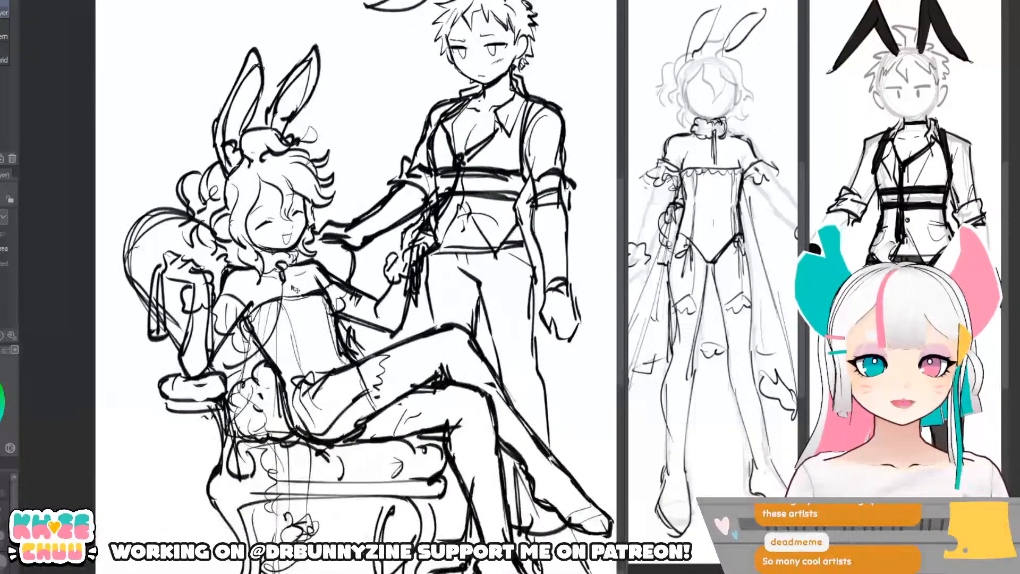
- Fade the rough sketch of the two figures to a very light guide for the line art
{"action": "scroll", "coordinate": [399, 208], "scroll_direction": "down", "scroll_amount": 5}
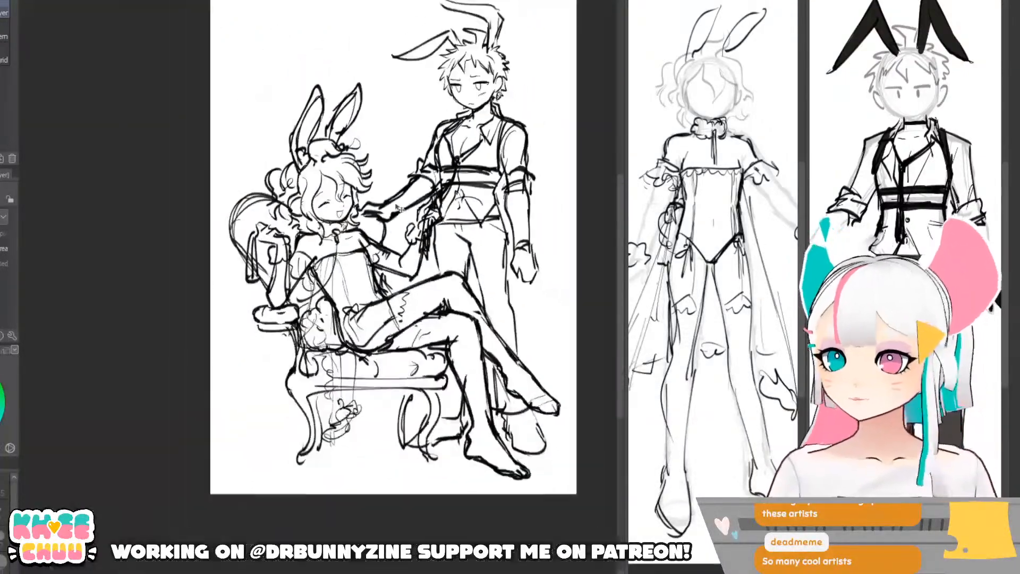
{"action": "scroll", "coordinate": [345, 179], "scroll_direction": "up", "scroll_amount": 1}
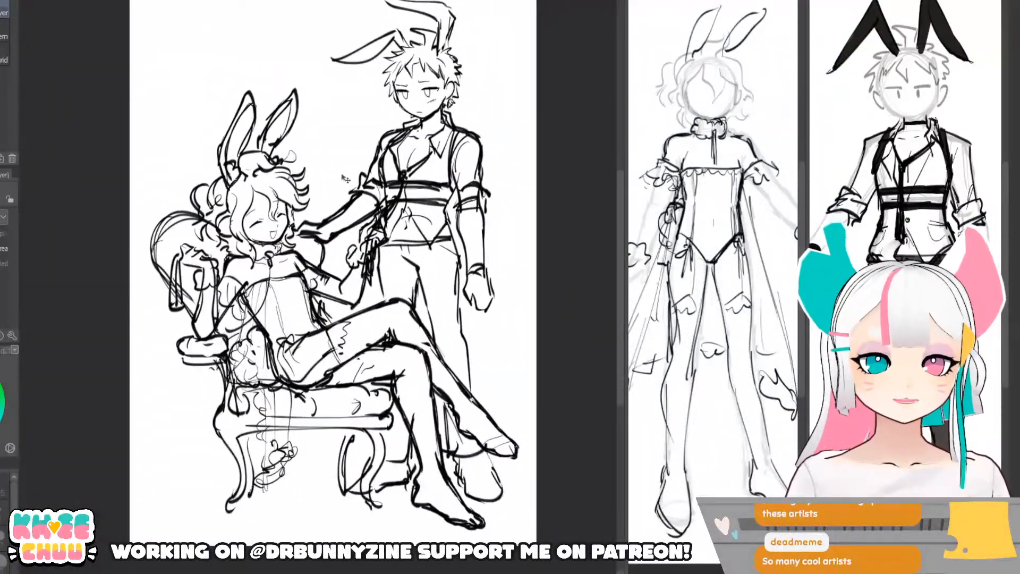
{"action": "mouse_move", "coordinate": [344, 180]}
{"action": "left_mouse_down"}
{"action": "mouse_move", "coordinate": [324, 149]}
{"action": "mouse_move", "coordinate": [349, 178]}
{"action": "left_mouse_up"}
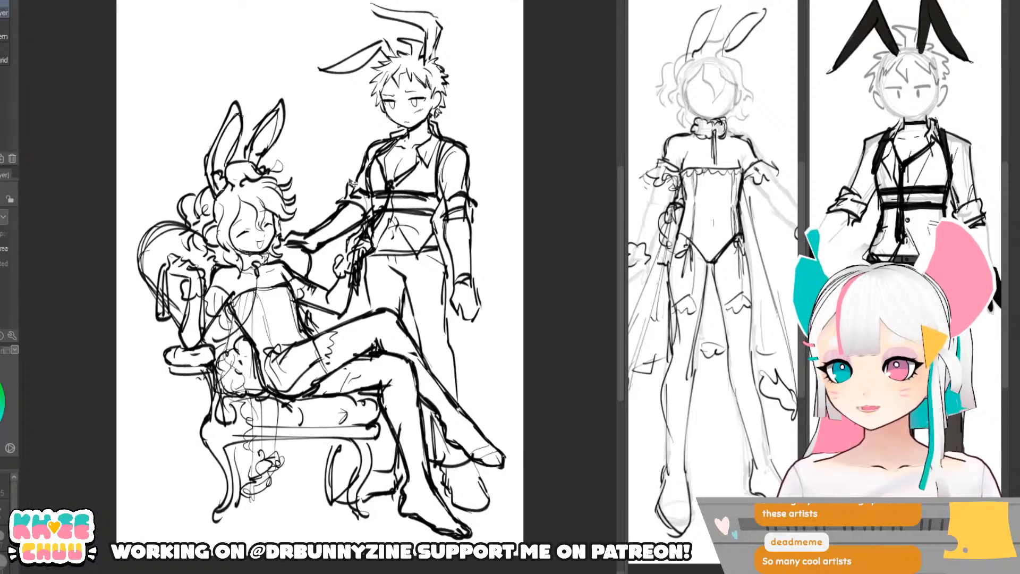
{"action": "scroll", "coordinate": [351, 182], "scroll_direction": "down", "scroll_amount": 1}
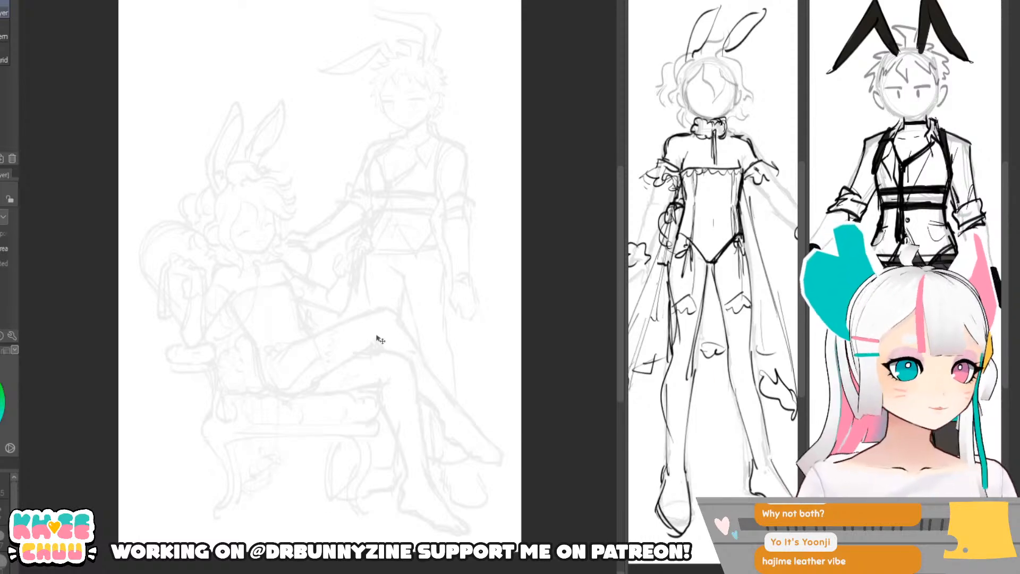
{"action": "scroll", "coordinate": [342, 278], "scroll_direction": "up", "scroll_amount": 2}
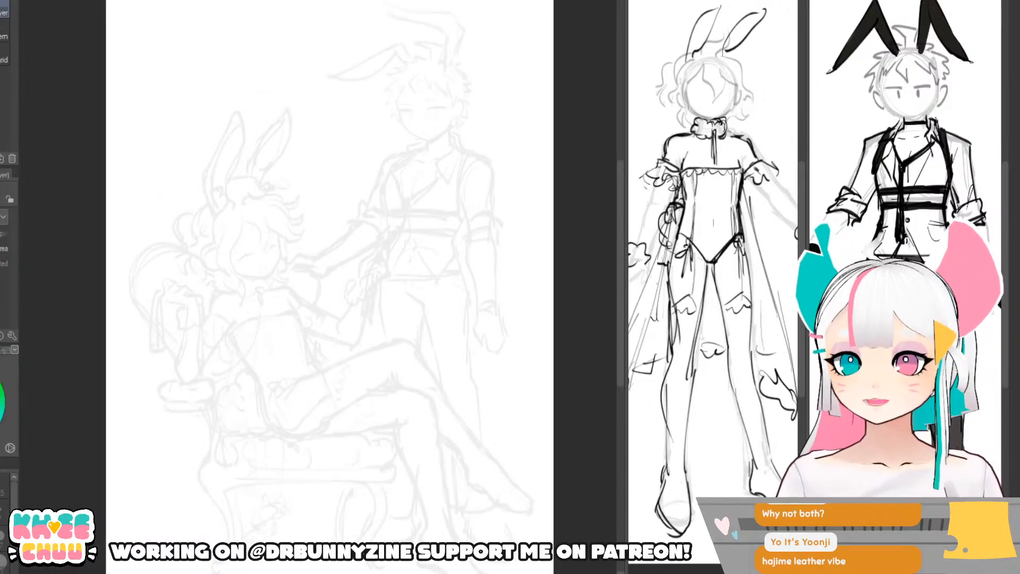
- Ink the wavy fringe strands across the seated figure's forehead with the pen, redrawing strokes until they flow smoothly
{"action": "key", "text": "p"}
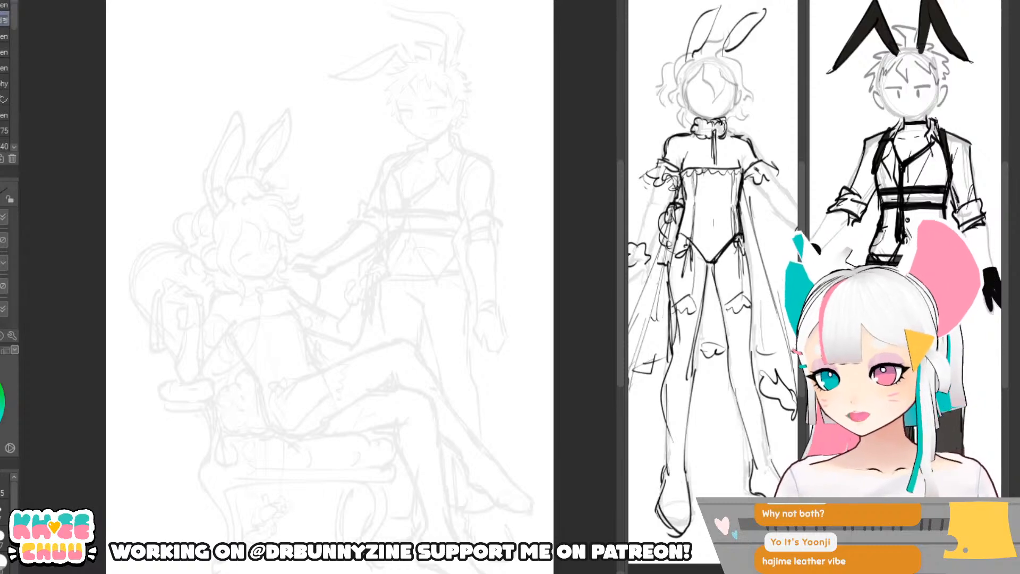
{"action": "left_click_drag", "start_coordinate": [426, 399], "coordinate": [460, 398]}
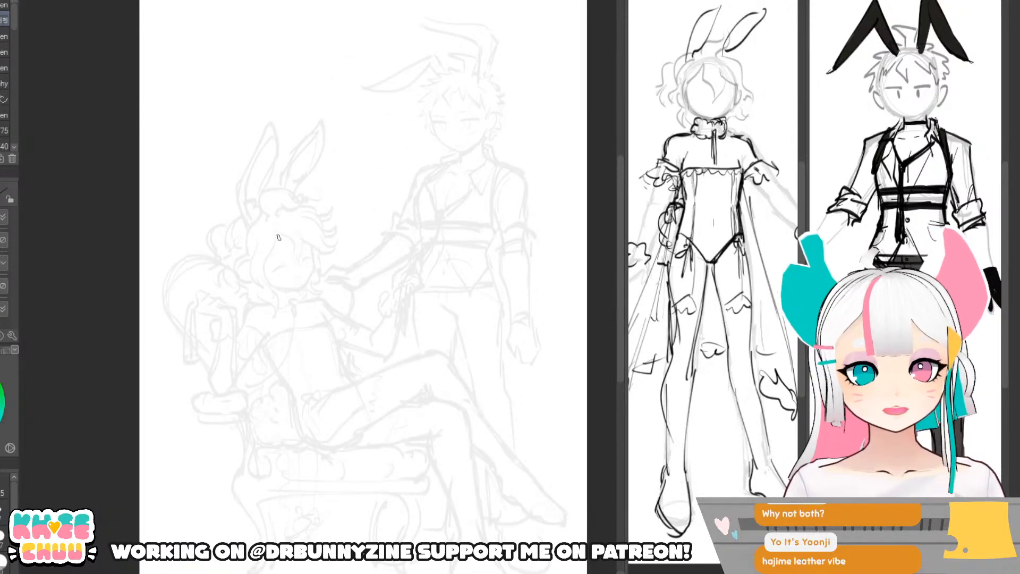
{"action": "left_click_drag", "start_coordinate": [275, 228], "coordinate": [294, 263]}
{"action": "key", "text": "ctrl+z"}
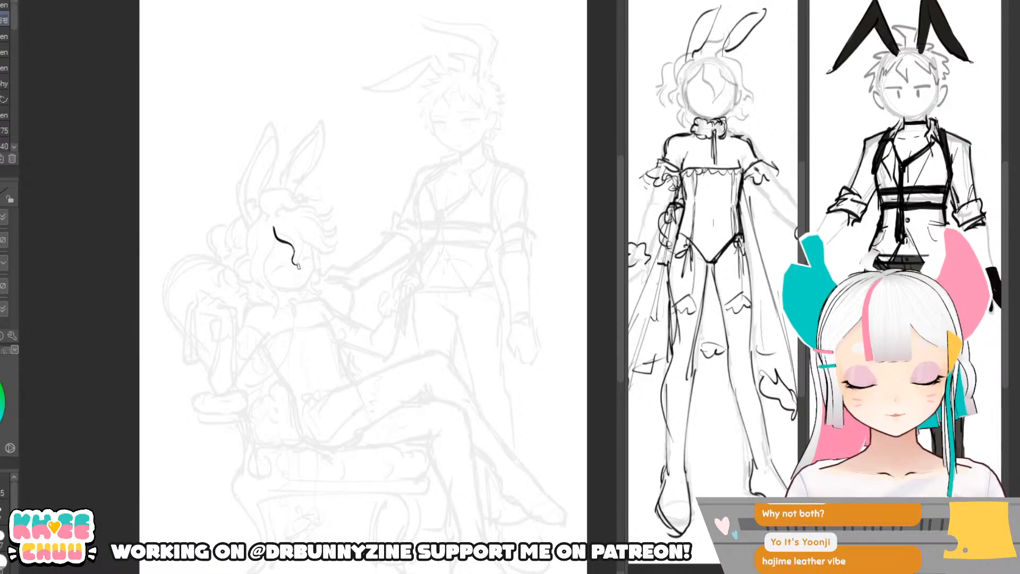
{"action": "mouse_move", "coordinate": [285, 219]}
{"action": "left_mouse_down"}
{"action": "mouse_move", "coordinate": [304, 250]}
{"action": "mouse_move", "coordinate": [264, 267]}
{"action": "mouse_move", "coordinate": [272, 277]}
{"action": "left_mouse_up"}
{"action": "key", "text": "ctrl+z"}
{"action": "key", "text": "ctrl+z"}
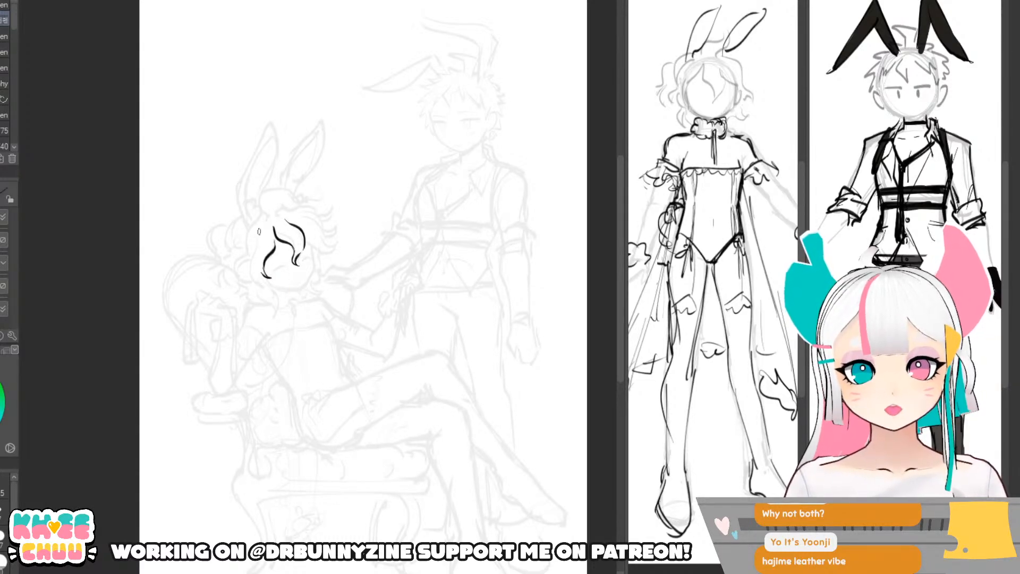
- Ink the wavy side locks nearest the chair back and the curled tuft on the crown of the seated figure's head
{"action": "mouse_move", "coordinate": [262, 218]}
{"action": "left_mouse_down"}
{"action": "mouse_move", "coordinate": [234, 275]}
{"action": "mouse_move", "coordinate": [253, 254]}
{"action": "mouse_move", "coordinate": [263, 289]}
{"action": "mouse_move", "coordinate": [272, 261]}
{"action": "left_mouse_up"}
{"action": "key", "text": "ctrl+z"}
{"action": "key", "text": "ctrl+z"}
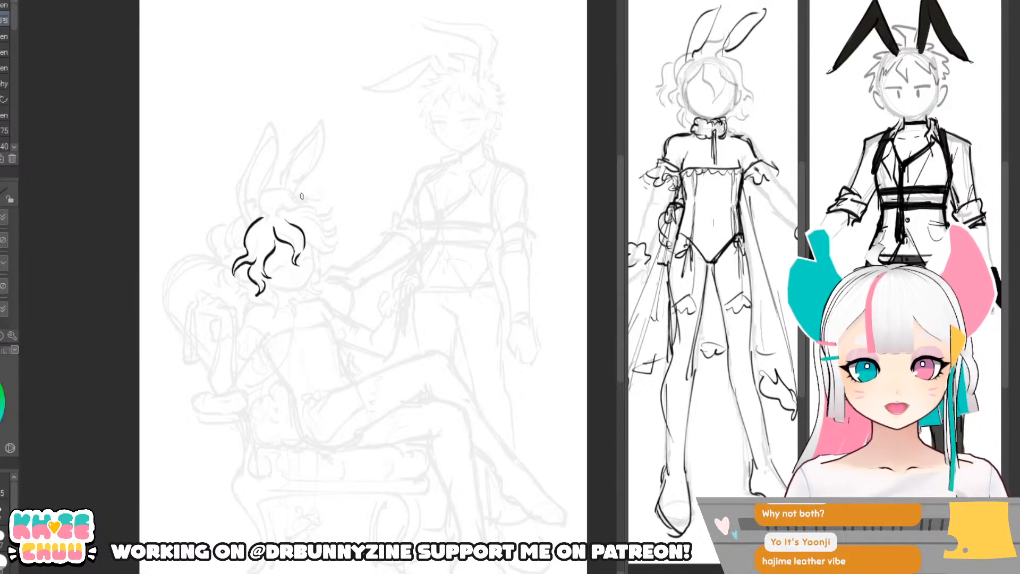
{"action": "mouse_move", "coordinate": [258, 198]}
{"action": "left_mouse_down"}
{"action": "mouse_move", "coordinate": [267, 213]}
{"action": "mouse_move", "coordinate": [312, 198]}
{"action": "mouse_move", "coordinate": [275, 211]}
{"action": "left_mouse_up"}
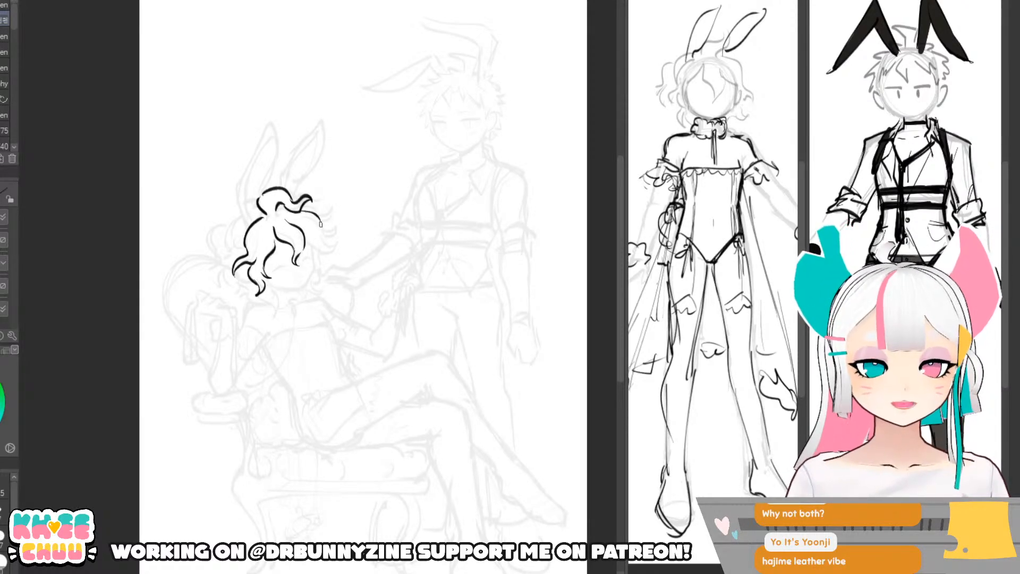
- Ink the flicked curls on the side facing the standing figure, plus the seated figure's cheek and jawline
{"action": "mouse_move", "coordinate": [301, 207]}
{"action": "left_mouse_down"}
{"action": "mouse_move", "coordinate": [343, 229]}
{"action": "mouse_move", "coordinate": [323, 242]}
{"action": "mouse_move", "coordinate": [334, 249]}
{"action": "mouse_move", "coordinate": [318, 249]}
{"action": "mouse_move", "coordinate": [329, 258]}
{"action": "mouse_move", "coordinate": [313, 256]}
{"action": "mouse_move", "coordinate": [306, 287]}
{"action": "left_mouse_up"}
{"action": "key", "text": "ctrl+z"}
{"action": "left_click_drag", "start_coordinate": [312, 245], "coordinate": [315, 270]}
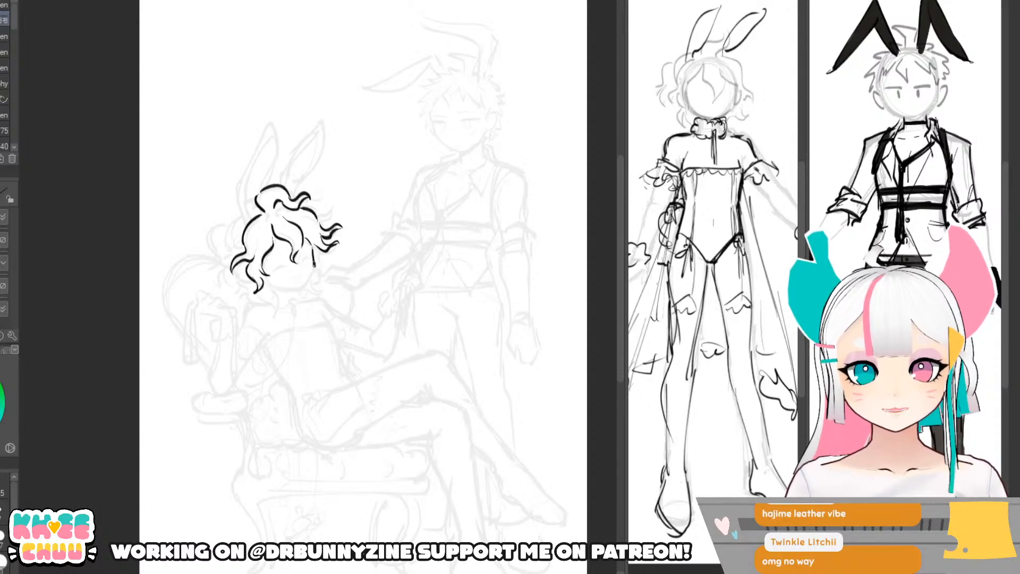
{"action": "left_click_drag", "start_coordinate": [314, 266], "coordinate": [300, 289]}
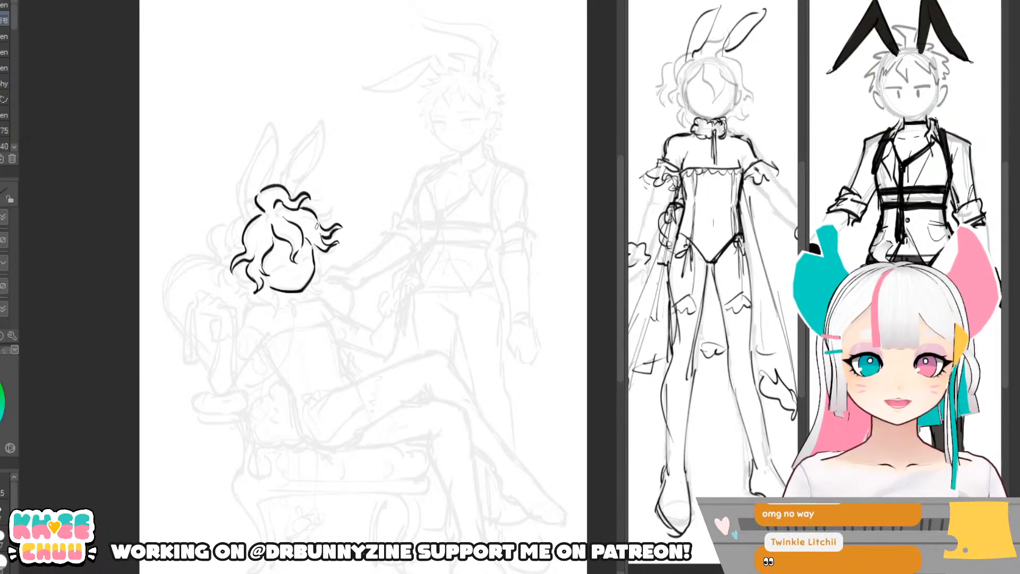
{"action": "left_click_drag", "start_coordinate": [321, 259], "coordinate": [328, 278]}
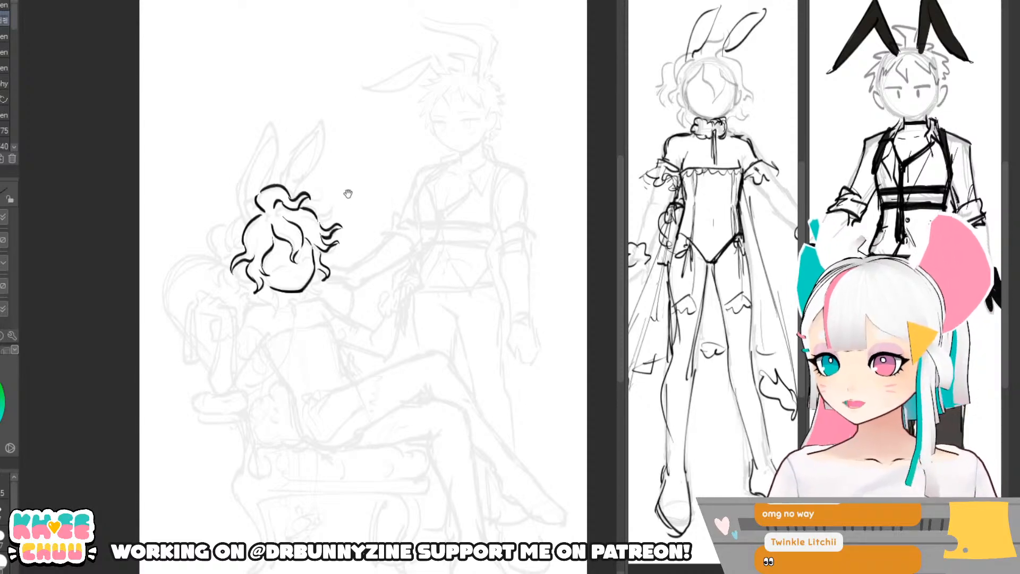
- Ink the outer outline of the seated figure's bunny ear nearest the chair back
{"action": "left_click_drag", "start_coordinate": [241, 228], "coordinate": [246, 143]}
{"action": "key", "text": "ctrl+z"}
{"action": "mouse_move", "coordinate": [242, 229]}
{"action": "left_mouse_down"}
{"action": "mouse_move", "coordinate": [258, 127]}
{"action": "mouse_move", "coordinate": [261, 178]}
{"action": "left_mouse_up"}
{"action": "key", "text": "ctrl+z"}
{"action": "left_click_drag", "start_coordinate": [259, 122], "coordinate": [261, 178]}
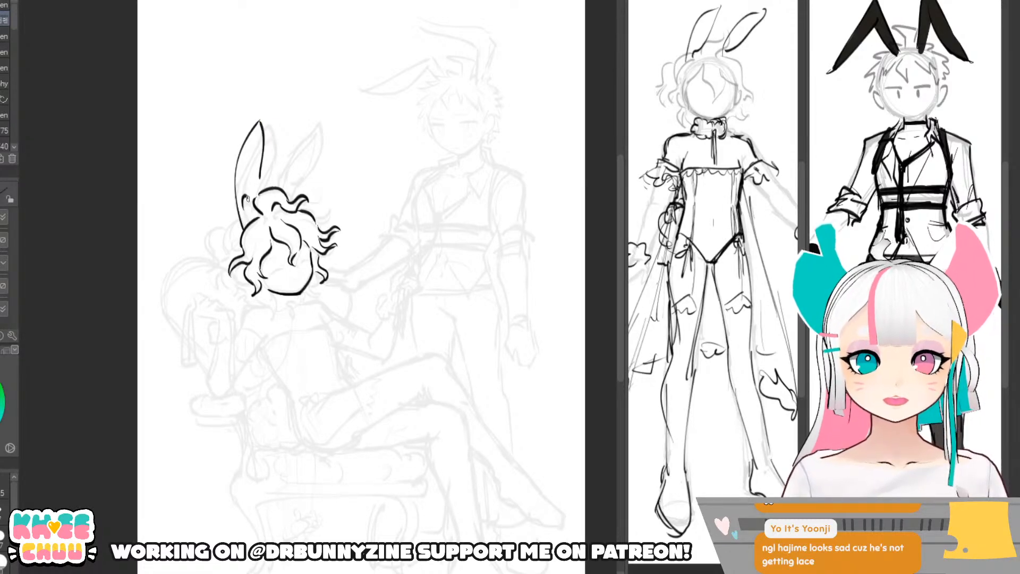
- Add the inner contour to the first bunny ear and clean up its base where it meets the hair
{"action": "left_click_drag", "start_coordinate": [253, 139], "coordinate": [239, 201]}
{"action": "key", "text": "ctrl+z"}
{"action": "mouse_move", "coordinate": [253, 139]}
{"action": "left_mouse_down"}
{"action": "mouse_move", "coordinate": [239, 187]}
{"action": "mouse_move", "coordinate": [242, 217]}
{"action": "left_mouse_up"}
{"action": "mouse_move", "coordinate": [258, 131]}
{"action": "left_mouse_down"}
{"action": "mouse_move", "coordinate": [259, 194]}
{"action": "mouse_move", "coordinate": [246, 221]}
{"action": "left_mouse_up"}
{"action": "key", "text": "ctrl+z"}
{"action": "key", "text": "ctrl+z"}
{"action": "key", "text": "ctrl+z"}
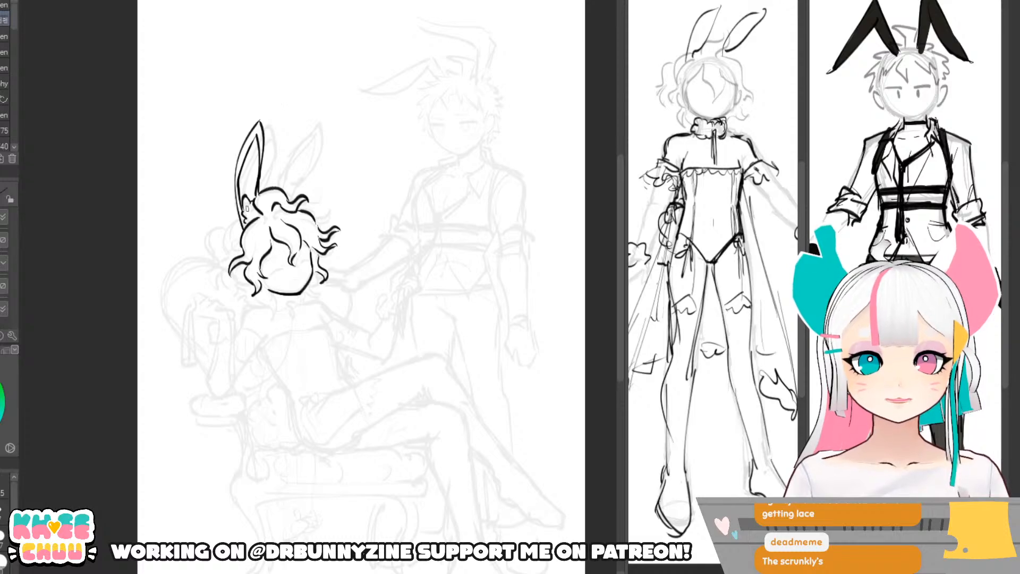
{"action": "key", "text": "e"}
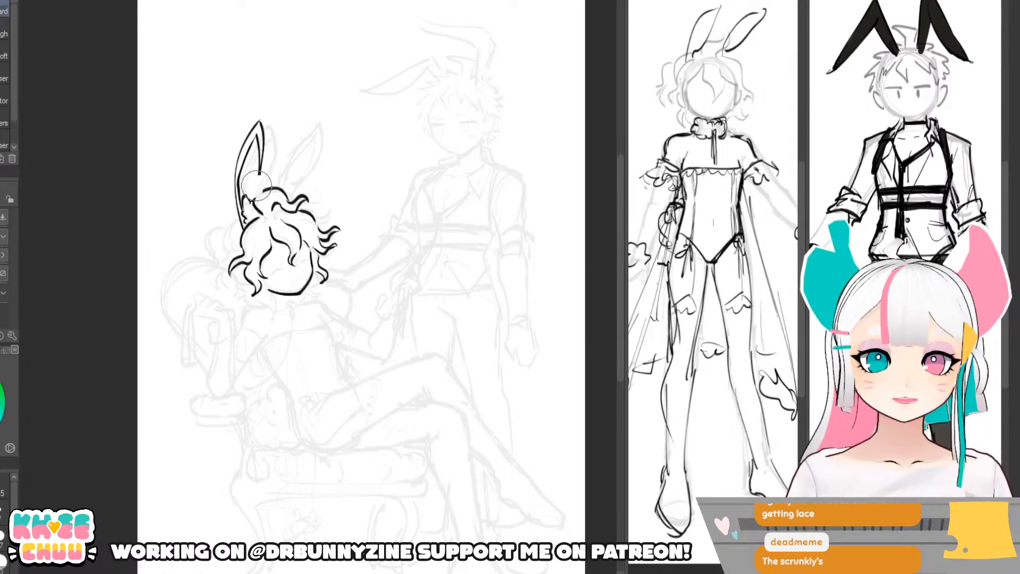
{"action": "key", "text": "p"}
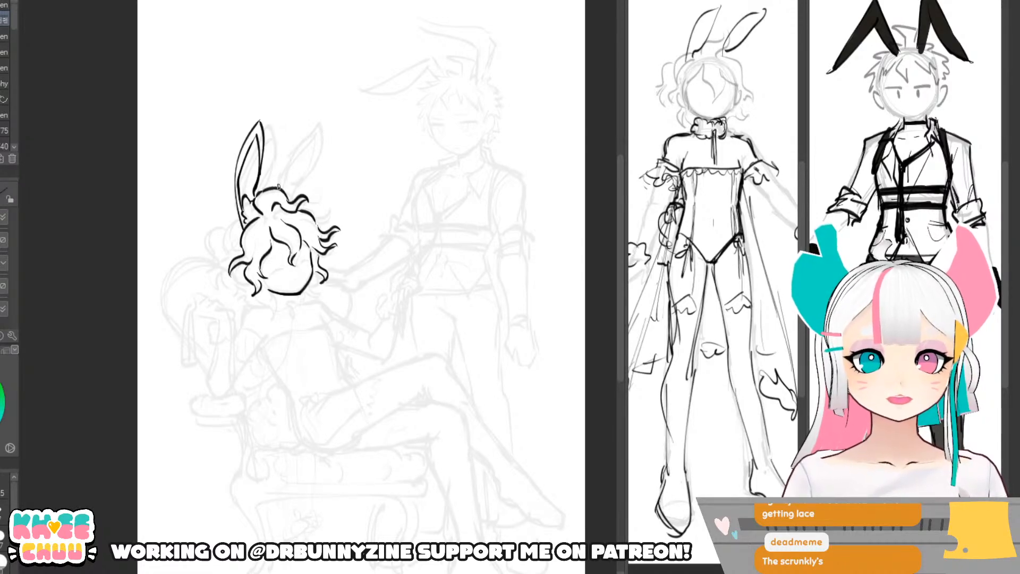
- Ink the outline of the second bunny ear with a fluffy base and erase stray lines around the ear bases
{"action": "left_click_drag", "start_coordinate": [278, 185], "coordinate": [292, 147]}
{"action": "mouse_move", "coordinate": [325, 113]}
{"action": "left_mouse_down"}
{"action": "mouse_move", "coordinate": [293, 151]}
{"action": "mouse_move", "coordinate": [308, 131]}
{"action": "mouse_move", "coordinate": [318, 152]}
{"action": "mouse_move", "coordinate": [303, 195]}
{"action": "left_mouse_up"}
{"action": "key", "text": "ctrl+z"}
{"action": "key", "text": "ctrl+z"}
{"action": "key", "text": "e"}
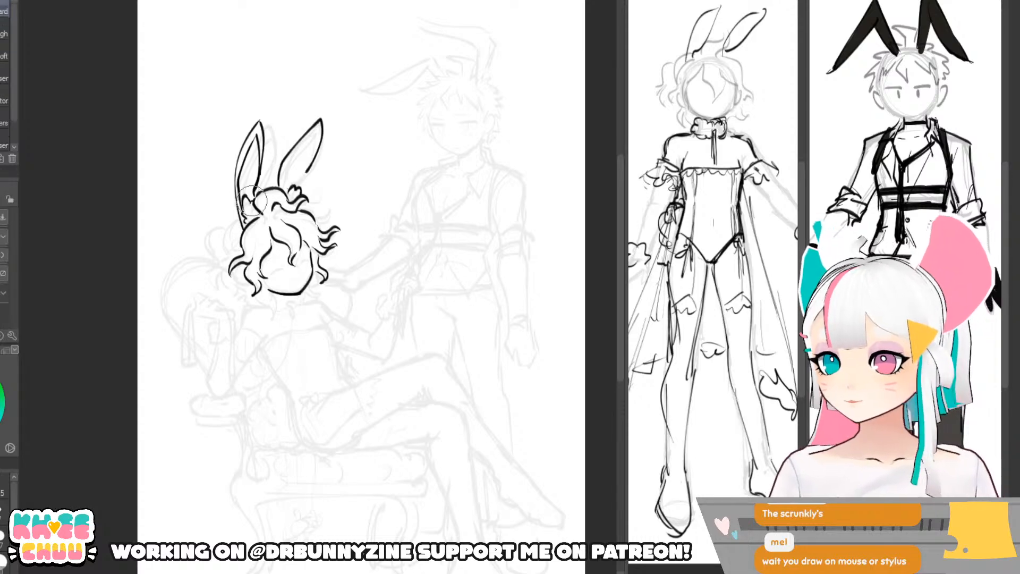
{"action": "mouse_move", "coordinate": [244, 204]}
{"action": "left_mouse_down"}
{"action": "mouse_move", "coordinate": [247, 226]}
{"action": "mouse_move", "coordinate": [242, 203]}
{"action": "mouse_move", "coordinate": [252, 203]}
{"action": "mouse_move", "coordinate": [241, 208]}
{"action": "left_mouse_up"}
{"action": "key", "text": "p"}
{"action": "key", "text": "e"}
{"action": "key", "text": "p"}
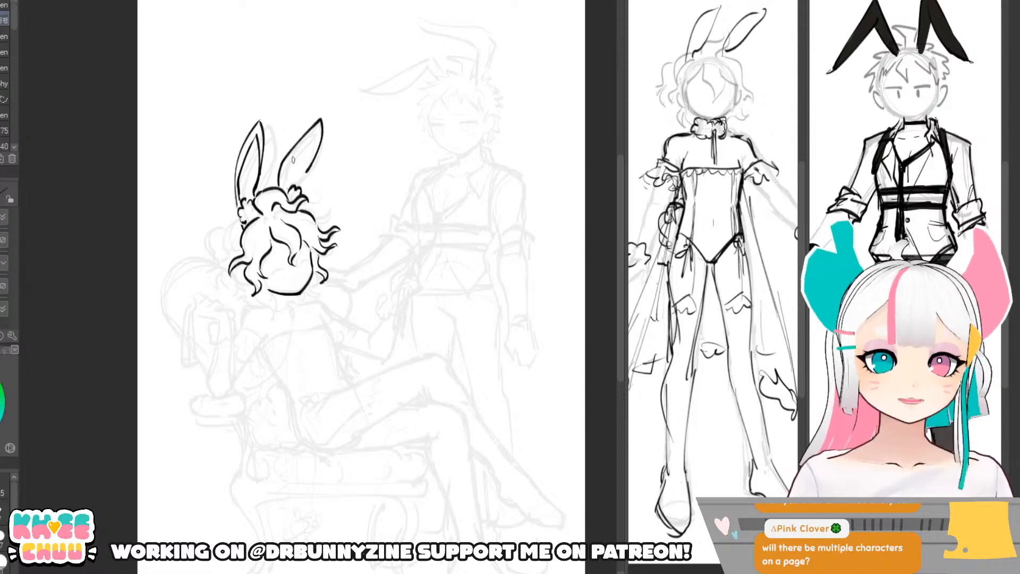
- Draw the inner contour of the second bunny ear, parallel to its outline
{"action": "left_click_drag", "start_coordinate": [285, 165], "coordinate": [320, 127]}
{"action": "key", "text": "ctrl+z"}
{"action": "mouse_move", "coordinate": [285, 166]}
{"action": "left_mouse_down"}
{"action": "mouse_move", "coordinate": [318, 131]}
{"action": "mouse_move", "coordinate": [300, 187]}
{"action": "mouse_move", "coordinate": [287, 194]}
{"action": "mouse_move", "coordinate": [306, 197]}
{"action": "left_mouse_up"}
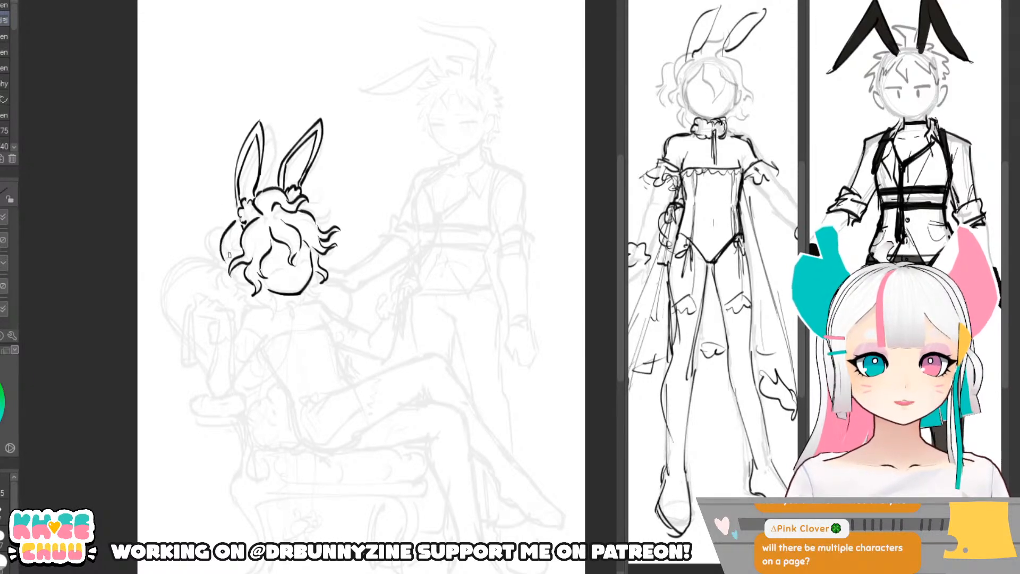
- Ink the rounded mass of hair behind the seated figure's head, below the first bunny ear
{"action": "left_click_drag", "start_coordinate": [236, 220], "coordinate": [223, 262]}
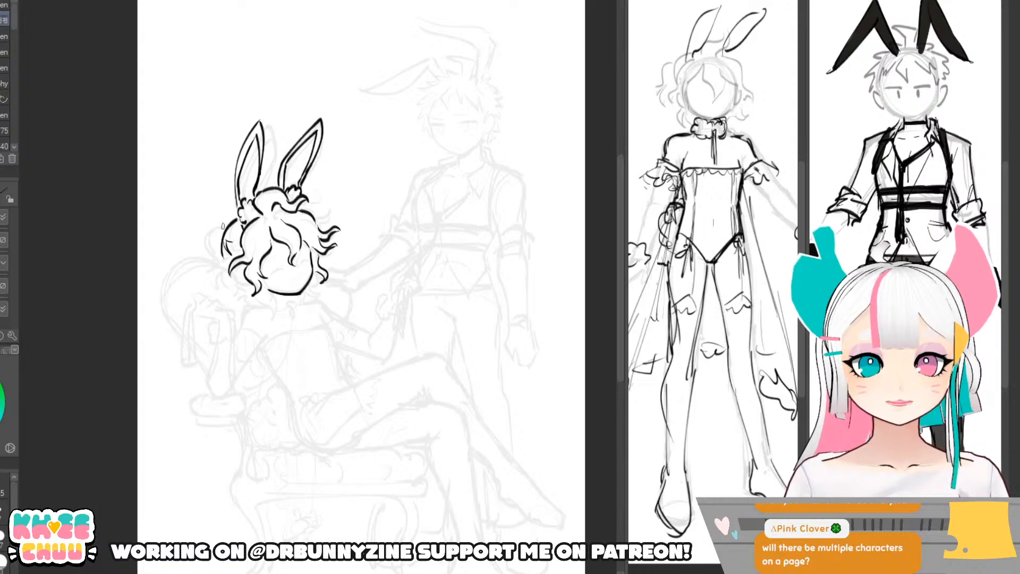
{"action": "key", "text": "ctrl+z"}
{"action": "left_click_drag", "start_coordinate": [239, 221], "coordinate": [226, 259]}
{"action": "key", "text": "ctrl+z"}
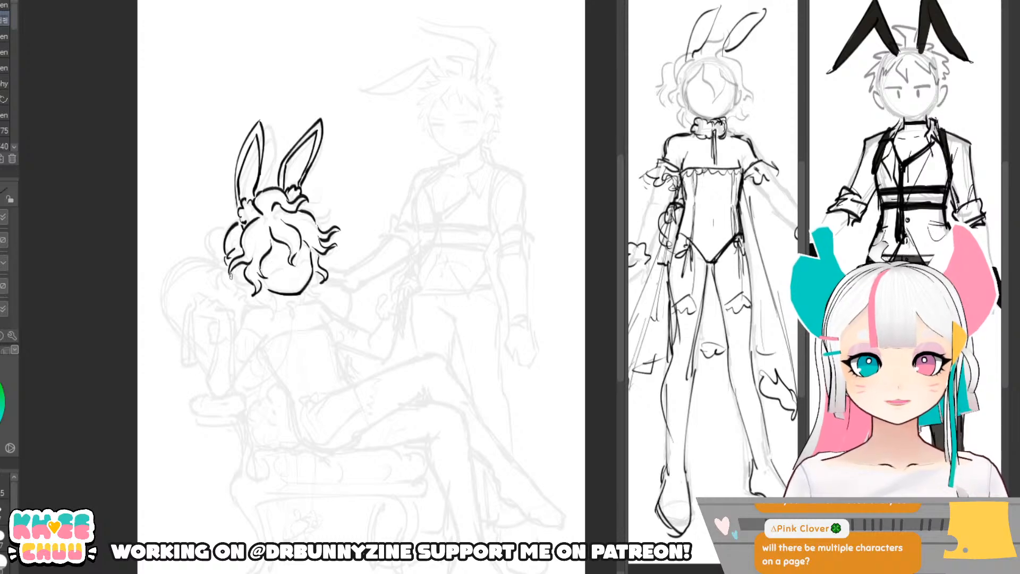
- Ink the curly pigtail behind the head and the wavy lock ends hanging below the cheek
{"action": "left_click_drag", "start_coordinate": [236, 272], "coordinate": [222, 296]}
{"action": "key", "text": "ctrl+z"}
{"action": "left_click_drag", "start_coordinate": [226, 270], "coordinate": [221, 285]}
{"action": "mouse_move", "coordinate": [225, 229]}
{"action": "left_mouse_down"}
{"action": "mouse_move", "coordinate": [205, 249]}
{"action": "mouse_move", "coordinate": [214, 259]}
{"action": "mouse_move", "coordinate": [205, 276]}
{"action": "mouse_move", "coordinate": [241, 311]}
{"action": "mouse_move", "coordinate": [249, 299]}
{"action": "mouse_move", "coordinate": [269, 308]}
{"action": "mouse_move", "coordinate": [267, 290]}
{"action": "mouse_move", "coordinate": [271, 304]}
{"action": "left_mouse_up"}
{"action": "key", "text": "ctrl+z"}
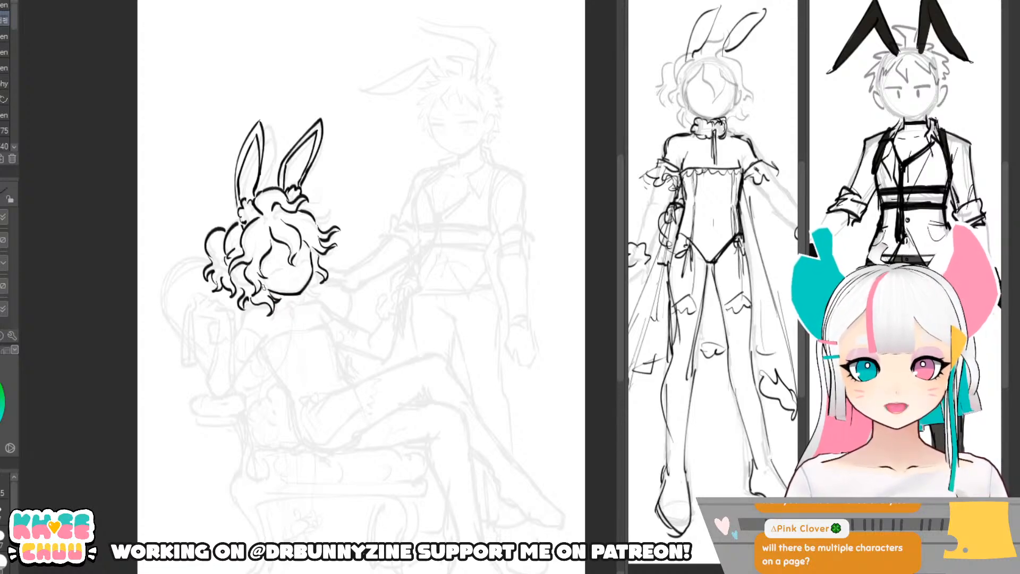
- Add short curls beside the jaw and slightly widen the inked head with a free transform
{"action": "mouse_move", "coordinate": [313, 287]}
{"action": "left_mouse_down"}
{"action": "mouse_move", "coordinate": [314, 306]}
{"action": "mouse_move", "coordinate": [325, 287]}
{"action": "mouse_move", "coordinate": [316, 274]}
{"action": "mouse_move", "coordinate": [313, 284]}
{"action": "left_mouse_up"}
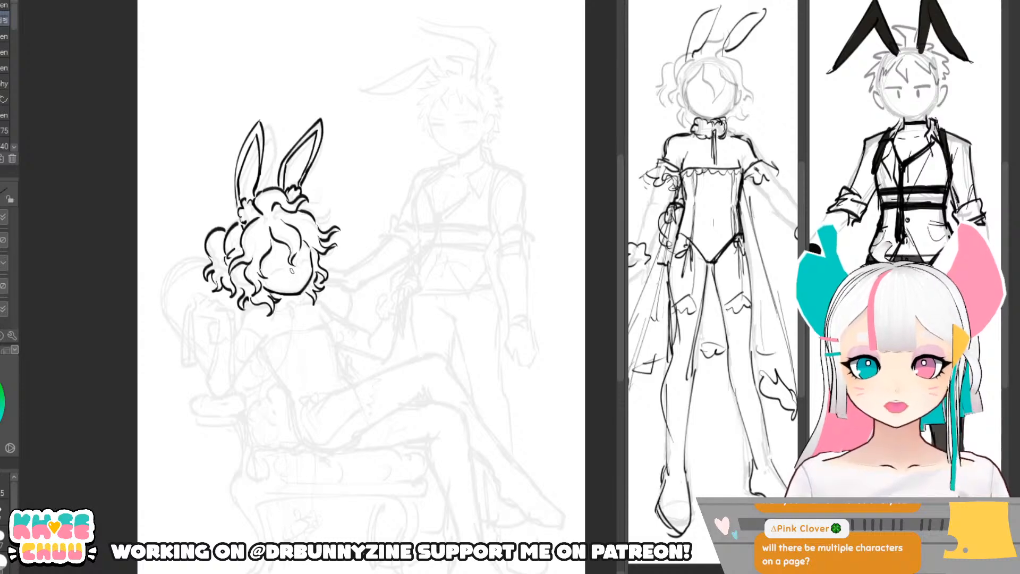
{"action": "key", "text": "ctrl+t"}
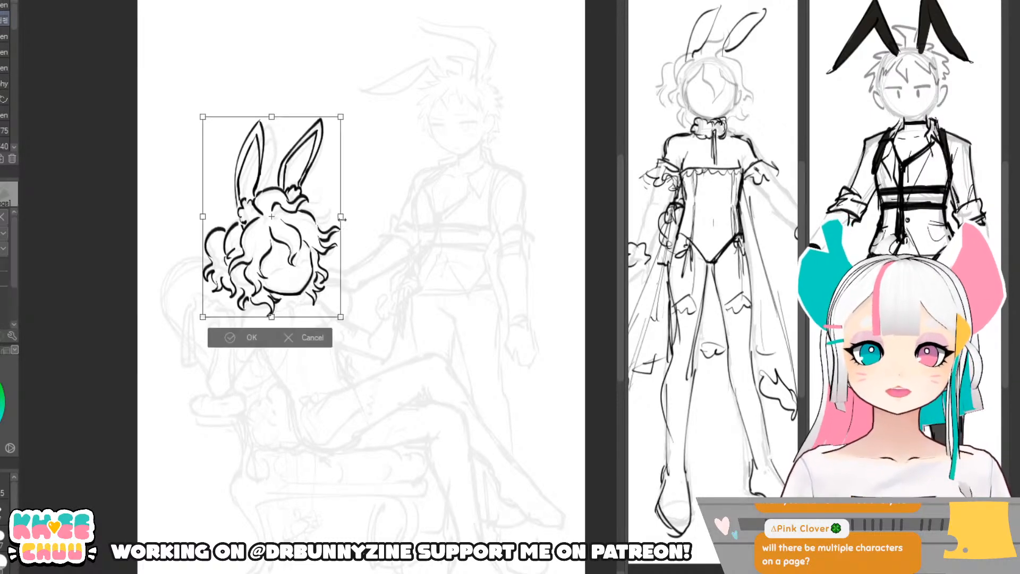
{"action": "left_click", "coordinate": [258, 344]}
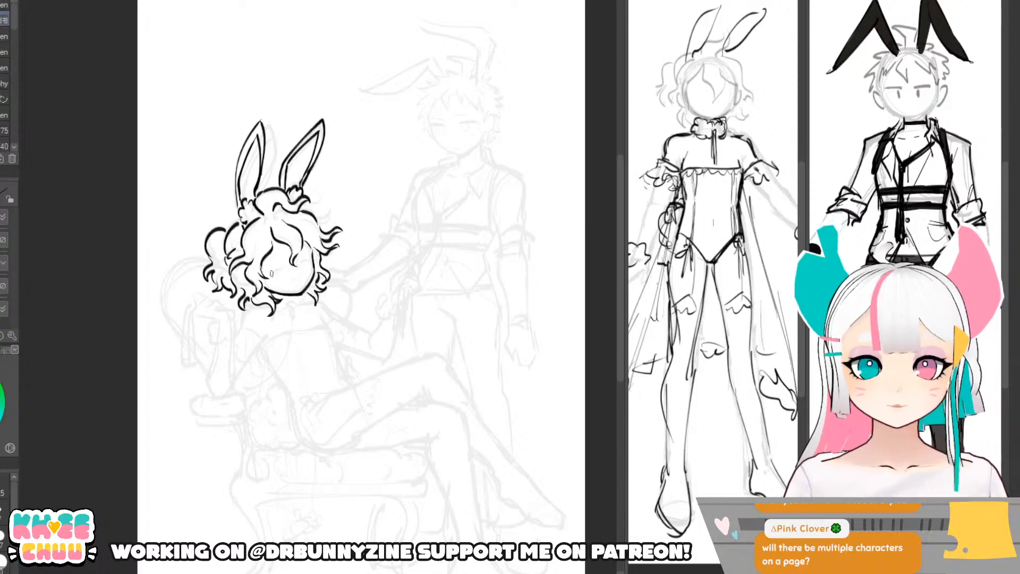
{"action": "left_click_drag", "start_coordinate": [271, 272], "coordinate": [284, 267]}
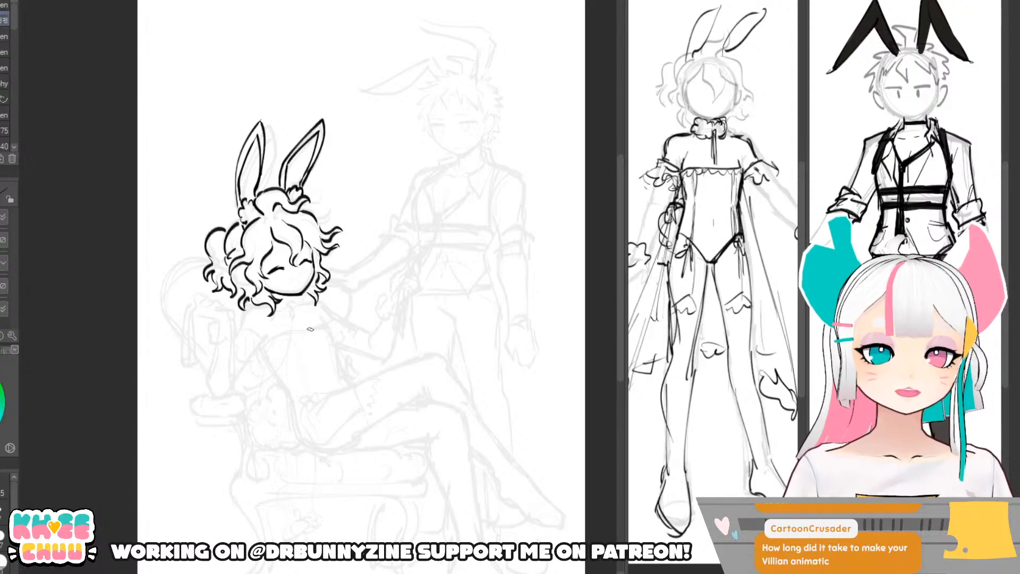
{"action": "left_click_drag", "start_coordinate": [317, 221], "coordinate": [315, 217]}
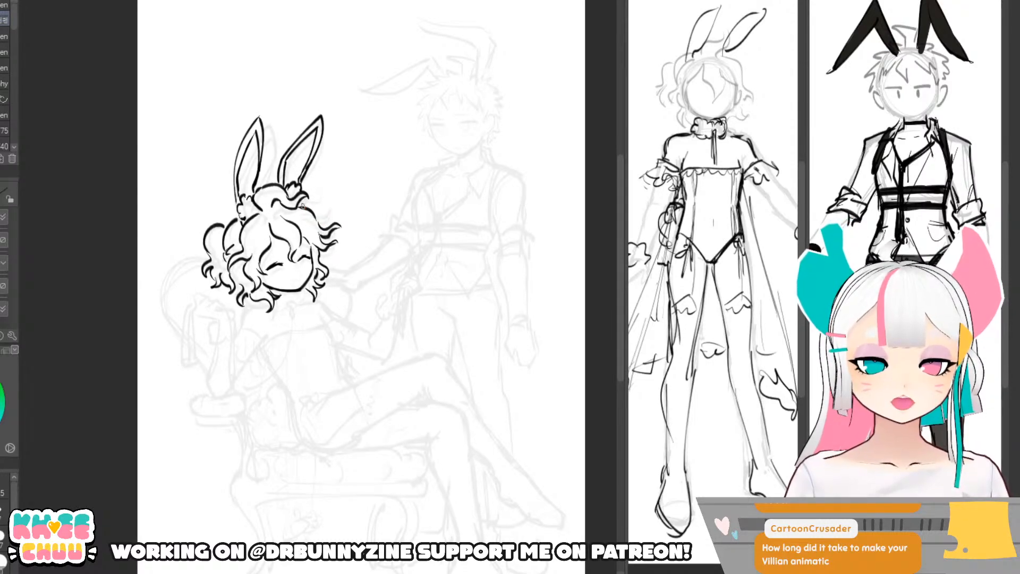
{"action": "key", "text": "e"}
{"action": "mouse_move", "coordinate": [279, 265]}
{"action": "left_mouse_down"}
{"action": "mouse_move", "coordinate": [302, 260]}
{"action": "mouse_move", "coordinate": [305, 268]}
{"action": "mouse_move", "coordinate": [298, 255]}
{"action": "left_mouse_up"}
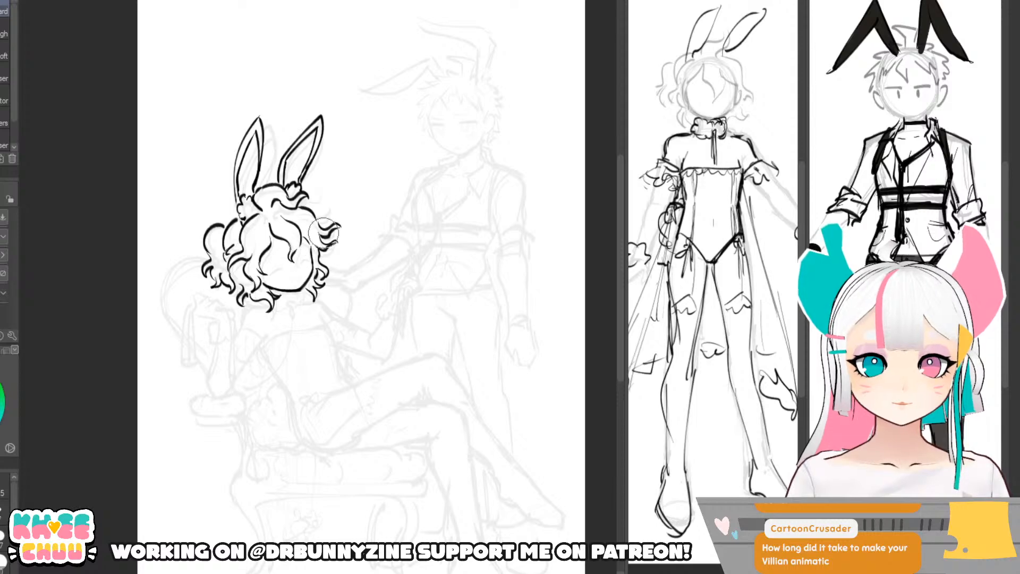
- Ink half-lidded open eyes and a small open smile on the seated figure's face
{"action": "key", "text": "p"}
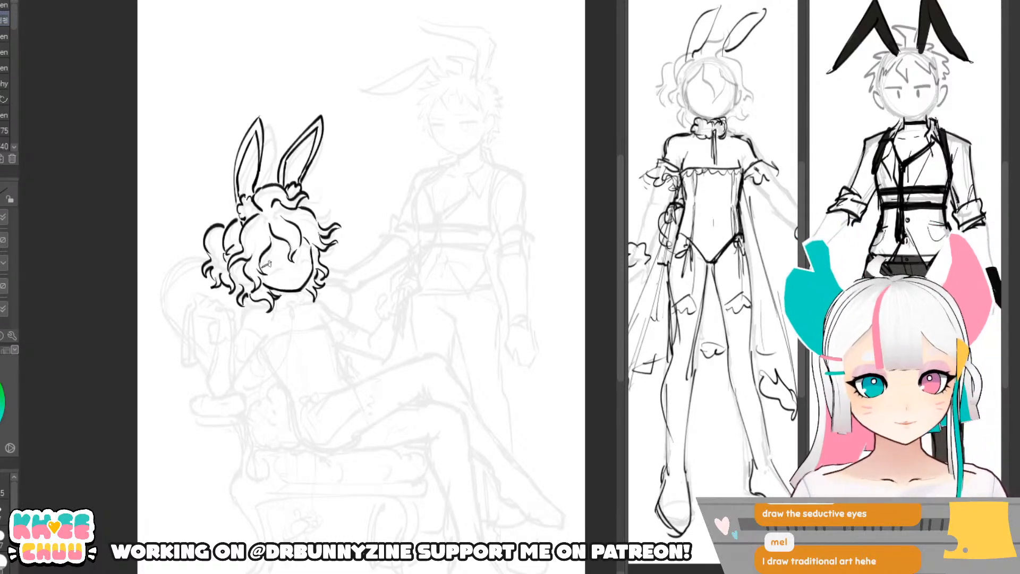
{"action": "left_click_drag", "start_coordinate": [263, 268], "coordinate": [282, 260]}
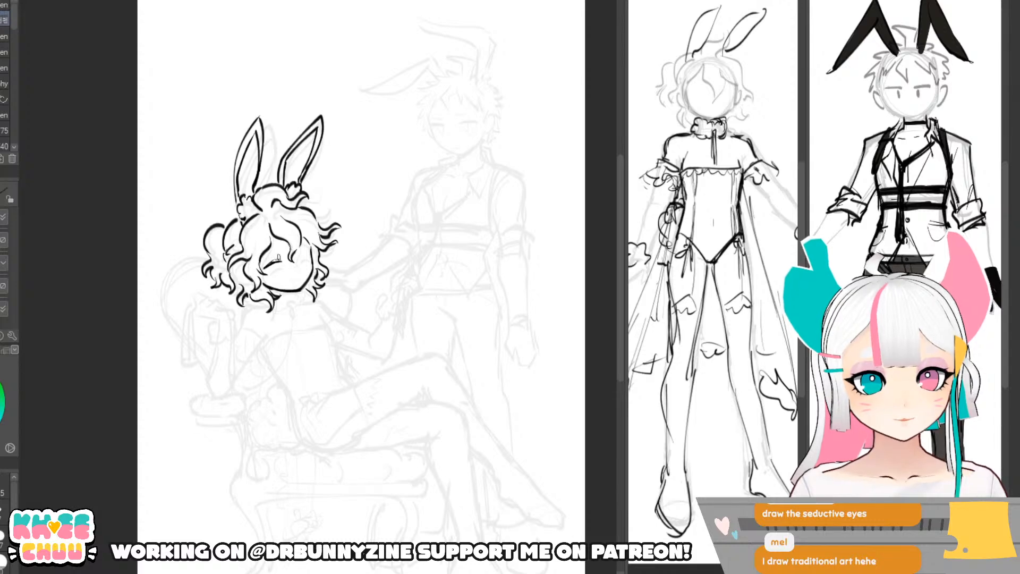
{"action": "scroll", "coordinate": [291, 252], "scroll_direction": "up", "scroll_amount": 2}
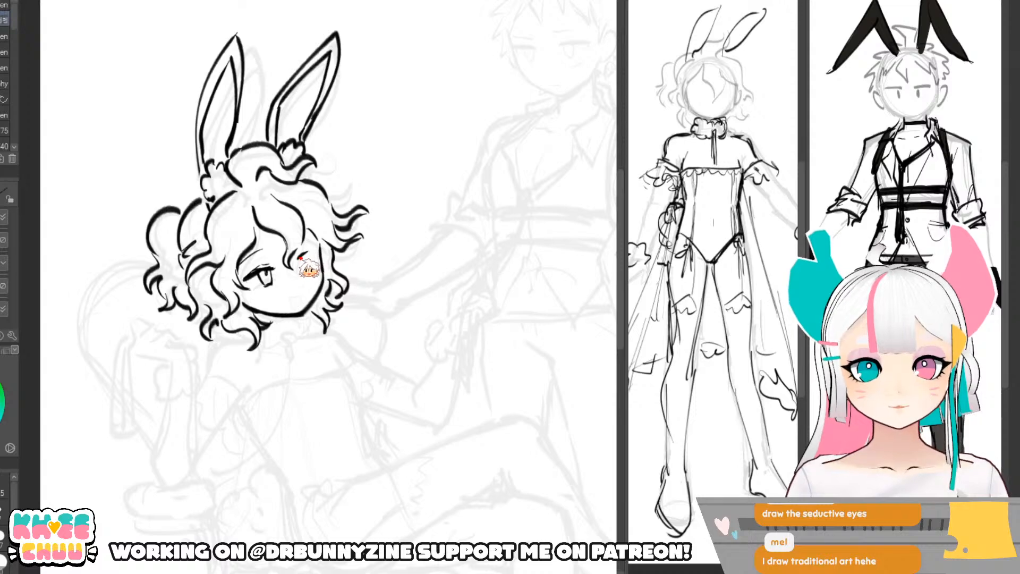
{"action": "mouse_move", "coordinate": [295, 260]}
{"action": "left_mouse_down"}
{"action": "mouse_move", "coordinate": [324, 251]}
{"action": "mouse_move", "coordinate": [300, 258]}
{"action": "mouse_move", "coordinate": [317, 265]}
{"action": "mouse_move", "coordinate": [310, 256]}
{"action": "mouse_move", "coordinate": [301, 295]}
{"action": "left_mouse_up"}
{"action": "key", "text": "ctrl+z"}
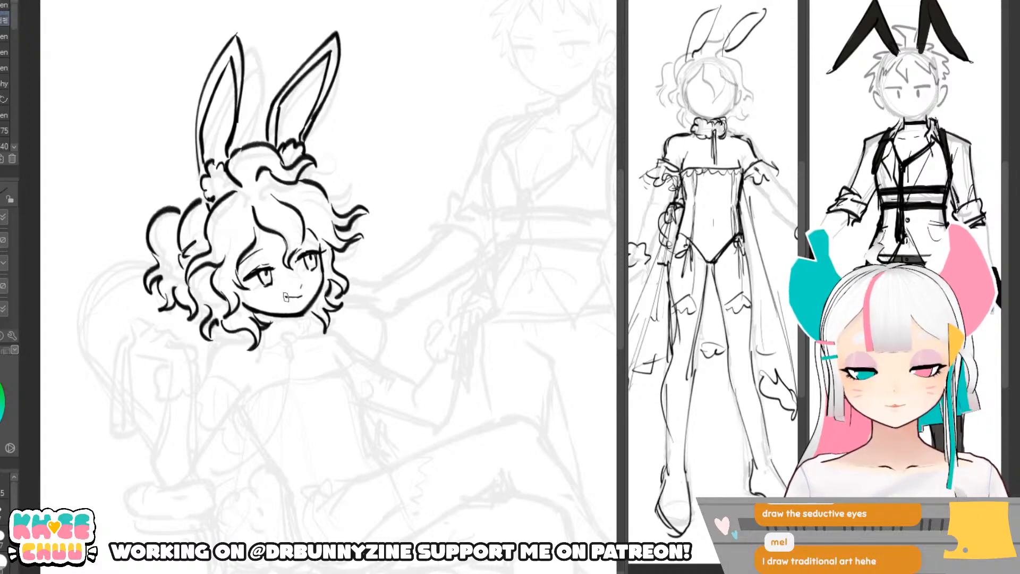
{"action": "left_click_drag", "start_coordinate": [286, 296], "coordinate": [296, 308]}
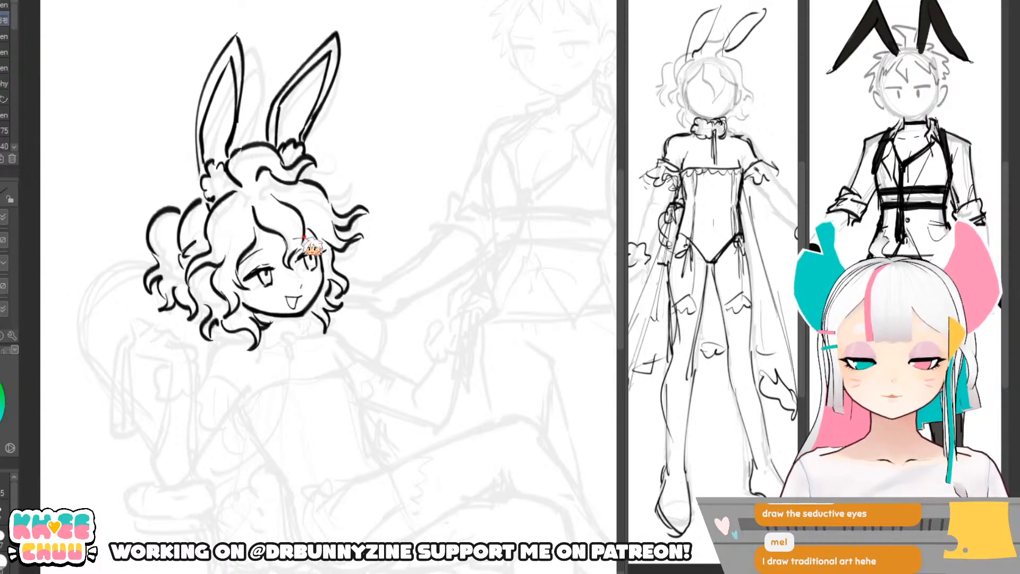
- Add small blush strokes on the seated figure's cheek and shift the inked head slightly upward with a free transform
{"action": "mouse_move", "coordinate": [257, 292]}
{"action": "left_mouse_down"}
{"action": "mouse_move", "coordinate": [319, 276]}
{"action": "mouse_move", "coordinate": [261, 293]}
{"action": "left_mouse_up"}
{"action": "key", "text": "ctrl+z"}
{"action": "left_click_drag", "start_coordinate": [261, 289], "coordinate": [268, 293]}
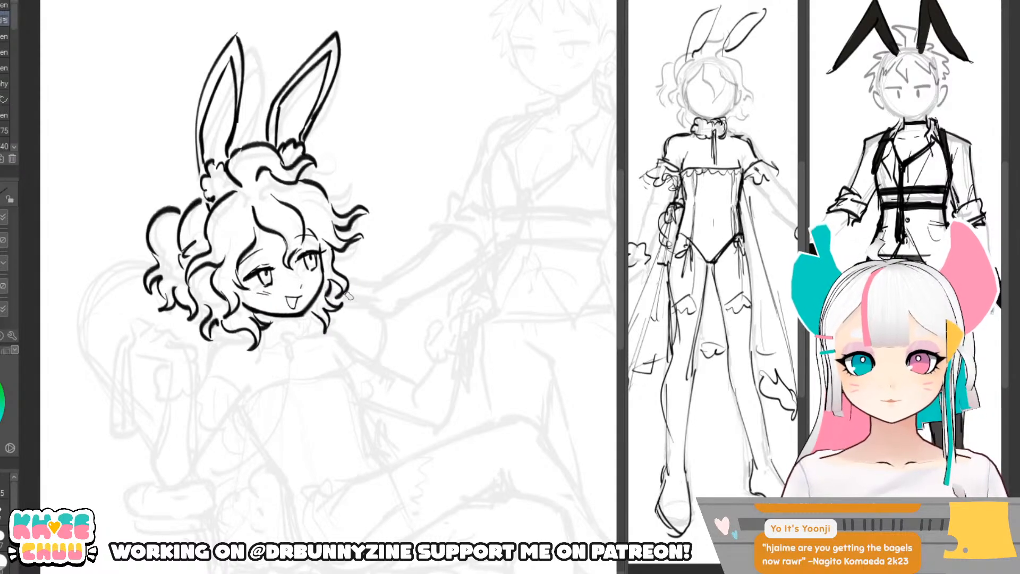
{"action": "scroll", "coordinate": [349, 296], "scroll_direction": "down", "scroll_amount": 3}
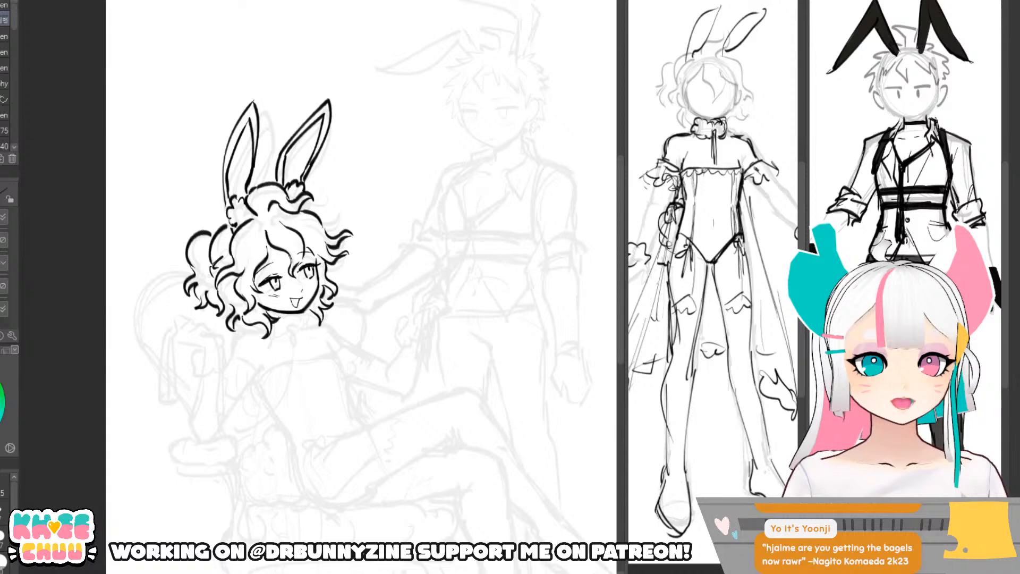
{"action": "key", "text": "ctrl+t"}
{"action": "mouse_move", "coordinate": [357, 219]}
{"action": "left_mouse_down"}
{"action": "mouse_move", "coordinate": [345, 221]}
{"action": "mouse_move", "coordinate": [345, 237]}
{"action": "mouse_move", "coordinate": [352, 216]}
{"action": "left_mouse_up"}
{"action": "left_click", "coordinate": [249, 356]}
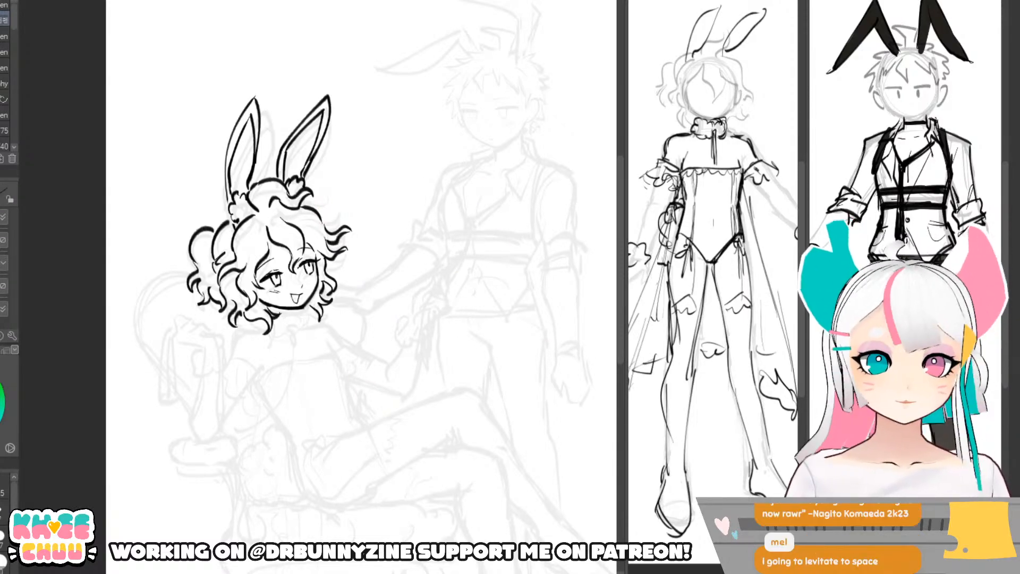
- Examine the finished Monokuma Despair Bunny and Undercover Bunny design sheets, looking closely at the outfit details
{"action": "key", "text": "ctrl+Tab"}
{"action": "left_click_drag", "start_coordinate": [530, 413], "coordinate": [457, 409]}
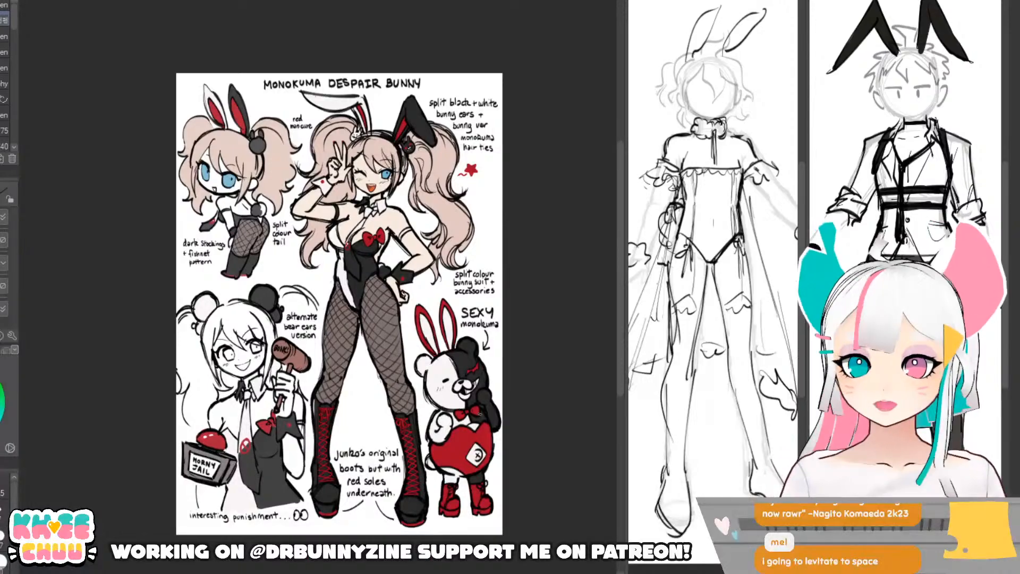
{"action": "key", "text": "ctrl+Tab"}
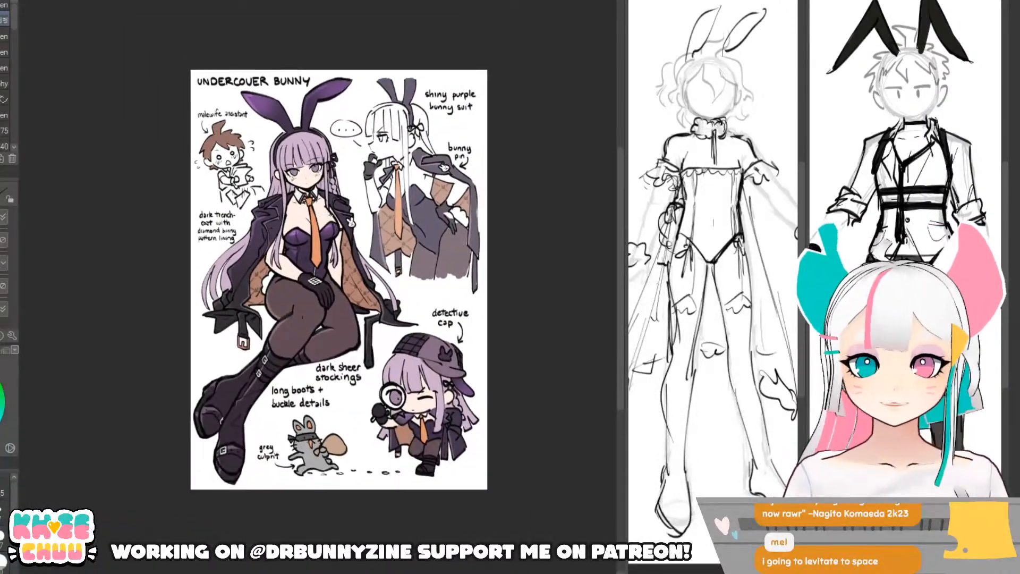
{"action": "scroll", "coordinate": [322, 213], "scroll_direction": "up", "scroll_amount": 1}
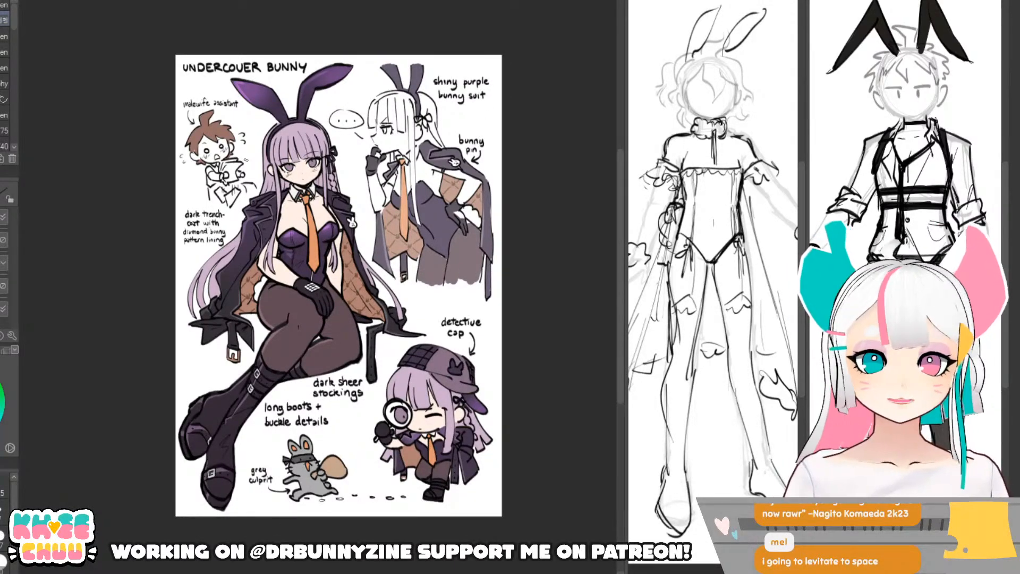
{"action": "scroll", "coordinate": [249, 163], "scroll_direction": "up", "scroll_amount": 1}
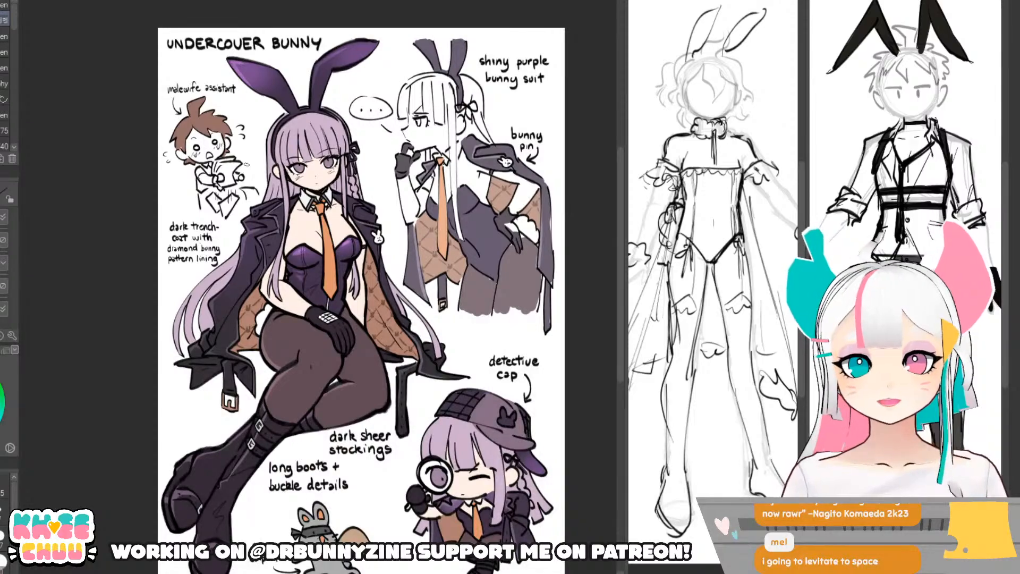
{"action": "scroll", "coordinate": [249, 163], "scroll_direction": "down", "scroll_amount": 1}
{"action": "scroll", "coordinate": [474, 121], "scroll_direction": "up", "scroll_amount": 3}
{"action": "left_click_drag", "start_coordinate": [467, 233], "coordinate": [436, 191]}
{"action": "left_click_drag", "start_coordinate": [434, 477], "coordinate": [450, 179]}
{"action": "scroll", "coordinate": [449, 179], "scroll_direction": "down", "scroll_amount": 4}
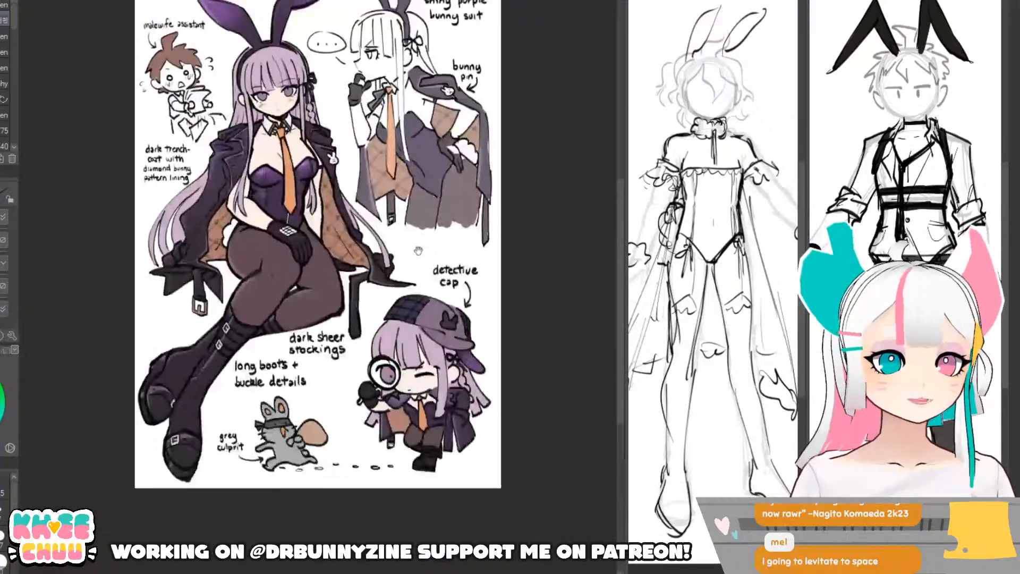
{"action": "scroll", "coordinate": [422, 276], "scroll_direction": "down", "scroll_amount": 1}
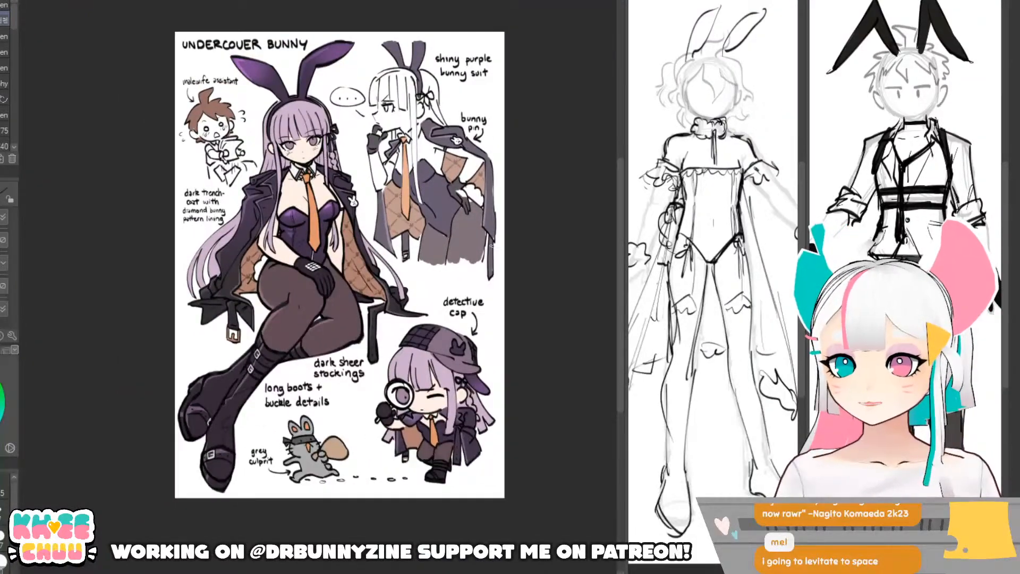
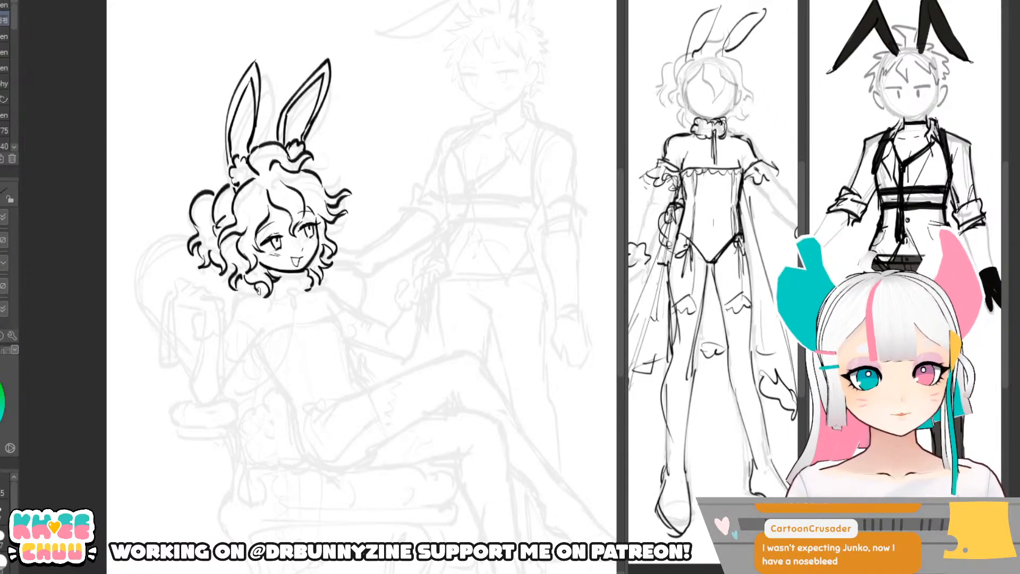
- Ink short strokes for the neck and the start of the ruffled collar just below the seated figure's chin
{"action": "left_click_drag", "start_coordinate": [255, 285], "coordinate": [266, 296]}
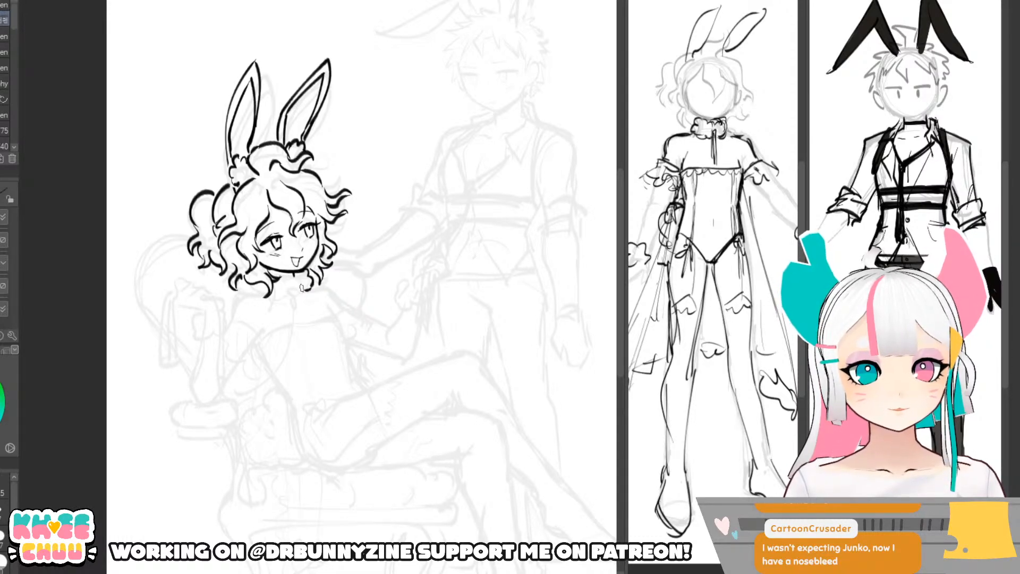
{"action": "left_click_drag", "start_coordinate": [307, 285], "coordinate": [314, 292]}
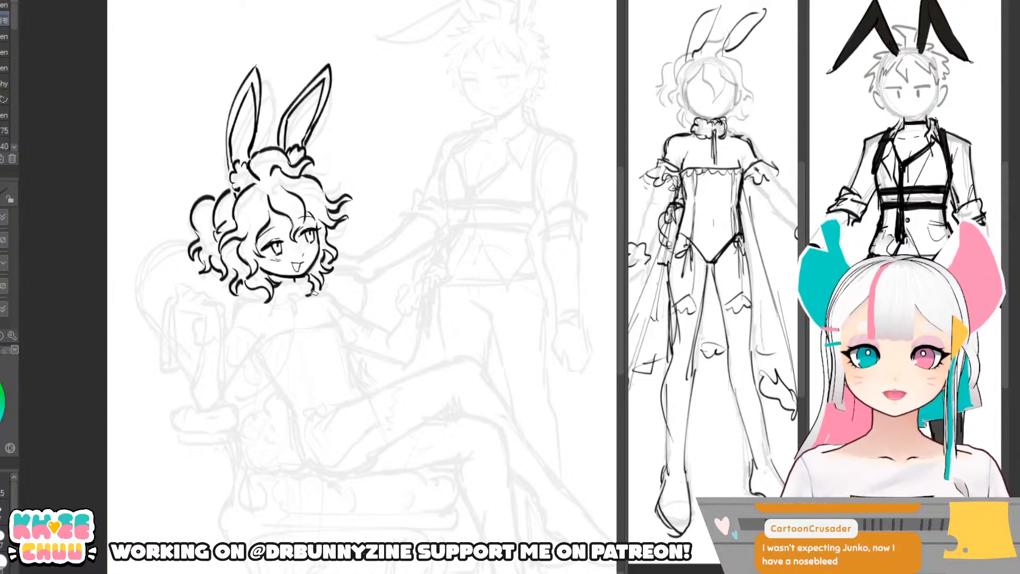
{"action": "mouse_move", "coordinate": [290, 276]}
{"action": "left_mouse_down"}
{"action": "mouse_move", "coordinate": [315, 275]}
{"action": "mouse_move", "coordinate": [293, 281]}
{"action": "left_mouse_up"}
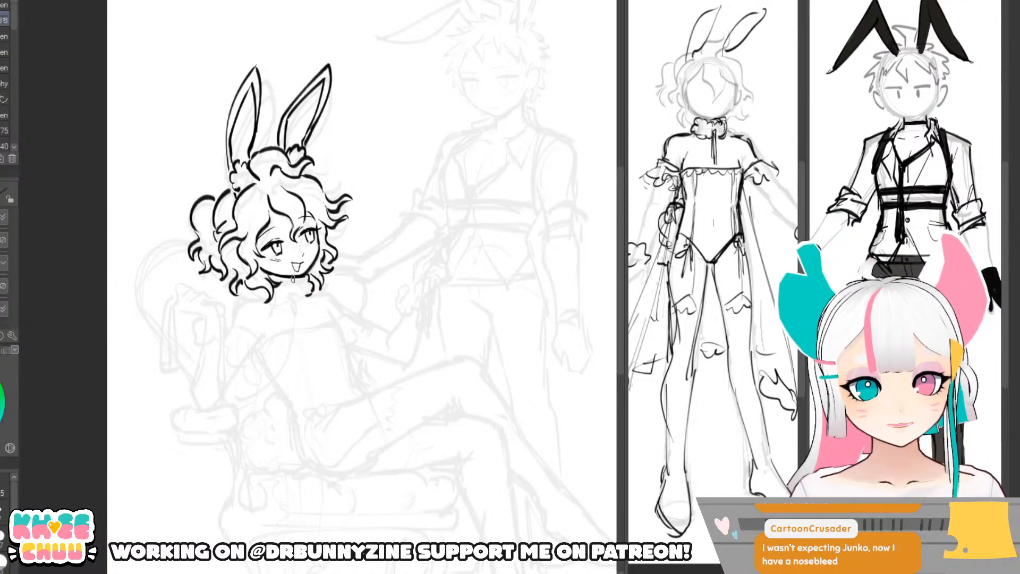
{"action": "key", "text": "ctrl+z"}
{"action": "key", "text": "ctrl+z"}
{"action": "scroll", "coordinate": [385, 268], "scroll_direction": "up", "scroll_amount": 1}
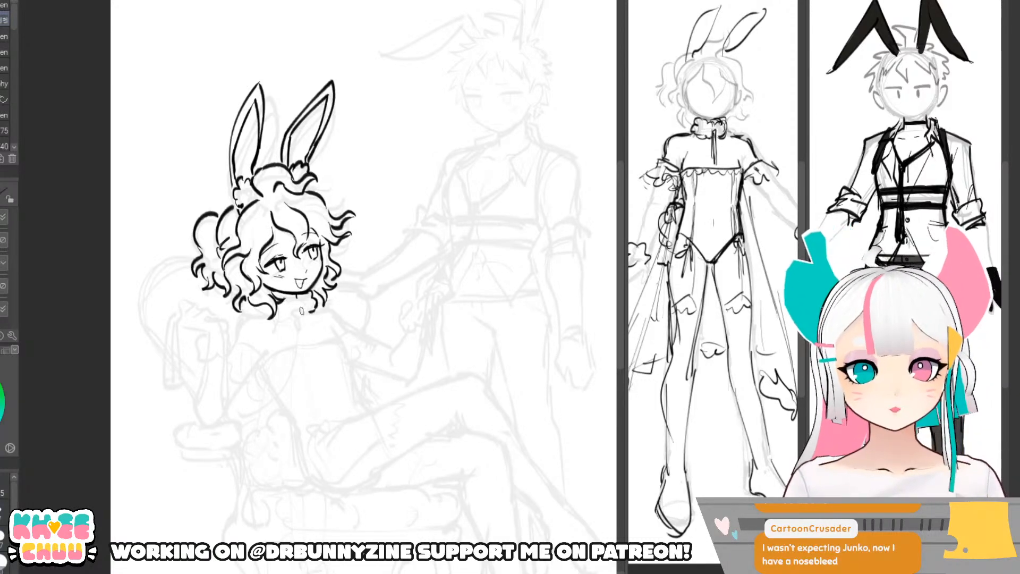
{"action": "scroll", "coordinate": [303, 312], "scroll_direction": "down", "scroll_amount": 1}
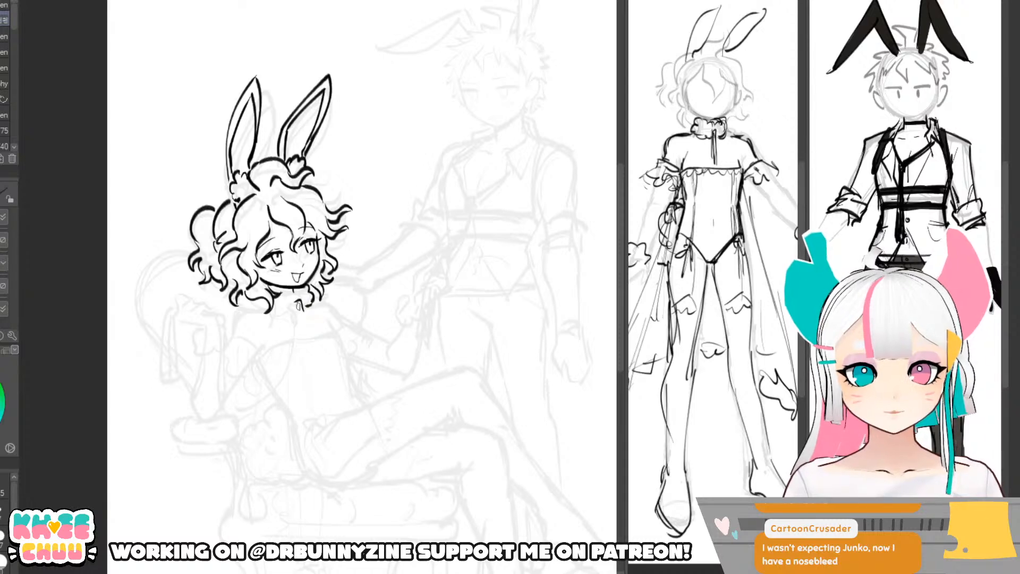
{"action": "left_click_drag", "start_coordinate": [301, 299], "coordinate": [303, 311]}
{"action": "key", "text": "ctrl+z"}
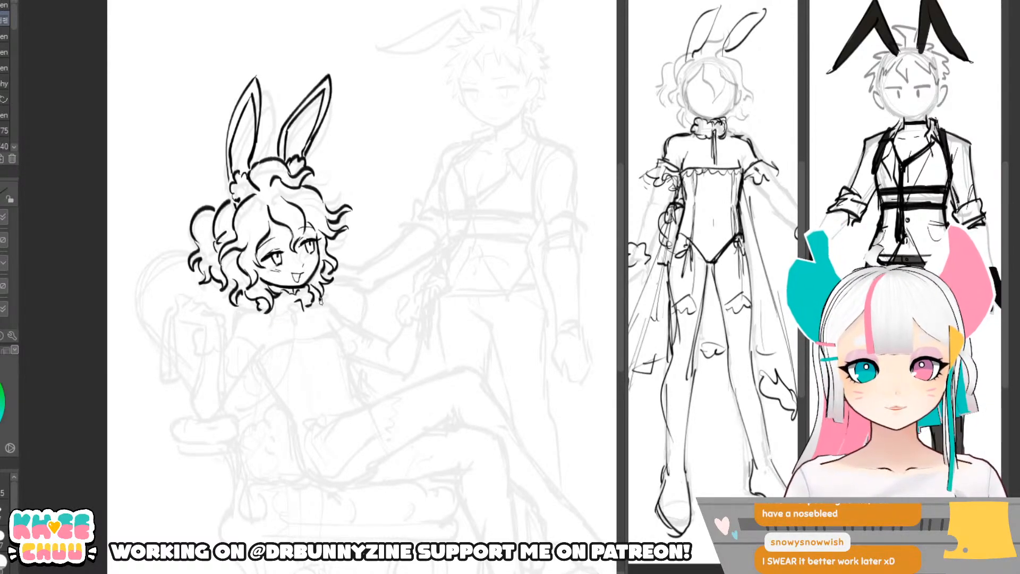
- Ink the front and back contours of the seated figure's torso, curving the back line under the hip
{"action": "left_click_drag", "start_coordinate": [326, 318], "coordinate": [339, 336]}
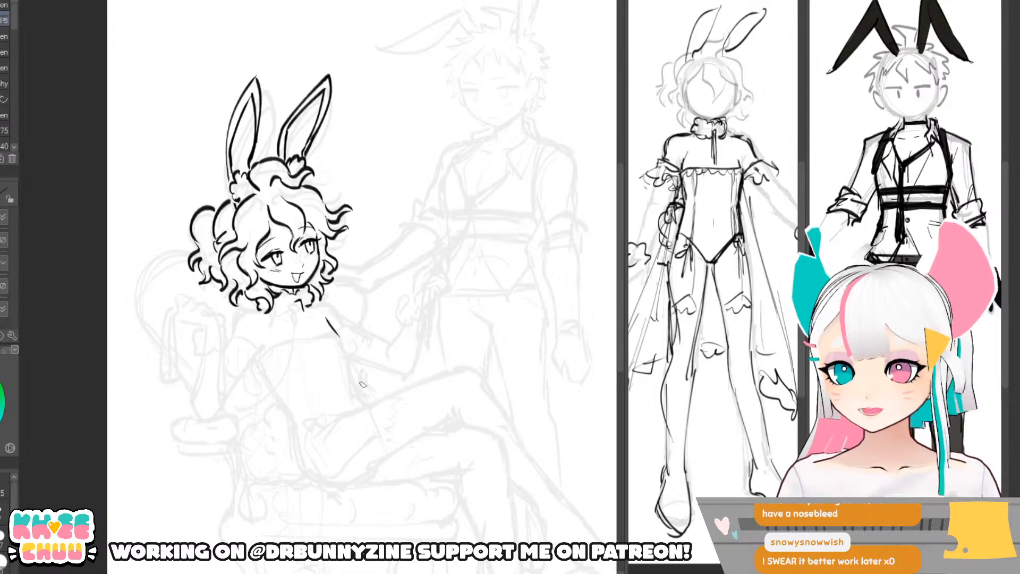
{"action": "scroll", "coordinate": [354, 332], "scroll_direction": "down", "scroll_amount": 1}
{"action": "left_click_drag", "start_coordinate": [336, 315], "coordinate": [360, 381]}
{"action": "left_click_drag", "start_coordinate": [252, 337], "coordinate": [285, 390]}
{"action": "key", "text": "ctrl+z"}
{"action": "left_click_drag", "start_coordinate": [253, 338], "coordinate": [286, 391]}
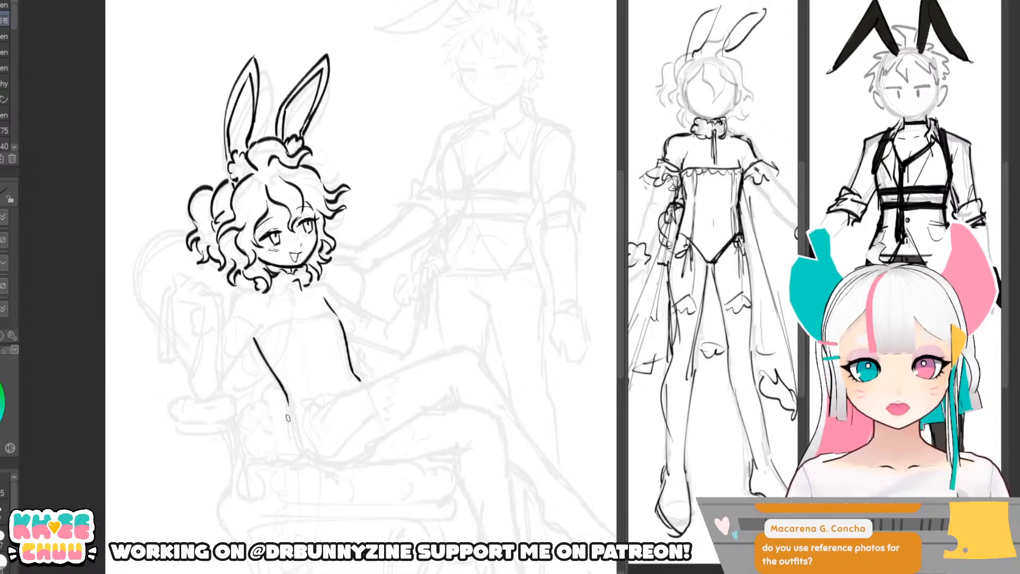
{"action": "mouse_move", "coordinate": [284, 392]}
{"action": "left_mouse_down"}
{"action": "mouse_move", "coordinate": [303, 455]}
{"action": "mouse_move", "coordinate": [352, 467]}
{"action": "mouse_move", "coordinate": [341, 469]}
{"action": "mouse_move", "coordinate": [355, 462]}
{"action": "left_mouse_up"}
{"action": "key", "text": "ctrl+z"}
{"action": "left_click_drag", "start_coordinate": [532, 381], "coordinate": [516, 400]}
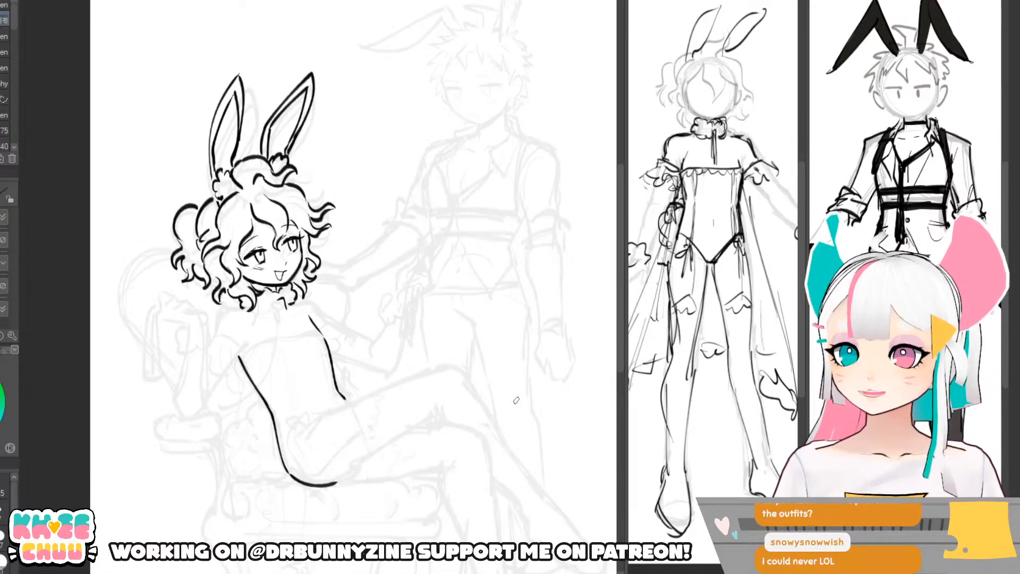
- Ink the frilly edge of the collar with a small hanging ornament at the throat
{"action": "left_click_drag", "start_coordinate": [256, 308], "coordinate": [293, 300]}
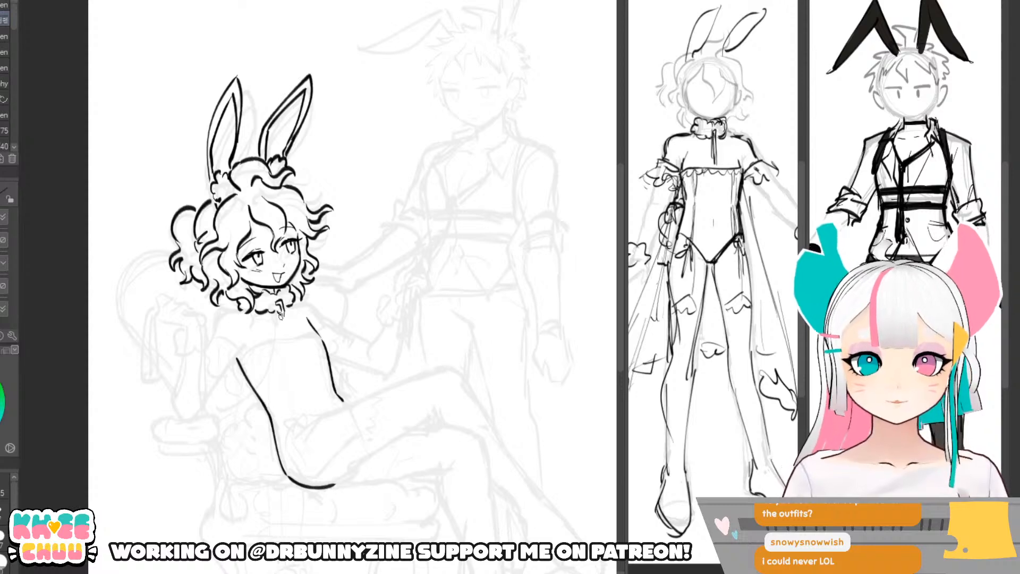
{"action": "left_click_drag", "start_coordinate": [342, 335], "coordinate": [388, 391]}
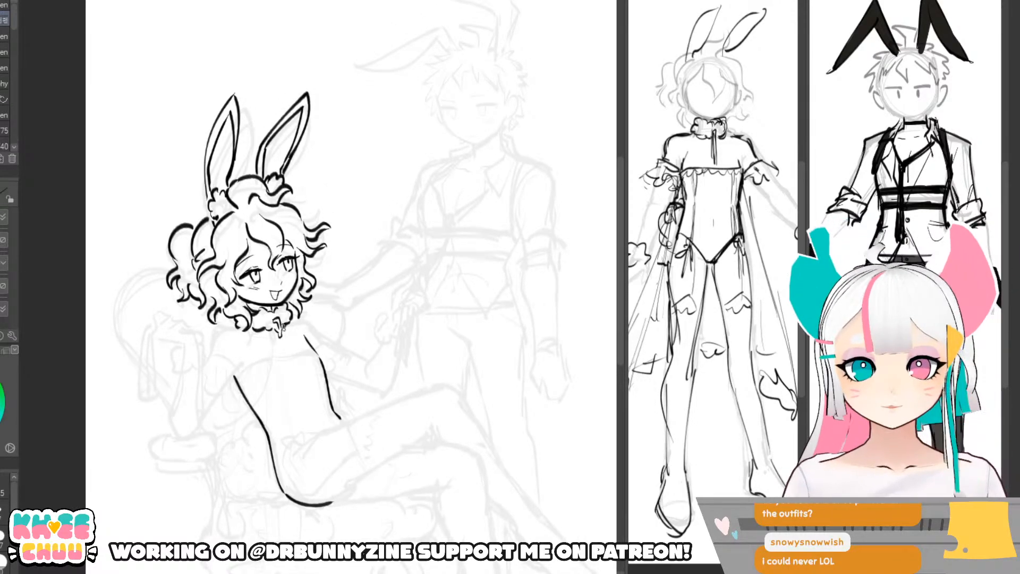
{"action": "left_click_drag", "start_coordinate": [332, 351], "coordinate": [331, 346]}
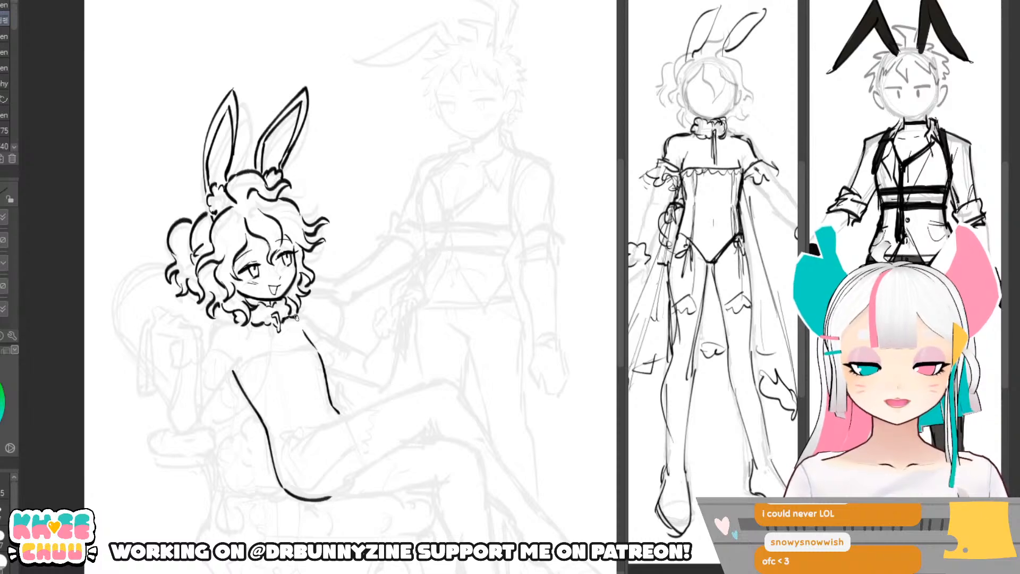
- Ink the far shoulder and the upper and lower lines of the arm reaching toward the standing figure
{"action": "left_click_drag", "start_coordinate": [290, 317], "coordinate": [325, 336]}
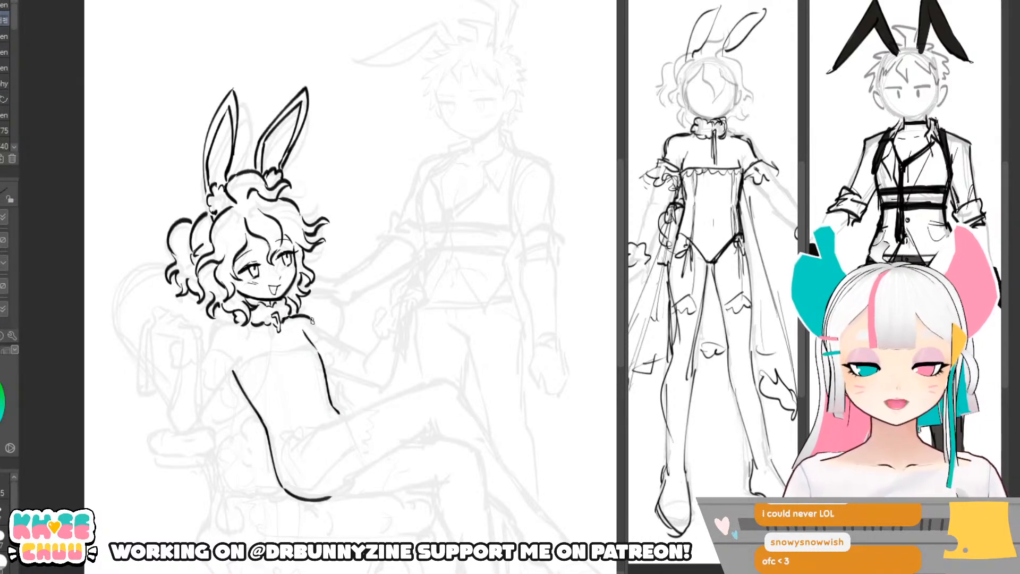
{"action": "left_click_drag", "start_coordinate": [311, 318], "coordinate": [372, 359]}
{"action": "key", "text": "ctrl+z"}
{"action": "left_click_drag", "start_coordinate": [324, 334], "coordinate": [367, 355]}
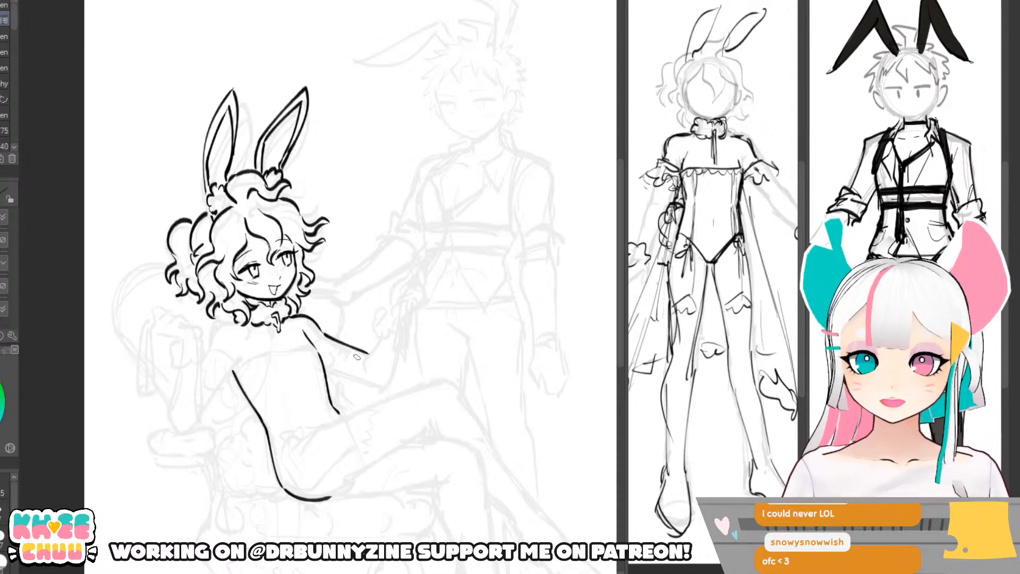
{"action": "left_click_drag", "start_coordinate": [328, 370], "coordinate": [389, 393]}
{"action": "key", "text": "ctrl+z"}
{"action": "left_click_drag", "start_coordinate": [325, 370], "coordinate": [388, 389]}
{"action": "left_click_drag", "start_coordinate": [518, 417], "coordinate": [528, 388]}
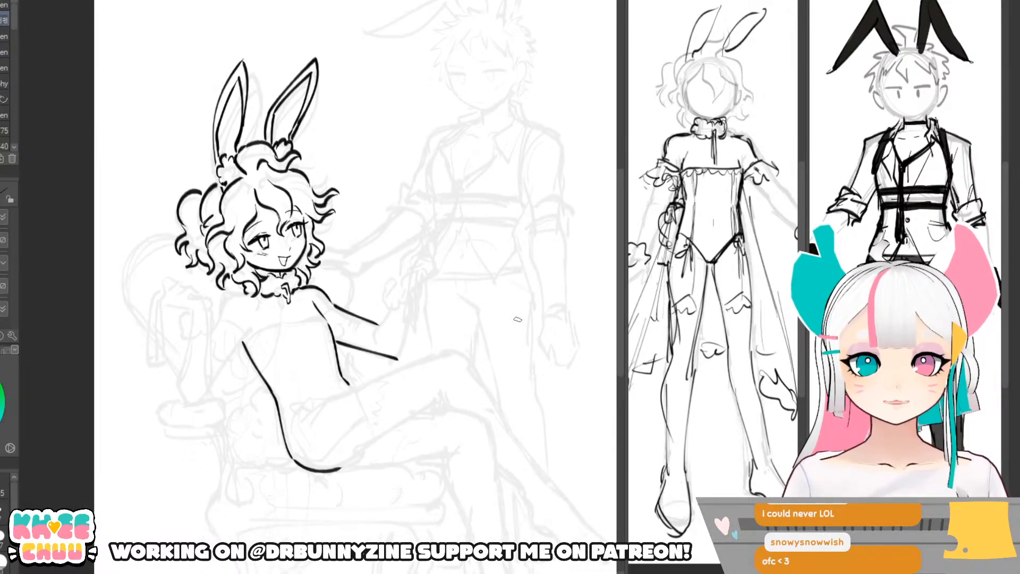
{"action": "left_click_drag", "start_coordinate": [409, 341], "coordinate": [415, 336]}
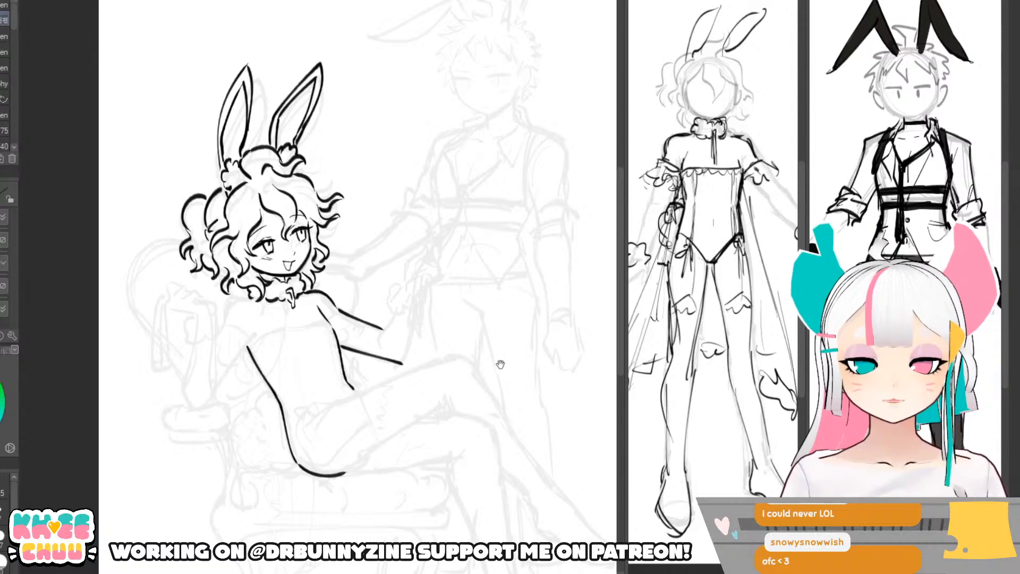
- Ink the near shoulder and the bent arm with its elbow resting on the chair's armrest
{"action": "left_click_drag", "start_coordinate": [500, 363], "coordinate": [490, 305]}
{"action": "mouse_move", "coordinate": [256, 275]}
{"action": "left_mouse_down"}
{"action": "mouse_move", "coordinate": [231, 290]}
{"action": "mouse_move", "coordinate": [267, 278]}
{"action": "mouse_move", "coordinate": [224, 313]}
{"action": "left_mouse_up"}
{"action": "key", "text": "ctrl+z"}
{"action": "key", "text": "ctrl+z"}
{"action": "key", "text": "ctrl+z"}
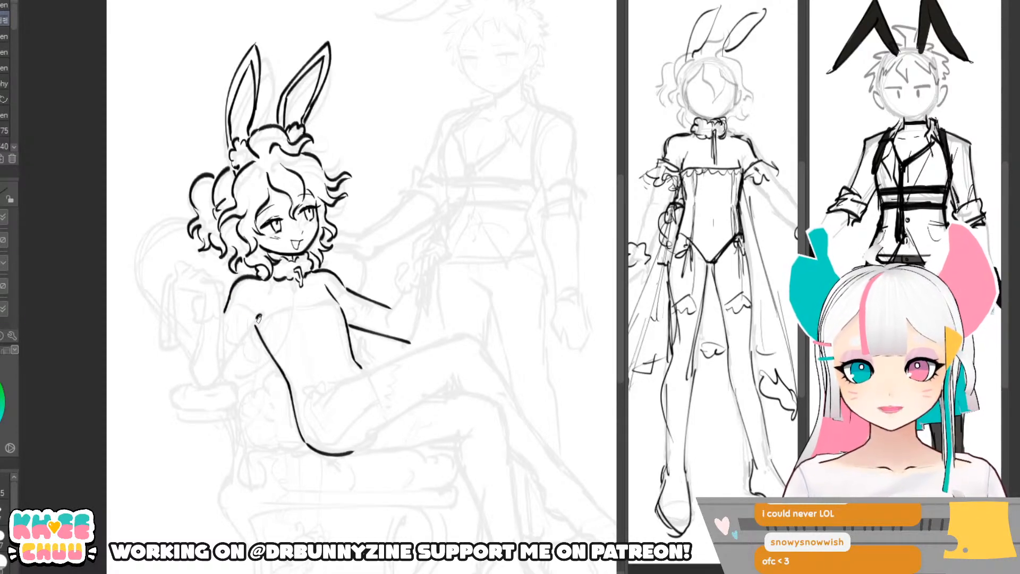
{"action": "left_click_drag", "start_coordinate": [259, 315], "coordinate": [209, 393]}
{"action": "key", "text": "ctrl+z"}
{"action": "left_click_drag", "start_coordinate": [259, 316], "coordinate": [208, 394]}
{"action": "mouse_move", "coordinate": [258, 320]}
{"action": "left_mouse_down"}
{"action": "mouse_move", "coordinate": [188, 362]}
{"action": "mouse_move", "coordinate": [186, 405]}
{"action": "mouse_move", "coordinate": [206, 408]}
{"action": "left_mouse_up"}
{"action": "left_click_drag", "start_coordinate": [213, 331], "coordinate": [209, 391]}
{"action": "left_click_drag", "start_coordinate": [434, 341], "coordinate": [440, 344]}
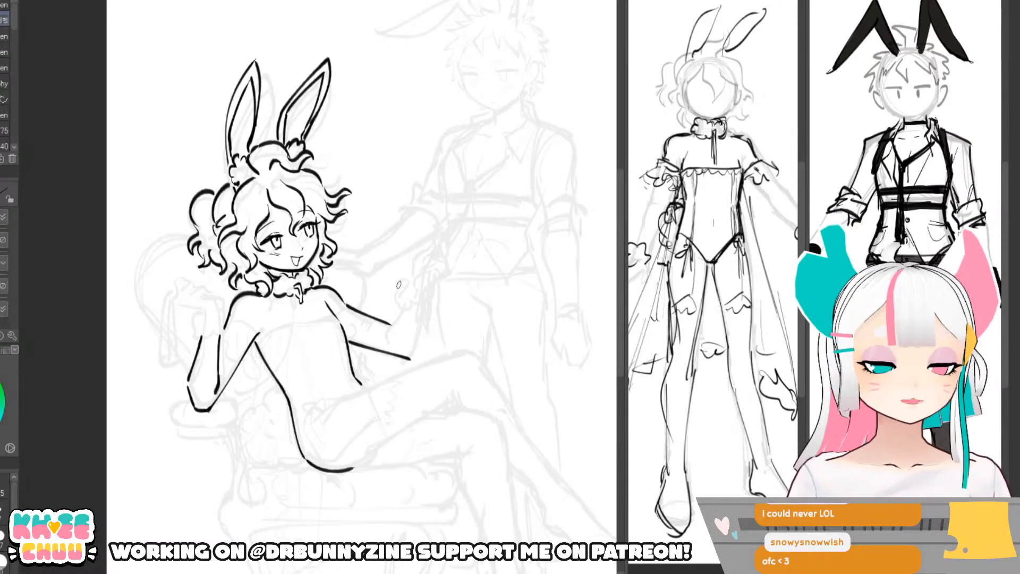
- Ink the curved top edge of the bodice across the seated figure's chest and a short collarbone line beneath the collar
{"action": "left_click_drag", "start_coordinate": [419, 305], "coordinate": [409, 321]}
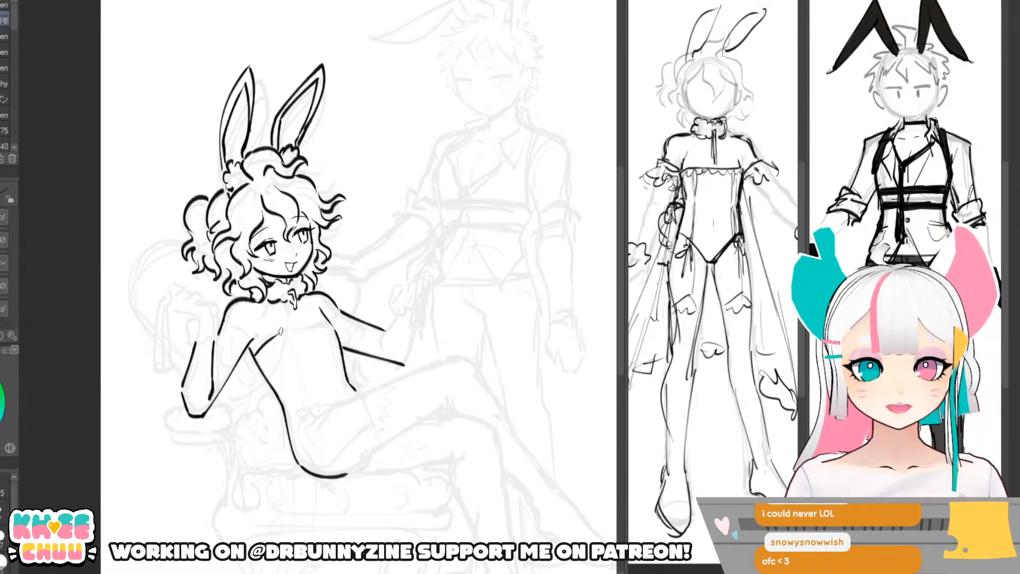
{"action": "mouse_move", "coordinate": [255, 352]}
{"action": "left_mouse_down"}
{"action": "mouse_move", "coordinate": [279, 332]}
{"action": "mouse_move", "coordinate": [329, 325]}
{"action": "left_mouse_up"}
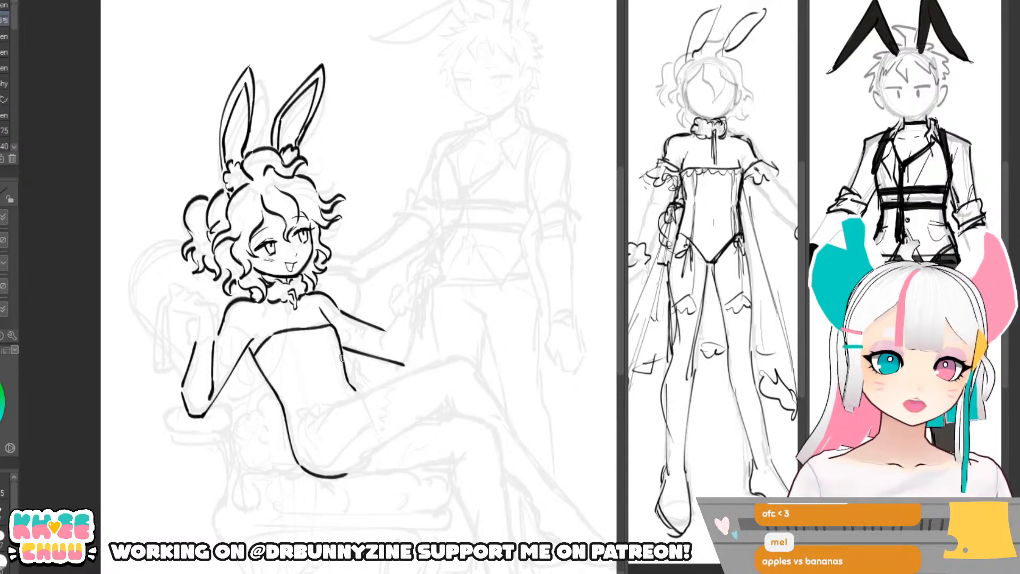
{"action": "left_click_drag", "start_coordinate": [265, 308], "coordinate": [287, 310]}
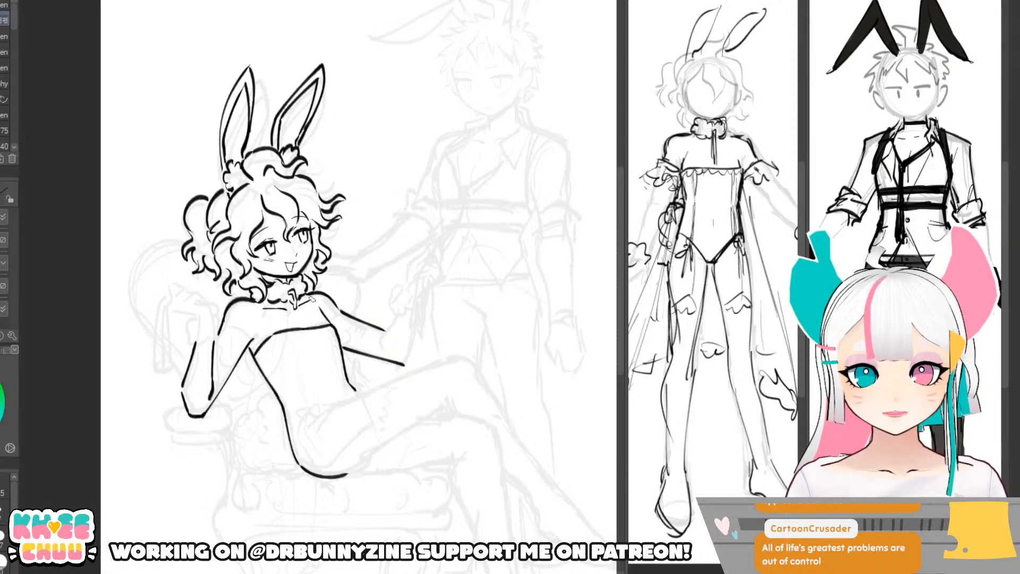
{"action": "left_click_drag", "start_coordinate": [311, 271], "coordinate": [300, 265]}
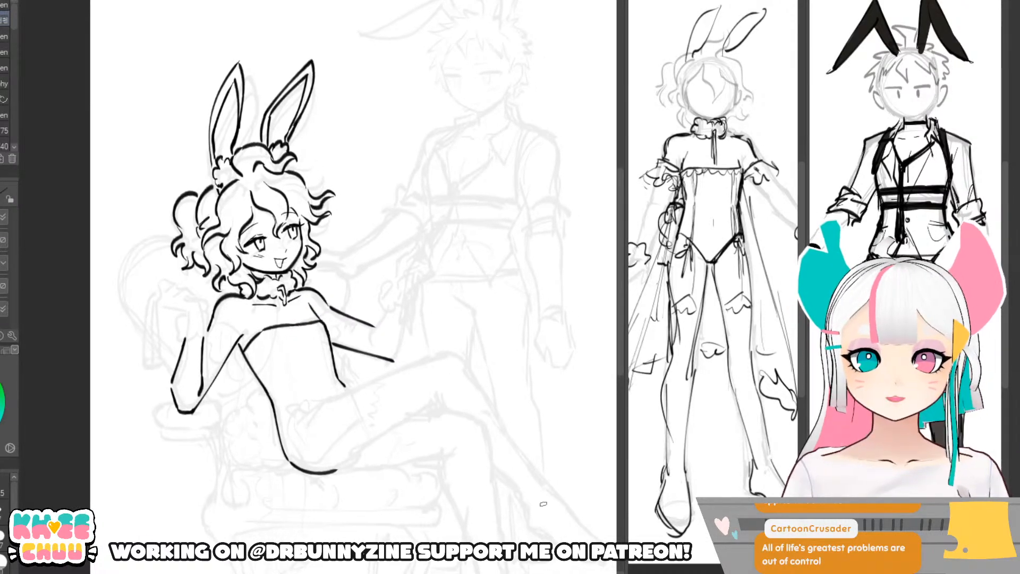
{"action": "left_click_drag", "start_coordinate": [573, 500], "coordinate": [561, 510]}
{"action": "key", "text": "ctrl+z"}
{"action": "key", "text": "ctrl+z"}
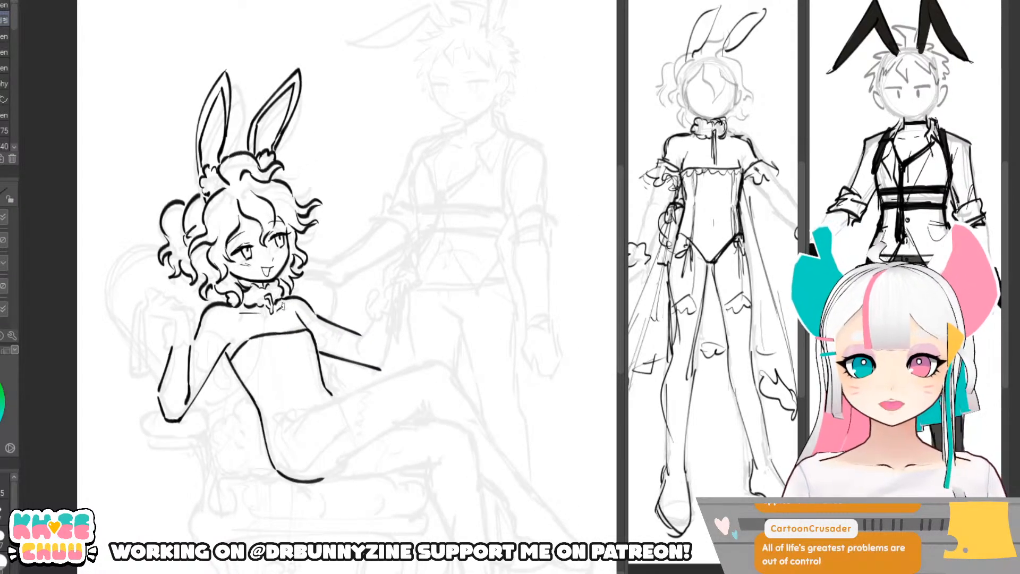
{"action": "left_click_drag", "start_coordinate": [255, 312], "coordinate": [265, 315]}
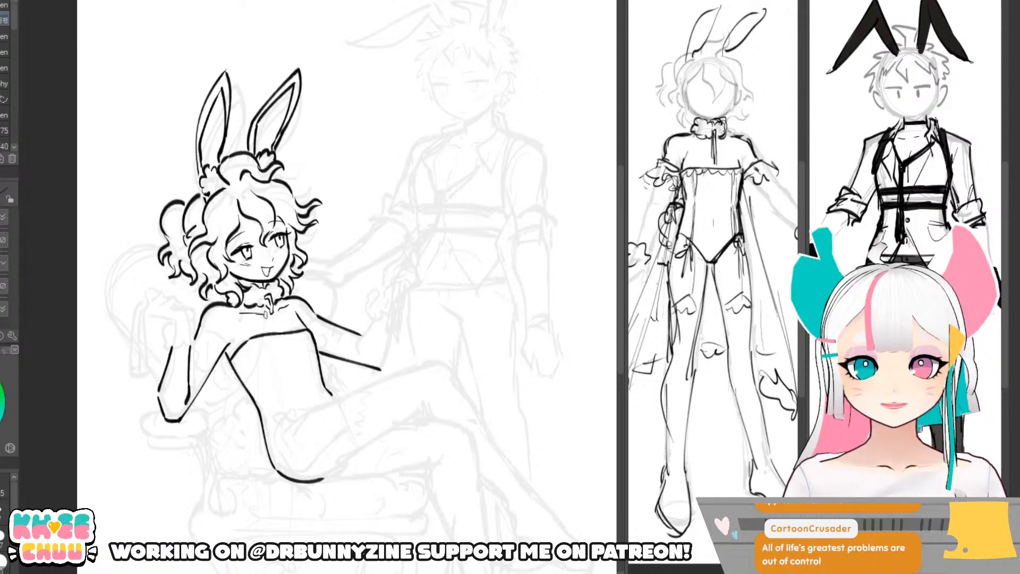
{"action": "key", "text": "ctrl+z"}
{"action": "key", "text": "e"}
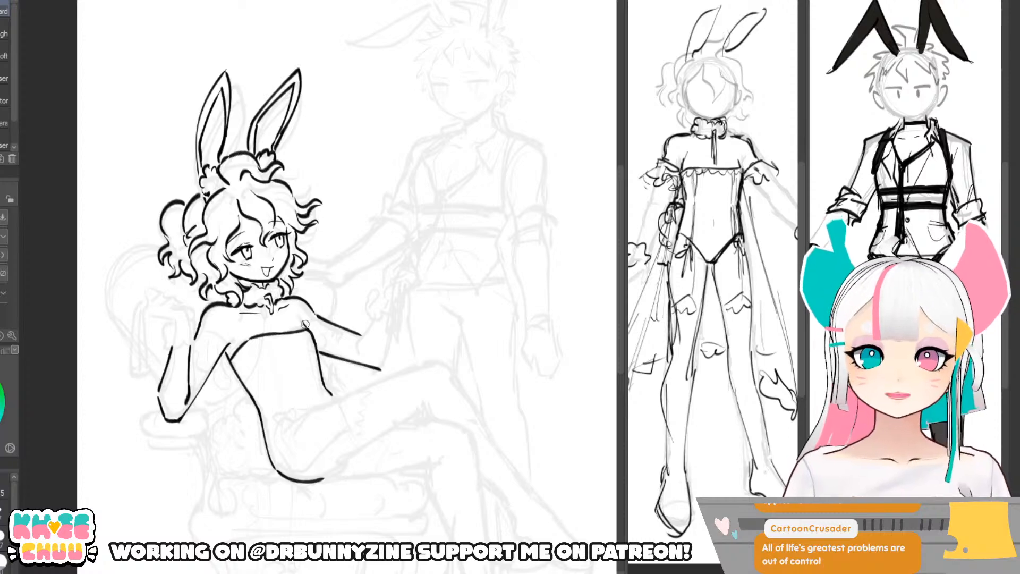
{"action": "key", "text": "p"}
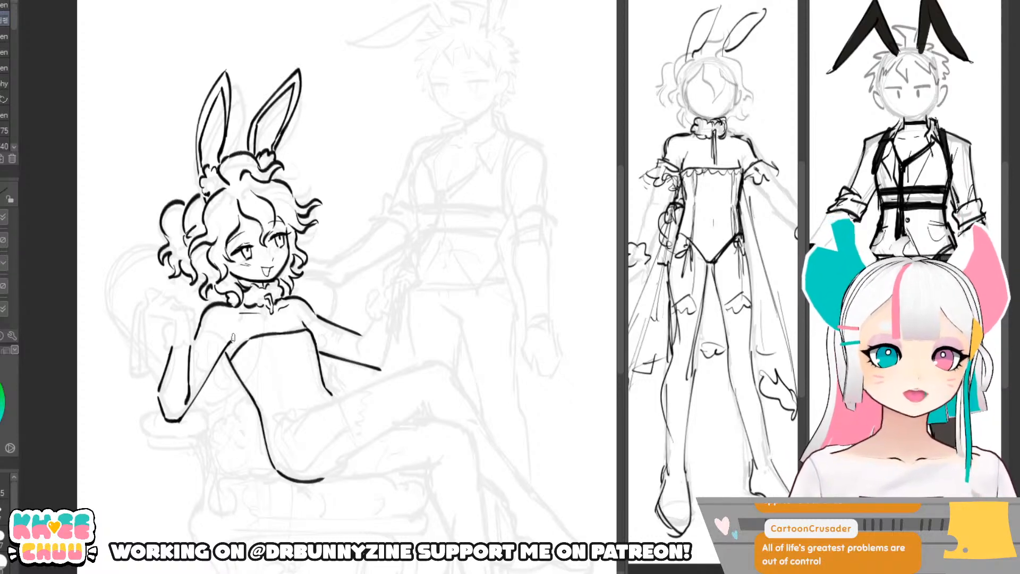
- Ink a fluffy scalloped cuff around the wrist of the arm resting on the chair's armrest
{"action": "scroll", "coordinate": [237, 325], "scroll_direction": "down", "scroll_amount": 4}
{"action": "scroll", "coordinate": [222, 311], "scroll_direction": "up", "scroll_amount": 3}
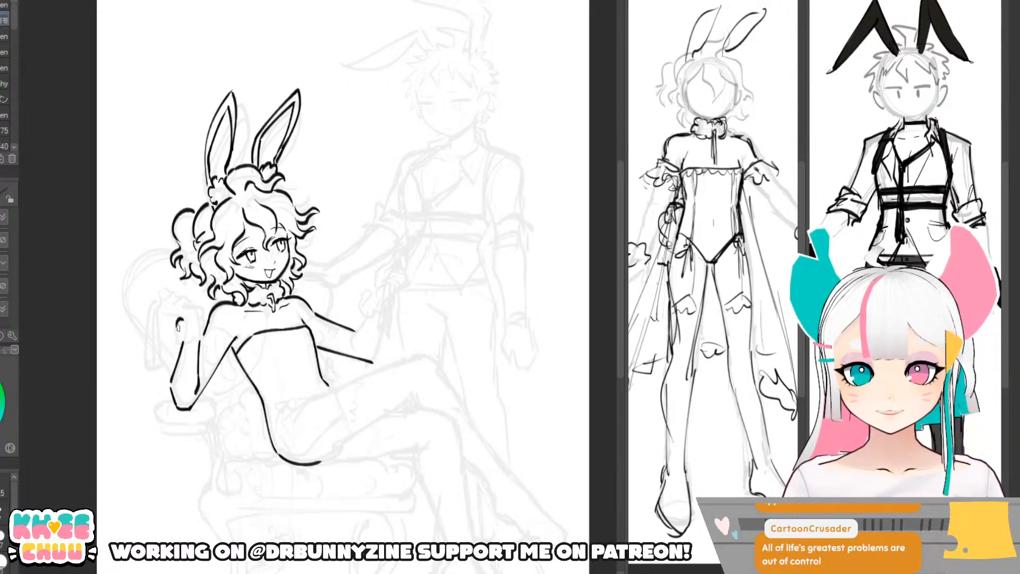
{"action": "mouse_move", "coordinate": [178, 328]}
{"action": "left_mouse_down"}
{"action": "mouse_move", "coordinate": [189, 343]}
{"action": "mouse_move", "coordinate": [200, 335]}
{"action": "left_mouse_up"}
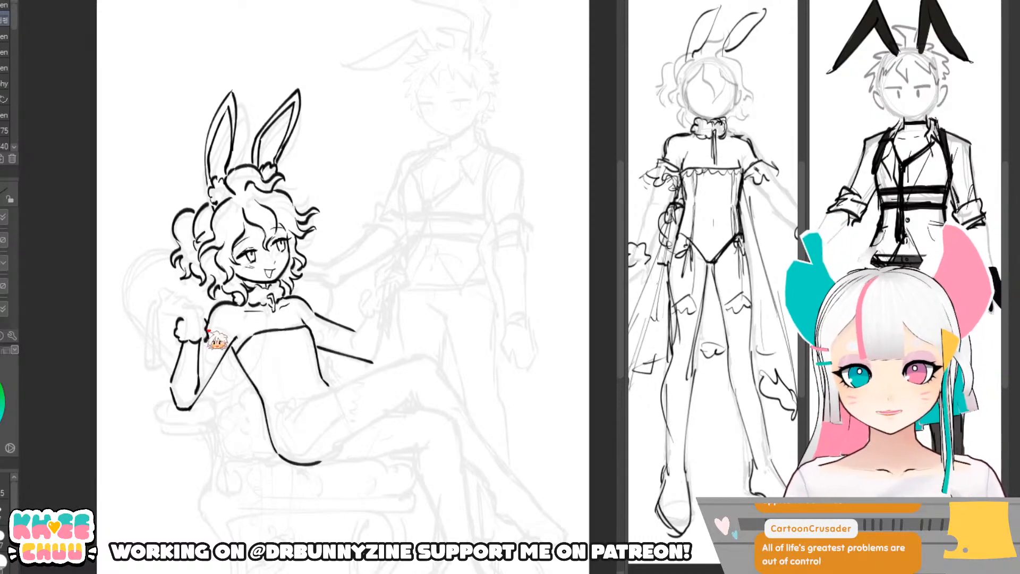
{"action": "left_click_drag", "start_coordinate": [206, 321], "coordinate": [203, 343]}
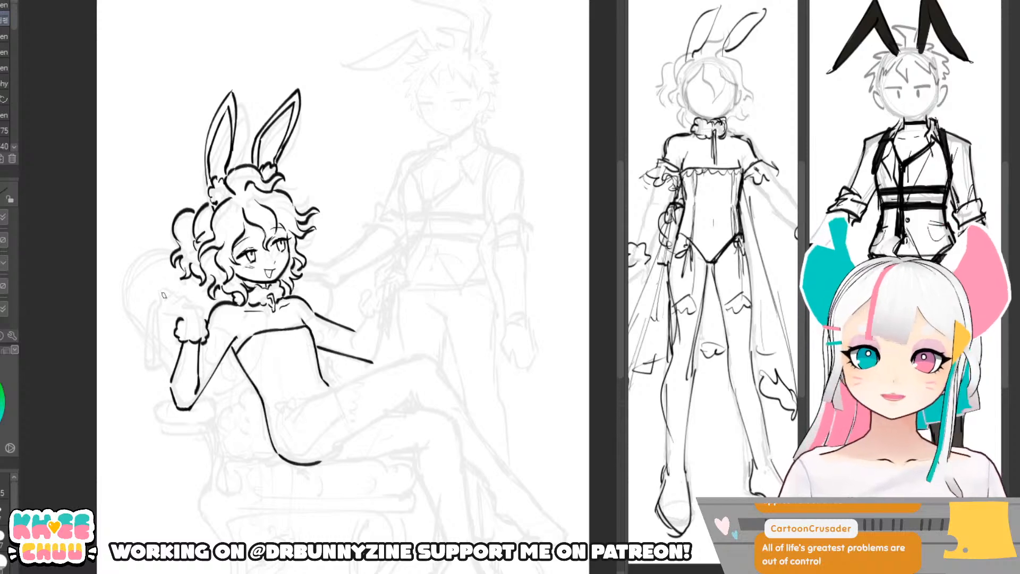
- Ink both sides of the far forearm, bending it up from the elbow toward the standing figure
{"action": "mouse_move", "coordinate": [478, 321]}
{"action": "left_mouse_down"}
{"action": "mouse_move", "coordinate": [469, 317]}
{"action": "mouse_move", "coordinate": [478, 308]}
{"action": "left_mouse_up"}
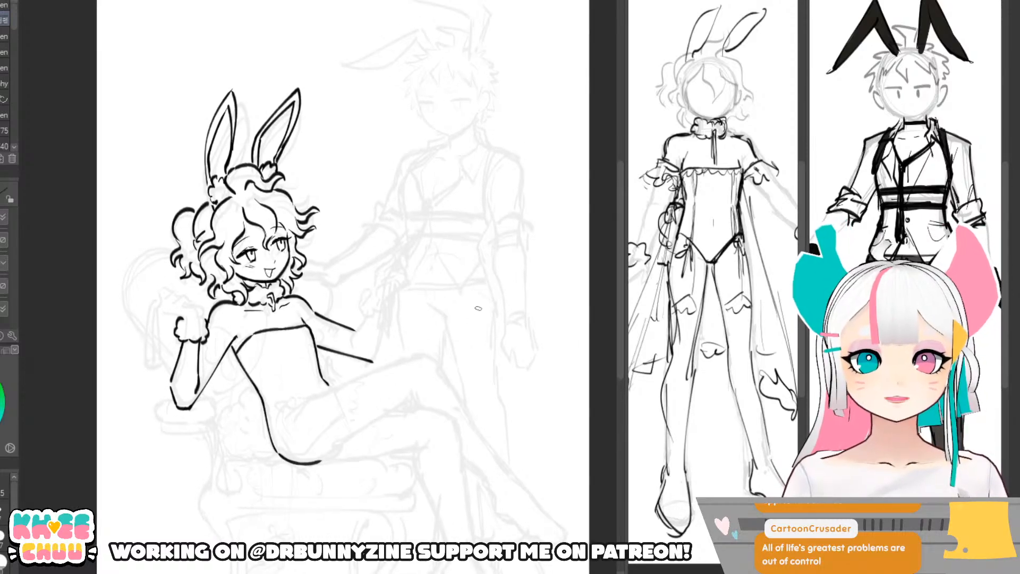
{"action": "left_click_drag", "start_coordinate": [462, 434], "coordinate": [458, 450]}
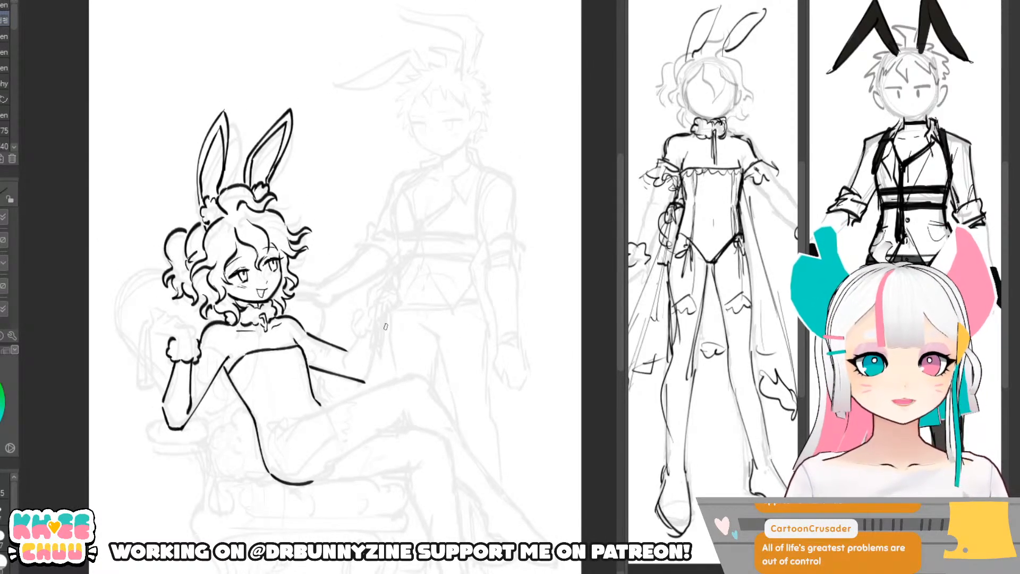
{"action": "left_click_drag", "start_coordinate": [389, 306], "coordinate": [367, 382]}
{"action": "key", "text": "ctrl+z"}
{"action": "left_click_drag", "start_coordinate": [389, 307], "coordinate": [365, 380]}
{"action": "left_click_drag", "start_coordinate": [375, 302], "coordinate": [360, 334]}
{"action": "key", "text": "ctrl+z"}
{"action": "left_click_drag", "start_coordinate": [372, 299], "coordinate": [350, 369]}
{"action": "key", "text": "ctrl+z"}
{"action": "key", "text": "ctrl+z"}
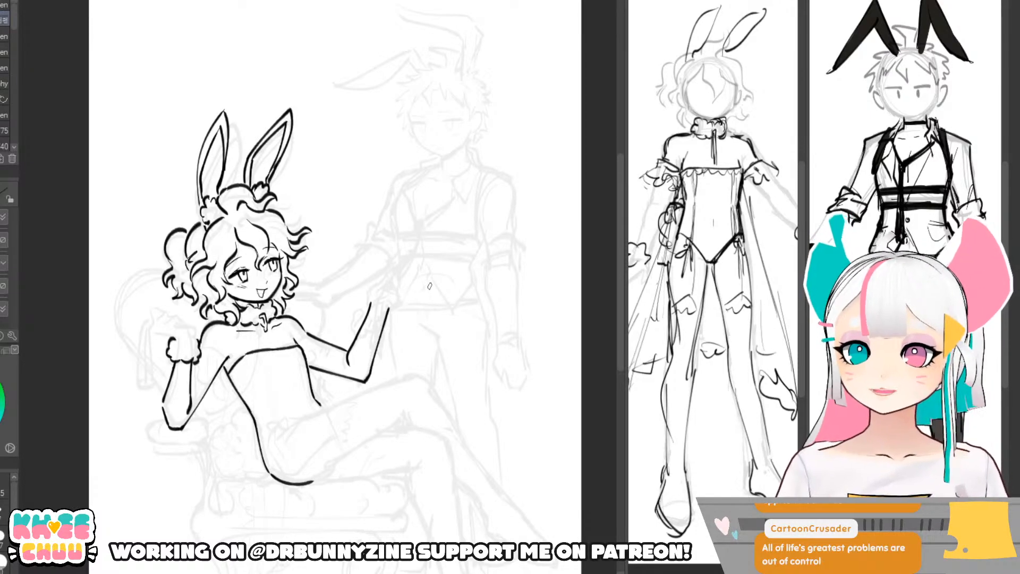
- Ink a matching fluffy cuff around the raised far wrist and touch up the lower edge of the near cuff
{"action": "key", "text": "e"}
{"action": "mouse_move", "coordinate": [376, 298]}
{"action": "left_mouse_down"}
{"action": "mouse_move", "coordinate": [387, 274]}
{"action": "mouse_move", "coordinate": [368, 293]}
{"action": "mouse_move", "coordinate": [377, 287]}
{"action": "mouse_move", "coordinate": [368, 306]}
{"action": "mouse_move", "coordinate": [396, 308]}
{"action": "left_mouse_up"}
{"action": "key", "text": "p"}
{"action": "key", "text": "ctrl+z"}
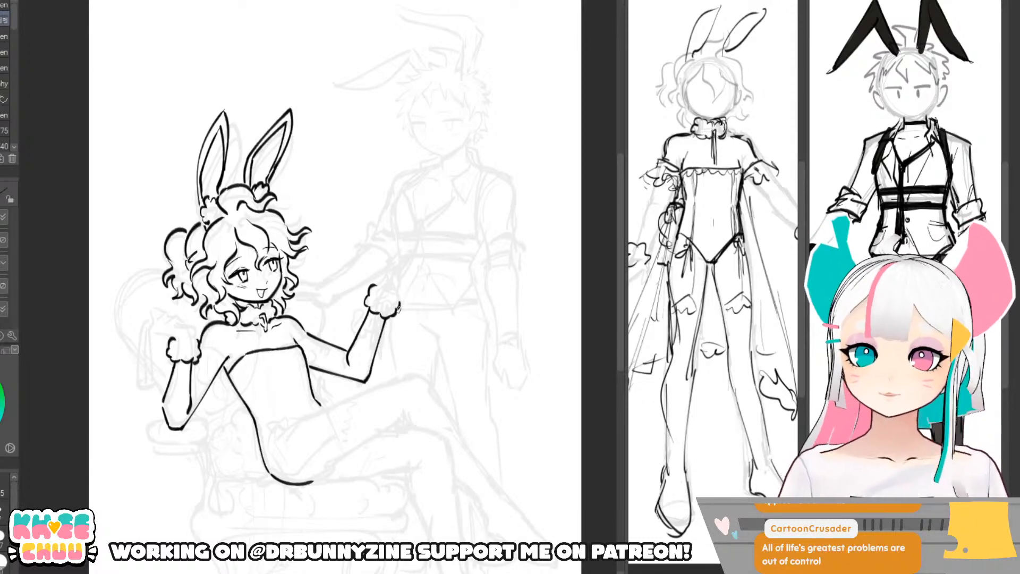
{"action": "left_click_drag", "start_coordinate": [399, 272], "coordinate": [404, 261]}
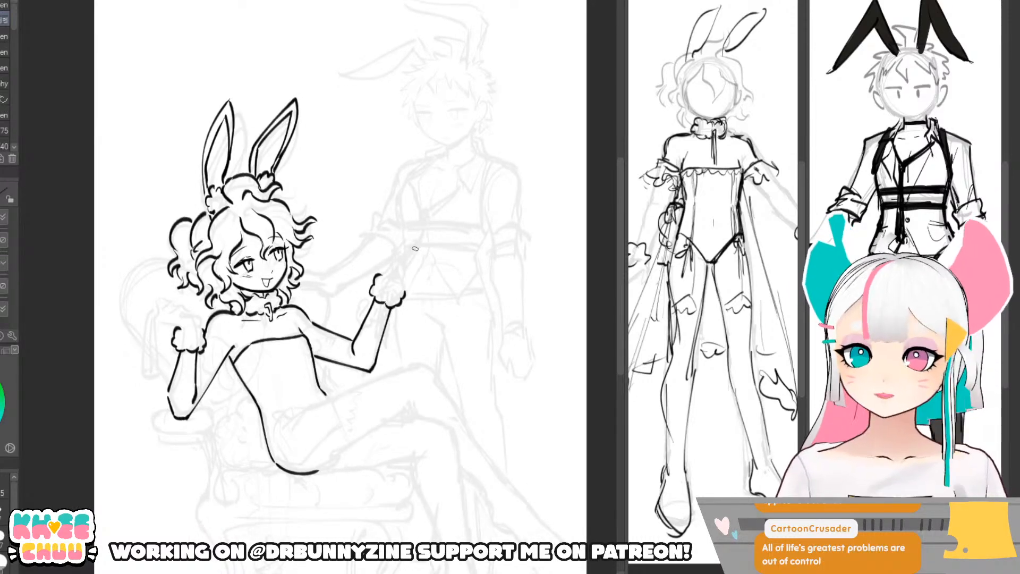
{"action": "key", "text": "e"}
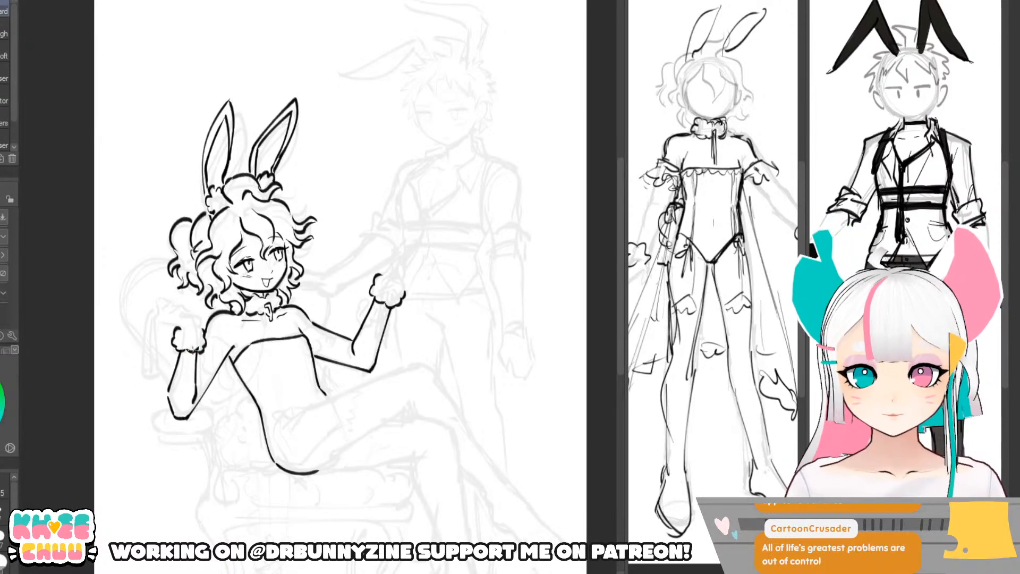
{"action": "key", "text": "p"}
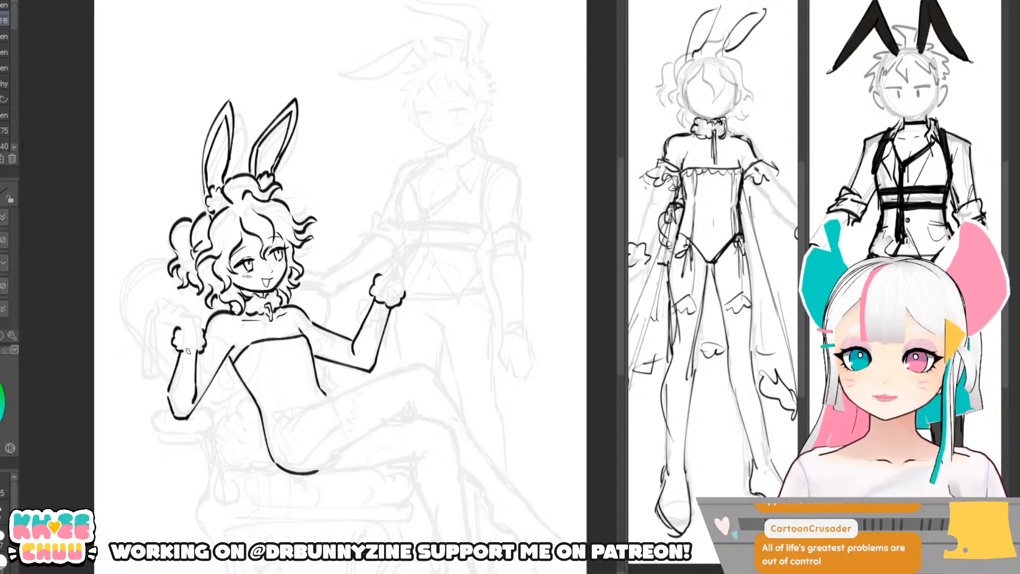
{"action": "left_click_drag", "start_coordinate": [182, 351], "coordinate": [194, 351]}
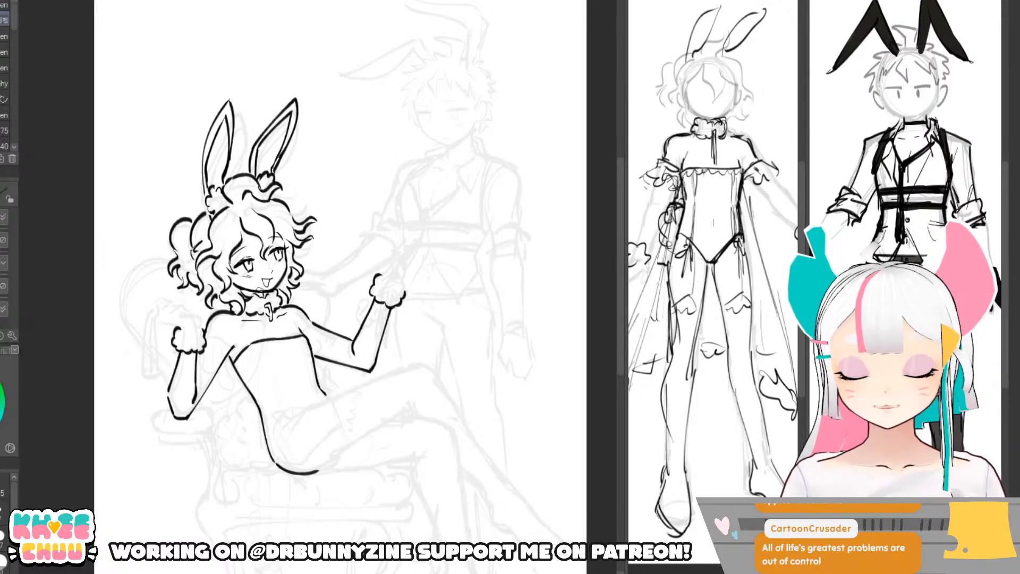
- Ink the upper and lower lines of the crossed leg's thigh, the knee and the front of the shin
{"action": "left_click_drag", "start_coordinate": [540, 472], "coordinate": [557, 424]}
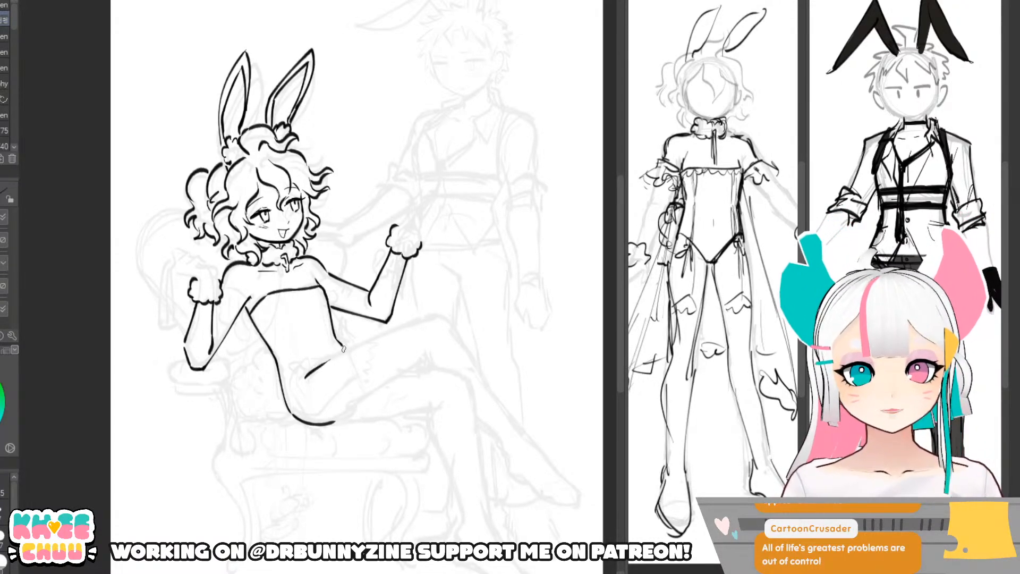
{"action": "mouse_move", "coordinate": [303, 381]}
{"action": "left_mouse_down"}
{"action": "mouse_move", "coordinate": [343, 353]}
{"action": "mouse_move", "coordinate": [452, 310]}
{"action": "mouse_move", "coordinate": [461, 335]}
{"action": "left_mouse_up"}
{"action": "key", "text": "ctrl+z"}
{"action": "left_click_drag", "start_coordinate": [486, 382], "coordinate": [479, 361]}
{"action": "mouse_move", "coordinate": [328, 399]}
{"action": "left_mouse_down"}
{"action": "mouse_move", "coordinate": [423, 341]}
{"action": "mouse_move", "coordinate": [444, 358]}
{"action": "mouse_move", "coordinate": [428, 349]}
{"action": "left_mouse_up"}
{"action": "key", "text": "ctrl+z"}
{"action": "mouse_move", "coordinate": [452, 316]}
{"action": "left_mouse_down"}
{"action": "mouse_move", "coordinate": [500, 413]}
{"action": "mouse_move", "coordinate": [487, 372]}
{"action": "mouse_move", "coordinate": [531, 425]}
{"action": "left_mouse_up"}
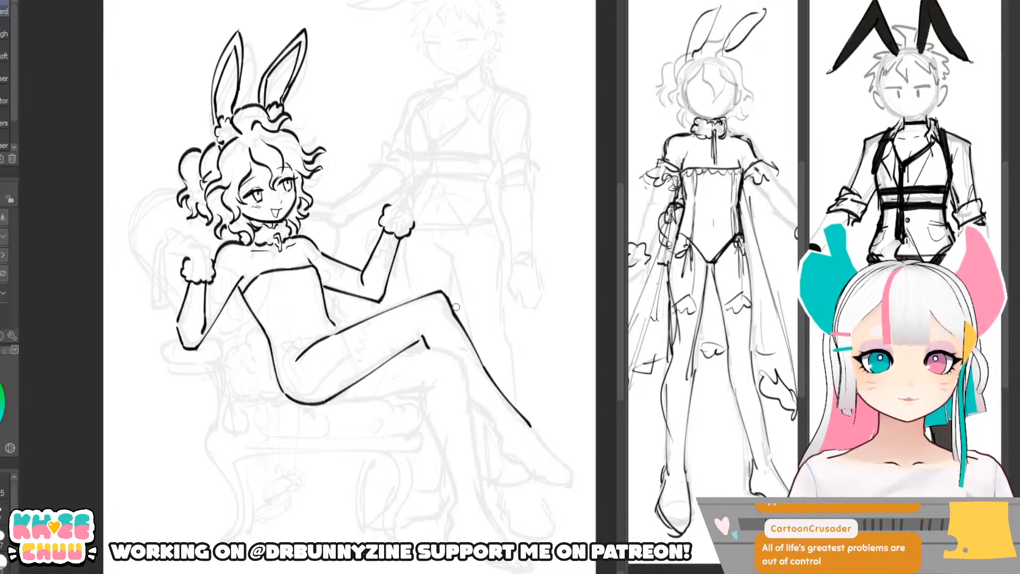
- Ink the underside of the crossed leg's calf, continuing around the heel and along the sole to the toes
{"action": "mouse_move", "coordinate": [469, 399]}
{"action": "left_mouse_down"}
{"action": "mouse_move", "coordinate": [507, 442]}
{"action": "mouse_move", "coordinate": [493, 423]}
{"action": "mouse_move", "coordinate": [506, 439]}
{"action": "mouse_move", "coordinate": [499, 432]}
{"action": "mouse_move", "coordinate": [542, 440]}
{"action": "mouse_move", "coordinate": [481, 433]}
{"action": "left_mouse_up"}
{"action": "key", "text": "ctrl+z"}
{"action": "key", "text": "ctrl+z"}
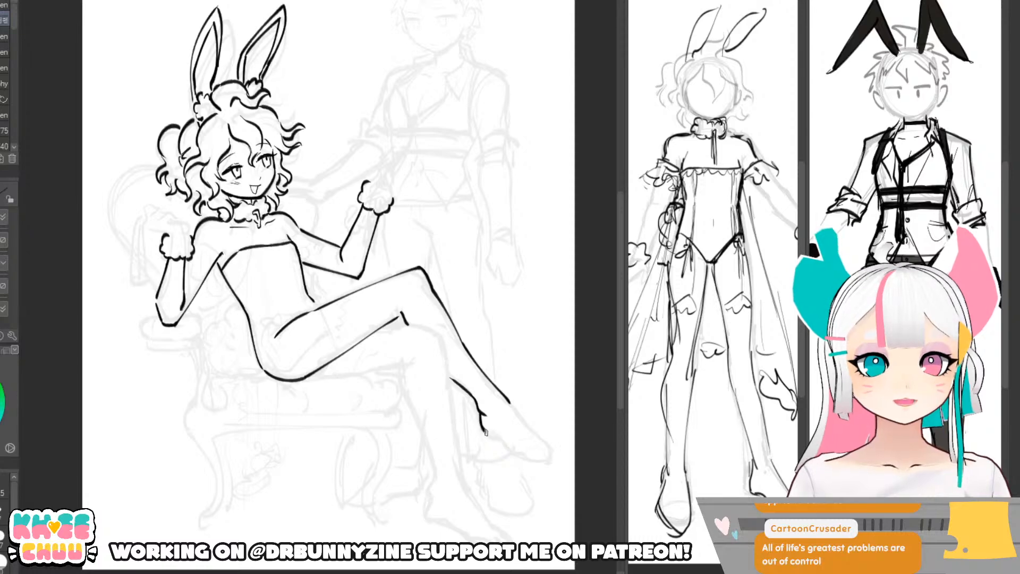
{"action": "key", "text": "ctrl+z"}
{"action": "key", "text": "ctrl+z"}
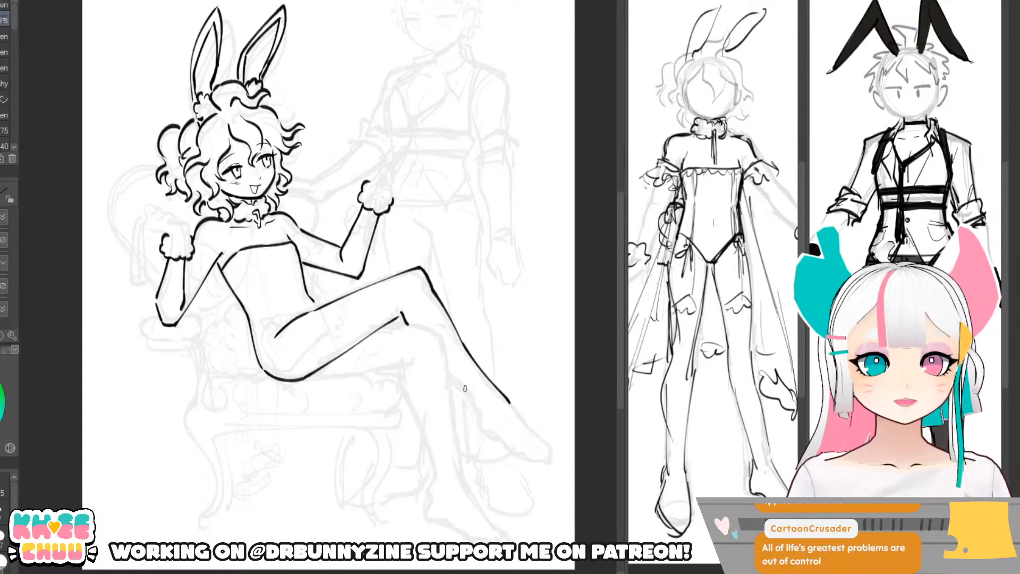
{"action": "mouse_move", "coordinate": [451, 375]}
{"action": "left_mouse_down"}
{"action": "mouse_move", "coordinate": [495, 436]}
{"action": "mouse_move", "coordinate": [480, 426]}
{"action": "mouse_move", "coordinate": [528, 460]}
{"action": "left_mouse_up"}
{"action": "key", "text": "ctrl+z"}
{"action": "key", "text": "ctrl+z"}
{"action": "key", "text": "ctrl+z"}
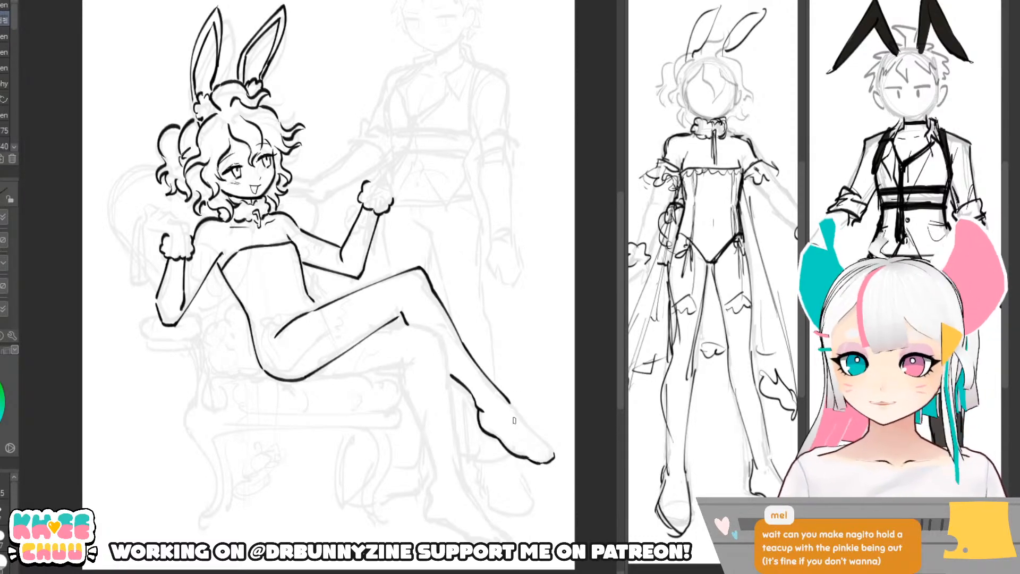
- Ink the top of the crossed foot down to the toes and refine the outline at the bent knee
{"action": "left_click_drag", "start_coordinate": [507, 400], "coordinate": [539, 440]}
{"action": "key", "text": "ctrl+z"}
{"action": "left_click_drag", "start_coordinate": [510, 402], "coordinate": [556, 456]}
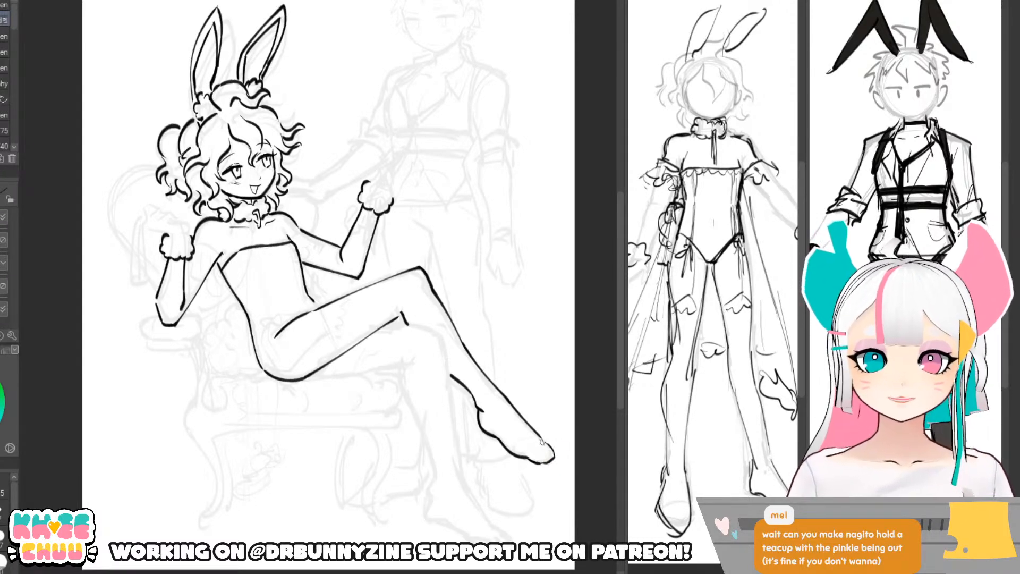
{"action": "left_click_drag", "start_coordinate": [539, 414], "coordinate": [553, 428]}
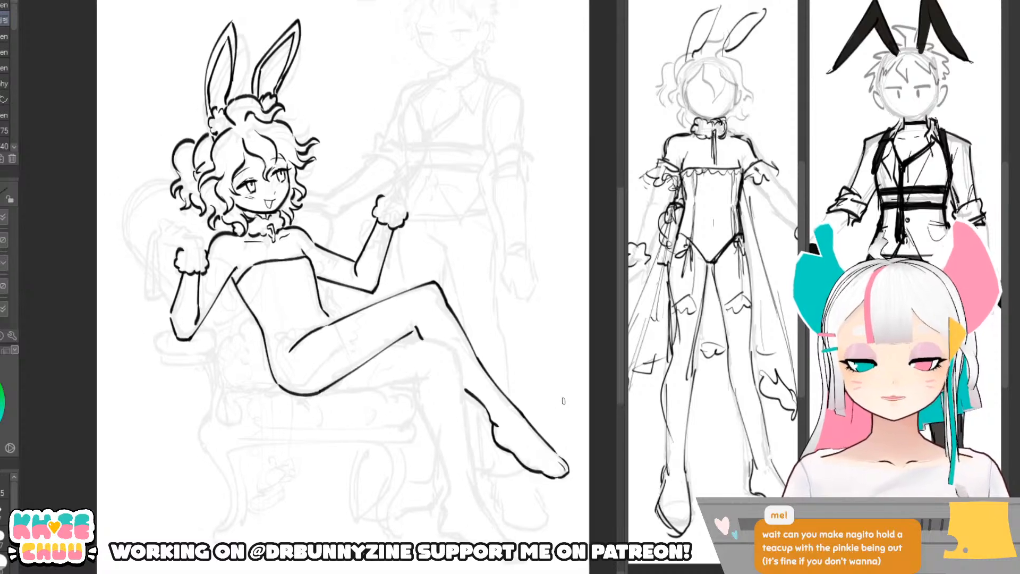
{"action": "key", "text": "e"}
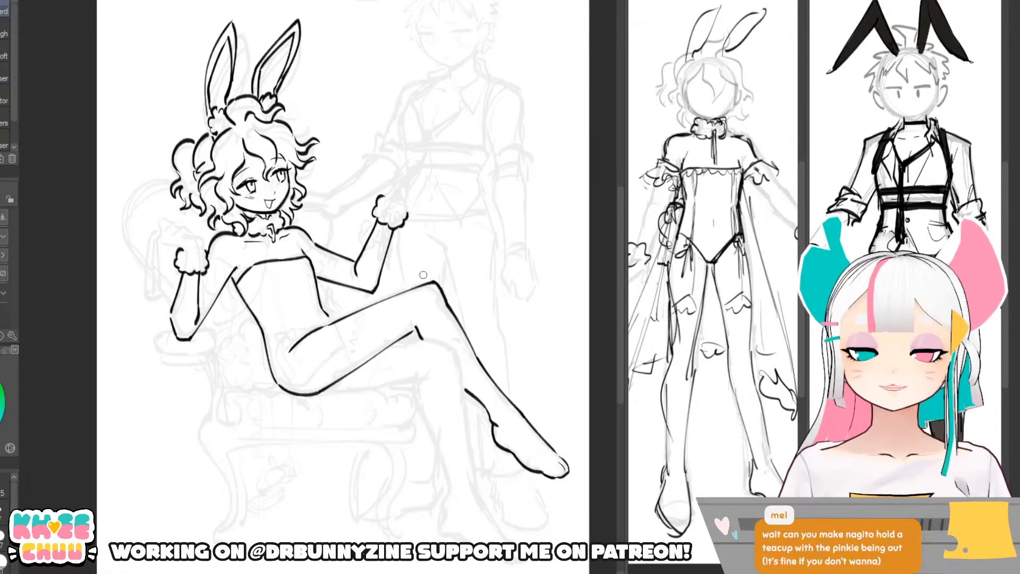
{"action": "key", "text": "p"}
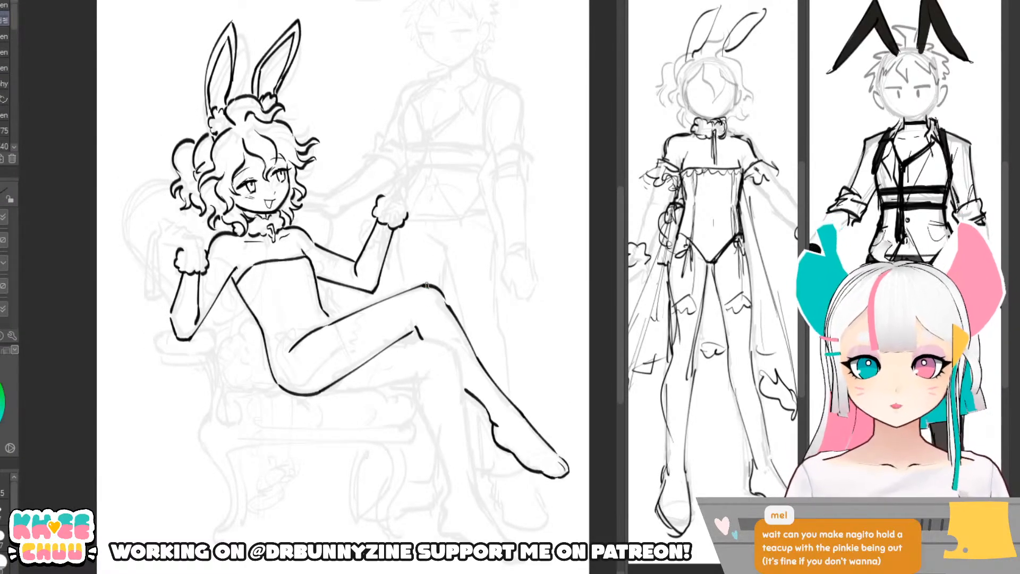
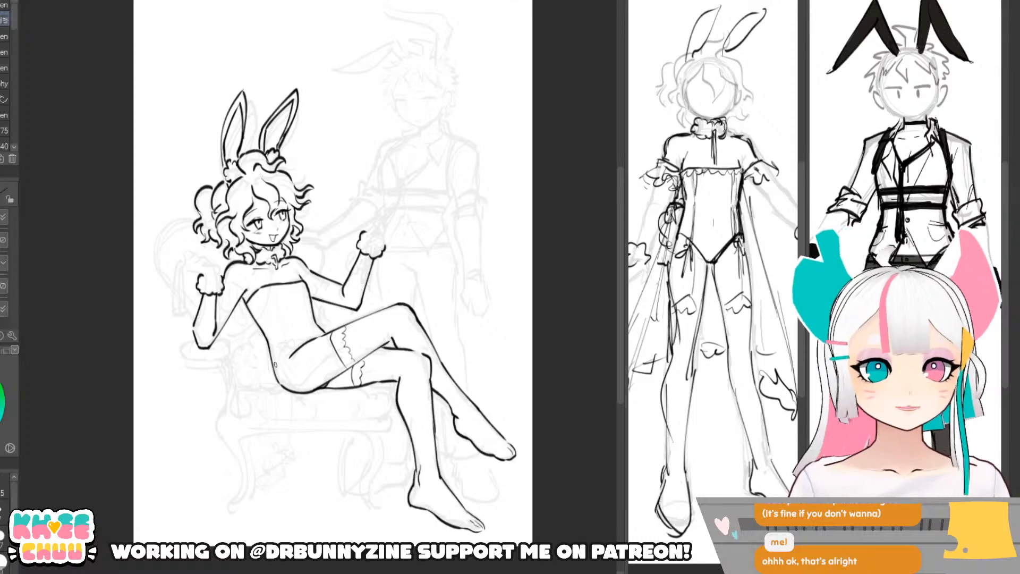
- Ink the curved leg opening of the leotard at the hip and clean up the toe outline of the crossed foot
{"action": "left_click_drag", "start_coordinate": [288, 345], "coordinate": [274, 372]}
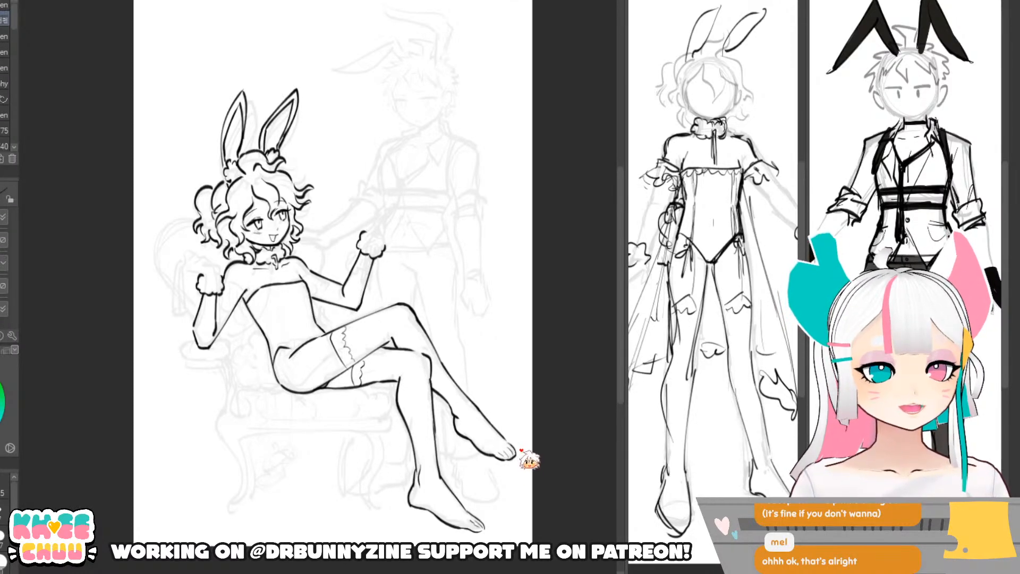
{"action": "key", "text": "e"}
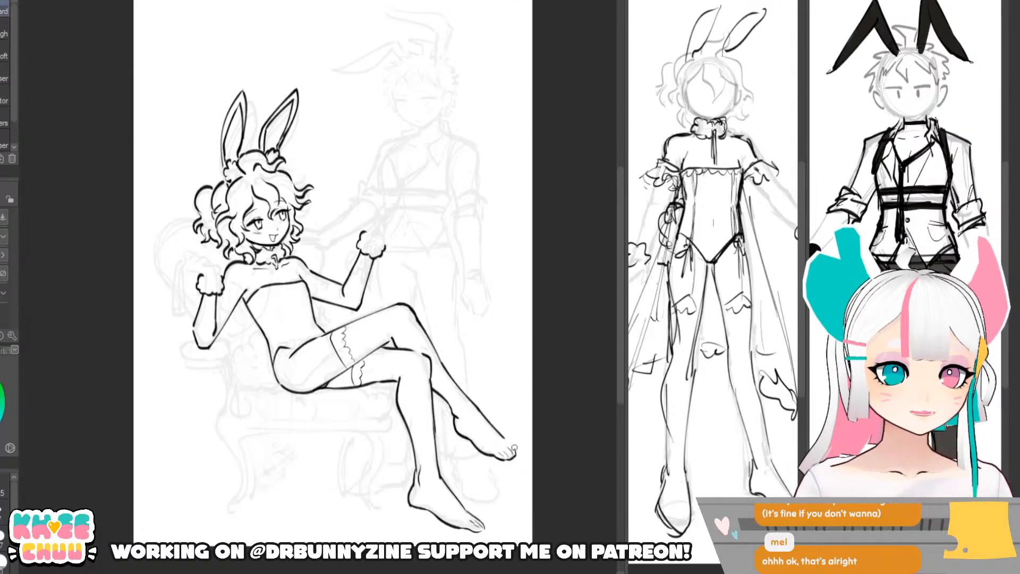
{"action": "key", "text": "p"}
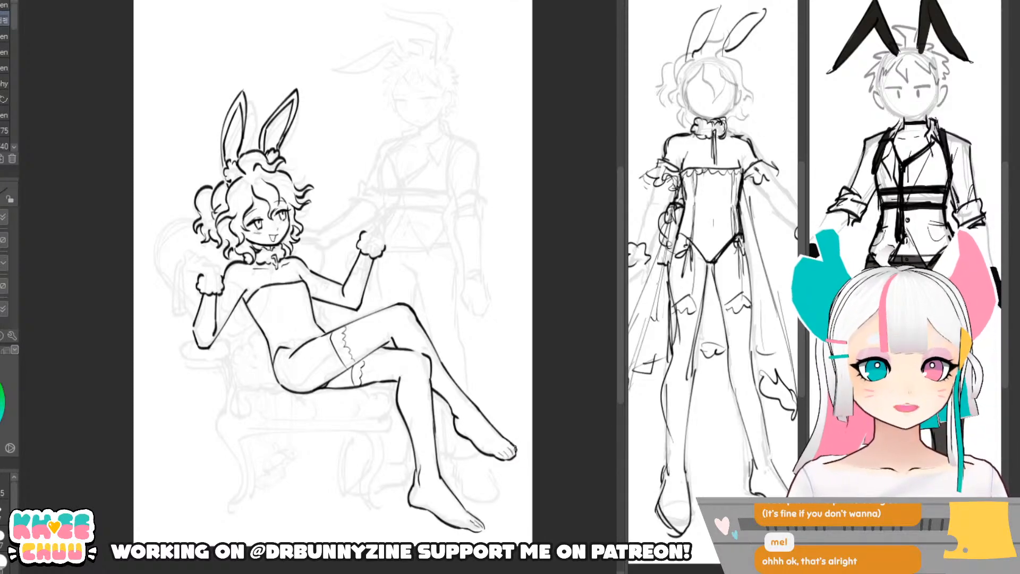
- Remove the stray straight lines along the crossed shin and ink a small bow on the leotard's hip
{"action": "left_click_drag", "start_coordinate": [519, 400], "coordinate": [526, 413]}
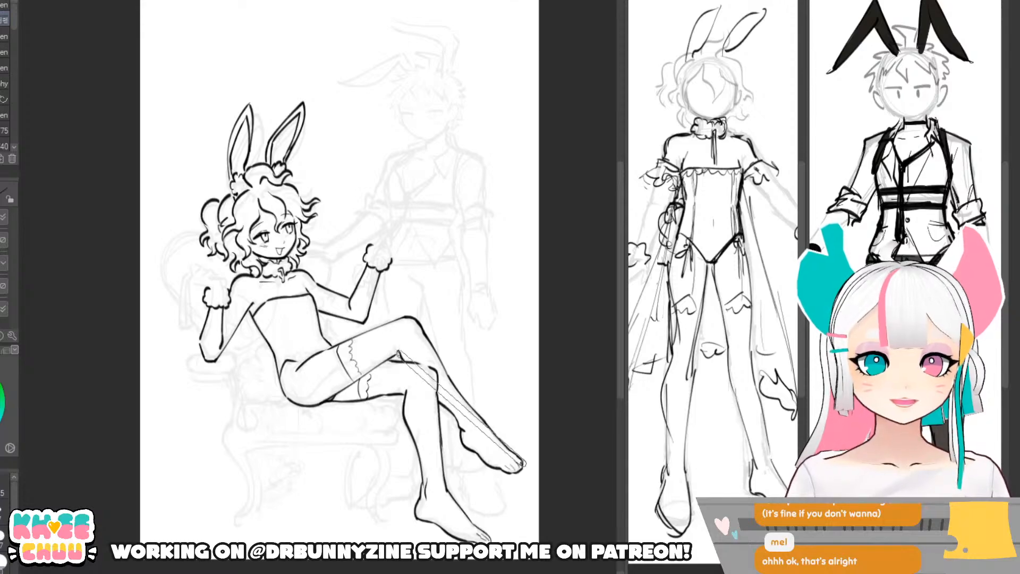
{"action": "key", "text": "e"}
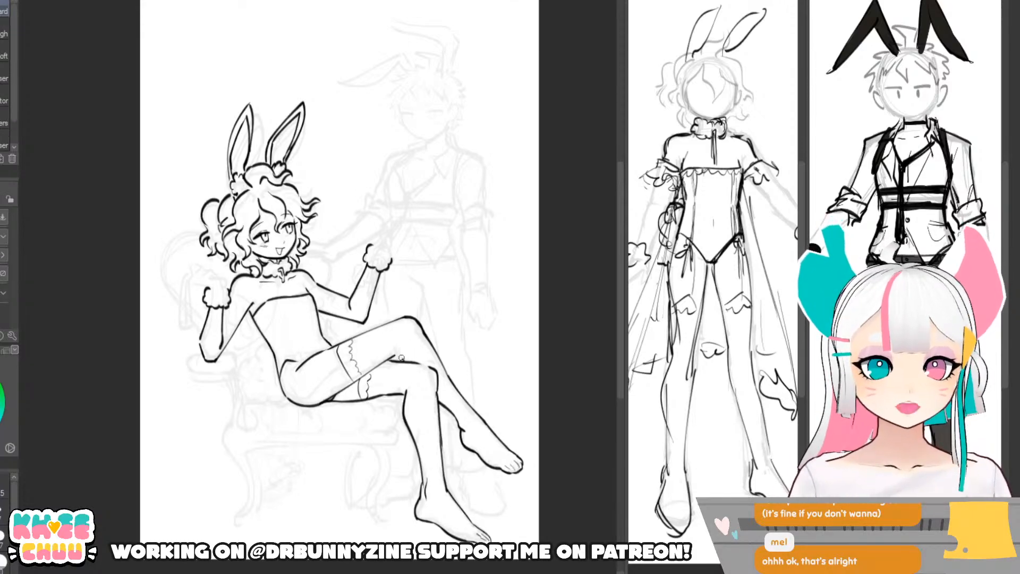
{"action": "key", "text": "p"}
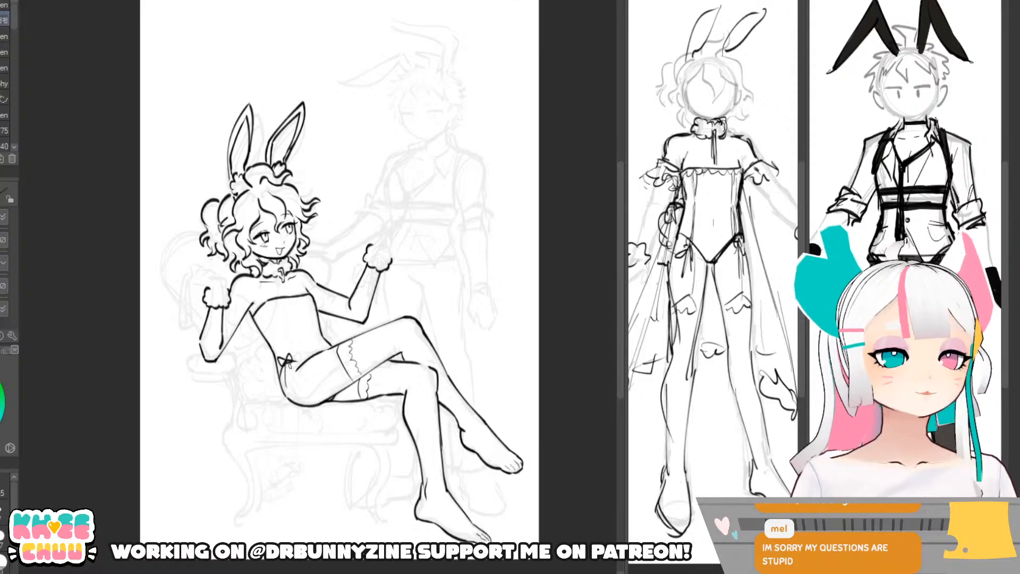
- Ink the vertical seam lines down the leotard's bodice and touch up the hip lines in a mirrored view
{"action": "left_click_drag", "start_coordinate": [267, 307], "coordinate": [281, 337]}
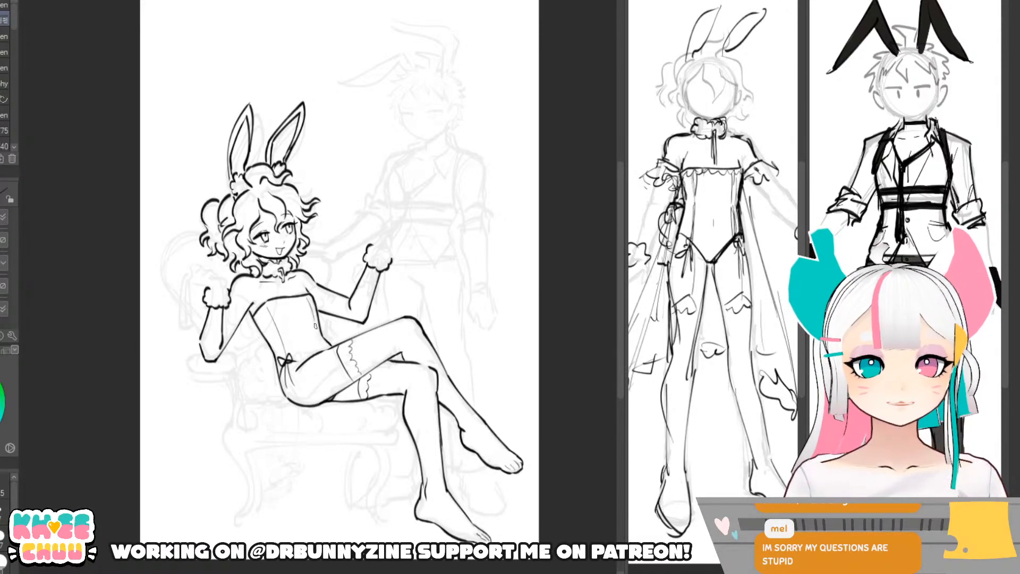
{"action": "left_click_drag", "start_coordinate": [317, 327], "coordinate": [327, 346]}
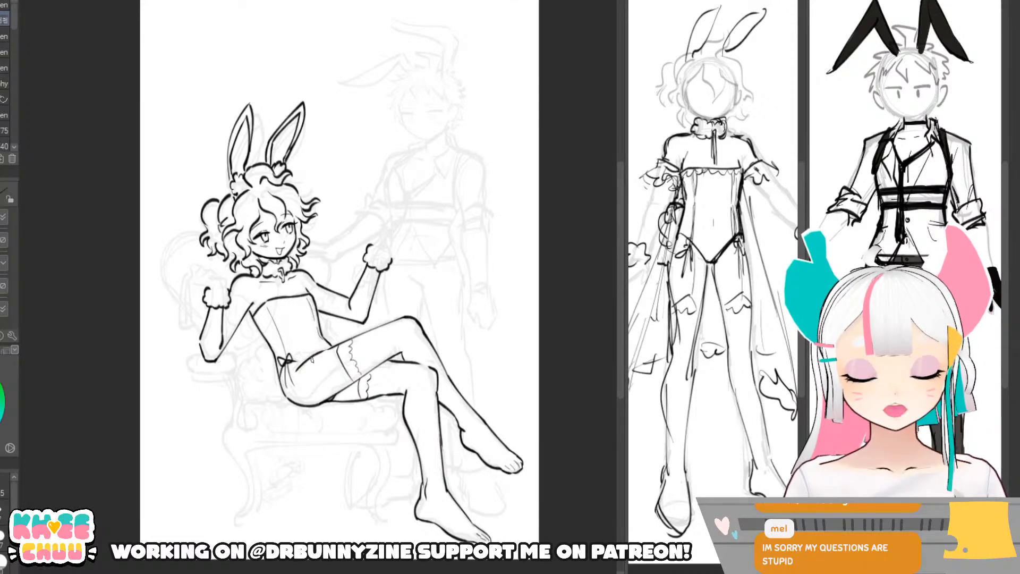
{"action": "key", "text": "h"}
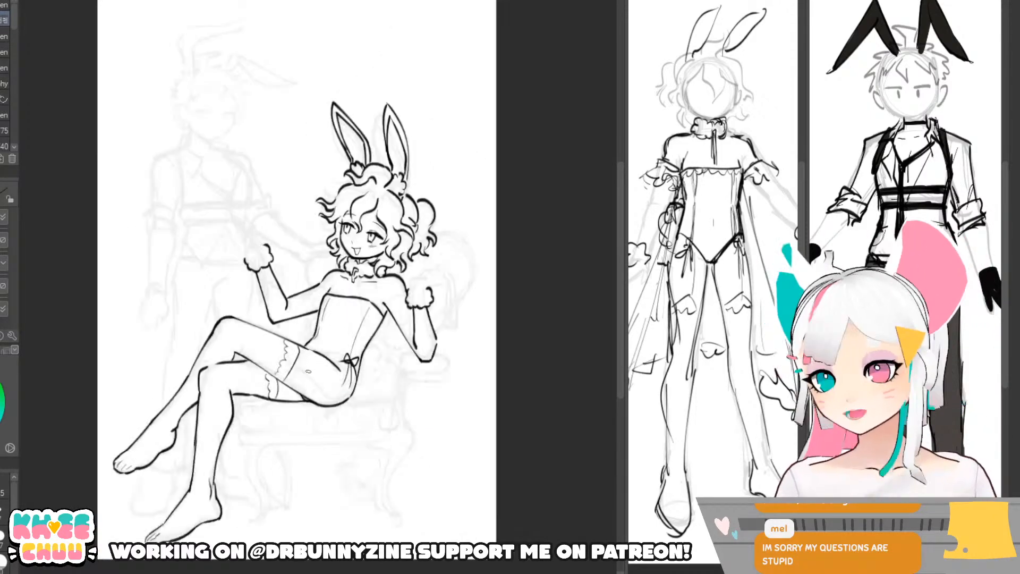
{"action": "key", "text": "e"}
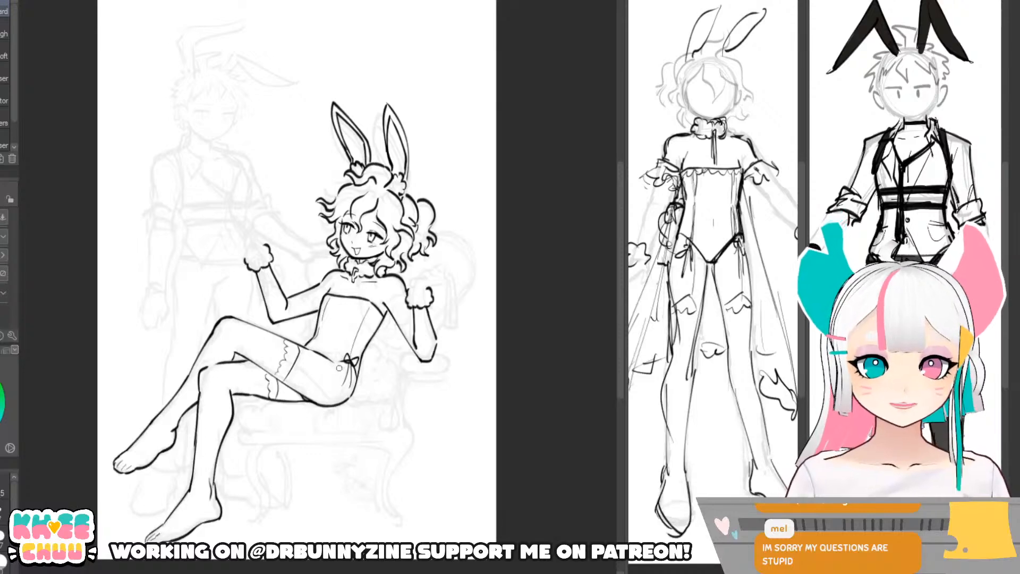
{"action": "key", "text": "p"}
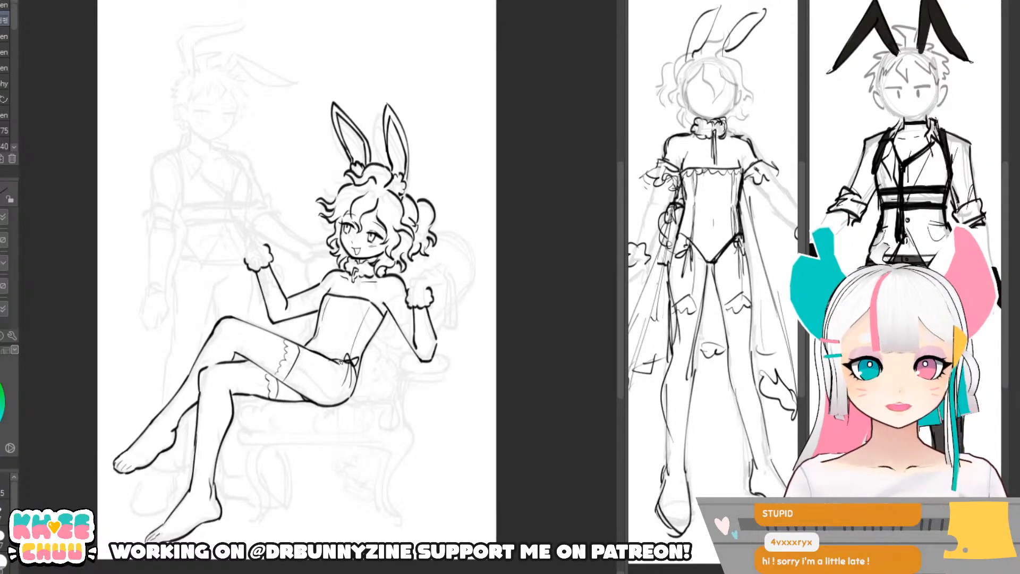
{"action": "left_click_drag", "start_coordinate": [569, 437], "coordinate": [566, 434]}
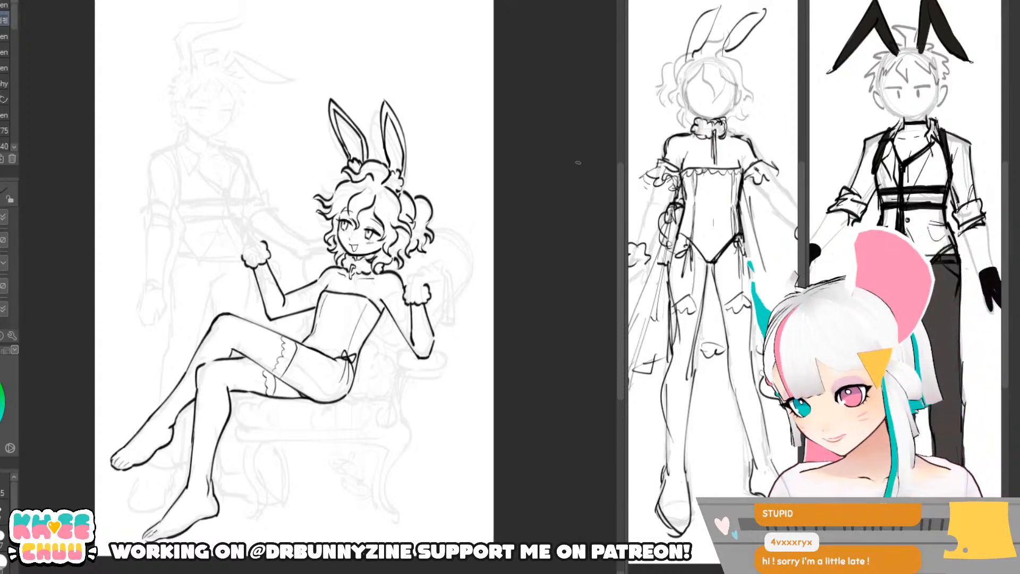
{"action": "key", "text": "h"}
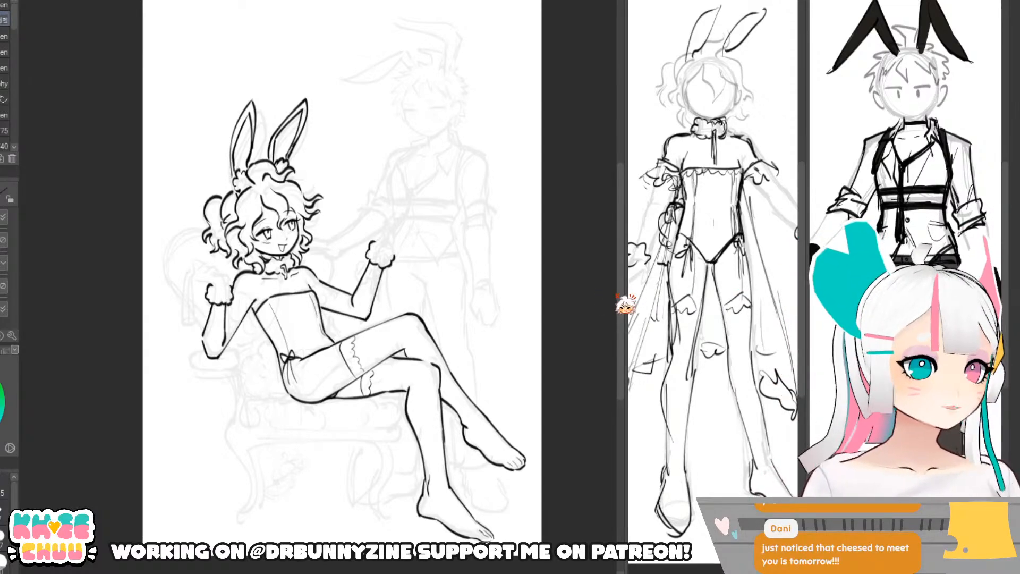
- Scale the seated figure's line art down slightly and compare its placement with the rough sketch
{"action": "key", "text": "ctrl+t"}
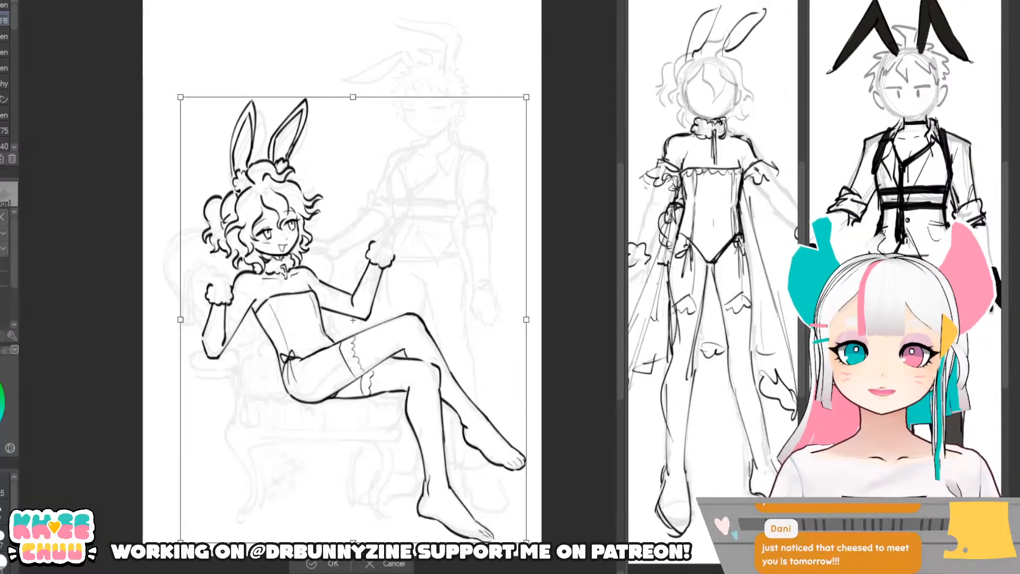
{"action": "left_click_drag", "start_coordinate": [526, 542], "coordinate": [520, 535]}
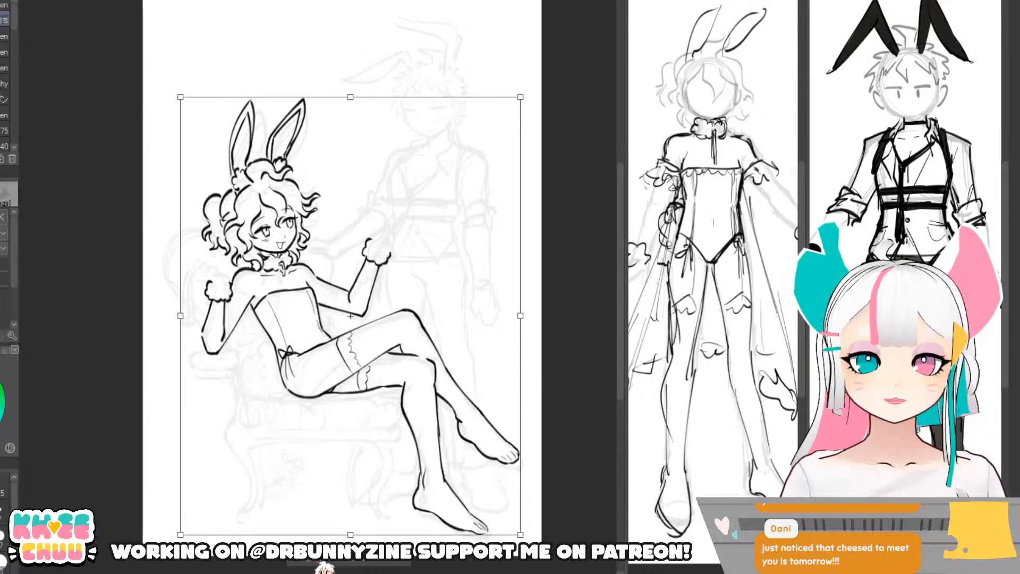
{"action": "key", "text": "Return"}
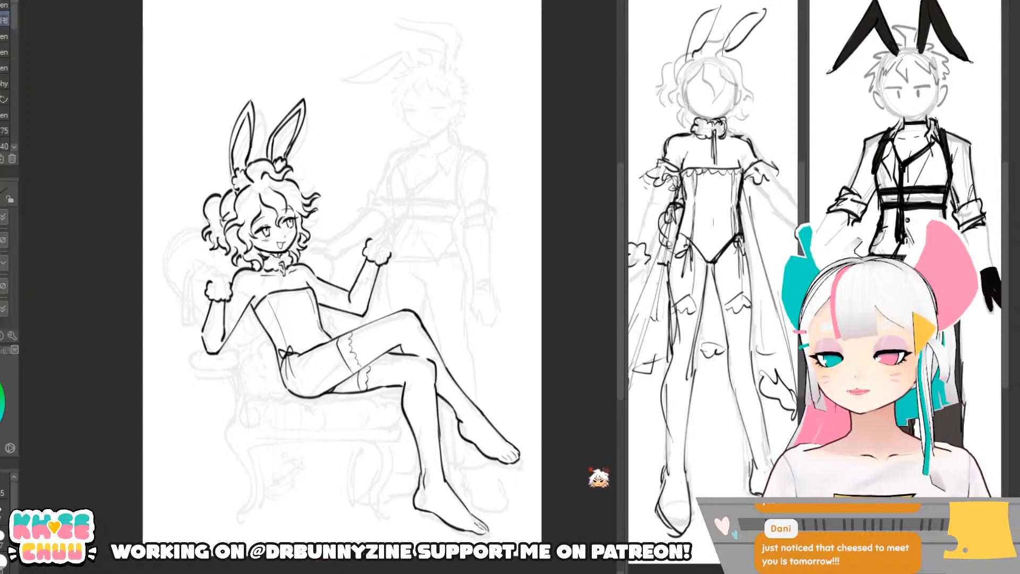
{"action": "left_click", "coordinate": [1018, 372]}
{"action": "left_click", "coordinate": [1017, 372]}
{"action": "left_click", "coordinate": [1018, 372]}
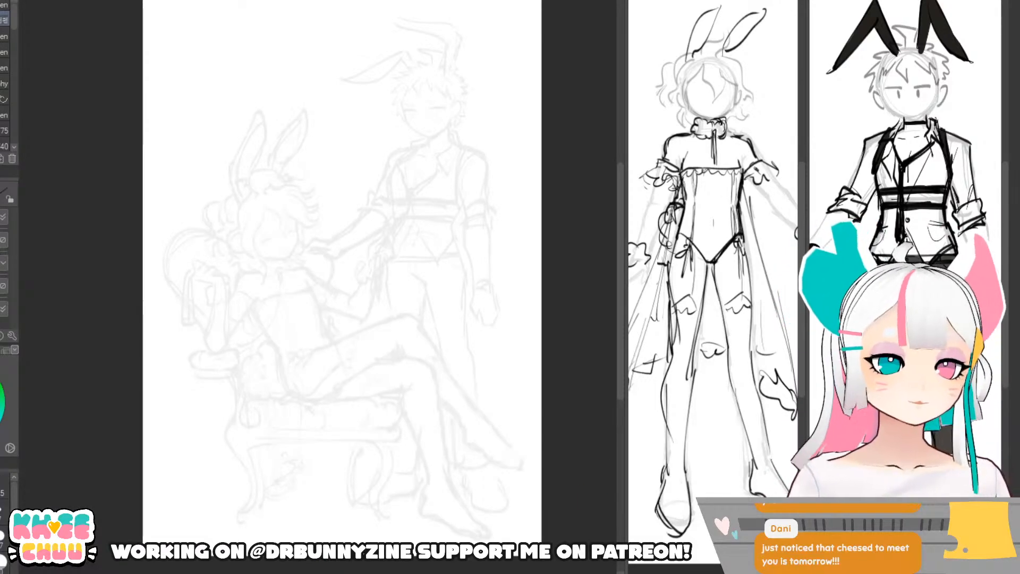
{"action": "left_click", "coordinate": [1017, 372]}
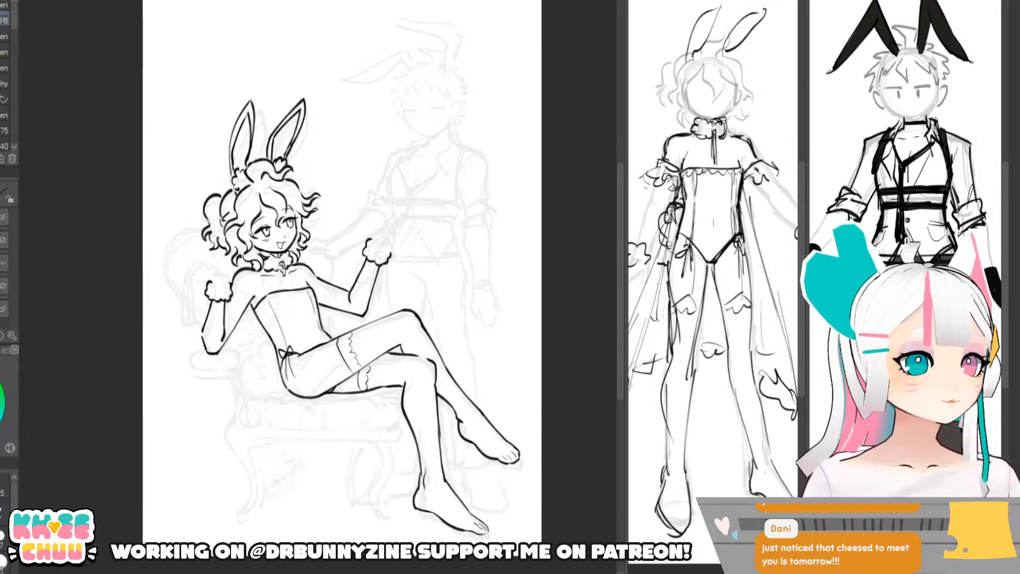
- Ink a fluffy round bunny tail behind the seated figure's hip
{"action": "left_click_drag", "start_coordinate": [496, 392], "coordinate": [508, 397]}
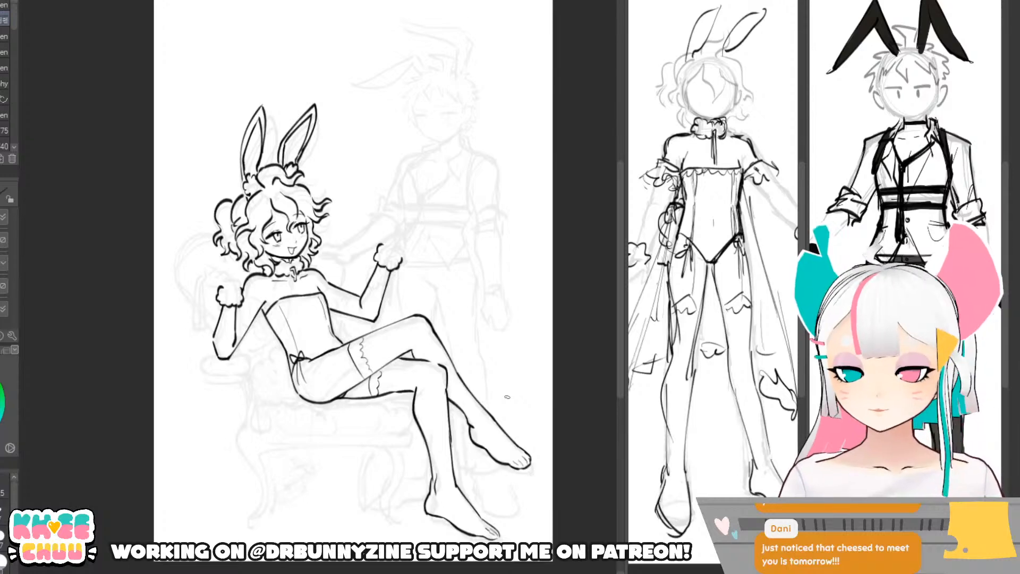
{"action": "key", "text": "p"}
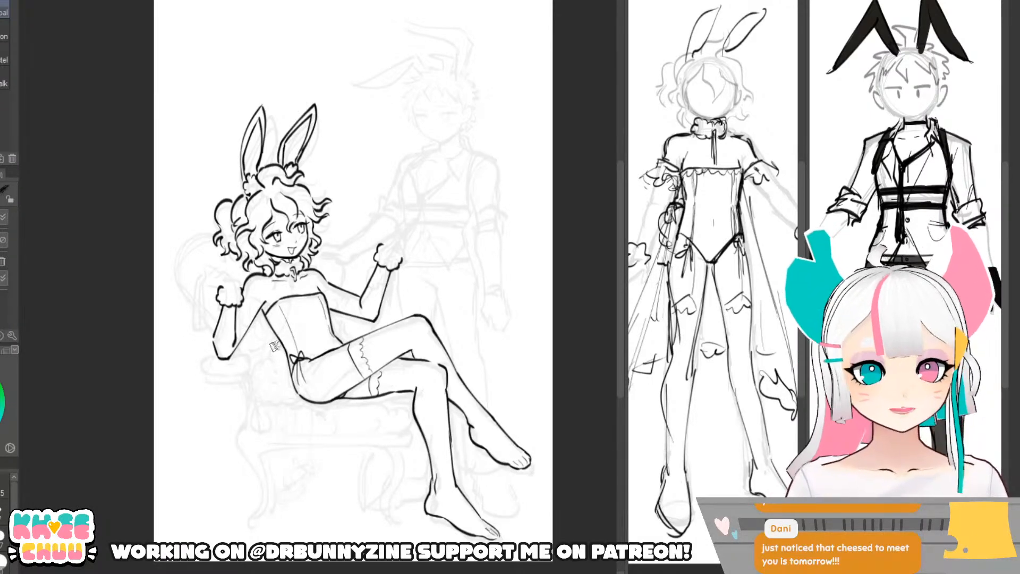
{"action": "key", "text": "p"}
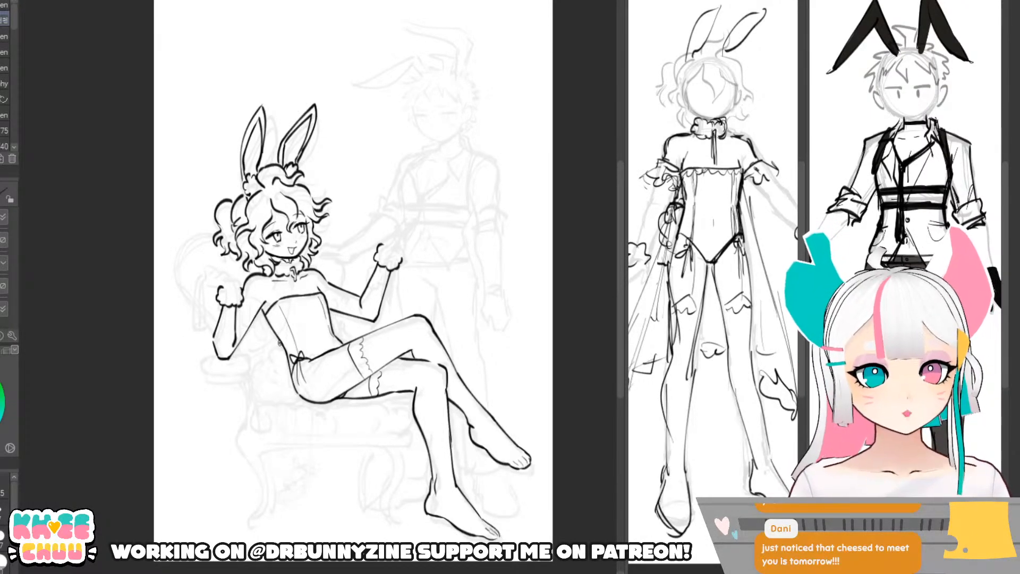
{"action": "mouse_move", "coordinate": [274, 352]}
{"action": "left_mouse_down"}
{"action": "mouse_move", "coordinate": [257, 381]}
{"action": "mouse_move", "coordinate": [264, 398]}
{"action": "mouse_move", "coordinate": [308, 396]}
{"action": "left_mouse_up"}
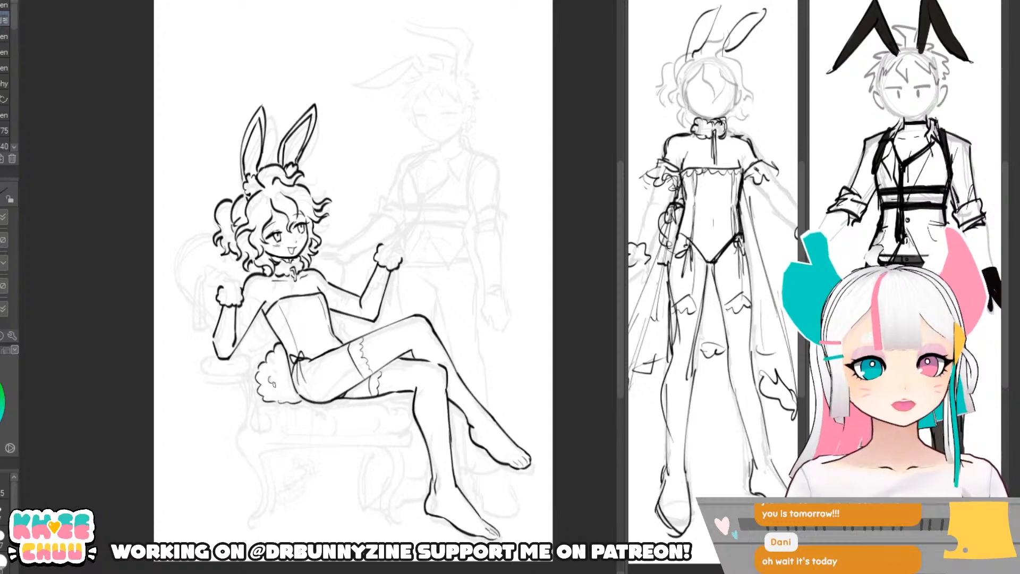
- Ink the off-shoulder sleeve edges extending from the leotard's neckline across both upper arms
{"action": "left_click_drag", "start_coordinate": [451, 409], "coordinate": [459, 436]}
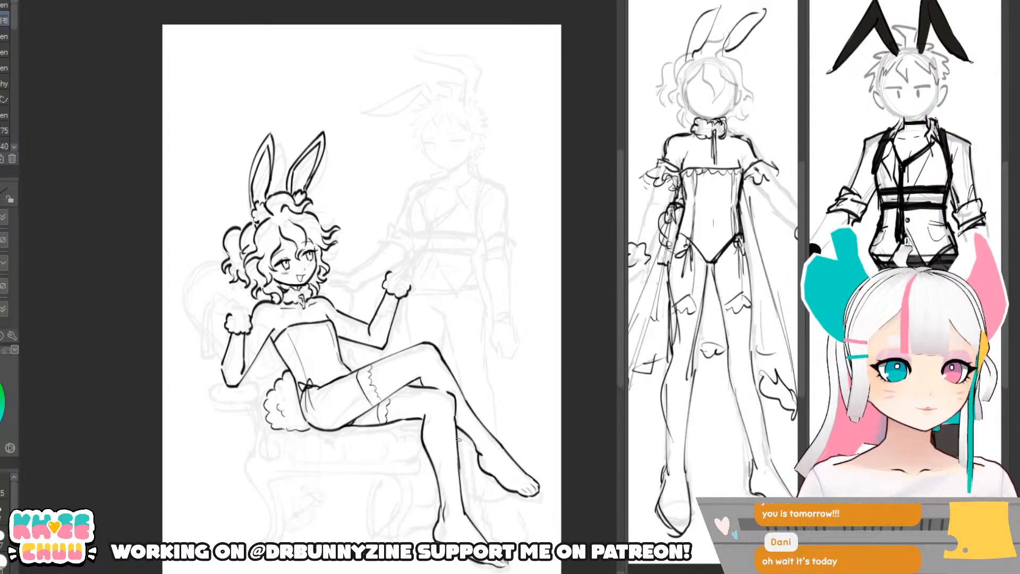
{"action": "scroll", "coordinate": [261, 325], "scroll_direction": "up", "scroll_amount": 1}
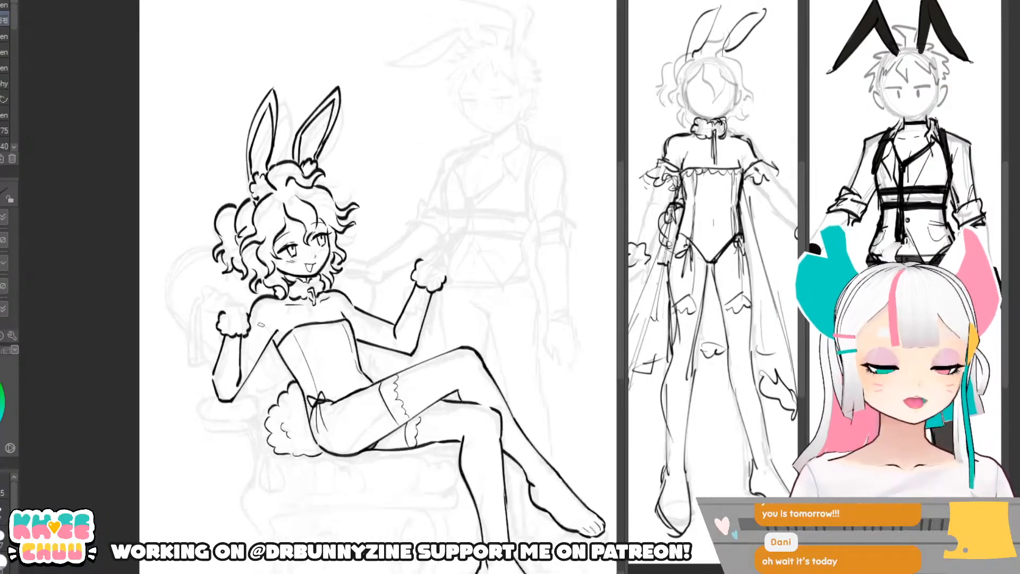
{"action": "scroll", "coordinate": [262, 327], "scroll_direction": "up", "scroll_amount": 1}
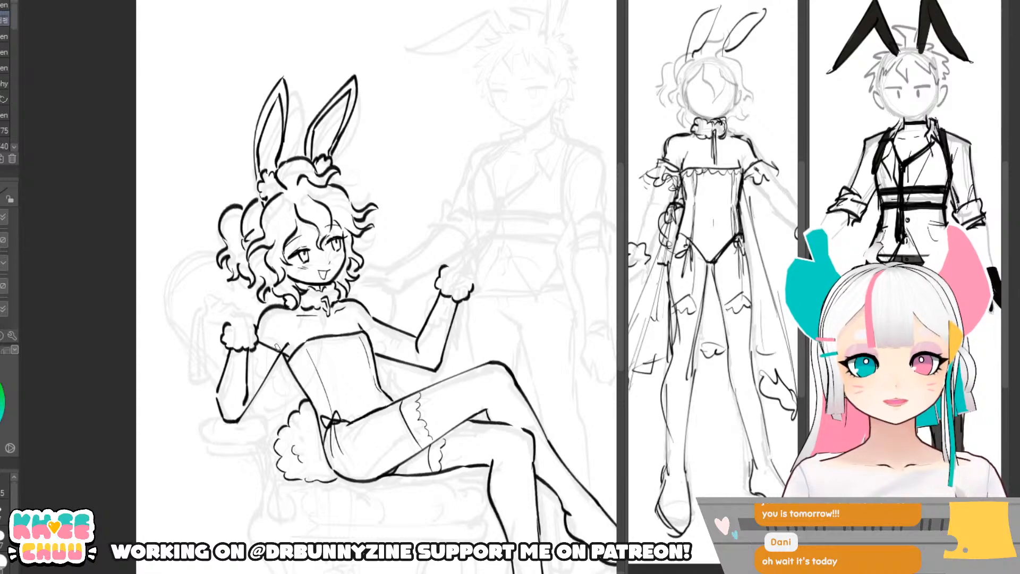
{"action": "left_click_drag", "start_coordinate": [282, 341], "coordinate": [297, 349]}
{"action": "key", "text": "ctrl+z"}
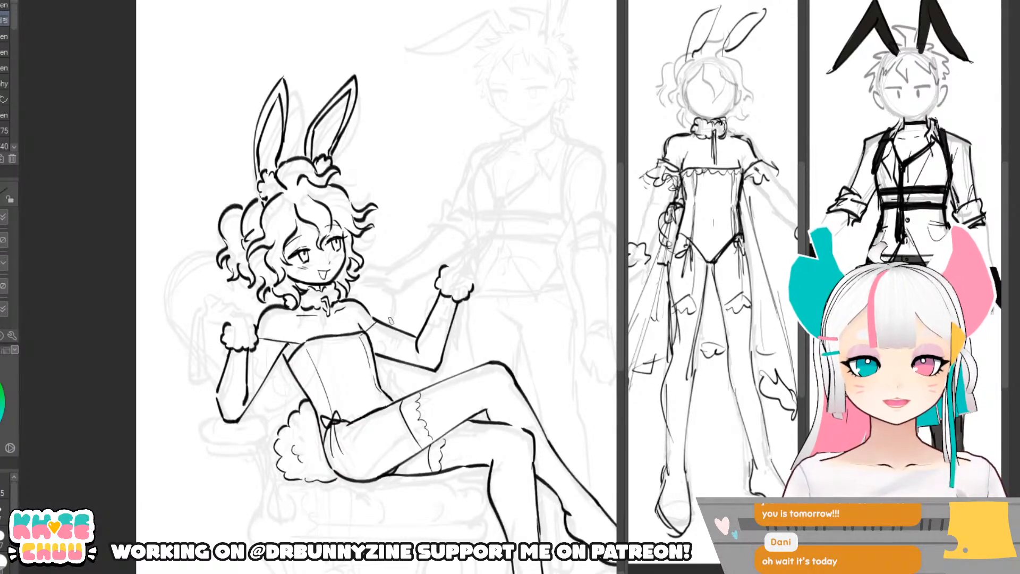
- Ink the ruffled frill of the sleeve on the arm beside the chair back and clean up the lines underneath
{"action": "left_click_drag", "start_coordinate": [261, 353], "coordinate": [270, 355]}
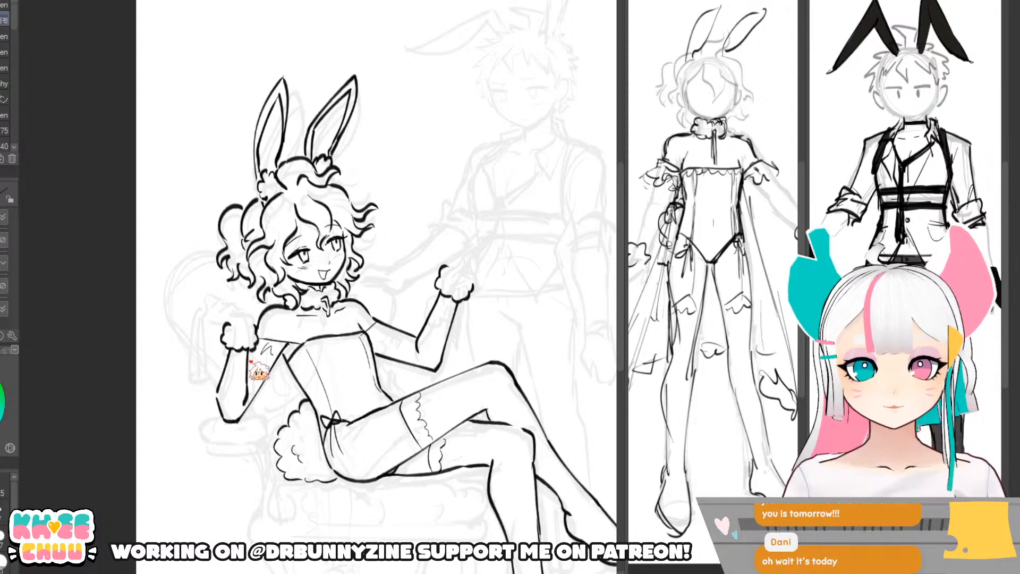
{"action": "mouse_move", "coordinate": [252, 372]}
{"action": "left_mouse_down"}
{"action": "mouse_move", "coordinate": [269, 363]}
{"action": "mouse_move", "coordinate": [271, 372]}
{"action": "mouse_move", "coordinate": [262, 344]}
{"action": "mouse_move", "coordinate": [271, 372]}
{"action": "mouse_move", "coordinate": [274, 357]}
{"action": "mouse_move", "coordinate": [261, 373]}
{"action": "mouse_move", "coordinate": [266, 368]}
{"action": "mouse_move", "coordinate": [250, 368]}
{"action": "mouse_move", "coordinate": [277, 375]}
{"action": "mouse_move", "coordinate": [276, 351]}
{"action": "mouse_move", "coordinate": [254, 369]}
{"action": "mouse_move", "coordinate": [295, 361]}
{"action": "mouse_move", "coordinate": [286, 345]}
{"action": "left_mouse_up"}
{"action": "key", "text": "ctrl+z"}
{"action": "key", "text": "ctrl+z"}
{"action": "key", "text": "ctrl+z"}
{"action": "key", "text": "ctrl+z"}
{"action": "key", "text": "ctrl+z"}
{"action": "key", "text": "ctrl+z"}
{"action": "key", "text": "ctrl+z"}
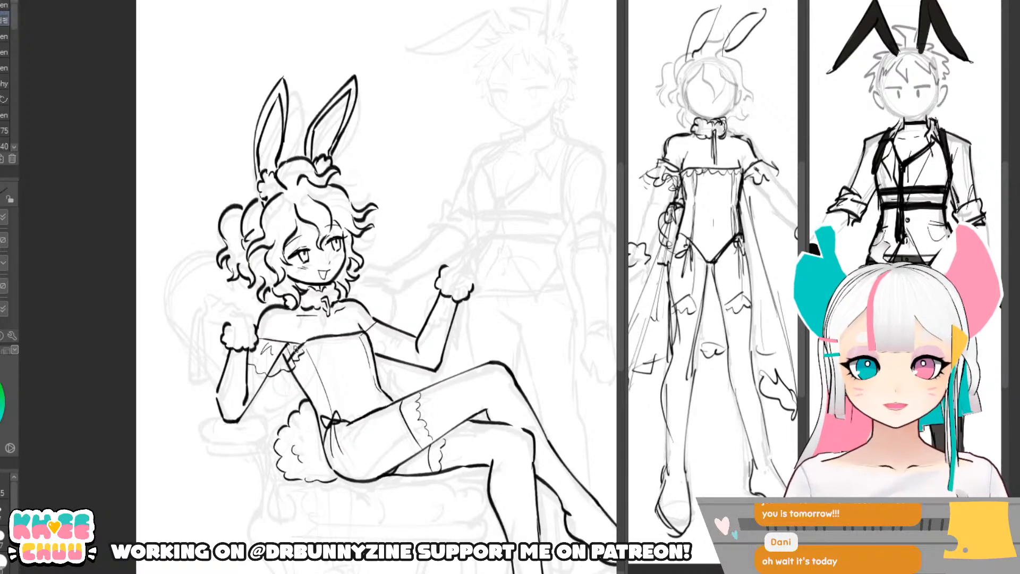
{"action": "key", "text": "e"}
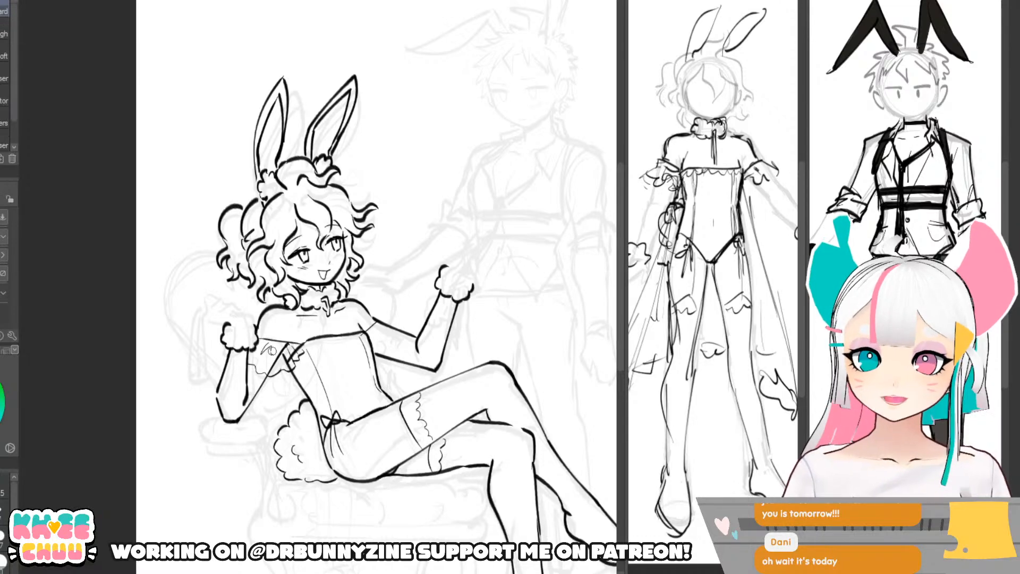
{"action": "key", "text": "p"}
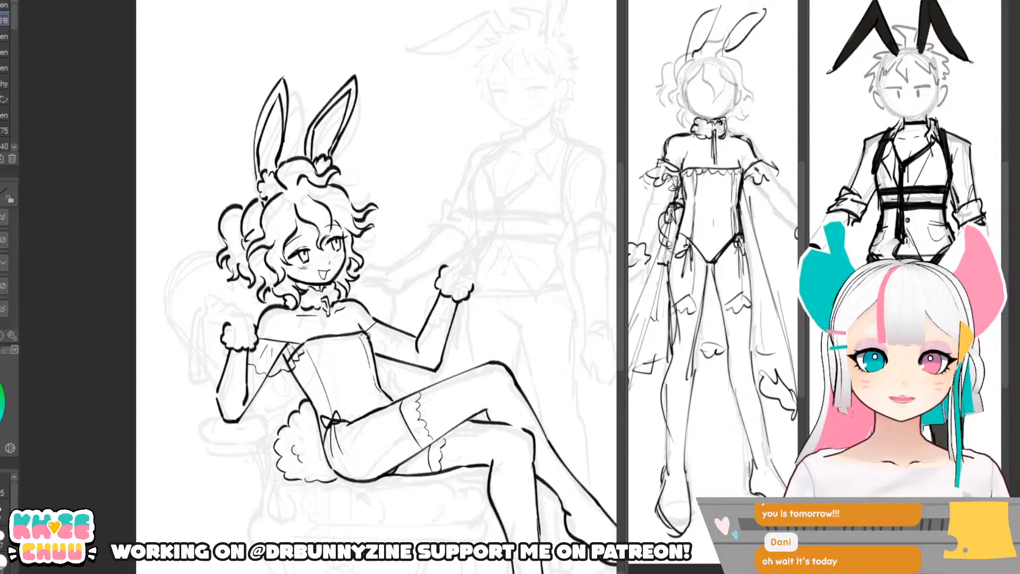
- Ink the matching ruffled sleeve on the arm nearer the standing figure, clearing the arm line beneath it
{"action": "key", "text": "e"}
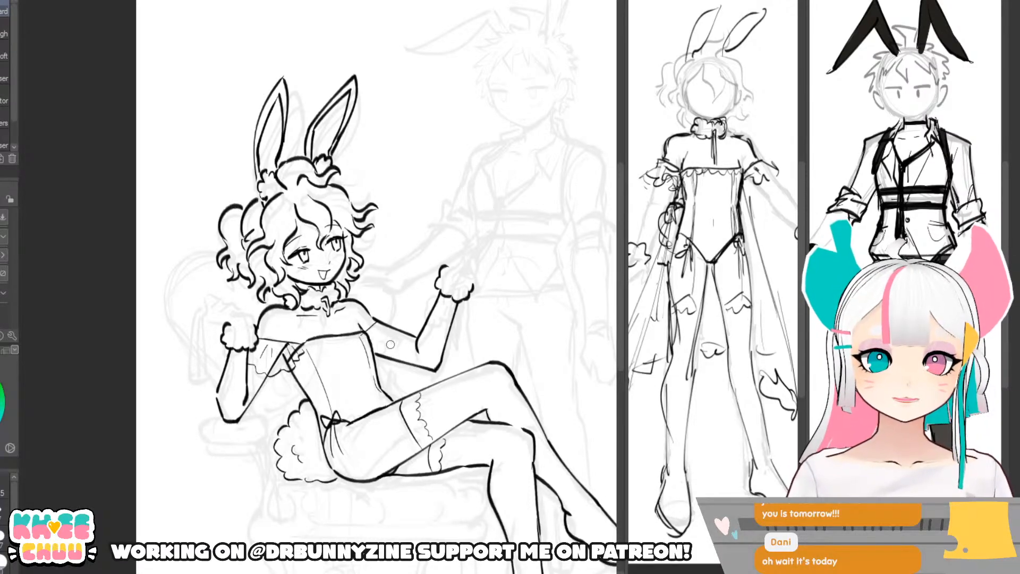
{"action": "key", "text": "p"}
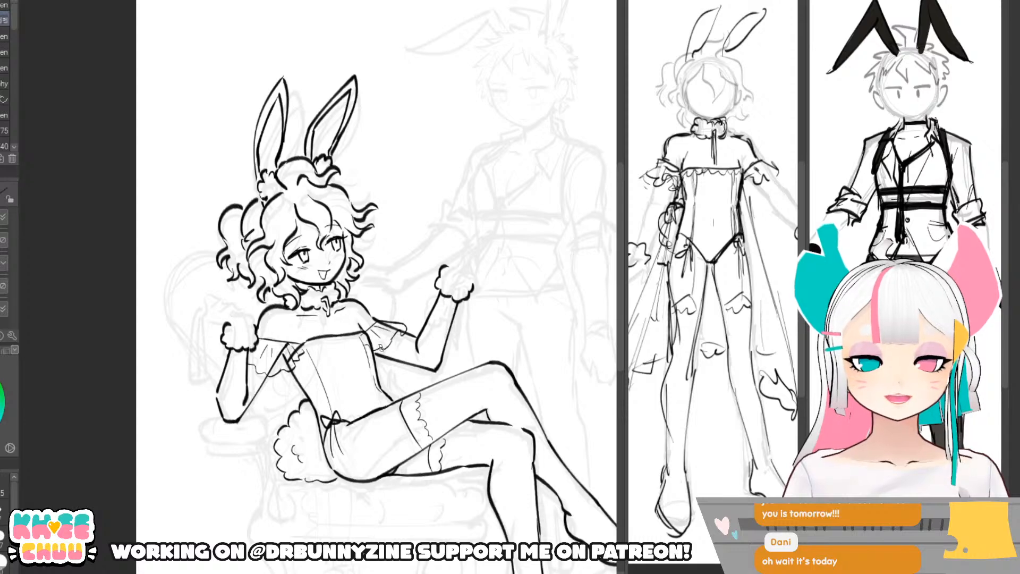
{"action": "left_click_drag", "start_coordinate": [362, 298], "coordinate": [375, 305]}
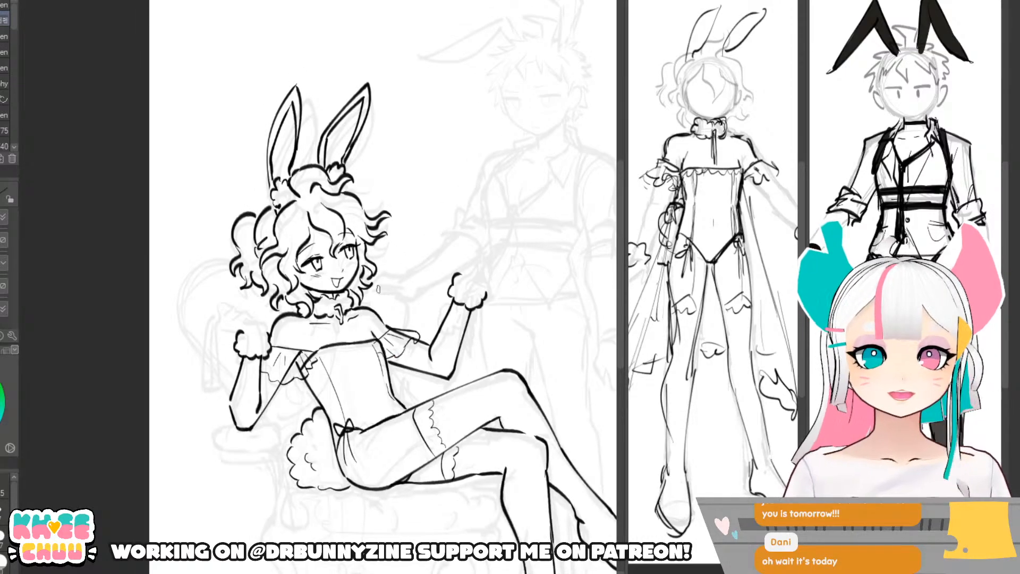
- Erase the underside outline of the lower thigh around the stocking's lace edge
{"action": "scroll", "coordinate": [309, 316], "scroll_direction": "down", "scroll_amount": 1}
{"action": "scroll", "coordinate": [273, 323], "scroll_direction": "down", "scroll_amount": 1}
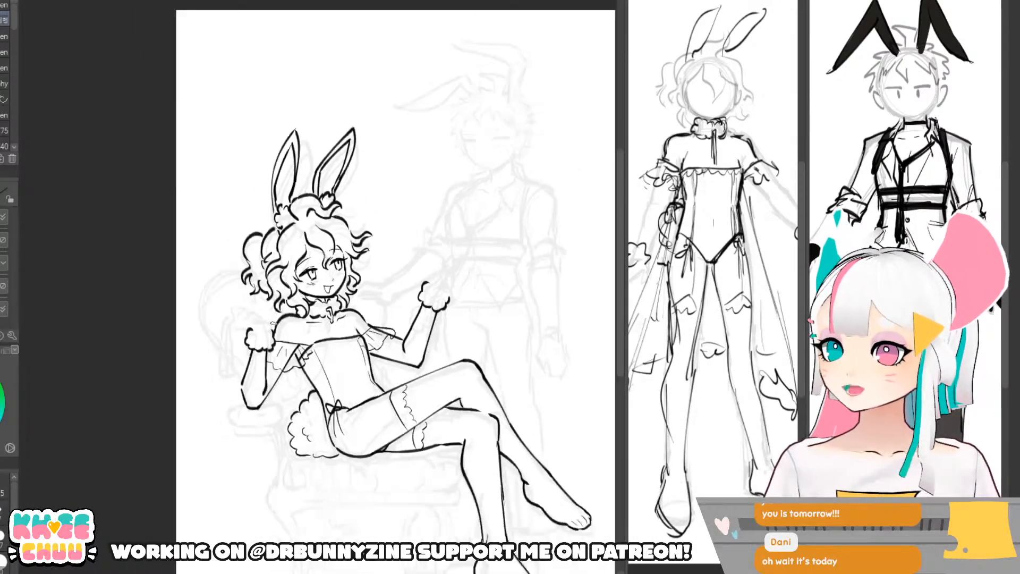
{"action": "left_click_drag", "start_coordinate": [419, 394], "coordinate": [398, 328]}
{"action": "scroll", "coordinate": [400, 327], "scroll_direction": "up", "scroll_amount": 1}
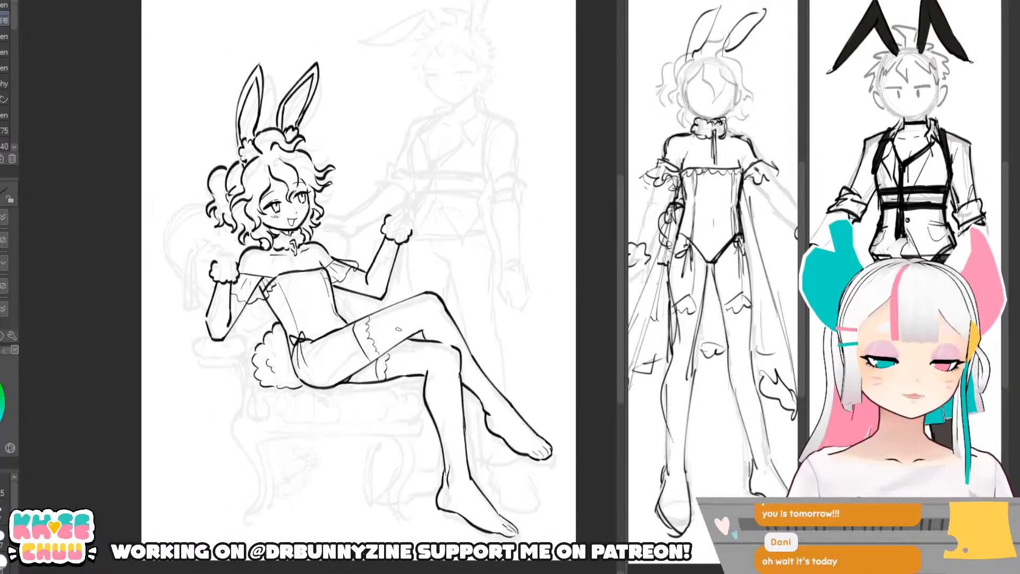
{"action": "key", "text": "e"}
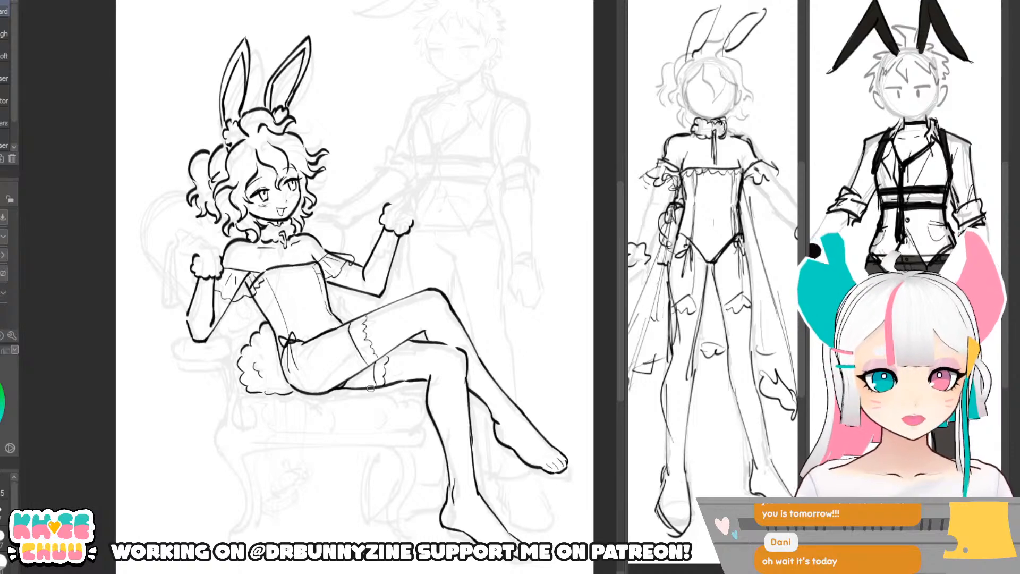
{"action": "left_click_drag", "start_coordinate": [384, 387], "coordinate": [414, 381]}
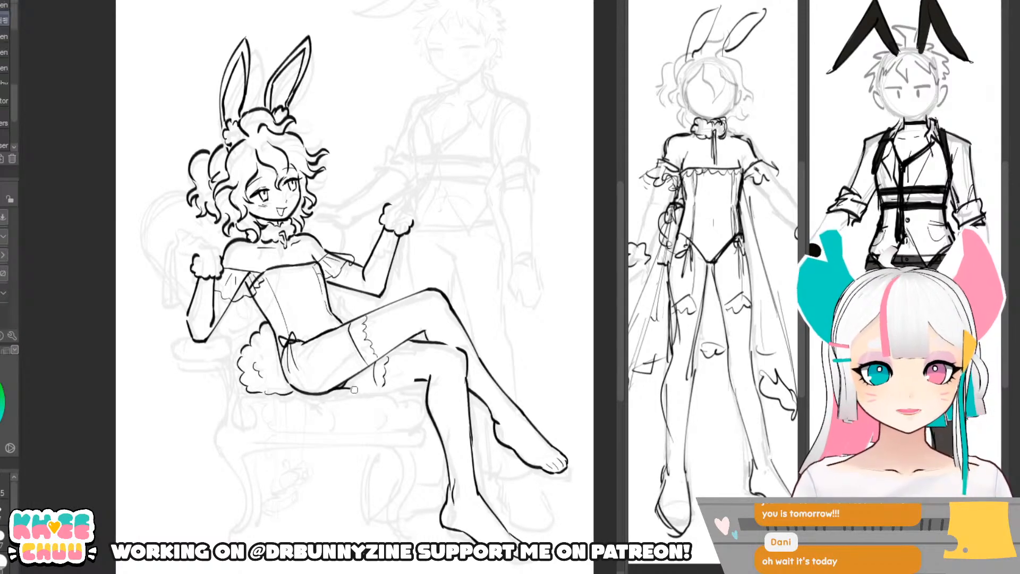
{"action": "key", "text": "p"}
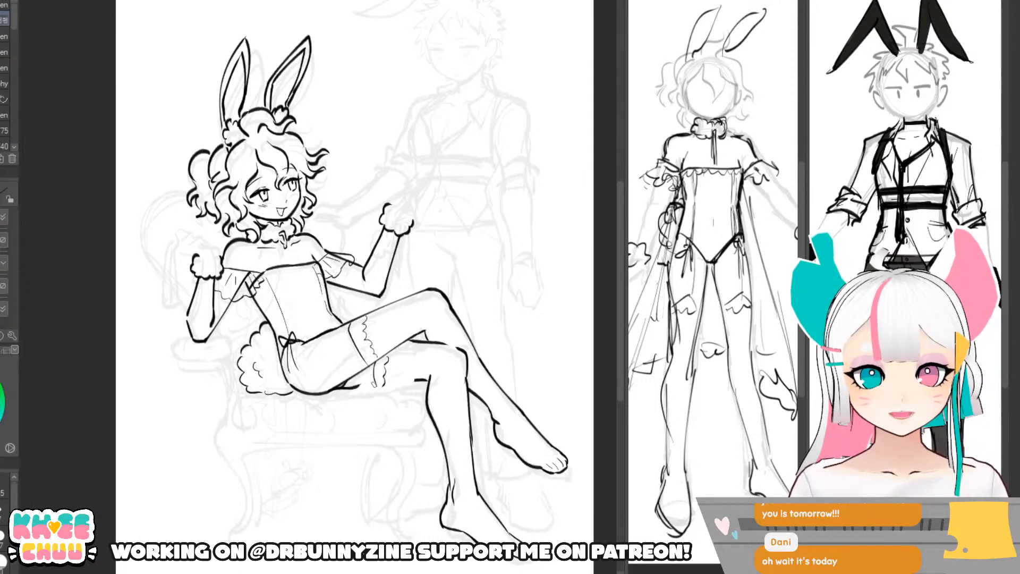
- Redraw the lower thigh's underside as a cleaner line from the hip to the knee and refine the crossed knee's crease
{"action": "left_click_drag", "start_coordinate": [371, 385], "coordinate": [425, 379]}
{"action": "key", "text": "ctrl+z"}
{"action": "key", "text": "ctrl+z"}
{"action": "key", "text": "ctrl+z"}
{"action": "key", "text": "ctrl+z"}
{"action": "key", "text": "ctrl+z"}
{"action": "key", "text": "ctrl+z"}
{"action": "key", "text": "ctrl+z"}
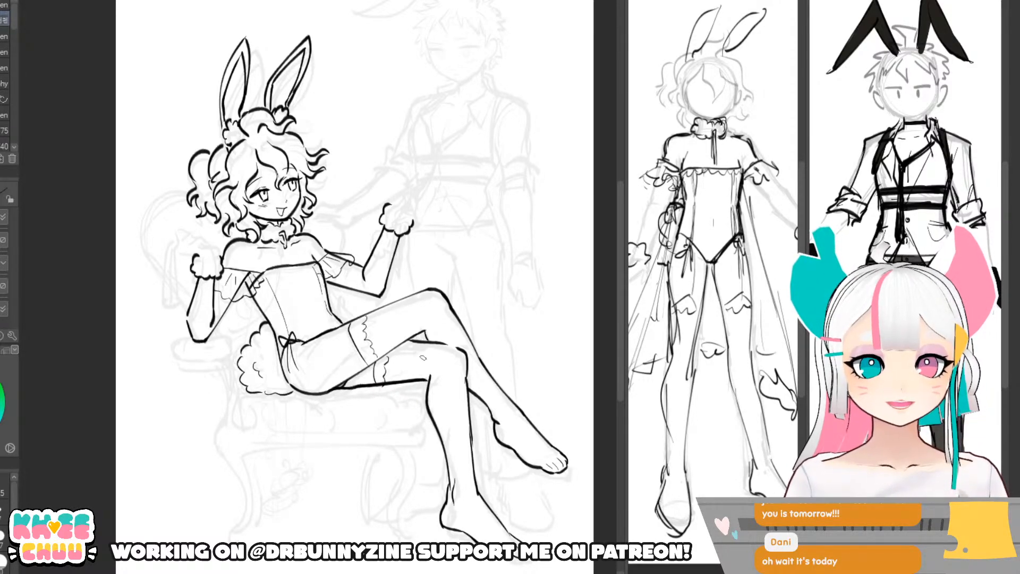
{"action": "left_click_drag", "start_coordinate": [407, 342], "coordinate": [423, 338]}
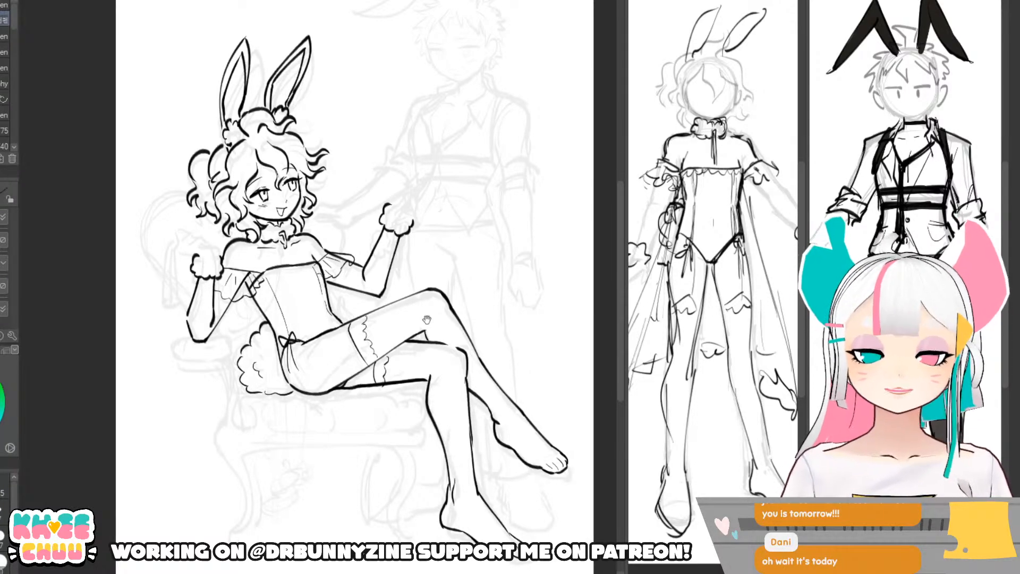
{"action": "scroll", "coordinate": [426, 320], "scroll_direction": "up", "scroll_amount": 1}
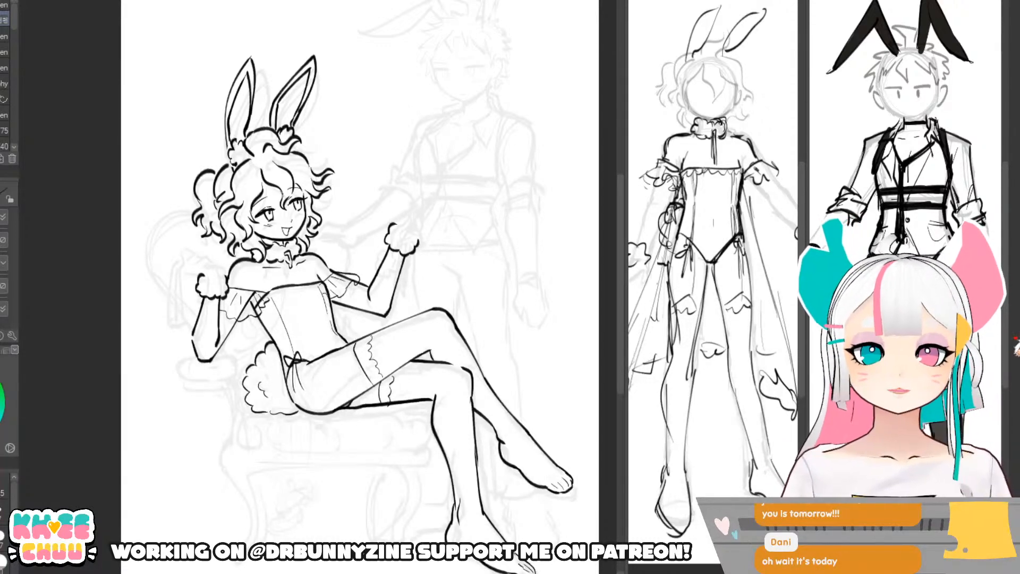
- Ink the first finger lines of the raised hand above the fluffy cuff beside the ponytail
{"action": "scroll", "coordinate": [455, 396], "scroll_direction": "up", "scroll_amount": 1}
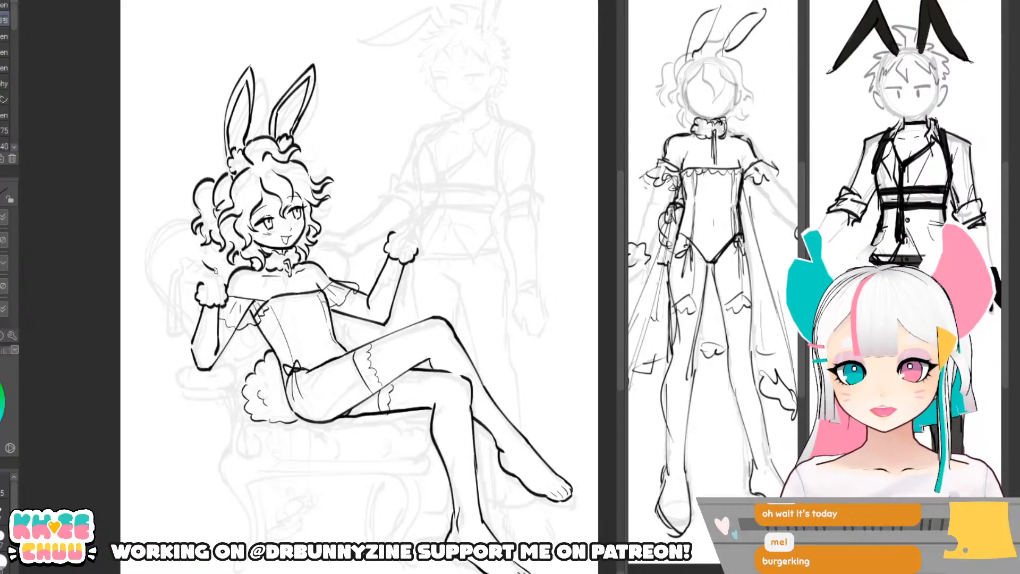
{"action": "left_click_drag", "start_coordinate": [203, 264], "coordinate": [222, 274]}
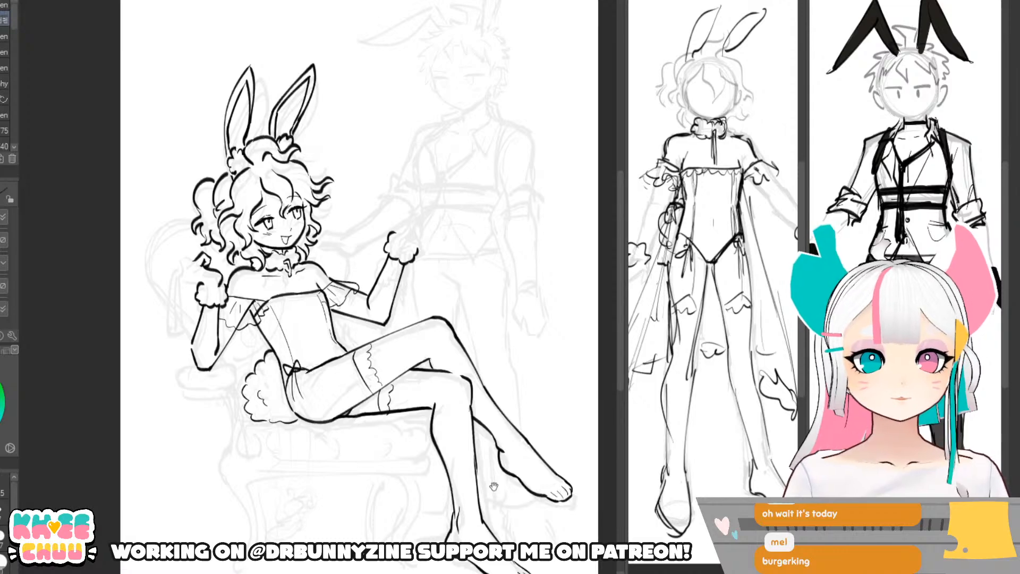
{"action": "left_click_drag", "start_coordinate": [494, 487], "coordinate": [484, 492]}
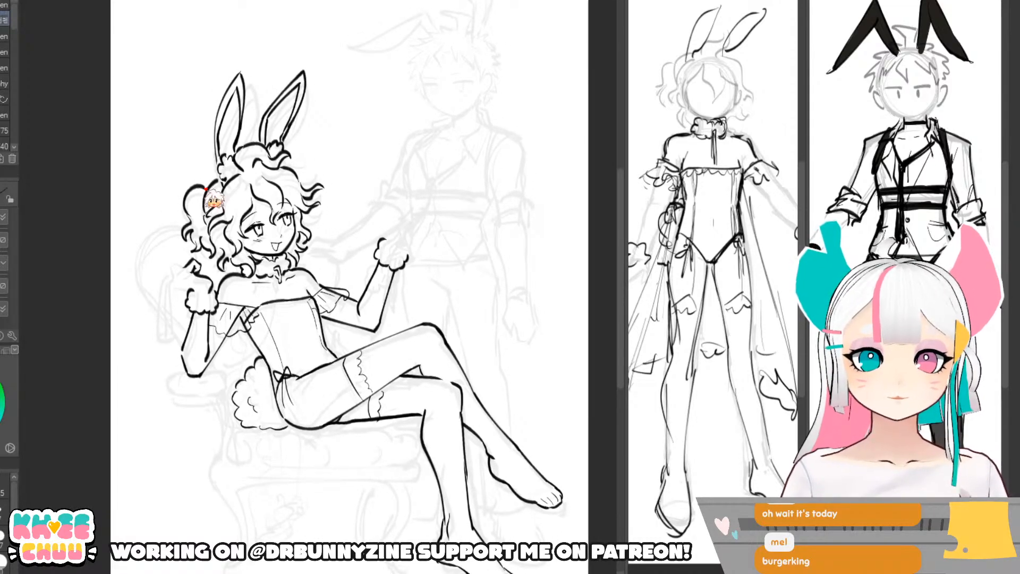
- Redraw the top of the seated figure's ponytail as wavy strands and add a short strand inside it
{"action": "mouse_move", "coordinate": [201, 187]}
{"action": "left_mouse_down"}
{"action": "mouse_move", "coordinate": [197, 168]}
{"action": "mouse_move", "coordinate": [190, 183]}
{"action": "mouse_move", "coordinate": [213, 171]}
{"action": "left_mouse_up"}
{"action": "key", "text": "ctrl+z"}
{"action": "key", "text": "ctrl+z"}
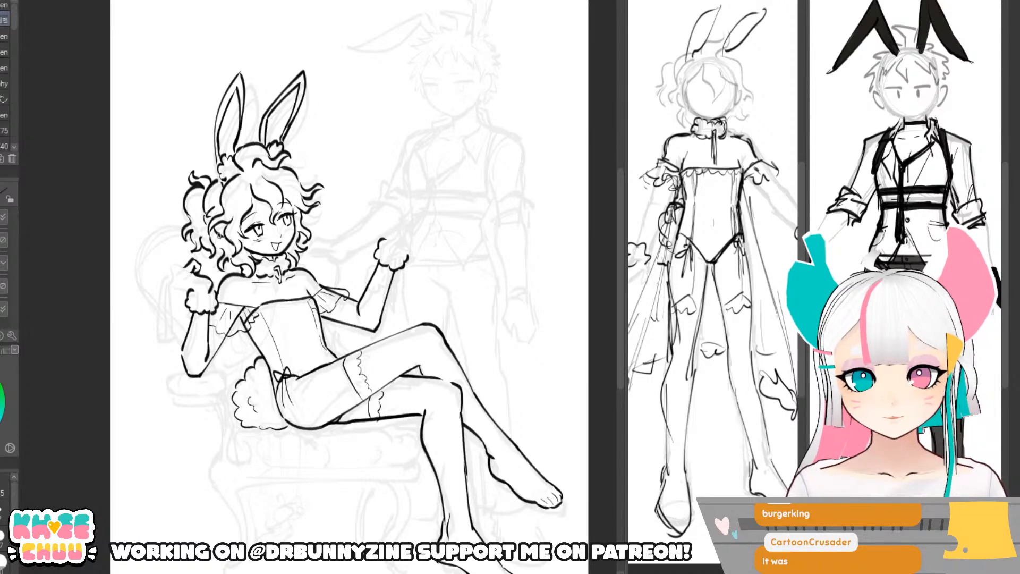
{"action": "left_click_drag", "start_coordinate": [209, 235], "coordinate": [218, 241]}
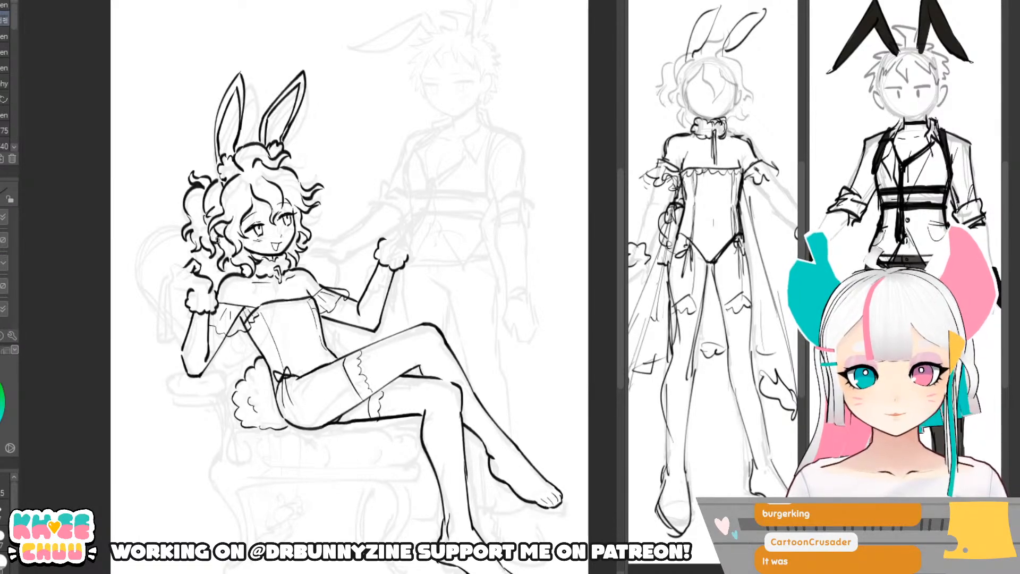
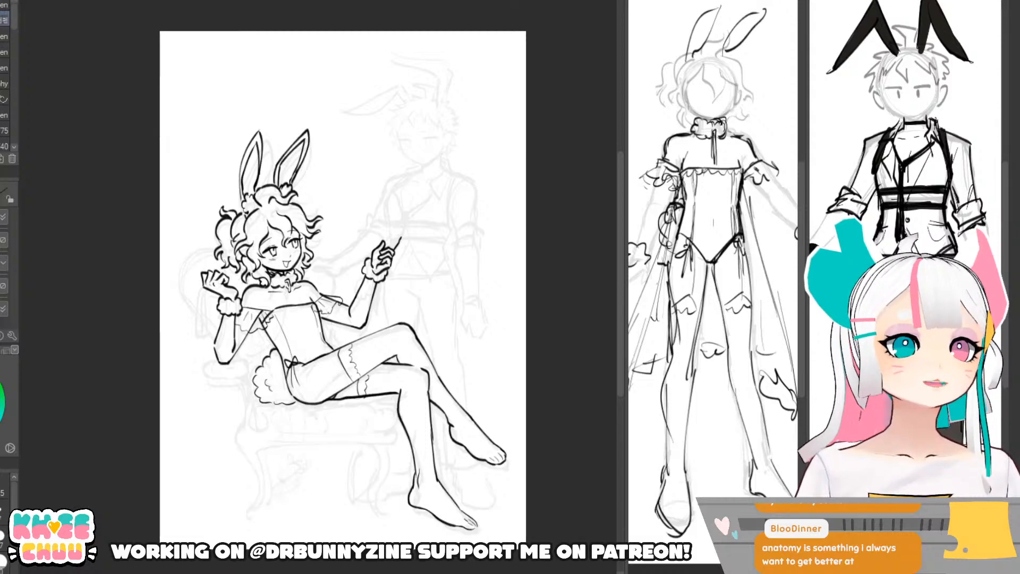
- Ink the chair's padded armrest under the seated figure's elbow, with its support running down to the seat
{"action": "key", "text": "ctrl+z"}
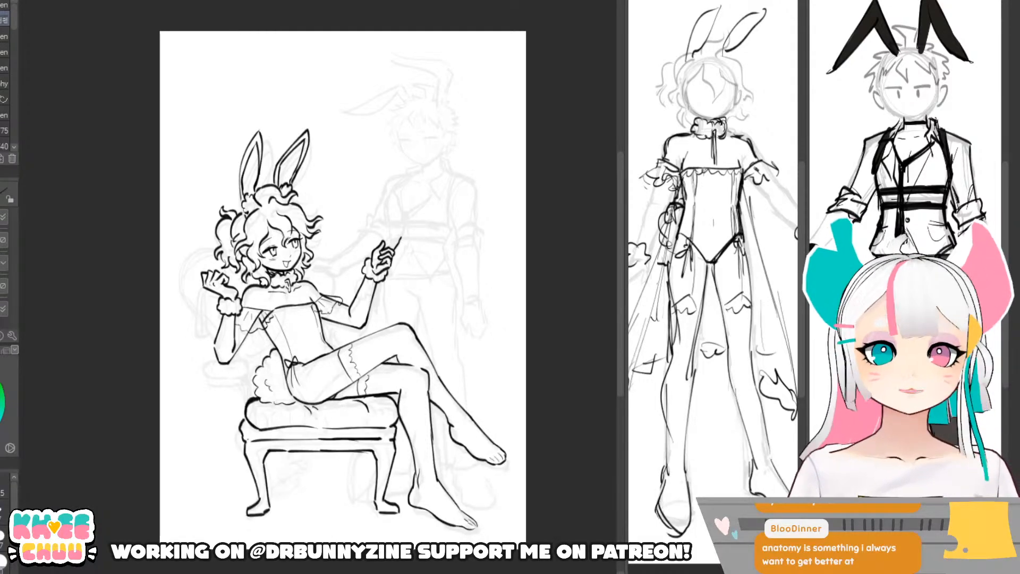
{"action": "mouse_move", "coordinate": [201, 370]}
{"action": "left_mouse_down"}
{"action": "mouse_move", "coordinate": [218, 358]}
{"action": "mouse_move", "coordinate": [235, 382]}
{"action": "mouse_move", "coordinate": [203, 365]}
{"action": "mouse_move", "coordinate": [199, 378]}
{"action": "left_mouse_up"}
{"action": "key", "text": "ctrl+z"}
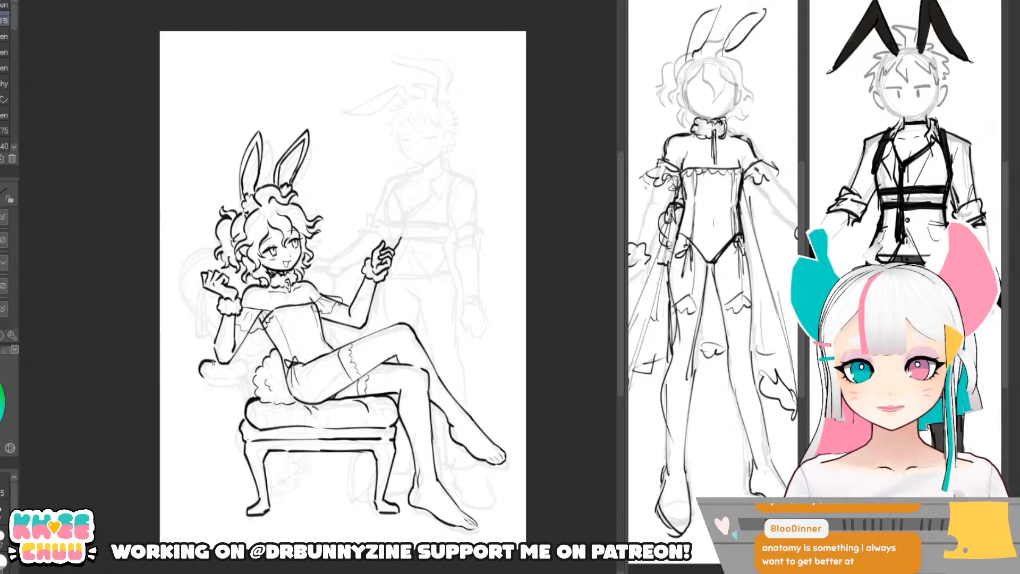
{"action": "mouse_move", "coordinate": [230, 360]}
{"action": "left_mouse_down"}
{"action": "mouse_move", "coordinate": [247, 377]}
{"action": "mouse_move", "coordinate": [203, 383]}
{"action": "mouse_move", "coordinate": [244, 388]}
{"action": "mouse_move", "coordinate": [203, 385]}
{"action": "mouse_move", "coordinate": [232, 389]}
{"action": "left_mouse_up"}
{"action": "key", "text": "ctrl+z"}
{"action": "key", "text": "ctrl+z"}
{"action": "key", "text": "ctrl+z"}
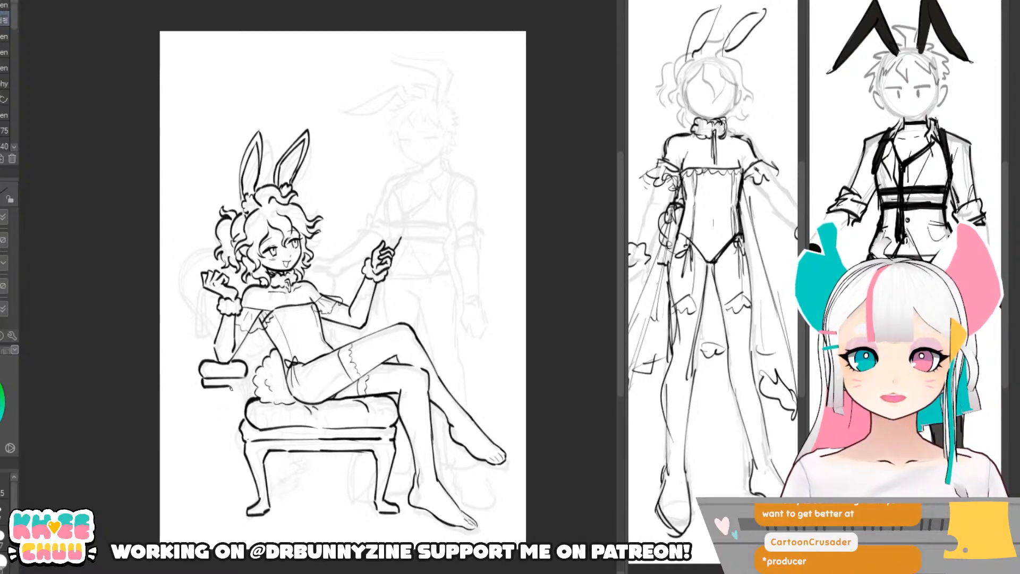
{"action": "mouse_move", "coordinate": [227, 387]}
{"action": "left_mouse_down"}
{"action": "mouse_move", "coordinate": [236, 413]}
{"action": "mouse_move", "coordinate": [242, 388]}
{"action": "left_mouse_up"}
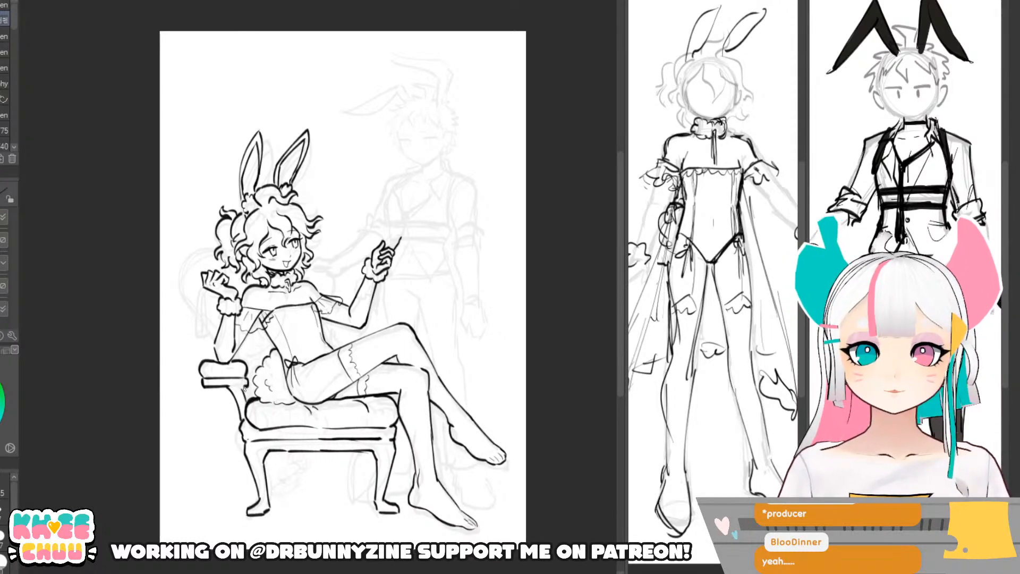
- Ink the outer curve of the chair's rounded backrest behind the raised hand, running down toward the armrest
{"action": "scroll", "coordinate": [576, 468], "scroll_direction": "up", "scroll_amount": 1}
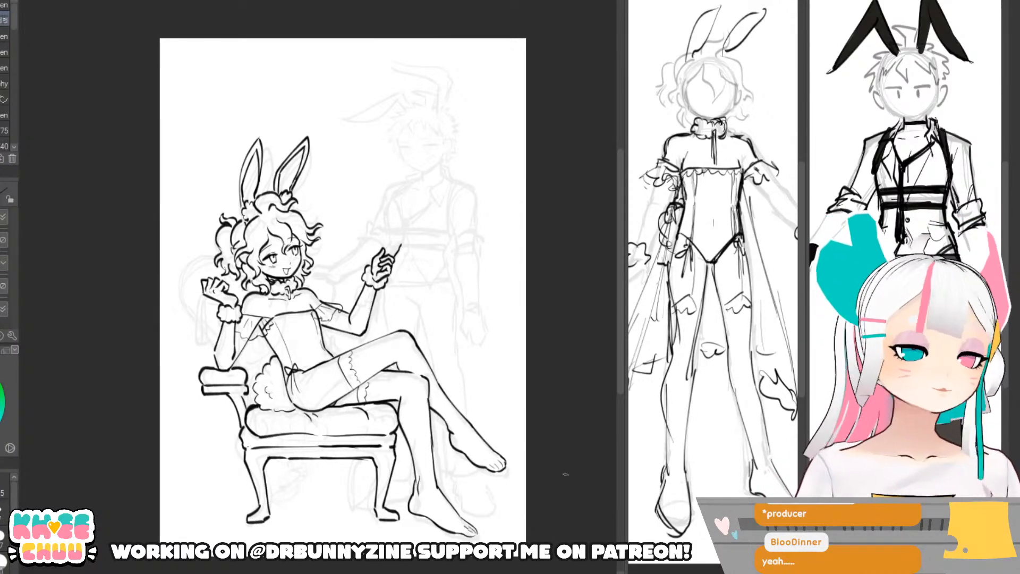
{"action": "mouse_move", "coordinate": [203, 257]}
{"action": "left_mouse_down"}
{"action": "mouse_move", "coordinate": [180, 278]}
{"action": "mouse_move", "coordinate": [215, 343]}
{"action": "left_mouse_up"}
{"action": "key", "text": "ctrl+z"}
{"action": "left_click_drag", "start_coordinate": [204, 256], "coordinate": [216, 352]}
{"action": "key", "text": "ctrl+z"}
{"action": "left_click_drag", "start_coordinate": [214, 268], "coordinate": [175, 310]}
{"action": "key", "text": "ctrl+z"}
{"action": "key", "text": "ctrl+z"}
{"action": "left_click_drag", "start_coordinate": [215, 254], "coordinate": [212, 349]}
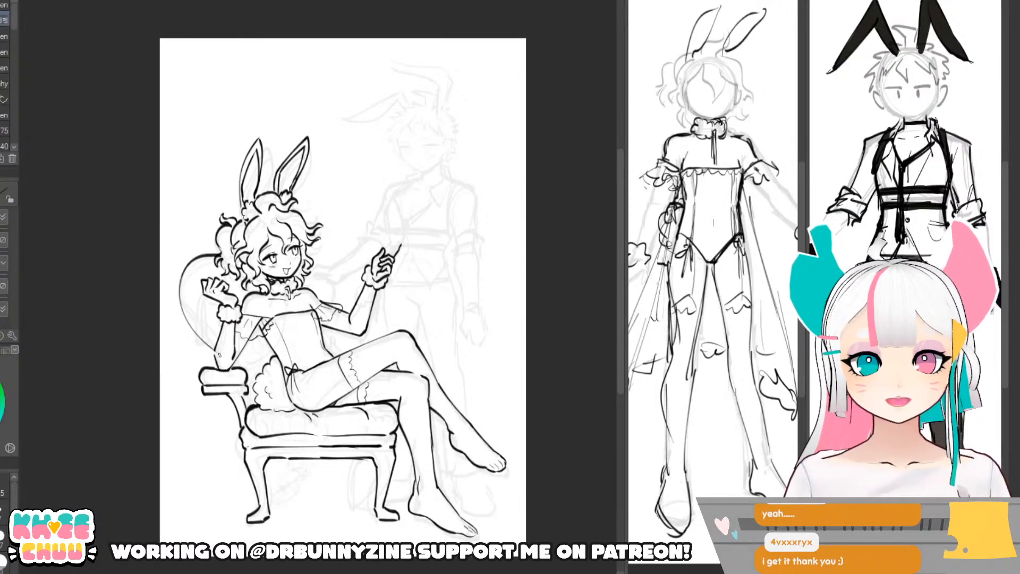
- Rework the backrest's outer curve into a bolder line and tidy its upper edge beside the ponytail
{"action": "key", "text": "ctrl+z"}
{"action": "mouse_move", "coordinate": [215, 254]}
{"action": "left_mouse_down"}
{"action": "mouse_move", "coordinate": [197, 322]}
{"action": "mouse_move", "coordinate": [213, 354]}
{"action": "left_mouse_up"}
{"action": "key", "text": "ctrl+z"}
{"action": "left_click_drag", "start_coordinate": [196, 259], "coordinate": [237, 381]}
{"action": "mouse_move", "coordinate": [208, 251]}
{"action": "left_mouse_down"}
{"action": "mouse_move", "coordinate": [191, 266]}
{"action": "mouse_move", "coordinate": [212, 274]}
{"action": "mouse_move", "coordinate": [217, 259]}
{"action": "mouse_move", "coordinate": [237, 292]}
{"action": "mouse_move", "coordinate": [239, 276]}
{"action": "left_mouse_up"}
{"action": "key", "text": "ctrl+z"}
{"action": "key", "text": "ctrl+z"}
{"action": "key", "text": "ctrl+z"}
{"action": "key", "text": "e"}
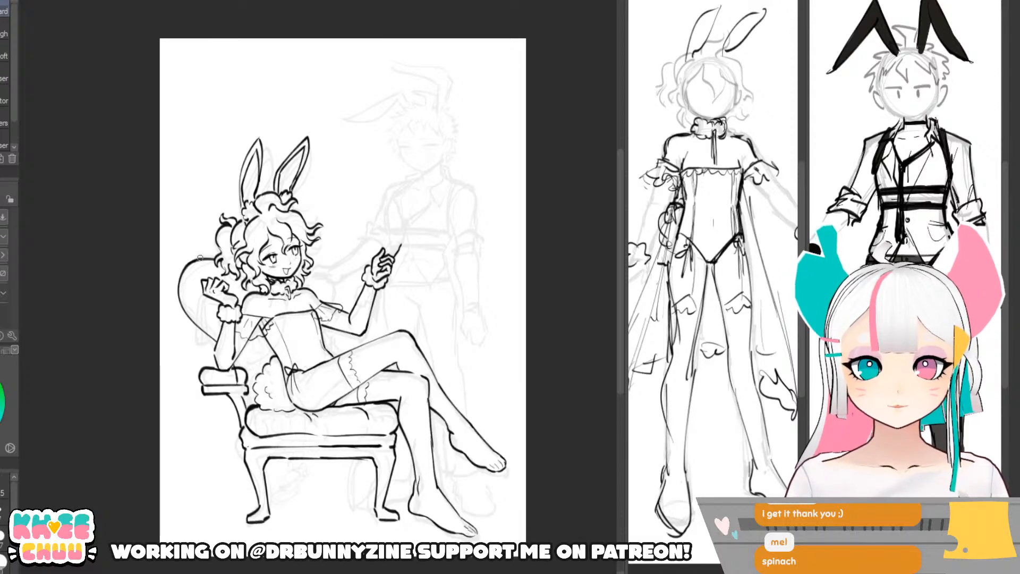
{"action": "key", "text": "p"}
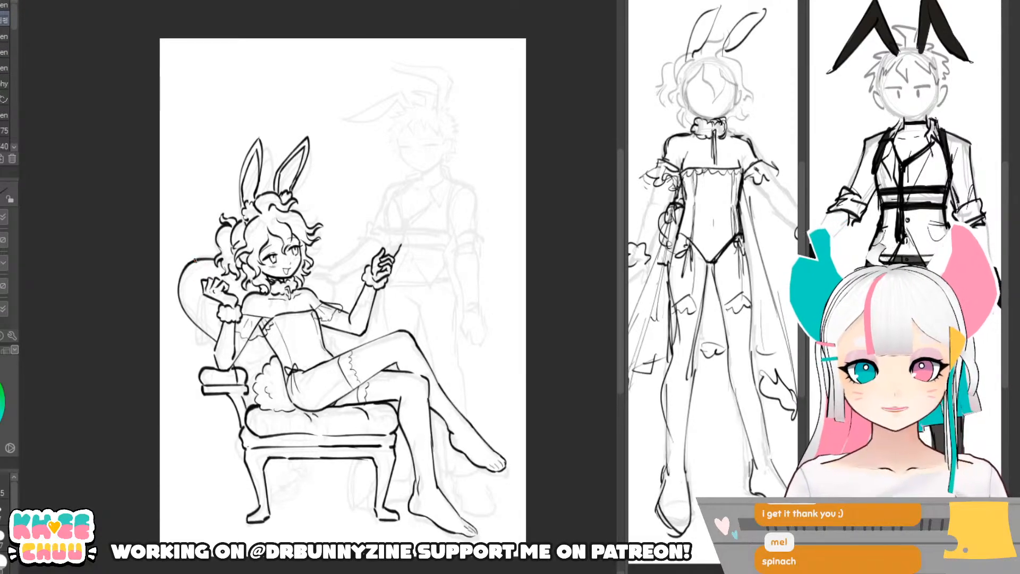
{"action": "mouse_move", "coordinate": [188, 264]}
{"action": "left_mouse_down"}
{"action": "mouse_move", "coordinate": [185, 313]}
{"action": "mouse_move", "coordinate": [184, 272]}
{"action": "mouse_move", "coordinate": [181, 303]}
{"action": "mouse_move", "coordinate": [204, 333]}
{"action": "left_mouse_up"}
{"action": "key", "text": "ctrl+z"}
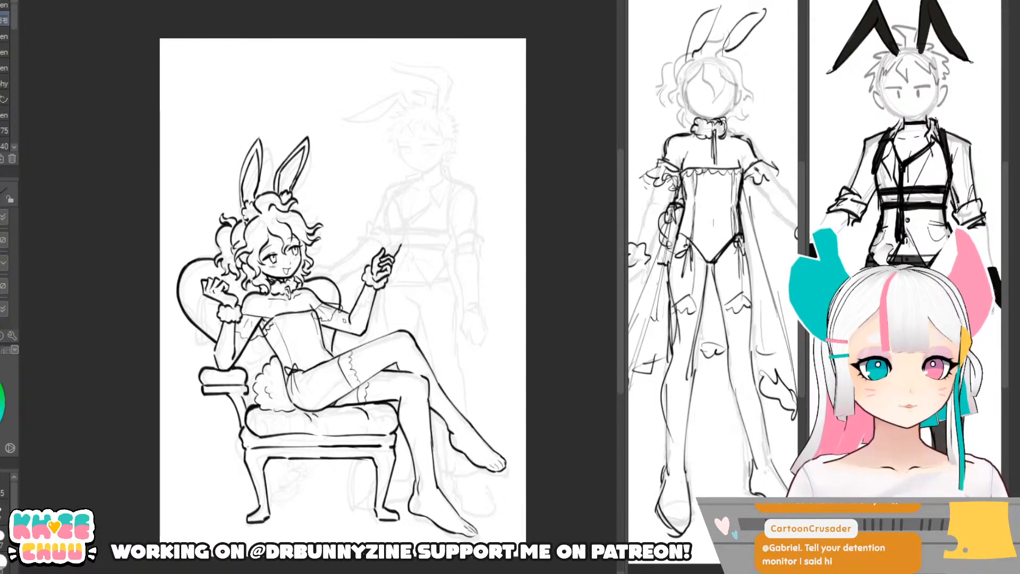
{"action": "left_click_drag", "start_coordinate": [486, 394], "coordinate": [494, 399]}
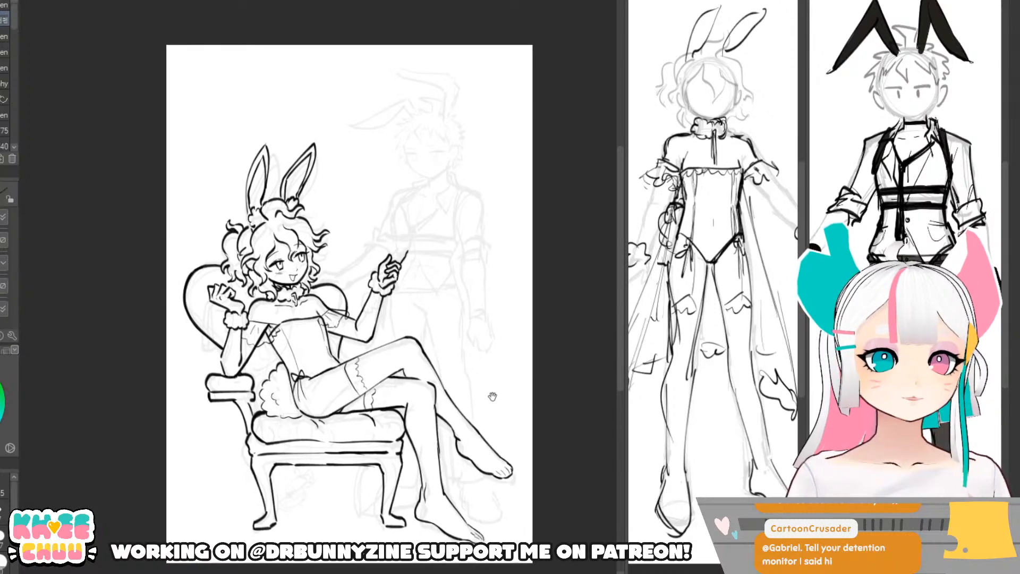
{"action": "left_click_drag", "start_coordinate": [516, 545], "coordinate": [519, 529]}
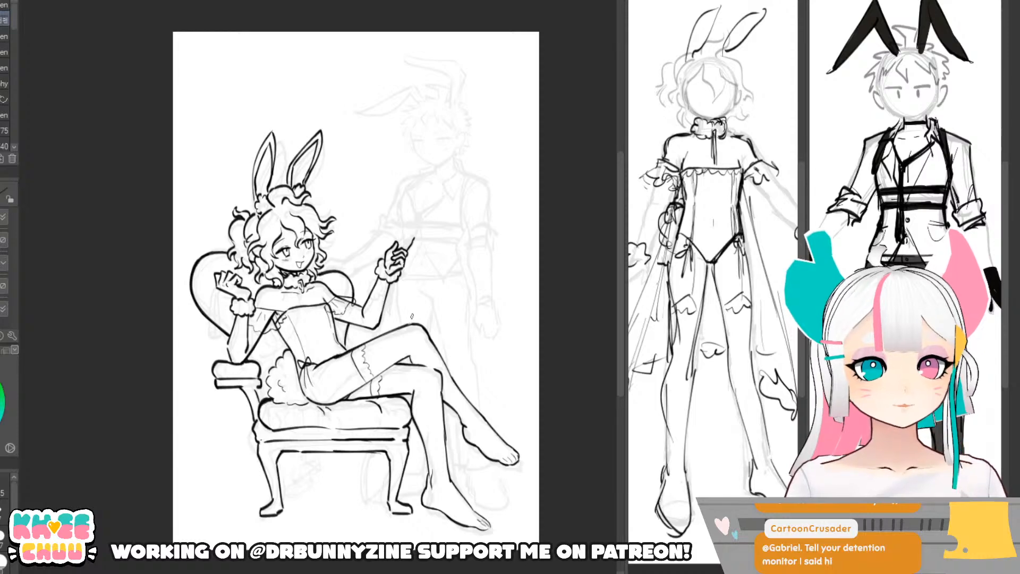
{"action": "mouse_move", "coordinate": [334, 360]}
{"action": "left_mouse_down"}
{"action": "mouse_move", "coordinate": [408, 322]}
{"action": "mouse_move", "coordinate": [421, 330]}
{"action": "mouse_move", "coordinate": [409, 344]}
{"action": "mouse_move", "coordinate": [424, 330]}
{"action": "left_mouse_up"}
{"action": "key", "text": "ctrl+z"}
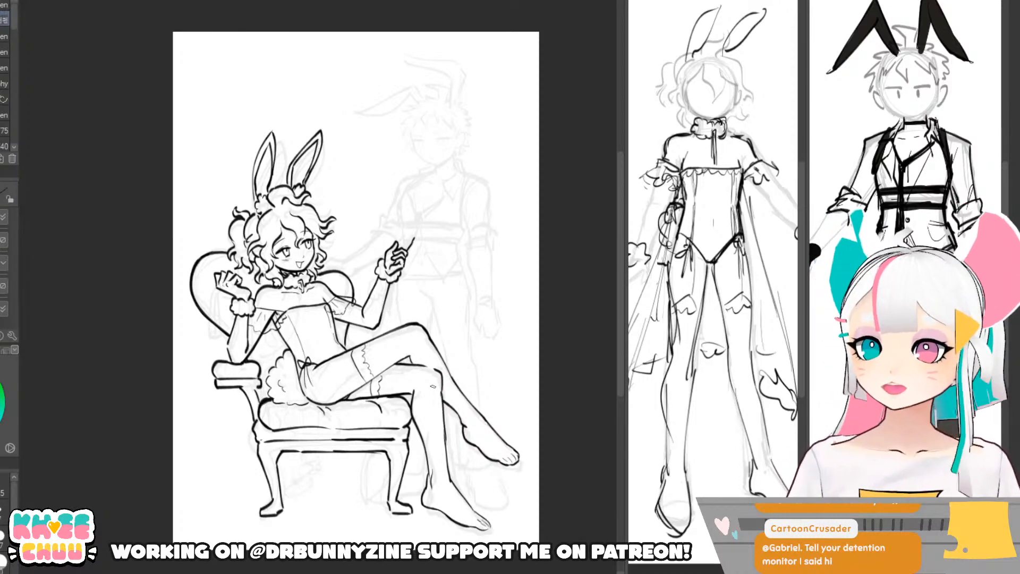
- Ink a thin leash cord from the collar, draping in a loop below the arm and up to the raised hand
{"action": "scroll", "coordinate": [348, 329], "scroll_direction": "up", "scroll_amount": 1}
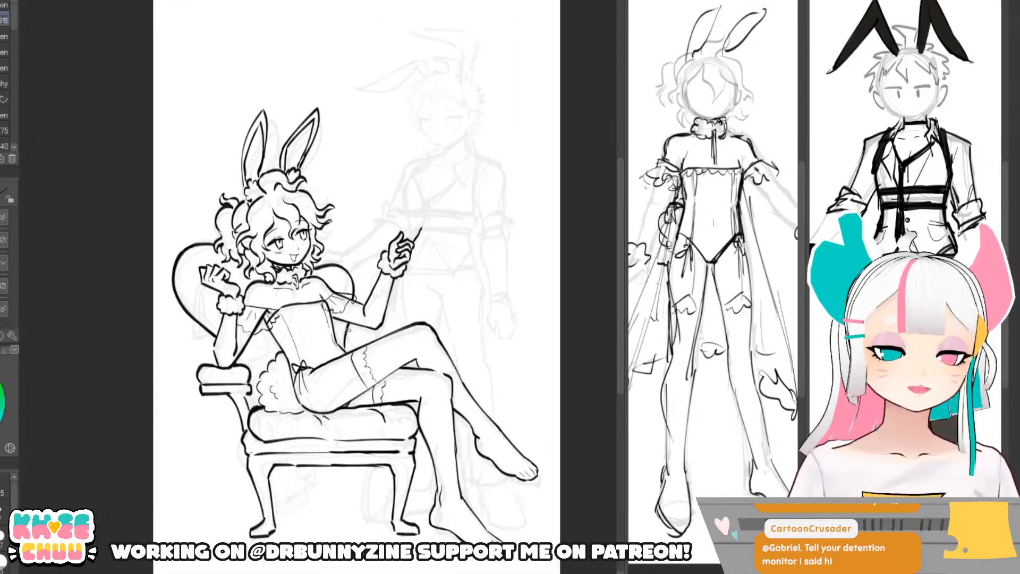
{"action": "scroll", "coordinate": [344, 338], "scroll_direction": "up", "scroll_amount": 1}
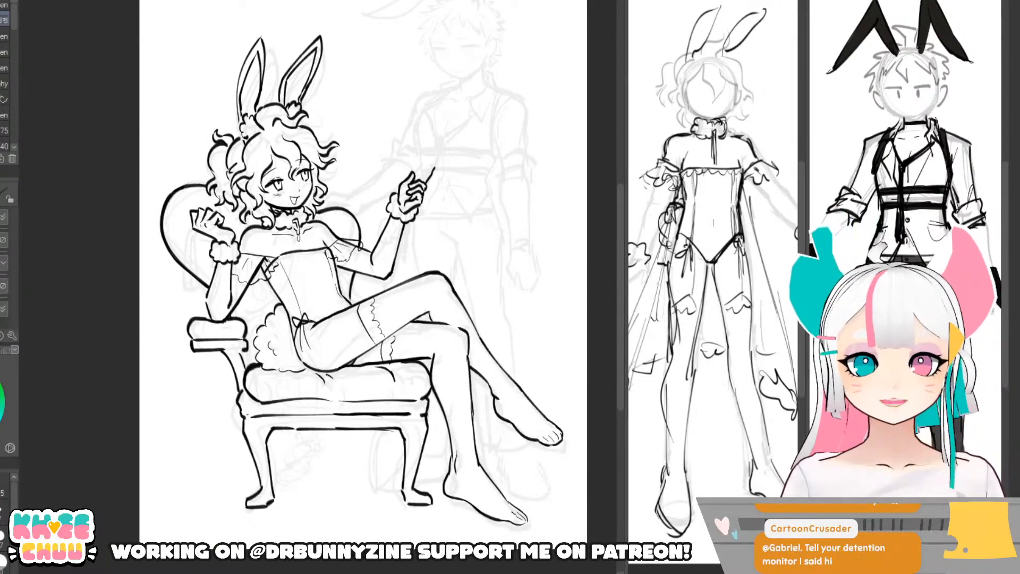
{"action": "mouse_move", "coordinate": [300, 246]}
{"action": "left_mouse_down"}
{"action": "mouse_move", "coordinate": [230, 266]}
{"action": "mouse_move", "coordinate": [266, 312]}
{"action": "mouse_move", "coordinate": [233, 291]}
{"action": "left_mouse_up"}
{"action": "key", "text": "ctrl+z"}
{"action": "left_click_drag", "start_coordinate": [225, 227], "coordinate": [231, 291]}
{"action": "key", "text": "ctrl+z"}
{"action": "left_click_drag", "start_coordinate": [223, 223], "coordinate": [230, 286]}
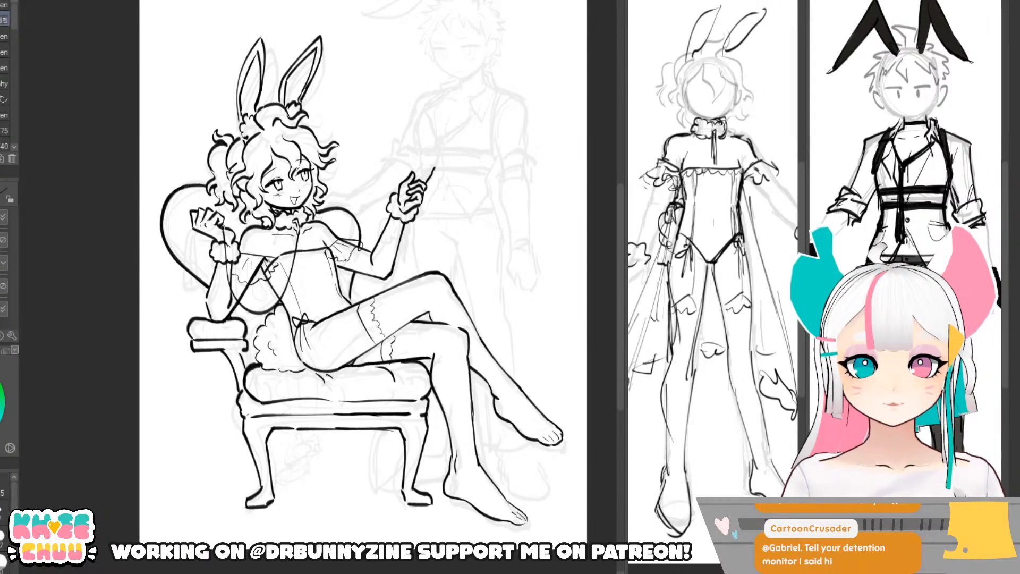
{"action": "key", "text": "ctrl+z"}
{"action": "left_click_drag", "start_coordinate": [221, 225], "coordinate": [231, 290]}
{"action": "key", "text": "ctrl+z"}
{"action": "left_click_drag", "start_coordinate": [222, 227], "coordinate": [232, 292]}
{"action": "key", "text": "ctrl+z"}
{"action": "left_click_drag", "start_coordinate": [221, 226], "coordinate": [231, 294]}
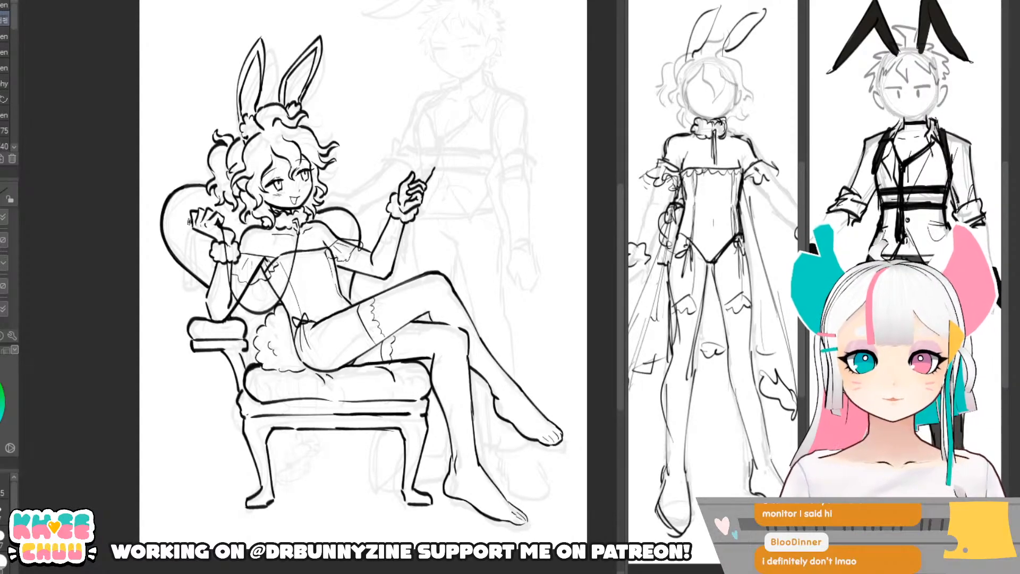
- Ink the leash's long end loop hanging from the raised hand and erase the cord where it crosses the fluffy cuff
{"action": "left_click_drag", "start_coordinate": [192, 220], "coordinate": [187, 282]}
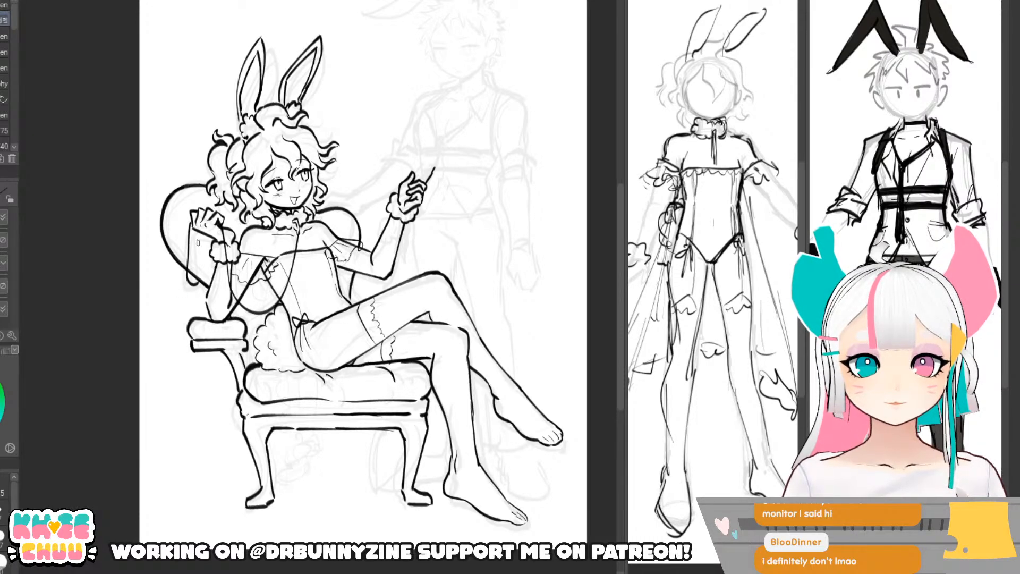
{"action": "left_click_drag", "start_coordinate": [198, 233], "coordinate": [196, 284]}
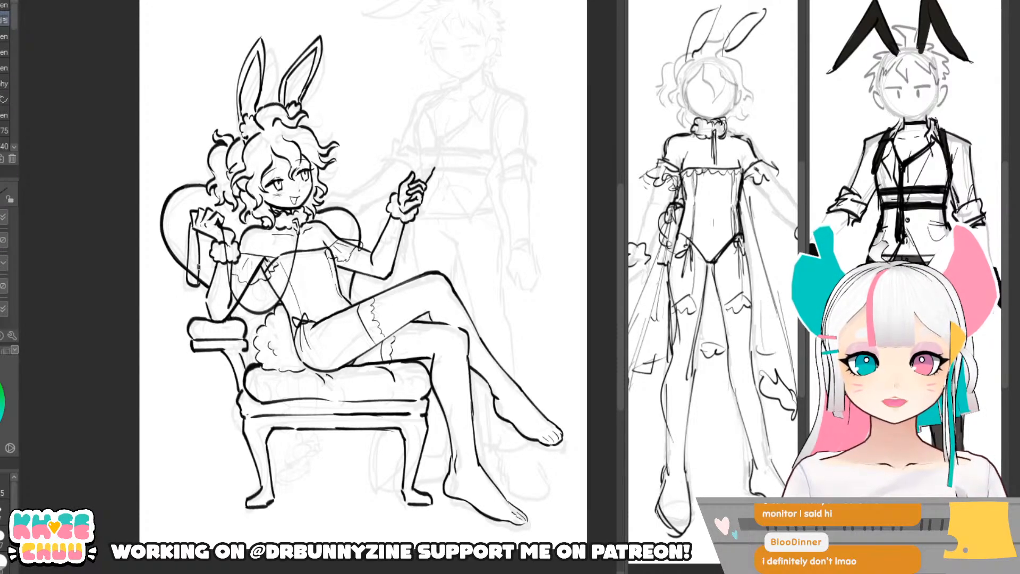
{"action": "mouse_move", "coordinate": [198, 233]}
{"action": "left_mouse_down"}
{"action": "mouse_move", "coordinate": [199, 285]}
{"action": "mouse_move", "coordinate": [197, 231]}
{"action": "mouse_move", "coordinate": [191, 281]}
{"action": "left_mouse_up"}
{"action": "key", "text": "ctrl+z"}
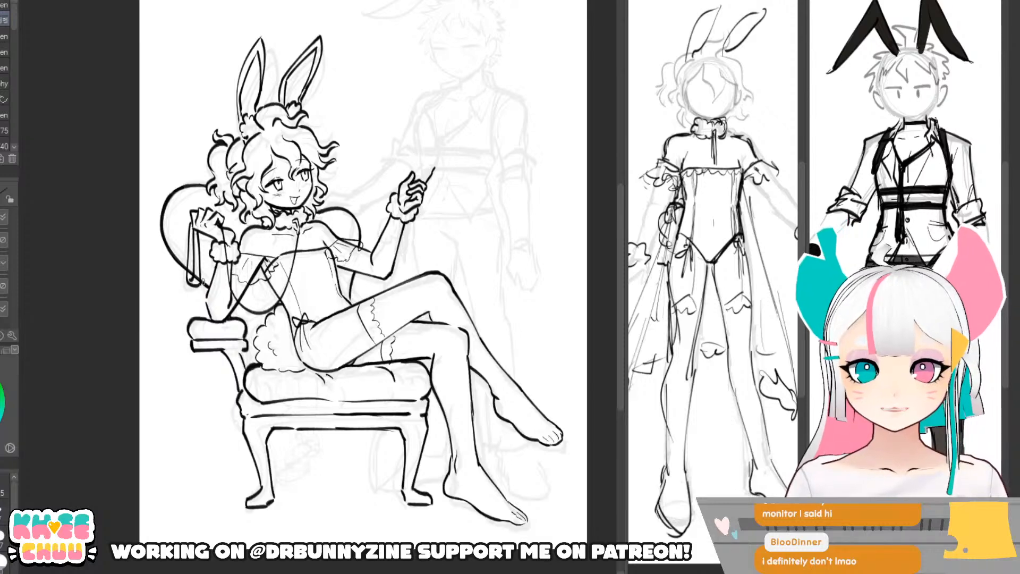
{"action": "key", "text": "e"}
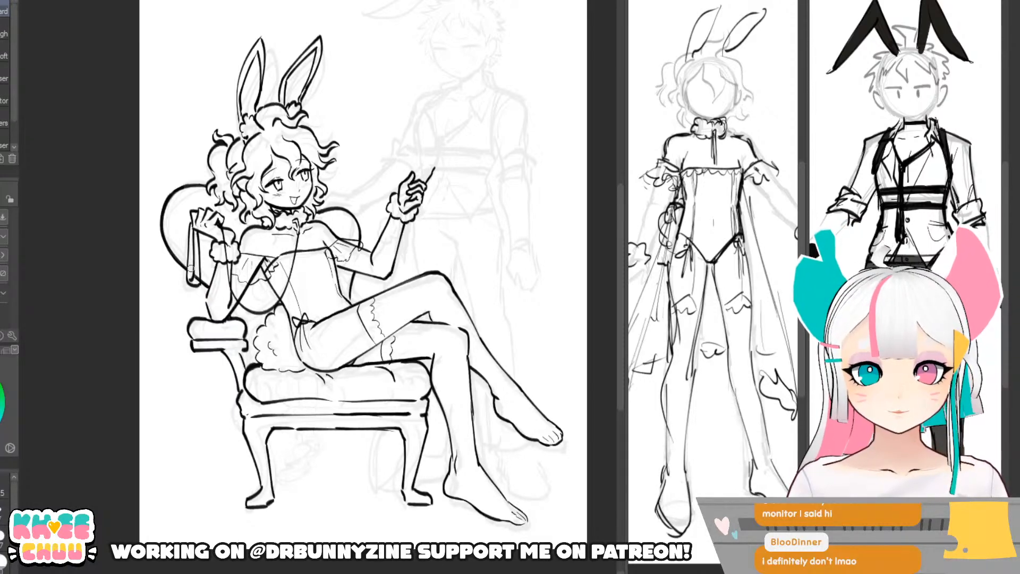
{"action": "left_click_drag", "start_coordinate": [225, 223], "coordinate": [231, 247]}
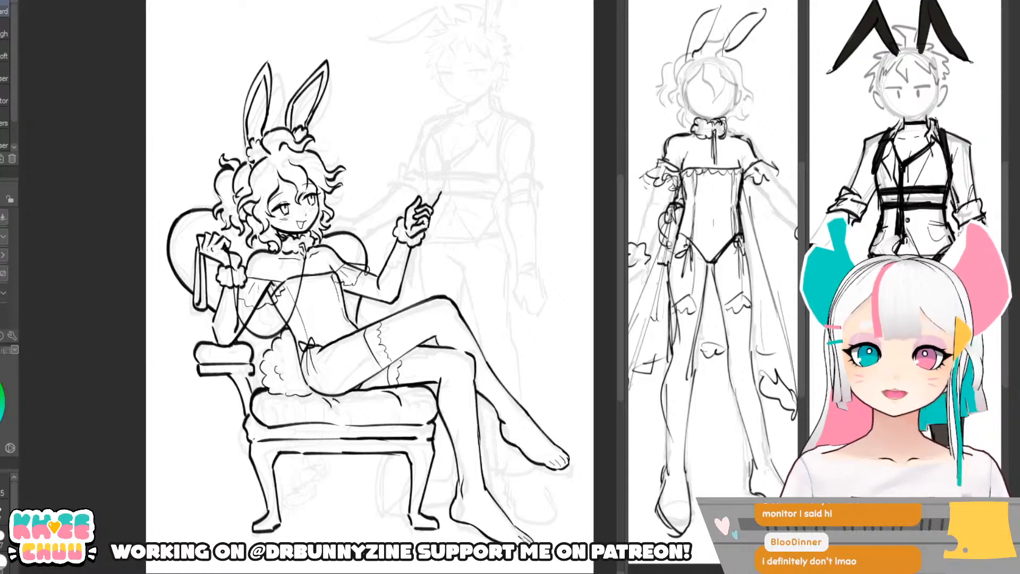
- Lasso the bunny ear nearer the standing figure, transform it to a more upright shape, and clear the selection
{"action": "key", "text": "m"}
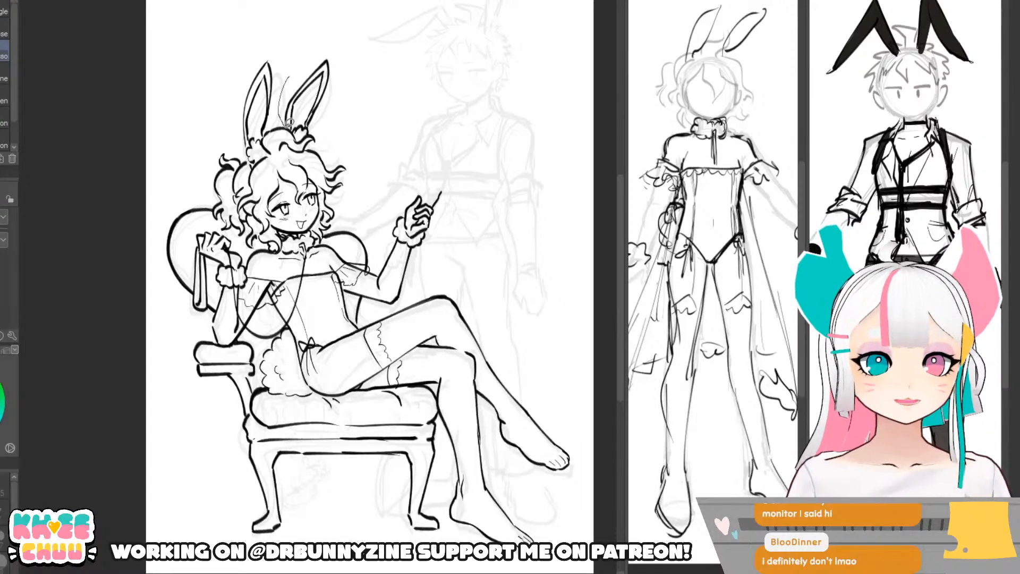
{"action": "mouse_move", "coordinate": [309, 129]}
{"action": "left_mouse_down"}
{"action": "mouse_move", "coordinate": [356, 51]}
{"action": "mouse_move", "coordinate": [339, 22]}
{"action": "left_mouse_up"}
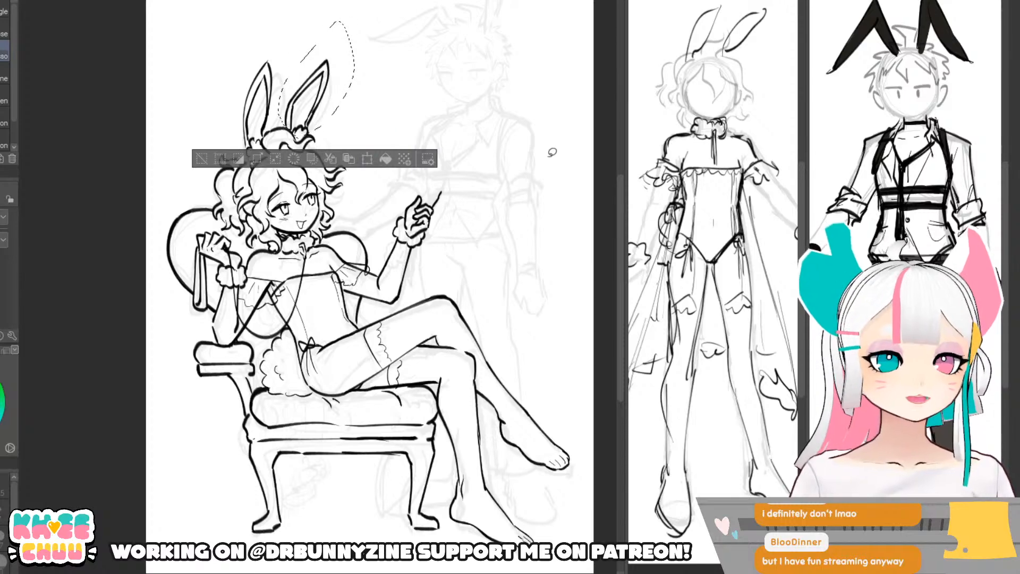
{"action": "left_click", "coordinate": [368, 159]}
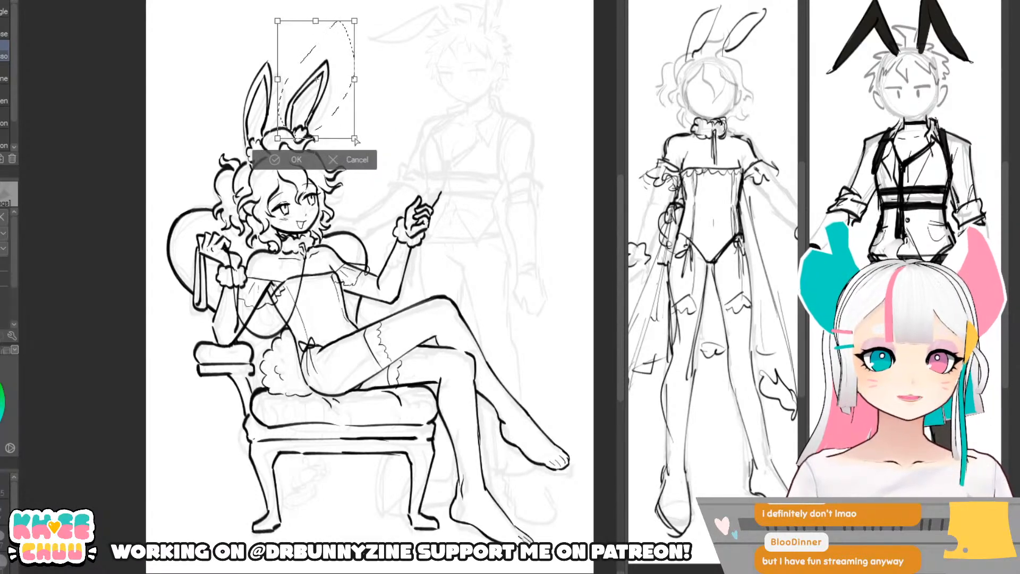
{"action": "left_click_drag", "start_coordinate": [316, 21], "coordinate": [309, 19]}
{"action": "left_click_drag", "start_coordinate": [344, 140], "coordinate": [343, 141]}
{"action": "left_click", "coordinate": [301, 164]}
{"action": "left_click", "coordinate": [398, 52]}
{"action": "key", "text": "p"}
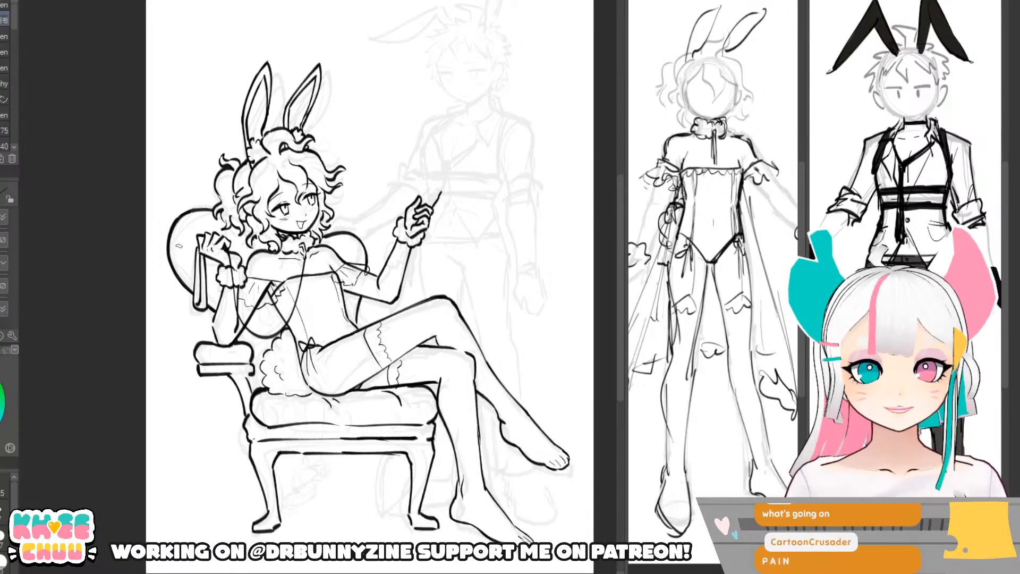
- Clean up the ink around the bases of the bunny ears and the hair beneath them
{"action": "scroll", "coordinate": [254, 156], "scroll_direction": "up", "scroll_amount": 2}
{"action": "scroll", "coordinate": [295, 159], "scroll_direction": "down", "scroll_amount": 1}
{"action": "scroll", "coordinate": [295, 160], "scroll_direction": "up", "scroll_amount": 1}
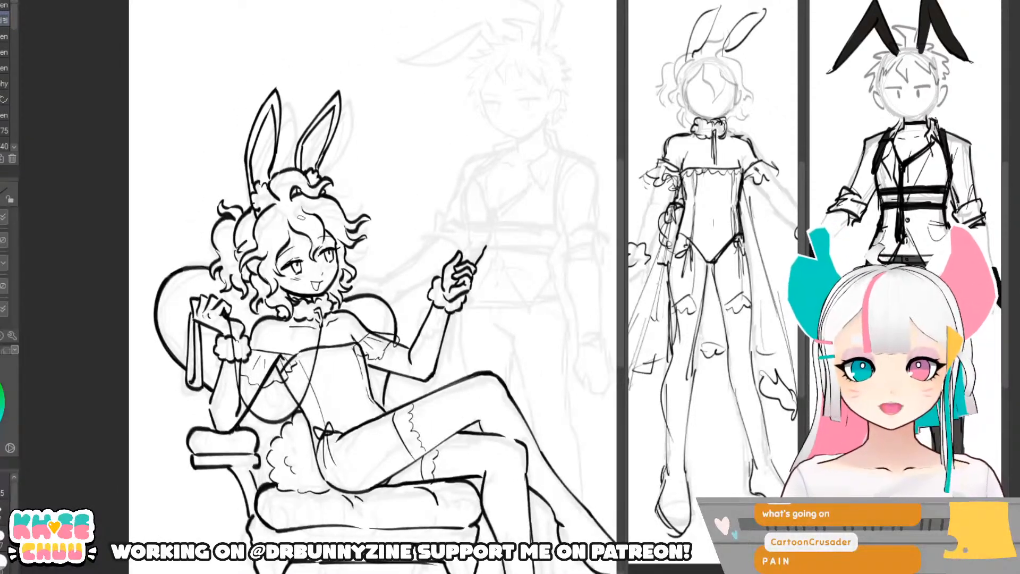
{"action": "key", "text": "e"}
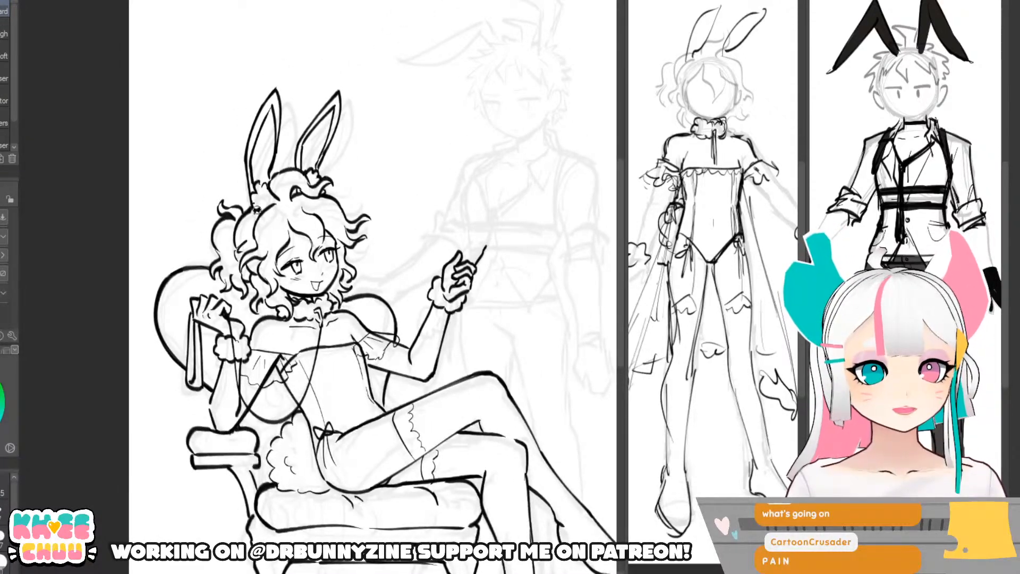
{"action": "key", "text": "p"}
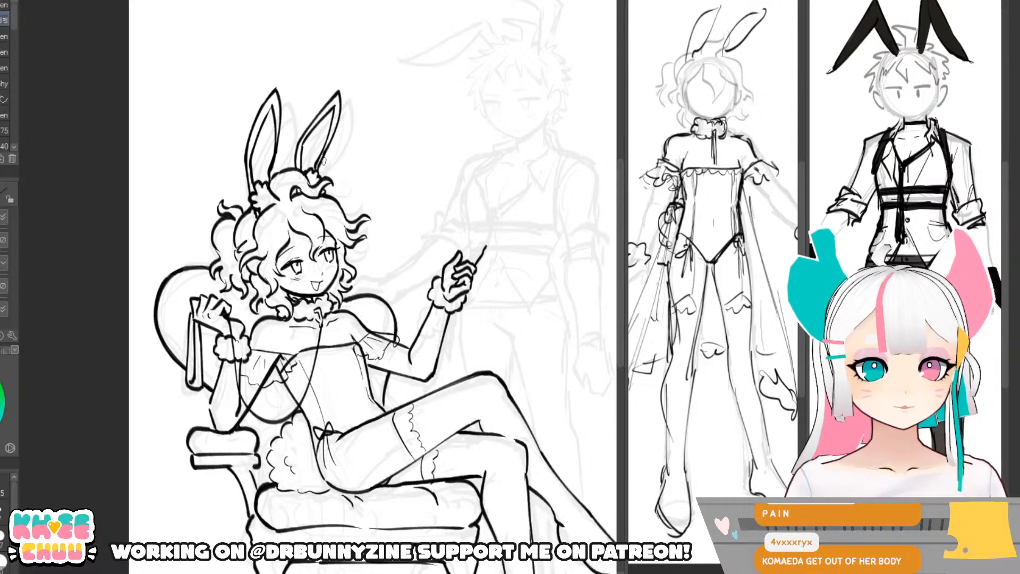
{"action": "scroll", "coordinate": [340, 159], "scroll_direction": "down", "scroll_amount": 1}
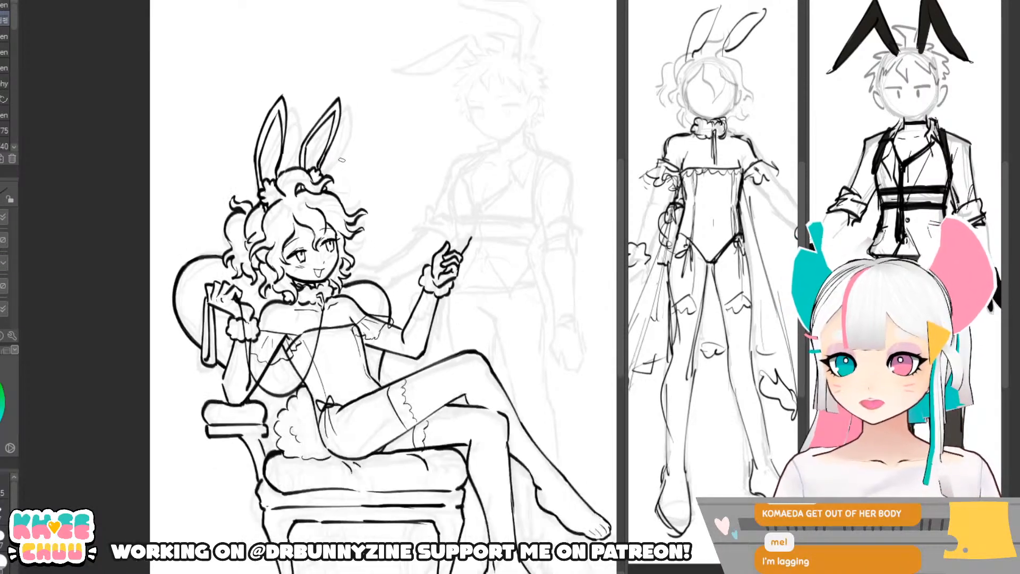
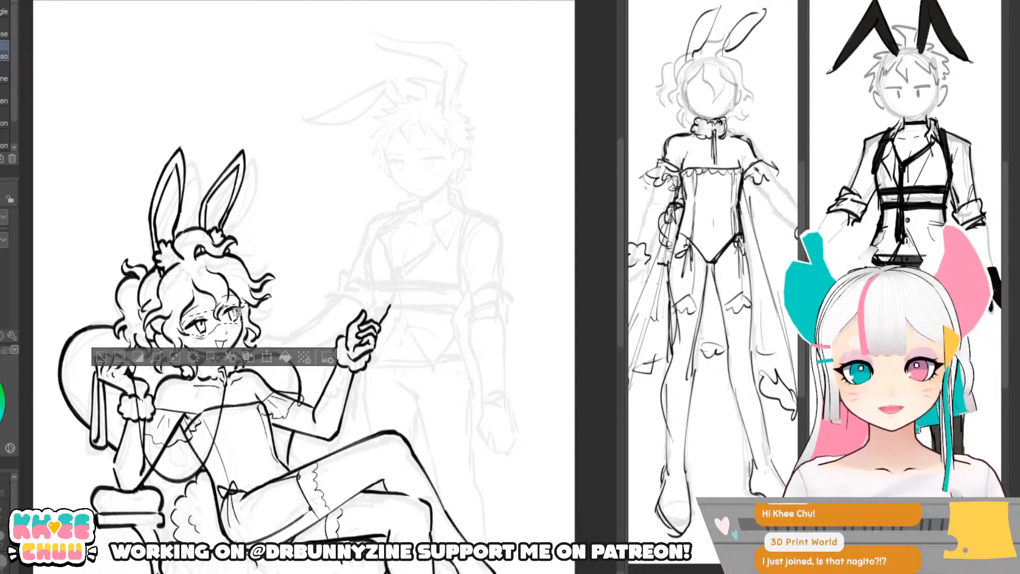
- Nudge the lassoed part of the seated figure's face slightly and clear the selection
{"action": "left_click_drag", "start_coordinate": [233, 296], "coordinate": [230, 293]}
{"action": "key", "text": "ctrl+d"}
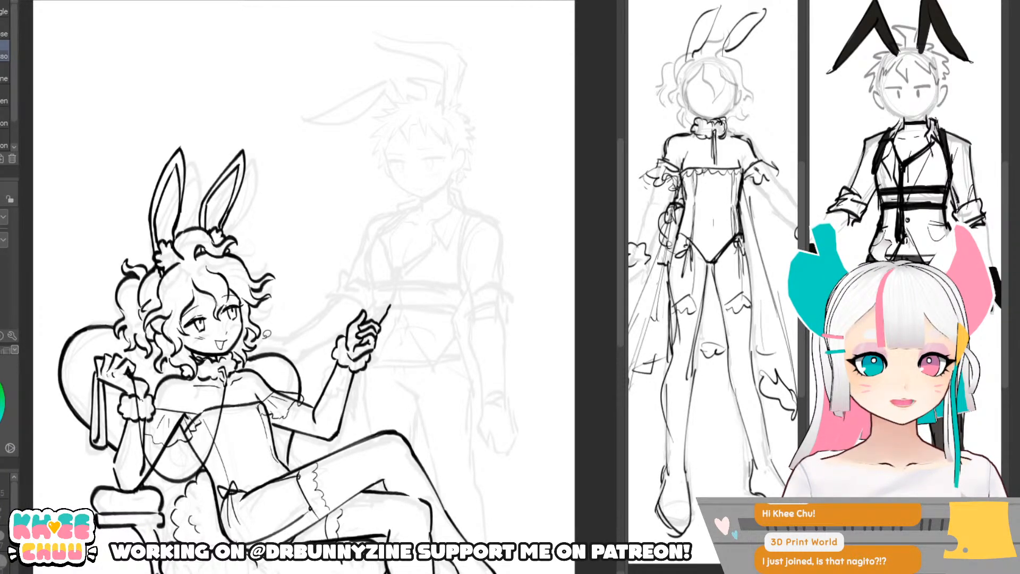
- Ink the jagged fringe across the standing figure's forehead, following the faded sketch
{"action": "scroll", "coordinate": [309, 267], "scroll_direction": "down", "scroll_amount": 2}
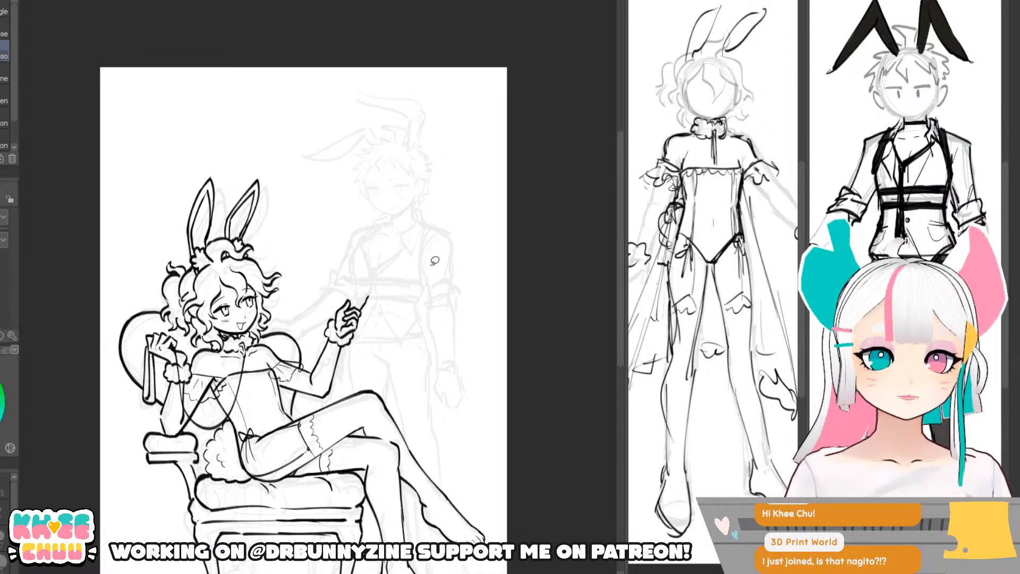
{"action": "scroll", "coordinate": [433, 261], "scroll_direction": "up", "scroll_amount": 1}
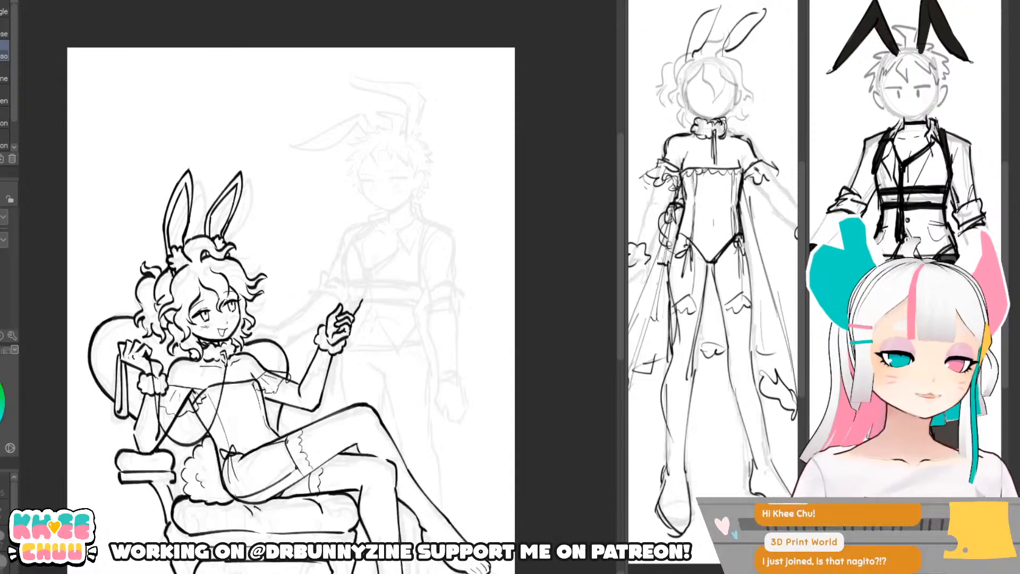
{"action": "scroll", "coordinate": [429, 244], "scroll_direction": "up", "scroll_amount": 1}
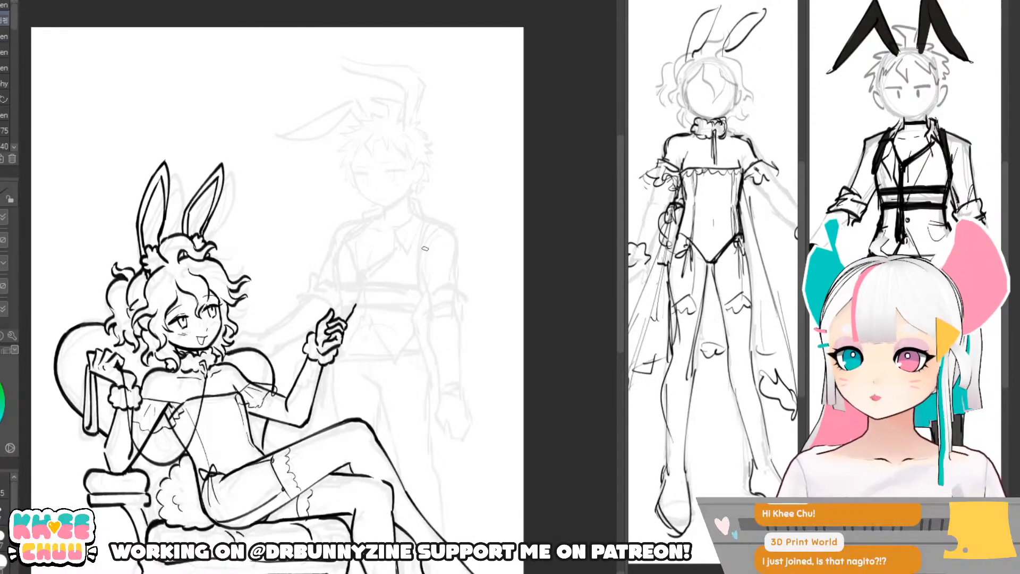
{"action": "scroll", "coordinate": [395, 162], "scroll_direction": "up", "scroll_amount": 1}
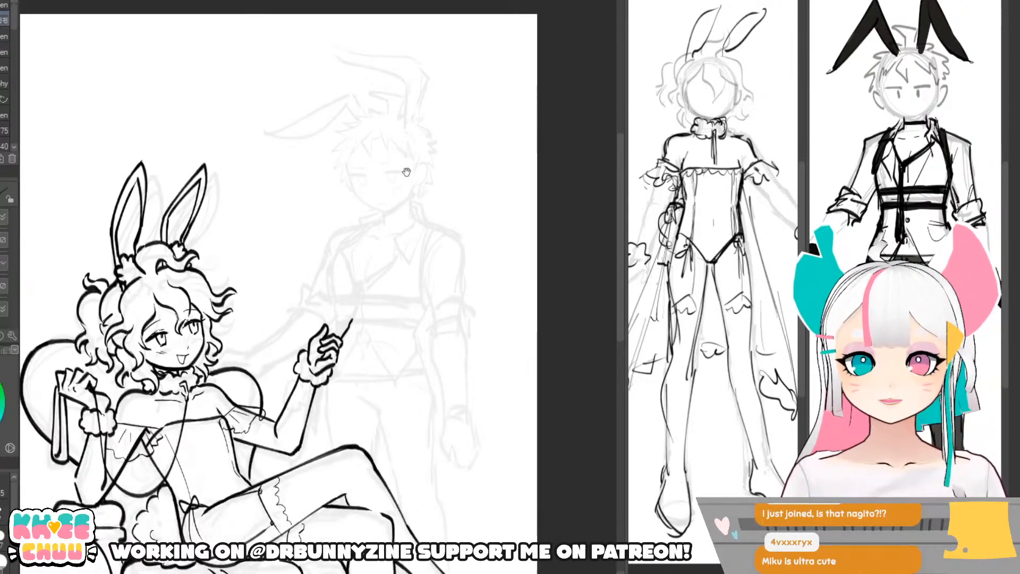
{"action": "left_click_drag", "start_coordinate": [407, 171], "coordinate": [412, 183]}
{"action": "scroll", "coordinate": [416, 178], "scroll_direction": "up", "scroll_amount": 3}
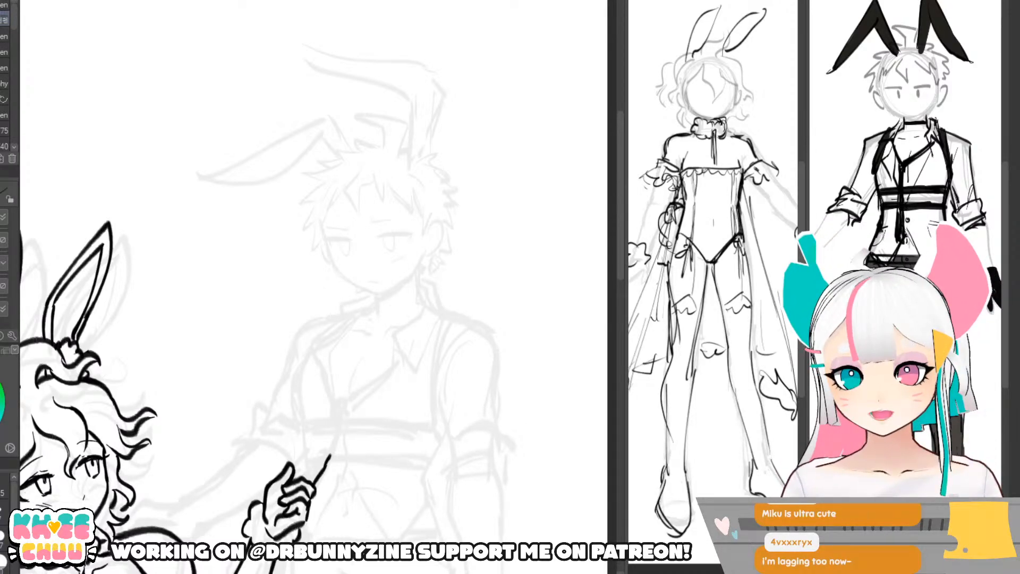
{"action": "mouse_move", "coordinate": [356, 179]}
{"action": "left_mouse_down"}
{"action": "mouse_move", "coordinate": [348, 199]}
{"action": "mouse_move", "coordinate": [364, 214]}
{"action": "mouse_move", "coordinate": [361, 186]}
{"action": "mouse_move", "coordinate": [365, 215]}
{"action": "mouse_move", "coordinate": [374, 184]}
{"action": "left_mouse_up"}
{"action": "key", "text": "ctrl+z"}
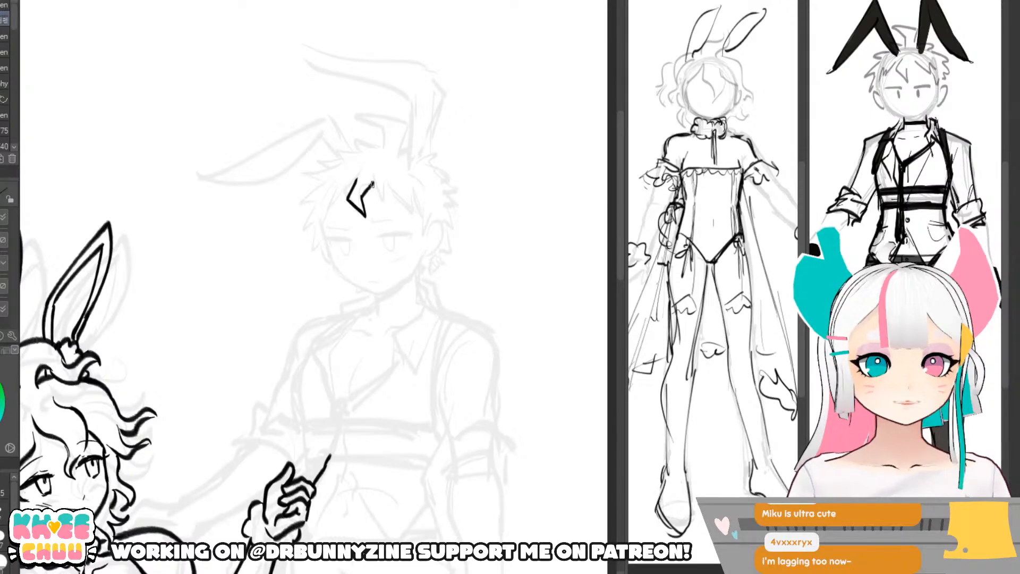
{"action": "left_click_drag", "start_coordinate": [372, 184], "coordinate": [419, 211]}
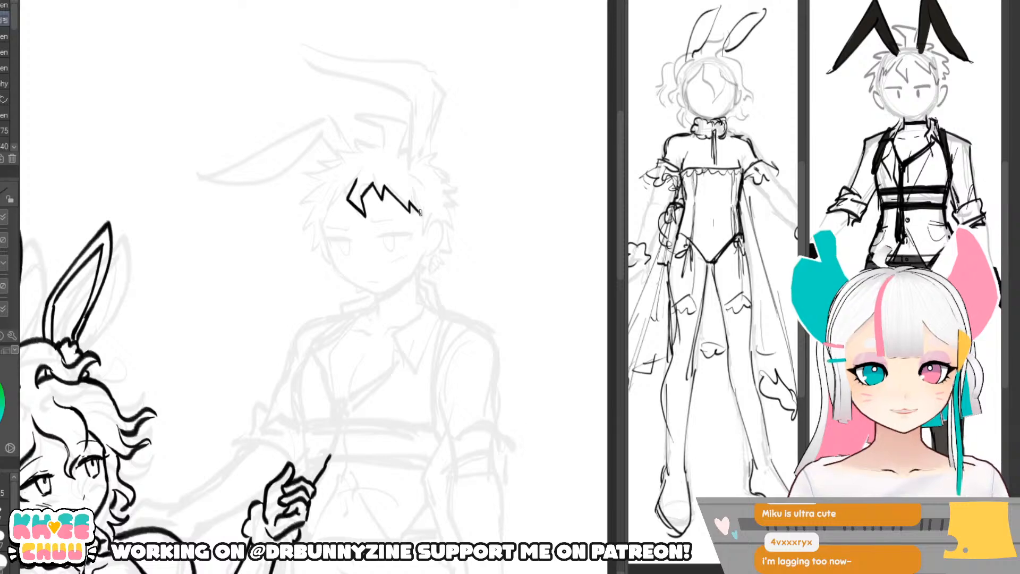
{"action": "left_click_drag", "start_coordinate": [420, 212], "coordinate": [425, 230]}
{"action": "left_click_drag", "start_coordinate": [355, 182], "coordinate": [326, 215]}
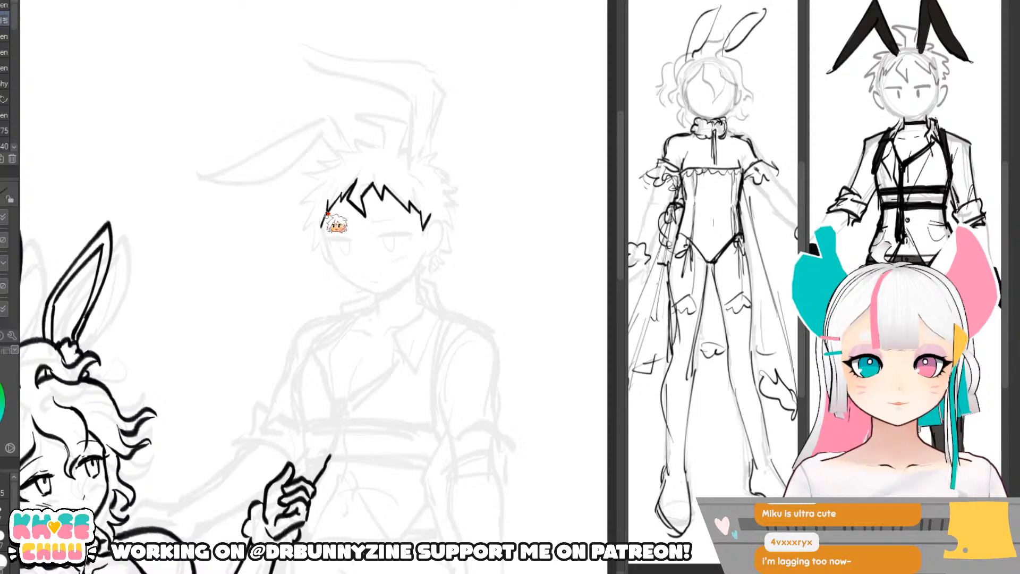
- Ink the standing figure's jawline and ear, plus the spiky hair tufts at the temple nearer the seated figure
{"action": "mouse_move", "coordinate": [328, 214]}
{"action": "left_mouse_down"}
{"action": "mouse_move", "coordinate": [337, 275]}
{"action": "mouse_move", "coordinate": [380, 292]}
{"action": "mouse_move", "coordinate": [431, 259]}
{"action": "left_mouse_up"}
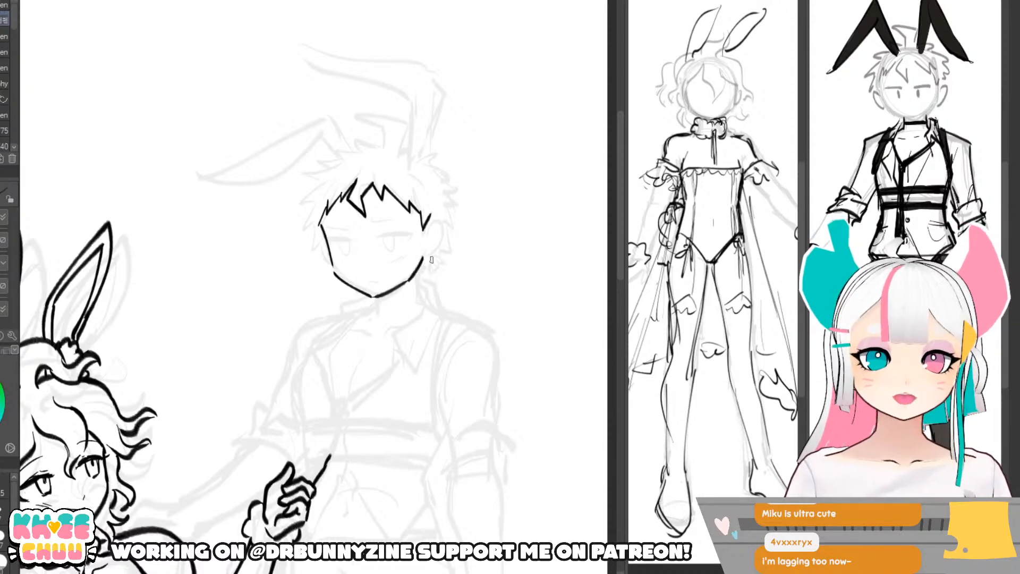
{"action": "mouse_move", "coordinate": [318, 186]}
{"action": "left_mouse_down"}
{"action": "mouse_move", "coordinate": [302, 201]}
{"action": "mouse_move", "coordinate": [329, 264]}
{"action": "left_mouse_up"}
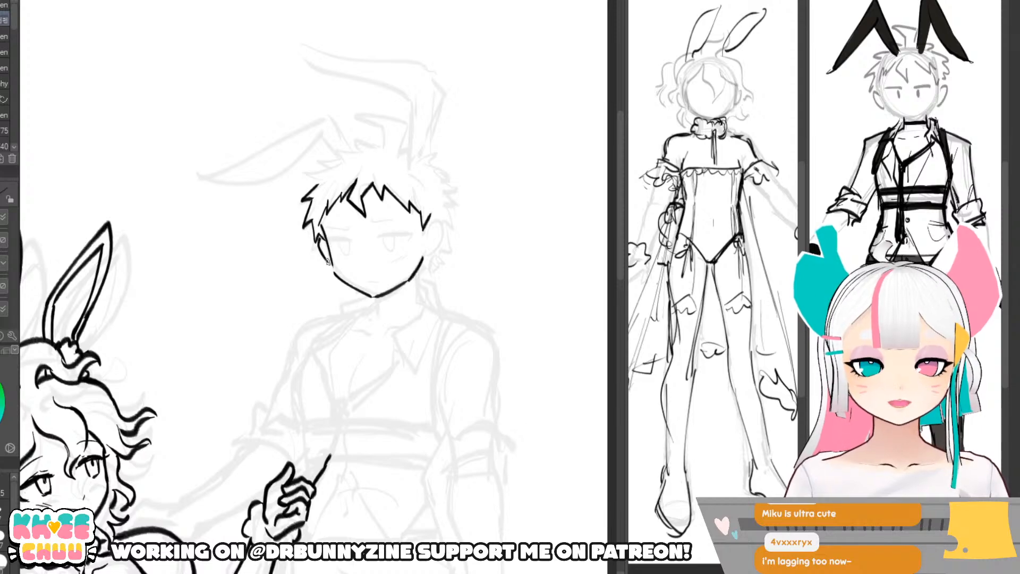
{"action": "mouse_move", "coordinate": [425, 228]}
{"action": "left_mouse_down"}
{"action": "mouse_move", "coordinate": [437, 220]}
{"action": "mouse_move", "coordinate": [444, 235]}
{"action": "mouse_move", "coordinate": [424, 257]}
{"action": "mouse_move", "coordinate": [443, 235]}
{"action": "left_mouse_up"}
{"action": "key", "text": "ctrl+z"}
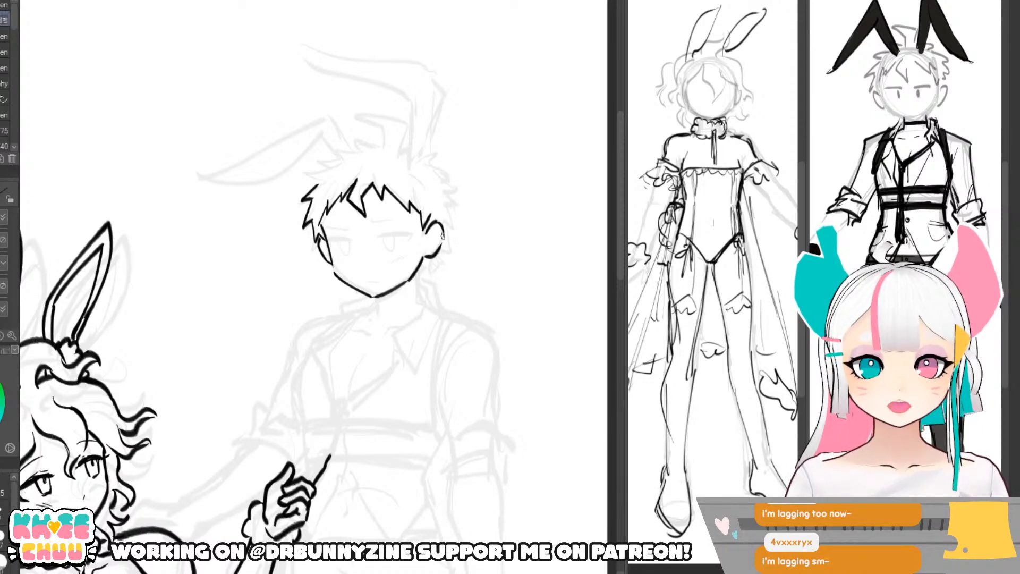
{"action": "left_click_drag", "start_coordinate": [448, 196], "coordinate": [456, 212]}
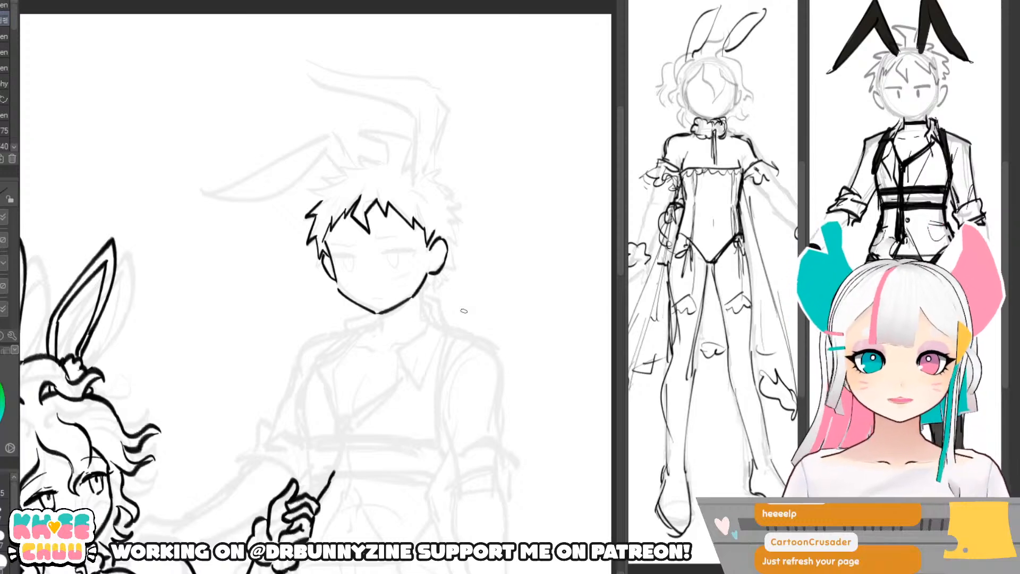
- Ink the spiky crown hair on the side facing the seated figure and the angular cowlick on top of the head
{"action": "mouse_move", "coordinate": [310, 192]}
{"action": "left_mouse_down"}
{"action": "mouse_move", "coordinate": [318, 190]}
{"action": "mouse_move", "coordinate": [336, 184]}
{"action": "mouse_move", "coordinate": [323, 178]}
{"action": "mouse_move", "coordinate": [351, 174]}
{"action": "mouse_move", "coordinate": [343, 164]}
{"action": "mouse_move", "coordinate": [389, 165]}
{"action": "mouse_move", "coordinate": [388, 142]}
{"action": "mouse_move", "coordinate": [363, 134]}
{"action": "mouse_move", "coordinate": [413, 141]}
{"action": "mouse_move", "coordinate": [361, 135]}
{"action": "mouse_move", "coordinate": [408, 137]}
{"action": "mouse_move", "coordinate": [377, 136]}
{"action": "mouse_move", "coordinate": [411, 140]}
{"action": "mouse_move", "coordinate": [403, 165]}
{"action": "left_mouse_up"}
{"action": "key", "text": "ctrl+z"}
{"action": "key", "text": "ctrl+z"}
{"action": "key", "text": "ctrl+z"}
{"action": "key", "text": "ctrl+z"}
{"action": "key", "text": "ctrl+z"}
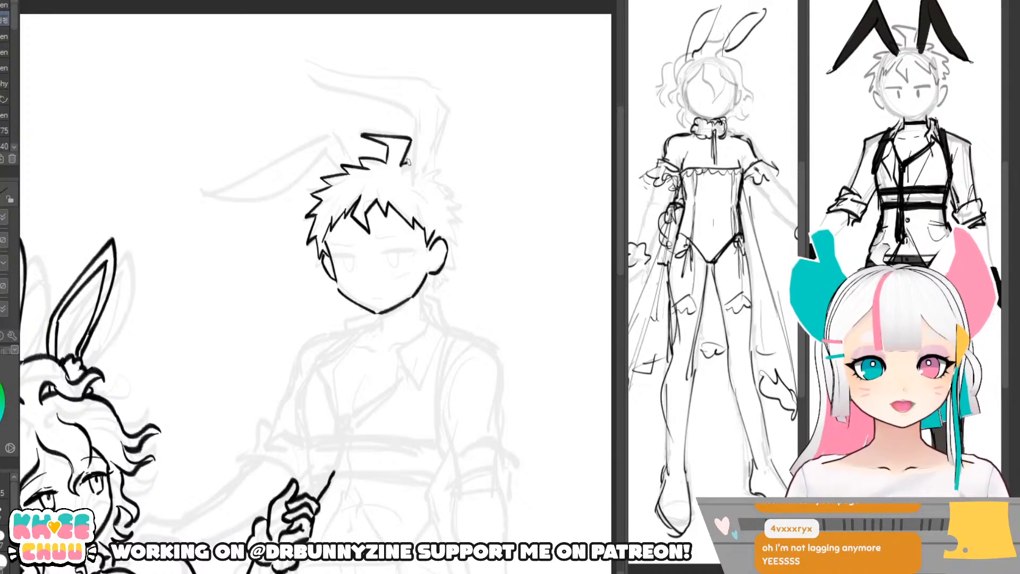
- Ink the standing figure's half-lidded eyes with flat upper lids, narrow irises and thin eyebrows
{"action": "left_click_drag", "start_coordinate": [448, 212], "coordinate": [451, 182]}
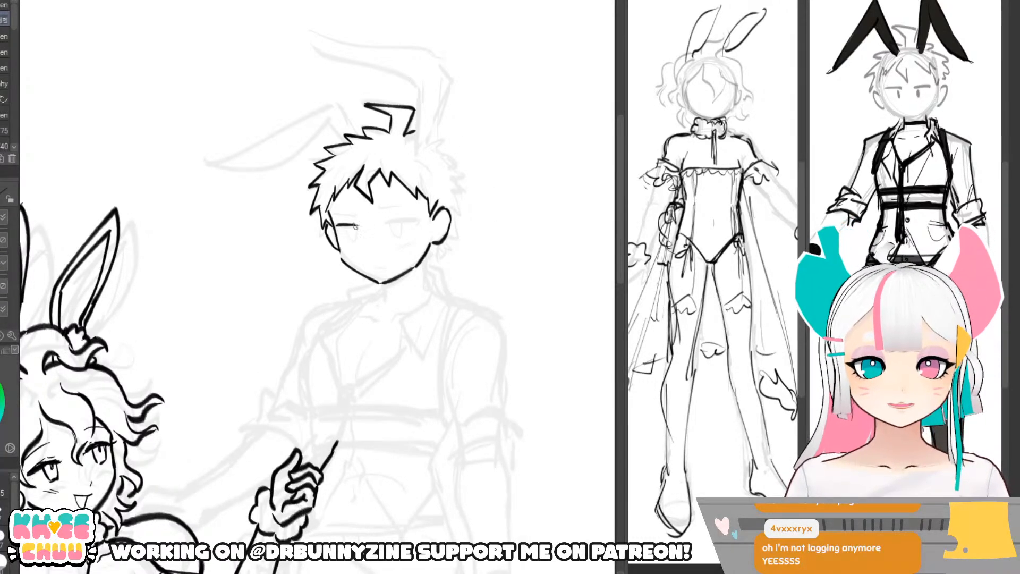
{"action": "left_click_drag", "start_coordinate": [336, 223], "coordinate": [361, 223]}
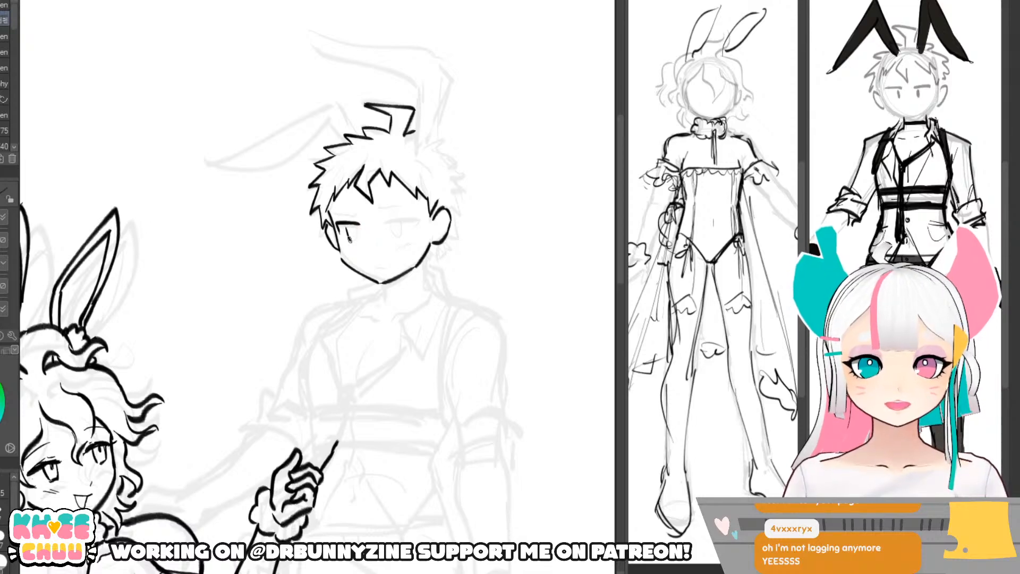
{"action": "mouse_move", "coordinate": [347, 229]}
{"action": "left_mouse_down"}
{"action": "mouse_move", "coordinate": [422, 222]}
{"action": "mouse_move", "coordinate": [383, 216]}
{"action": "mouse_move", "coordinate": [397, 218]}
{"action": "mouse_move", "coordinate": [392, 239]}
{"action": "mouse_move", "coordinate": [399, 232]}
{"action": "mouse_move", "coordinate": [388, 223]}
{"action": "mouse_move", "coordinate": [401, 237]}
{"action": "mouse_move", "coordinate": [401, 223]}
{"action": "mouse_move", "coordinate": [391, 221]}
{"action": "mouse_move", "coordinate": [420, 222]}
{"action": "left_mouse_up"}
{"action": "key", "text": "ctrl+z"}
{"action": "key", "text": "ctrl+z"}
{"action": "key", "text": "ctrl+z"}
{"action": "key", "text": "ctrl+z"}
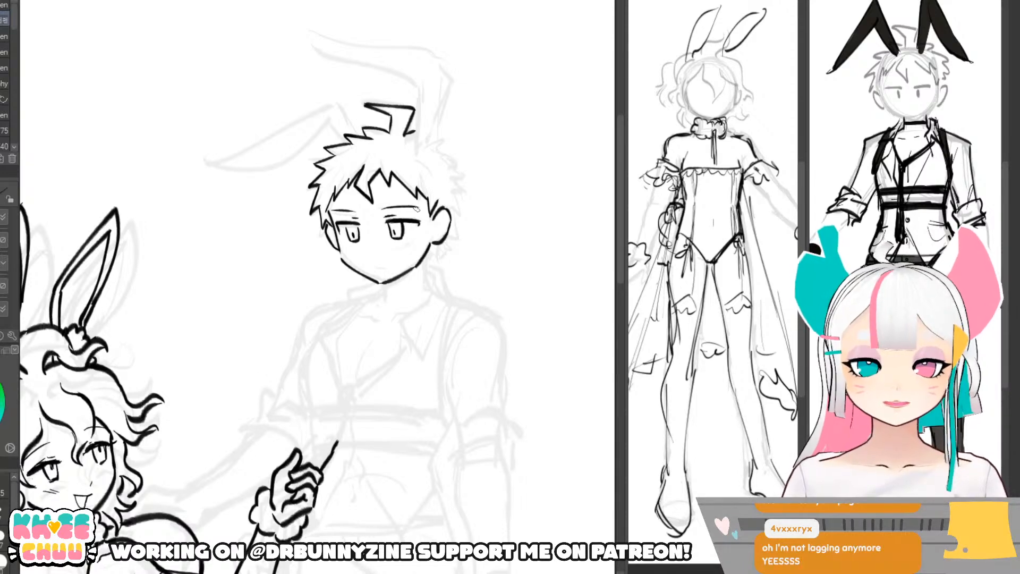
- Ink the small mouth and cheek marks, and the spiky hair running down behind the standing figure's ear
{"action": "mouse_move", "coordinate": [365, 254]}
{"action": "left_mouse_down"}
{"action": "mouse_move", "coordinate": [390, 267]}
{"action": "mouse_move", "coordinate": [402, 244]}
{"action": "left_mouse_up"}
{"action": "key", "text": "ctrl+z"}
{"action": "left_click_drag", "start_coordinate": [402, 251], "coordinate": [409, 244]}
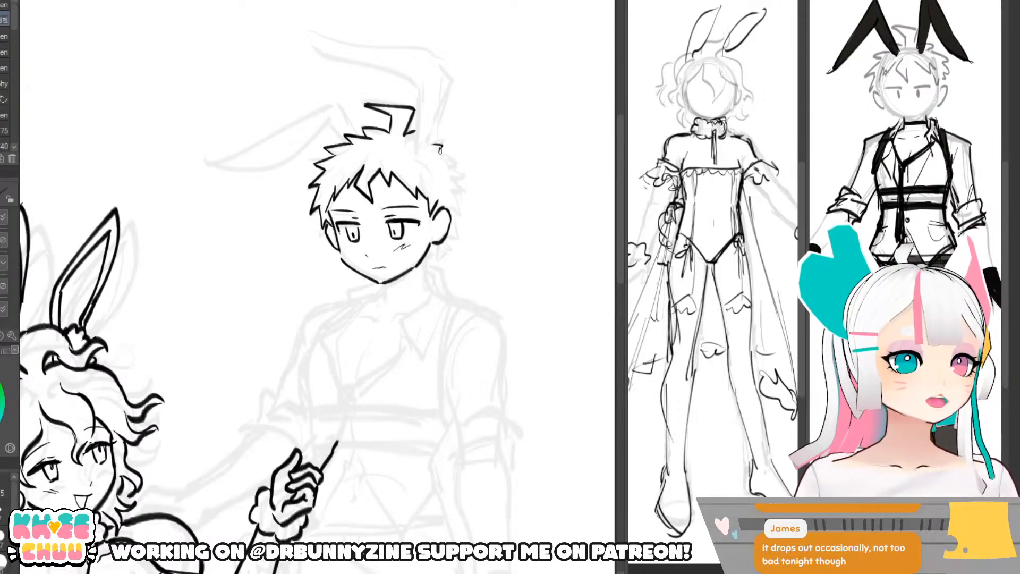
{"action": "mouse_move", "coordinate": [440, 150]}
{"action": "left_mouse_down"}
{"action": "mouse_move", "coordinate": [458, 161]}
{"action": "mouse_move", "coordinate": [454, 235]}
{"action": "left_mouse_up"}
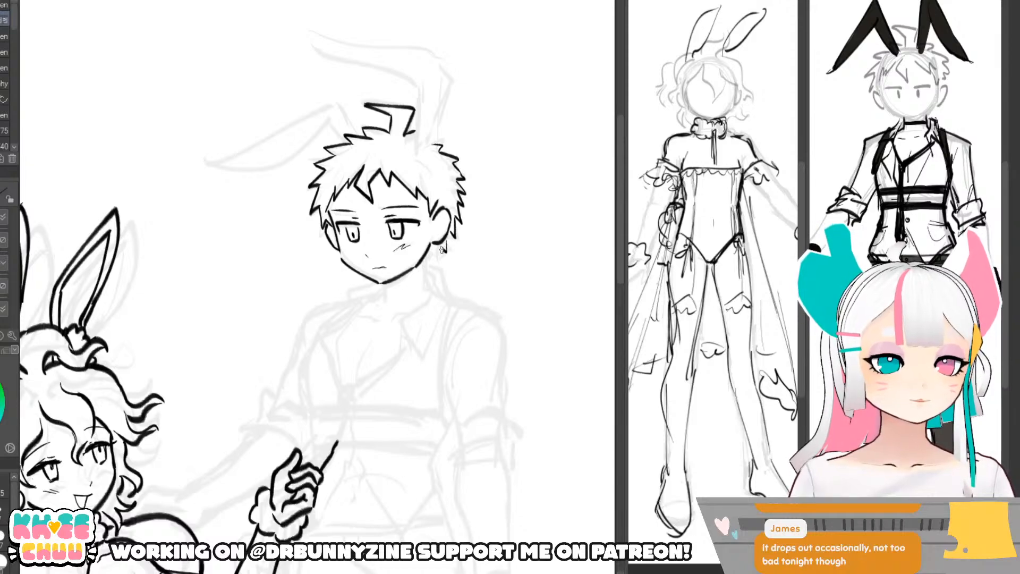
{"action": "left_click_drag", "start_coordinate": [441, 249], "coordinate": [428, 265]}
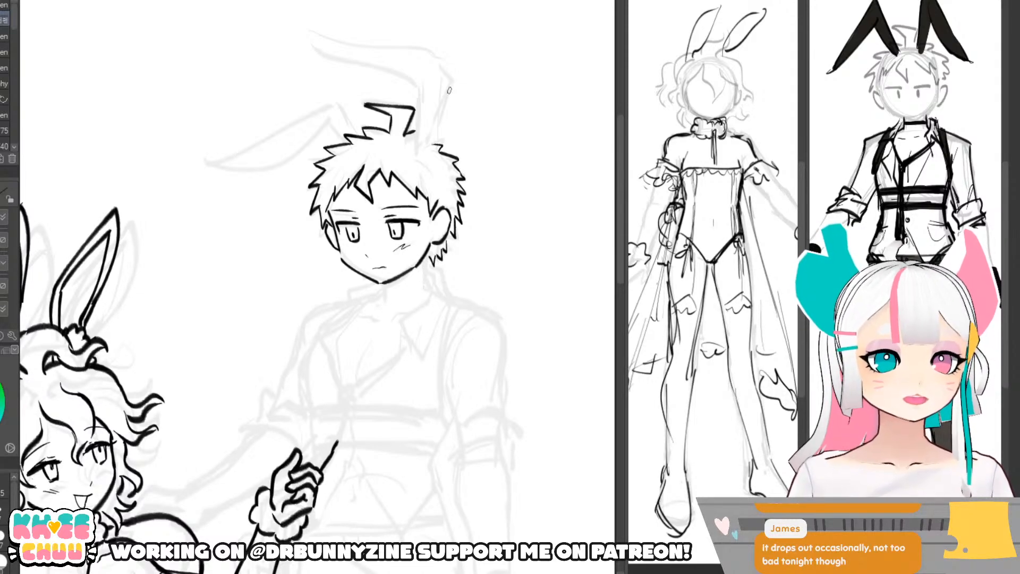
- Ink the upper and lower edges of the standing figure's folded bunny ear, from its pointed tip to the bend
{"action": "scroll", "coordinate": [564, 303], "scroll_direction": "up", "scroll_amount": 1}
{"action": "scroll", "coordinate": [561, 306], "scroll_direction": "down", "scroll_amount": 3}
{"action": "scroll", "coordinate": [547, 424], "scroll_direction": "left", "scroll_amount": 2}
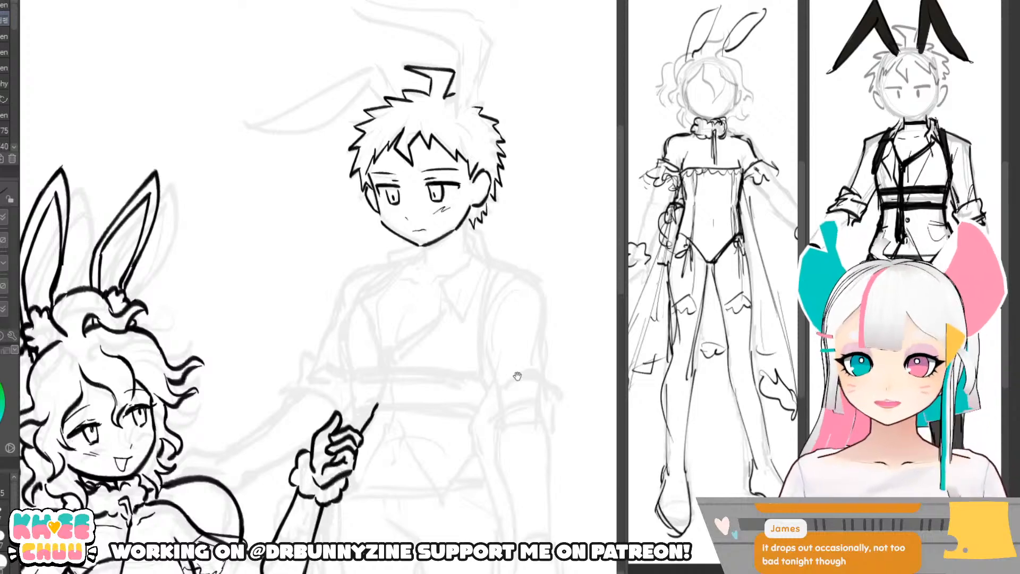
{"action": "scroll", "coordinate": [526, 370], "scroll_direction": "up", "scroll_amount": 1}
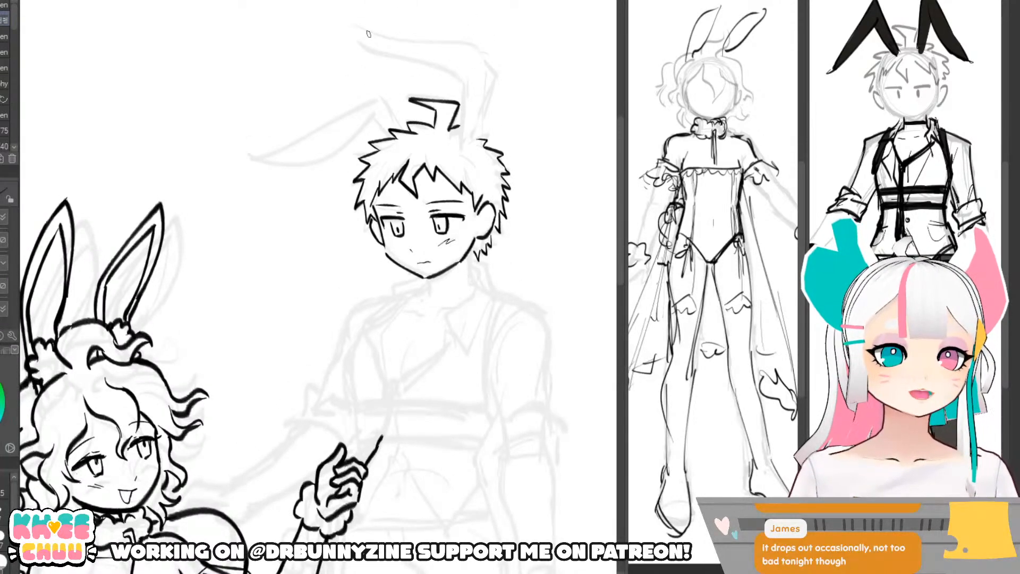
{"action": "left_click_drag", "start_coordinate": [351, 24], "coordinate": [465, 81]}
{"action": "key", "text": "ctrl+z"}
{"action": "left_click_drag", "start_coordinate": [348, 22], "coordinate": [465, 80]}
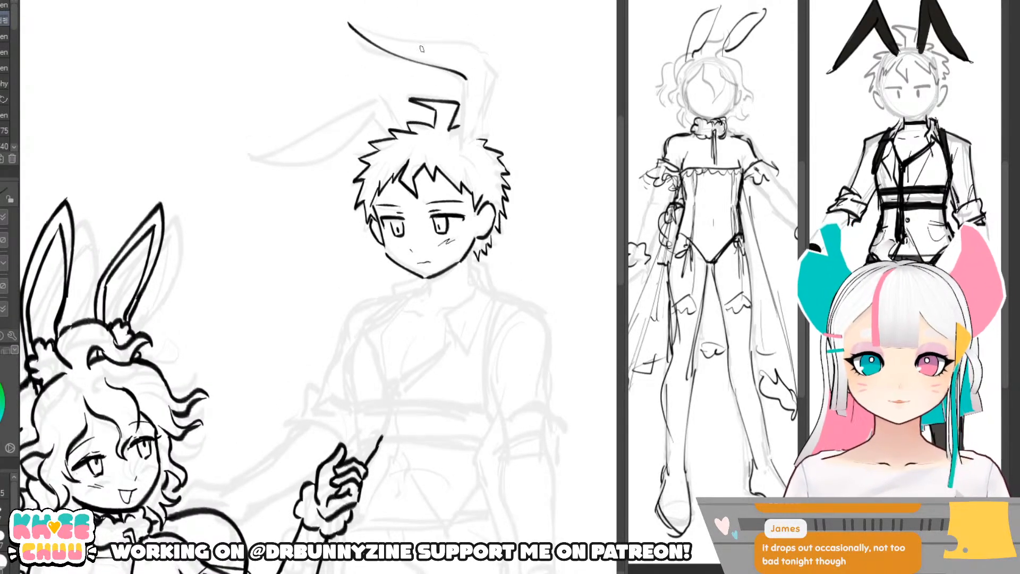
{"action": "left_click_drag", "start_coordinate": [351, 23], "coordinate": [467, 49]}
{"action": "key", "text": "ctrl+z"}
{"action": "mouse_move", "coordinate": [348, 22]}
{"action": "left_mouse_down"}
{"action": "mouse_move", "coordinate": [481, 62]}
{"action": "mouse_move", "coordinate": [494, 78]}
{"action": "mouse_move", "coordinate": [465, 146]}
{"action": "left_mouse_up"}
{"action": "key", "text": "ctrl+z"}
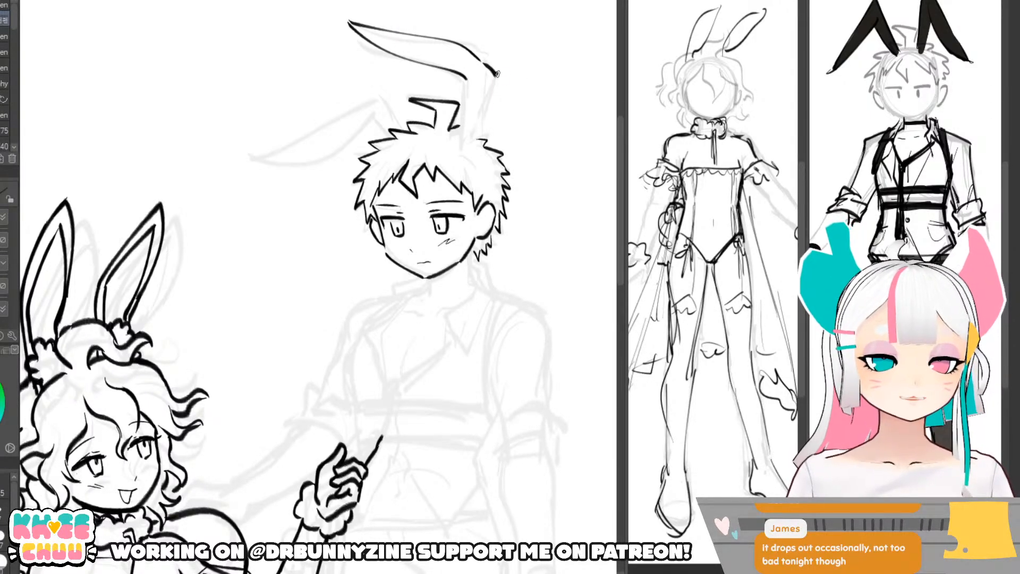
- Ink both sides of the folded bunny ear's stem from the bend down to the hair
{"action": "left_click_drag", "start_coordinate": [498, 73], "coordinate": [470, 148]}
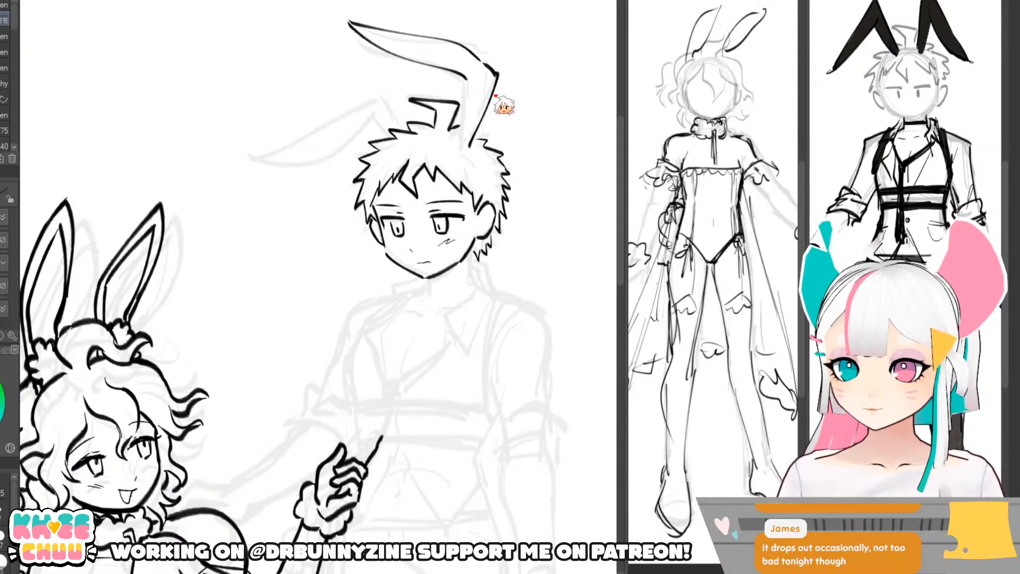
{"action": "key", "text": "ctrl+z"}
{"action": "left_click_drag", "start_coordinate": [496, 73], "coordinate": [468, 148]}
{"action": "mouse_move", "coordinate": [466, 76]}
{"action": "left_mouse_down"}
{"action": "mouse_move", "coordinate": [460, 144]}
{"action": "mouse_move", "coordinate": [464, 96]}
{"action": "mouse_move", "coordinate": [458, 143]}
{"action": "mouse_move", "coordinate": [521, 141]}
{"action": "mouse_move", "coordinate": [528, 168]}
{"action": "mouse_move", "coordinate": [311, 172]}
{"action": "left_mouse_up"}
{"action": "key", "text": "ctrl+z"}
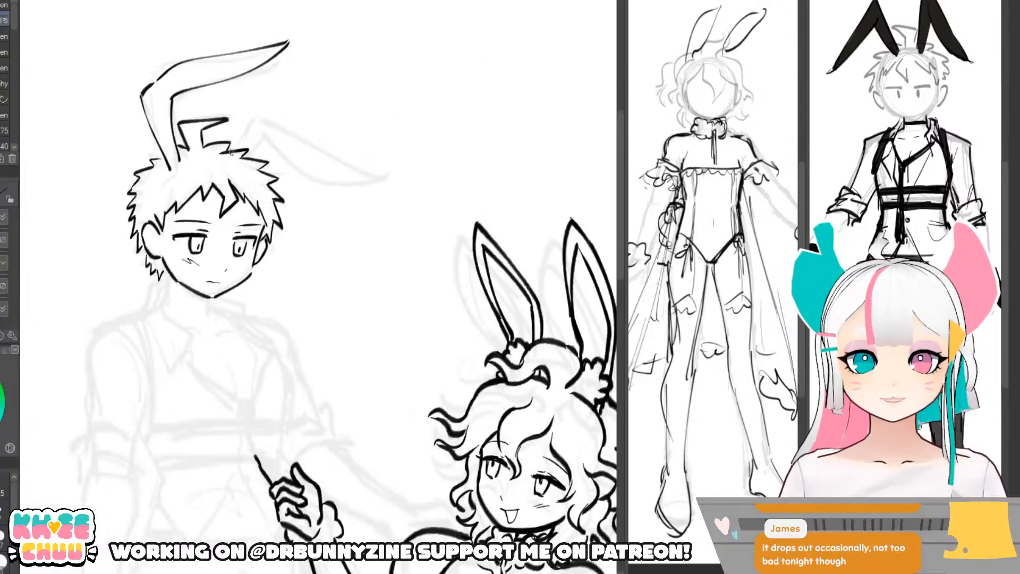
- Ink the outer edge of the drooping bunny ear from the hair over its bend to the tip
{"action": "mouse_move", "coordinate": [232, 151]}
{"action": "left_mouse_down"}
{"action": "mouse_move", "coordinate": [257, 110]}
{"action": "mouse_move", "coordinate": [332, 153]}
{"action": "left_mouse_up"}
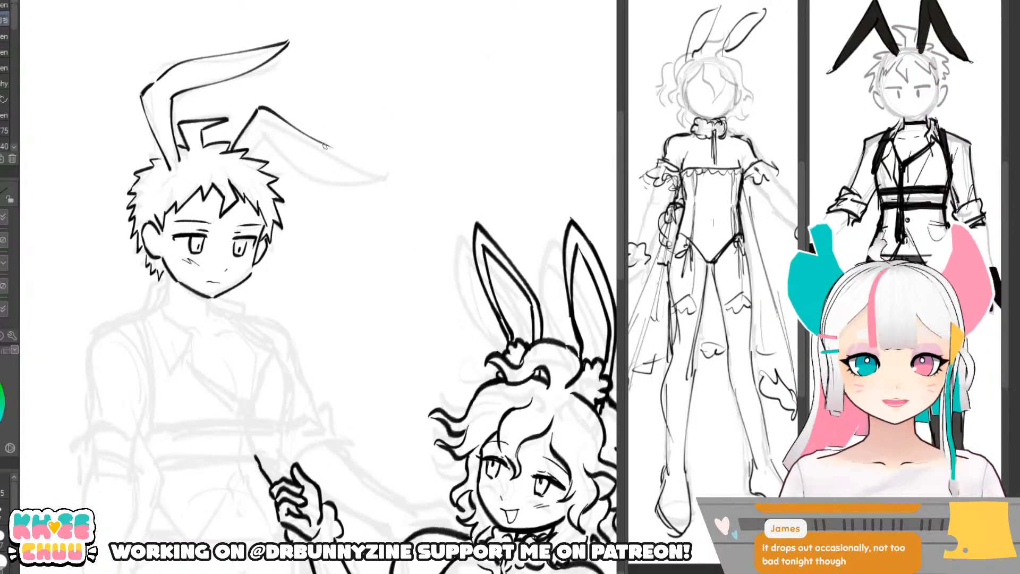
{"action": "key", "text": "ctrl+z"}
{"action": "mouse_move", "coordinate": [259, 108]}
{"action": "left_mouse_down"}
{"action": "mouse_move", "coordinate": [384, 168]}
{"action": "mouse_move", "coordinate": [301, 158]}
{"action": "left_mouse_up"}
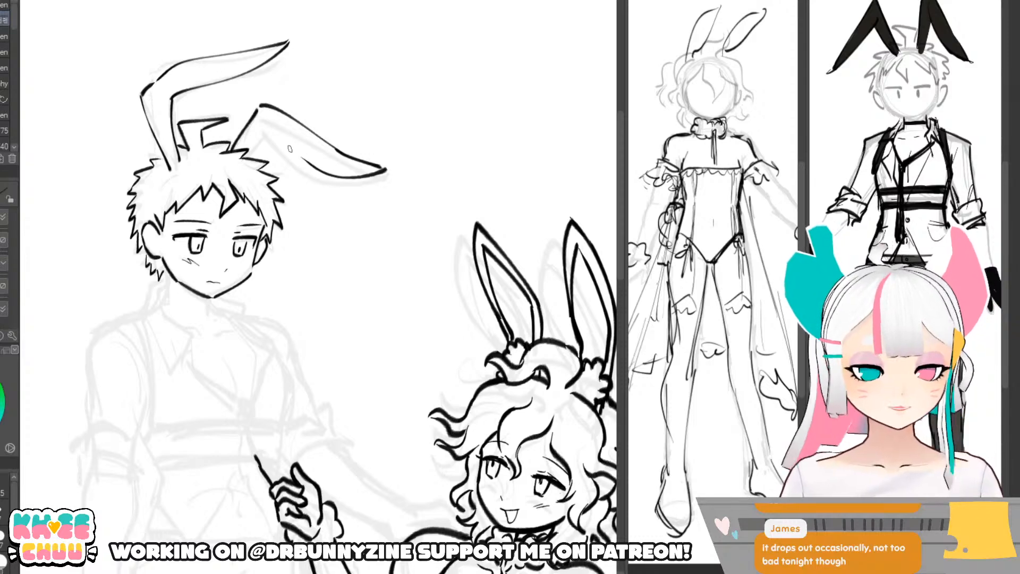
- Ink the inner edge of the drooping bunny ear and close its base at the hair
{"action": "left_click_drag", "start_coordinate": [270, 118], "coordinate": [321, 171]}
{"action": "key", "text": "ctrl+z"}
{"action": "mouse_move", "coordinate": [265, 124]}
{"action": "left_mouse_down"}
{"action": "mouse_move", "coordinate": [303, 160]}
{"action": "mouse_move", "coordinate": [289, 142]}
{"action": "left_mouse_up"}
{"action": "key", "text": "ctrl+z"}
{"action": "key", "text": "ctrl+z"}
{"action": "mouse_move", "coordinate": [268, 125]}
{"action": "left_mouse_down"}
{"action": "mouse_move", "coordinate": [300, 157]}
{"action": "mouse_move", "coordinate": [244, 152]}
{"action": "mouse_move", "coordinate": [274, 130]}
{"action": "left_mouse_up"}
{"action": "key", "text": "ctrl+z"}
{"action": "key", "text": "ctrl+z"}
{"action": "key", "text": "ctrl+z"}
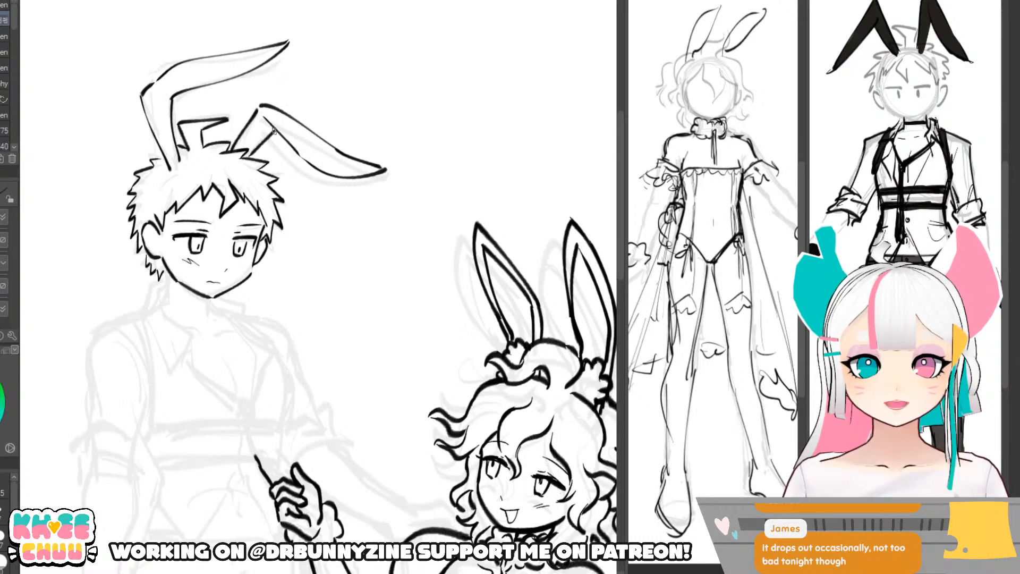
- Mirror the canvas and compare the standing figure's inked head and ears with earlier states of the line art
{"action": "scroll", "coordinate": [298, 128], "scroll_direction": "down", "scroll_amount": 3}
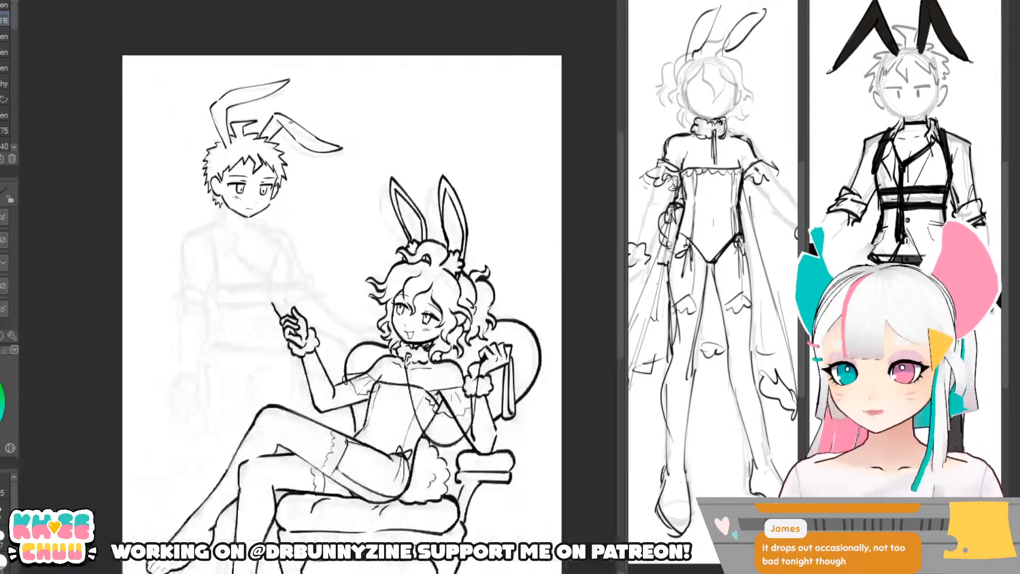
{"action": "key", "text": "h"}
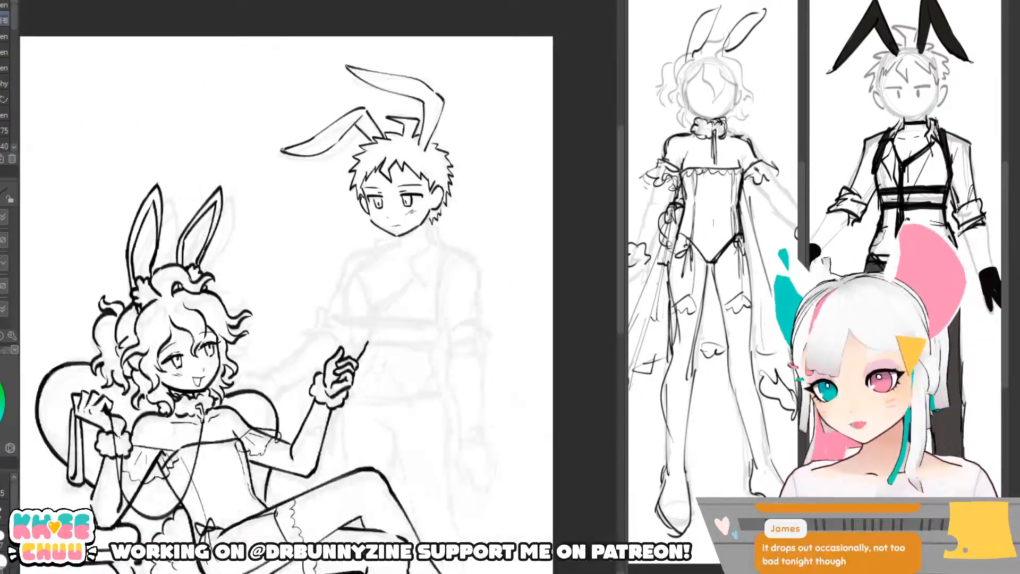
{"action": "scroll", "coordinate": [340, 204], "scroll_direction": "up", "scroll_amount": 4}
{"action": "scroll", "coordinate": [341, 204], "scroll_direction": "down", "scroll_amount": 3}
{"action": "scroll", "coordinate": [341, 204], "scroll_direction": "up", "scroll_amount": 2}
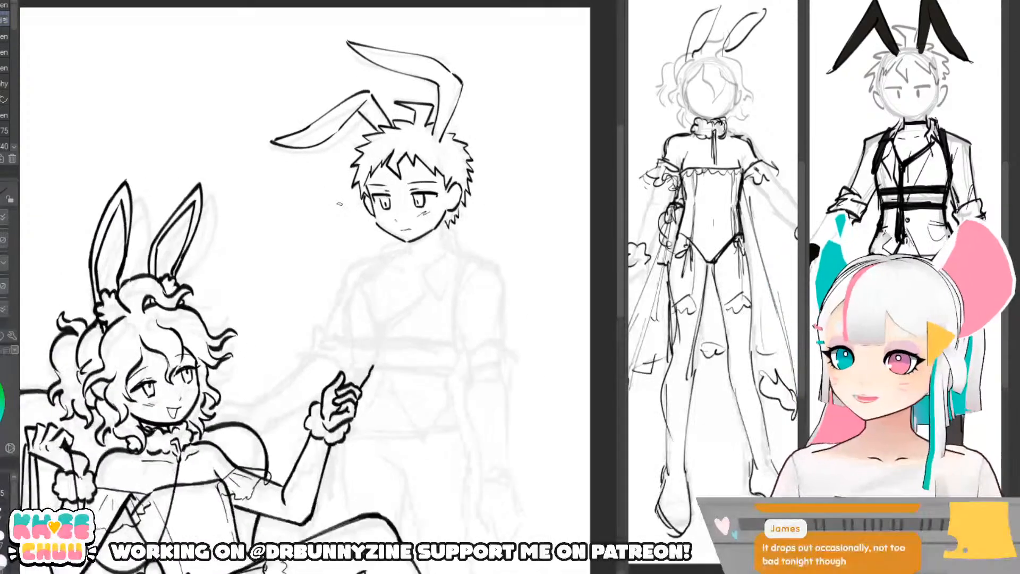
{"action": "key", "text": "ctrl+z"}
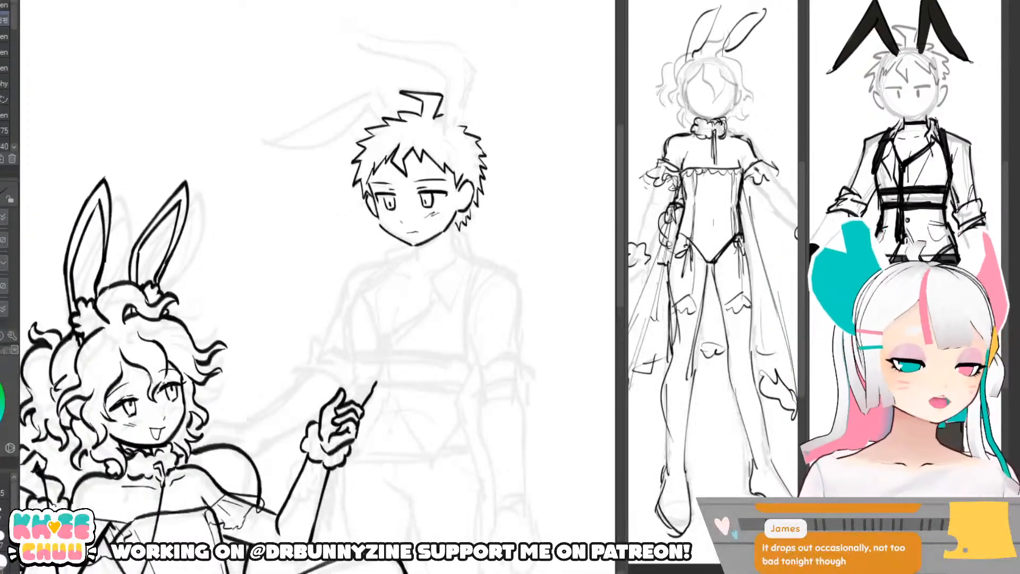
{"action": "key", "text": "ctrl+y"}
{"action": "key", "text": "ctrl+z"}
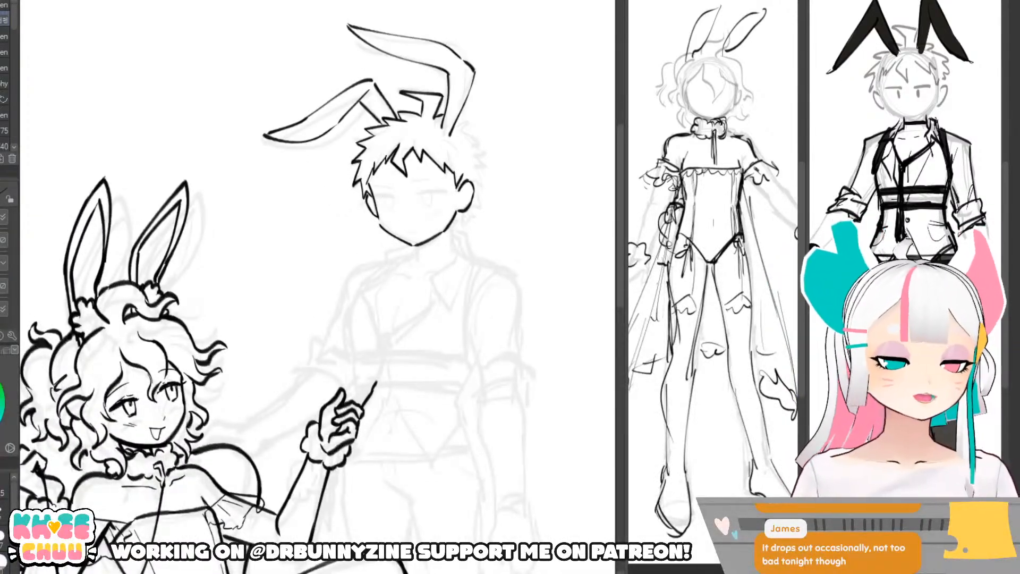
{"action": "key", "text": "ctrl+y"}
{"action": "key", "text": "ctrl+z"}
{"action": "key", "text": "ctrl+y"}
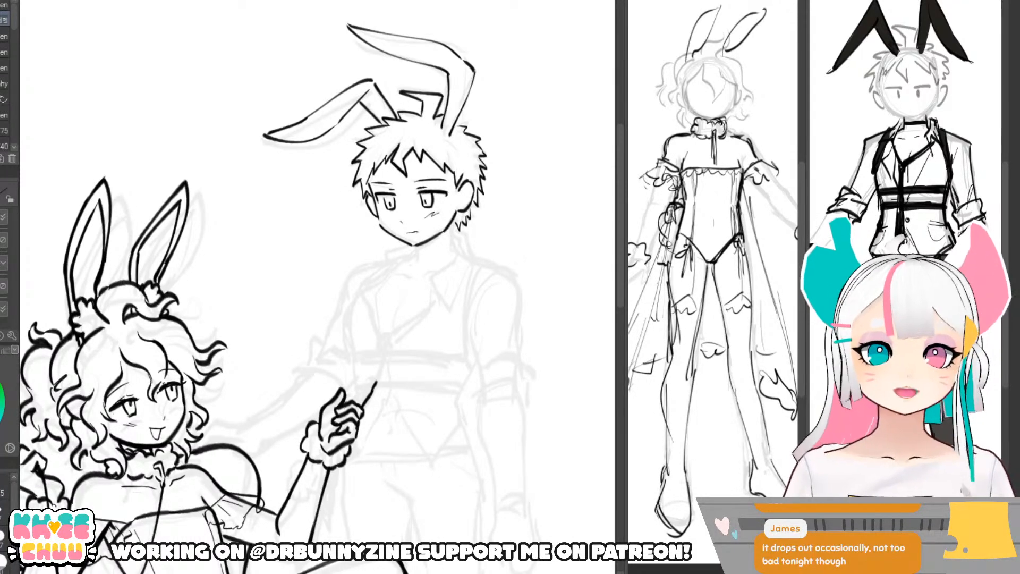
- Rotate the standing figure's head and ears line art slightly counterclockwise to adjust the head tilt
{"action": "key", "text": "ctrl+t"}
{"action": "left_click_drag", "start_coordinate": [518, 46], "coordinate": [507, 39]}
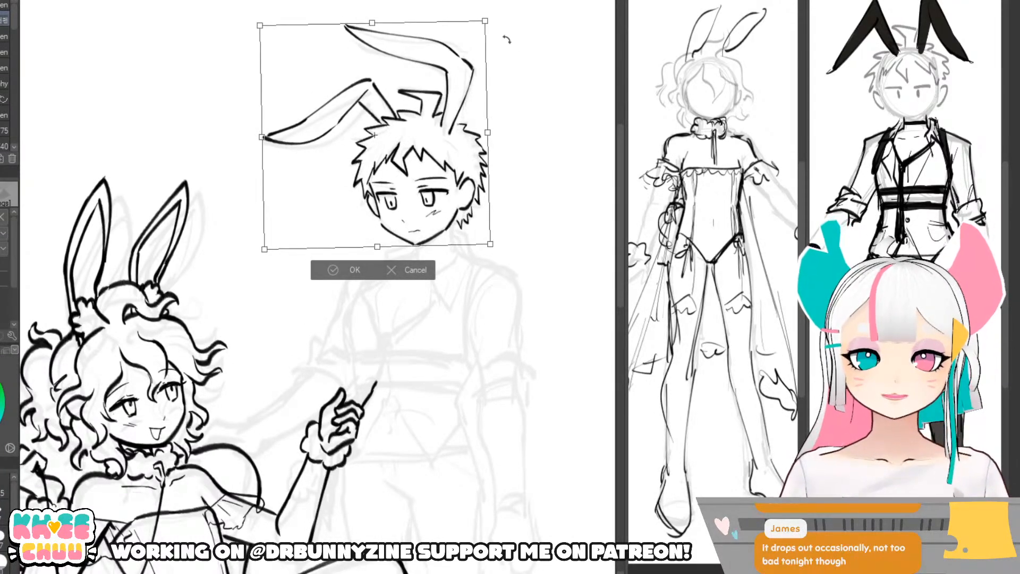
{"action": "left_click", "coordinate": [353, 272]}
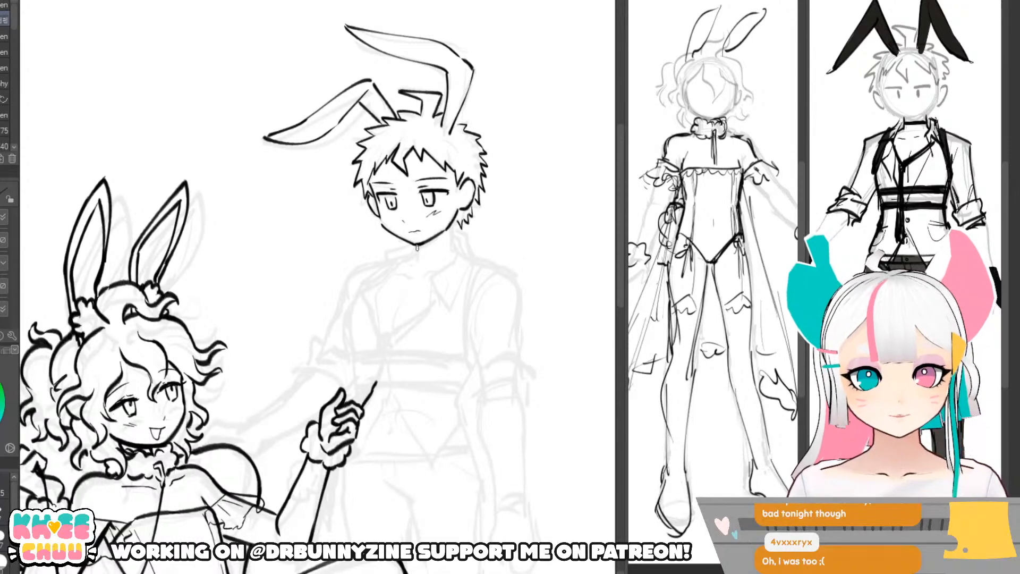
- Ink both sides of the standing figure's neck and the inner edge of the shirt collar beneath the ear
{"action": "left_click_drag", "start_coordinate": [418, 245], "coordinate": [416, 269]}
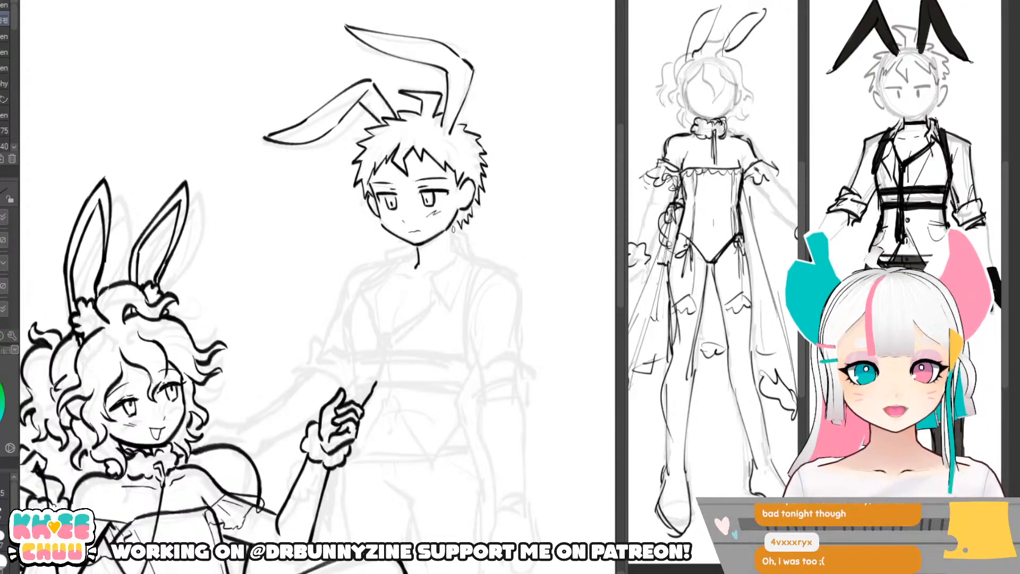
{"action": "left_click_drag", "start_coordinate": [453, 223], "coordinate": [453, 245]}
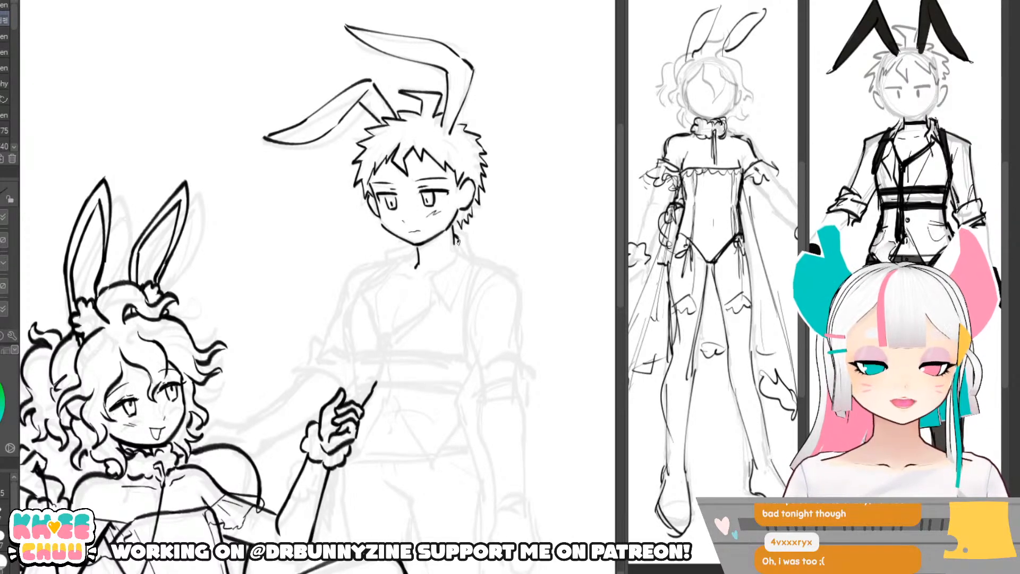
{"action": "left_click_drag", "start_coordinate": [456, 242], "coordinate": [433, 296]}
{"action": "key", "text": "ctrl+z"}
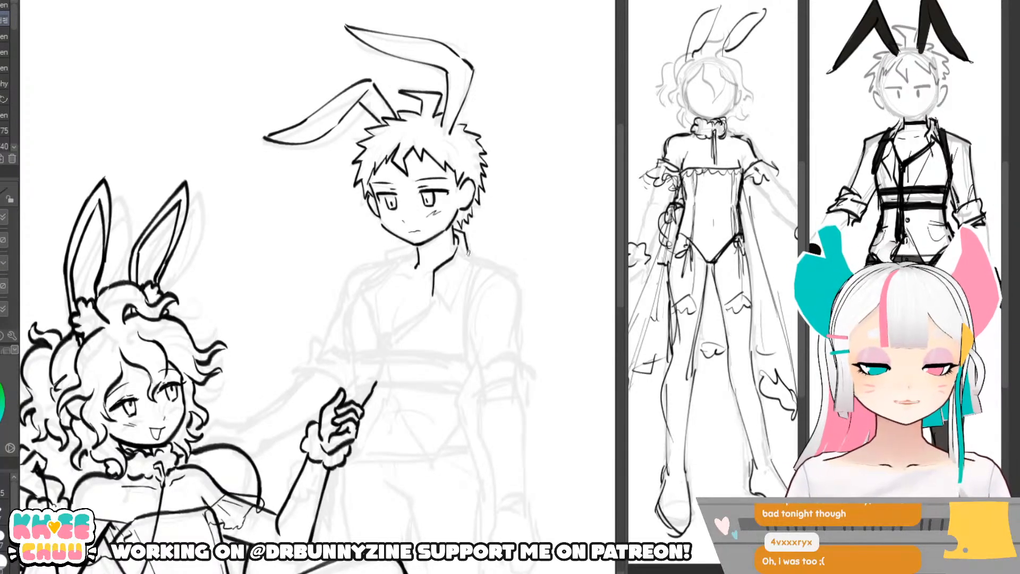
- Ink the pointed flaps of the open shirt collar on both sides of the neck
{"action": "mouse_move", "coordinate": [469, 257]}
{"action": "left_mouse_down"}
{"action": "mouse_move", "coordinate": [456, 300]}
{"action": "mouse_move", "coordinate": [438, 272]}
{"action": "mouse_move", "coordinate": [385, 253]}
{"action": "mouse_move", "coordinate": [371, 271]}
{"action": "mouse_move", "coordinate": [408, 260]}
{"action": "mouse_move", "coordinate": [393, 274]}
{"action": "left_mouse_up"}
{"action": "key", "text": "ctrl+z"}
{"action": "key", "text": "ctrl+z"}
{"action": "key", "text": "ctrl+z"}
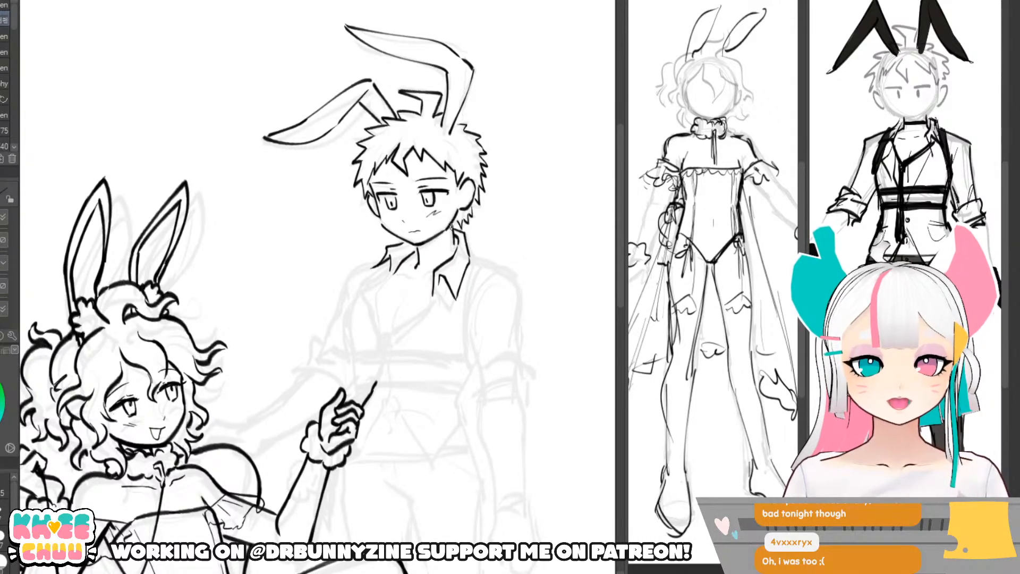
{"action": "left_click_drag", "start_coordinate": [452, 224], "coordinate": [457, 248]}
{"action": "key", "text": "ctrl+z"}
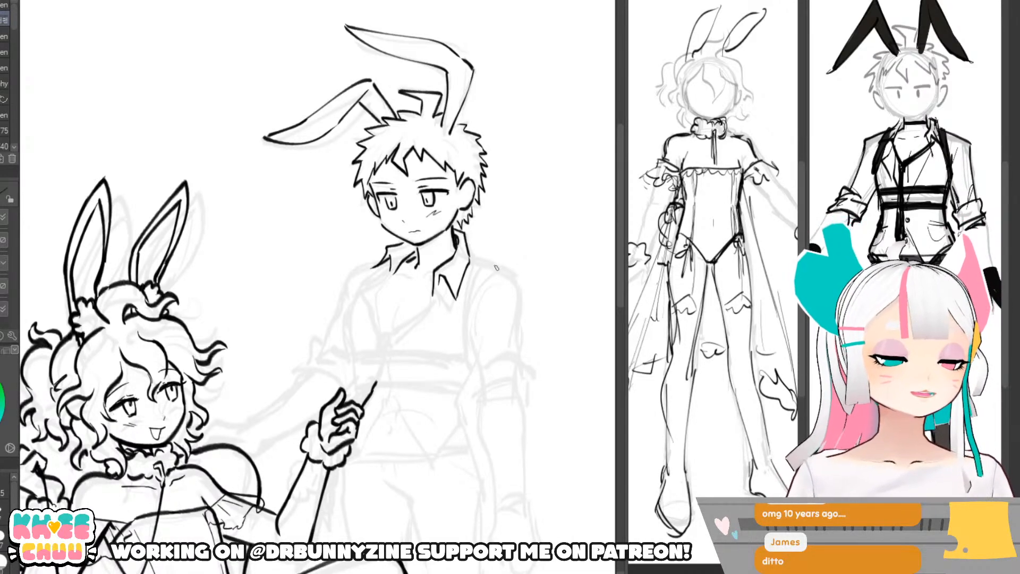
- Ink the armhole seam, shoulder line and outer upper sleeve of the standing figure's lowered arm
{"action": "mouse_move", "coordinate": [473, 260]}
{"action": "left_mouse_down"}
{"action": "mouse_move", "coordinate": [503, 272]}
{"action": "mouse_move", "coordinate": [476, 342]}
{"action": "left_mouse_up"}
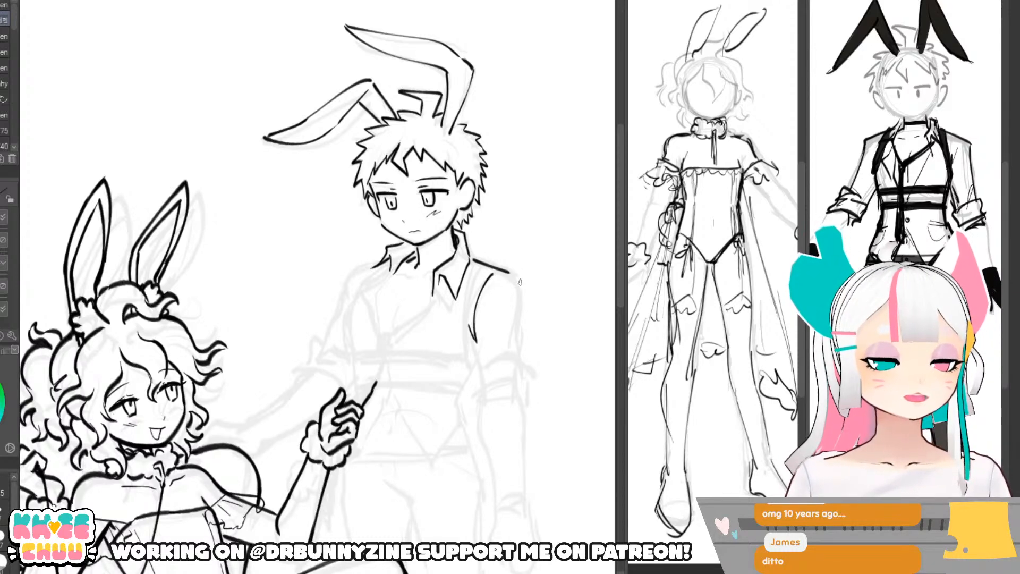
{"action": "mouse_move", "coordinate": [512, 274]}
{"action": "left_mouse_down"}
{"action": "mouse_move", "coordinate": [526, 312]}
{"action": "mouse_move", "coordinate": [522, 351]}
{"action": "mouse_move", "coordinate": [543, 298]}
{"action": "left_mouse_up"}
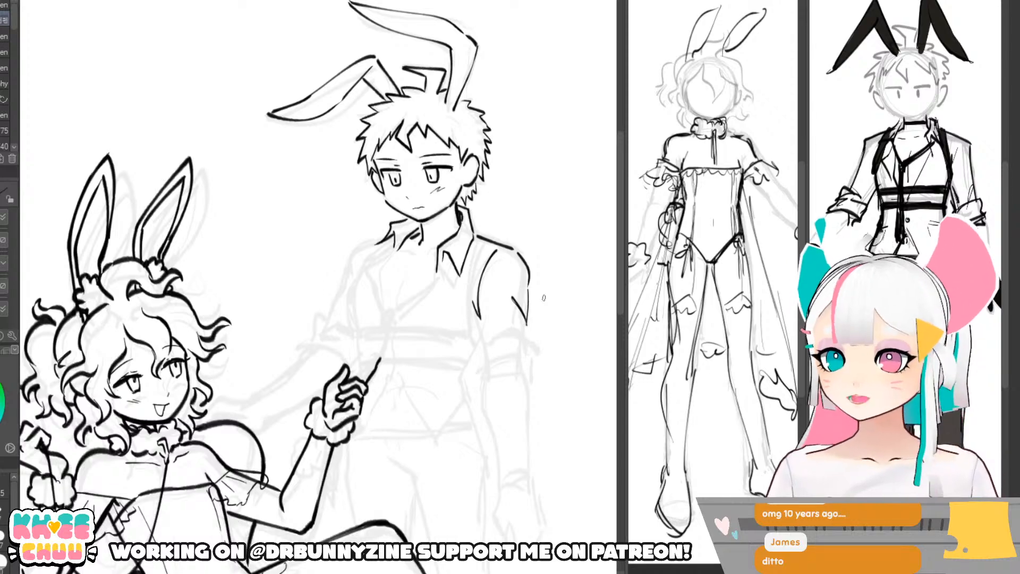
{"action": "scroll", "coordinate": [330, 303], "scroll_direction": "down", "scroll_amount": 6}
{"action": "mouse_move", "coordinate": [362, 381]}
{"action": "left_mouse_down"}
{"action": "mouse_move", "coordinate": [312, 241]}
{"action": "mouse_move", "coordinate": [349, 271]}
{"action": "left_mouse_up"}
{"action": "scroll", "coordinate": [349, 271], "scroll_direction": "up", "scroll_amount": 5}
{"action": "mouse_move", "coordinate": [441, 234]}
{"action": "left_mouse_down"}
{"action": "mouse_move", "coordinate": [455, 273]}
{"action": "mouse_move", "coordinate": [477, 269]}
{"action": "left_mouse_up"}
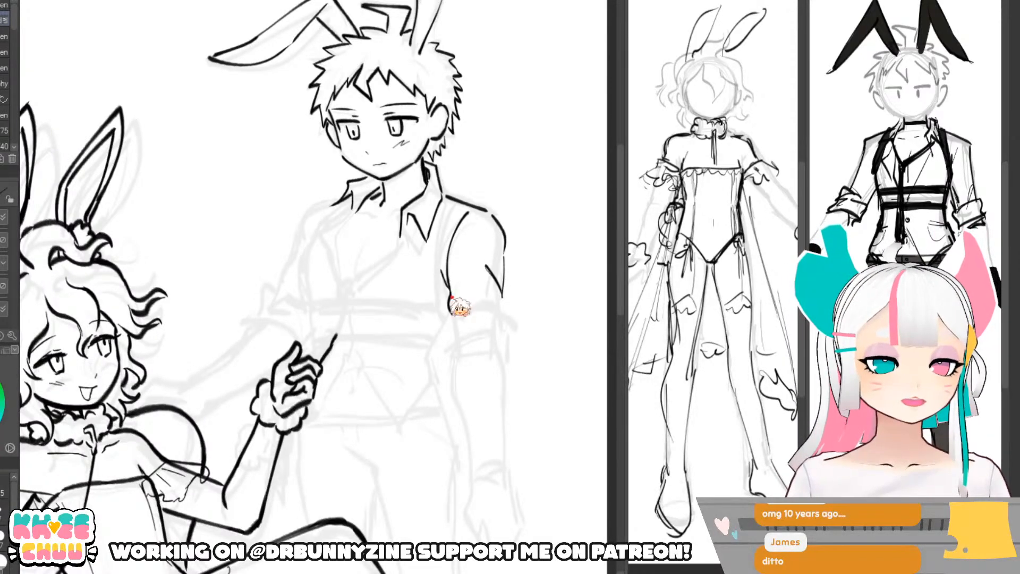
- Extend the inner and outer edges of the lowered arm's sleeve down to the rolled cuff
{"action": "left_click_drag", "start_coordinate": [448, 292], "coordinate": [452, 322]}
{"action": "key", "text": "ctrl+z"}
{"action": "left_click_drag", "start_coordinate": [450, 288], "coordinate": [455, 324]}
{"action": "key", "text": "ctrl+z"}
{"action": "left_click_drag", "start_coordinate": [448, 288], "coordinate": [456, 322]}
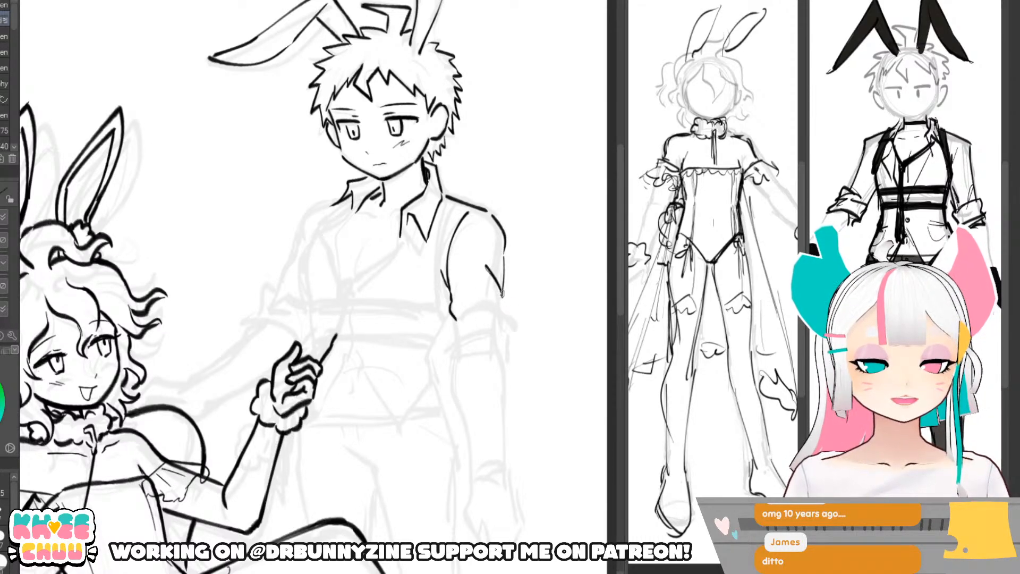
{"action": "key", "text": "e"}
{"action": "key", "text": "p"}
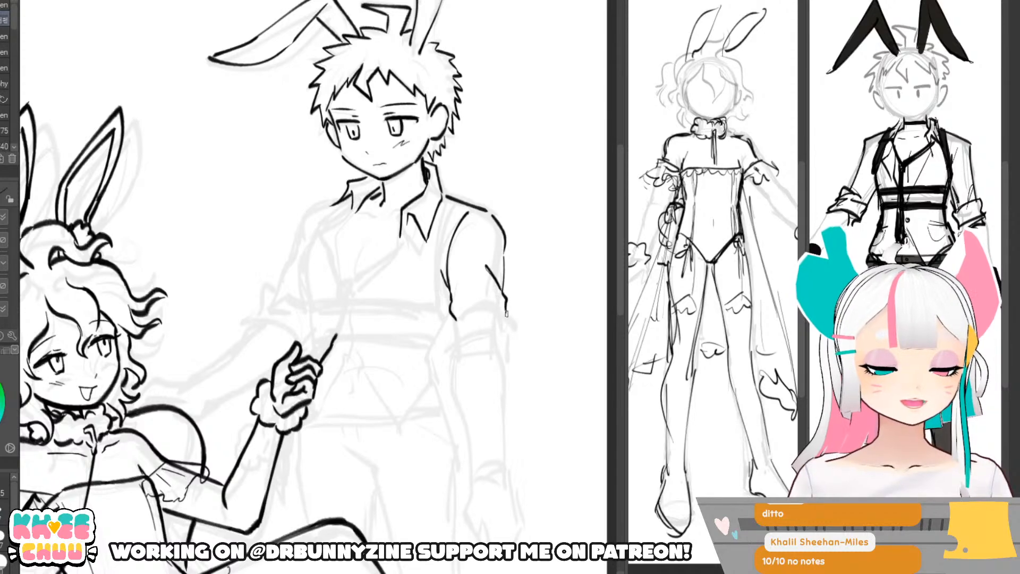
{"action": "left_click_drag", "start_coordinate": [503, 293], "coordinate": [508, 318]}
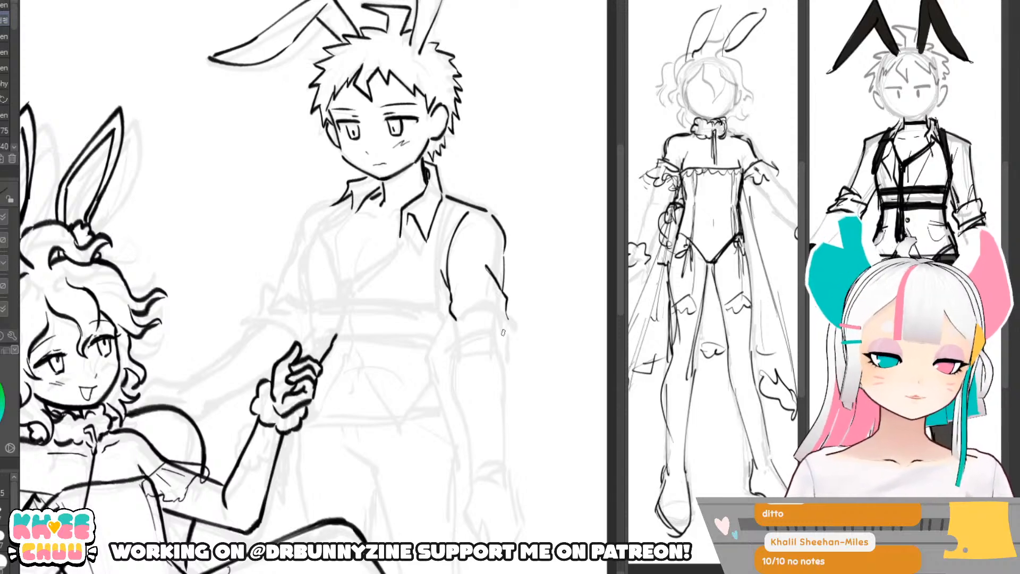
- Ink the rolled sleeve cuff with its fold lines on the lowered arm and clean up its outer edge
{"action": "mouse_move", "coordinate": [452, 323]}
{"action": "left_mouse_down"}
{"action": "mouse_move", "coordinate": [507, 315]}
{"action": "mouse_move", "coordinate": [516, 322]}
{"action": "mouse_move", "coordinate": [509, 354]}
{"action": "left_mouse_up"}
{"action": "key", "text": "ctrl+z"}
{"action": "mouse_move", "coordinate": [451, 342]}
{"action": "left_mouse_down"}
{"action": "mouse_move", "coordinate": [490, 326]}
{"action": "mouse_move", "coordinate": [454, 355]}
{"action": "mouse_move", "coordinate": [498, 348]}
{"action": "mouse_move", "coordinate": [512, 359]}
{"action": "mouse_move", "coordinate": [509, 338]}
{"action": "left_mouse_up"}
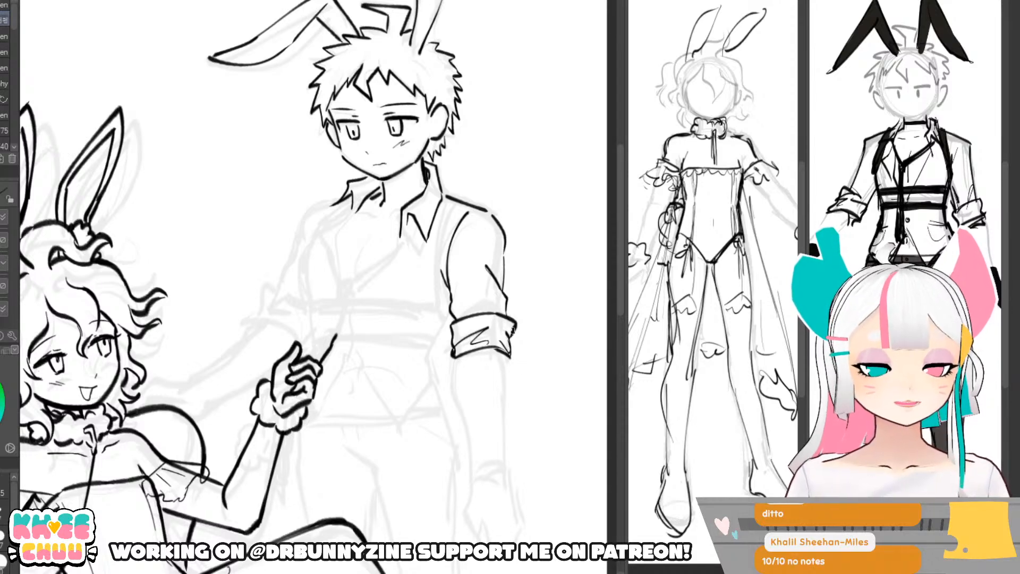
{"action": "key", "text": "e"}
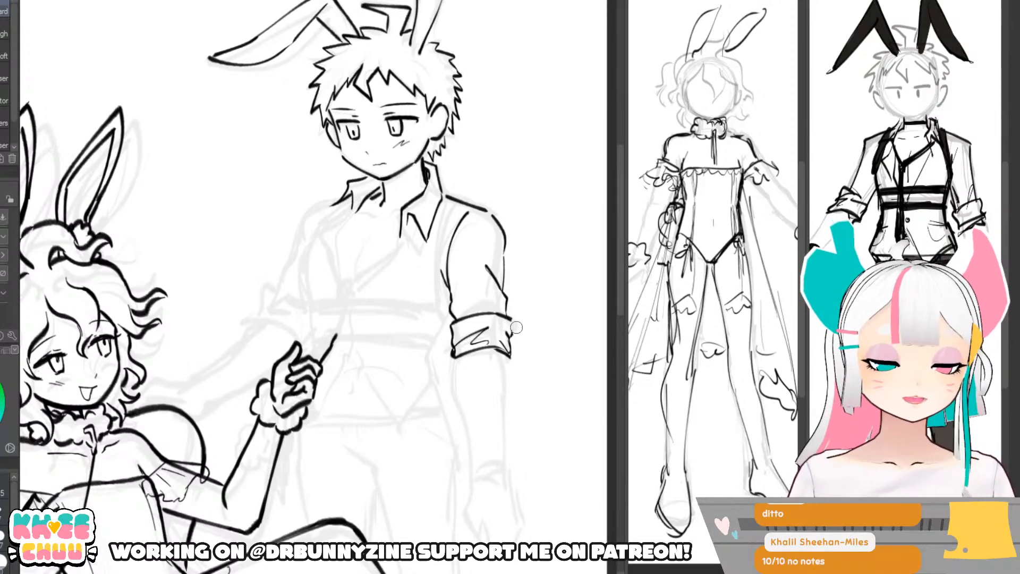
{"action": "key", "text": "p"}
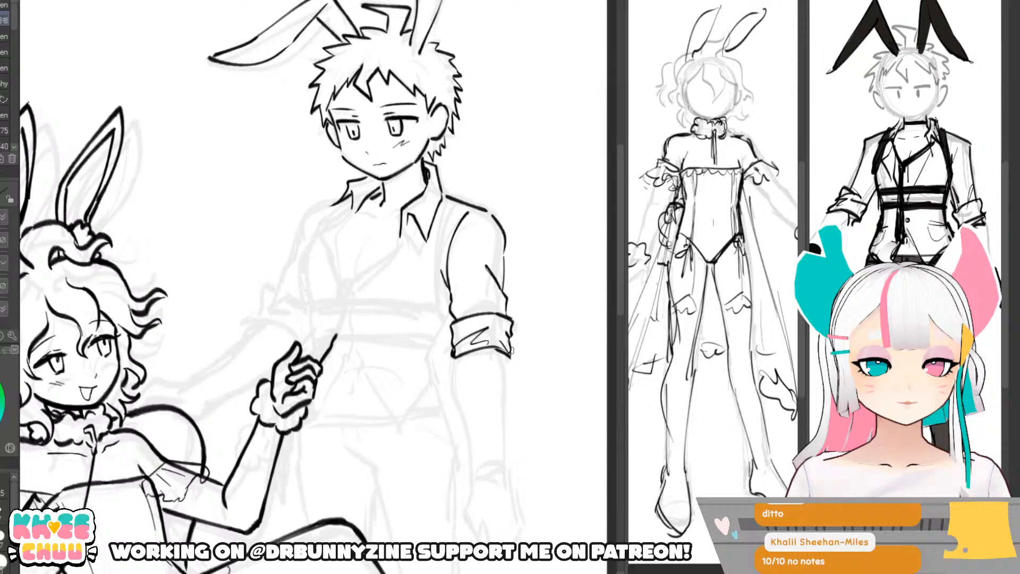
- Ink the torso's edge on the side facing the seated figure, from the shoulder down to the raised hand
{"action": "scroll", "coordinate": [349, 222], "scroll_direction": "down", "scroll_amount": 2}
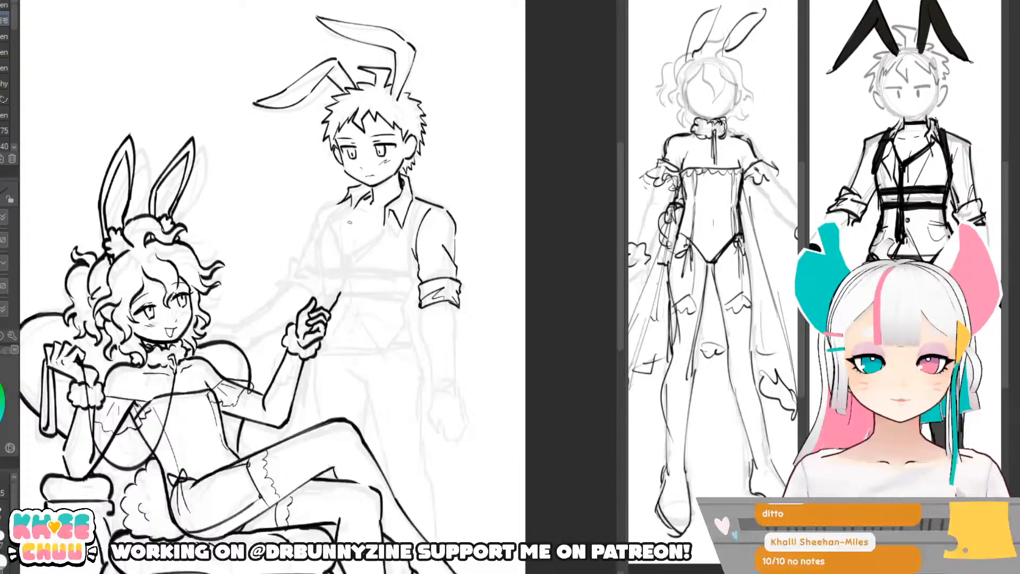
{"action": "scroll", "coordinate": [350, 223], "scroll_direction": "up", "scroll_amount": 2}
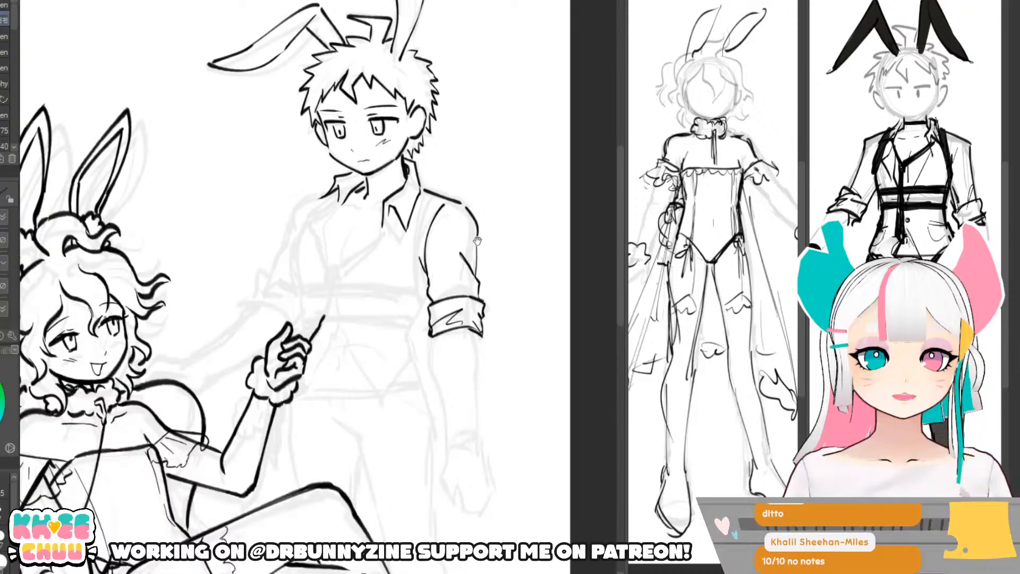
{"action": "left_click_drag", "start_coordinate": [478, 241], "coordinate": [481, 256]}
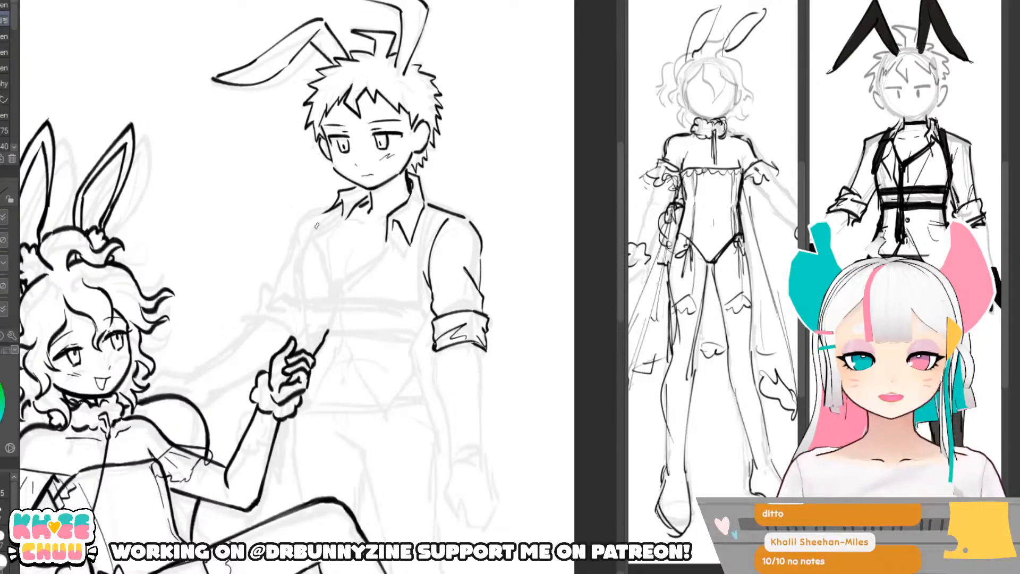
{"action": "left_click_drag", "start_coordinate": [317, 225], "coordinate": [300, 285]}
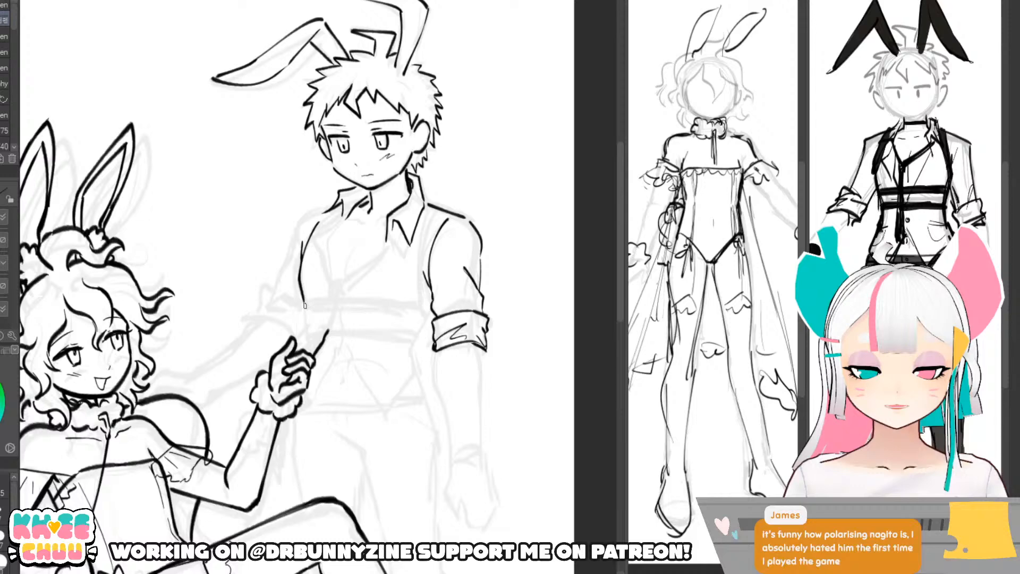
{"action": "left_click_drag", "start_coordinate": [305, 306], "coordinate": [309, 333]}
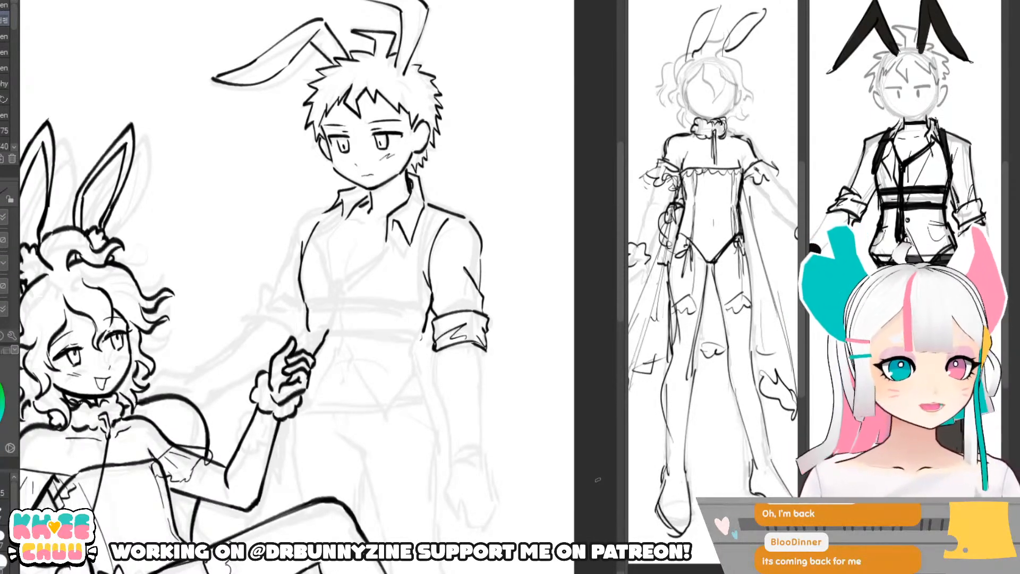
- Flip the canvas back and ink the shirt opening's edge from the collar down the chest, on the seated figure's side
{"action": "left_click_drag", "start_coordinate": [570, 499], "coordinate": [573, 483]}
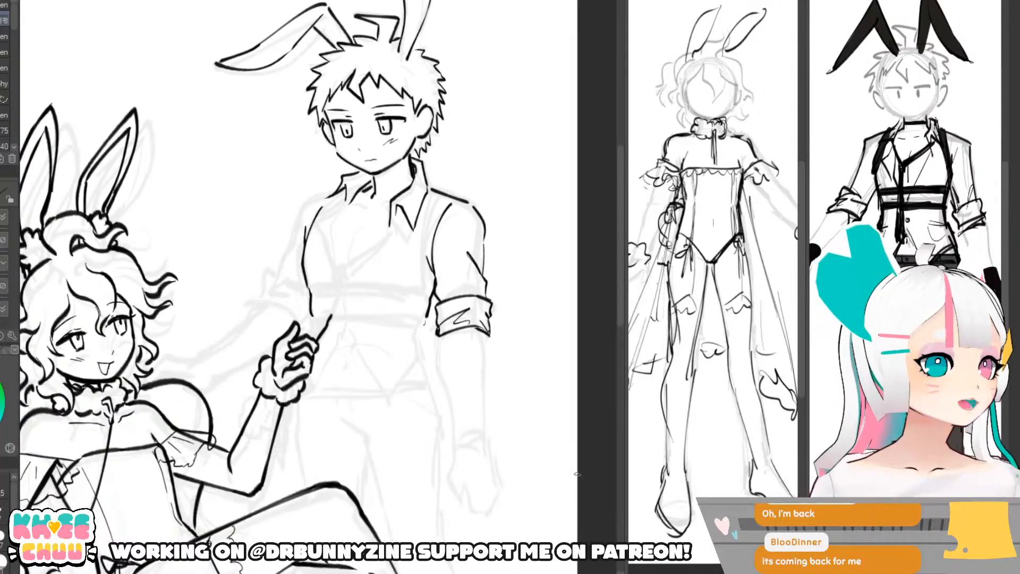
{"action": "scroll", "coordinate": [578, 473], "scroll_direction": "down", "scroll_amount": 3}
{"action": "scroll", "coordinate": [392, 301], "scroll_direction": "up", "scroll_amount": 3}
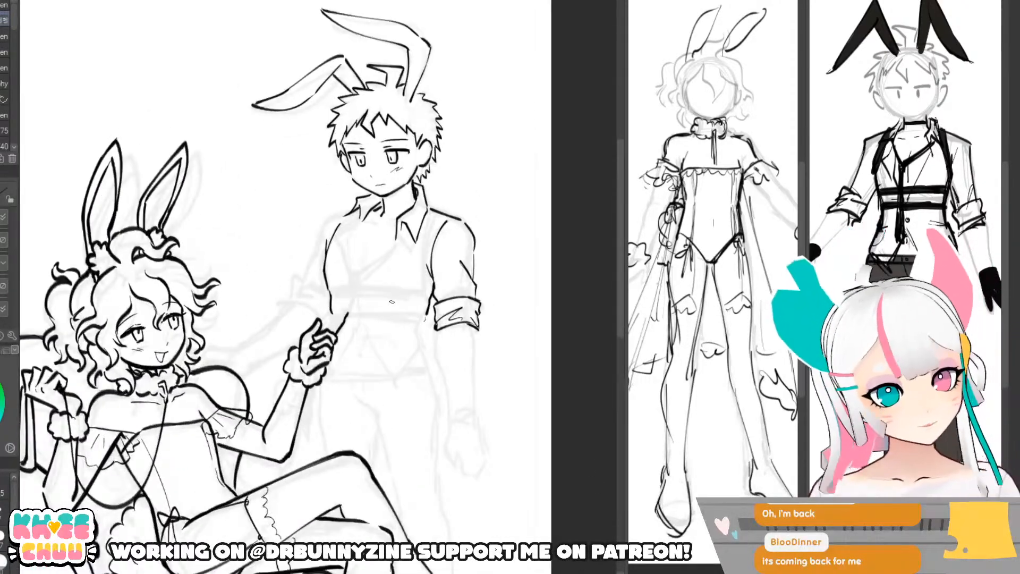
{"action": "key", "text": "h"}
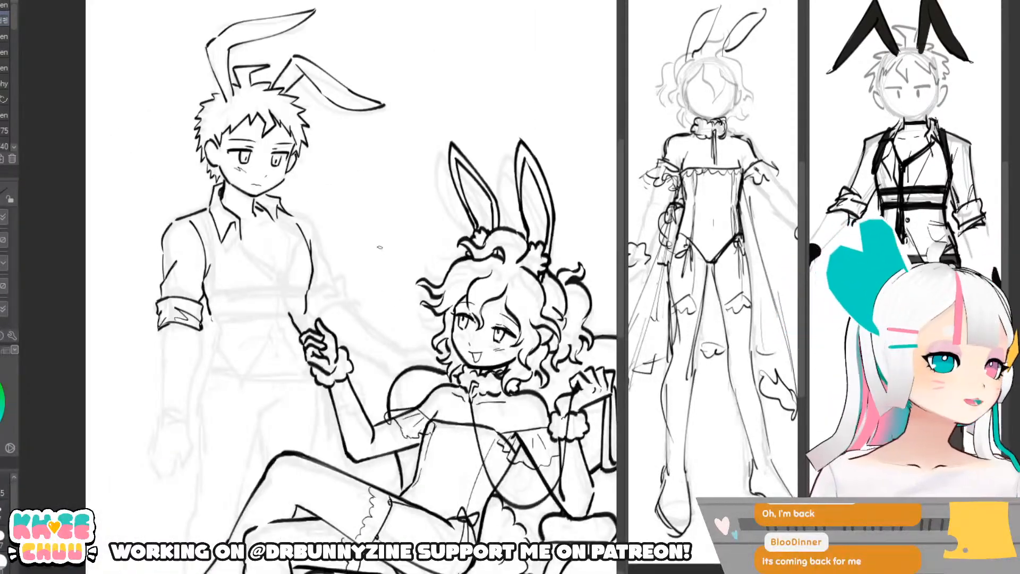
{"action": "left_click_drag", "start_coordinate": [277, 224], "coordinate": [290, 243]}
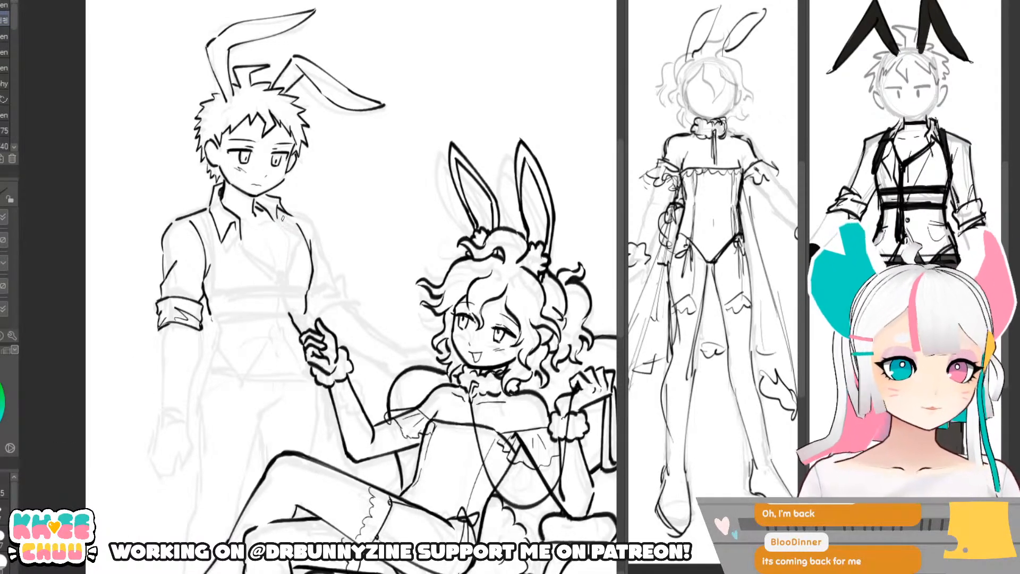
{"action": "key", "text": "e"}
{"action": "mouse_move", "coordinate": [276, 206]}
{"action": "left_mouse_down"}
{"action": "mouse_move", "coordinate": [286, 208]}
{"action": "mouse_move", "coordinate": [287, 224]}
{"action": "mouse_move", "coordinate": [275, 219]}
{"action": "mouse_move", "coordinate": [289, 244]}
{"action": "mouse_move", "coordinate": [288, 277]}
{"action": "left_mouse_up"}
{"action": "key", "text": "p"}
{"action": "key", "text": "ctrl+z"}
{"action": "key", "text": "ctrl+z"}
{"action": "key", "text": "ctrl+z"}
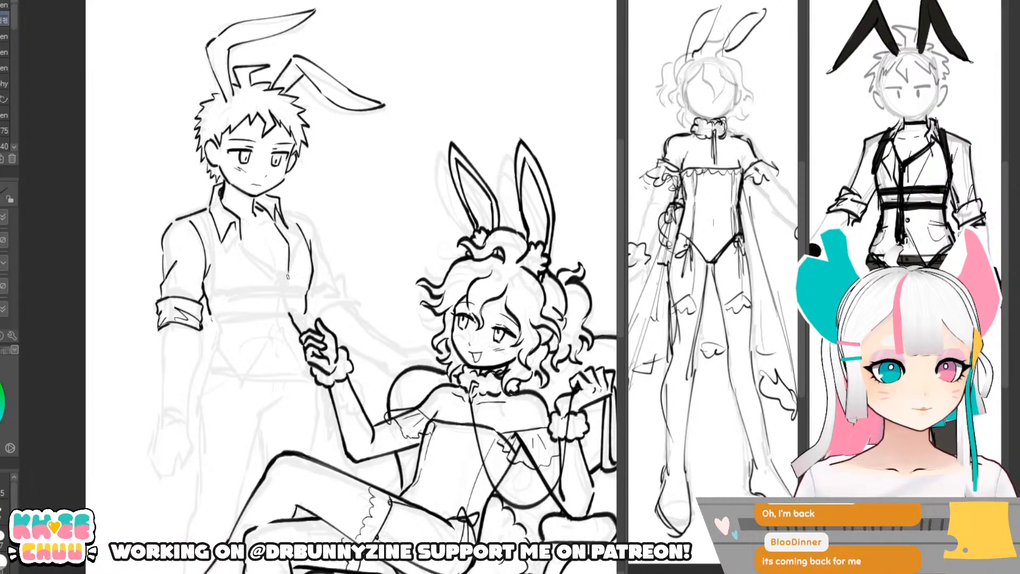
- Redraw the chest opening with angular lapel edges on both sides that meet in a V at mid-chest
{"action": "left_click_drag", "start_coordinate": [281, 229], "coordinate": [299, 239]}
{"action": "left_click_drag", "start_coordinate": [299, 238], "coordinate": [290, 264]}
{"action": "key", "text": "ctrl+z"}
{"action": "key", "text": "ctrl+z"}
{"action": "mouse_move", "coordinate": [280, 226]}
{"action": "left_mouse_down"}
{"action": "mouse_move", "coordinate": [296, 238]}
{"action": "mouse_move", "coordinate": [290, 263]}
{"action": "left_mouse_up"}
{"action": "mouse_move", "coordinate": [241, 242]}
{"action": "left_mouse_down"}
{"action": "mouse_move", "coordinate": [275, 271]}
{"action": "mouse_move", "coordinate": [234, 254]}
{"action": "mouse_move", "coordinate": [258, 262]}
{"action": "left_mouse_up"}
{"action": "key", "text": "ctrl+z"}
{"action": "key", "text": "ctrl+z"}
{"action": "key", "text": "ctrl+z"}
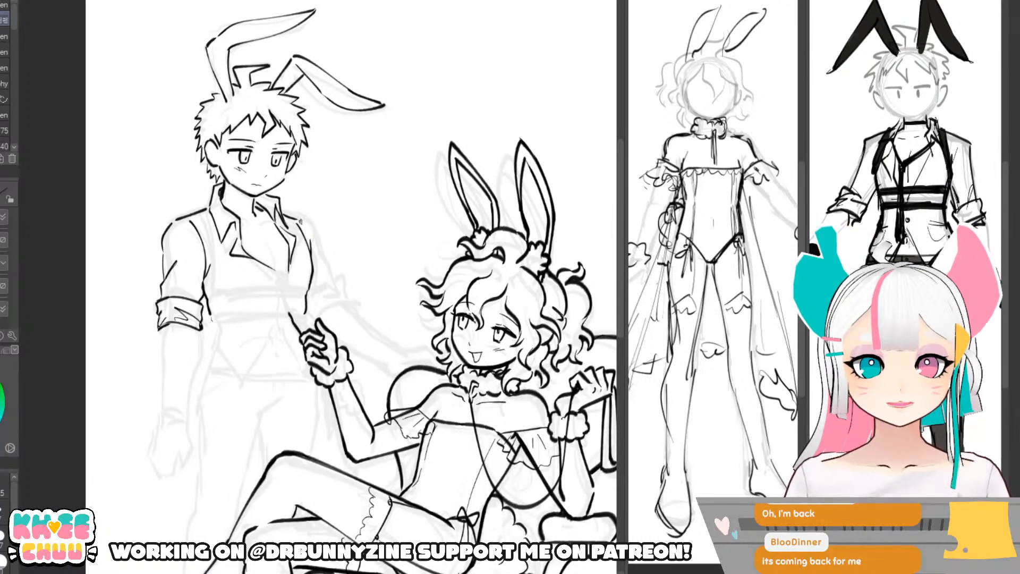
- Ink the shoulder and upper sleeve of the standing figure's arm that reaches toward the seated figure
{"action": "left_click_drag", "start_coordinate": [304, 221], "coordinate": [326, 256]}
{"action": "key", "text": "ctrl+z"}
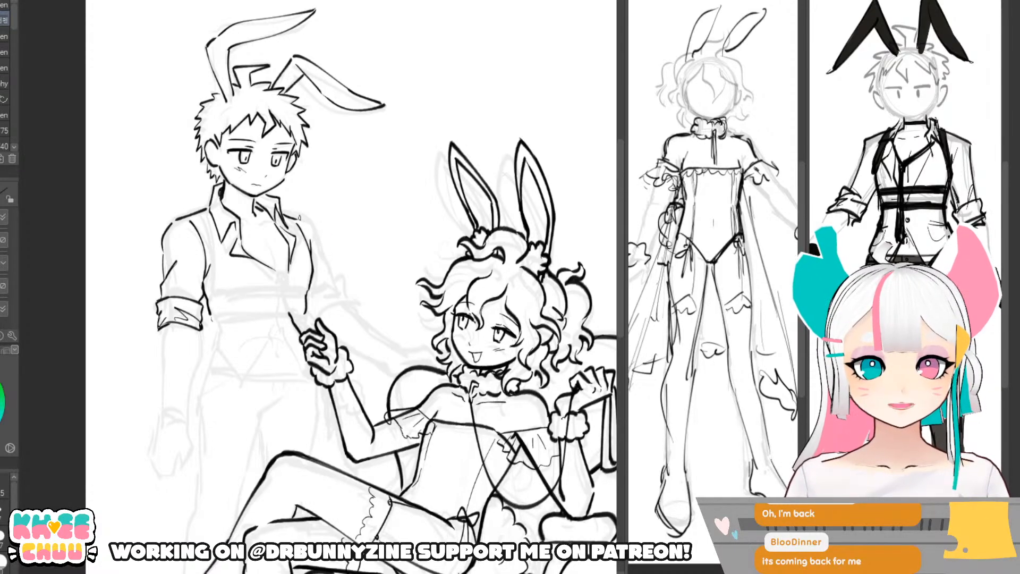
{"action": "mouse_move", "coordinate": [301, 218]}
{"action": "left_mouse_down"}
{"action": "mouse_move", "coordinate": [319, 236]}
{"action": "mouse_move", "coordinate": [339, 294]}
{"action": "mouse_move", "coordinate": [322, 280]}
{"action": "mouse_move", "coordinate": [337, 289]}
{"action": "mouse_move", "coordinate": [331, 270]}
{"action": "mouse_move", "coordinate": [339, 290]}
{"action": "mouse_move", "coordinate": [318, 282]}
{"action": "left_mouse_up"}
{"action": "key", "text": "ctrl+z"}
{"action": "key", "text": "ctrl+z"}
{"action": "key", "text": "ctrl+z"}
{"action": "left_click_drag", "start_coordinate": [354, 243], "coordinate": [366, 241]}
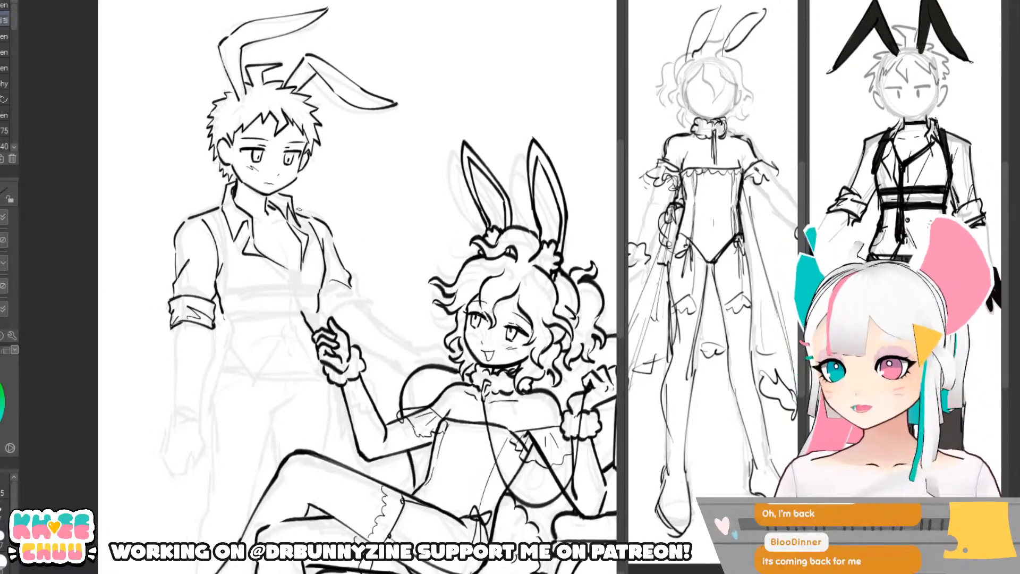
- Flip the canvas, then select the lowered arm's sleeve and rolled cuff and rotate them slightly outward from the torso
{"action": "key", "text": "h"}
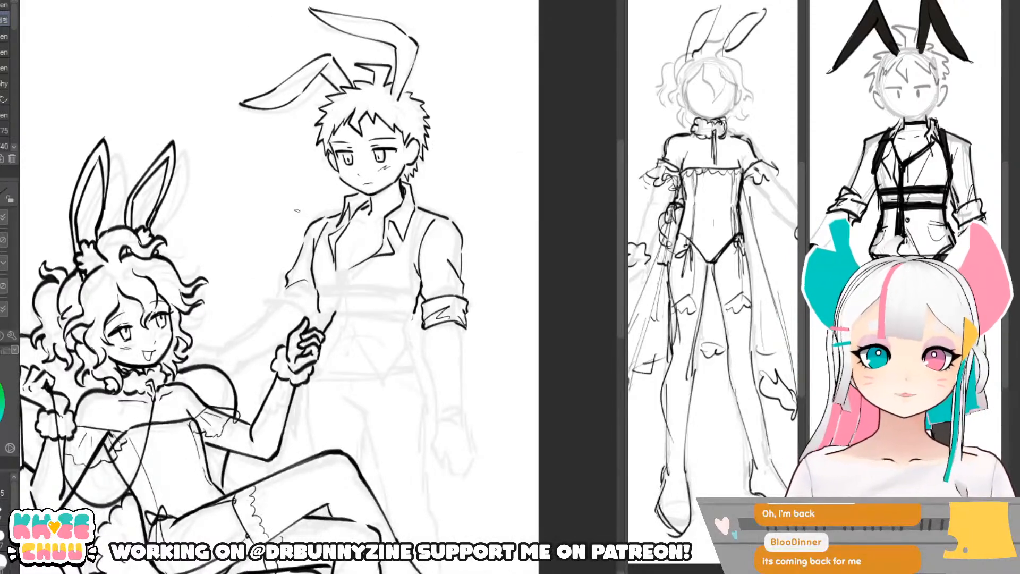
{"action": "key", "text": "m"}
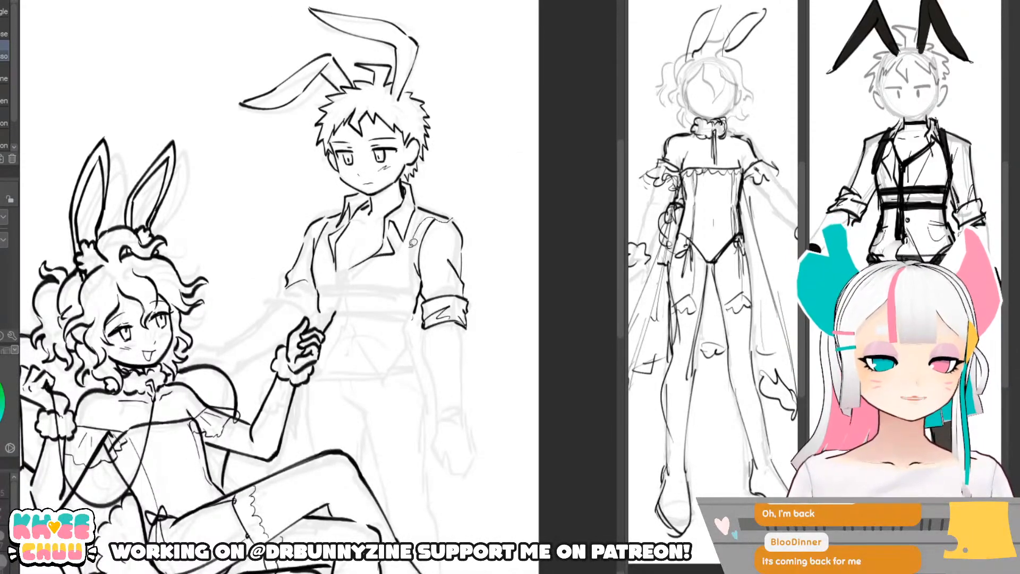
{"action": "mouse_move", "coordinate": [425, 219]}
{"action": "left_mouse_down"}
{"action": "mouse_move", "coordinate": [427, 345]}
{"action": "mouse_move", "coordinate": [497, 291]}
{"action": "mouse_move", "coordinate": [471, 216]}
{"action": "left_mouse_up"}
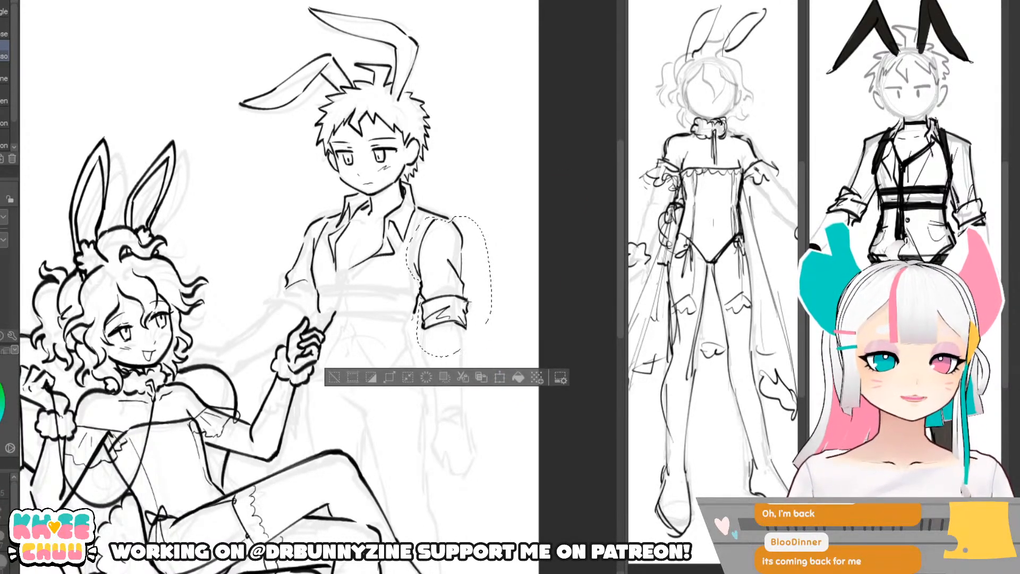
{"action": "left_click", "coordinate": [500, 377]}
{"action": "left_click_drag", "start_coordinate": [458, 358], "coordinate": [469, 356]}
{"action": "left_click", "coordinate": [442, 378]}
{"action": "key", "text": "ctrl+d"}
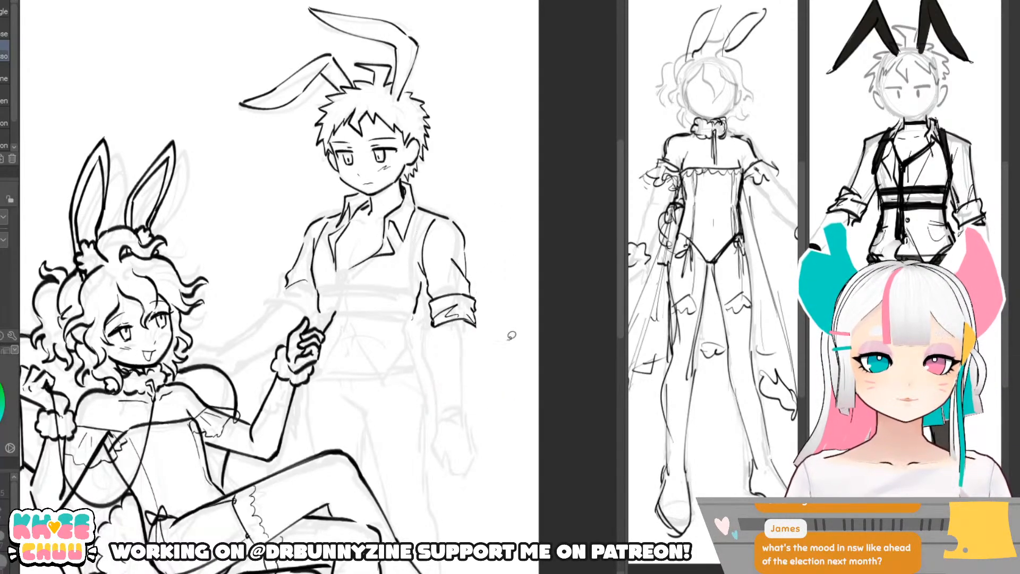
- Select the short line beside the torso next to the rolled cuff and shift it closer to the sleeve
{"action": "mouse_move", "coordinate": [424, 286]}
{"action": "left_mouse_down"}
{"action": "mouse_move", "coordinate": [411, 277]}
{"action": "mouse_move", "coordinate": [407, 322]}
{"action": "mouse_move", "coordinate": [427, 298]}
{"action": "left_mouse_up"}
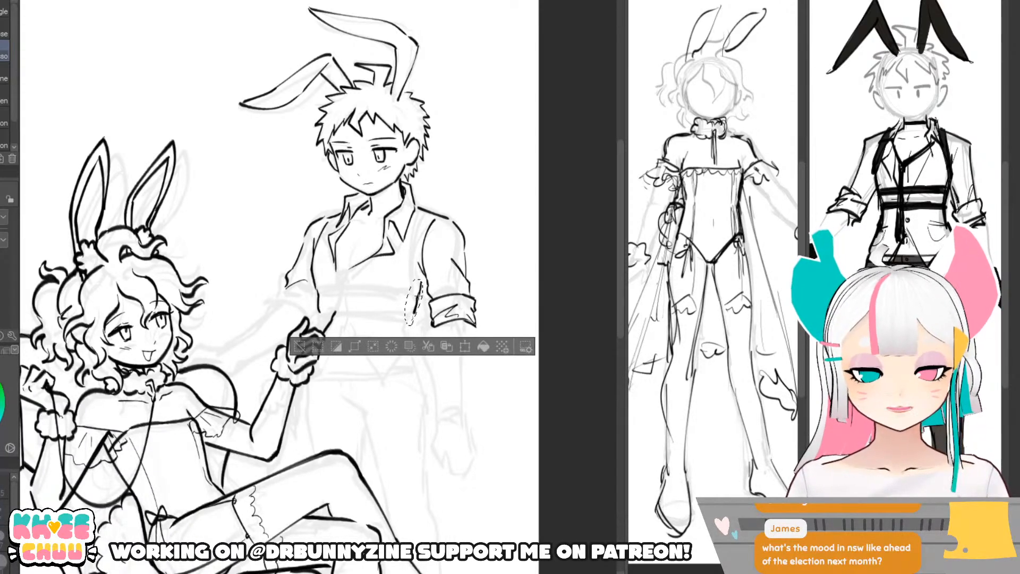
{"action": "left_click_drag", "start_coordinate": [424, 300], "coordinate": [417, 319]}
{"action": "key", "text": "ctrl+d"}
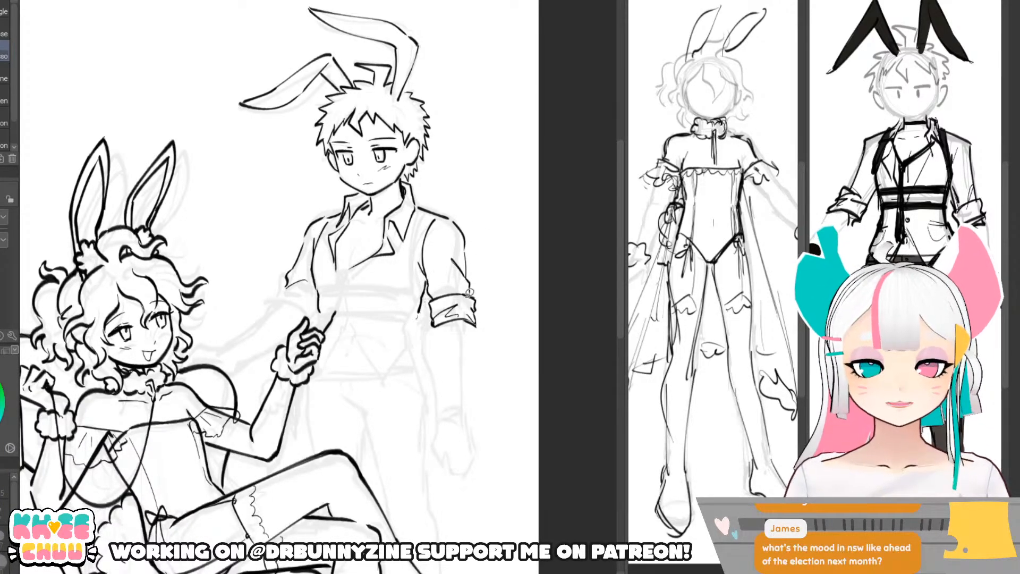
- Squash the standing figure's line art slightly in height, then move the layer up a little
{"action": "key", "text": "p"}
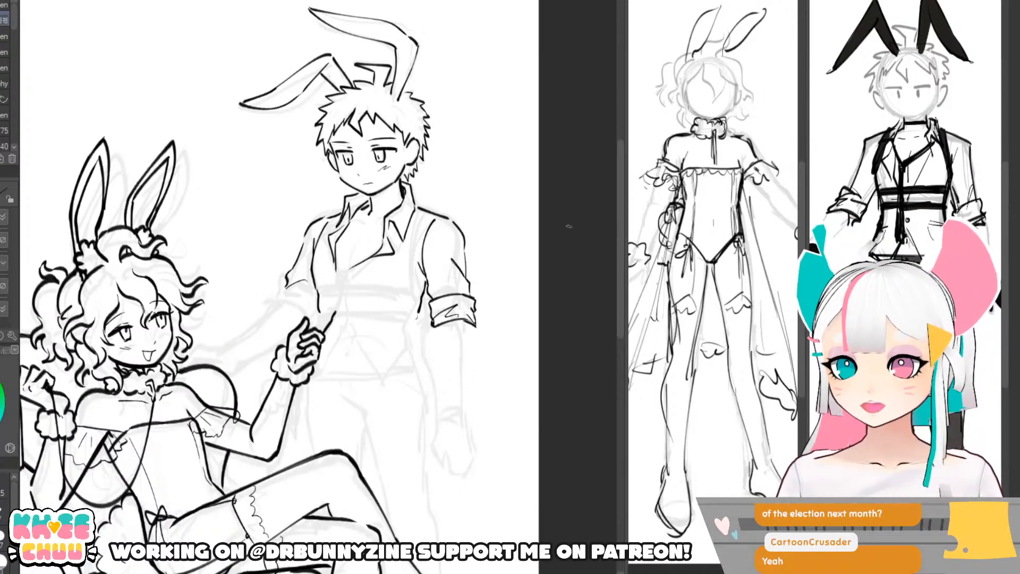
{"action": "left_click_drag", "start_coordinate": [496, 221], "coordinate": [529, 213]}
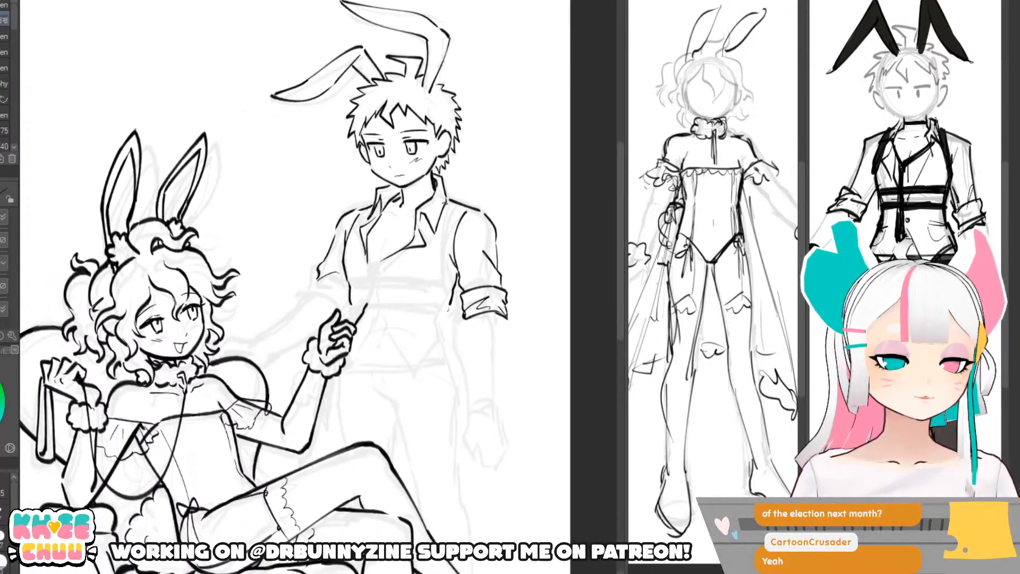
{"action": "scroll", "coordinate": [295, 287], "scroll_direction": "down", "scroll_amount": 5}
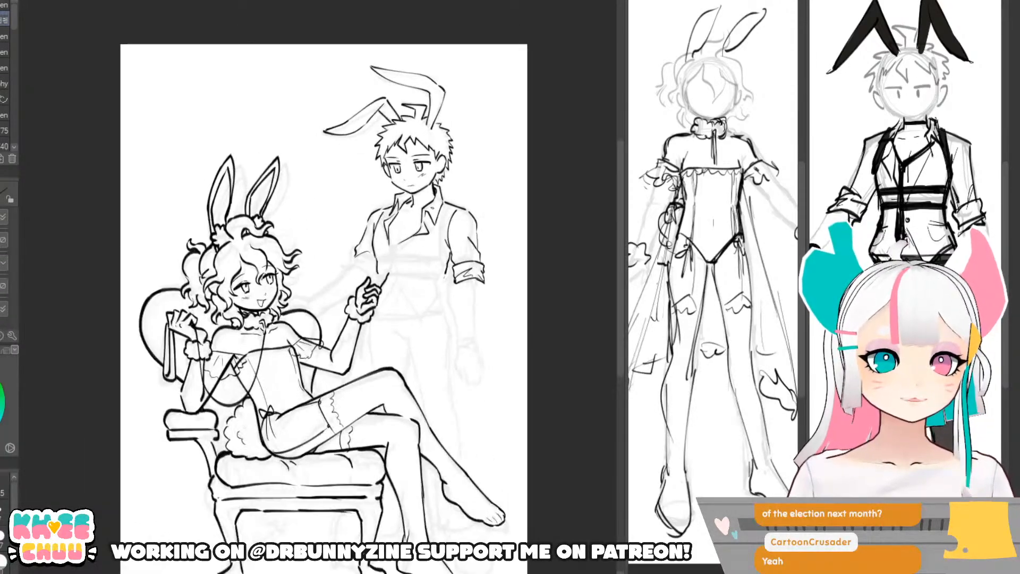
{"action": "scroll", "coordinate": [428, 202], "scroll_direction": "down", "scroll_amount": 3}
{"action": "scroll", "coordinate": [428, 202], "scroll_direction": "up", "scroll_amount": 2}
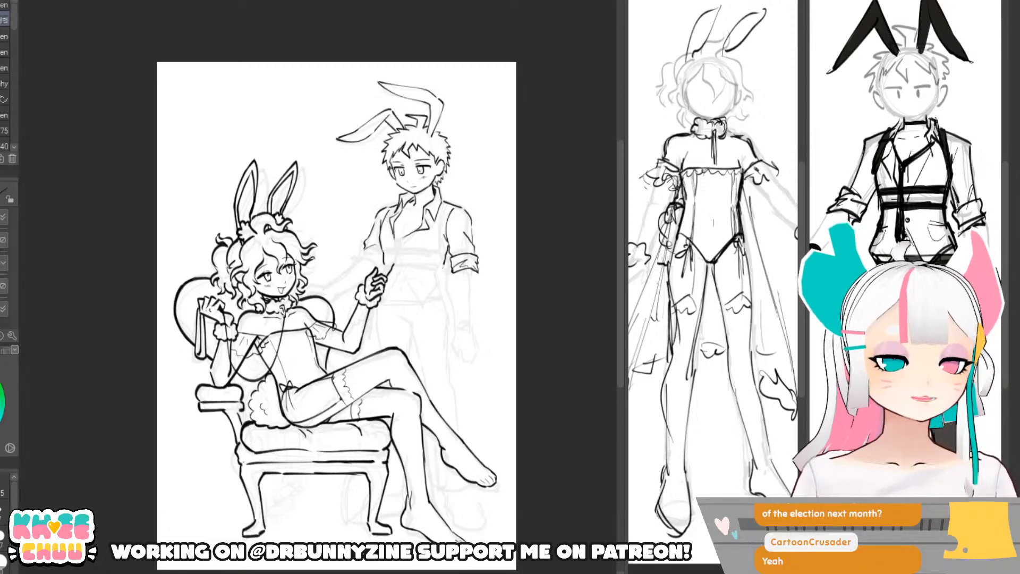
{"action": "scroll", "coordinate": [451, 186], "scroll_direction": "up", "scroll_amount": 1}
{"action": "scroll", "coordinate": [451, 186], "scroll_direction": "up", "scroll_amount": 1}
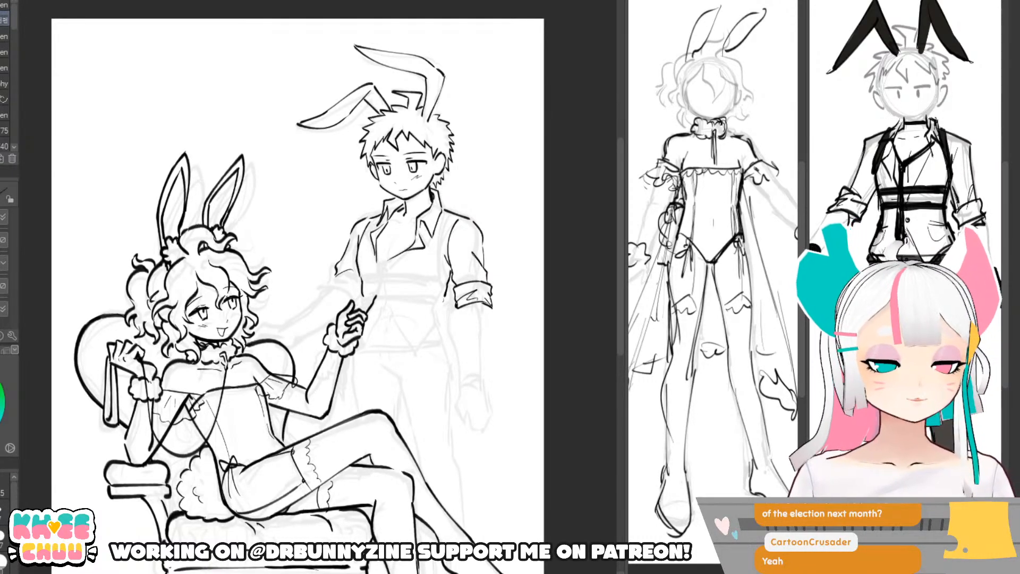
{"action": "key", "text": "ctrl+t"}
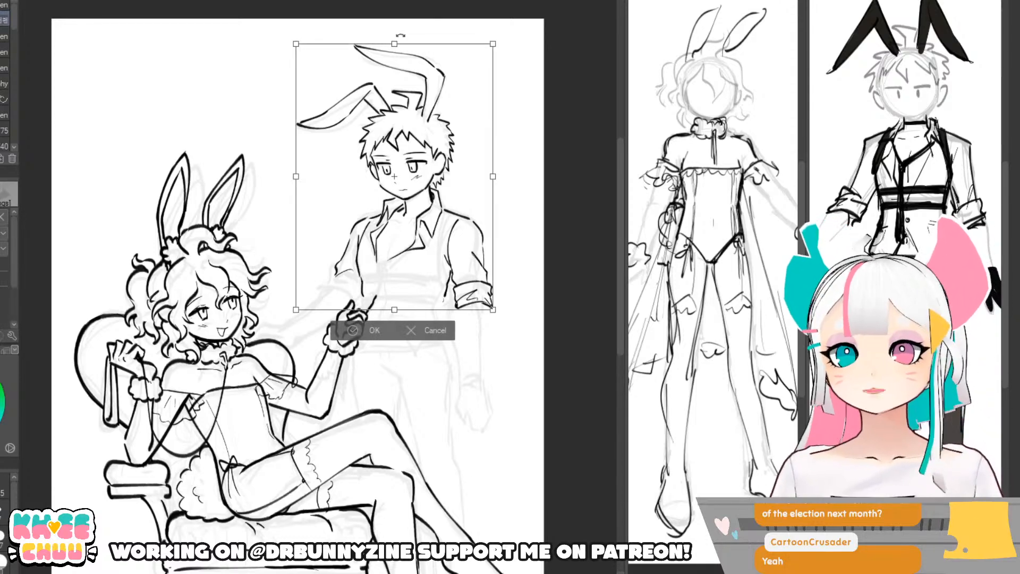
{"action": "left_click_drag", "start_coordinate": [395, 49], "coordinate": [395, 48]}
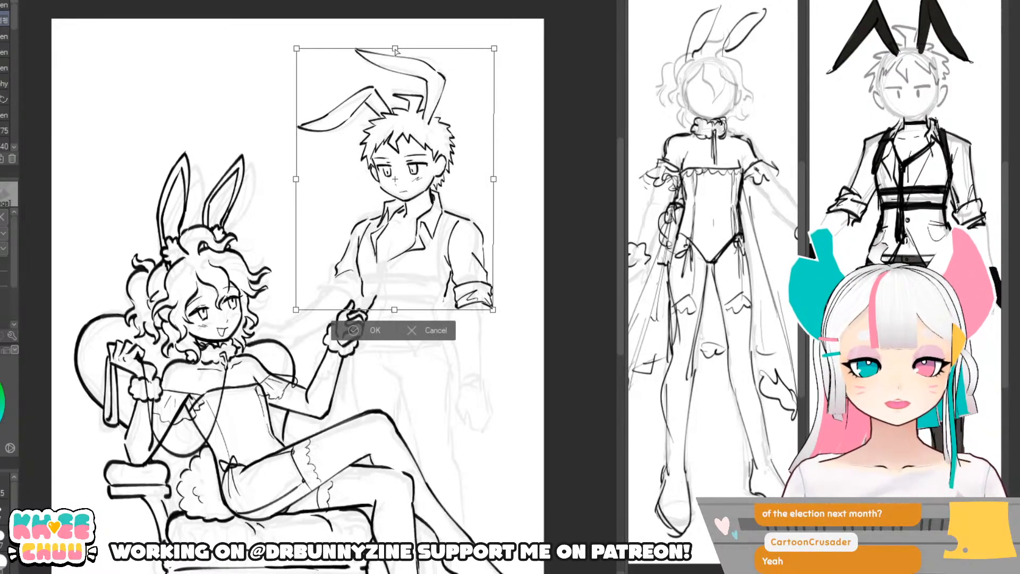
{"action": "left_click", "coordinate": [372, 330]}
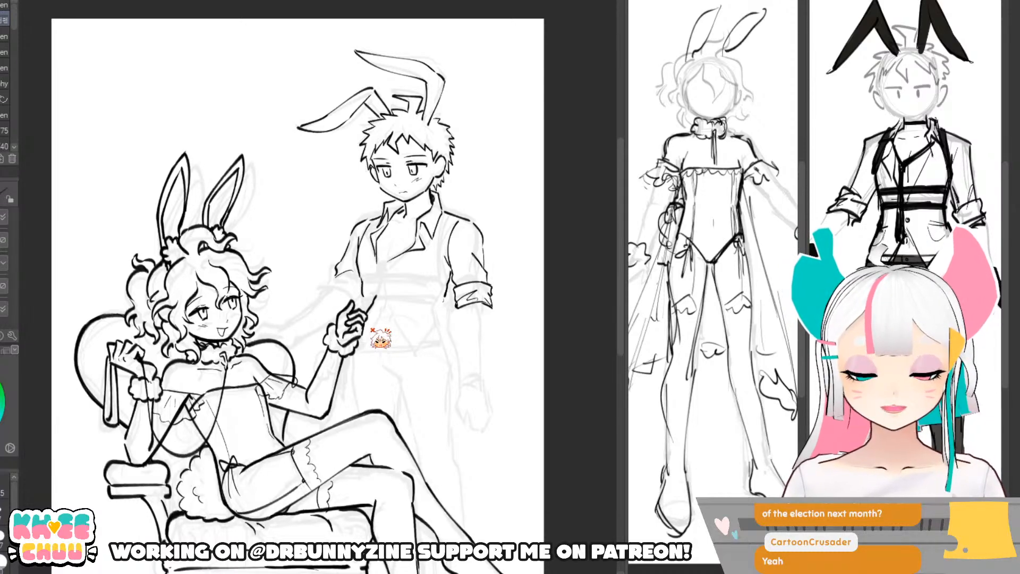
{"action": "key", "text": "k"}
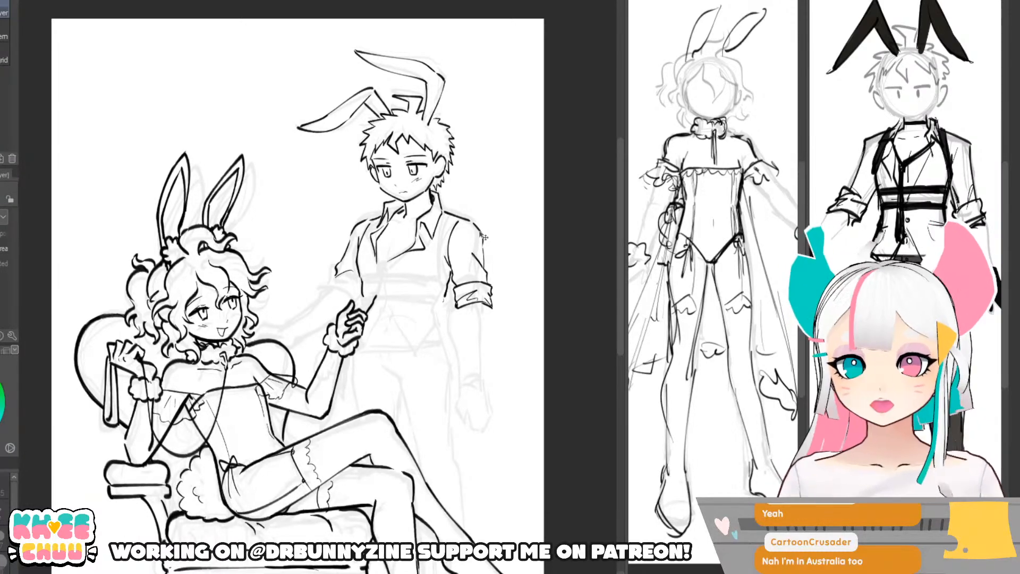
{"action": "left_click_drag", "start_coordinate": [485, 240], "coordinate": [484, 231]}
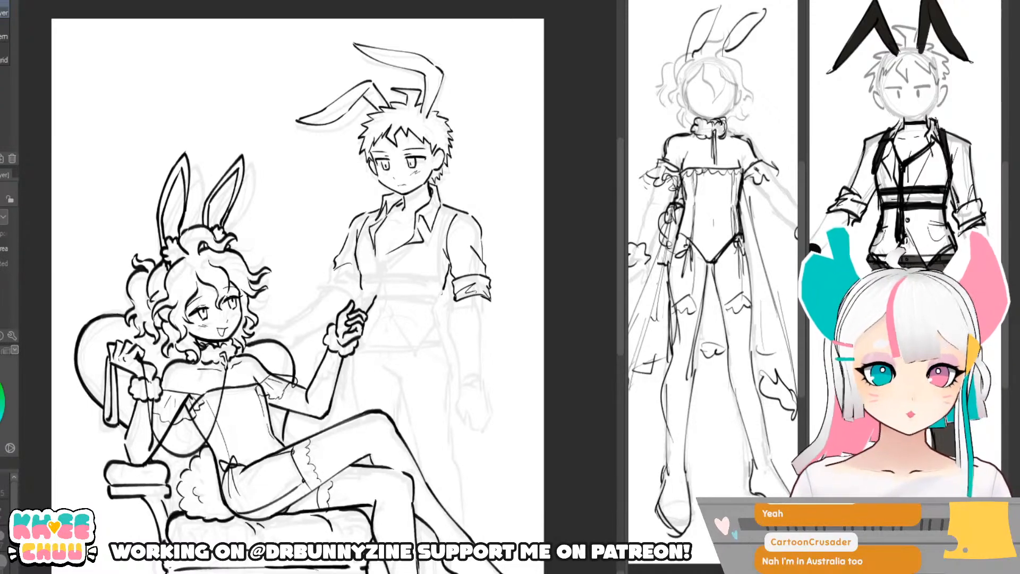
- Ink the inner edge of the standing figure's lowered forearm from the rolled cuff down to the wrist
{"action": "key", "text": "p"}
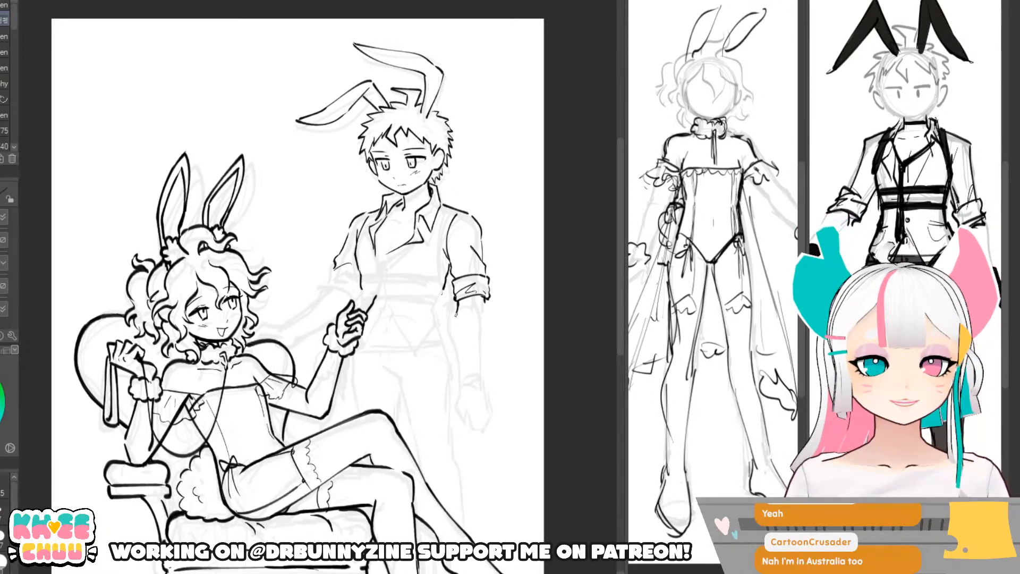
{"action": "left_click_drag", "start_coordinate": [453, 321], "coordinate": [463, 382]}
{"action": "key", "text": "ctrl+z"}
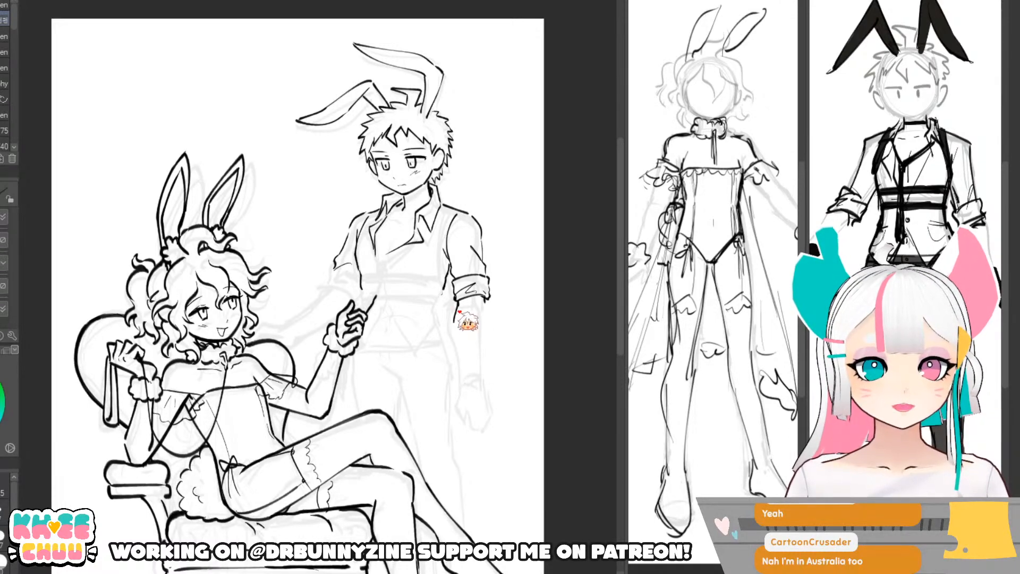
{"action": "left_click_drag", "start_coordinate": [457, 302], "coordinate": [469, 377]}
{"action": "key", "text": "ctrl+z"}
{"action": "left_click_drag", "start_coordinate": [456, 303], "coordinate": [468, 382]}
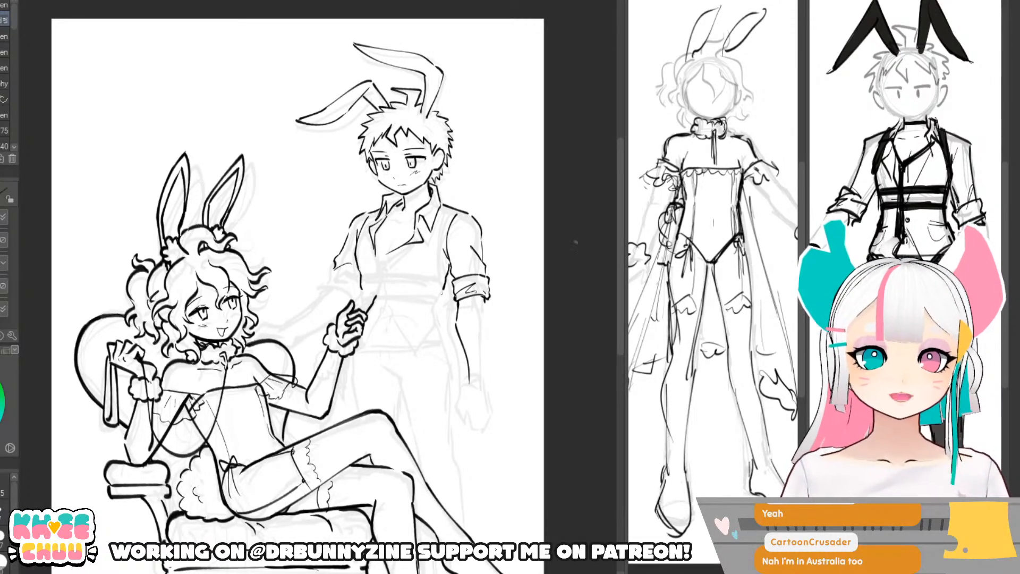
- Ink the outer edge of the lowered forearm from the cuff down to the wrist
{"action": "scroll", "coordinate": [444, 229], "scroll_direction": "up", "scroll_amount": 1}
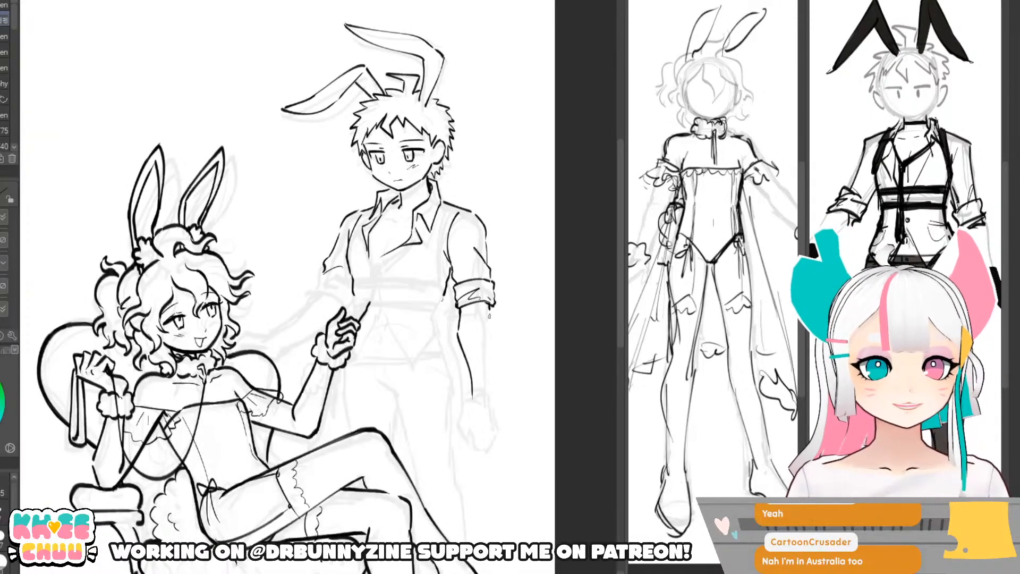
{"action": "left_click_drag", "start_coordinate": [490, 316], "coordinate": [495, 399]}
{"action": "key", "text": "ctrl+z"}
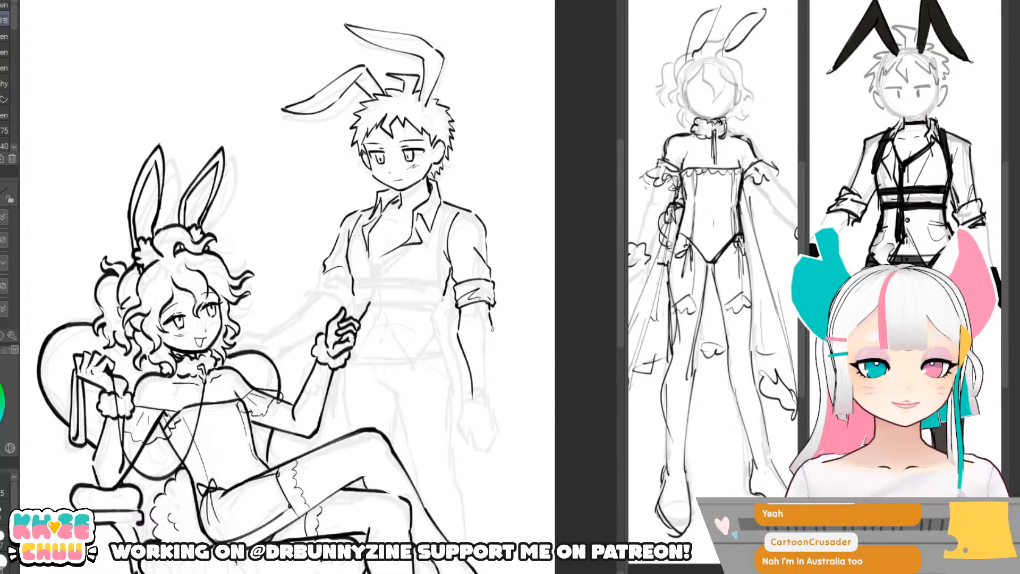
{"action": "mouse_move", "coordinate": [492, 328]}
{"action": "left_mouse_down"}
{"action": "mouse_move", "coordinate": [494, 399]}
{"action": "mouse_move", "coordinate": [493, 375]}
{"action": "mouse_move", "coordinate": [495, 395]}
{"action": "mouse_move", "coordinate": [516, 395]}
{"action": "left_mouse_up"}
{"action": "key", "text": "ctrl+z"}
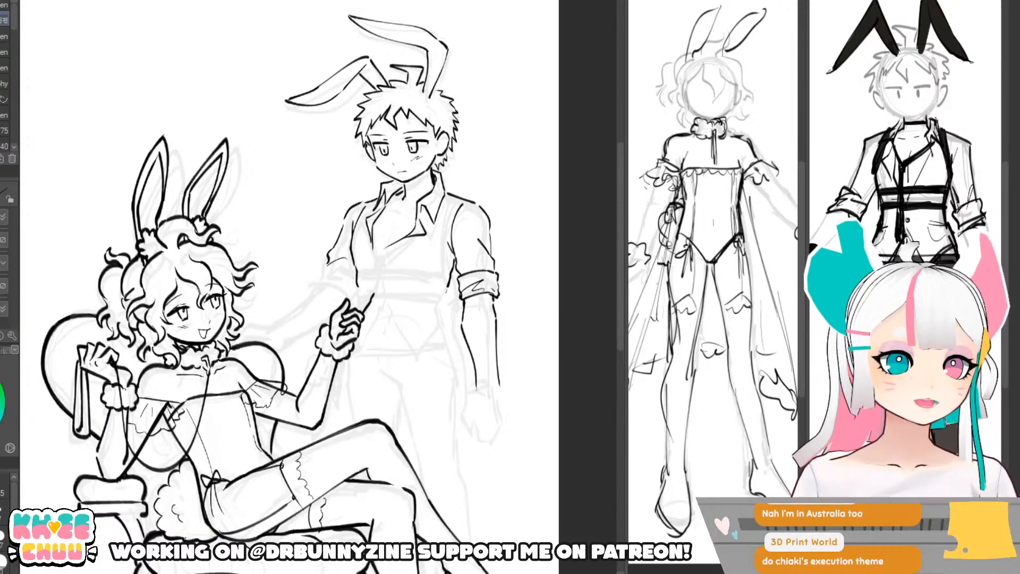
- Ink the lowered hand as a loosely closed fist with curled fingers, joining it to the wrist
{"action": "scroll", "coordinate": [290, 287], "scroll_direction": "down", "scroll_amount": 1}
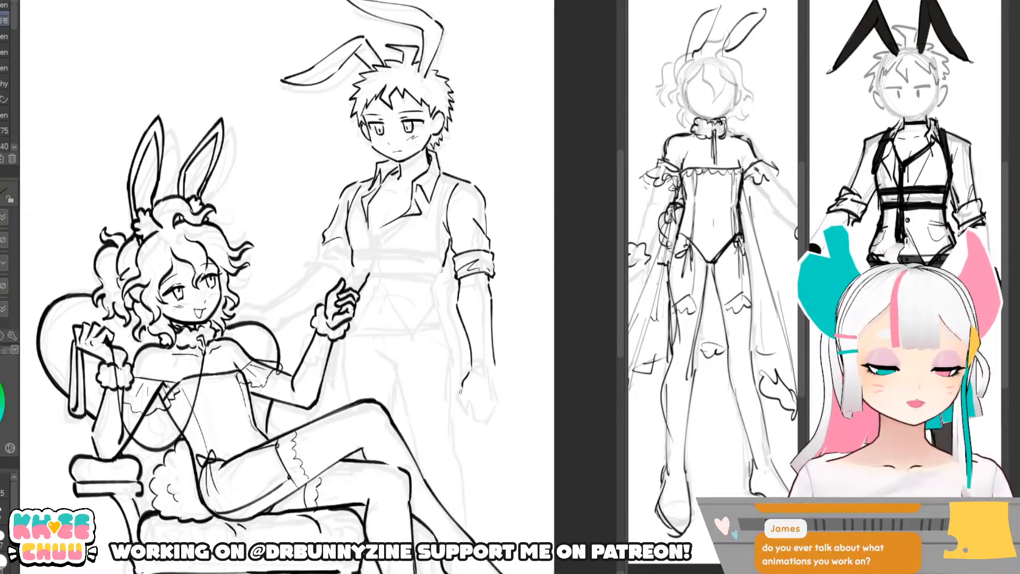
{"action": "left_click_drag", "start_coordinate": [903, 176], "coordinate": [880, 168]}
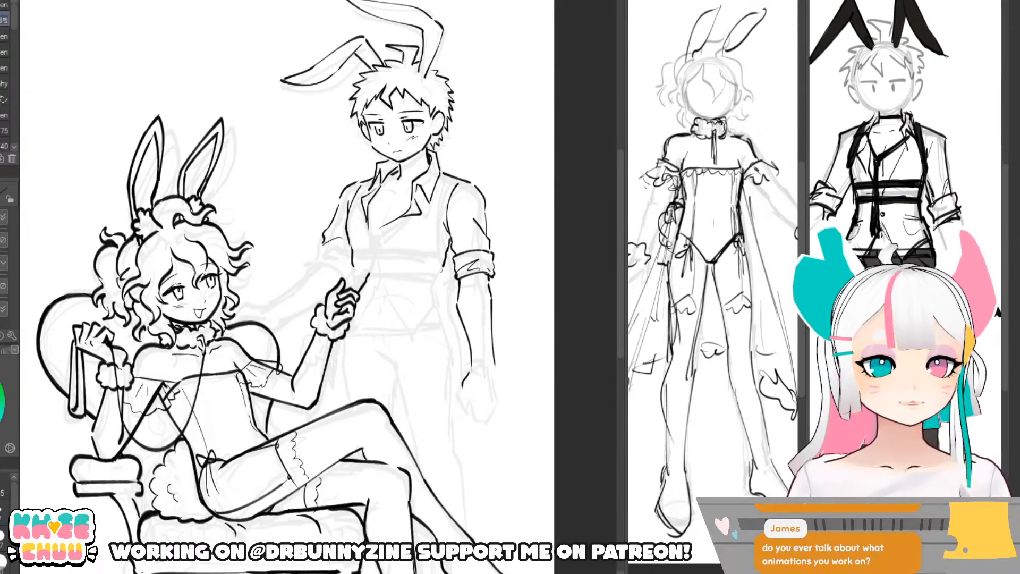
{"action": "left_click_drag", "start_coordinate": [462, 384], "coordinate": [460, 402]}
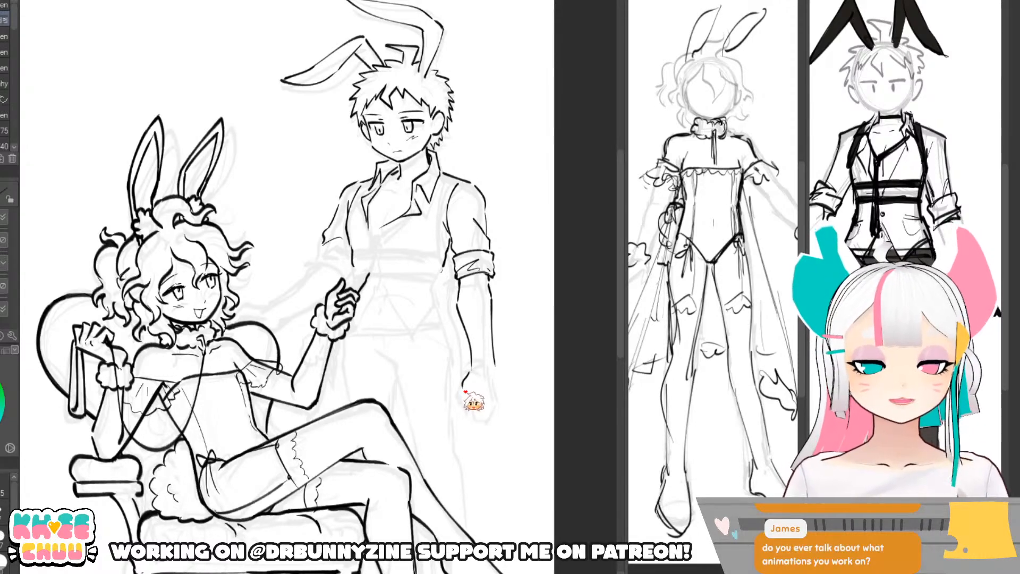
{"action": "mouse_move", "coordinate": [460, 401]}
{"action": "left_mouse_down"}
{"action": "mouse_move", "coordinate": [462, 417]}
{"action": "mouse_move", "coordinate": [460, 403]}
{"action": "mouse_move", "coordinate": [469, 418]}
{"action": "mouse_move", "coordinate": [472, 403]}
{"action": "mouse_move", "coordinate": [469, 423]}
{"action": "mouse_move", "coordinate": [483, 423]}
{"action": "left_mouse_up"}
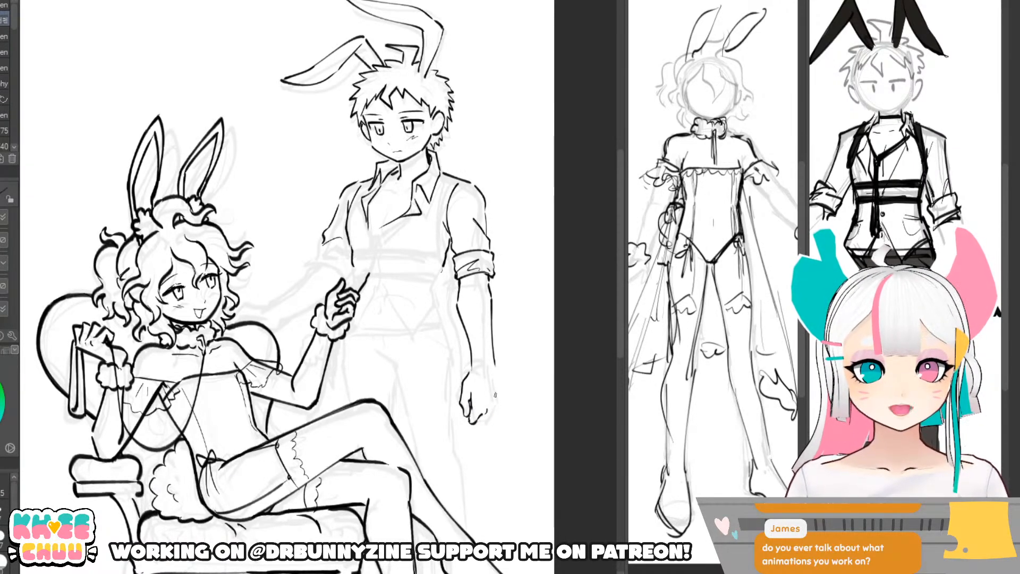
{"action": "mouse_move", "coordinate": [495, 368]}
{"action": "left_mouse_down"}
{"action": "mouse_move", "coordinate": [498, 406]}
{"action": "mouse_move", "coordinate": [514, 391]}
{"action": "mouse_move", "coordinate": [499, 411]}
{"action": "left_mouse_up"}
{"action": "key", "text": "ctrl+z"}
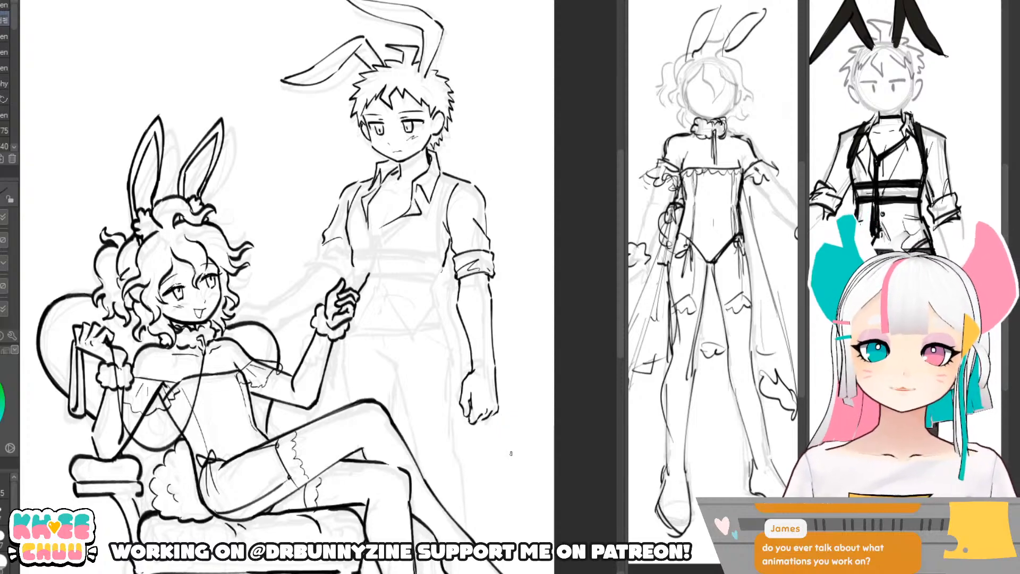
- Move the standing figure's line art up a little relative to the seated figure
{"action": "key", "text": "ctrl+minus"}
{"action": "scroll", "coordinate": [443, 431], "scroll_direction": "up", "scroll_amount": 1}
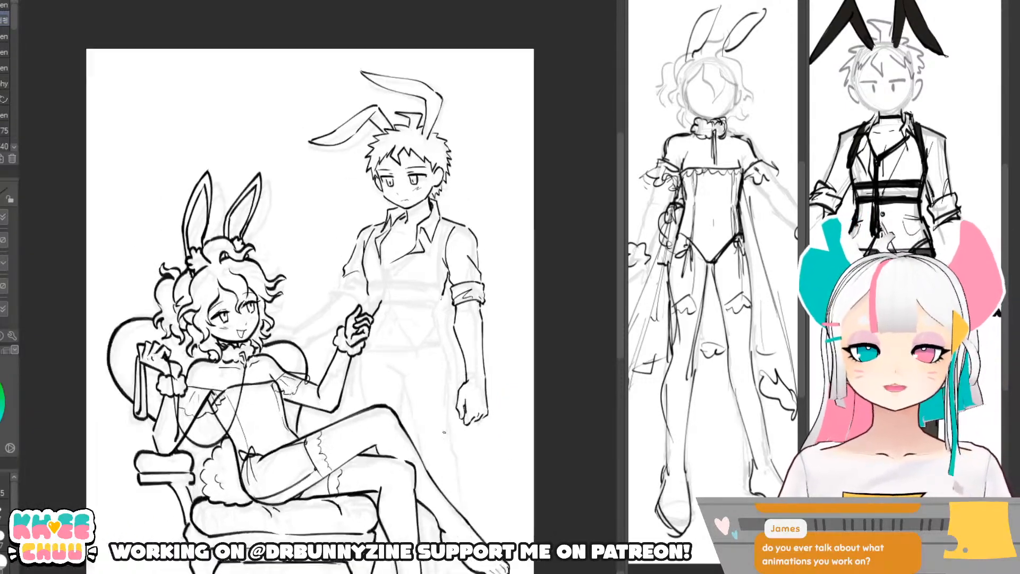
{"action": "scroll", "coordinate": [445, 434], "scroll_direction": "down", "scroll_amount": 1}
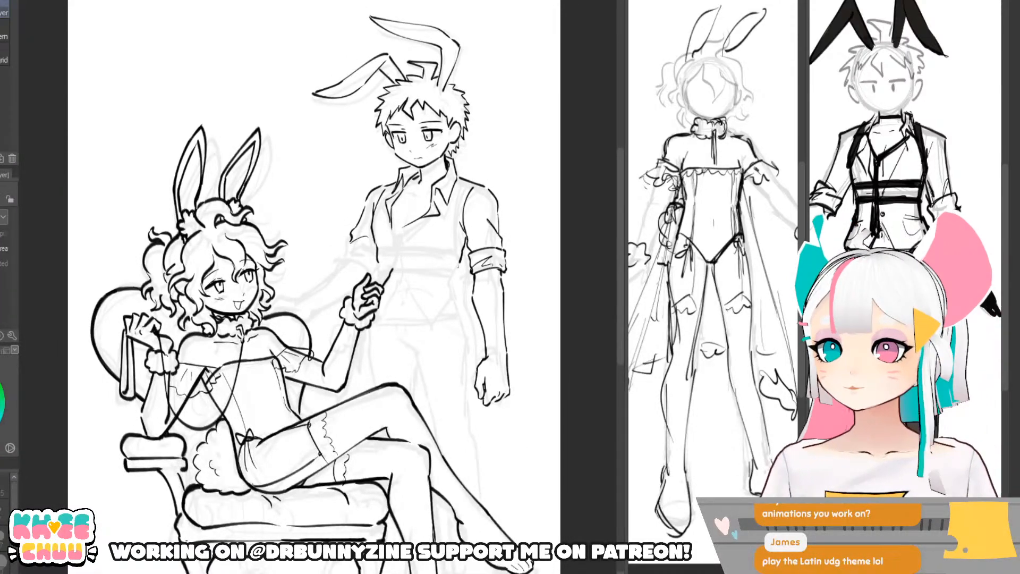
{"action": "scroll", "coordinate": [540, 192], "scroll_direction": "up", "scroll_amount": 1}
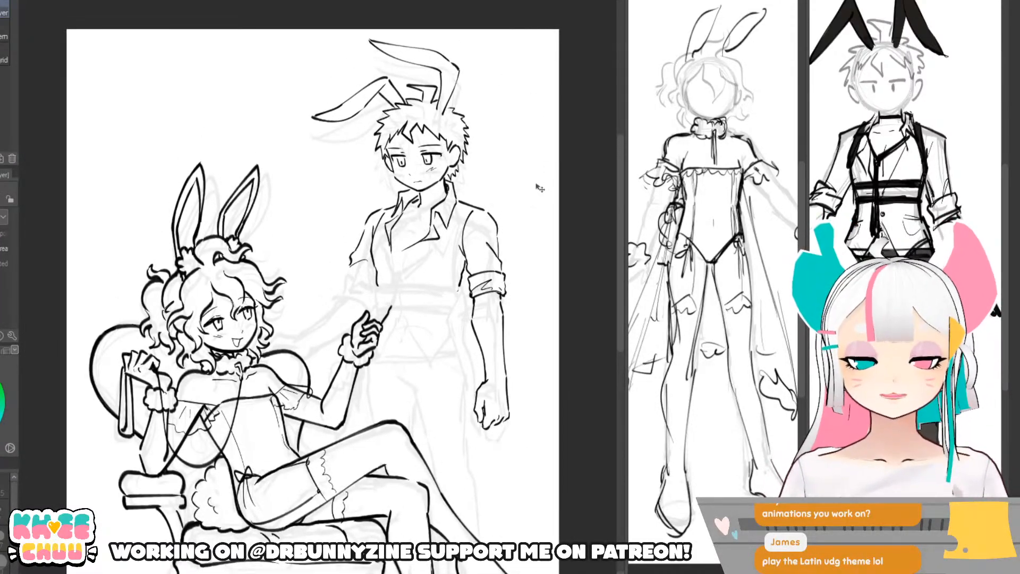
{"action": "left_click_drag", "start_coordinate": [556, 229], "coordinate": [544, 178]}
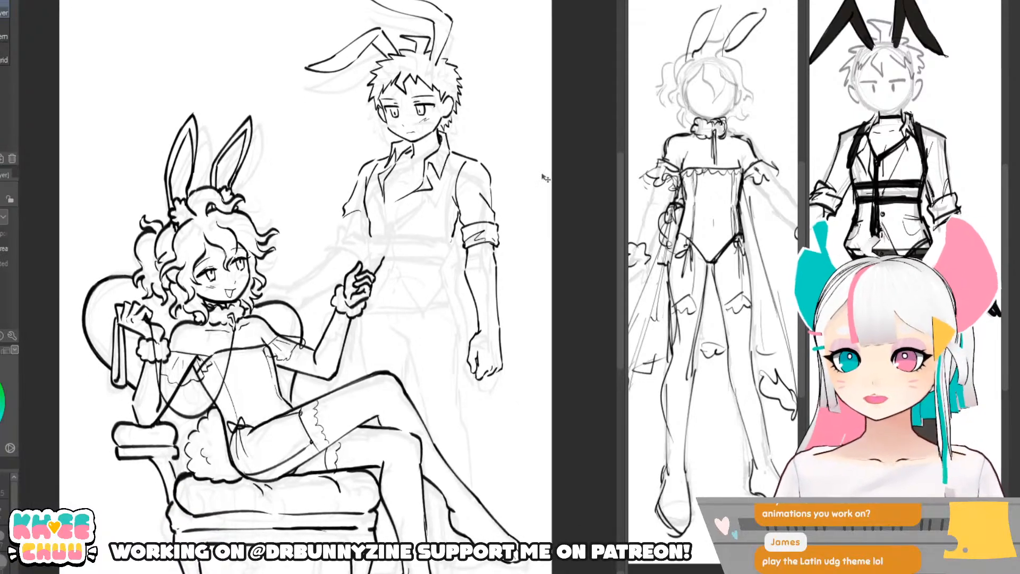
{"action": "scroll", "coordinate": [543, 181], "scroll_direction": "down", "scroll_amount": 2}
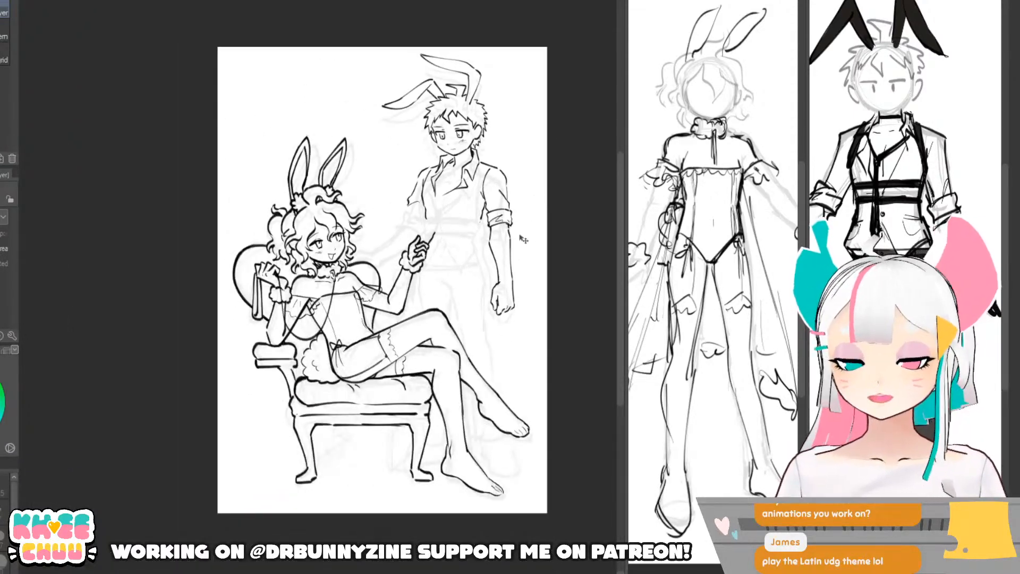
{"action": "scroll", "coordinate": [523, 243], "scroll_direction": "up", "scroll_amount": 1}
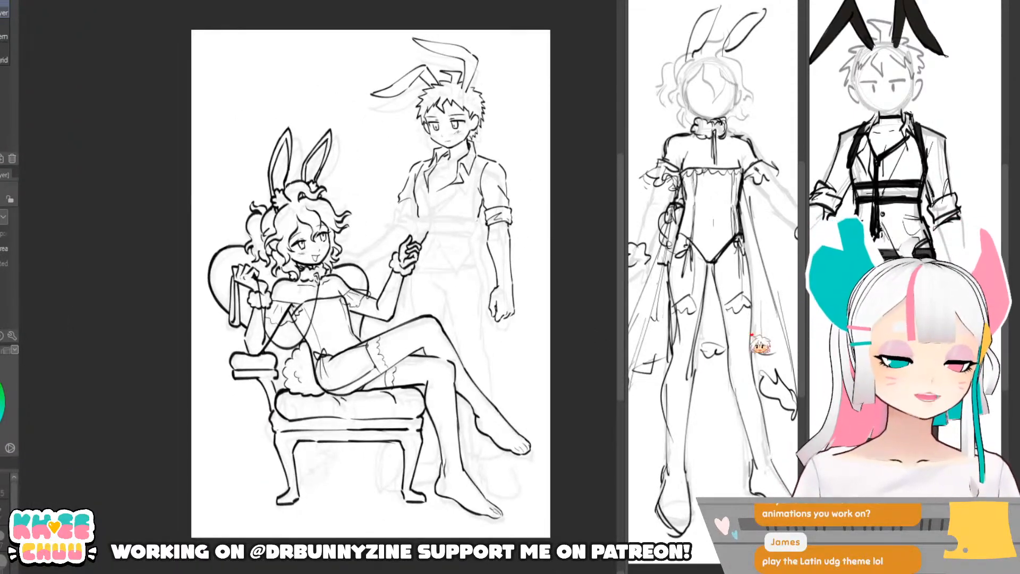
- Nudge the seated figure and chair slightly down and away from the standing figure, and lower the standing figure's line art a little
{"action": "left_click_drag", "start_coordinate": [470, 361], "coordinate": [466, 364]}
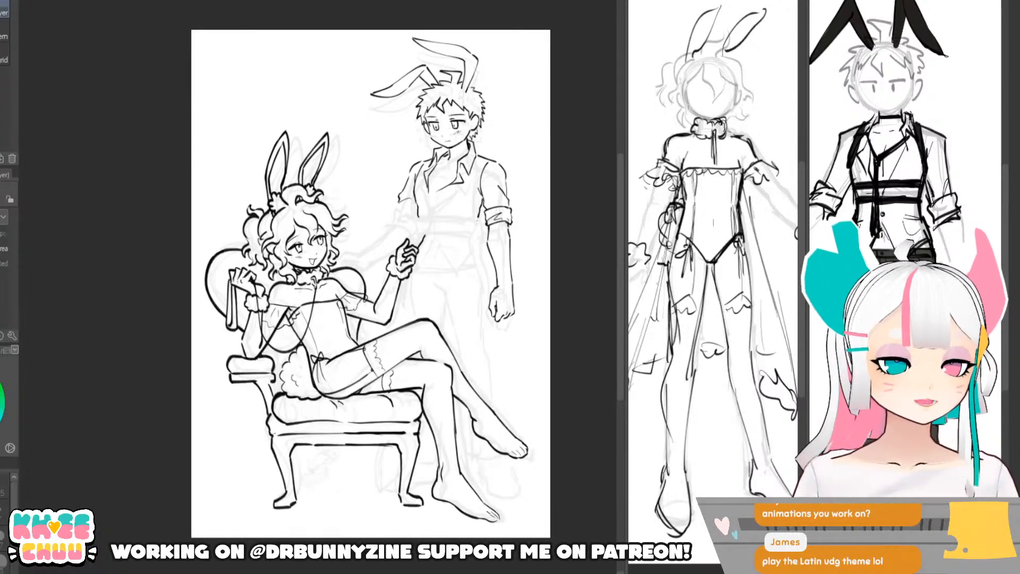
{"action": "left_click_drag", "start_coordinate": [542, 240], "coordinate": [543, 245]}
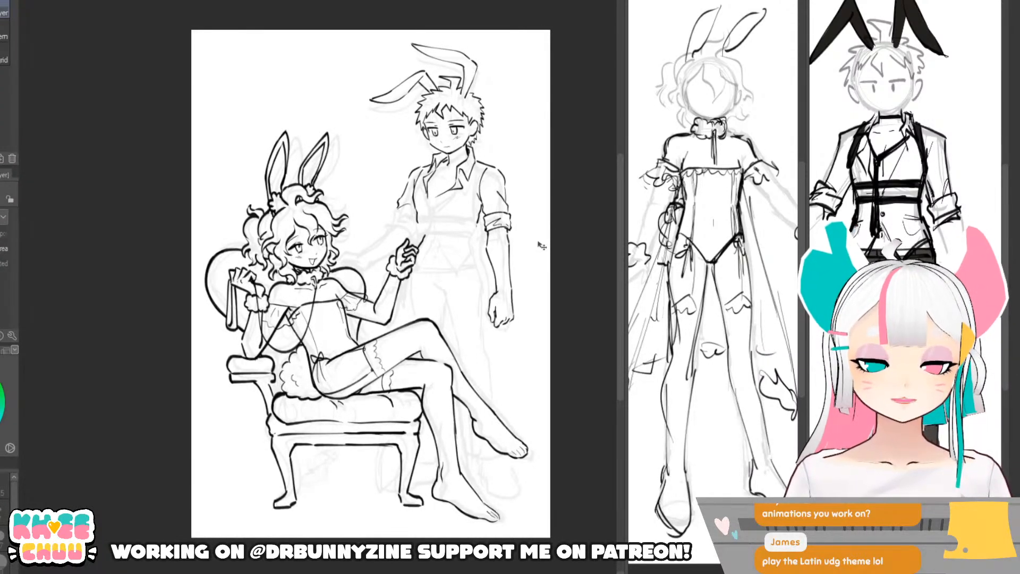
{"action": "scroll", "coordinate": [520, 184], "scroll_direction": "up", "scroll_amount": 1}
{"action": "scroll", "coordinate": [520, 268], "scroll_direction": "up", "scroll_amount": 1}
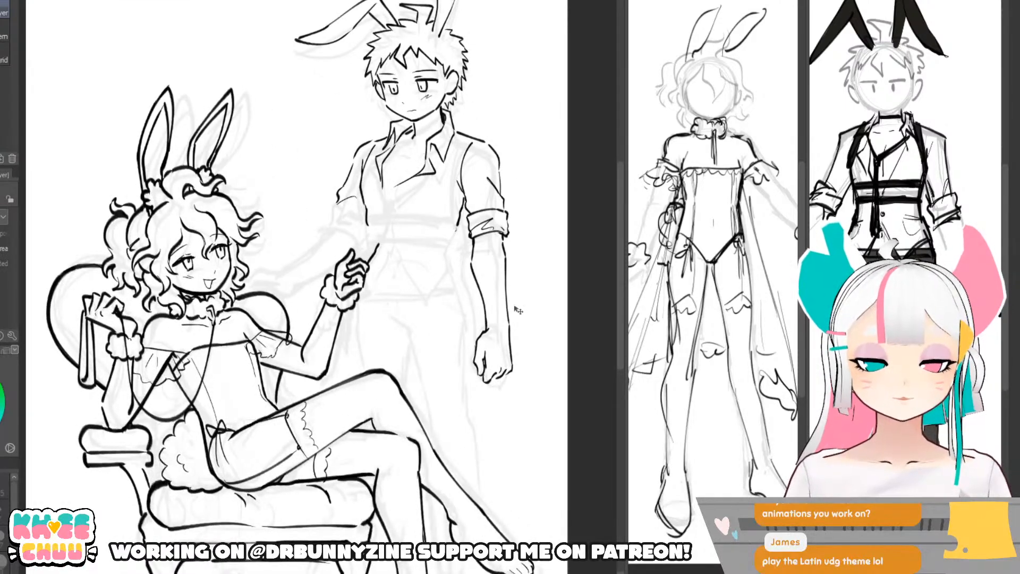
- Lasso the standing figure's lowered arm and slightly resize and rotate it with a transform
{"action": "scroll", "coordinate": [518, 311], "scroll_direction": "down", "scroll_amount": 1}
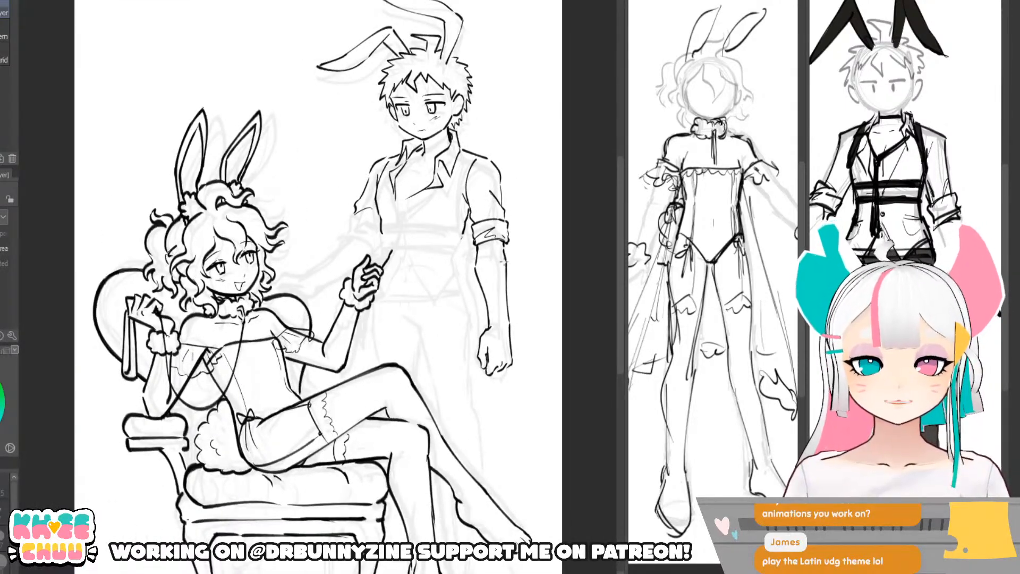
{"action": "key", "text": "m"}
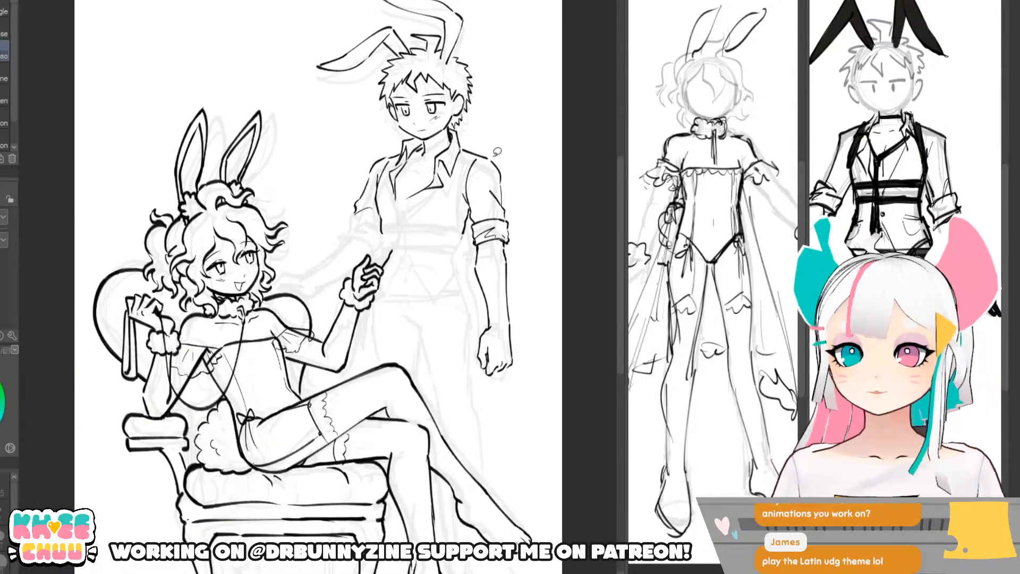
{"action": "mouse_move", "coordinate": [484, 154]}
{"action": "left_mouse_down"}
{"action": "mouse_move", "coordinate": [461, 175]}
{"action": "mouse_move", "coordinate": [494, 412]}
{"action": "mouse_move", "coordinate": [489, 155]}
{"action": "left_mouse_up"}
{"action": "left_click", "coordinate": [543, 438]}
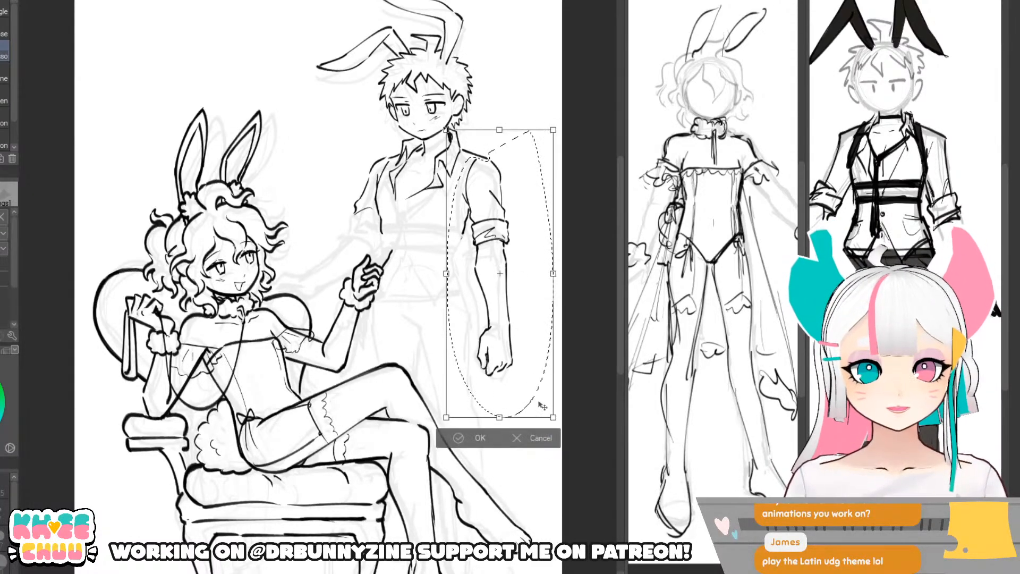
{"action": "left_click_drag", "start_coordinate": [511, 406], "coordinate": [518, 406]}
{"action": "left_click_drag", "start_coordinate": [531, 341], "coordinate": [533, 340]}
{"action": "left_click", "coordinate": [486, 419]}
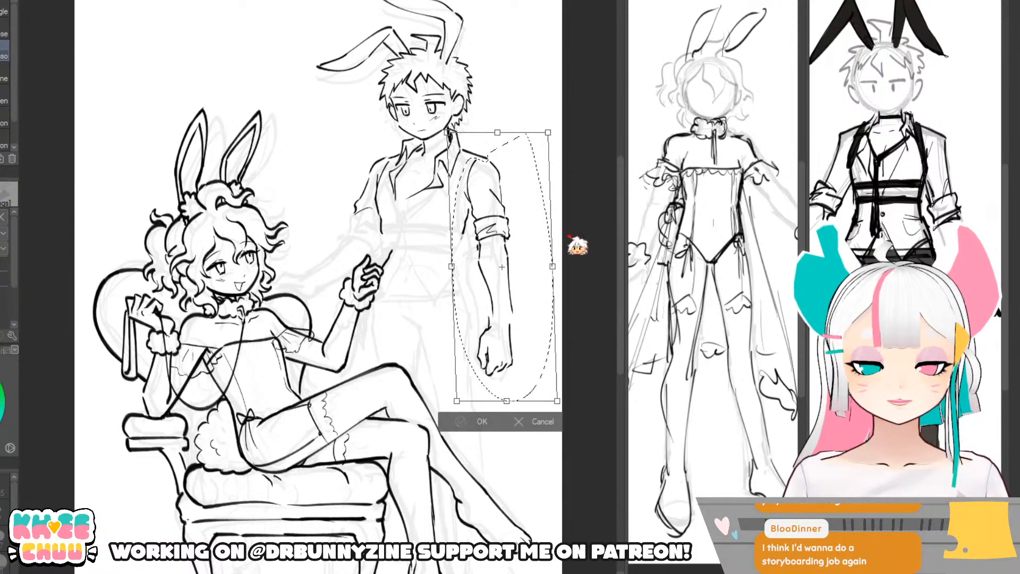
{"action": "key", "text": "ctrl+d"}
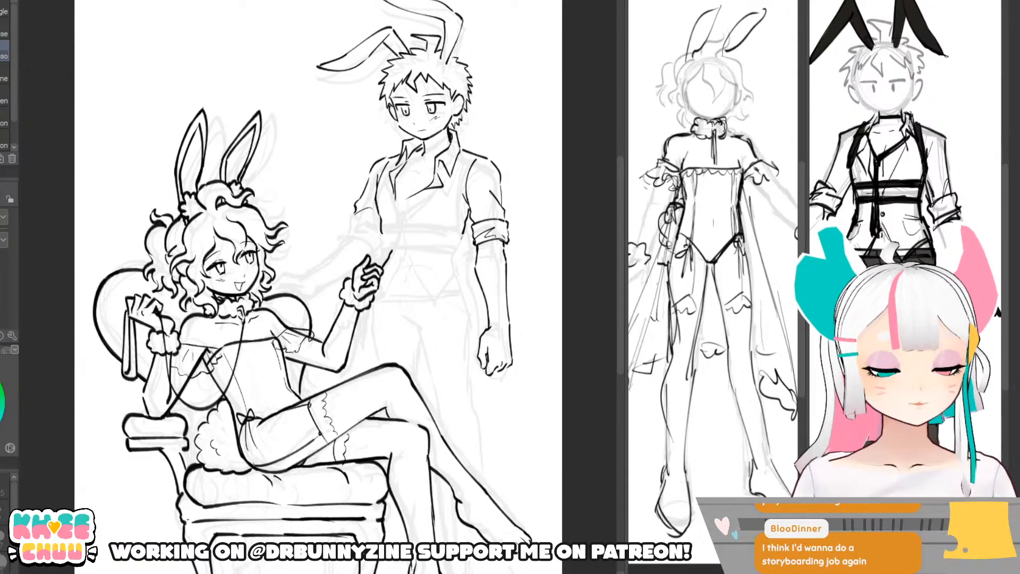
- Lasso the lowered arm's forearm and hand, and shorten and reposition them with a transform
{"action": "mouse_move", "coordinate": [486, 250]}
{"action": "left_mouse_down"}
{"action": "mouse_move", "coordinate": [473, 404]}
{"action": "mouse_move", "coordinate": [531, 315]}
{"action": "mouse_move", "coordinate": [497, 245]}
{"action": "left_mouse_up"}
{"action": "key", "text": "ctrl+t"}
{"action": "left_click_drag", "start_coordinate": [534, 410], "coordinate": [528, 396]}
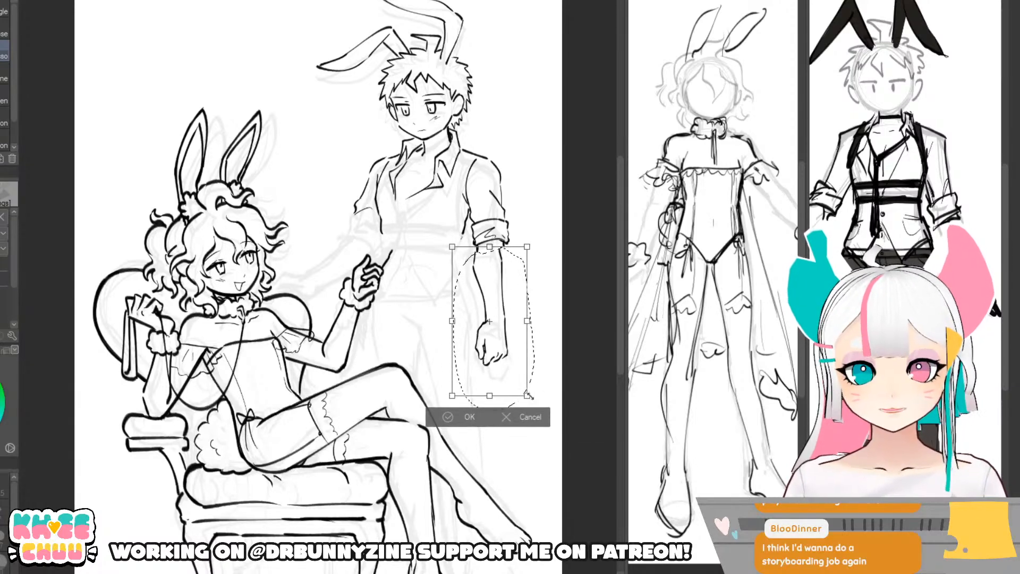
{"action": "mouse_move", "coordinate": [528, 351]}
{"action": "left_mouse_down"}
{"action": "mouse_move", "coordinate": [538, 321]}
{"action": "mouse_move", "coordinate": [528, 323]}
{"action": "left_mouse_up"}
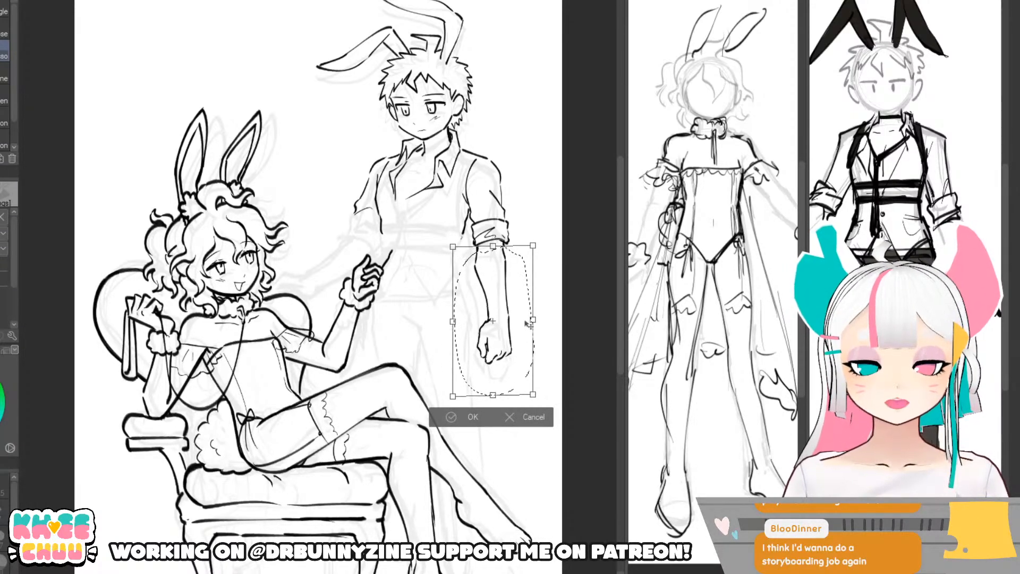
{"action": "left_click", "coordinate": [470, 417]}
{"action": "key", "text": "ctrl+d"}
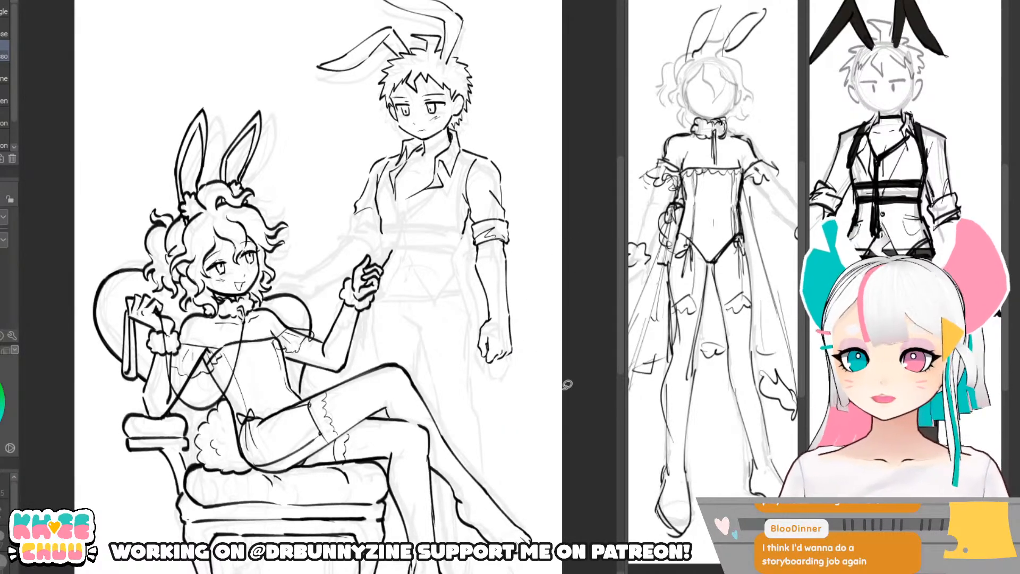
- Try to erase the standing figure's lowered clenched hand
{"action": "key", "text": "e"}
{"action": "left_click_drag", "start_coordinate": [481, 316], "coordinate": [507, 359]}
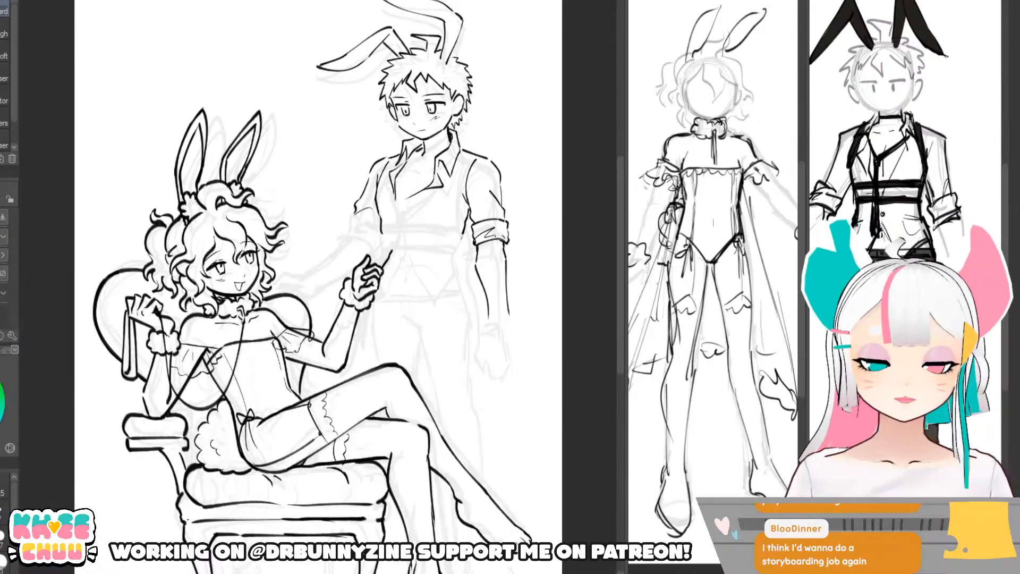
{"action": "key", "text": "ctrl+z"}
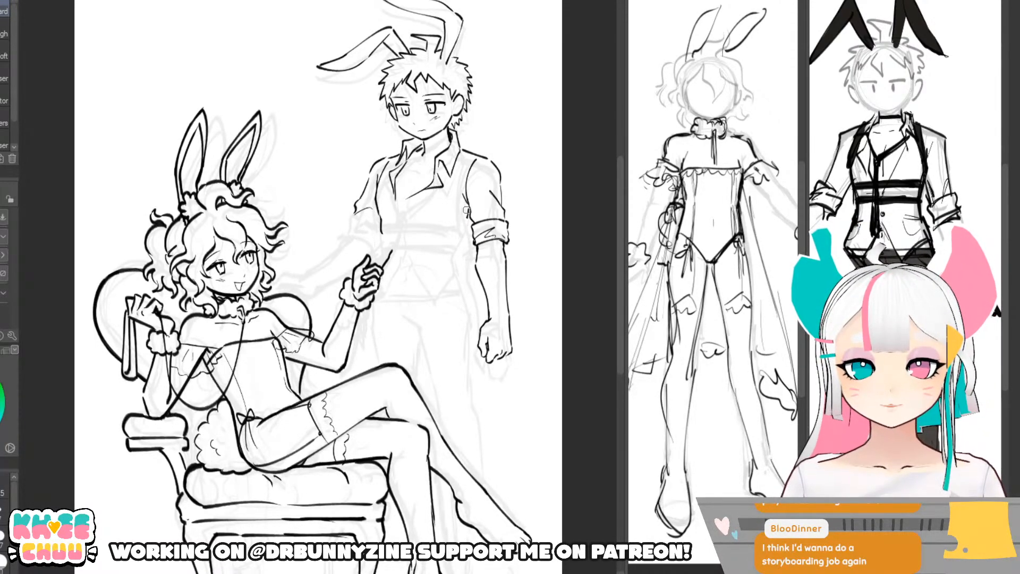
- Ink the side of the standing figure's torso beside the rolled sleeve and touch up the shirt linework
{"action": "key", "text": "p"}
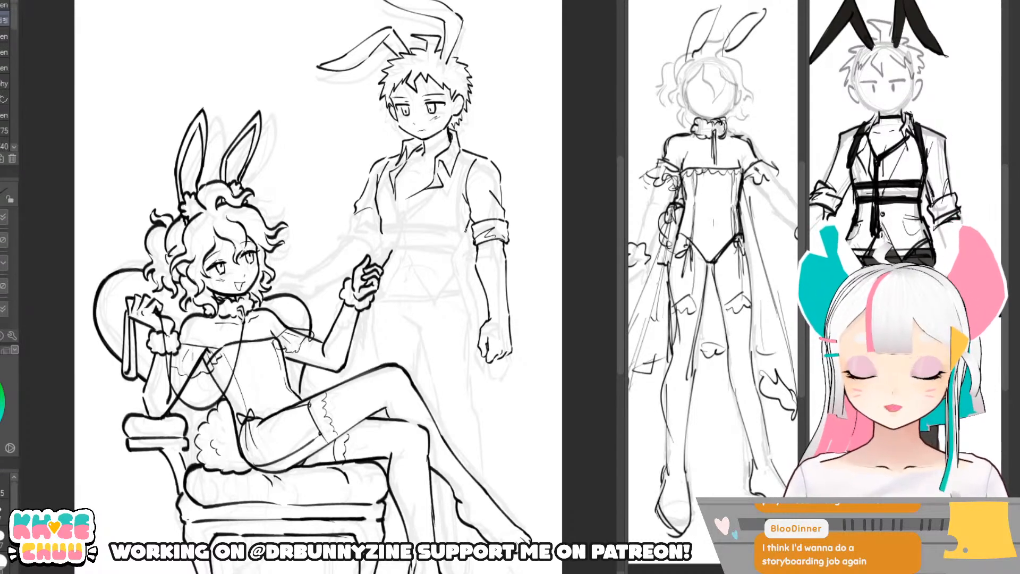
{"action": "left_click_drag", "start_coordinate": [465, 229], "coordinate": [461, 248]}
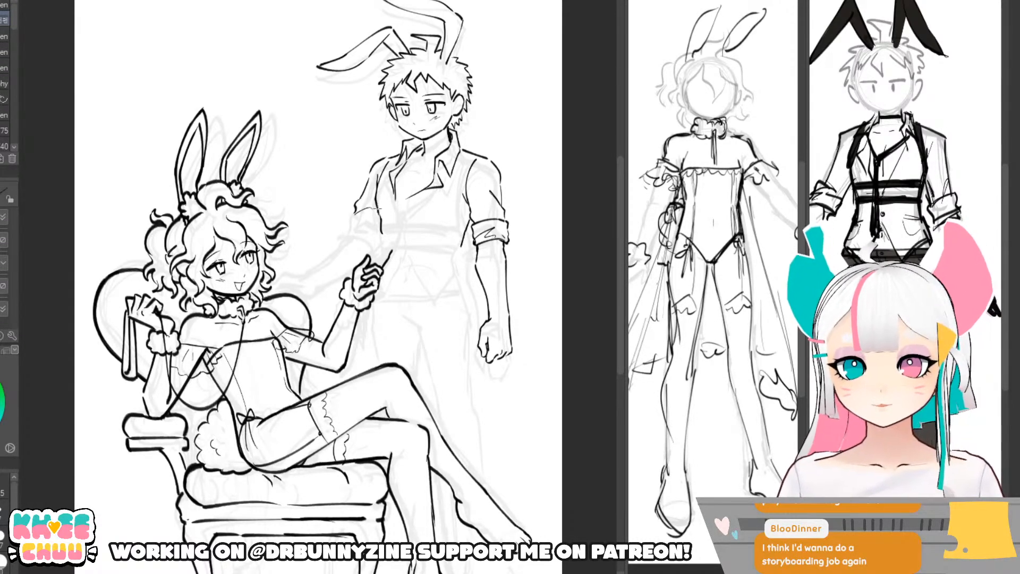
{"action": "key", "text": "e"}
{"action": "key", "text": "p"}
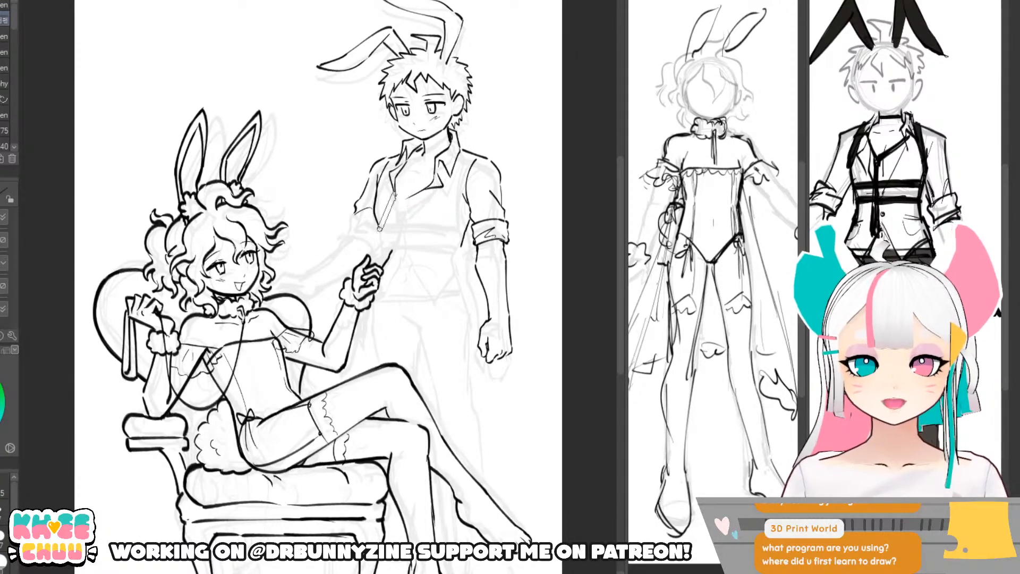
- Erase the lower lapel of the standing figure's shirt and redraw the opening as a deep V neckline
{"action": "key", "text": "e"}
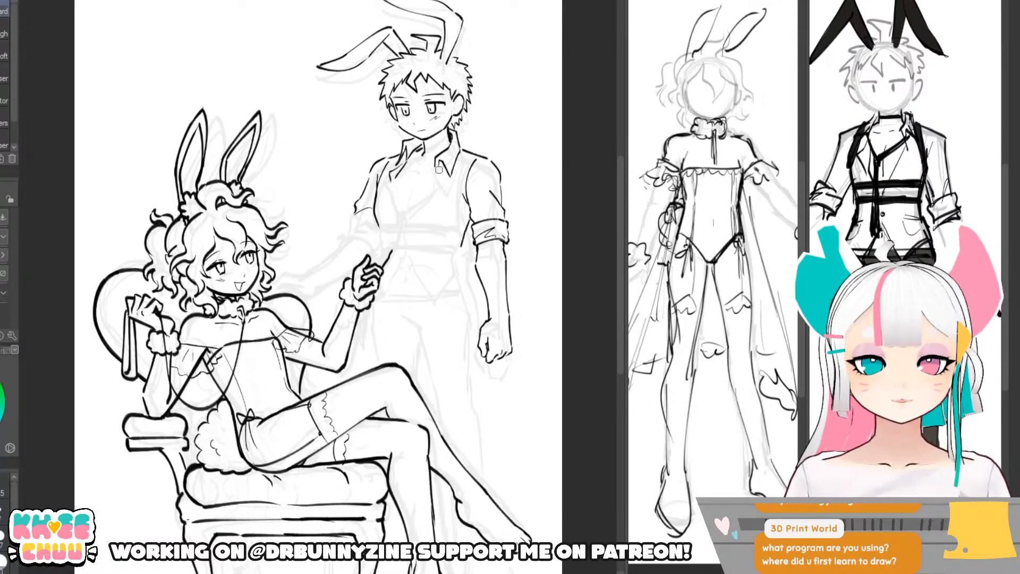
{"action": "key", "text": "p"}
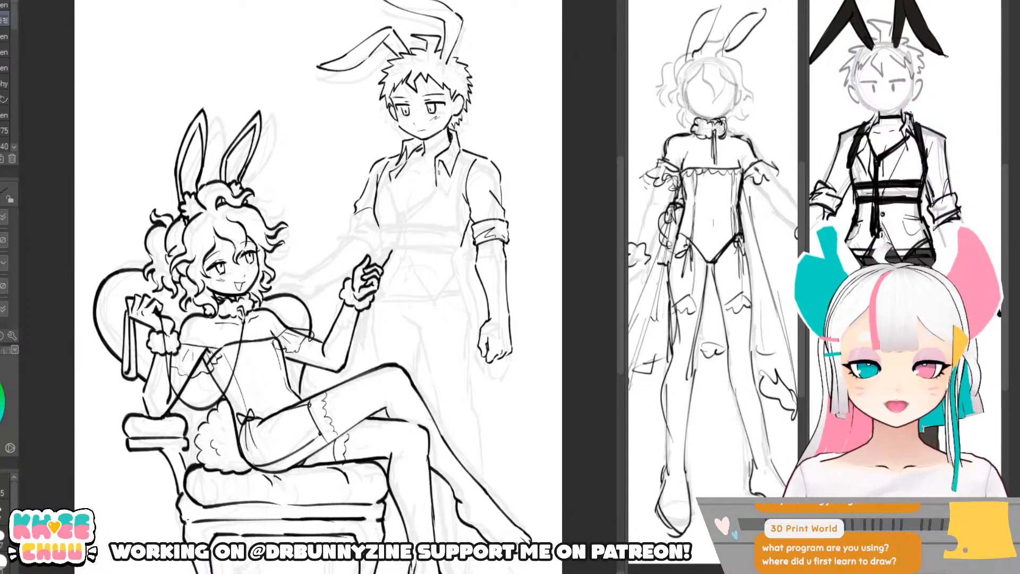
{"action": "left_click_drag", "start_coordinate": [431, 191], "coordinate": [402, 217]}
{"action": "key", "text": "ctrl+z"}
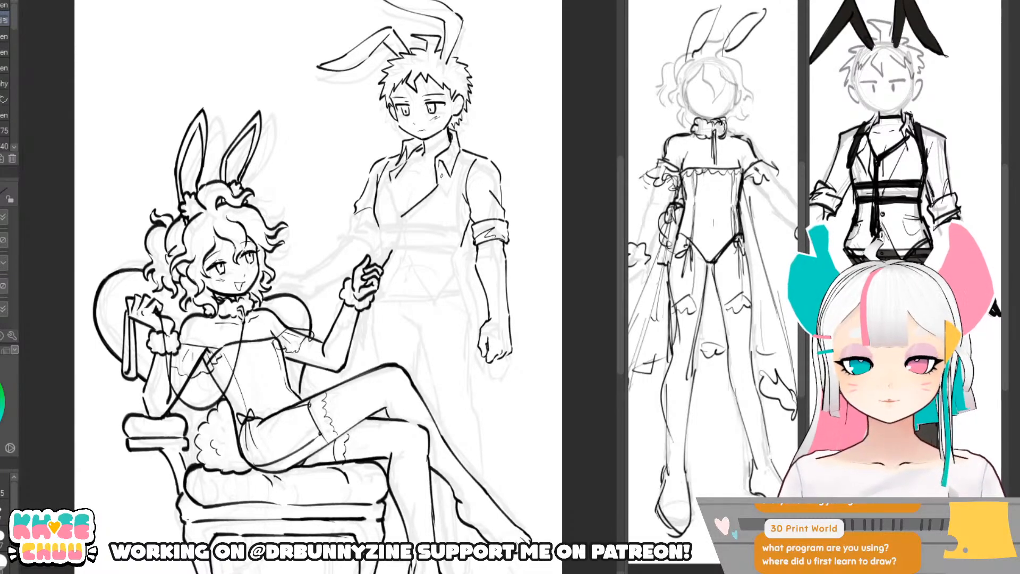
{"action": "mouse_move", "coordinate": [441, 175]}
{"action": "left_mouse_down"}
{"action": "mouse_move", "coordinate": [393, 180]}
{"action": "mouse_move", "coordinate": [402, 219]}
{"action": "left_mouse_up"}
{"action": "key", "text": "ctrl+z"}
{"action": "mouse_move", "coordinate": [396, 180]}
{"action": "left_mouse_down"}
{"action": "mouse_move", "coordinate": [399, 216]}
{"action": "mouse_move", "coordinate": [391, 198]}
{"action": "left_mouse_up"}
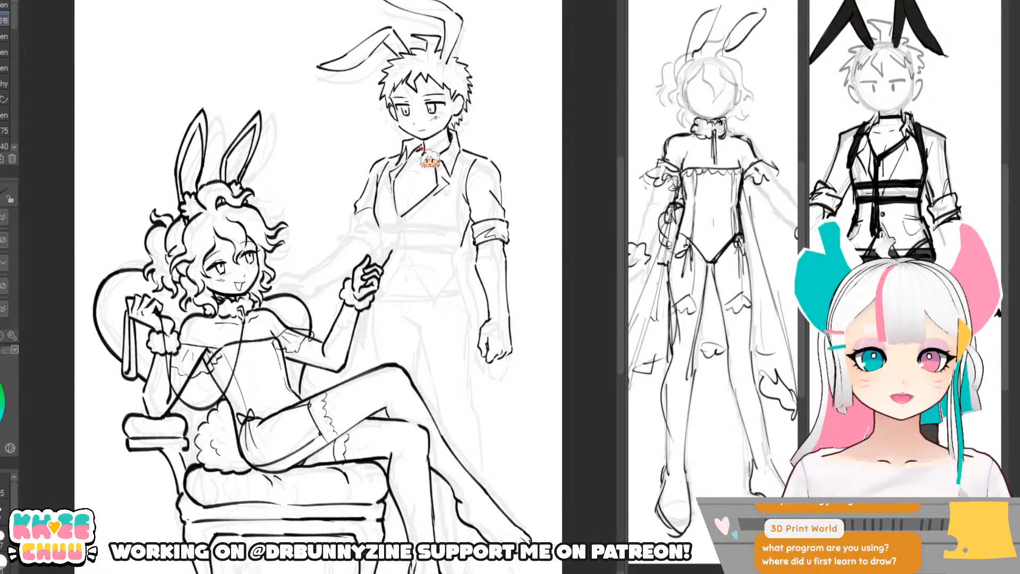
{"action": "key", "text": "e"}
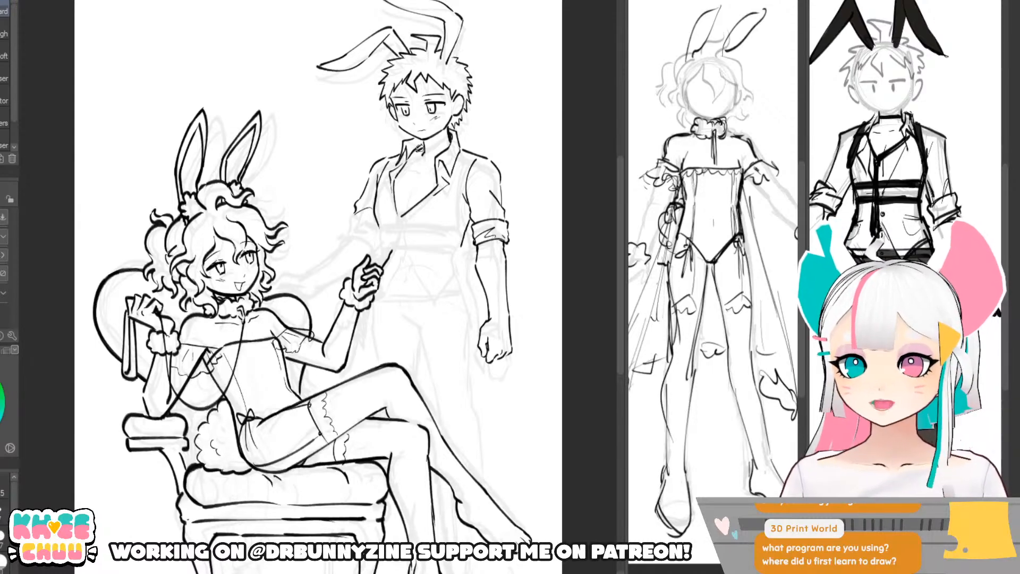
- Ink a narrow choker band around the standing figure's neck
{"action": "key", "text": "p"}
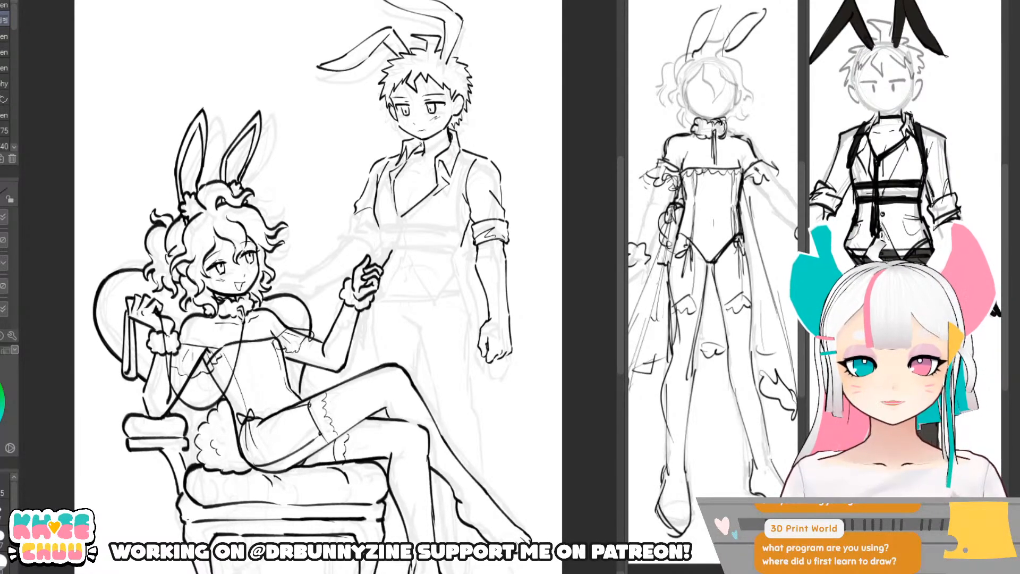
{"action": "left_click_drag", "start_coordinate": [420, 144], "coordinate": [452, 137]}
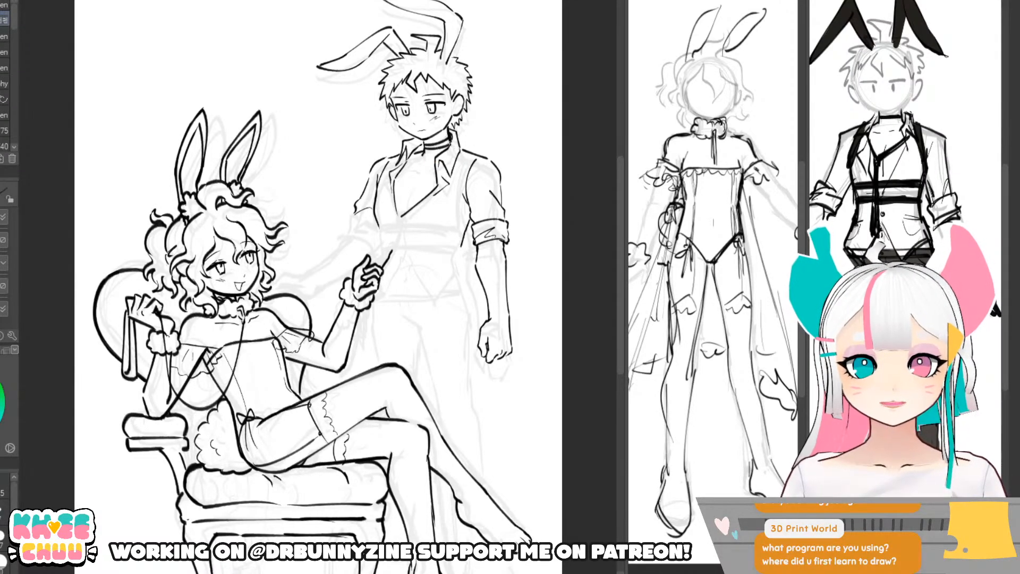
{"action": "mouse_move", "coordinate": [423, 145]}
{"action": "left_mouse_down"}
{"action": "mouse_move", "coordinate": [449, 137]}
{"action": "mouse_move", "coordinate": [430, 143]}
{"action": "left_mouse_up"}
{"action": "key", "text": "ctrl+z"}
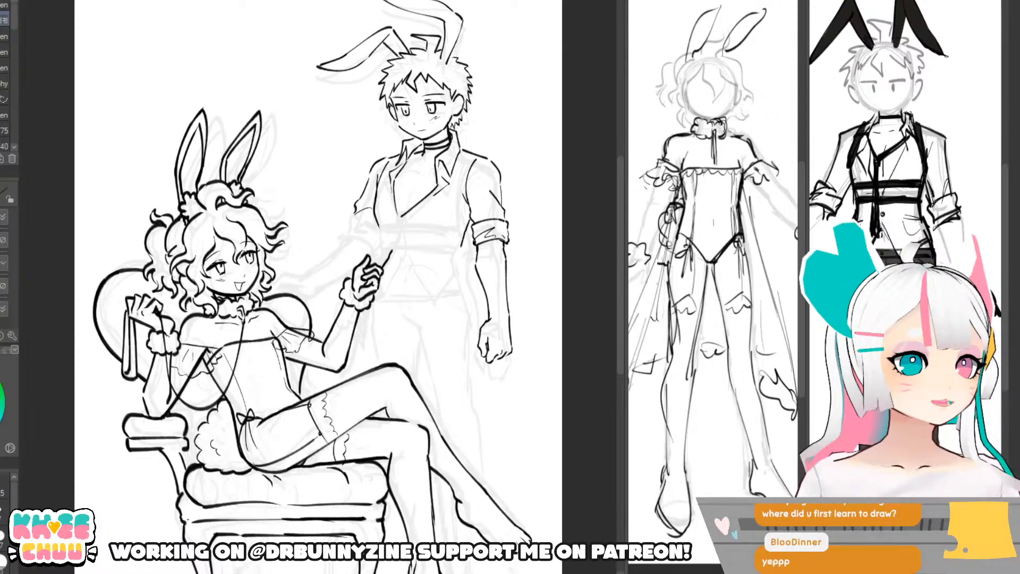
- Ink the standing figure's waist side line and a thick black strap across the torso below the V neckline
{"action": "left_click_drag", "start_coordinate": [378, 225], "coordinate": [380, 244]}
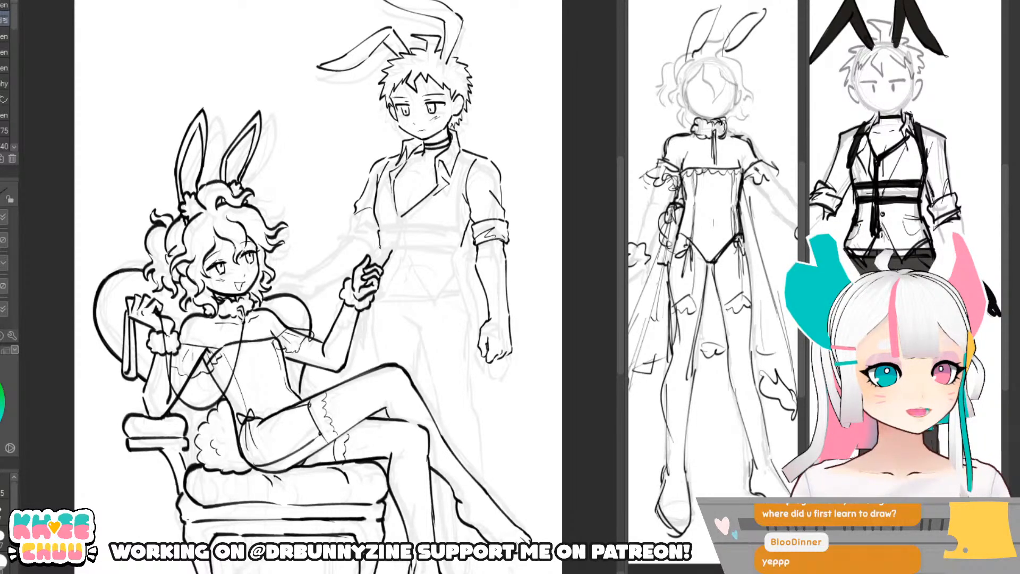
{"action": "left_click_drag", "start_coordinate": [379, 229], "coordinate": [452, 228]}
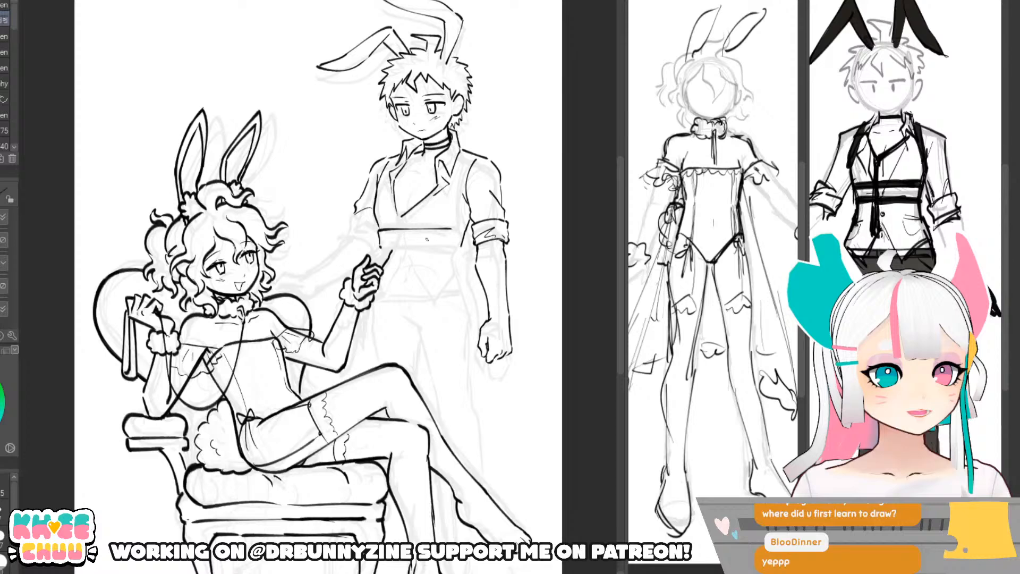
{"action": "key", "text": "ctrl+z"}
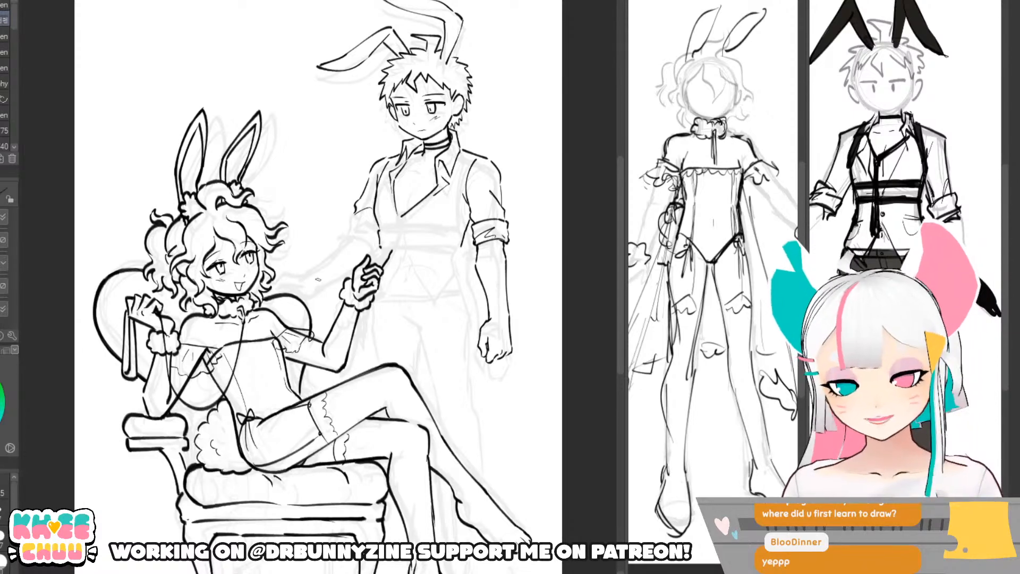
{"action": "left_click_drag", "start_coordinate": [378, 229], "coordinate": [460, 230]}
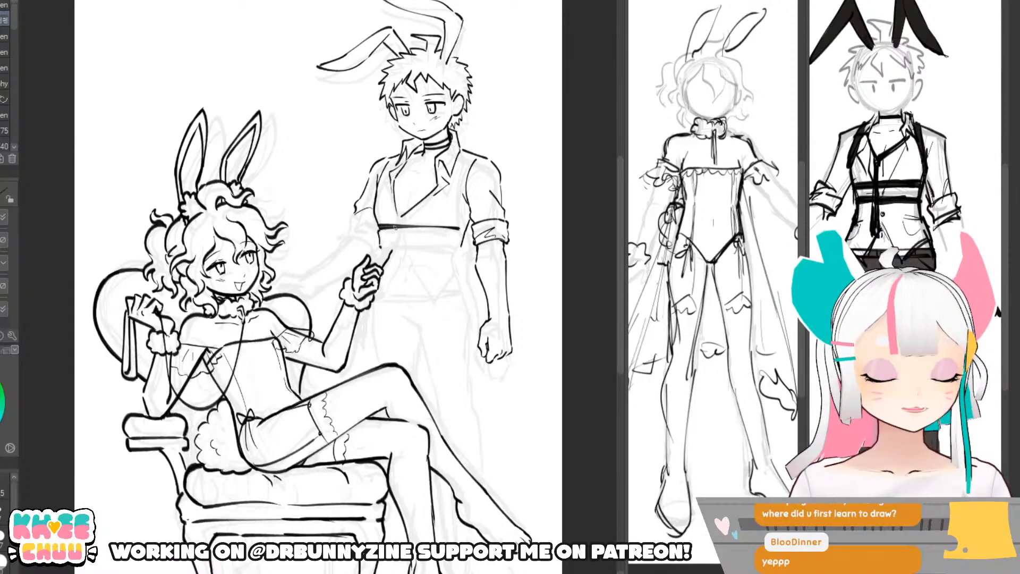
{"action": "mouse_move", "coordinate": [386, 230]}
{"action": "left_mouse_down"}
{"action": "mouse_move", "coordinate": [454, 227]}
{"action": "mouse_move", "coordinate": [421, 229]}
{"action": "left_mouse_up"}
{"action": "left_click_drag", "start_coordinate": [379, 230], "coordinate": [428, 229]}
{"action": "key", "text": "ctrl+z"}
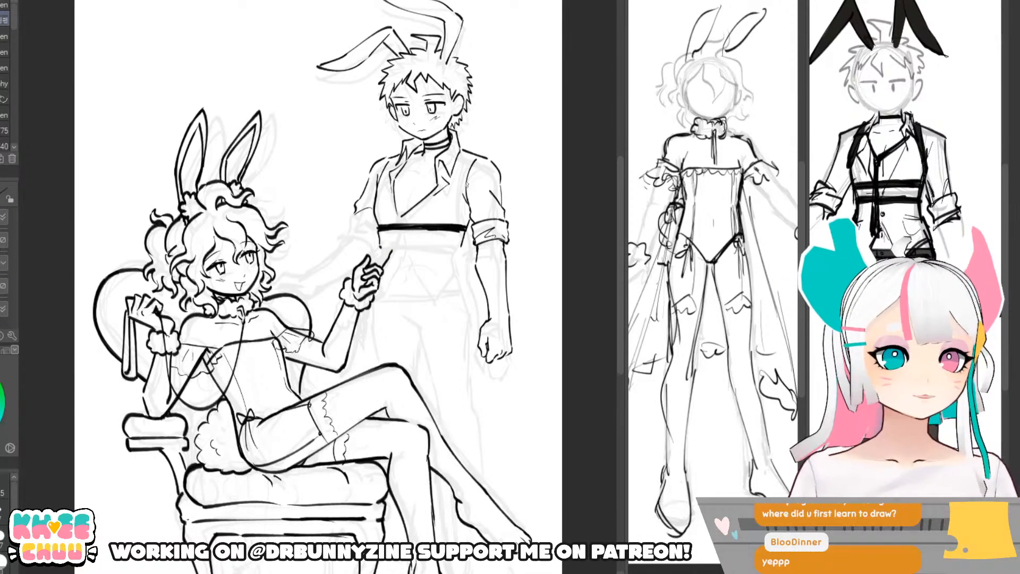
- Ink thick black harness straps over both shoulders, mirror the canvas view and clean up the outline beside the far strap
{"action": "left_click_drag", "start_coordinate": [463, 153], "coordinate": [469, 219]}
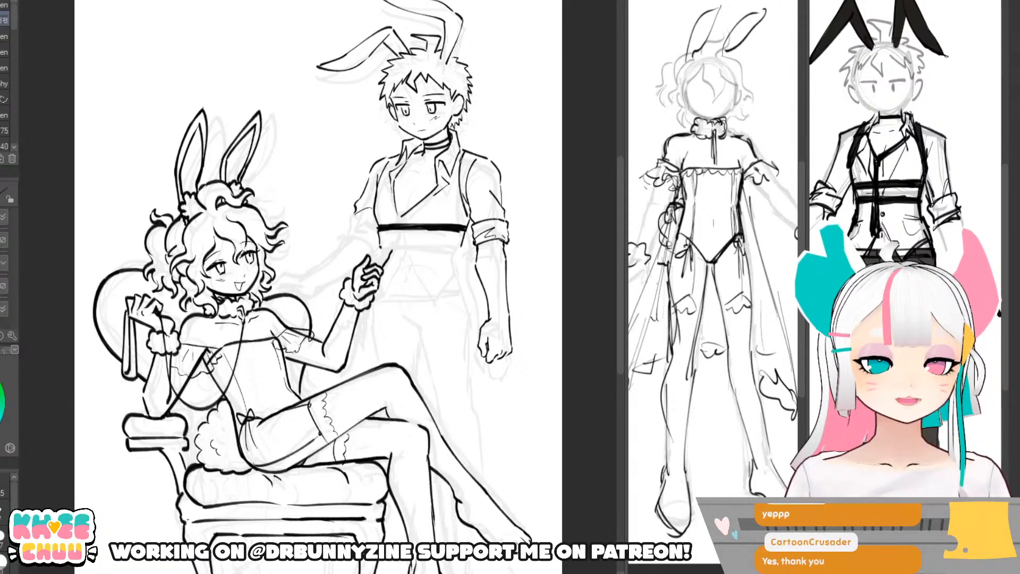
{"action": "left_click_drag", "start_coordinate": [462, 150], "coordinate": [467, 217]}
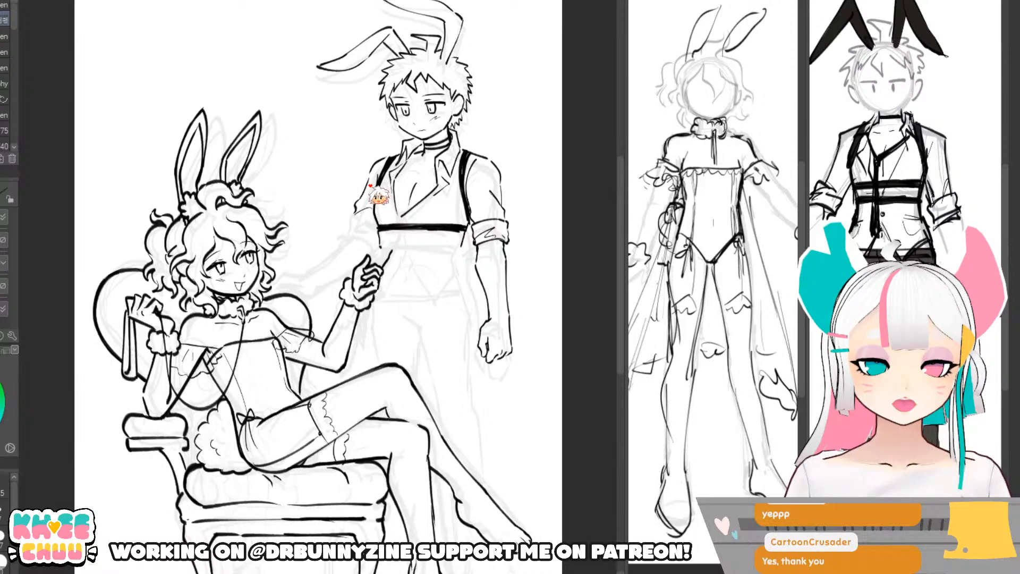
{"action": "key", "text": "h"}
{"action": "key", "text": "e"}
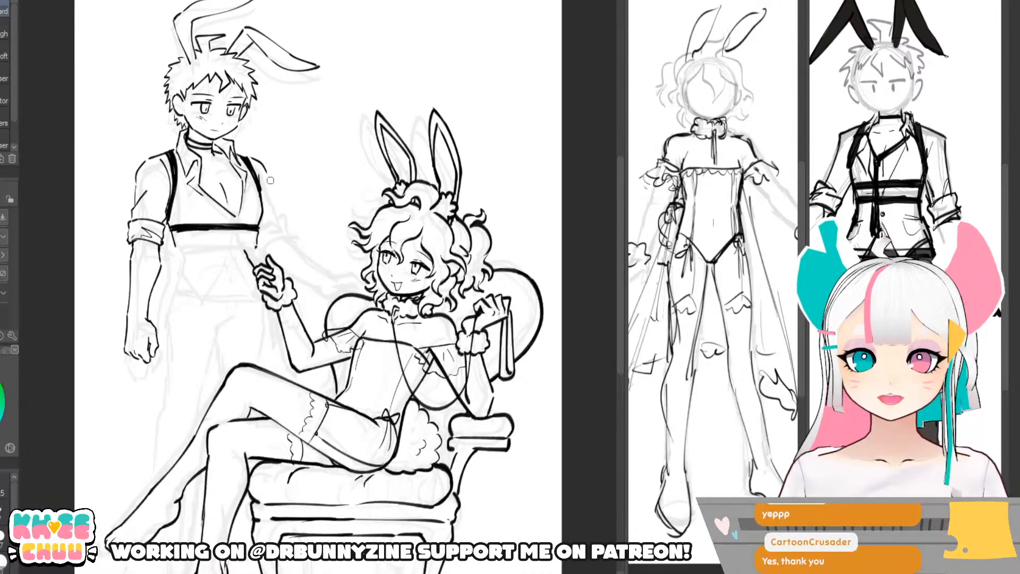
{"action": "key", "text": "p"}
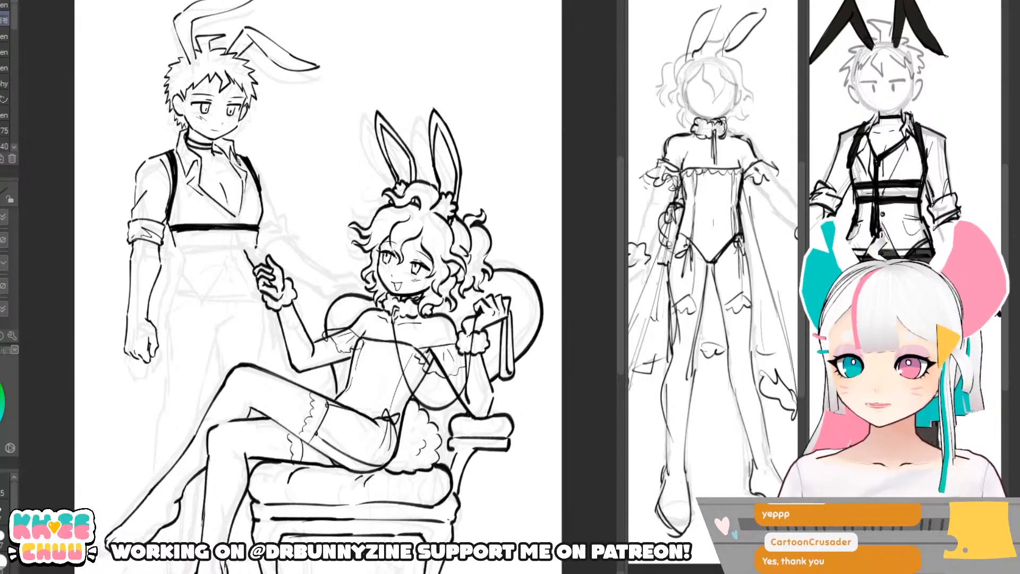
- Lasso the far side of the standing figure's torso with its strap and shift it slightly inward
{"action": "key", "text": "m"}
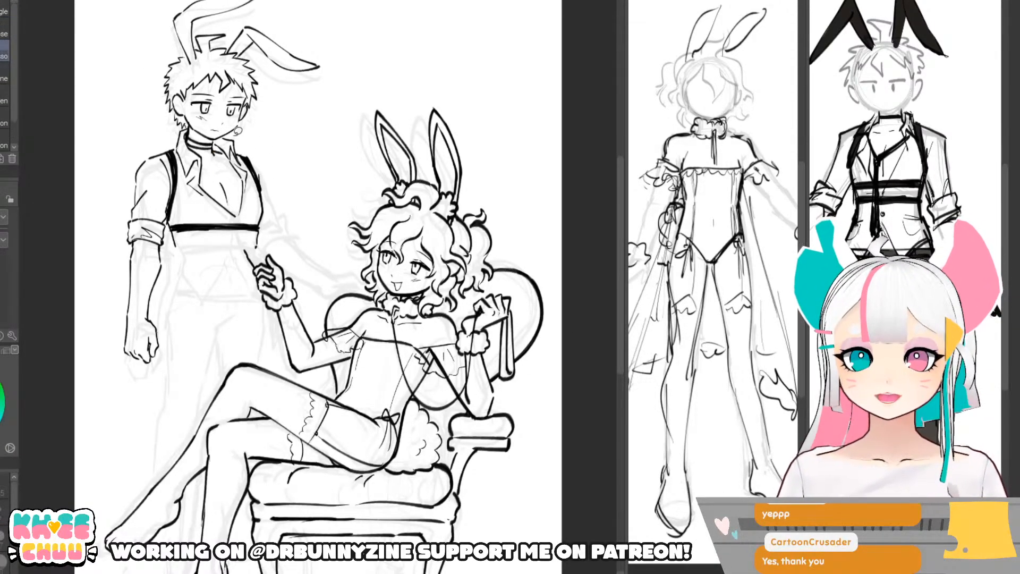
{"action": "mouse_move", "coordinate": [231, 134]}
{"action": "left_mouse_down"}
{"action": "mouse_move", "coordinate": [242, 238]}
{"action": "mouse_move", "coordinate": [276, 240]}
{"action": "mouse_move", "coordinate": [251, 138]}
{"action": "mouse_move", "coordinate": [232, 136]}
{"action": "left_mouse_up"}
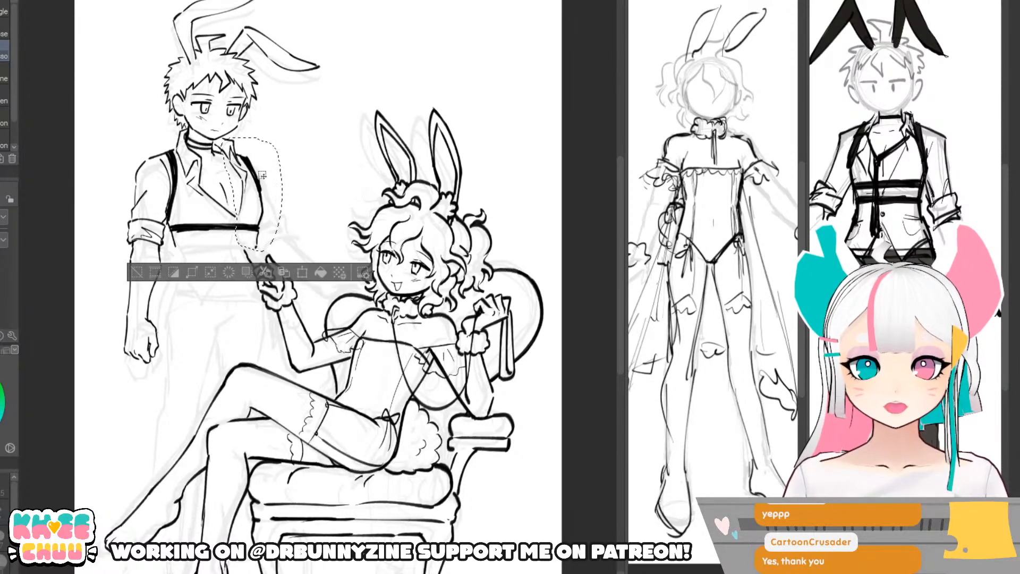
{"action": "left_click_drag", "start_coordinate": [259, 180], "coordinate": [252, 175]}
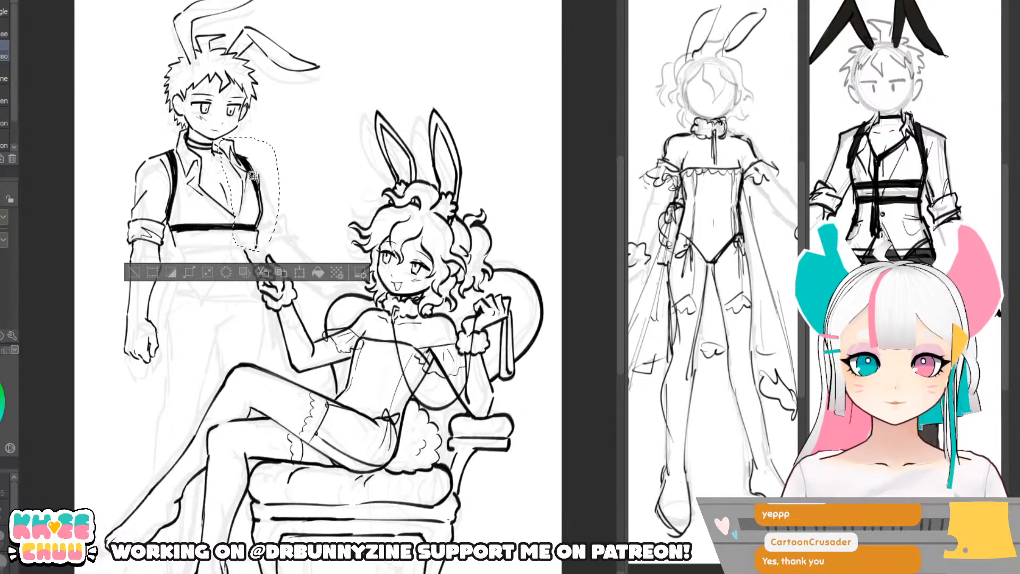
{"action": "left_click_drag", "start_coordinate": [262, 240], "coordinate": [263, 210]}
{"action": "key", "text": "ctrl+d"}
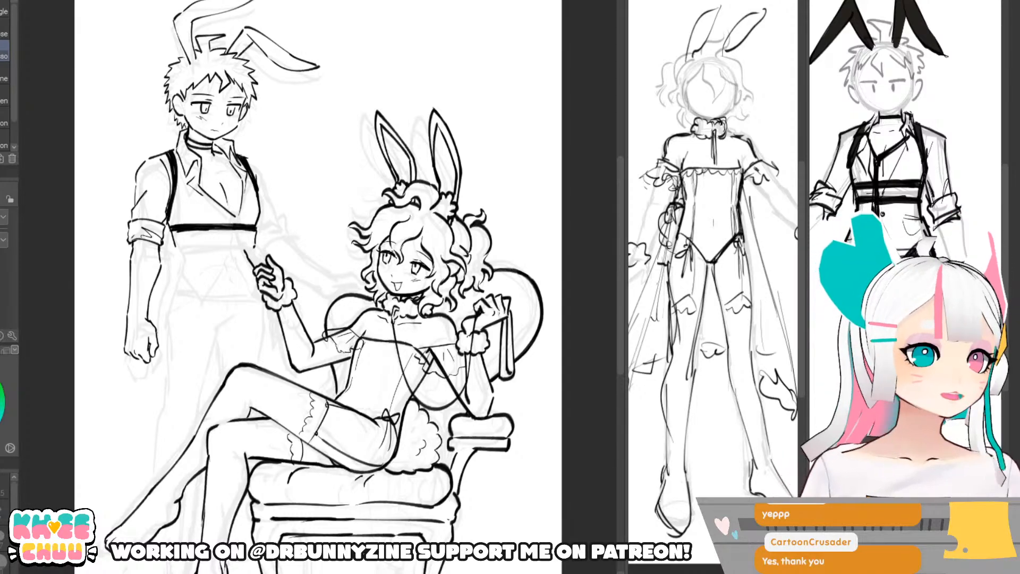
{"action": "key", "text": "p"}
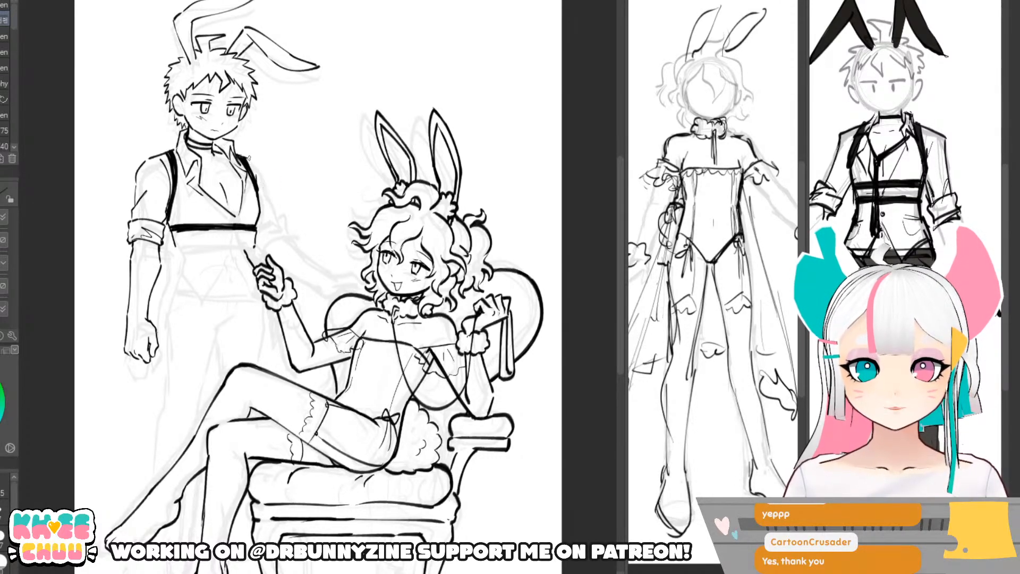
- Ink the sleeve and rolled cuff of the standing figure's far arm
{"action": "mouse_move", "coordinate": [266, 193]}
{"action": "left_mouse_down"}
{"action": "mouse_move", "coordinate": [279, 218]}
{"action": "mouse_move", "coordinate": [268, 227]}
{"action": "mouse_move", "coordinate": [280, 220]}
{"action": "mouse_move", "coordinate": [286, 230]}
{"action": "mouse_move", "coordinate": [260, 228]}
{"action": "mouse_move", "coordinate": [289, 234]}
{"action": "left_mouse_up"}
{"action": "left_click_drag", "start_coordinate": [263, 234], "coordinate": [291, 241]}
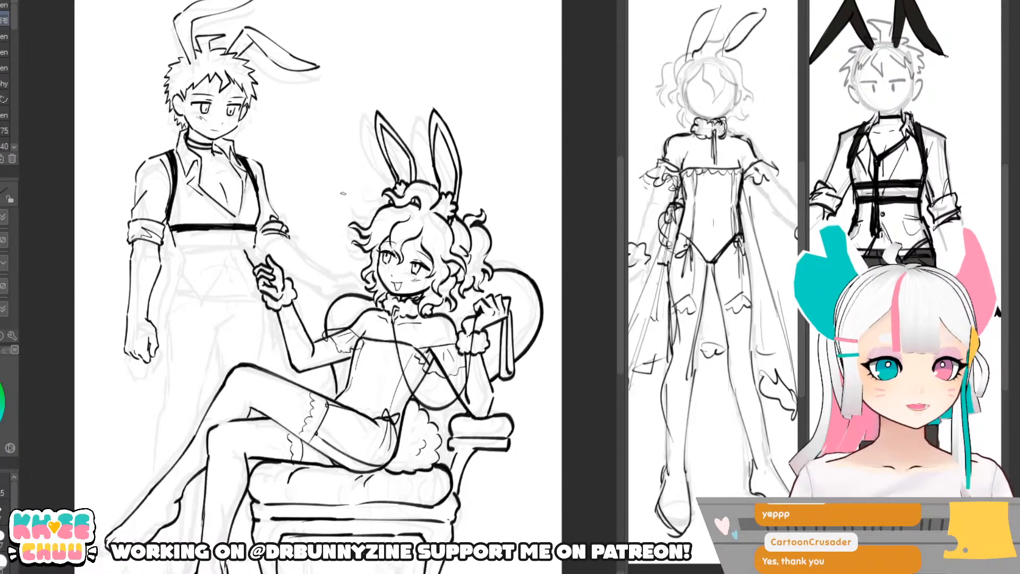
{"action": "mouse_move", "coordinate": [284, 236]}
{"action": "left_mouse_down"}
{"action": "mouse_move", "coordinate": [266, 249]}
{"action": "mouse_move", "coordinate": [292, 238]}
{"action": "left_mouse_up"}
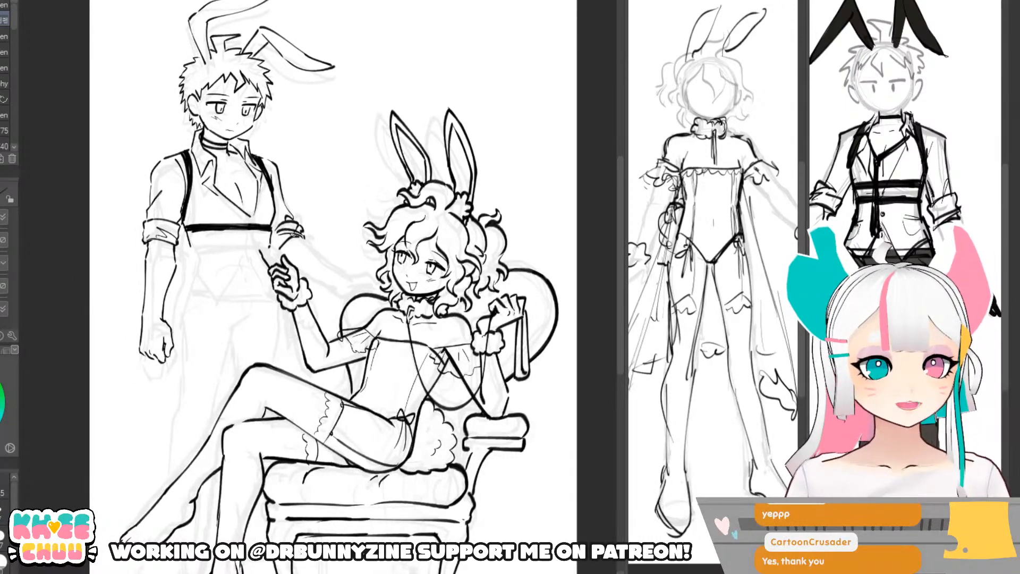
- Mirror the canvas view, add a fold line to the standing figure's shirt and ink a second thick black strap beneath the torso strap
{"action": "key", "text": "h"}
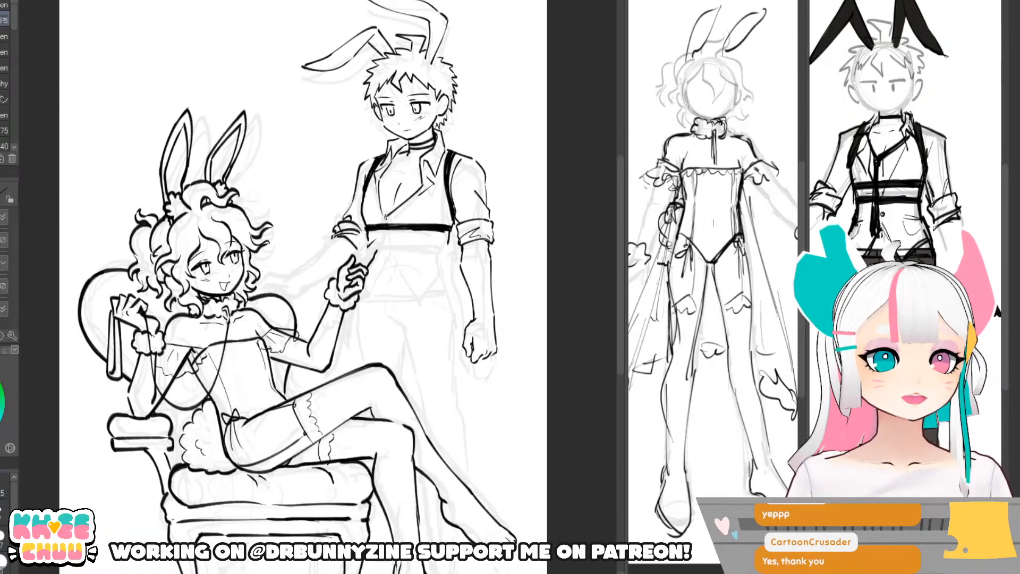
{"action": "left_click_drag", "start_coordinate": [422, 218], "coordinate": [435, 214]}
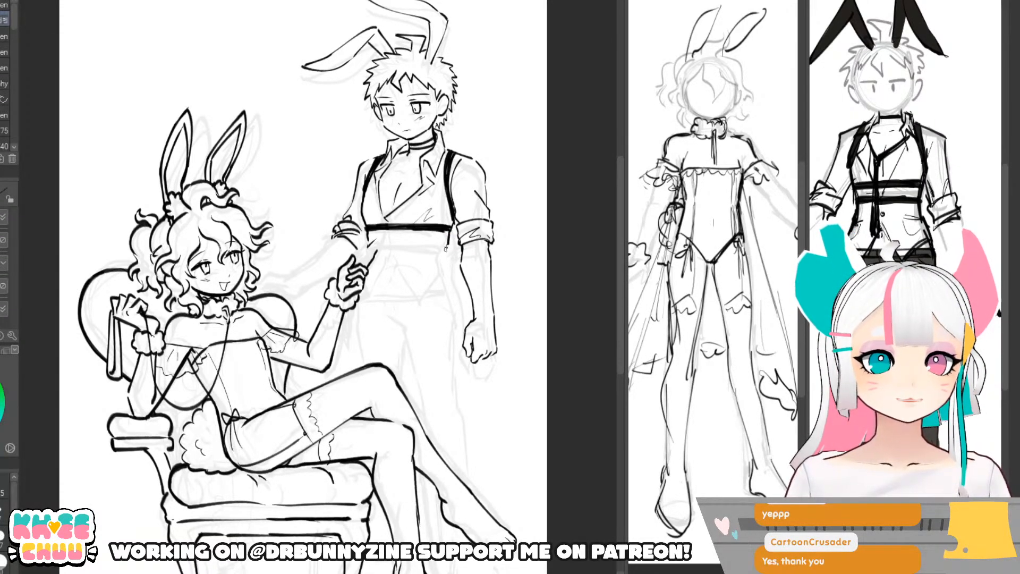
{"action": "left_click_drag", "start_coordinate": [366, 248], "coordinate": [446, 247]}
{"action": "left_click_drag", "start_coordinate": [372, 244], "coordinate": [449, 245]}
{"action": "key", "text": "ctrl+z"}
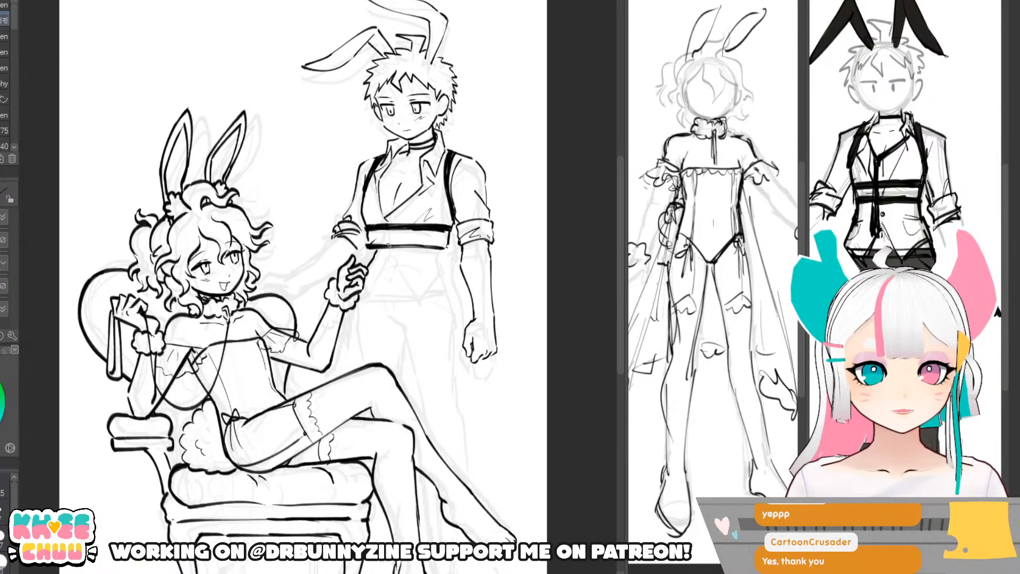
{"action": "left_click_drag", "start_coordinate": [375, 245], "coordinate": [447, 247]}
{"action": "mouse_move", "coordinate": [387, 246]}
{"action": "left_mouse_down"}
{"action": "mouse_move", "coordinate": [452, 247]}
{"action": "mouse_move", "coordinate": [438, 246]}
{"action": "left_mouse_up"}
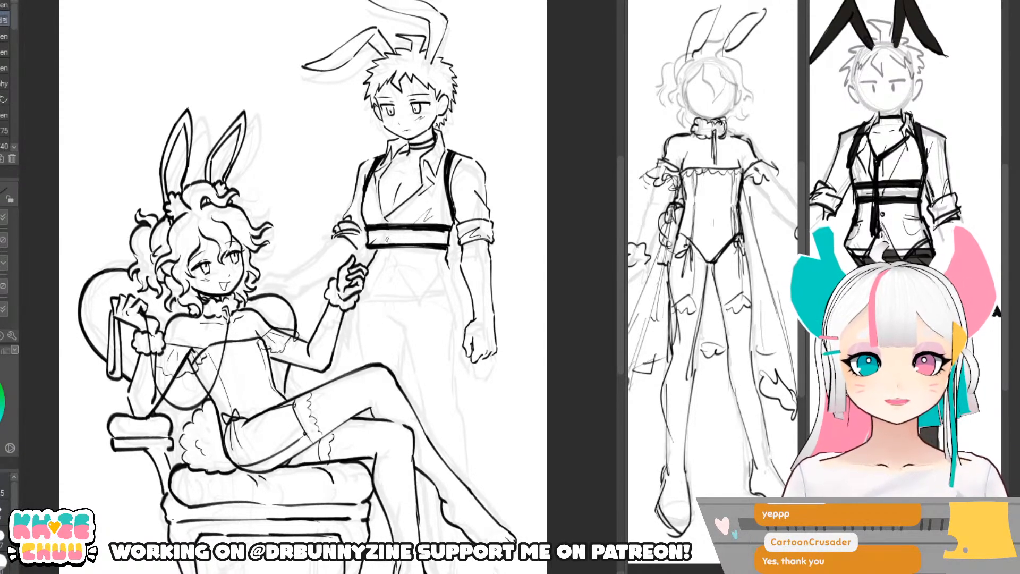
- Ink the near half of the standing figure's pointed shirt hem below the straps, with a small fold line
{"action": "left_click_drag", "start_coordinate": [394, 254], "coordinate": [395, 268]}
{"action": "key", "text": "ctrl+z"}
{"action": "left_click_drag", "start_coordinate": [389, 233], "coordinate": [393, 254]}
{"action": "left_click_drag", "start_coordinate": [396, 256], "coordinate": [396, 262]}
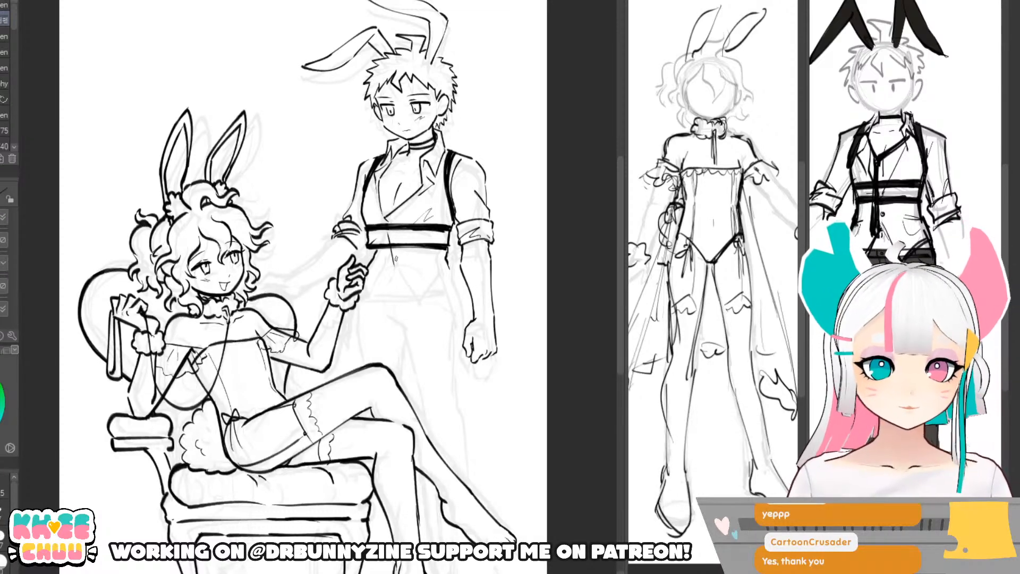
{"action": "mouse_move", "coordinate": [401, 257]}
{"action": "left_mouse_down"}
{"action": "mouse_move", "coordinate": [415, 263]}
{"action": "mouse_move", "coordinate": [399, 279]}
{"action": "mouse_move", "coordinate": [420, 307]}
{"action": "left_mouse_up"}
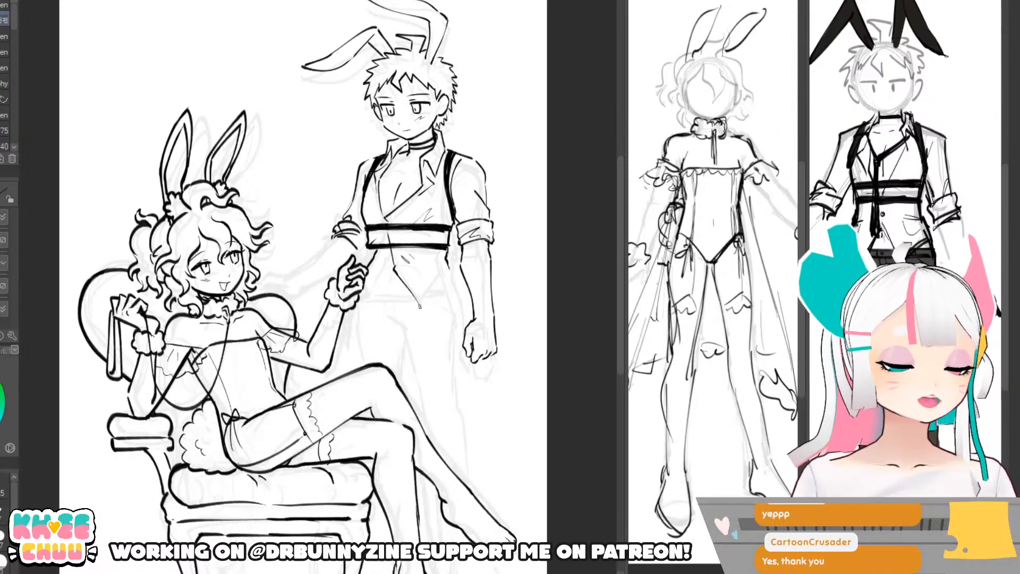
{"action": "key", "text": "ctrl+z"}
{"action": "mouse_move", "coordinate": [394, 267]}
{"action": "left_mouse_down"}
{"action": "mouse_move", "coordinate": [428, 307]}
{"action": "mouse_move", "coordinate": [451, 272]}
{"action": "left_mouse_up"}
{"action": "key", "text": "ctrl+z"}
{"action": "key", "text": "ctrl+z"}
{"action": "key", "text": "ctrl+z"}
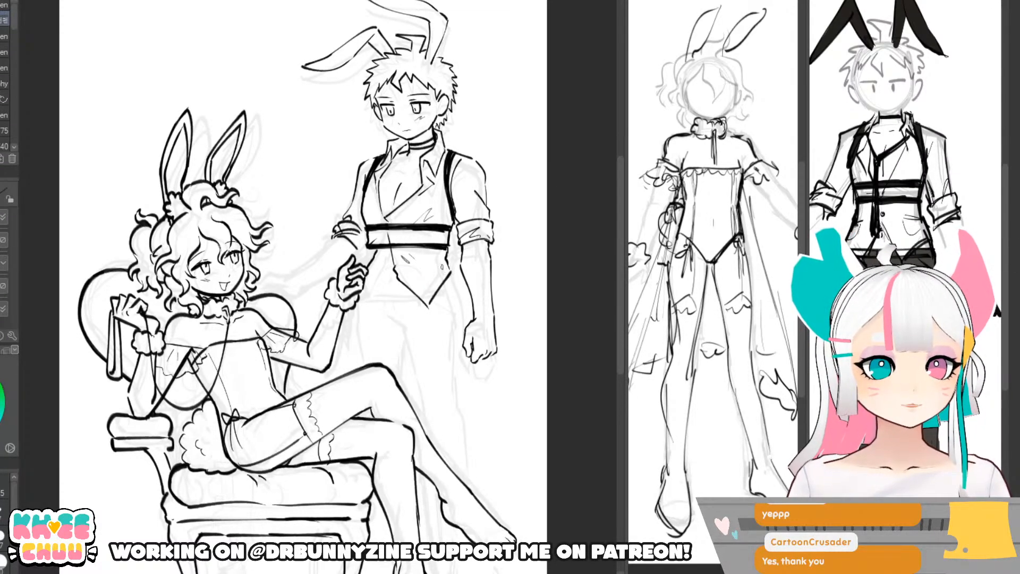
{"action": "mouse_move", "coordinate": [405, 240]}
{"action": "left_mouse_down"}
{"action": "mouse_move", "coordinate": [414, 235]}
{"action": "mouse_move", "coordinate": [383, 280]}
{"action": "left_mouse_up"}
{"action": "key", "text": "ctrl+z"}
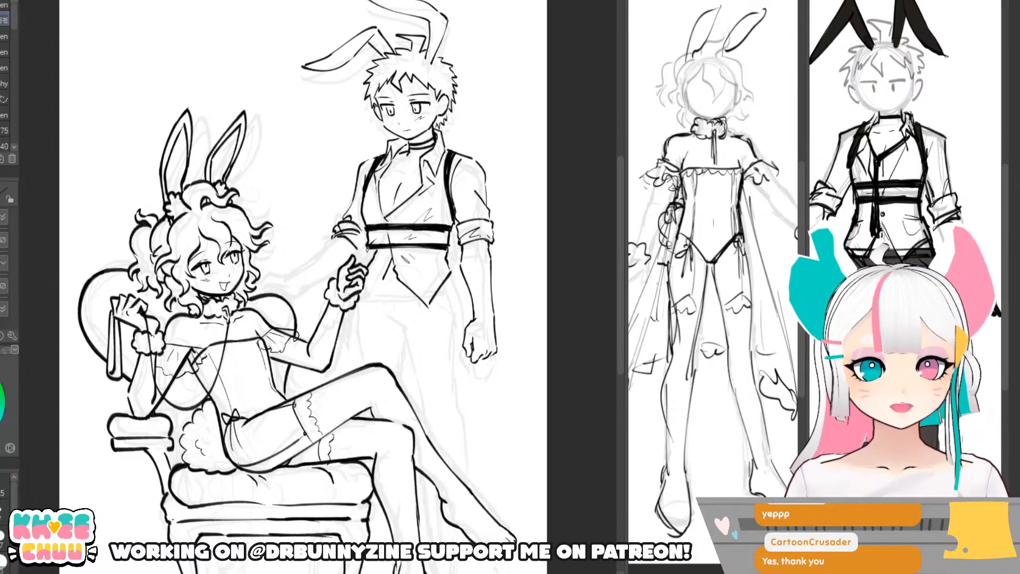
- Ink the far half of the shirt hem as a second point beside the seated figure's raised hand
{"action": "mouse_move", "coordinate": [367, 246]}
{"action": "left_mouse_down"}
{"action": "mouse_move", "coordinate": [364, 270]}
{"action": "mouse_move", "coordinate": [384, 277]}
{"action": "mouse_move", "coordinate": [368, 307]}
{"action": "mouse_move", "coordinate": [378, 265]}
{"action": "left_mouse_up"}
{"action": "key", "text": "ctrl+z"}
{"action": "key", "text": "ctrl+z"}
{"action": "key", "text": "ctrl+z"}
{"action": "key", "text": "ctrl+z"}
{"action": "key", "text": "ctrl+z"}
{"action": "key", "text": "ctrl+z"}
{"action": "key", "text": "ctrl+z"}
{"action": "mouse_move", "coordinate": [388, 255]}
{"action": "left_mouse_down"}
{"action": "mouse_move", "coordinate": [384, 264]}
{"action": "mouse_move", "coordinate": [426, 267]}
{"action": "left_mouse_up"}
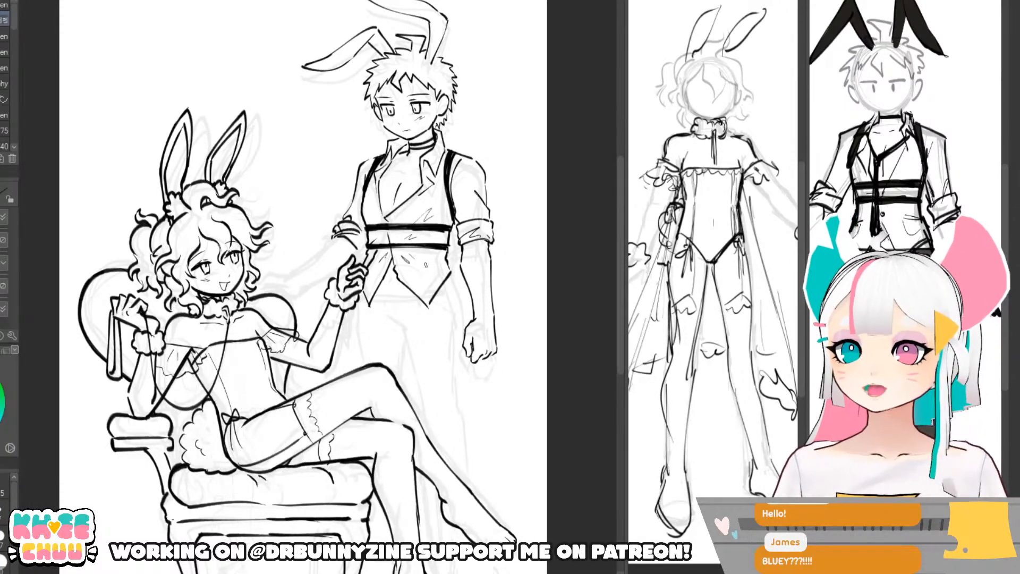
- Touch up the standing figure's near waist outline where it meets the shirt hem
{"action": "key", "text": "ctrl+z"}
{"action": "mouse_move", "coordinate": [449, 268]}
{"action": "left_mouse_down"}
{"action": "mouse_move", "coordinate": [453, 285]}
{"action": "mouse_move", "coordinate": [430, 309]}
{"action": "left_mouse_up"}
{"action": "key", "text": "ctrl+z"}
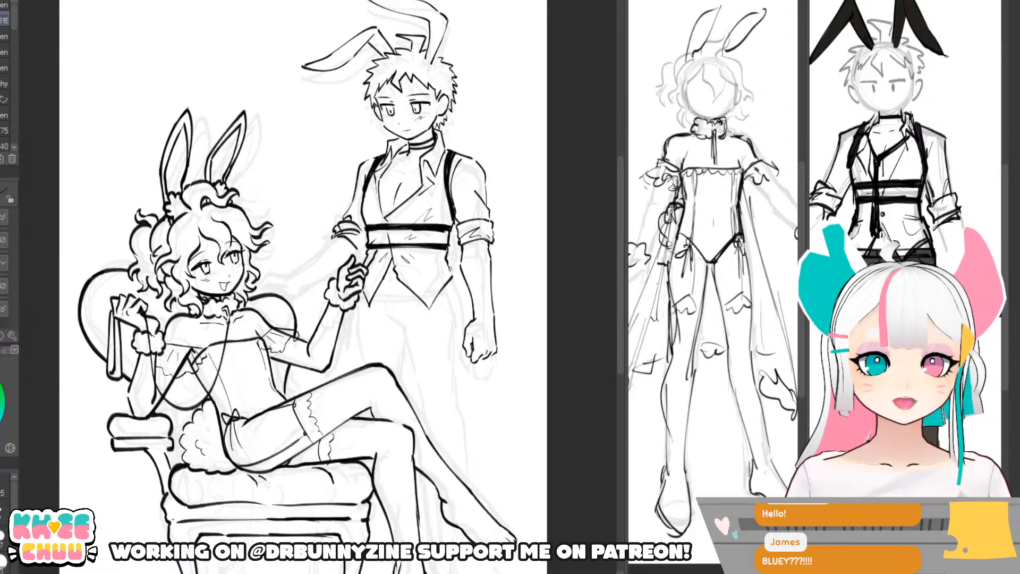
{"action": "left_click_drag", "start_coordinate": [450, 267], "coordinate": [452, 275]}
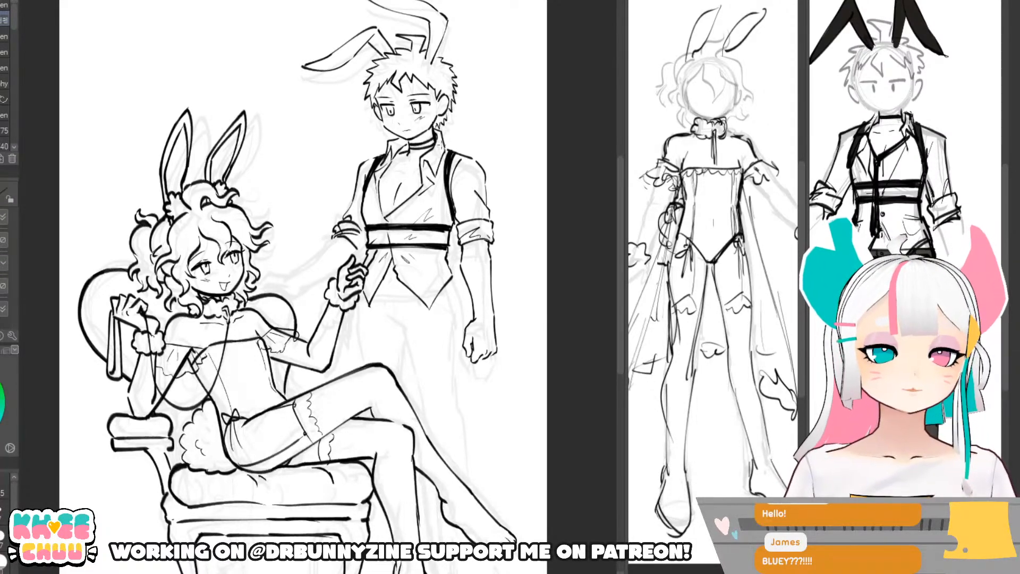
- Clean up the collar and choker lines around the standing figure's neck
{"action": "key", "text": "e"}
{"action": "mouse_move", "coordinate": [413, 151]}
{"action": "left_mouse_down"}
{"action": "mouse_move", "coordinate": [437, 135]}
{"action": "mouse_move", "coordinate": [433, 149]}
{"action": "mouse_move", "coordinate": [410, 146]}
{"action": "left_mouse_up"}
{"action": "key", "text": "p"}
{"action": "key", "text": "ctrl+z"}
{"action": "key", "text": "ctrl+z"}
{"action": "key", "text": "ctrl+z"}
{"action": "key", "text": "ctrl+z"}
{"action": "key", "text": "ctrl+z"}
{"action": "key", "text": "ctrl+z"}
{"action": "key", "text": "ctrl+z"}
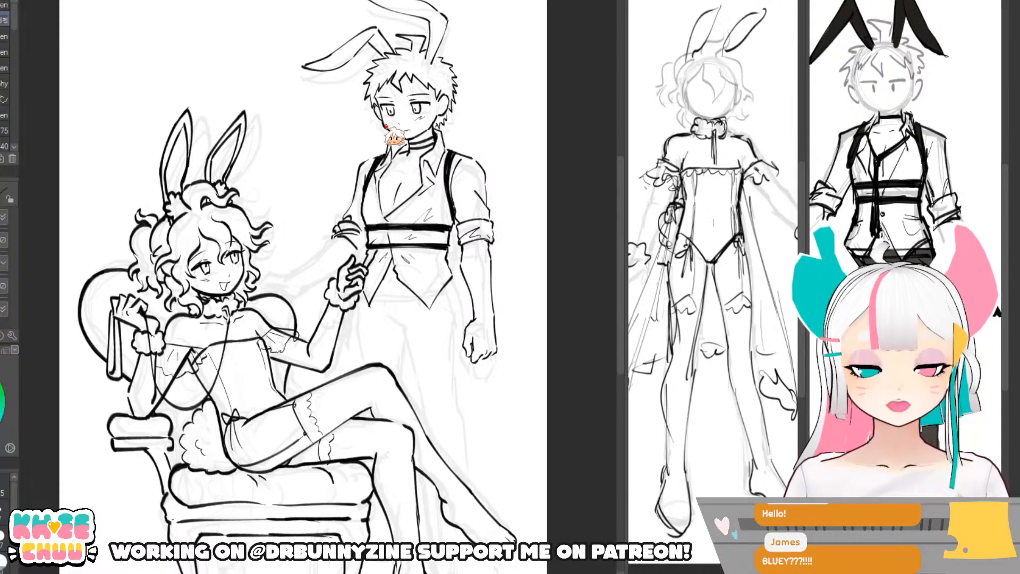
{"action": "left_click_drag", "start_coordinate": [382, 120], "coordinate": [383, 126]}
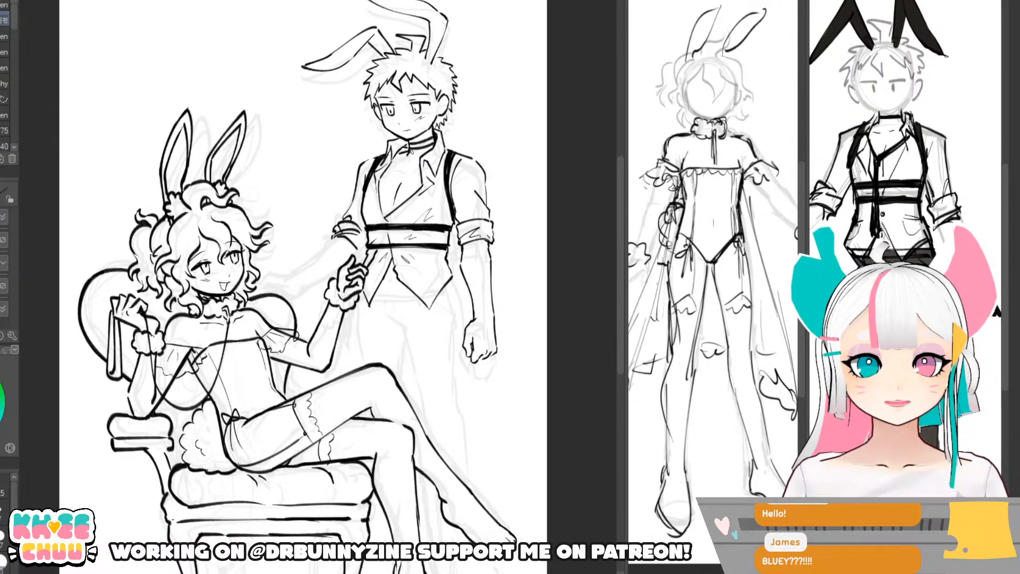
{"action": "left_click_drag", "start_coordinate": [415, 152], "coordinate": [418, 154]}
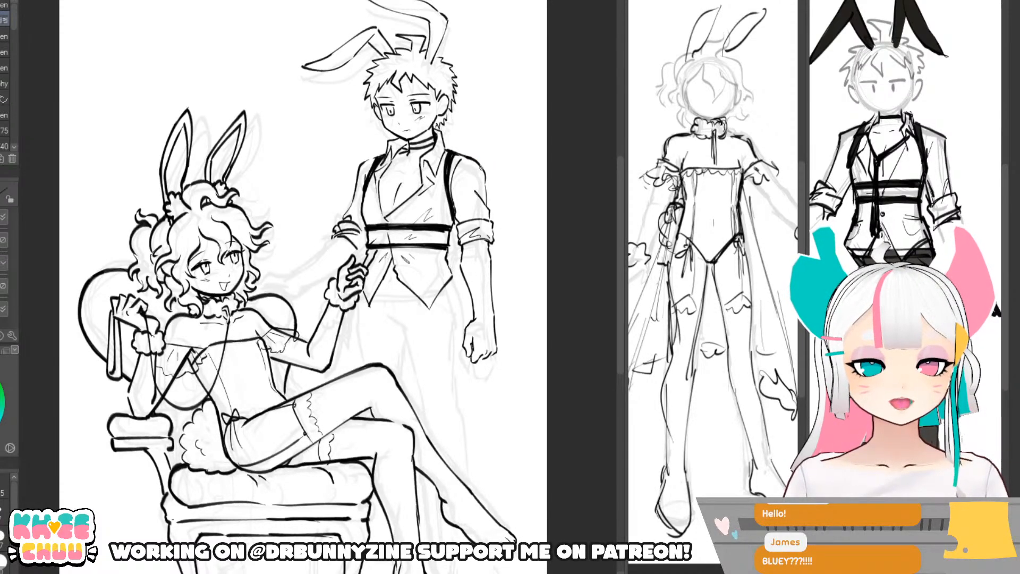
- Thicken the standing figure's near shoulder and sleeve outline and ink a heavy black line along the V neckline
{"action": "mouse_move", "coordinate": [455, 151]}
{"action": "left_mouse_down"}
{"action": "mouse_move", "coordinate": [480, 162]}
{"action": "mouse_move", "coordinate": [487, 194]}
{"action": "left_mouse_up"}
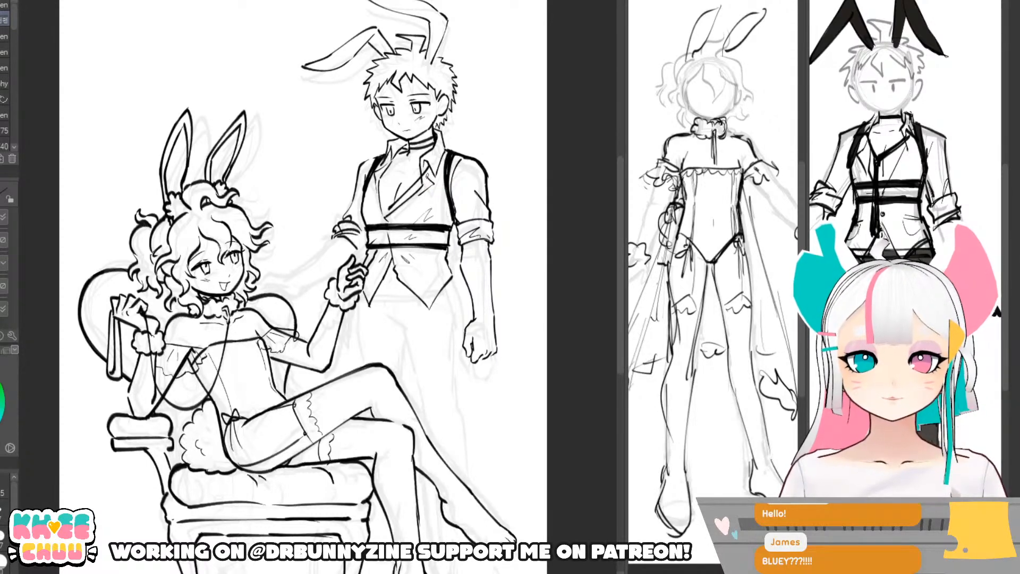
{"action": "left_click_drag", "start_coordinate": [428, 170], "coordinate": [392, 205]}
{"action": "left_click_drag", "start_coordinate": [432, 171], "coordinate": [391, 206]}
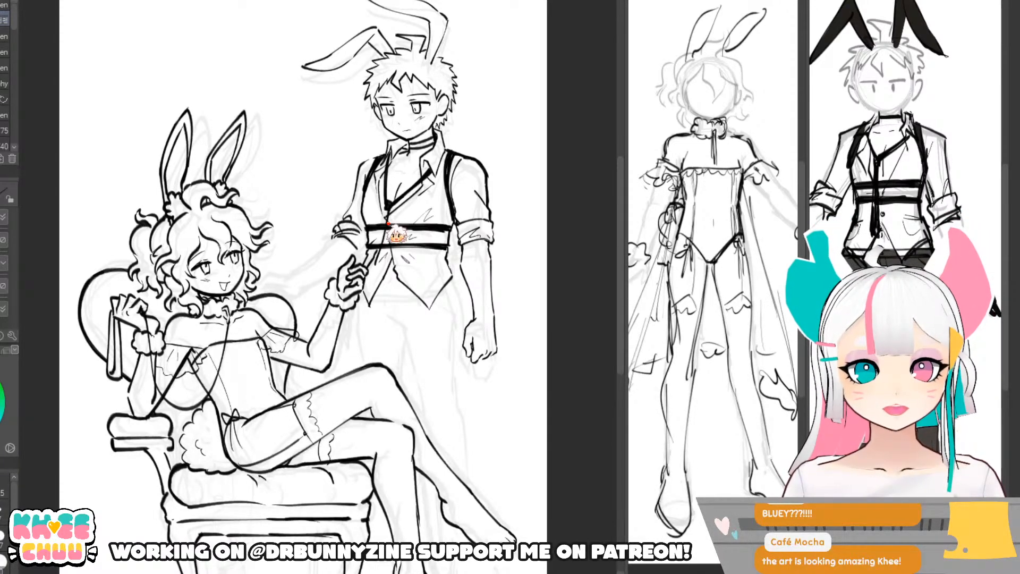
{"action": "left_click_drag", "start_coordinate": [388, 231], "coordinate": [366, 266]}
{"action": "key", "text": "ctrl+z"}
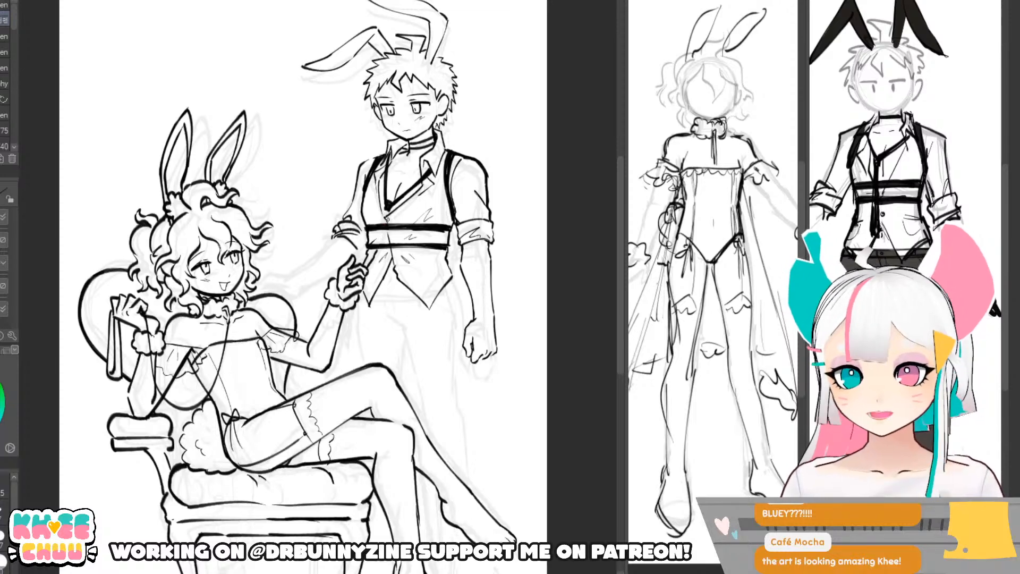
{"action": "mouse_move", "coordinate": [387, 231]}
{"action": "left_mouse_down"}
{"action": "mouse_move", "coordinate": [382, 263]}
{"action": "mouse_move", "coordinate": [367, 267]}
{"action": "left_mouse_up"}
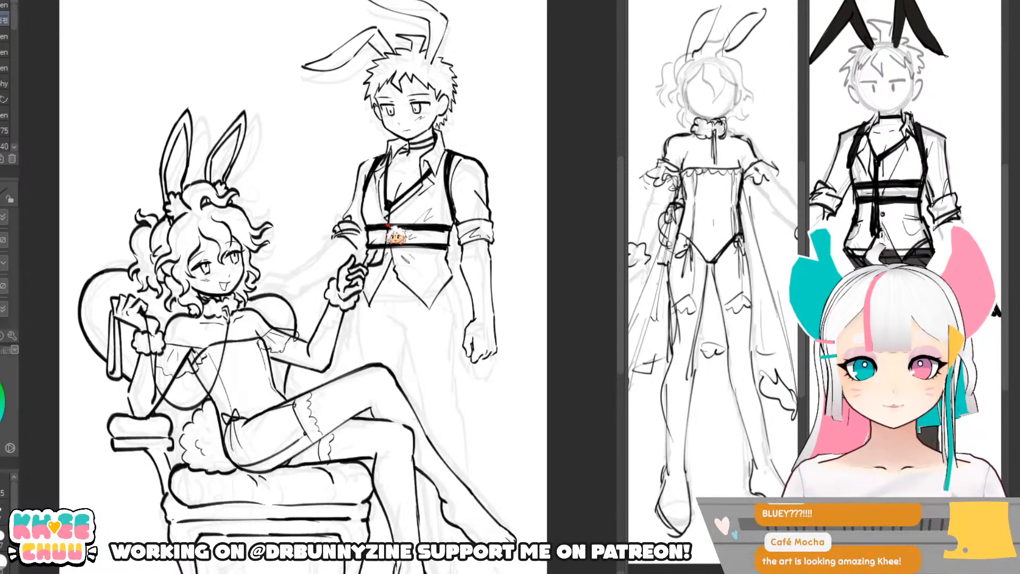
{"action": "key", "text": "ctrl+z"}
{"action": "left_click_drag", "start_coordinate": [388, 212], "coordinate": [365, 271]}
{"action": "key", "text": "ctrl+z"}
{"action": "key", "text": "ctrl+z"}
{"action": "left_click_drag", "start_coordinate": [389, 208], "coordinate": [378, 263]}
{"action": "left_click_drag", "start_coordinate": [380, 260], "coordinate": [358, 266]}
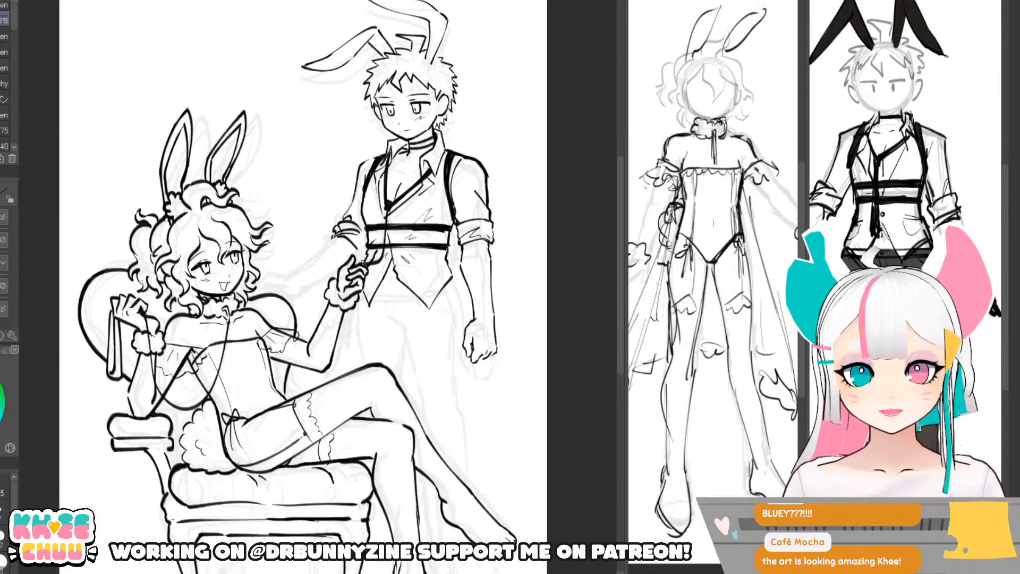
{"action": "left_click_drag", "start_coordinate": [387, 208], "coordinate": [376, 257]}
{"action": "key", "text": "ctrl+z"}
{"action": "left_click_drag", "start_coordinate": [384, 213], "coordinate": [379, 244]}
{"action": "mouse_move", "coordinate": [386, 211]}
{"action": "left_mouse_down"}
{"action": "mouse_move", "coordinate": [382, 232]}
{"action": "mouse_move", "coordinate": [384, 212]}
{"action": "mouse_move", "coordinate": [380, 253]}
{"action": "mouse_move", "coordinate": [359, 265]}
{"action": "mouse_move", "coordinate": [381, 254]}
{"action": "mouse_move", "coordinate": [358, 264]}
{"action": "mouse_move", "coordinate": [379, 253]}
{"action": "left_mouse_up"}
{"action": "key", "text": "ctrl+z"}
{"action": "key", "text": "ctrl+z"}
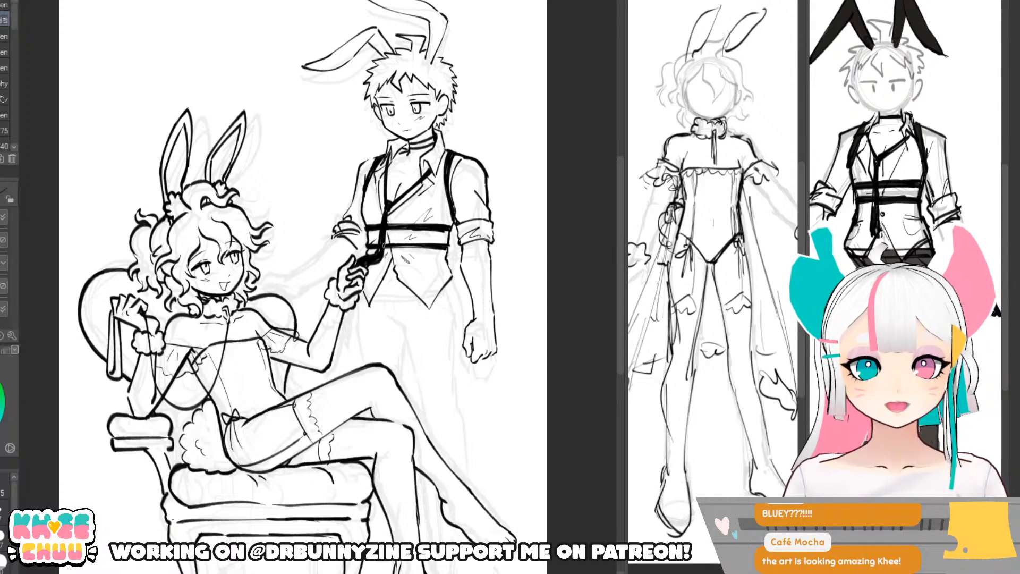
{"action": "left_click_drag", "start_coordinate": [388, 211], "coordinate": [387, 276]}
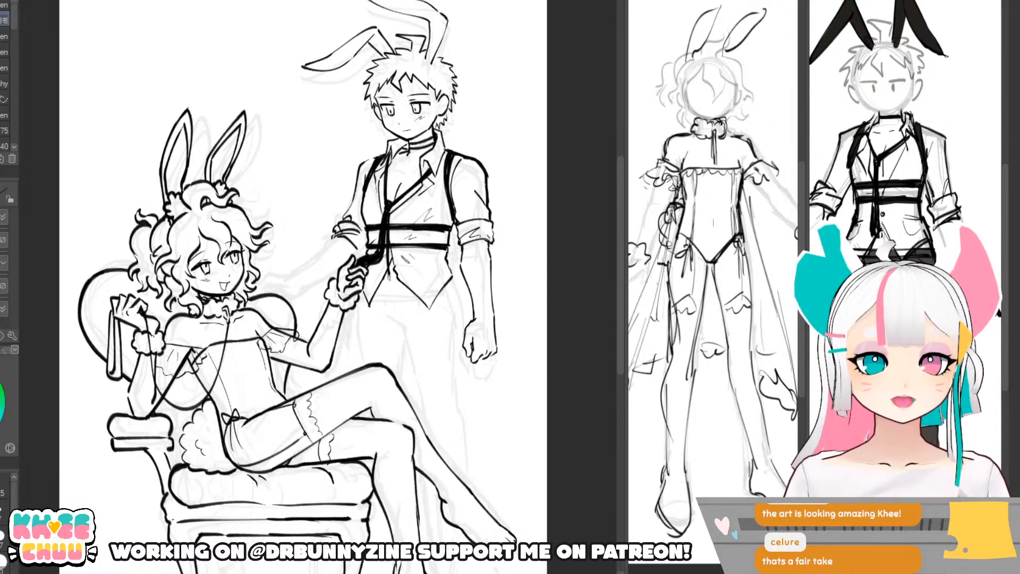
{"action": "key", "text": "ctrl+z"}
{"action": "mouse_move", "coordinate": [388, 218]}
{"action": "left_mouse_down"}
{"action": "mouse_move", "coordinate": [387, 275]}
{"action": "mouse_move", "coordinate": [387, 256]}
{"action": "mouse_move", "coordinate": [351, 292]}
{"action": "mouse_move", "coordinate": [353, 324]}
{"action": "mouse_move", "coordinate": [352, 292]}
{"action": "mouse_move", "coordinate": [354, 322]}
{"action": "left_mouse_up"}
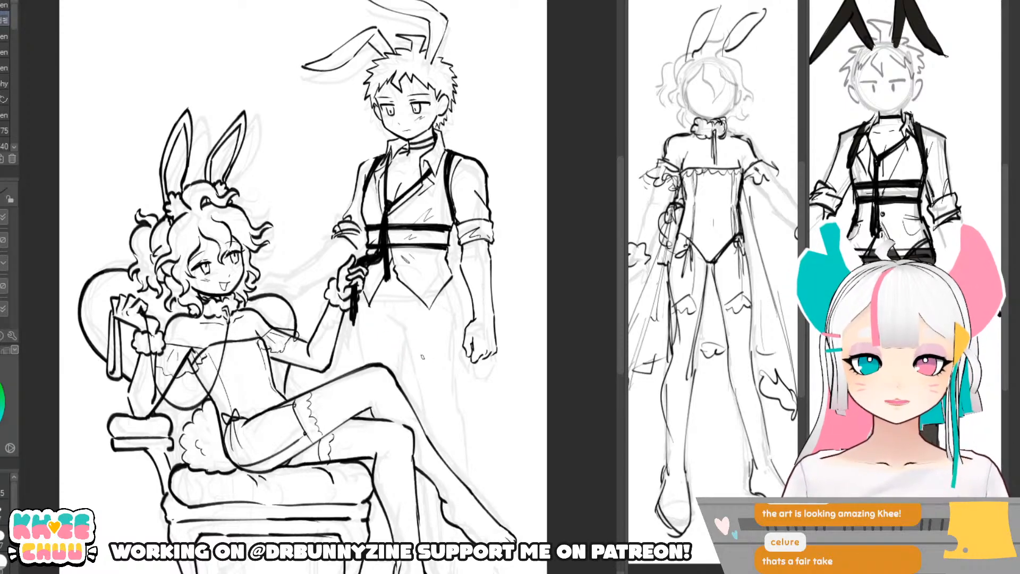
{"action": "key", "text": "ctrl+z"}
{"action": "key", "text": "ctrl+z"}
{"action": "key", "text": "ctrl+z"}
{"action": "key", "text": "ctrl+z"}
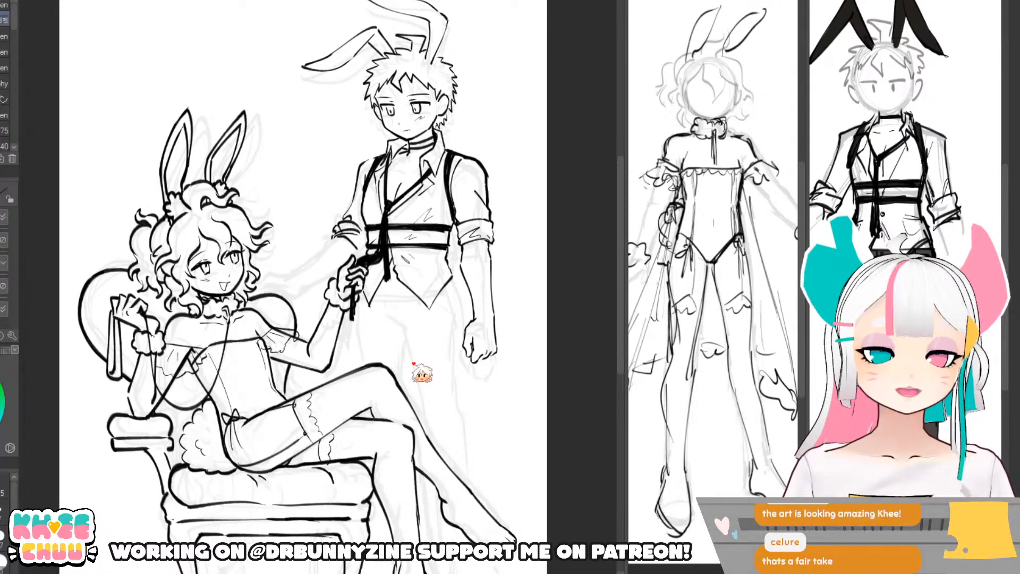
{"action": "key", "text": "ctrl+z"}
{"action": "key", "text": "ctrl+z"}
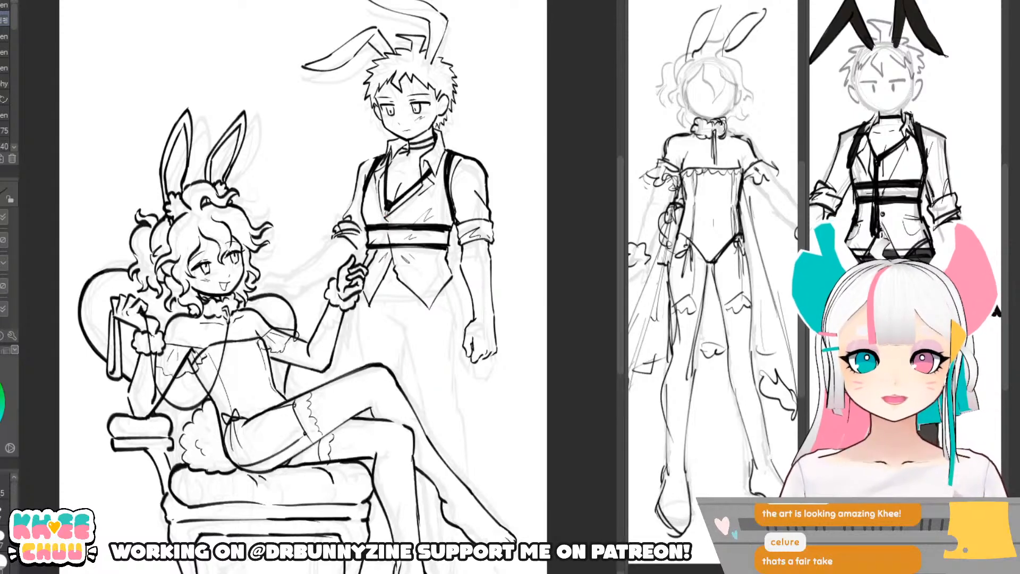
- Ink a black tie curving from the point of the V neckline down to the seated figure's raised hand
{"action": "left_click_drag", "start_coordinate": [388, 210], "coordinate": [359, 268]}
{"action": "key", "text": "ctrl+z"}
{"action": "left_click_drag", "start_coordinate": [388, 215], "coordinate": [365, 268]}
{"action": "key", "text": "ctrl+z"}
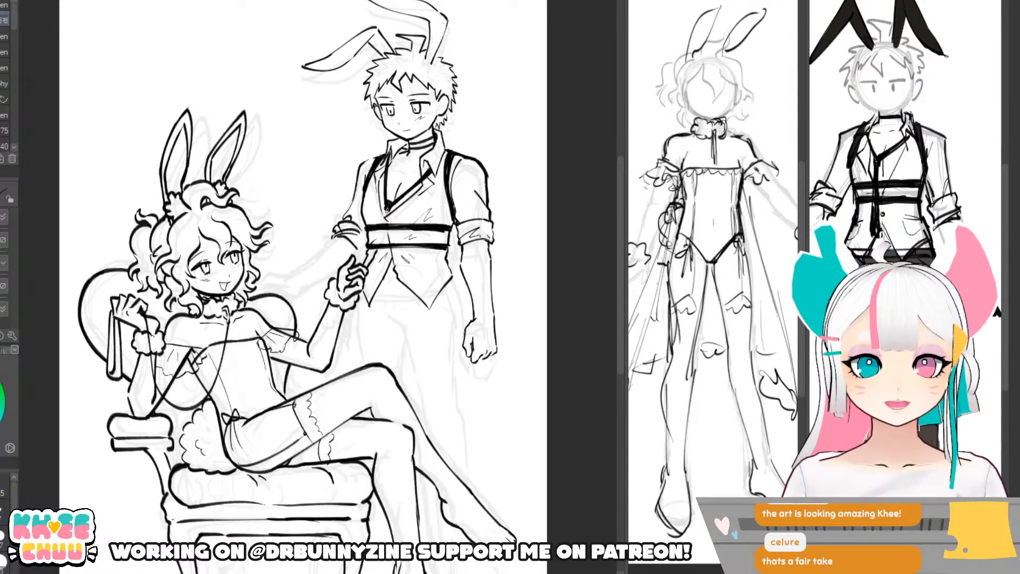
{"action": "left_click_drag", "start_coordinate": [387, 210], "coordinate": [363, 266]}
{"action": "mouse_move", "coordinate": [386, 229]}
{"action": "left_mouse_down"}
{"action": "mouse_move", "coordinate": [369, 260]}
{"action": "mouse_move", "coordinate": [386, 210]}
{"action": "mouse_move", "coordinate": [358, 265]}
{"action": "mouse_move", "coordinate": [356, 325]}
{"action": "left_mouse_up"}
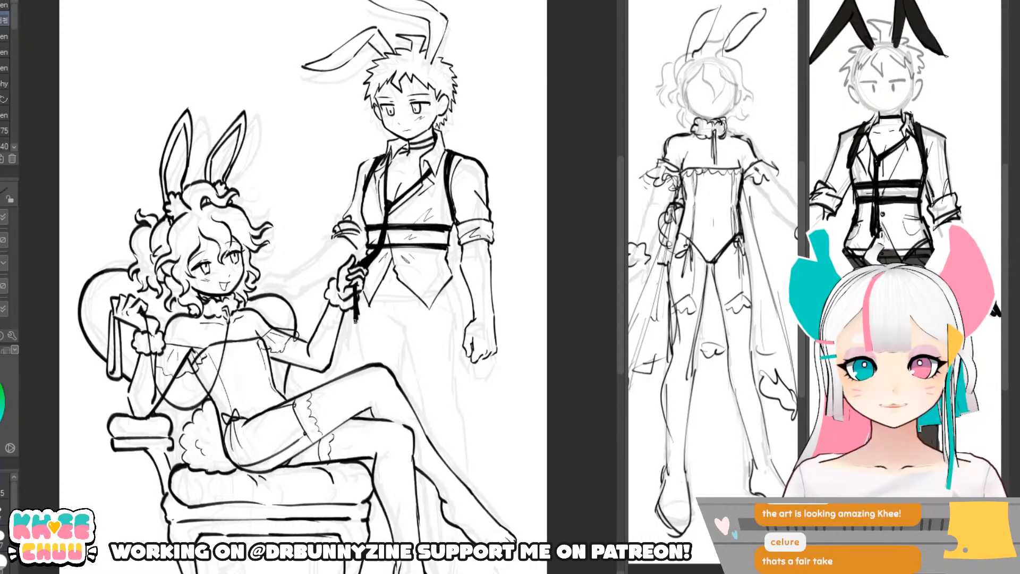
- Rework the tie where it passes through the seated figure's hand and ink its thick black tail hanging below
{"action": "key", "text": "ctrl+z"}
{"action": "key", "text": "ctrl+z"}
{"action": "key", "text": "ctrl+z"}
{"action": "key", "text": "ctrl+z"}
{"action": "left_click_drag", "start_coordinate": [354, 289], "coordinate": [351, 321]}
{"action": "key", "text": "ctrl+z"}
{"action": "left_click_drag", "start_coordinate": [354, 286], "coordinate": [350, 313]}
{"action": "mouse_move", "coordinate": [356, 281]}
{"action": "left_mouse_down"}
{"action": "mouse_move", "coordinate": [350, 324]}
{"action": "mouse_move", "coordinate": [357, 316]}
{"action": "left_mouse_up"}
{"action": "key", "text": "ctrl+z"}
{"action": "mouse_move", "coordinate": [375, 275]}
{"action": "left_mouse_down"}
{"action": "mouse_move", "coordinate": [375, 261]}
{"action": "mouse_move", "coordinate": [372, 276]}
{"action": "left_mouse_up"}
{"action": "key", "text": "ctrl+z"}
{"action": "left_click_drag", "start_coordinate": [366, 282], "coordinate": [375, 271]}
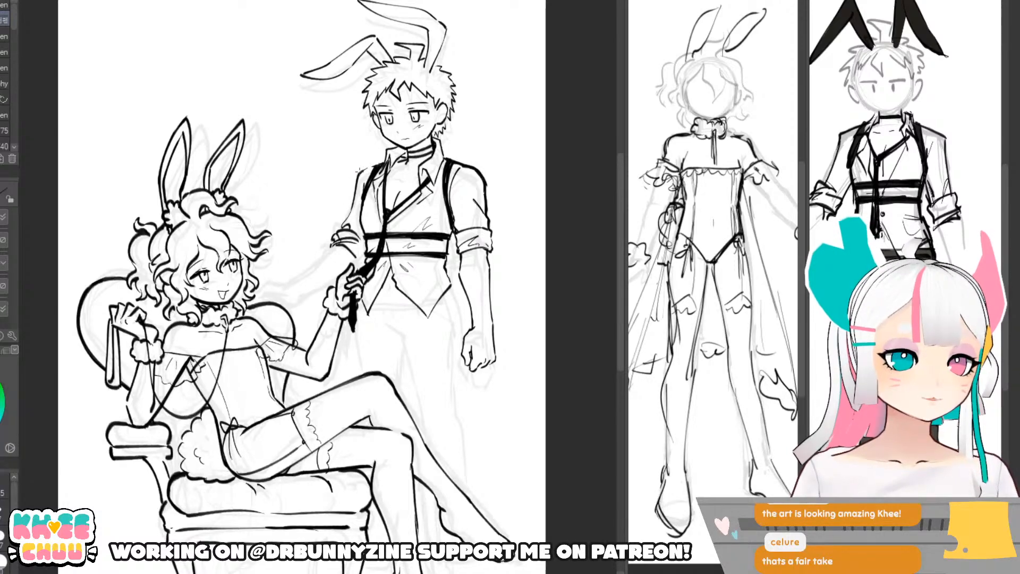
- Select the standing figure's sleeve on the side facing the seated figure and transform it to a shorter, slightly skewed shape
{"action": "key", "text": "h"}
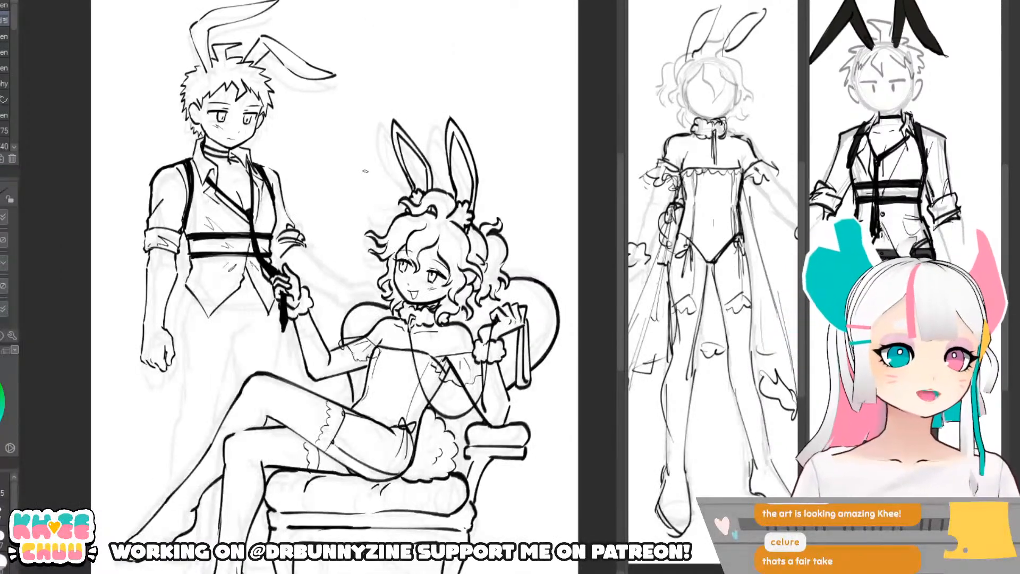
{"action": "key", "text": "m"}
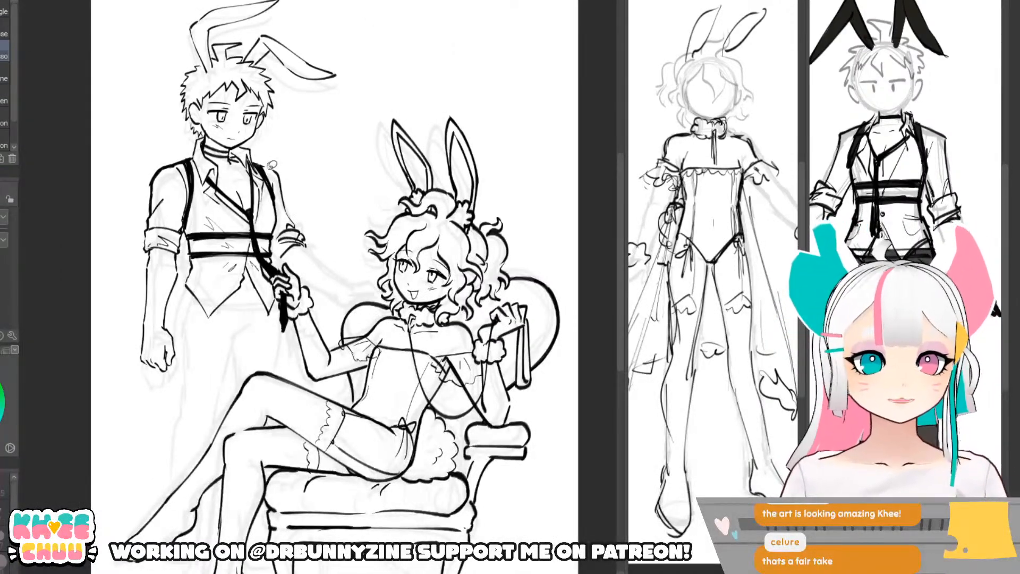
{"action": "mouse_move", "coordinate": [282, 192]}
{"action": "left_mouse_down"}
{"action": "mouse_move", "coordinate": [280, 234]}
{"action": "mouse_move", "coordinate": [298, 257]}
{"action": "mouse_move", "coordinate": [320, 186]}
{"action": "left_mouse_up"}
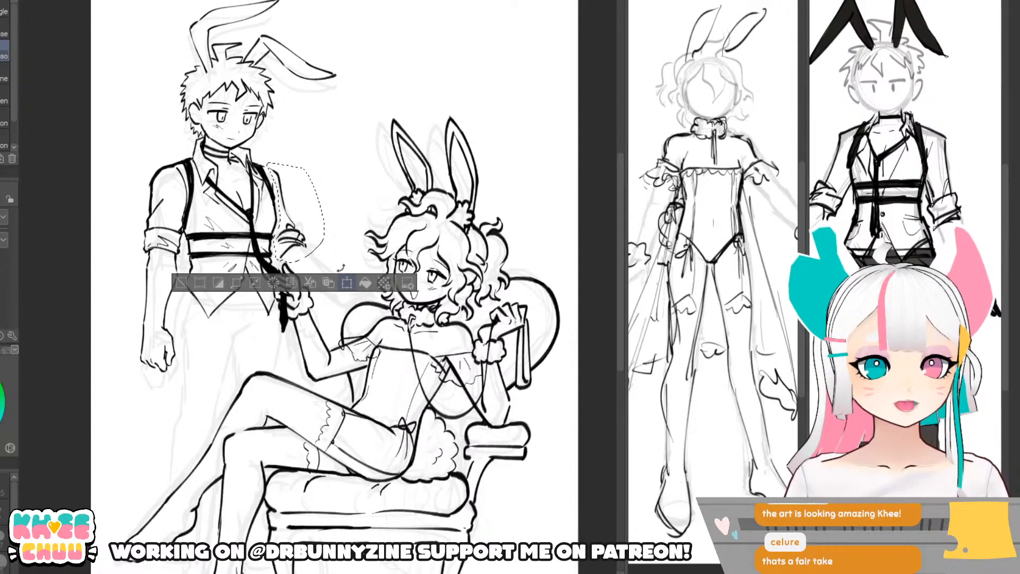
{"action": "left_click", "coordinate": [346, 282]}
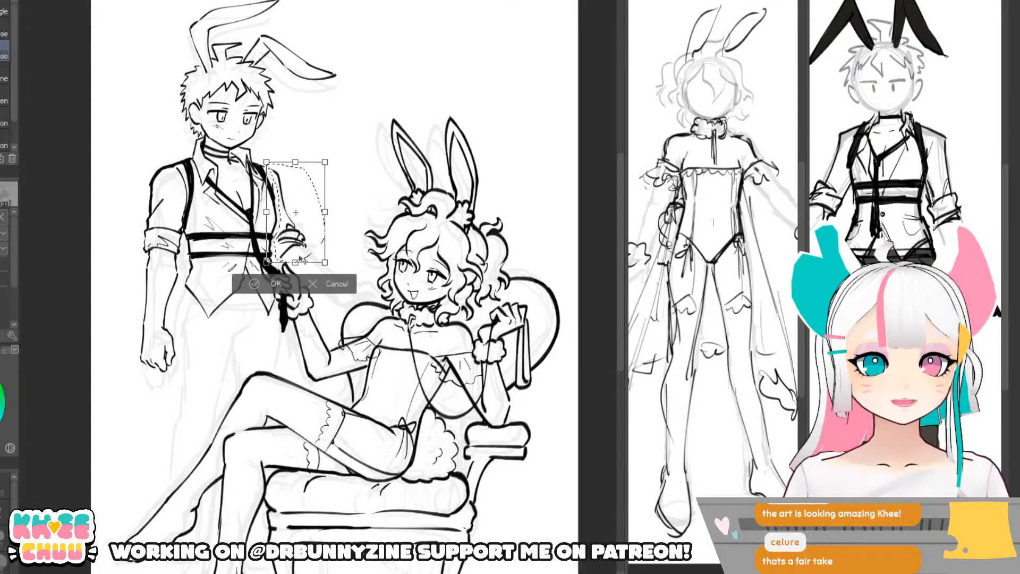
{"action": "left_click_drag", "start_coordinate": [295, 262], "coordinate": [296, 254]}
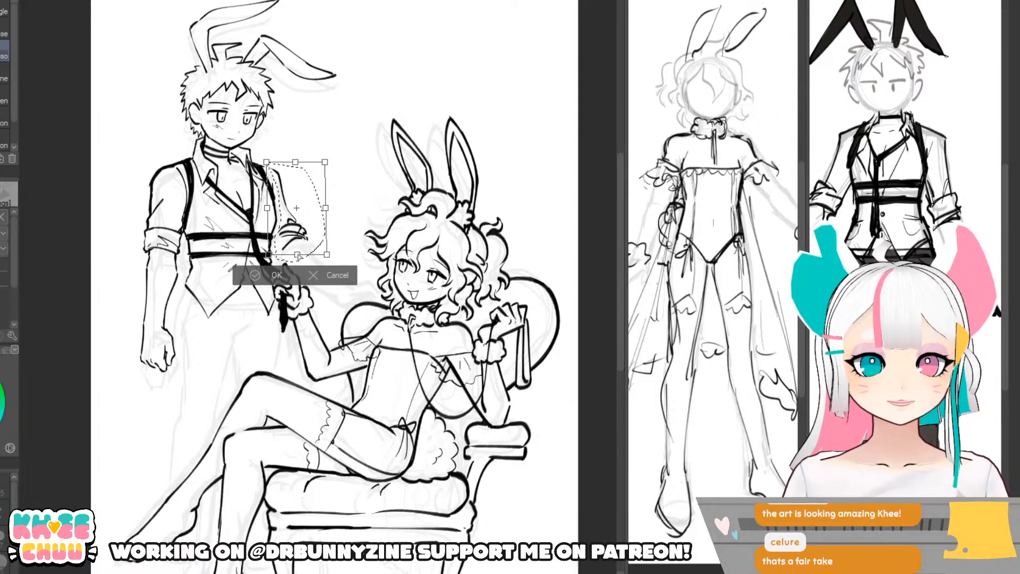
{"action": "left_click_drag", "start_coordinate": [296, 162], "coordinate": [322, 155]}
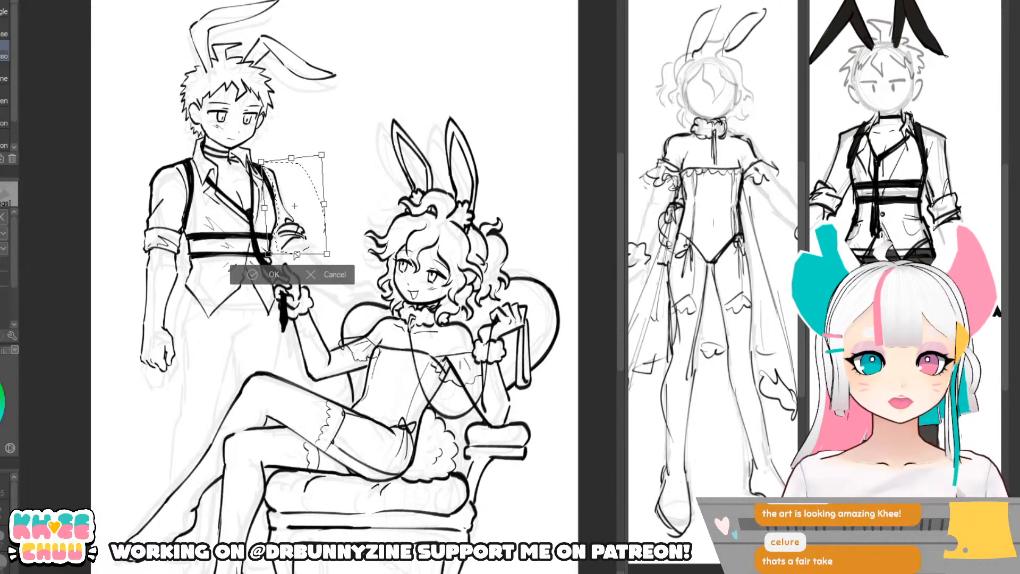
{"action": "left_click_drag", "start_coordinate": [298, 255], "coordinate": [306, 253]}
{"action": "key", "text": "Return"}
{"action": "key", "text": "ctrl+d"}
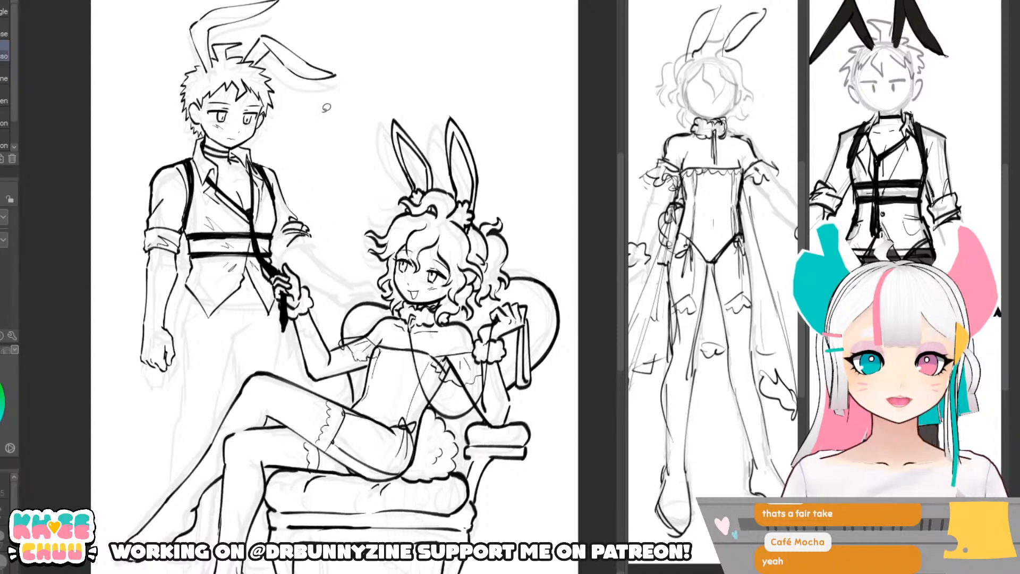
- Redraw the outline of the reshaped sleeve and its rolled cuff, and ink the forearm extending behind the seated figure
{"action": "key", "text": "p"}
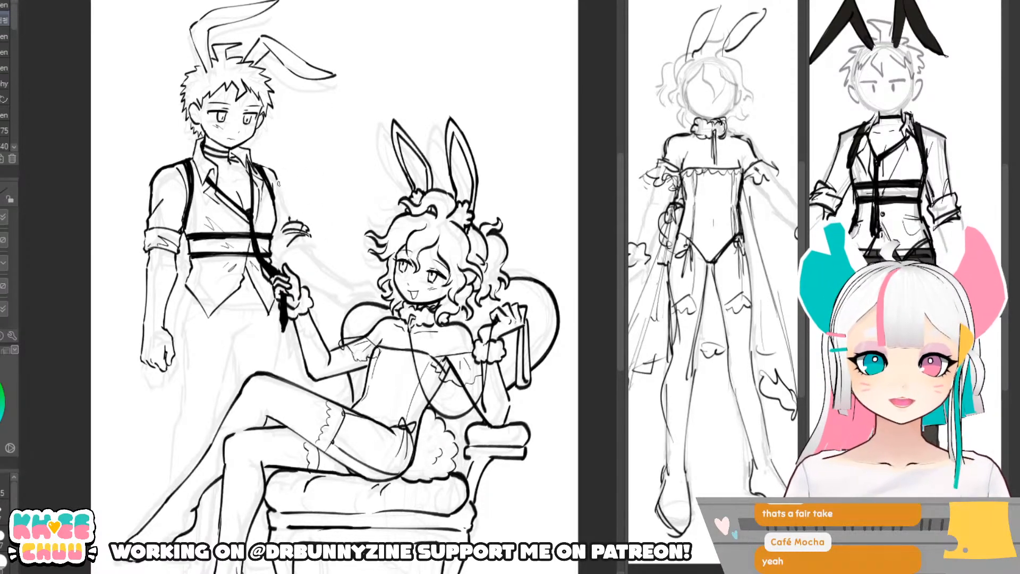
{"action": "left_click_drag", "start_coordinate": [289, 207], "coordinate": [295, 218]}
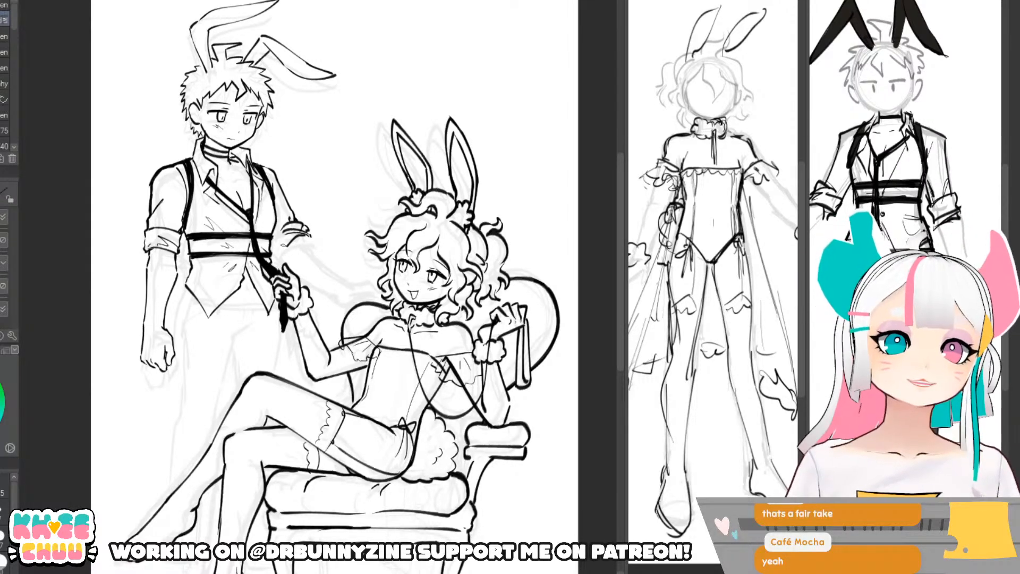
{"action": "left_click_drag", "start_coordinate": [295, 219], "coordinate": [304, 236]}
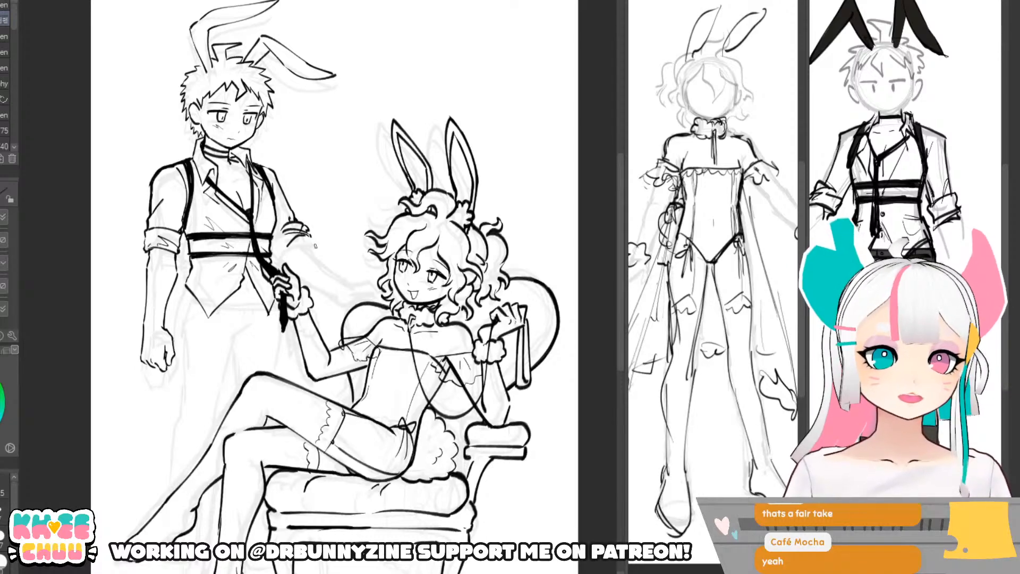
{"action": "left_click_drag", "start_coordinate": [149, 245], "coordinate": [172, 251]}
{"action": "left_click_drag", "start_coordinate": [343, 184], "coordinate": [352, 186]}
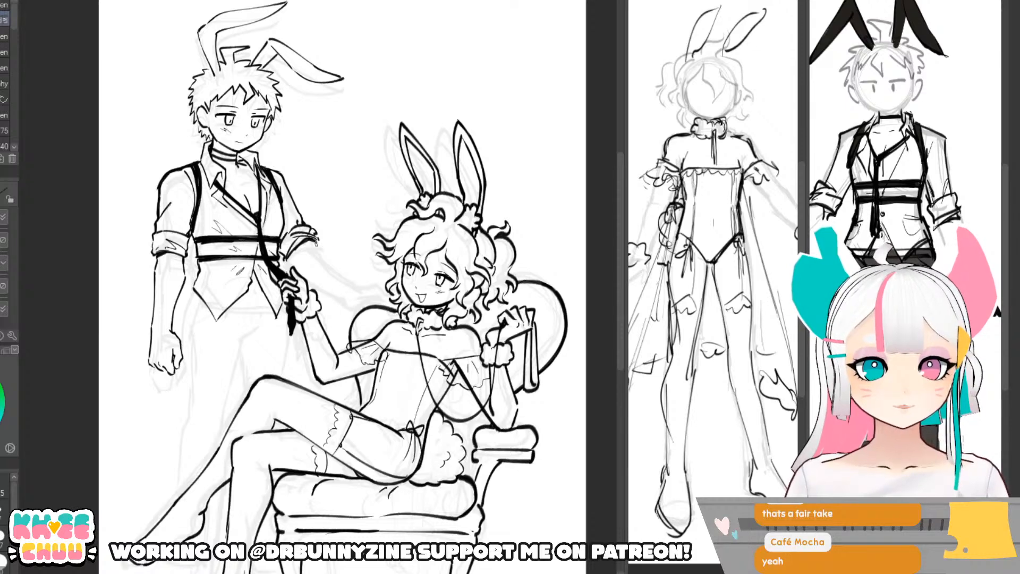
{"action": "left_click_drag", "start_coordinate": [315, 243], "coordinate": [361, 287]}
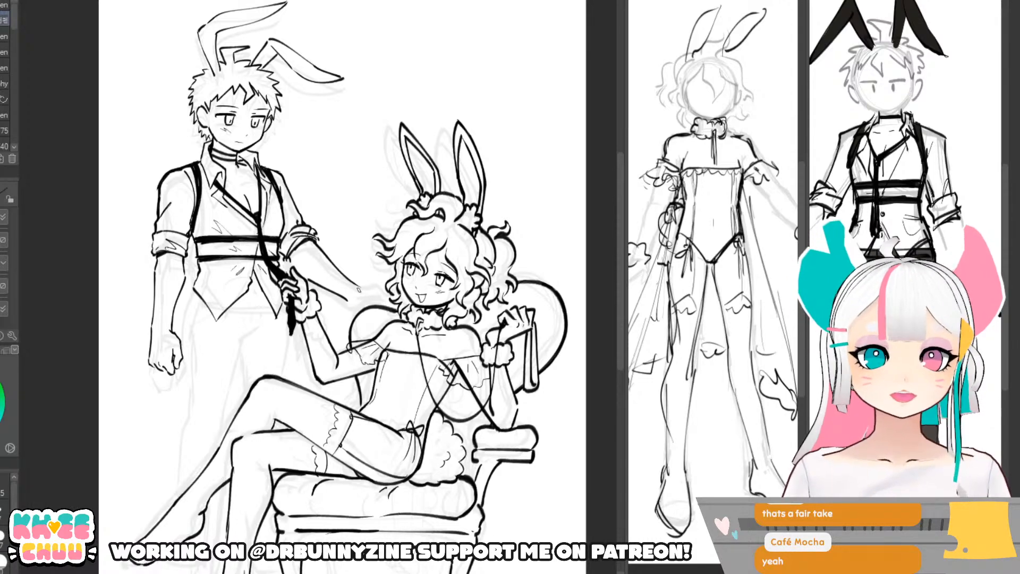
- Ink the outer edge of the standing figure's trousers from the hip down the thigh beside the hanging hand
{"action": "key", "text": "h"}
{"action": "key", "text": "ctrl+minus"}
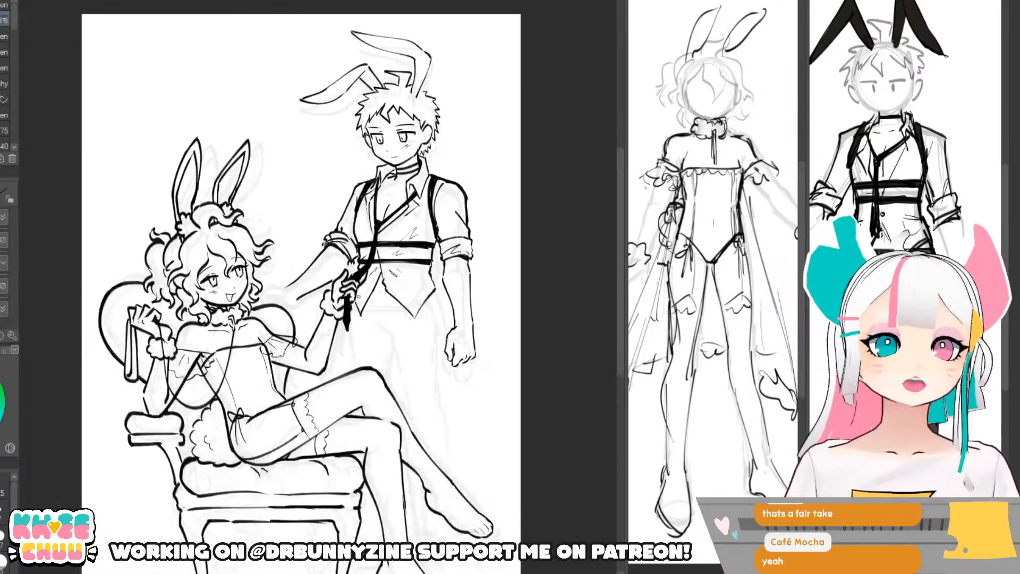
{"action": "key", "text": "ctrl+plus"}
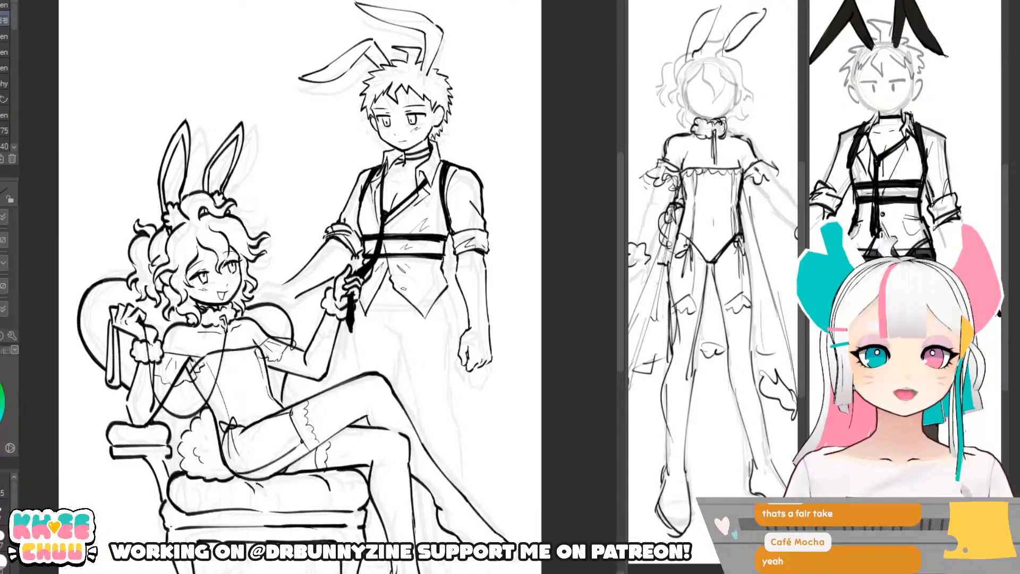
{"action": "left_click_drag", "start_coordinate": [495, 327], "coordinate": [490, 308]}
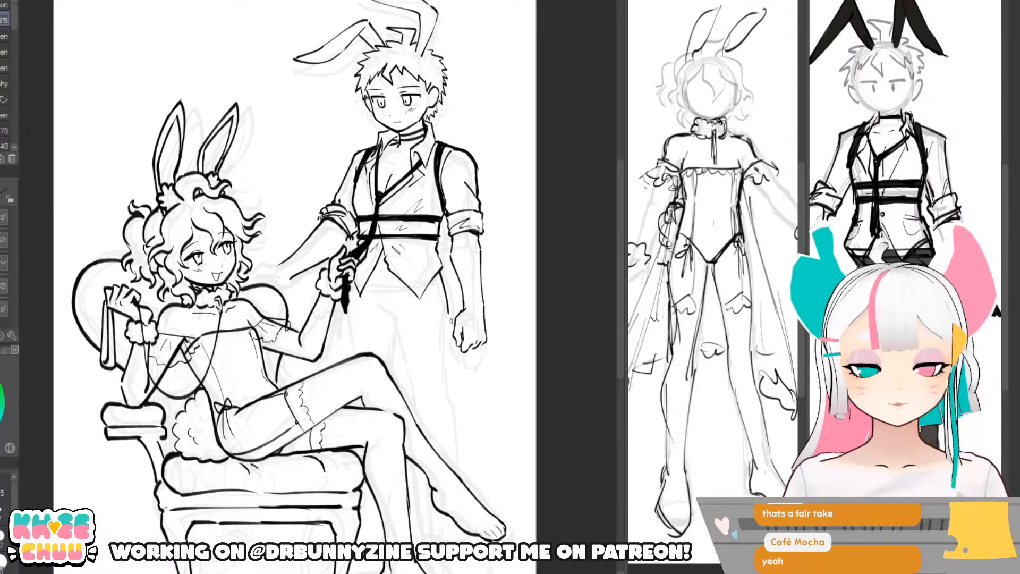
{"action": "left_click_drag", "start_coordinate": [449, 309], "coordinate": [451, 392]}
{"action": "key", "text": "ctrl+z"}
{"action": "left_click_drag", "start_coordinate": [449, 312], "coordinate": [451, 390]}
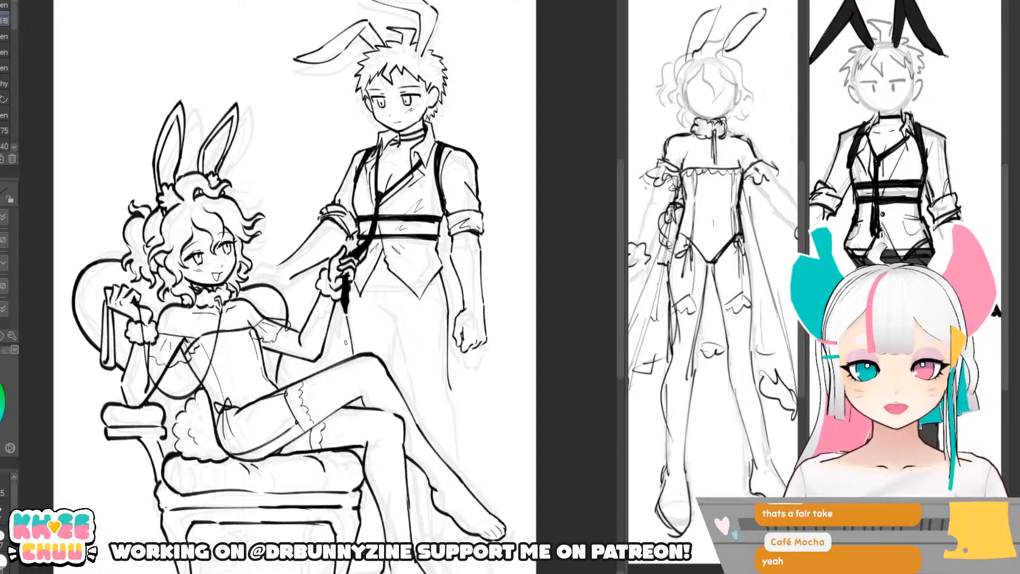
- Ink the horizontal waistband lines of the standing figure's trousers across the pointed shirt hem
{"action": "left_click_drag", "start_coordinate": [360, 285], "coordinate": [428, 287]}
{"action": "key", "text": "ctrl+z"}
{"action": "left_click_drag", "start_coordinate": [354, 284], "coordinate": [434, 286]}
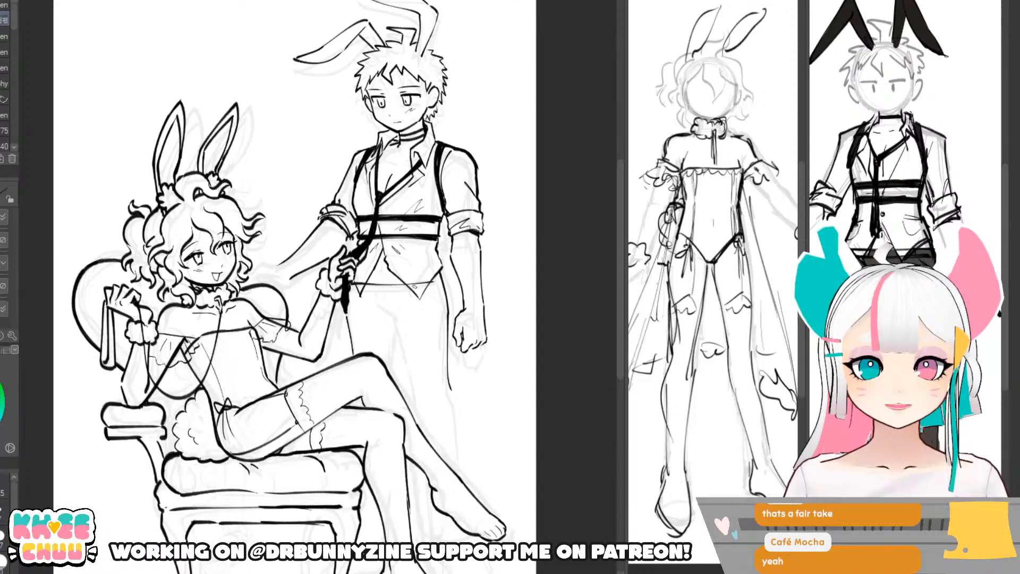
{"action": "key", "text": "ctrl+z"}
{"action": "left_click_drag", "start_coordinate": [351, 284], "coordinate": [437, 284]}
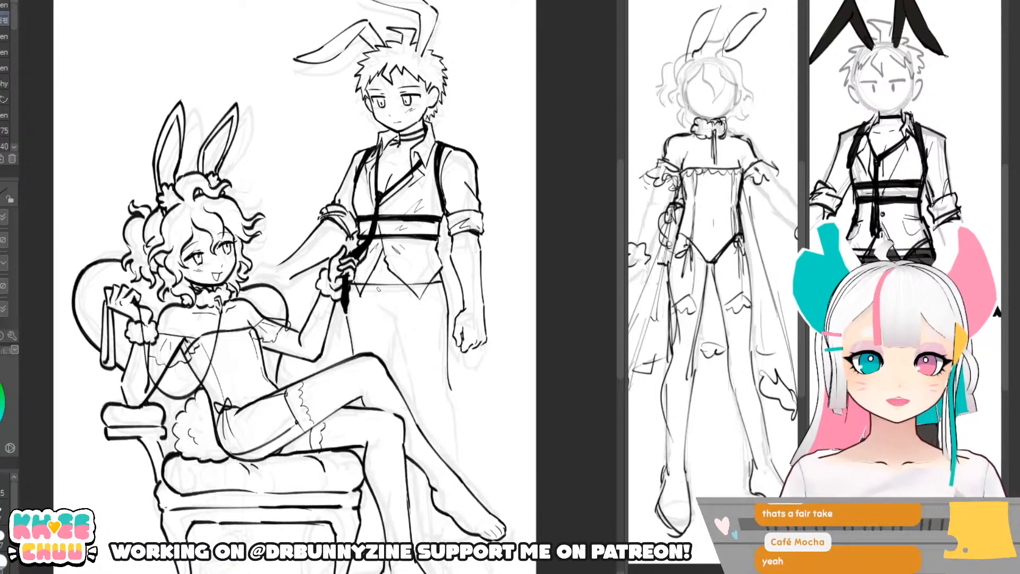
{"action": "key", "text": "ctrl+z"}
{"action": "left_click_drag", "start_coordinate": [354, 285], "coordinate": [440, 287]}
{"action": "key", "text": "ctrl+z"}
{"action": "left_click_drag", "start_coordinate": [350, 285], "coordinate": [438, 287]}
{"action": "key", "text": "ctrl+z"}
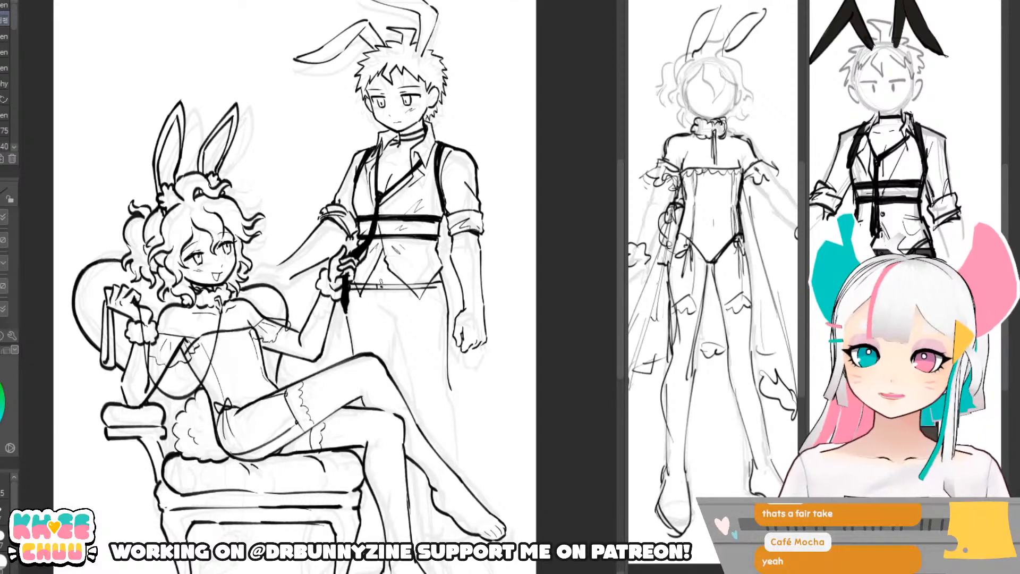
- Ink the trouser fly, crotch fold and inner leg line, and extend the outer leg line down to the seated figure's shin
{"action": "left_click_drag", "start_coordinate": [380, 292], "coordinate": [388, 311]}
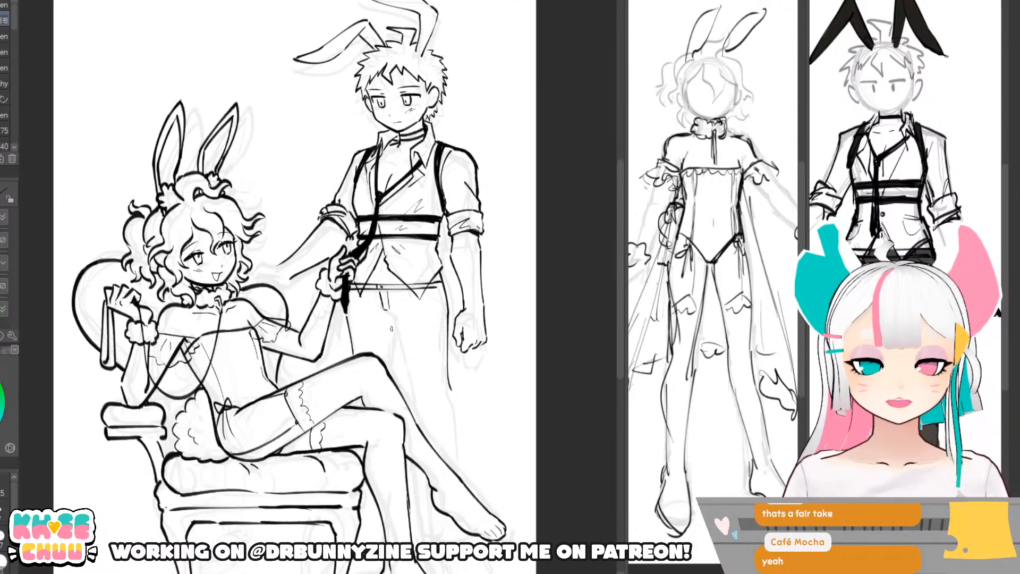
{"action": "left_click_drag", "start_coordinate": [375, 315], "coordinate": [402, 323]}
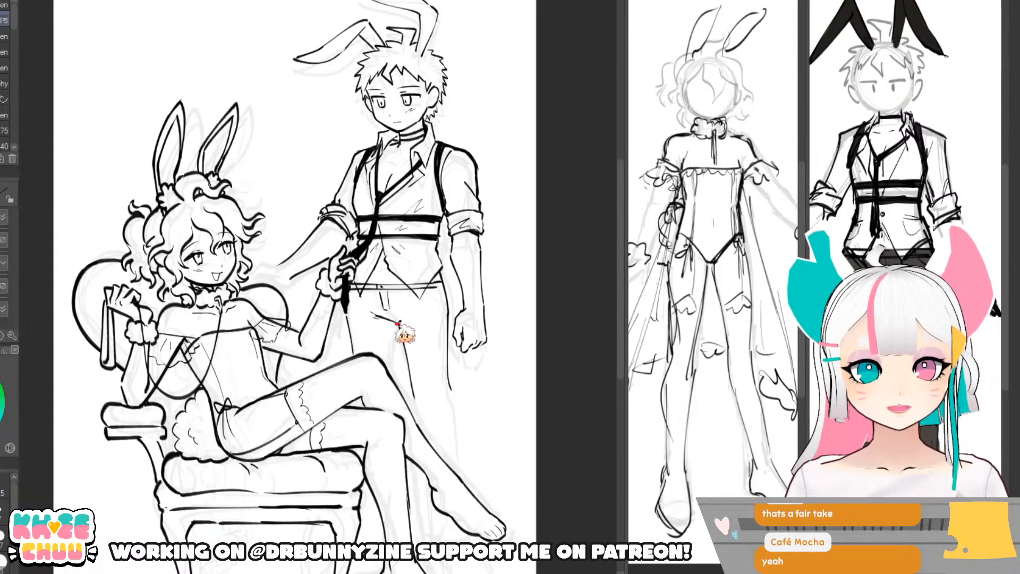
{"action": "left_click_drag", "start_coordinate": [396, 324], "coordinate": [397, 384]}
{"action": "key", "text": "ctrl+z"}
{"action": "key", "text": "ctrl+z"}
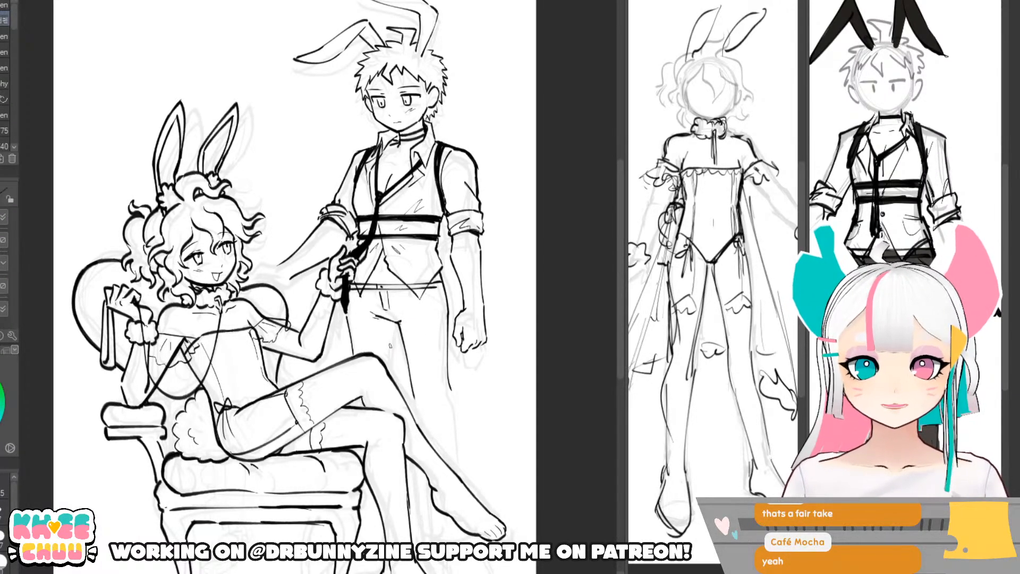
{"action": "left_click_drag", "start_coordinate": [397, 325], "coordinate": [395, 382]}
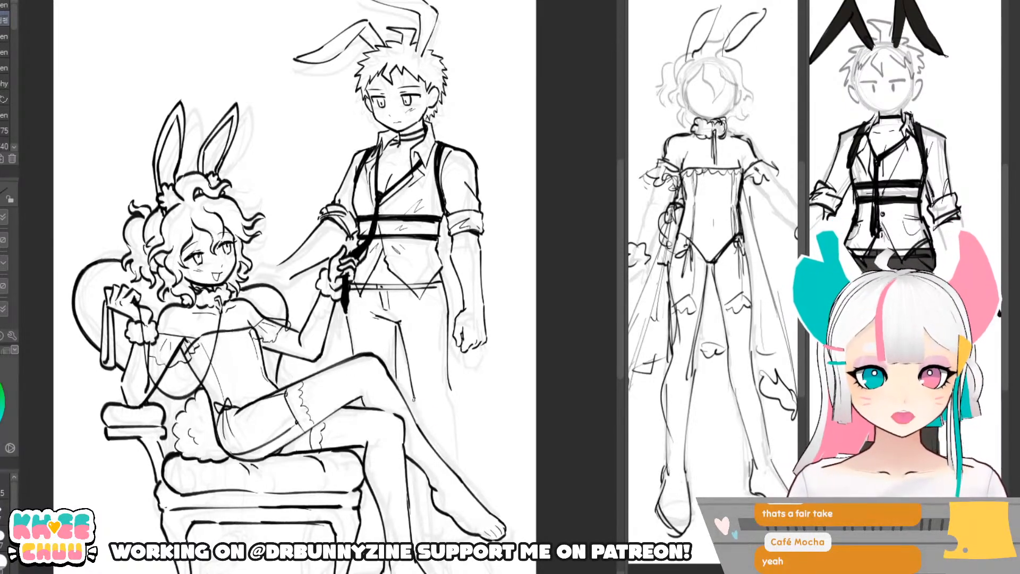
{"action": "mouse_move", "coordinate": [452, 384]}
{"action": "left_mouse_down"}
{"action": "mouse_move", "coordinate": [462, 480]}
{"action": "mouse_move", "coordinate": [472, 480]}
{"action": "mouse_move", "coordinate": [478, 436]}
{"action": "left_mouse_up"}
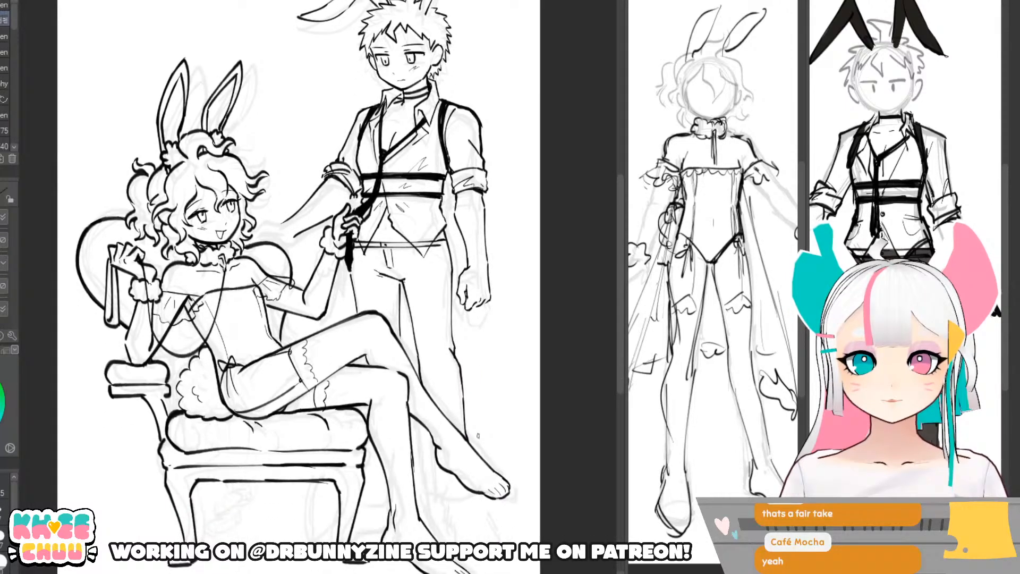
- Scale the standing figure's line art down slightly and shift it a little up and away from the seated figure
{"action": "scroll", "coordinate": [256, 240], "scroll_direction": "down", "scroll_amount": 2}
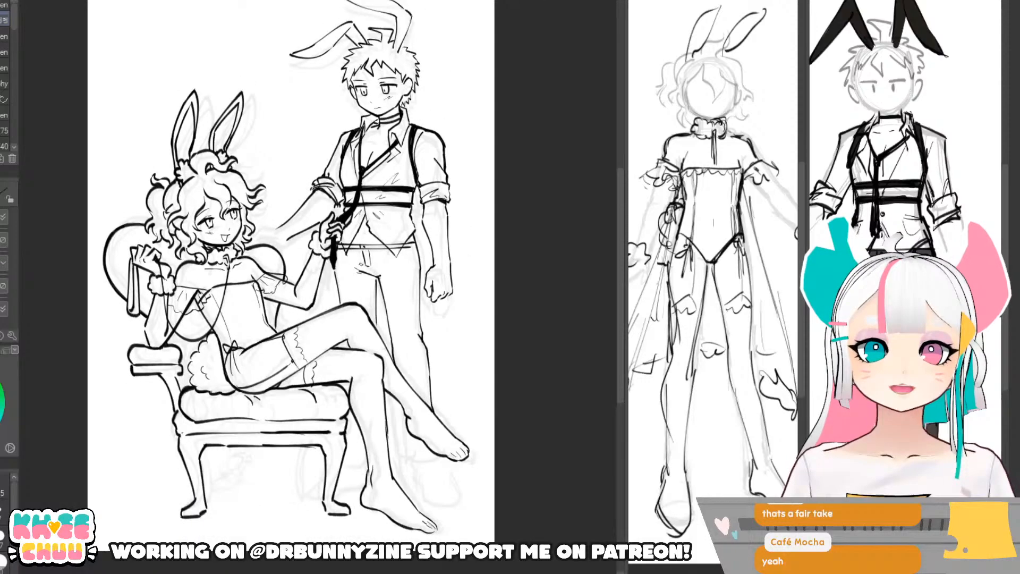
{"action": "scroll", "coordinate": [374, 259], "scroll_direction": "down", "scroll_amount": 1}
{"action": "scroll", "coordinate": [376, 260], "scroll_direction": "up", "scroll_amount": 1}
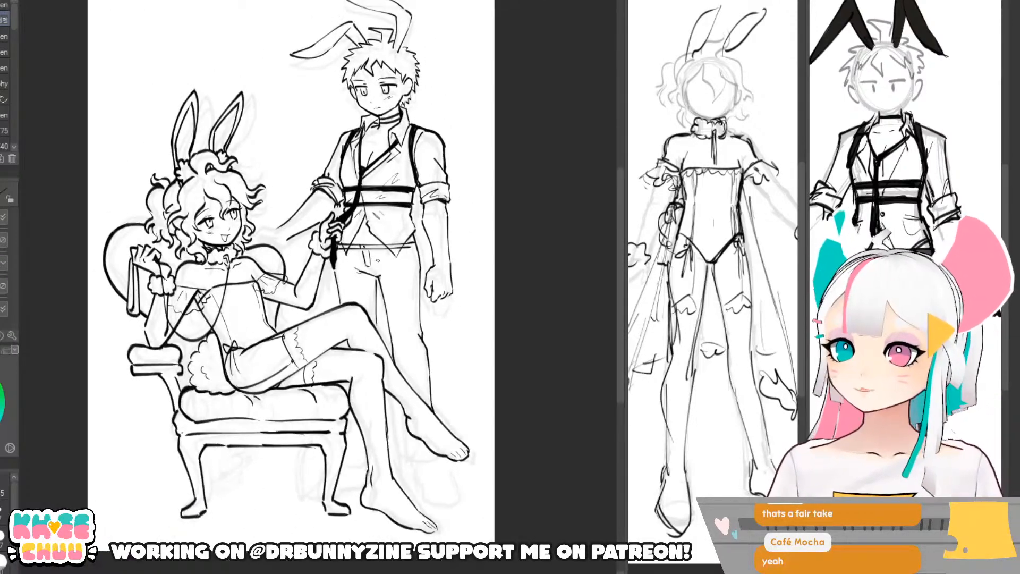
{"action": "left_click_drag", "start_coordinate": [415, 265], "coordinate": [442, 288]}
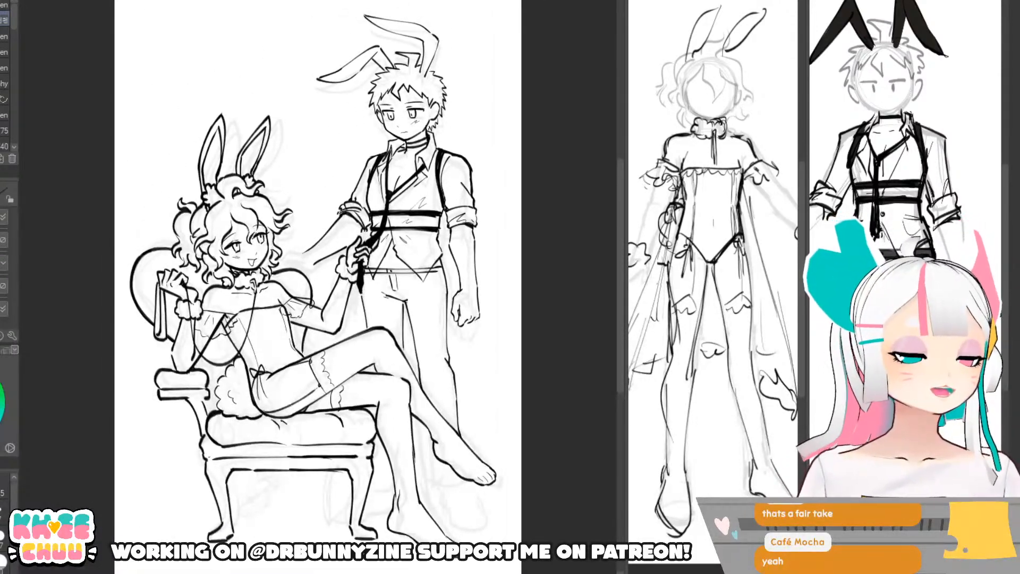
{"action": "key", "text": "ctrl+t"}
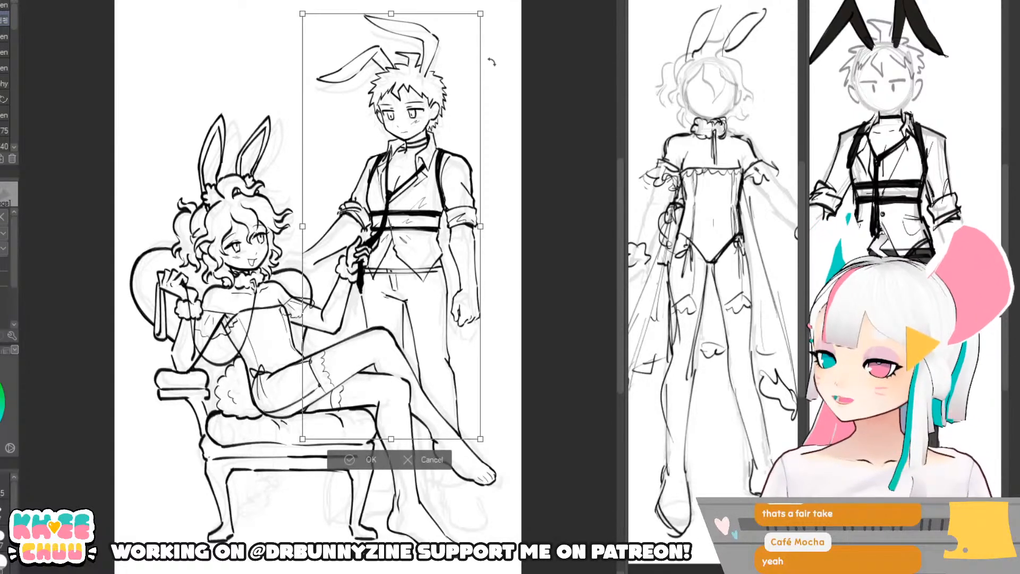
{"action": "left_click_drag", "start_coordinate": [480, 13], "coordinate": [477, 20]}
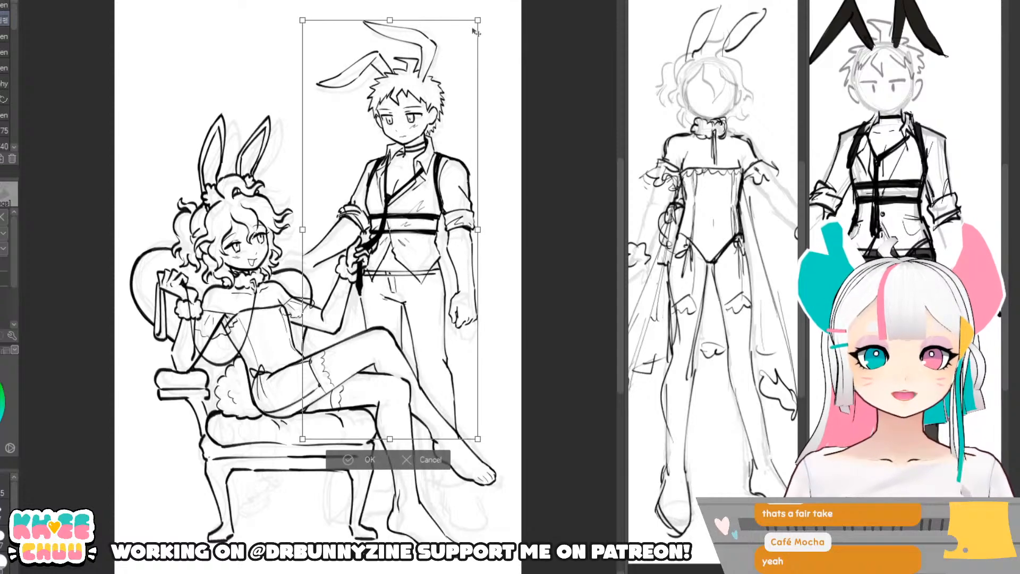
{"action": "left_click_drag", "start_coordinate": [463, 67], "coordinate": [471, 68]}
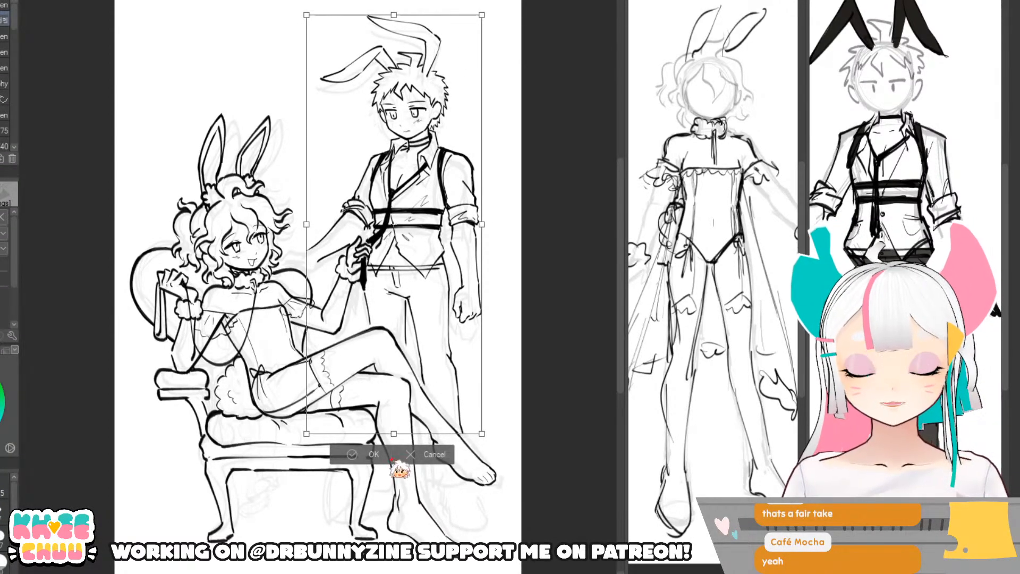
{"action": "left_click", "coordinate": [369, 455]}
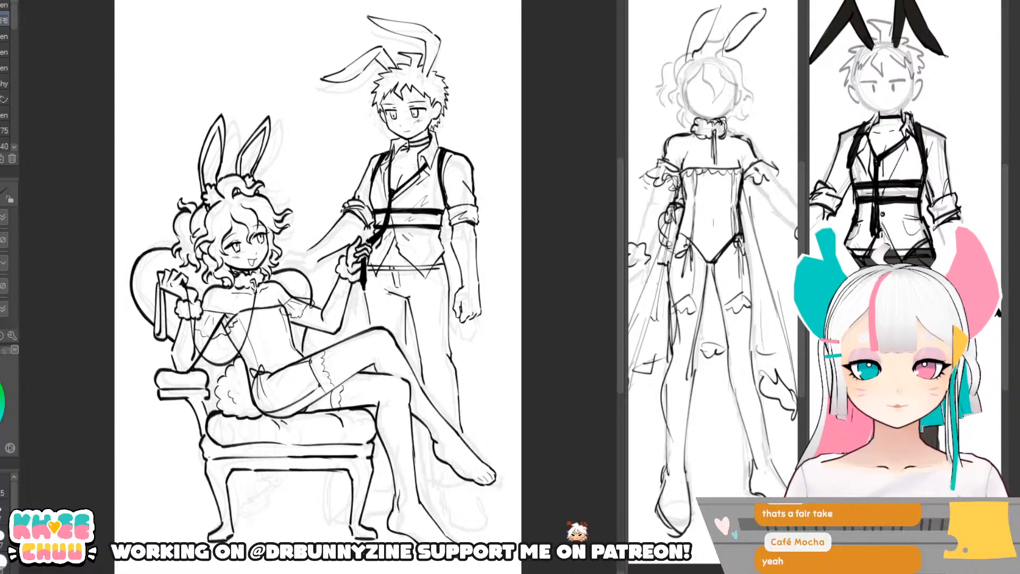
- Ink the lower end of the standing figure's trouser leg behind the seated figure's raised foot and close it with a curved hem
{"action": "key", "text": "p"}
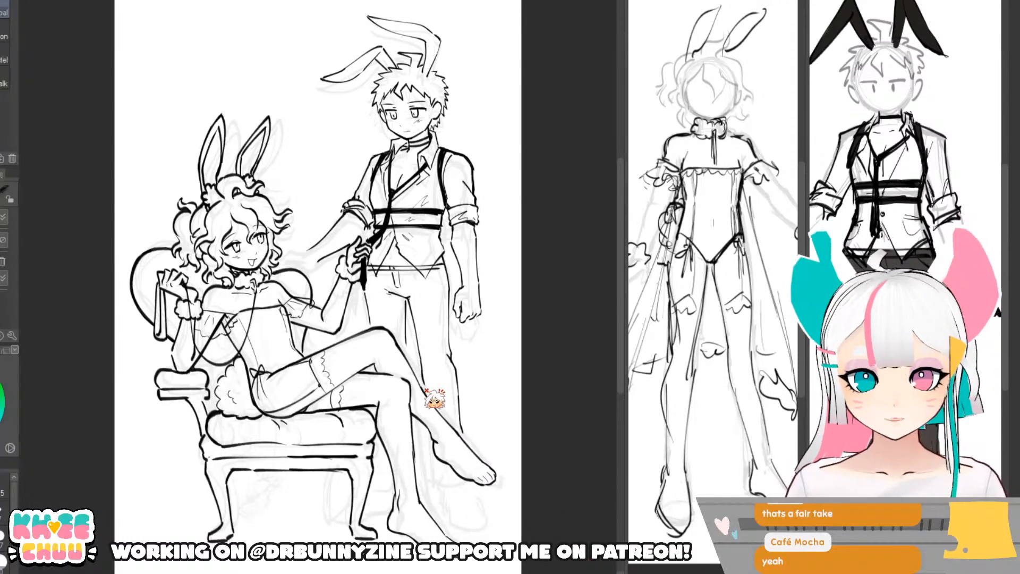
{"action": "key", "text": "p"}
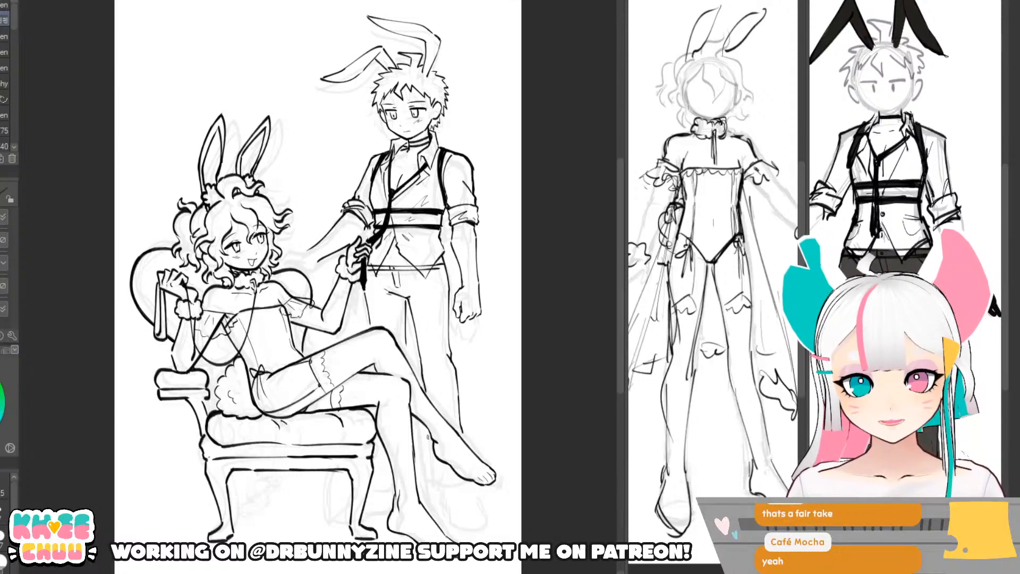
{"action": "left_click_drag", "start_coordinate": [428, 433], "coordinate": [432, 487]}
{"action": "key", "text": "ctrl+z"}
{"action": "mouse_move", "coordinate": [427, 431]}
{"action": "left_mouse_down"}
{"action": "mouse_move", "coordinate": [461, 483]}
{"action": "mouse_move", "coordinate": [449, 484]}
{"action": "mouse_move", "coordinate": [470, 484]}
{"action": "left_mouse_up"}
{"action": "key", "text": "ctrl+z"}
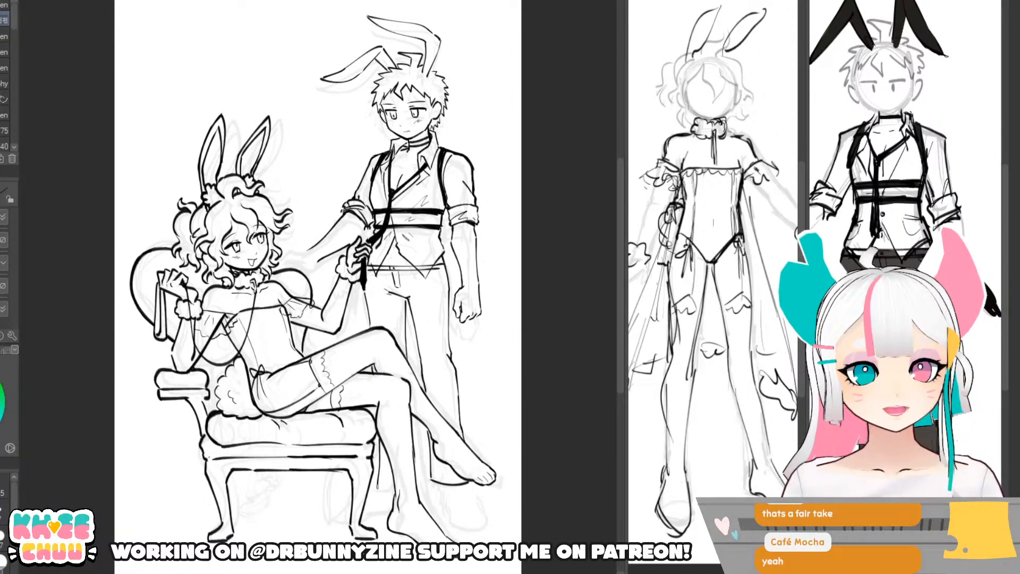
{"action": "left_click_drag", "start_coordinate": [380, 441], "coordinate": [382, 483]}
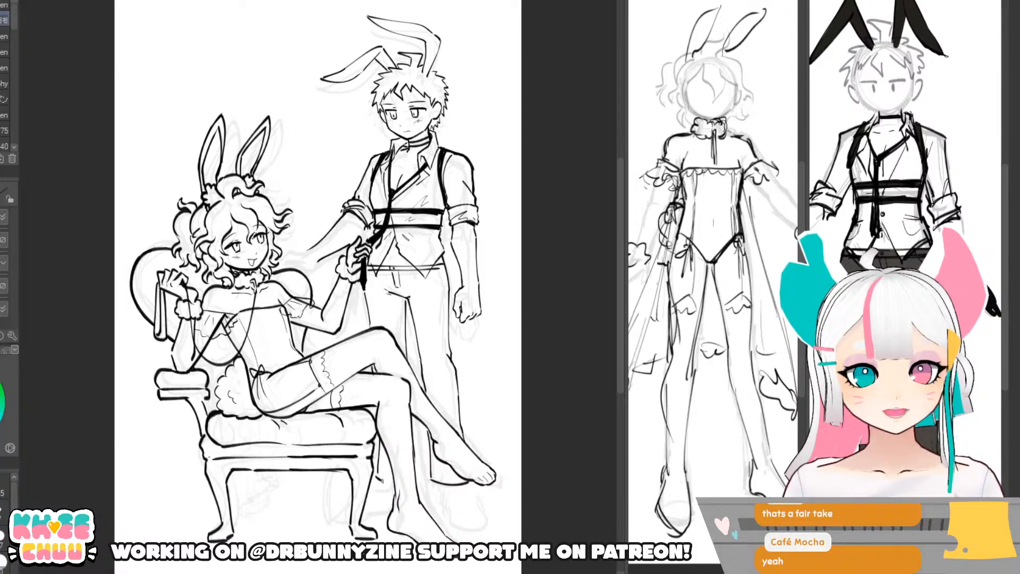
{"action": "left_click_drag", "start_coordinate": [379, 441], "coordinate": [380, 480]}
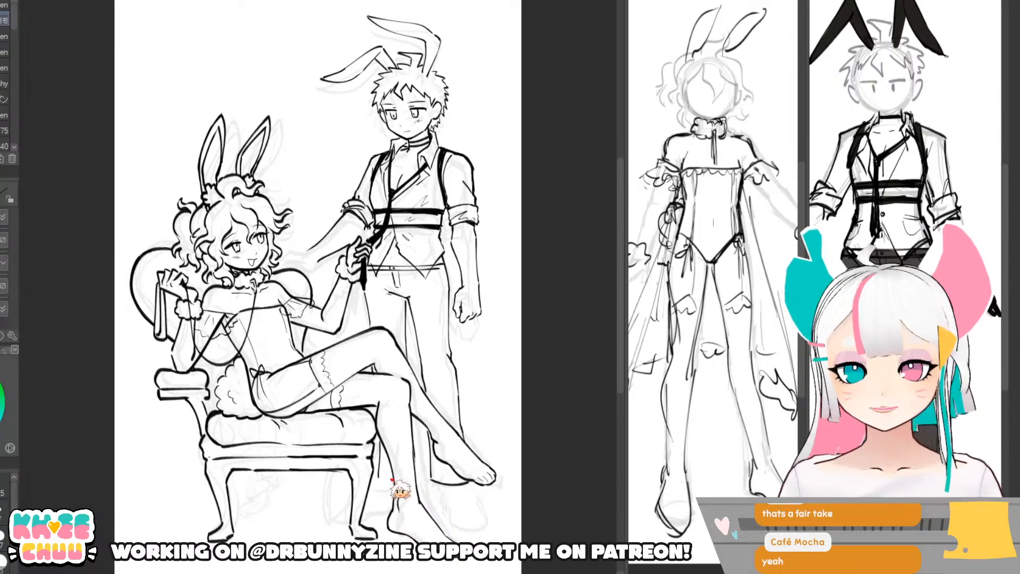
{"action": "key", "text": "ctrl+z"}
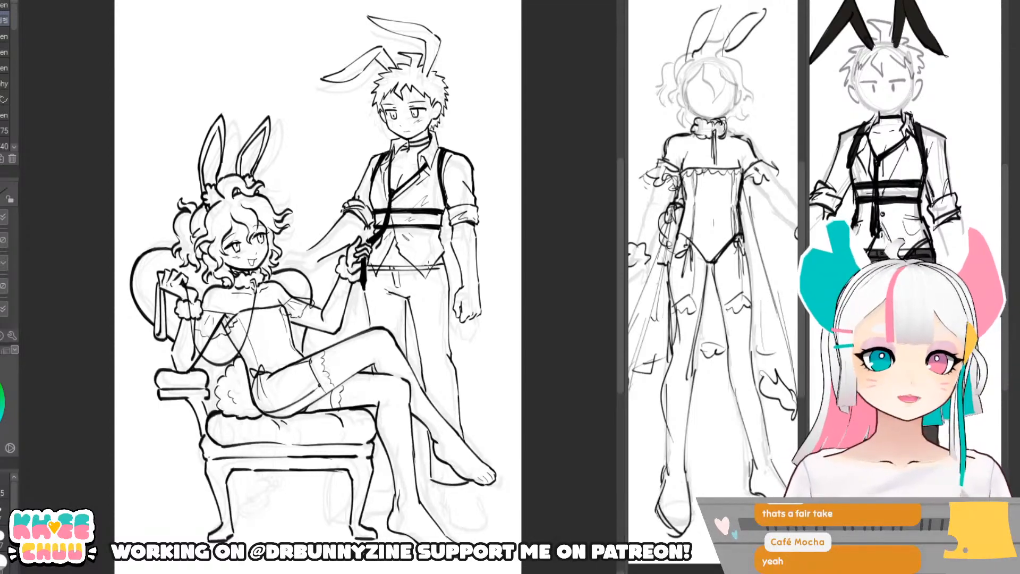
- Erase the stray waistband lines crossing the standing figure's pointed shirt hem and ink a line across the wrist of the hanging hand
{"action": "key", "text": "e"}
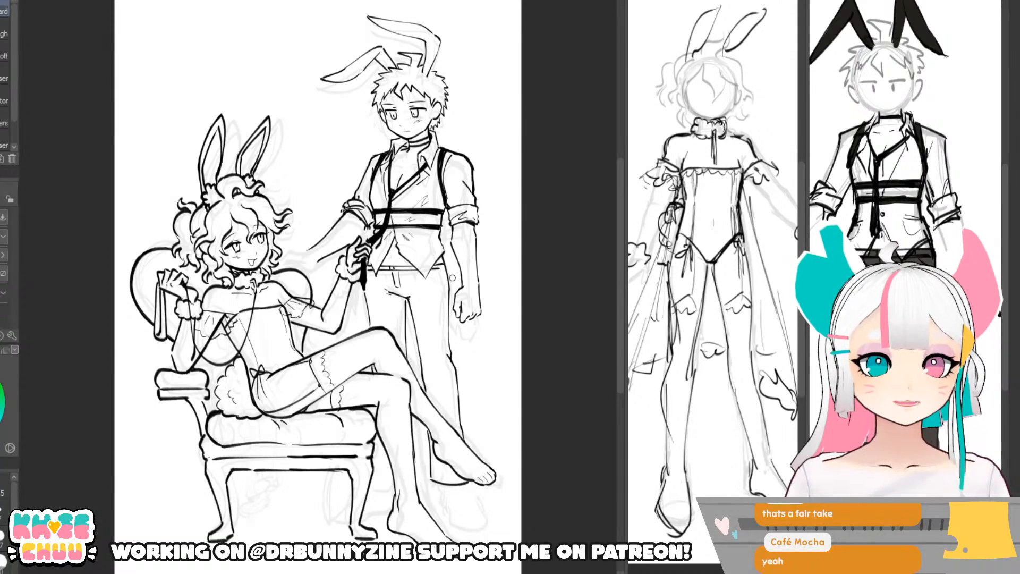
{"action": "key", "text": "p"}
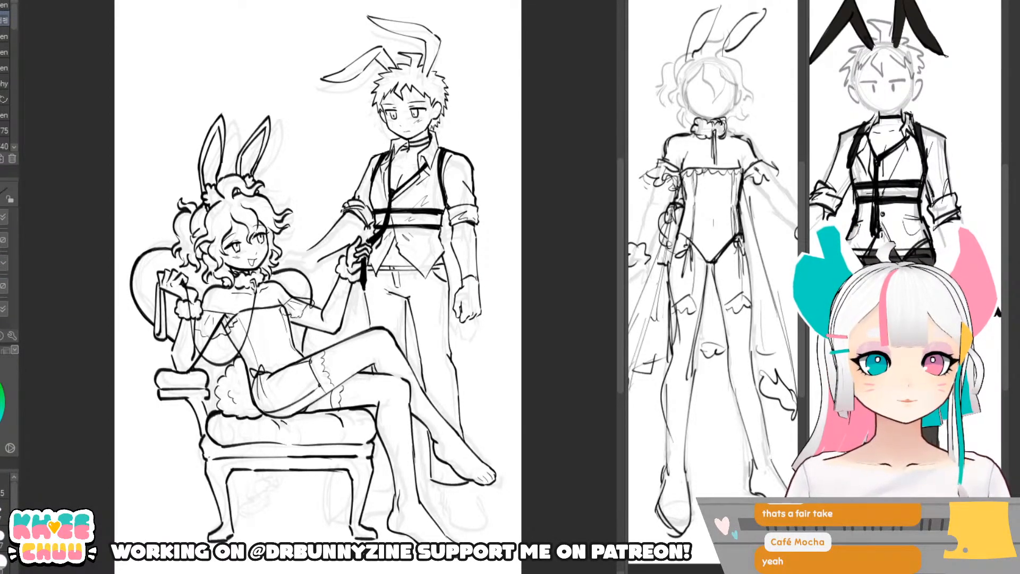
{"action": "left_click_drag", "start_coordinate": [463, 275], "coordinate": [481, 283]}
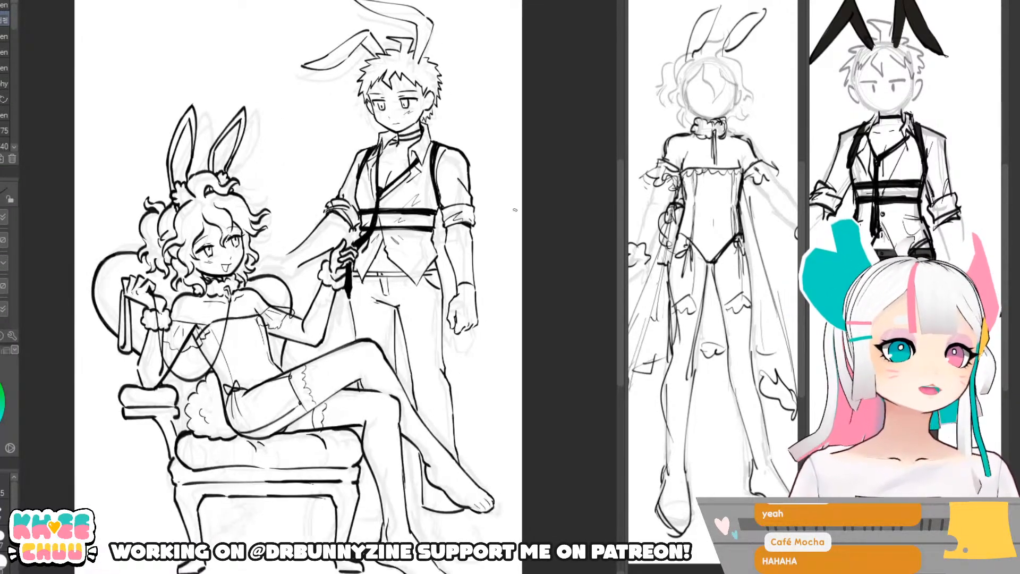
- Examine the pose and proportions of both figures at several zoom levels and with the canvas view mirrored
{"action": "left_click_drag", "start_coordinate": [515, 210], "coordinate": [536, 208]}
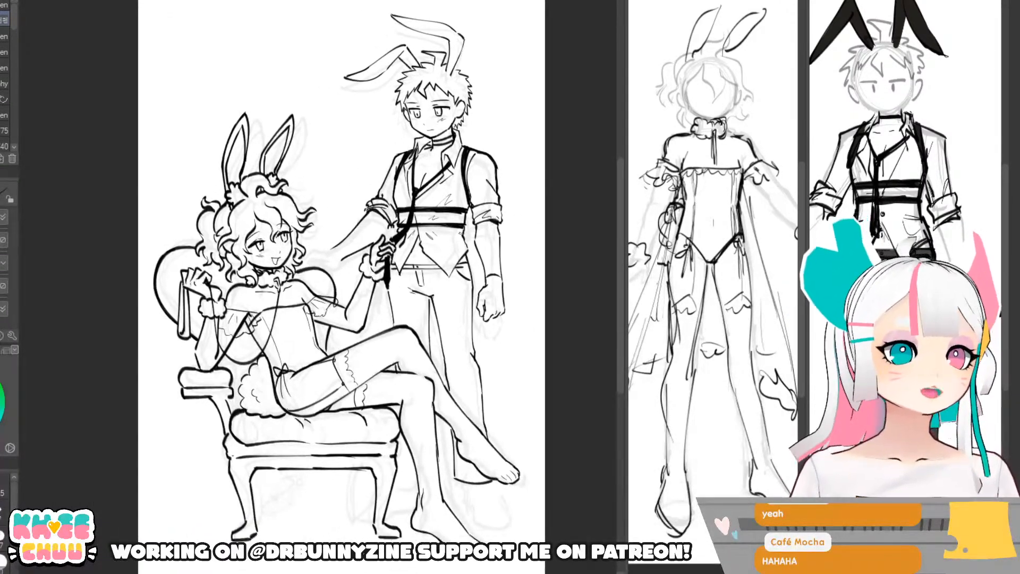
{"action": "scroll", "coordinate": [536, 208], "scroll_direction": "up", "scroll_amount": 3}
{"action": "scroll", "coordinate": [480, 342], "scroll_direction": "down", "scroll_amount": 3}
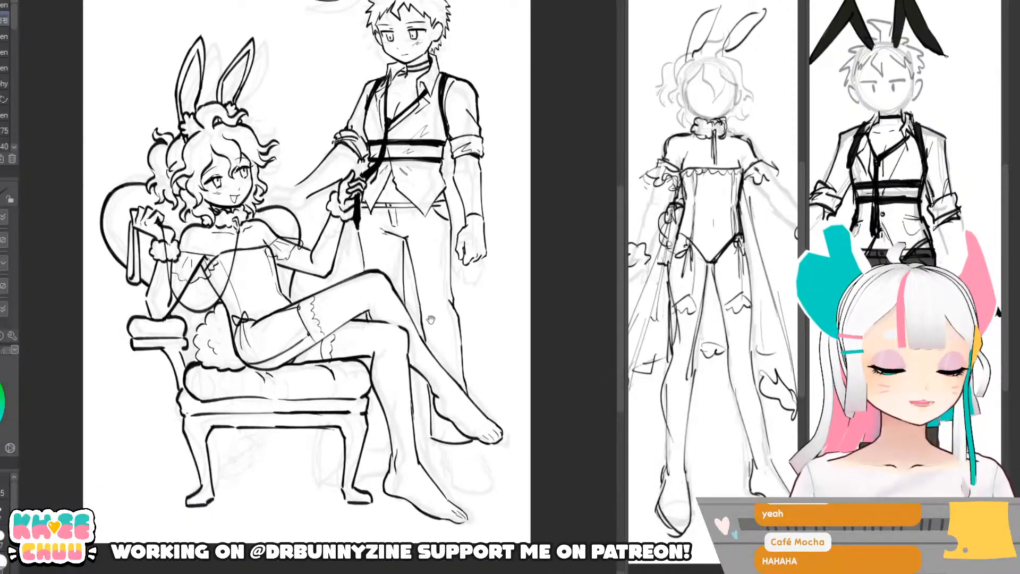
{"action": "left_click_drag", "start_coordinate": [430, 319], "coordinate": [439, 355]}
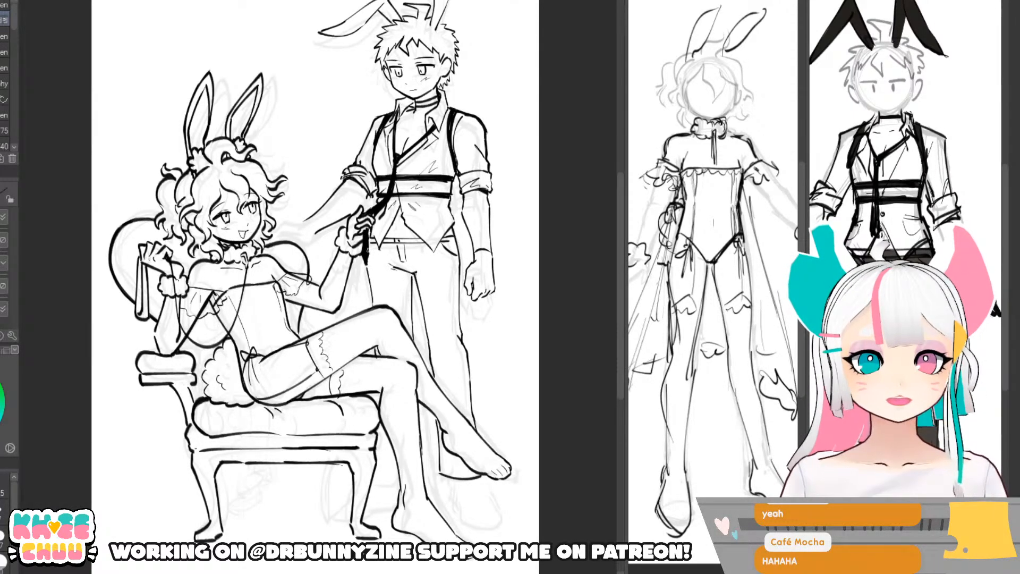
{"action": "key", "text": "e"}
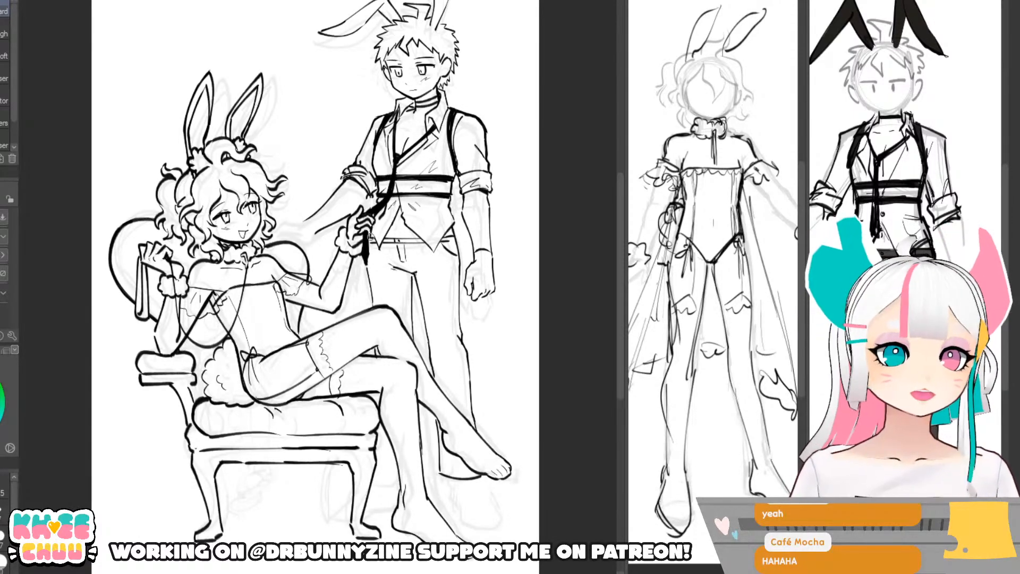
{"action": "key", "text": "ctrl+minus"}
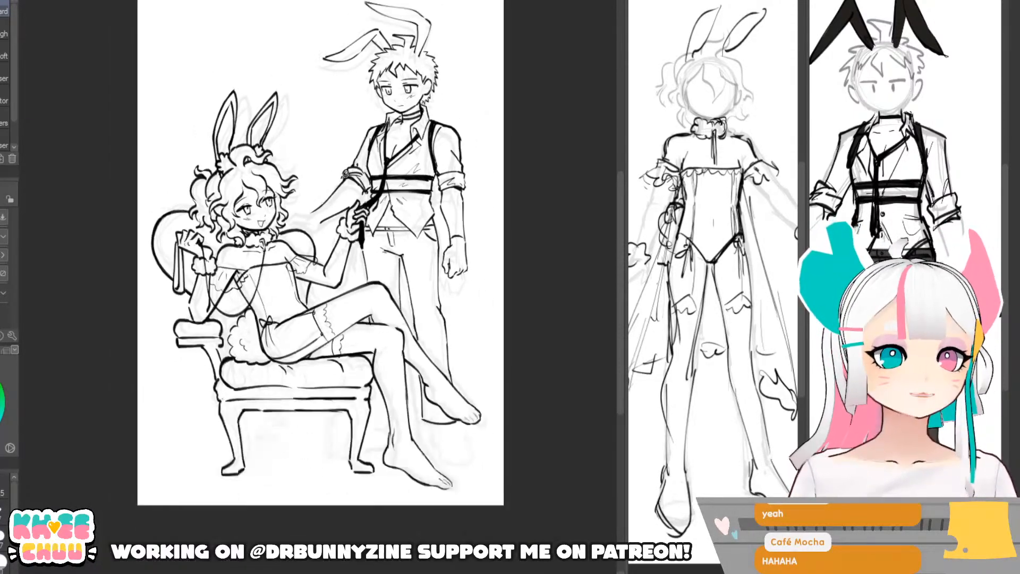
{"action": "key", "text": "h"}
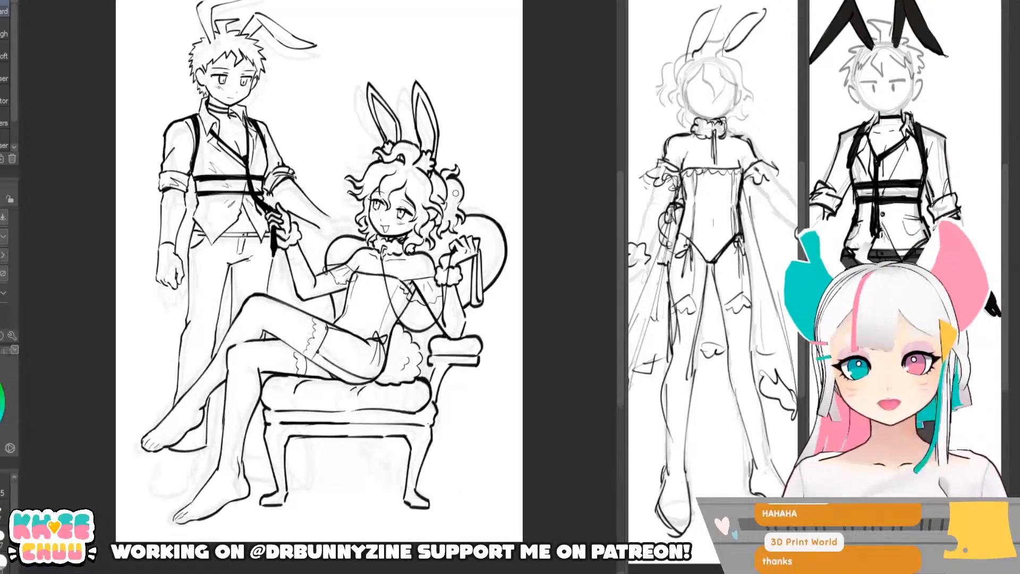
{"action": "scroll", "coordinate": [389, 188], "scroll_direction": "up", "scroll_amount": 2}
{"action": "left_click_drag", "start_coordinate": [384, 193], "coordinate": [410, 212]}
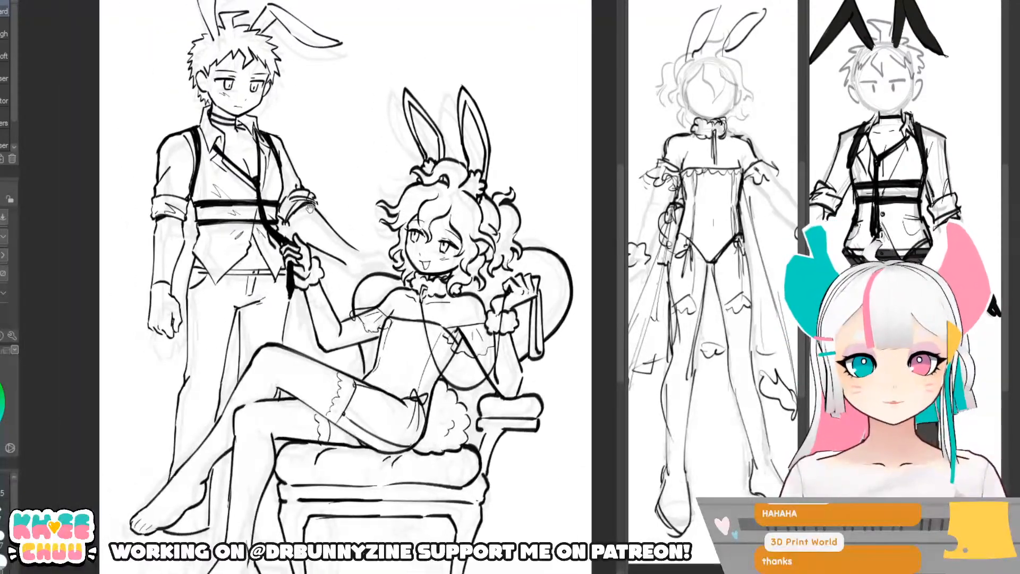
{"action": "left_click_drag", "start_coordinate": [362, 188], "coordinate": [389, 207]}
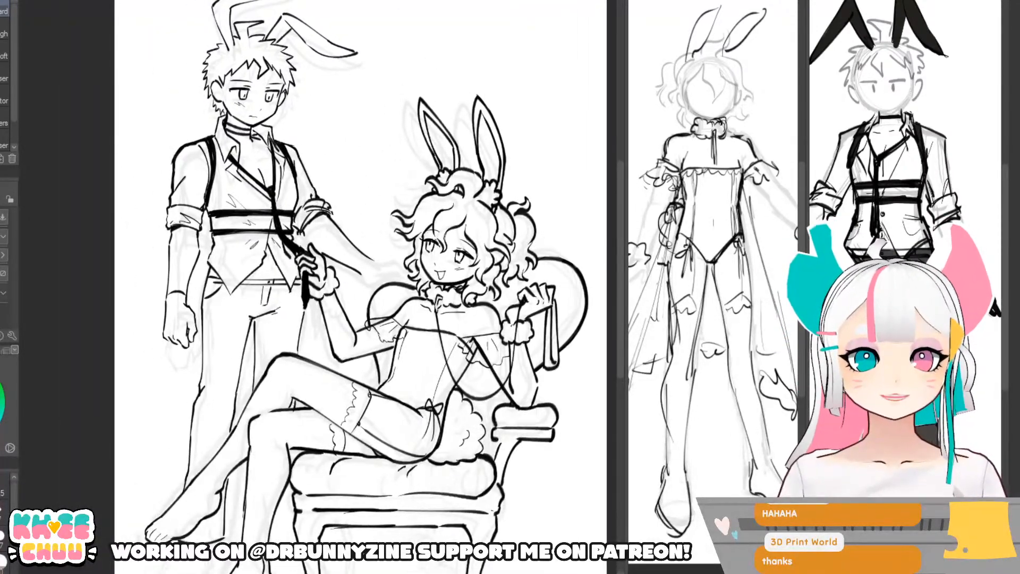
- Lasso the standing figure's hanging forearm and hand, stretch them slightly longer and shift them a little away from the body
{"action": "key", "text": "m"}
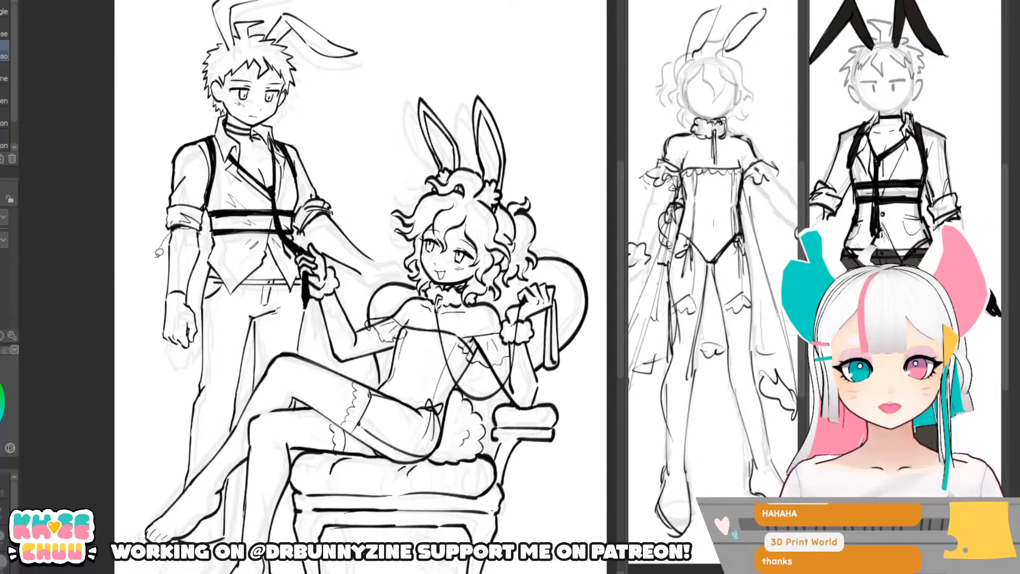
{"action": "left_click_drag", "start_coordinate": [175, 225], "coordinate": [195, 353]}
{"action": "left_click_drag", "start_coordinate": [206, 242], "coordinate": [204, 326]}
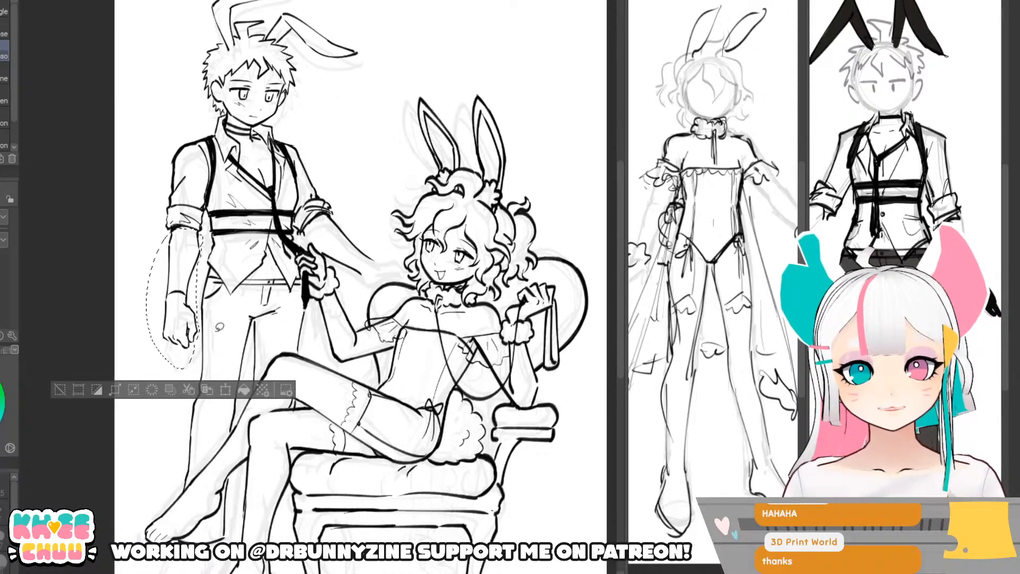
{"action": "left_click", "coordinate": [225, 390]}
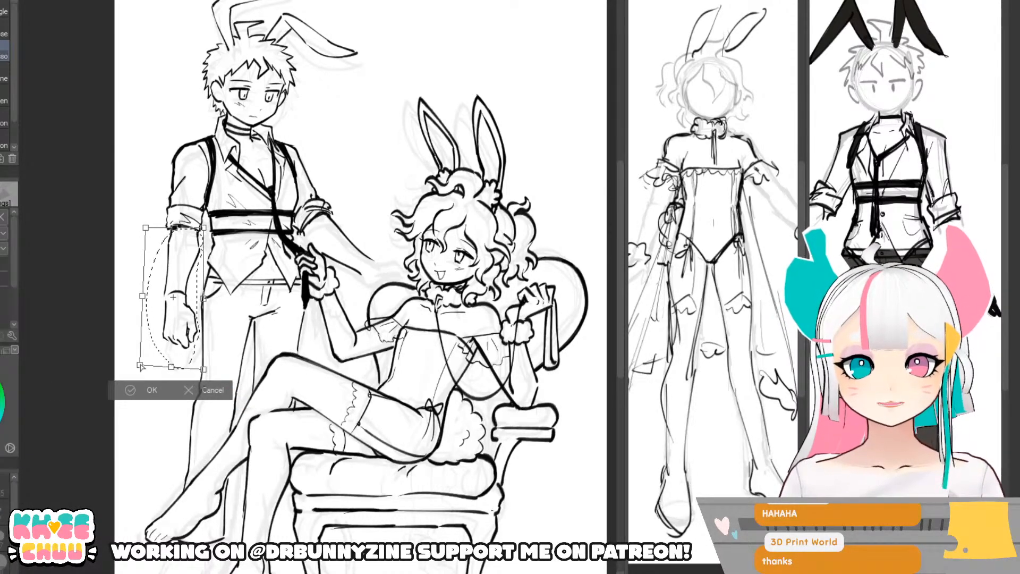
{"action": "left_click", "coordinate": [210, 391]}
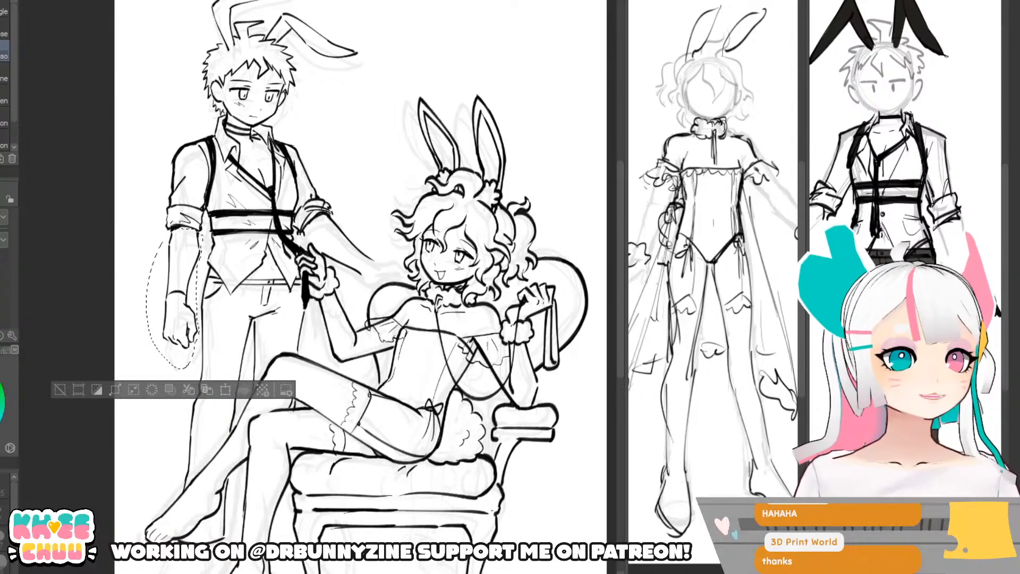
{"action": "left_click", "coordinate": [225, 390]}
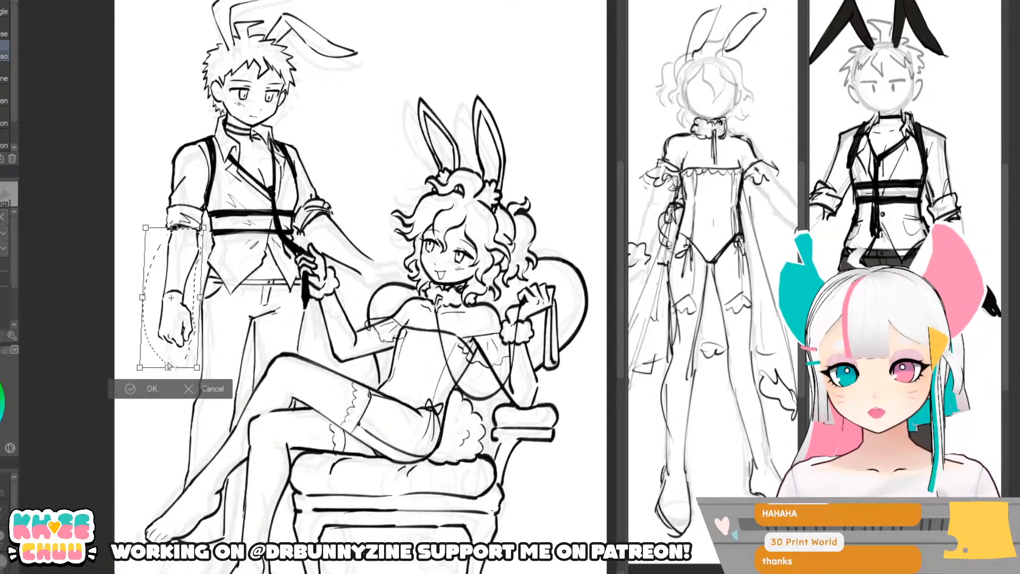
{"action": "left_click_drag", "start_coordinate": [168, 367], "coordinate": [169, 375]}
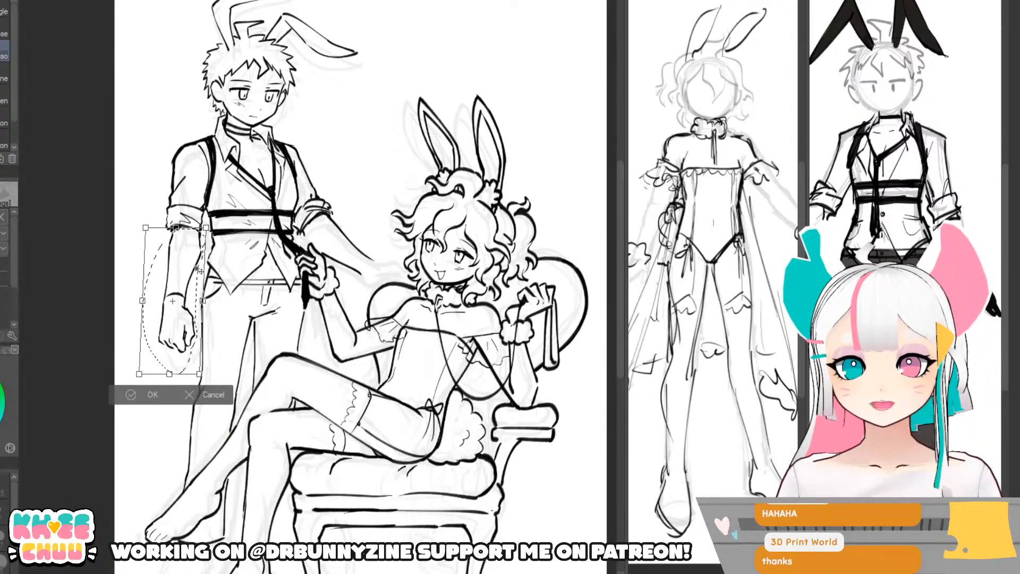
{"action": "left_click_drag", "start_coordinate": [200, 271], "coordinate": [195, 277]}
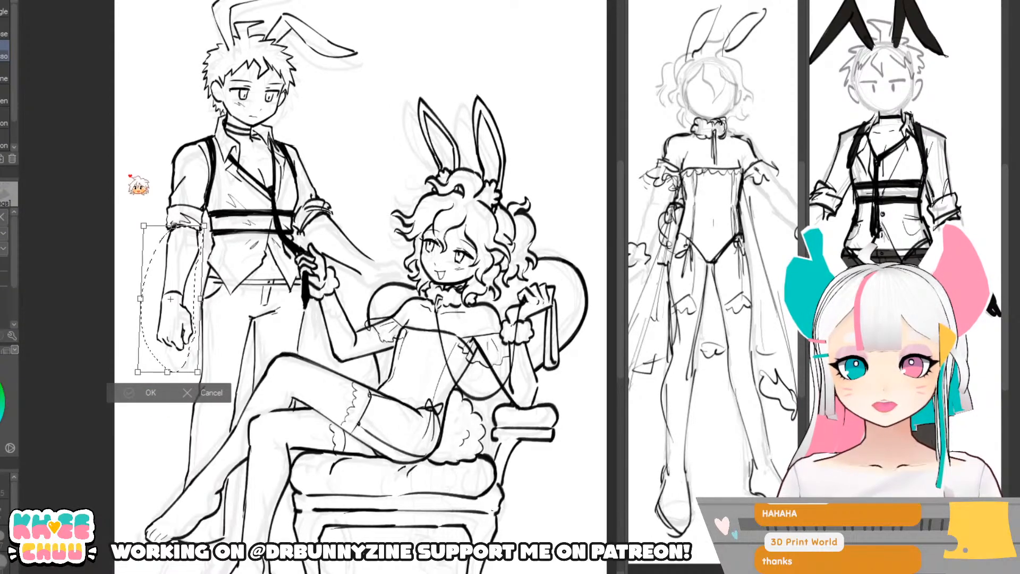
{"action": "key", "text": "Return"}
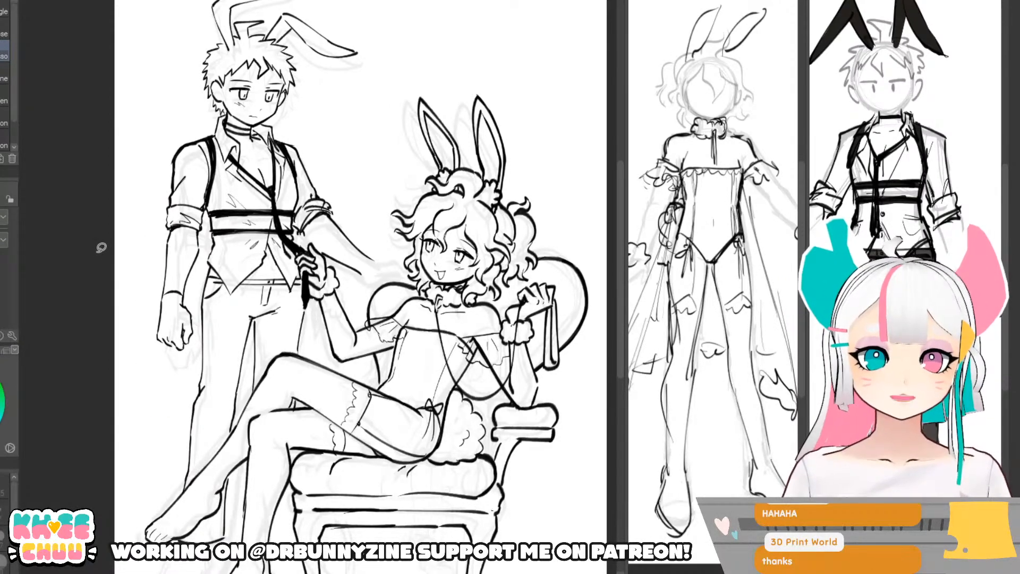
- Erase the inked forearm lines of the standing figure's arm that extend from the rolled cuff toward the seated figure's shoulder
{"action": "key", "text": "h"}
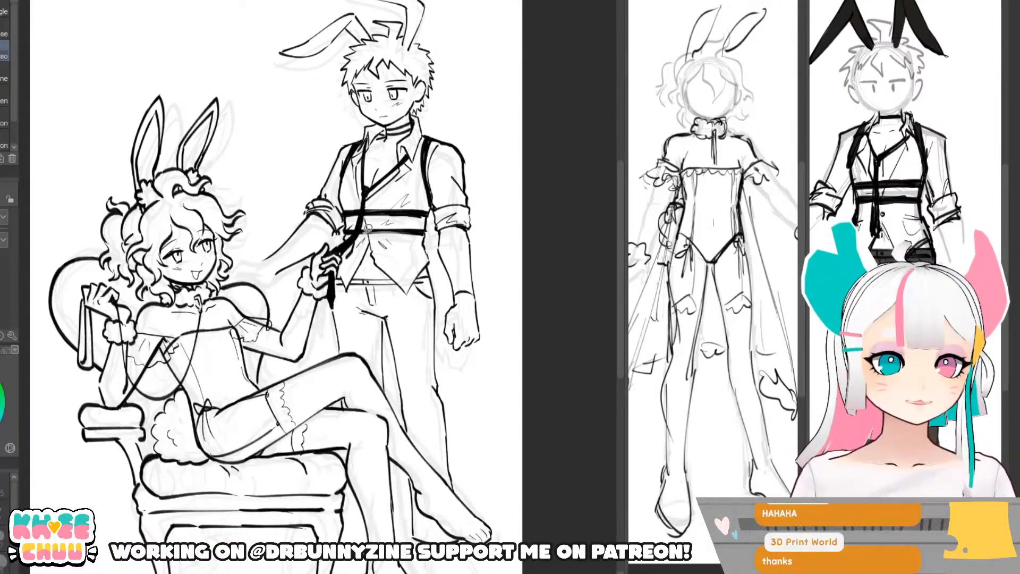
{"action": "scroll", "coordinate": [359, 232], "scroll_direction": "up", "scroll_amount": 3}
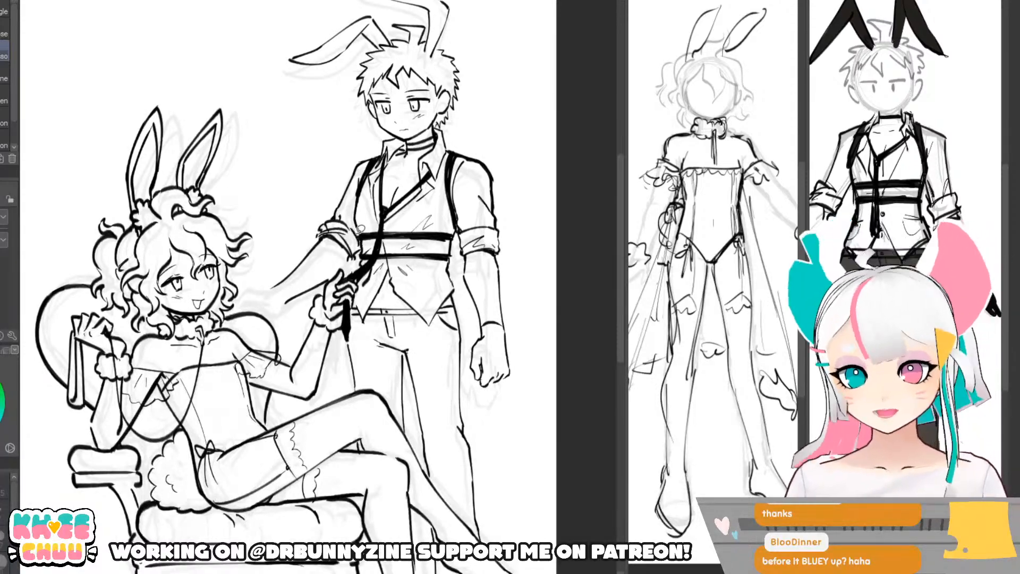
{"action": "key", "text": "h"}
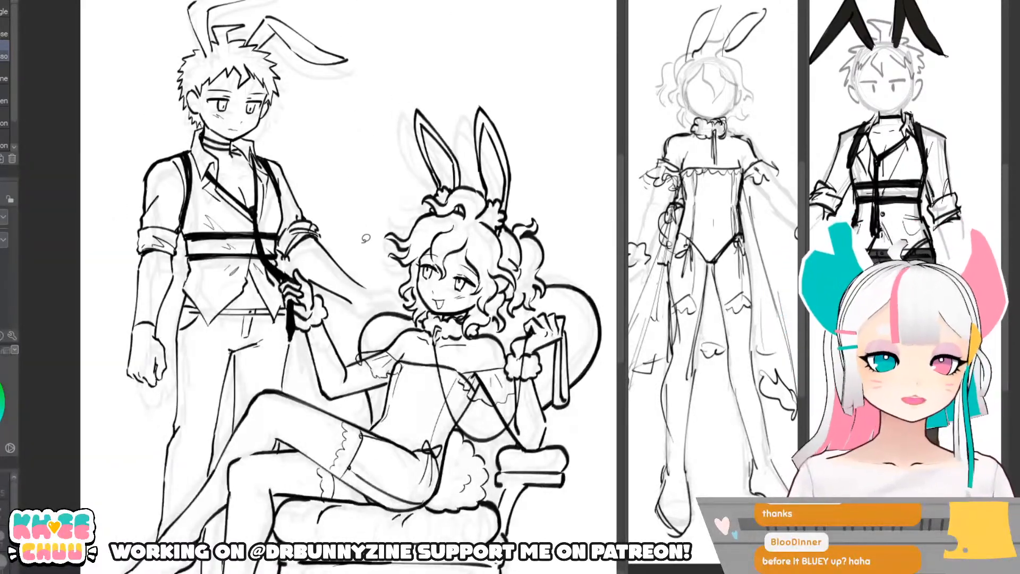
{"action": "key", "text": "e"}
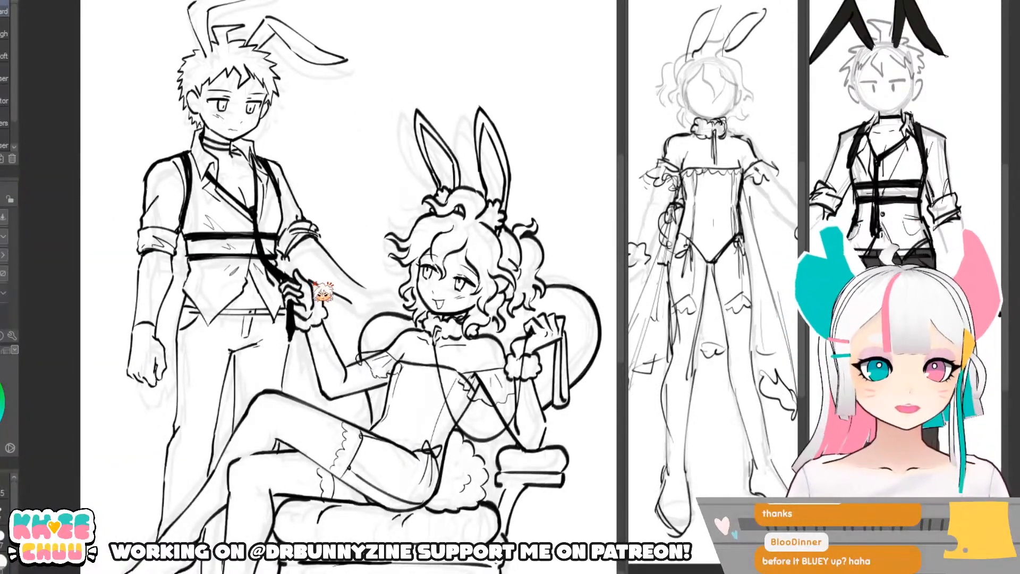
{"action": "mouse_move", "coordinate": [312, 278]}
{"action": "left_mouse_down"}
{"action": "mouse_move", "coordinate": [335, 297]}
{"action": "mouse_move", "coordinate": [322, 244]}
{"action": "mouse_move", "coordinate": [356, 281]}
{"action": "left_mouse_up"}
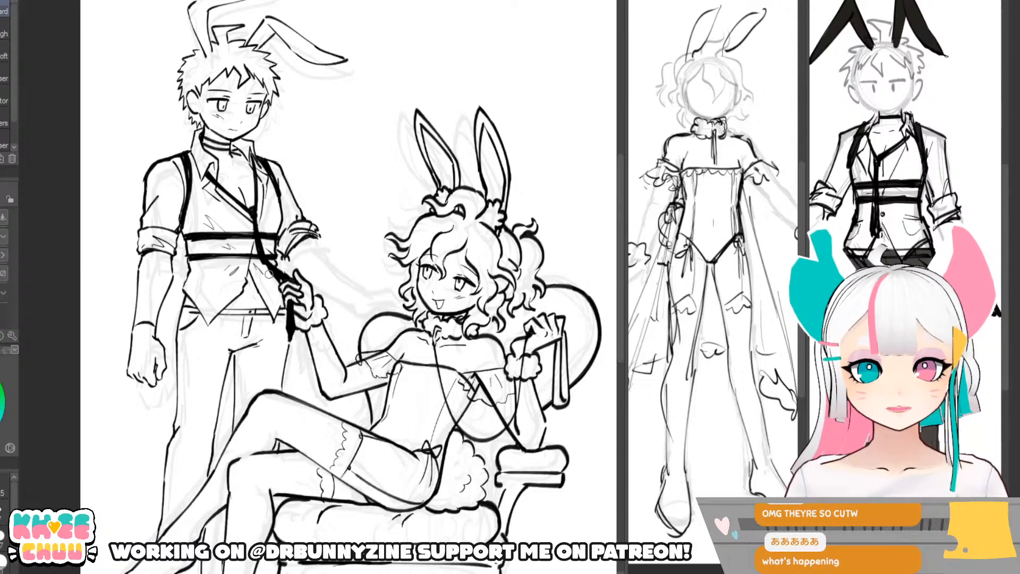
- Compare the whole line art in the mirrored and normal canvas views, checking the balance of both figures
{"action": "key", "text": "p"}
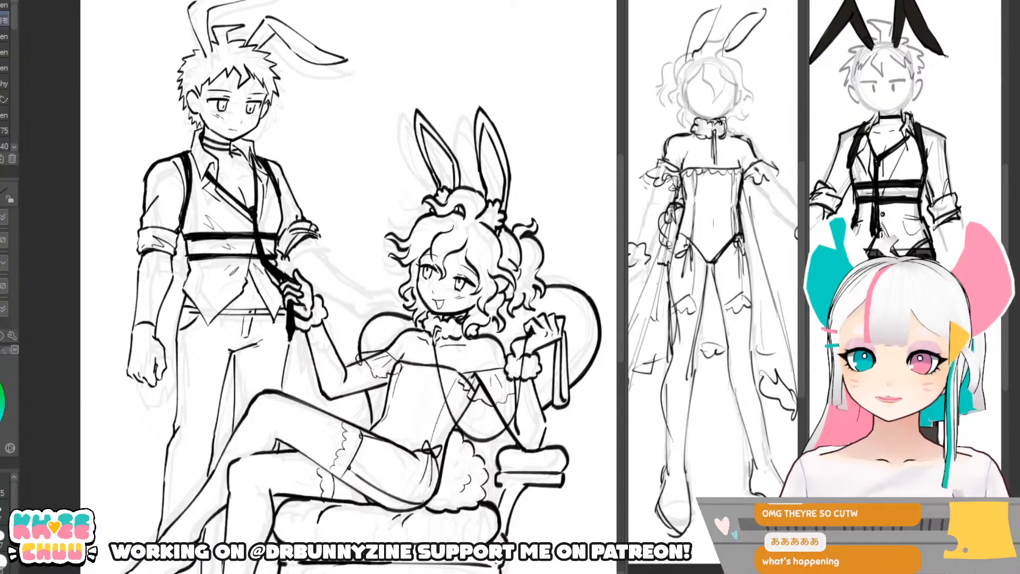
{"action": "key", "text": "e"}
{"action": "key", "text": "p"}
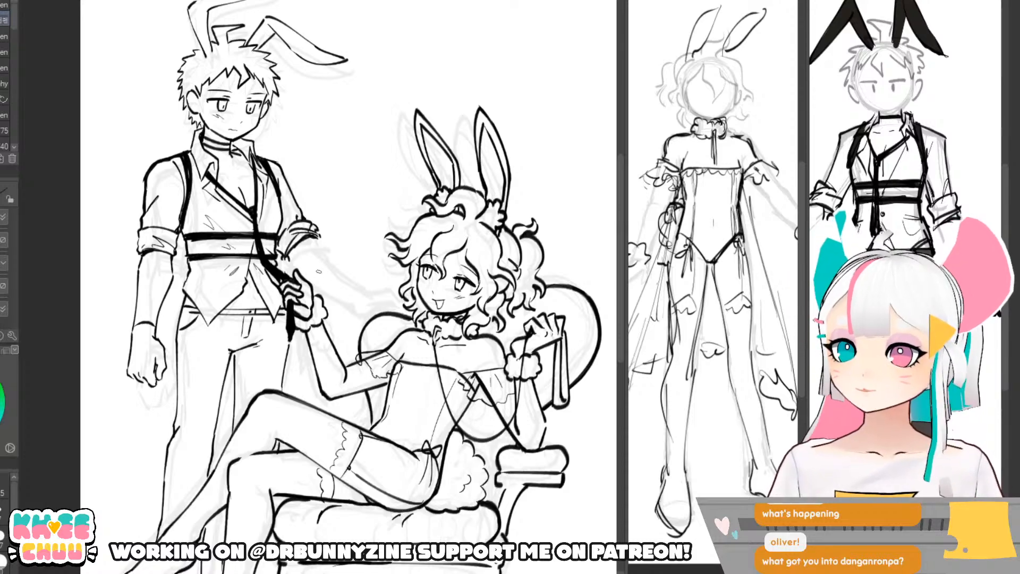
{"action": "scroll", "coordinate": [318, 272], "scroll_direction": "down", "scroll_amount": 2}
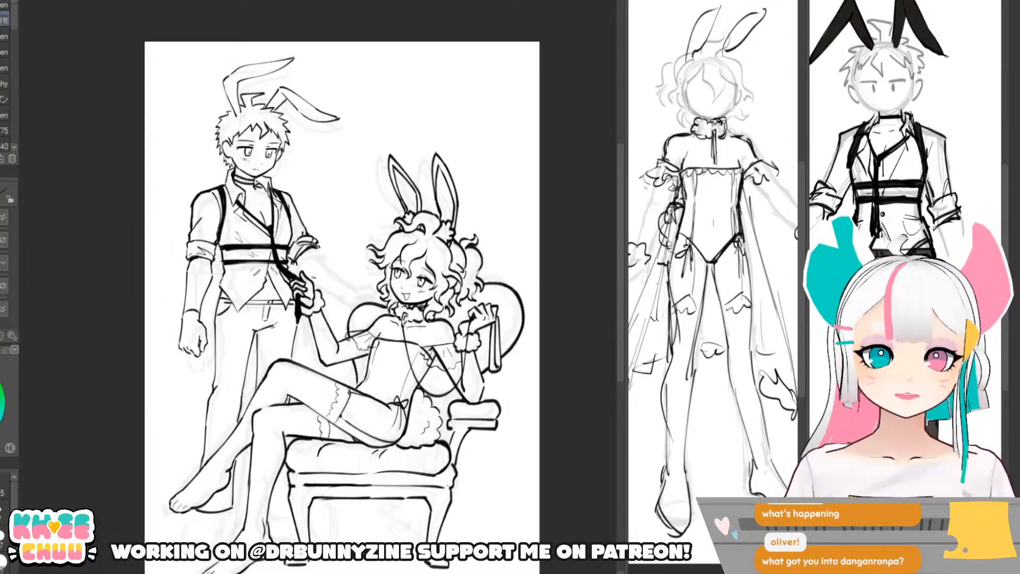
{"action": "scroll", "coordinate": [299, 299], "scroll_direction": "up", "scroll_amount": 1}
{"action": "key", "text": "h"}
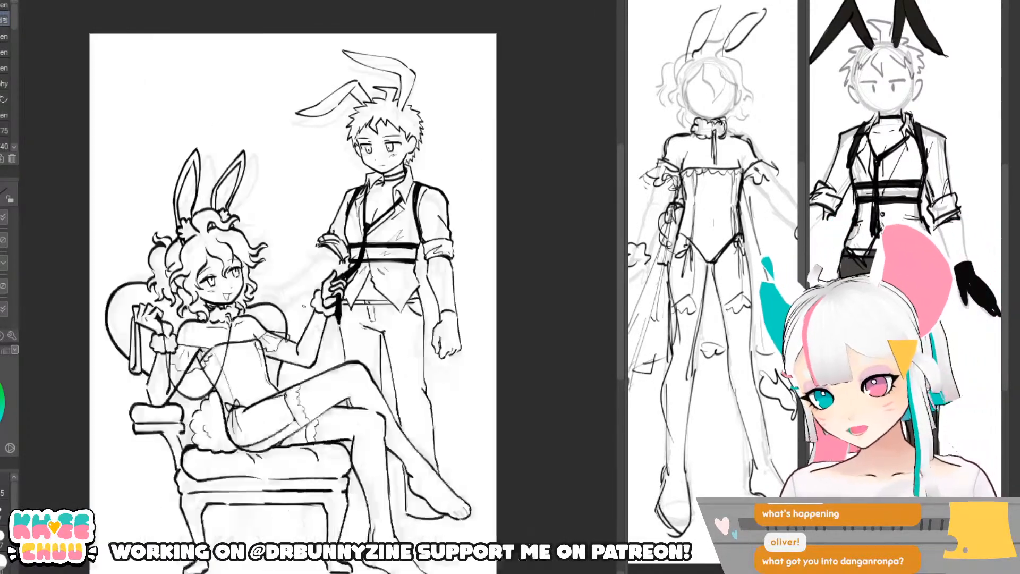
{"action": "scroll", "coordinate": [454, 118], "scroll_direction": "up", "scroll_amount": 2}
{"action": "key", "text": "e"}
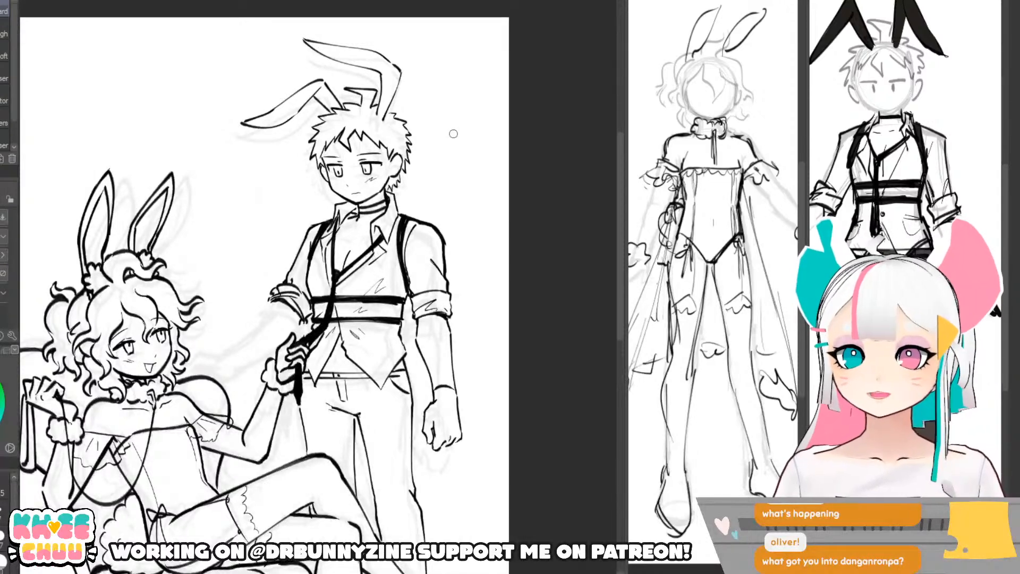
- In the mirrored canvas view, ink both edges of the standing figure's reaching forearm from the rolled cuff toward the seated figure's shoulder
{"action": "mouse_move", "coordinate": [405, 173]}
{"action": "left_mouse_down"}
{"action": "mouse_move", "coordinate": [403, 135]}
{"action": "mouse_move", "coordinate": [414, 151]}
{"action": "mouse_move", "coordinate": [409, 181]}
{"action": "mouse_move", "coordinate": [401, 171]}
{"action": "mouse_move", "coordinate": [446, 139]}
{"action": "left_mouse_up"}
{"action": "key", "text": "p"}
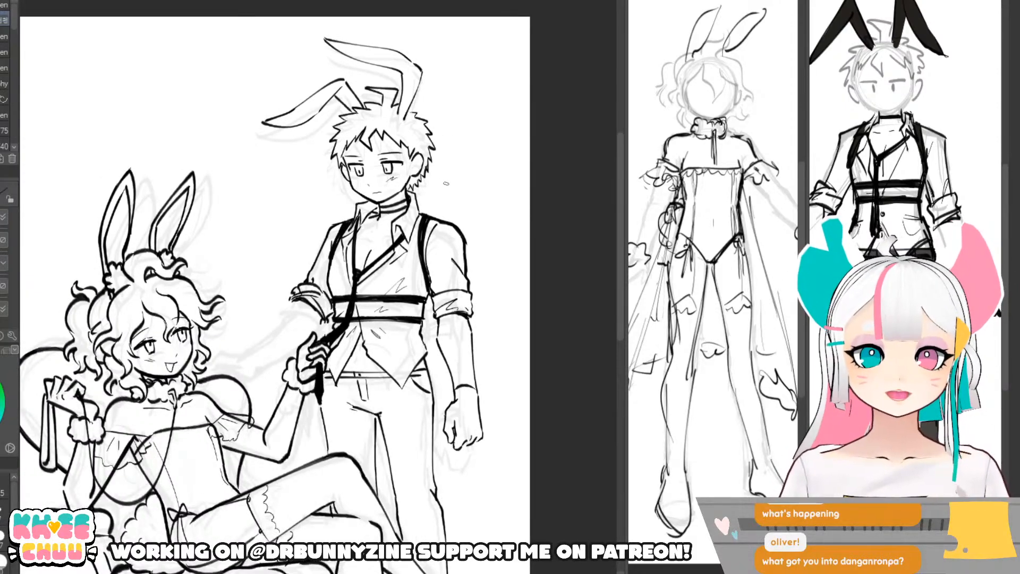
{"action": "scroll", "coordinate": [445, 183], "scroll_direction": "down", "scroll_amount": 2}
{"action": "scroll", "coordinate": [446, 184], "scroll_direction": "up", "scroll_amount": 1}
{"action": "scroll", "coordinate": [452, 228], "scroll_direction": "up", "scroll_amount": 1}
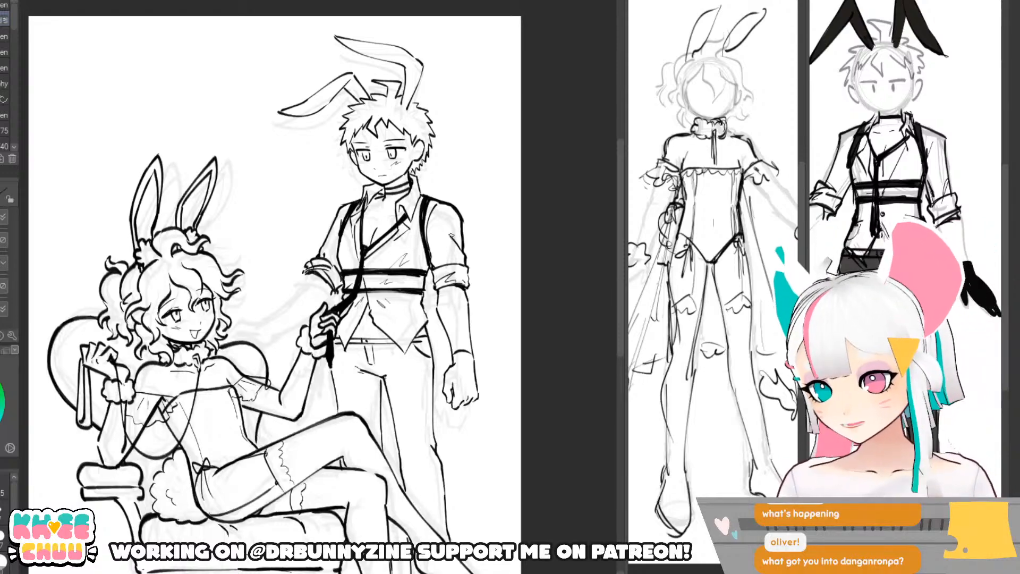
{"action": "key", "text": "h"}
{"action": "left_click_drag", "start_coordinate": [461, 238], "coordinate": [472, 211]}
{"action": "scroll", "coordinate": [297, 260], "scroll_direction": "up", "scroll_amount": 1}
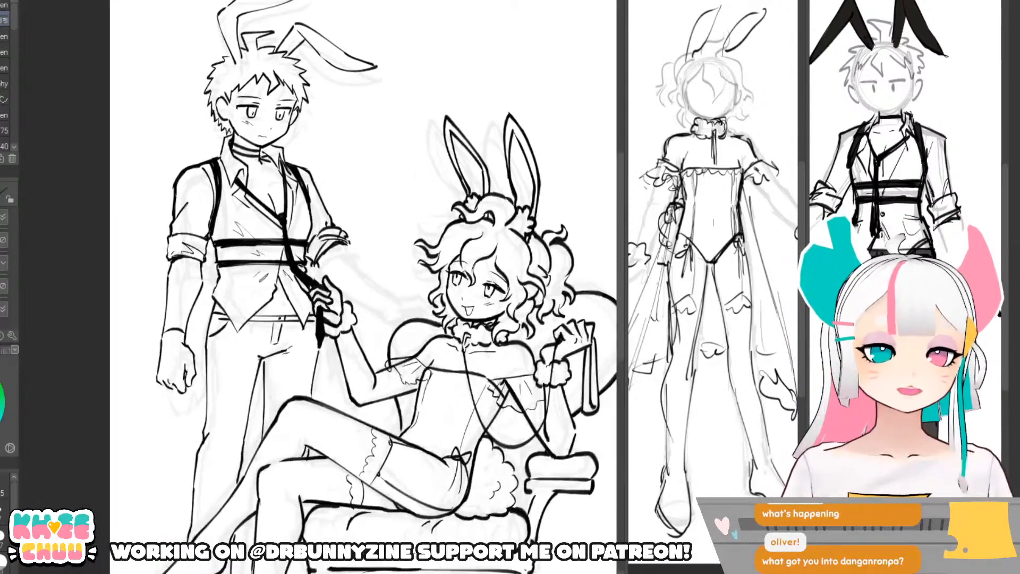
{"action": "key", "text": "e"}
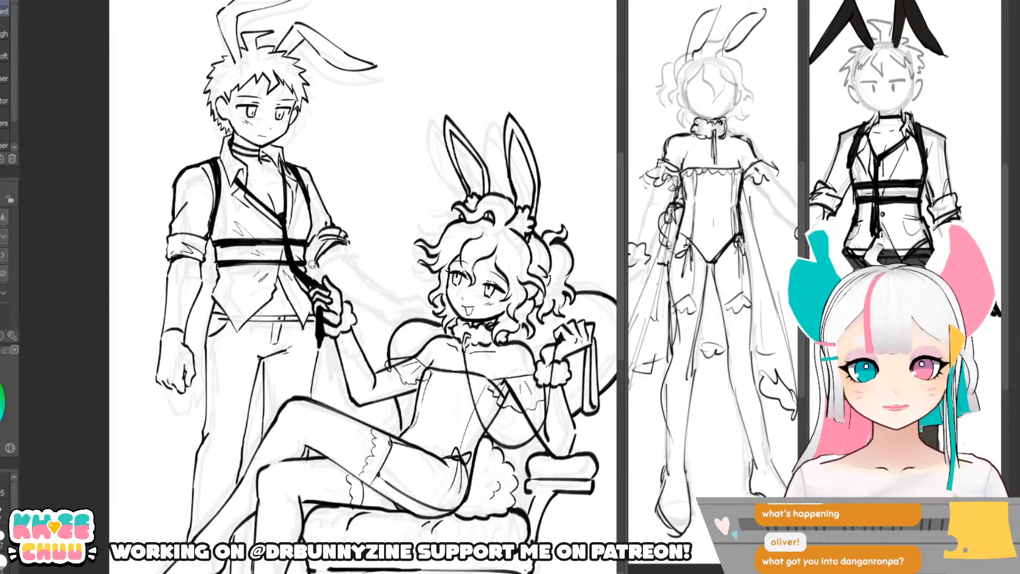
{"action": "key", "text": "p"}
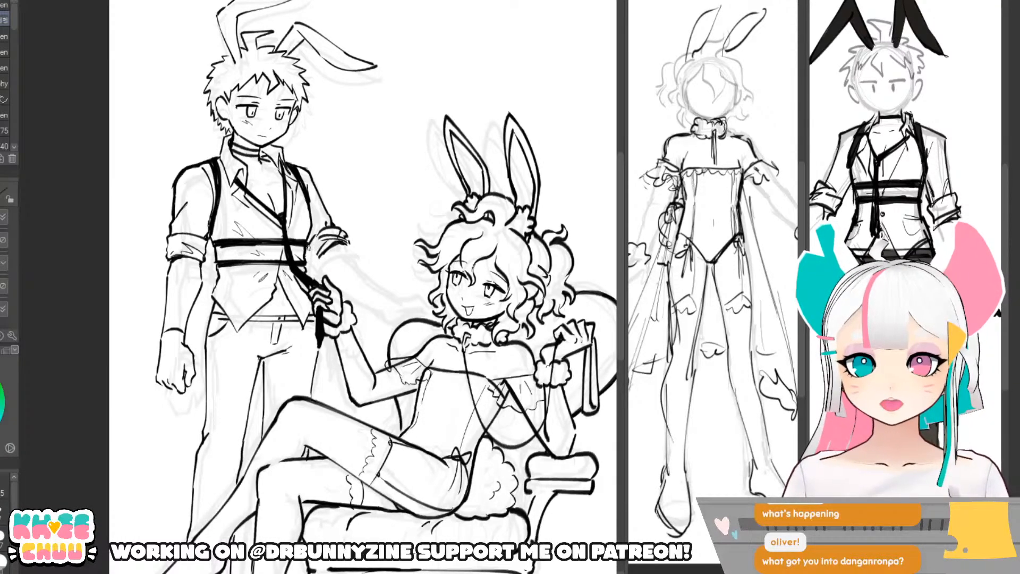
{"action": "left_click_drag", "start_coordinate": [311, 262], "coordinate": [318, 256]}
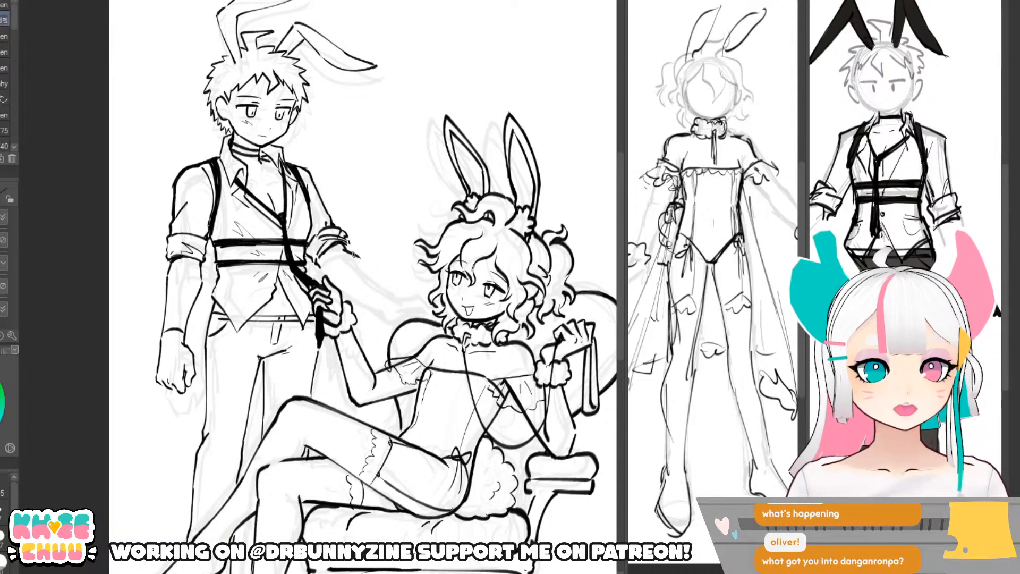
{"action": "left_click_drag", "start_coordinate": [352, 250], "coordinate": [396, 294]}
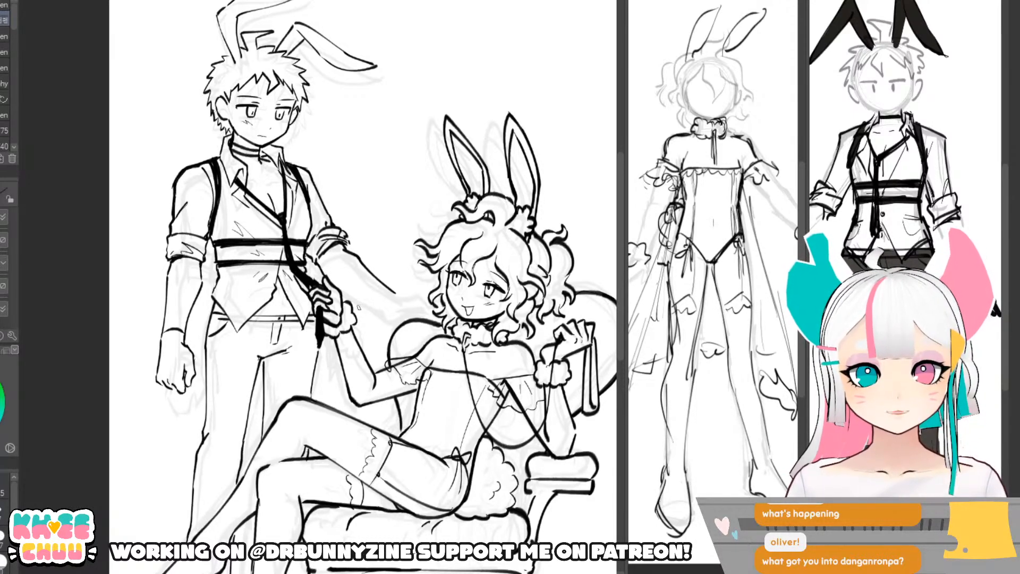
{"action": "left_click_drag", "start_coordinate": [336, 285], "coordinate": [388, 315]}
{"action": "key", "text": "ctrl+z"}
{"action": "left_click_drag", "start_coordinate": [331, 283], "coordinate": [386, 313]}
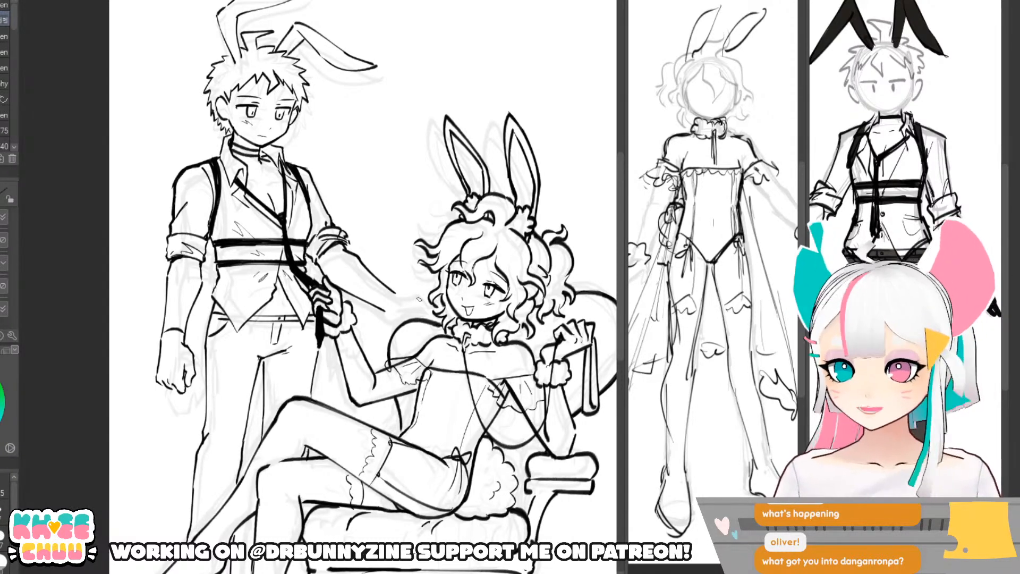
- Step back through the recent strokes on the standing figure's harness and reaching arm, and restore them all to compare the drawing
{"action": "key", "text": "h"}
{"action": "scroll", "coordinate": [395, 295], "scroll_direction": "down", "scroll_amount": 4}
{"action": "left_click_drag", "start_coordinate": [396, 294], "coordinate": [407, 288]}
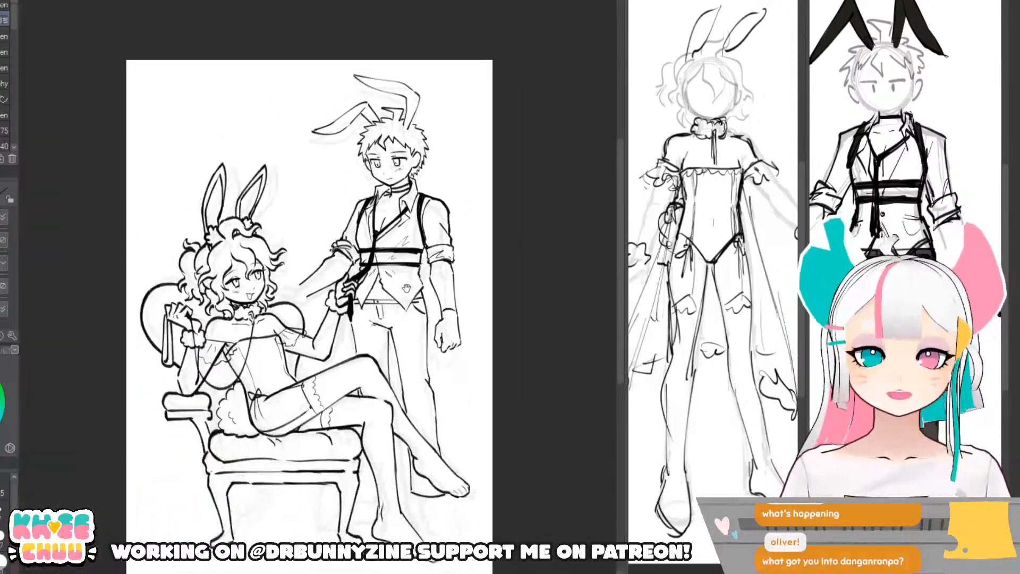
{"action": "scroll", "coordinate": [406, 288], "scroll_direction": "up", "scroll_amount": 1}
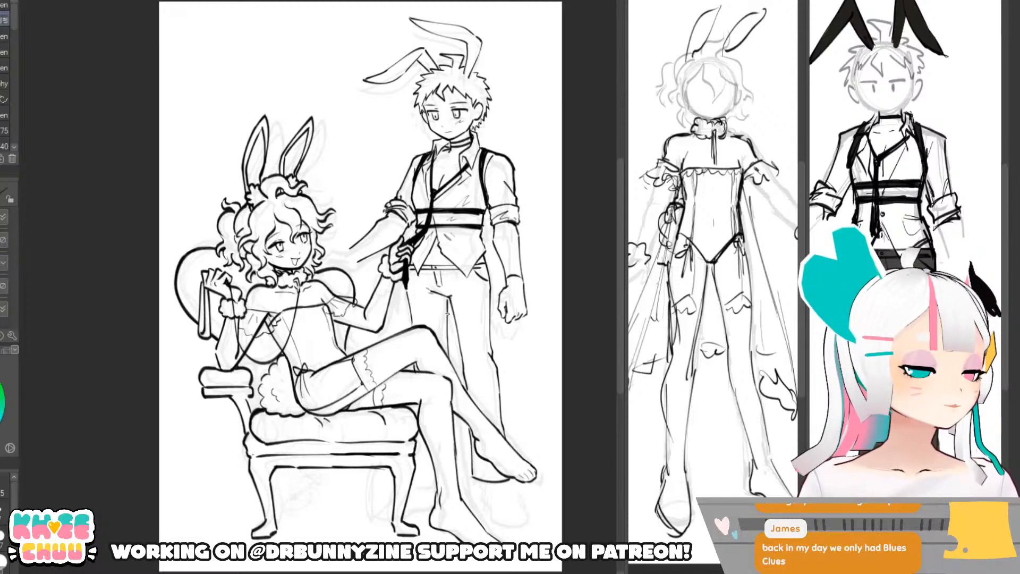
{"action": "key", "text": "ctrl+z"}
{"action": "key", "text": "ctrl+z"}
{"action": "key", "text": "ctrl+z"}
{"action": "key", "text": "ctrl+z"}
{"action": "key", "text": "ctrl+z"}
{"action": "key", "text": "ctrl+z"}
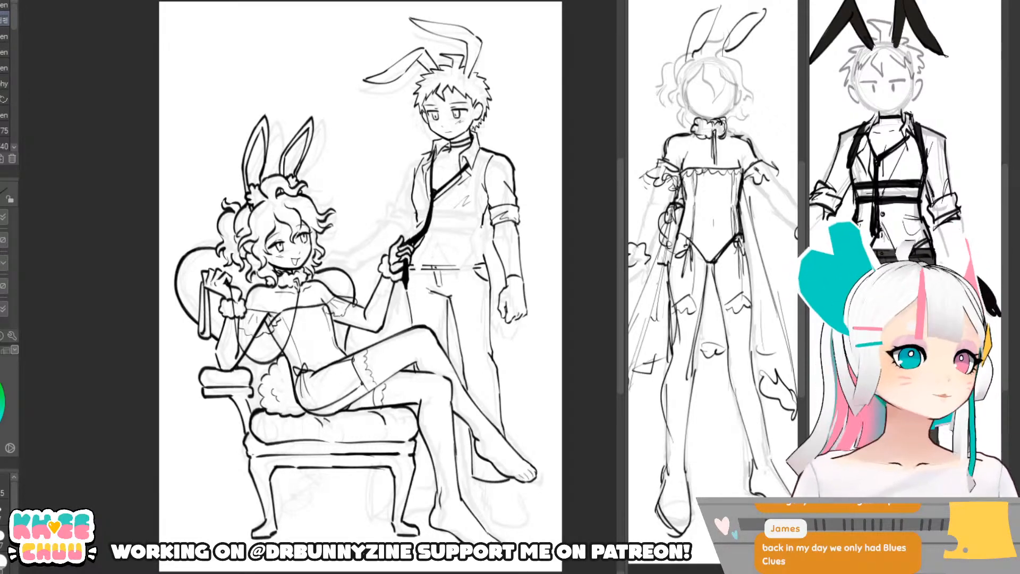
{"action": "key", "text": "ctrl+y"}
{"action": "key", "text": "ctrl+y"}
{"action": "key", "text": "ctrl+y"}
{"action": "key", "text": "ctrl+y"}
{"action": "key", "text": "ctrl+y"}
{"action": "key", "text": "ctrl+y"}
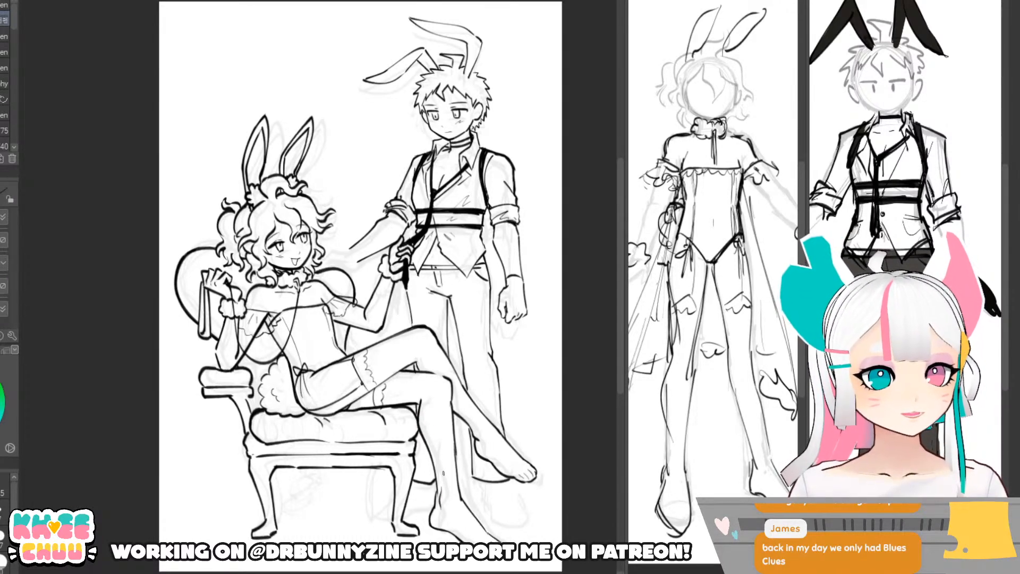
{"action": "mouse_move", "coordinate": [444, 473]}
{"action": "left_mouse_down"}
{"action": "mouse_move", "coordinate": [447, 484]}
{"action": "mouse_move", "coordinate": [440, 470]}
{"action": "left_mouse_up"}
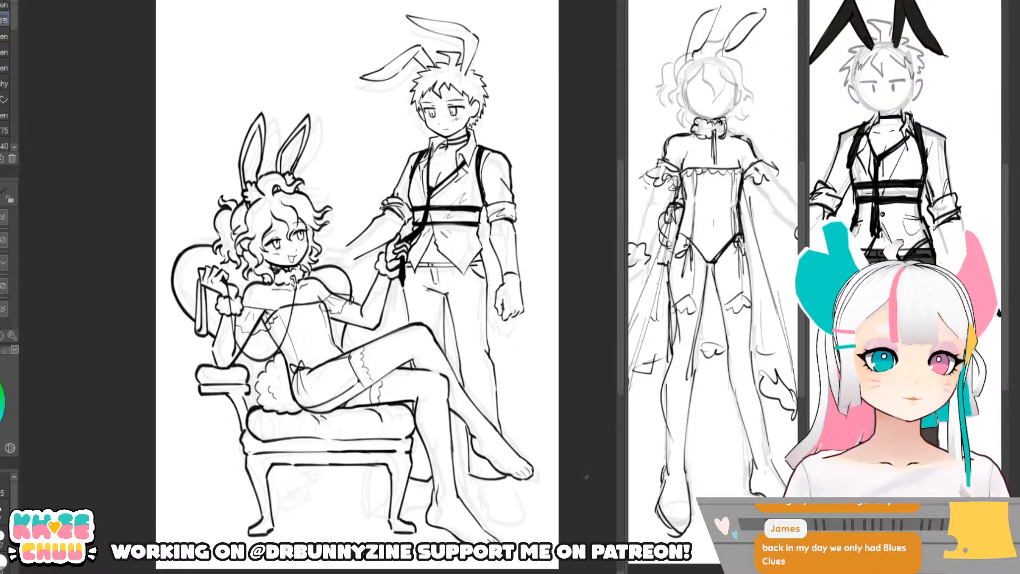
{"action": "left_click_drag", "start_coordinate": [587, 477], "coordinate": [591, 462]}
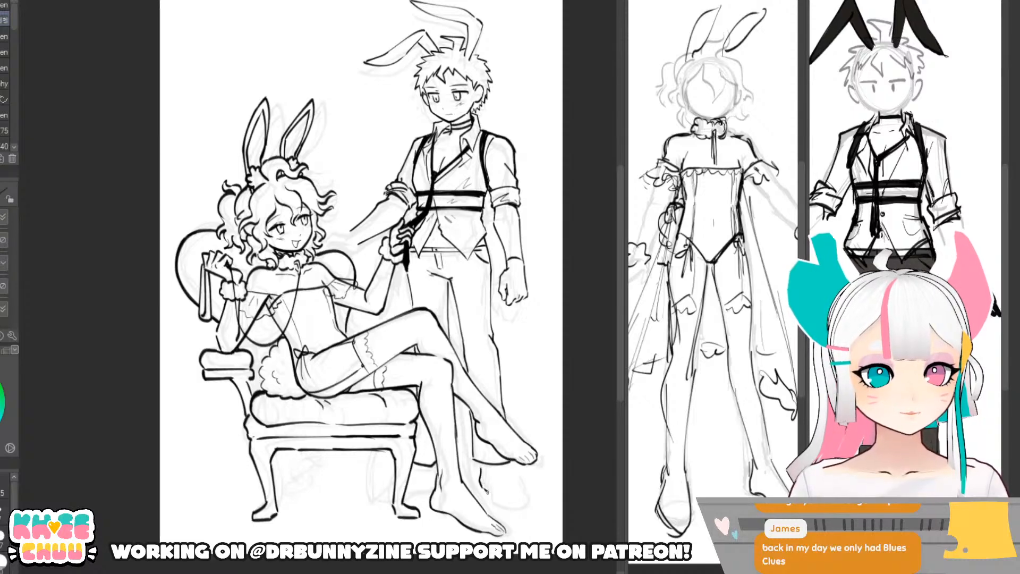
{"action": "key", "text": "ctrl+z"}
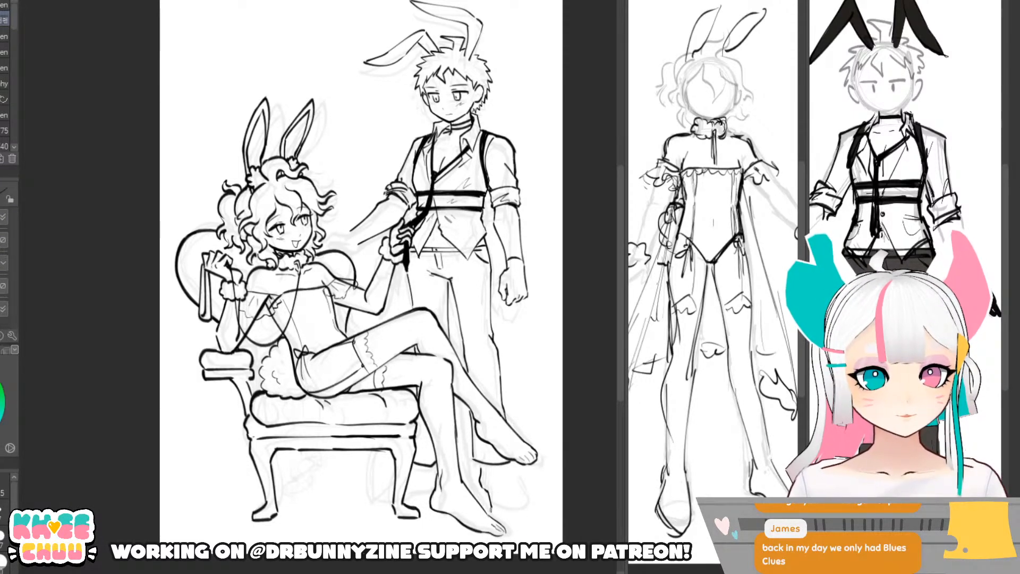
{"action": "left_click_drag", "start_coordinate": [490, 509], "coordinate": [527, 524]}
{"action": "mouse_move", "coordinate": [483, 470]}
{"action": "left_mouse_down"}
{"action": "mouse_move", "coordinate": [505, 482]}
{"action": "mouse_move", "coordinate": [499, 471]}
{"action": "mouse_move", "coordinate": [512, 491]}
{"action": "mouse_move", "coordinate": [499, 504]}
{"action": "mouse_move", "coordinate": [518, 495]}
{"action": "mouse_move", "coordinate": [502, 498]}
{"action": "mouse_move", "coordinate": [511, 488]}
{"action": "mouse_move", "coordinate": [531, 499]}
{"action": "mouse_move", "coordinate": [510, 465]}
{"action": "mouse_move", "coordinate": [532, 502]}
{"action": "mouse_move", "coordinate": [532, 525]}
{"action": "mouse_move", "coordinate": [525, 494]}
{"action": "mouse_move", "coordinate": [514, 522]}
{"action": "left_mouse_up"}
{"action": "key", "text": "ctrl+z"}
{"action": "key", "text": "ctrl+z"}
{"action": "key", "text": "ctrl+z"}
{"action": "key", "text": "ctrl+z"}
- Ink the standing figure's laced front shoe below the trouser hem and start the other shoe behind the chair leg
{"action": "left_click_drag", "start_coordinate": [526, 521], "coordinate": [532, 527]}
{"action": "mouse_move", "coordinate": [495, 468]}
{"action": "left_mouse_down"}
{"action": "mouse_move", "coordinate": [506, 487]}
{"action": "mouse_move", "coordinate": [511, 476]}
{"action": "mouse_move", "coordinate": [507, 489]}
{"action": "mouse_move", "coordinate": [511, 482]}
{"action": "mouse_move", "coordinate": [482, 485]}
{"action": "mouse_move", "coordinate": [488, 498]}
{"action": "left_mouse_up"}
{"action": "key", "text": "ctrl+z"}
{"action": "mouse_move", "coordinate": [484, 492]}
{"action": "left_mouse_down"}
{"action": "mouse_move", "coordinate": [533, 530]}
{"action": "mouse_move", "coordinate": [533, 519]}
{"action": "left_mouse_up"}
{"action": "left_click_drag", "start_coordinate": [510, 464], "coordinate": [522, 493]}
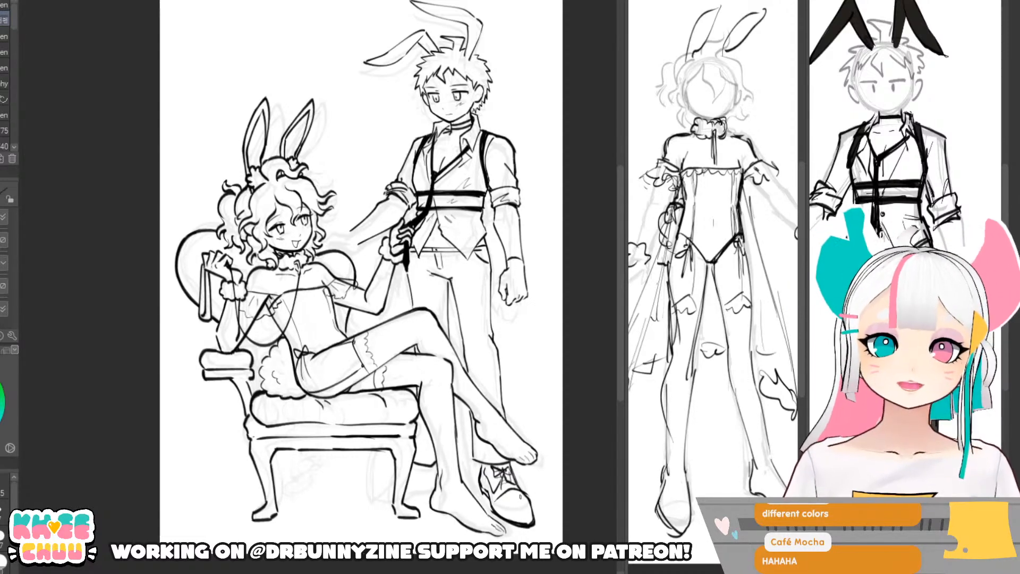
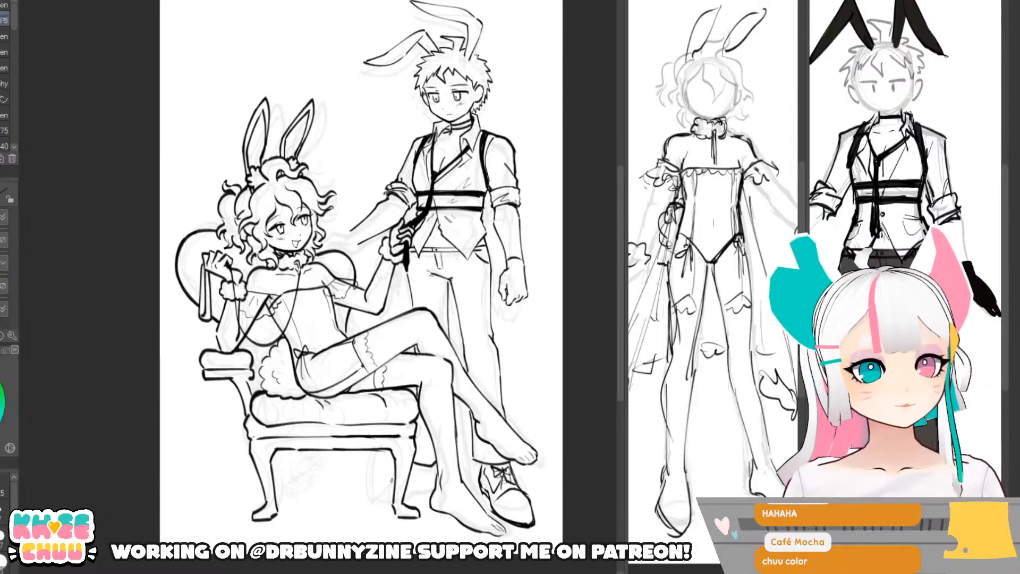
{"action": "mouse_move", "coordinate": [393, 480]}
{"action": "left_mouse_down"}
{"action": "mouse_move", "coordinate": [369, 503]}
{"action": "mouse_move", "coordinate": [421, 495]}
{"action": "mouse_move", "coordinate": [408, 499]}
{"action": "mouse_move", "coordinate": [433, 474]}
{"action": "mouse_move", "coordinate": [431, 488]}
{"action": "mouse_move", "coordinate": [444, 455]}
{"action": "mouse_move", "coordinate": [415, 484]}
{"action": "left_mouse_up"}
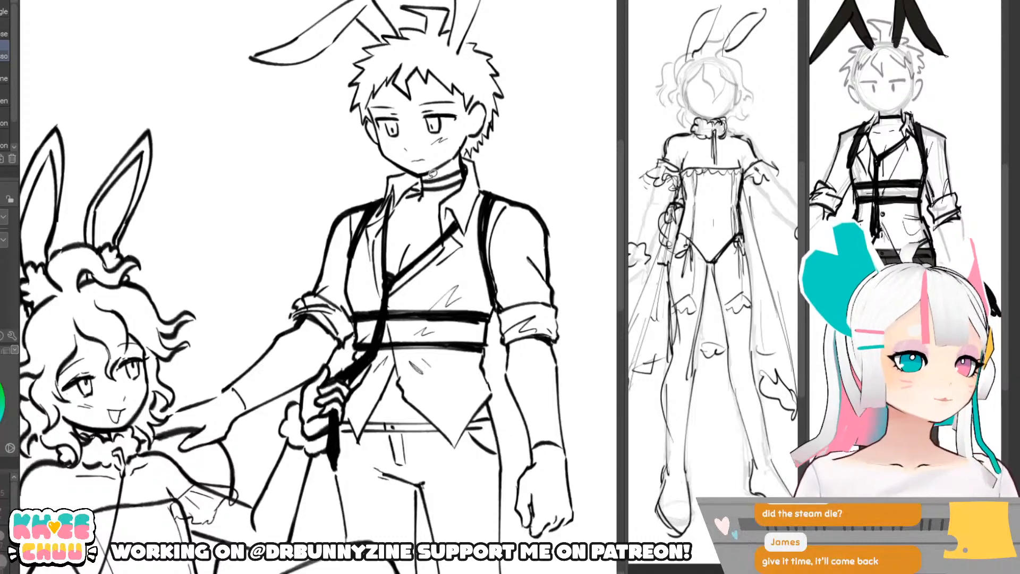
- Lasso the standing figure's choker and adjust its fit around the neck with a slight transform
{"action": "mouse_move", "coordinate": [431, 177]}
{"action": "left_mouse_down"}
{"action": "mouse_move", "coordinate": [424, 194]}
{"action": "mouse_move", "coordinate": [460, 184]}
{"action": "left_mouse_up"}
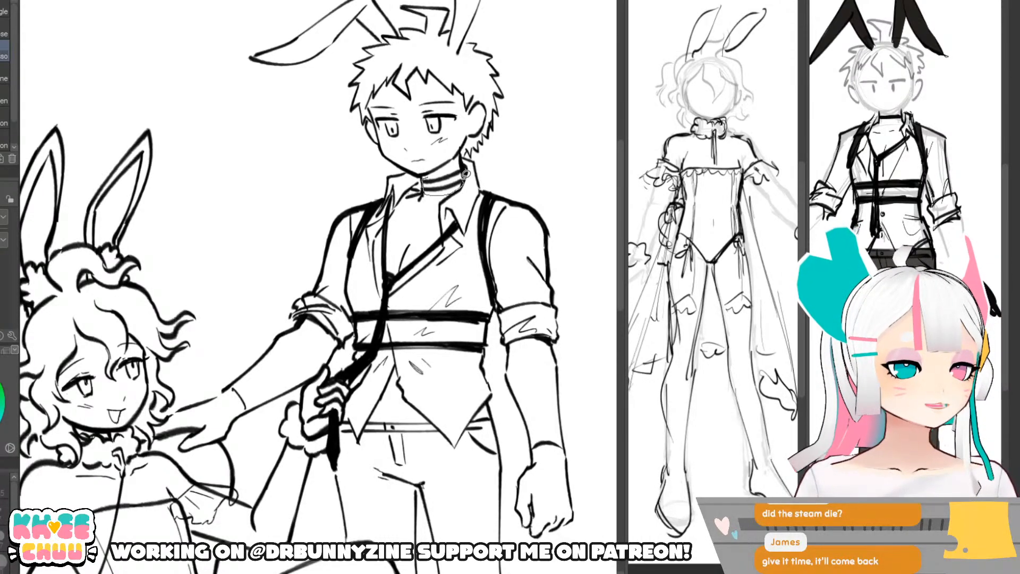
{"action": "key", "text": "ctrl+t"}
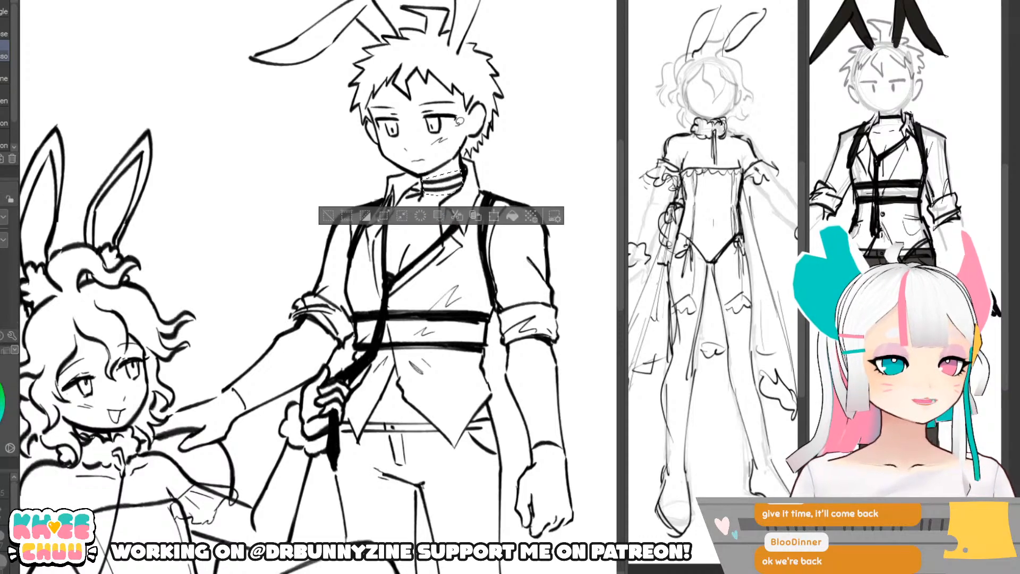
{"action": "left_click", "coordinate": [402, 217]}
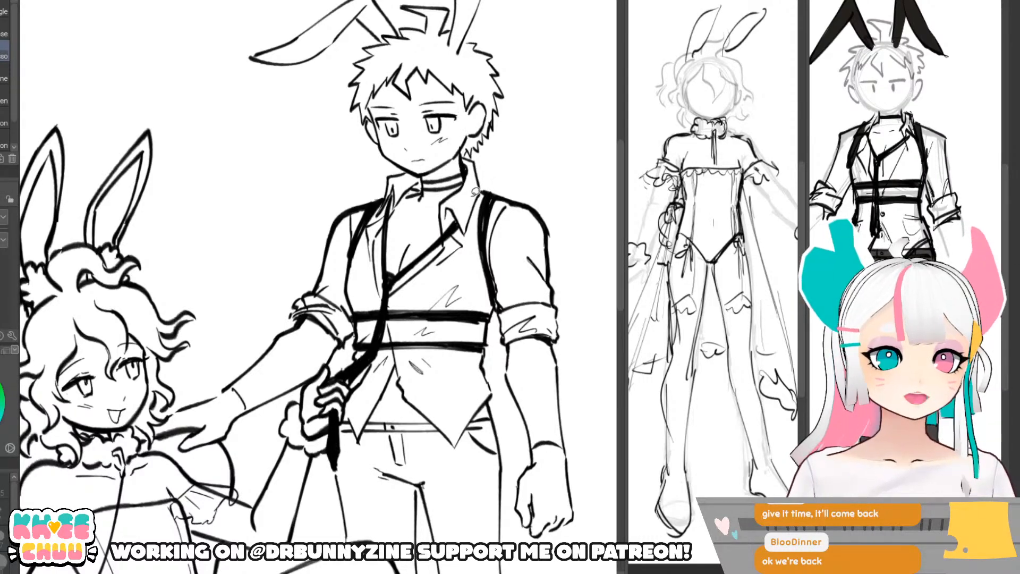
{"action": "scroll", "coordinate": [474, 193], "scroll_direction": "down", "scroll_amount": 5}
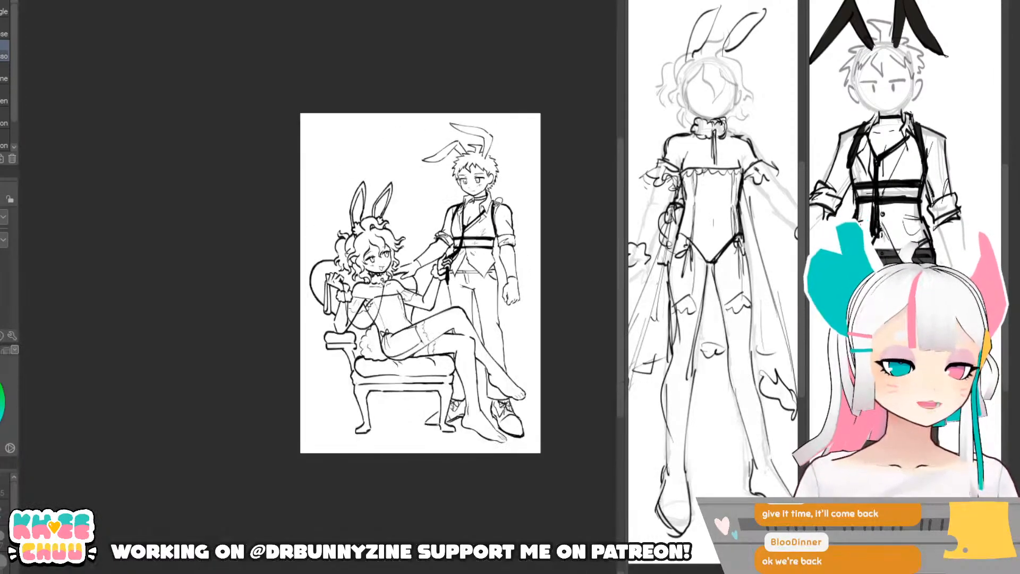
{"action": "scroll", "coordinate": [481, 229], "scroll_direction": "up", "scroll_amount": 5}
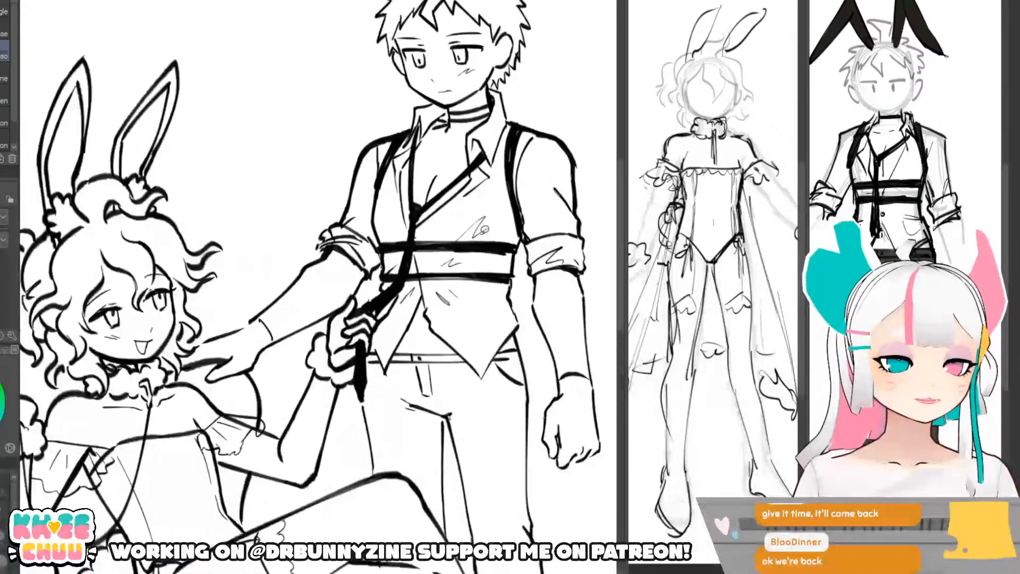
- Lasso the vertical cord and adjoining collar lines on the standing figure's chest and narrow them slightly with a transform
{"action": "mouse_move", "coordinate": [427, 123]}
{"action": "left_mouse_down"}
{"action": "mouse_move", "coordinate": [412, 200]}
{"action": "mouse_move", "coordinate": [442, 151]}
{"action": "left_mouse_up"}
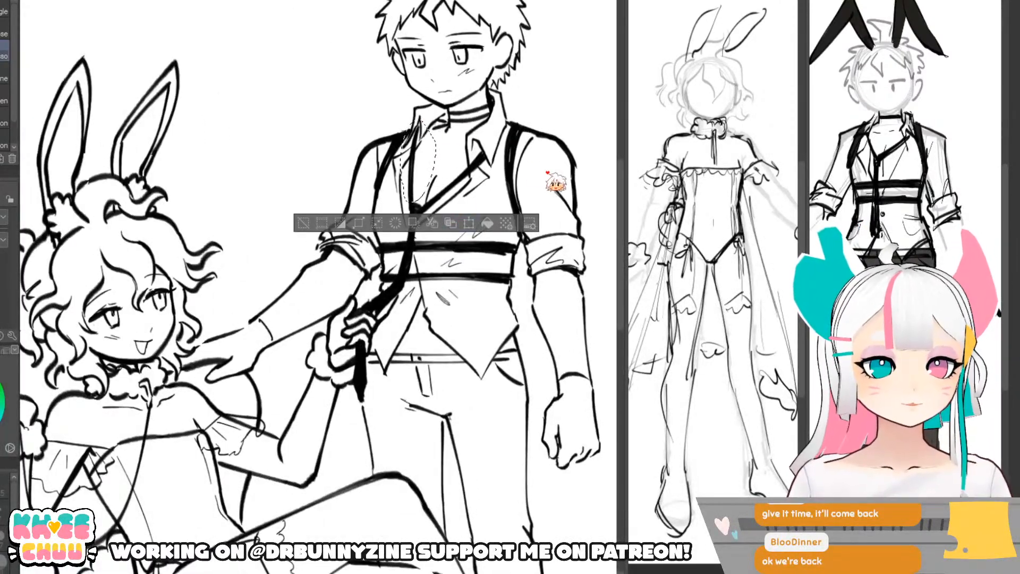
{"action": "left_click", "coordinate": [469, 223]}
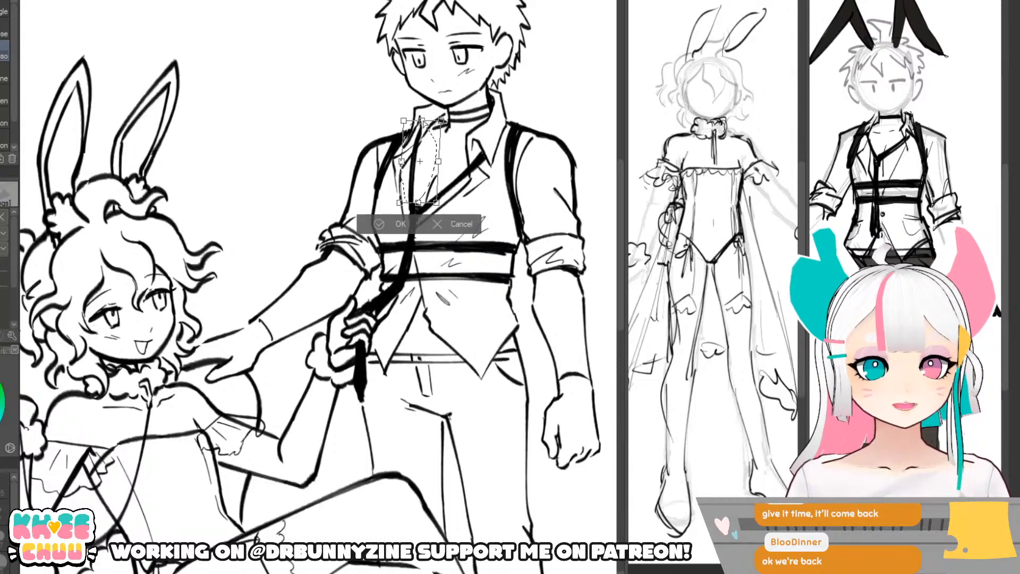
{"action": "left_click_drag", "start_coordinate": [421, 123], "coordinate": [419, 123]}
{"action": "left_click", "coordinate": [400, 224]}
{"action": "key", "text": "ctrl+d"}
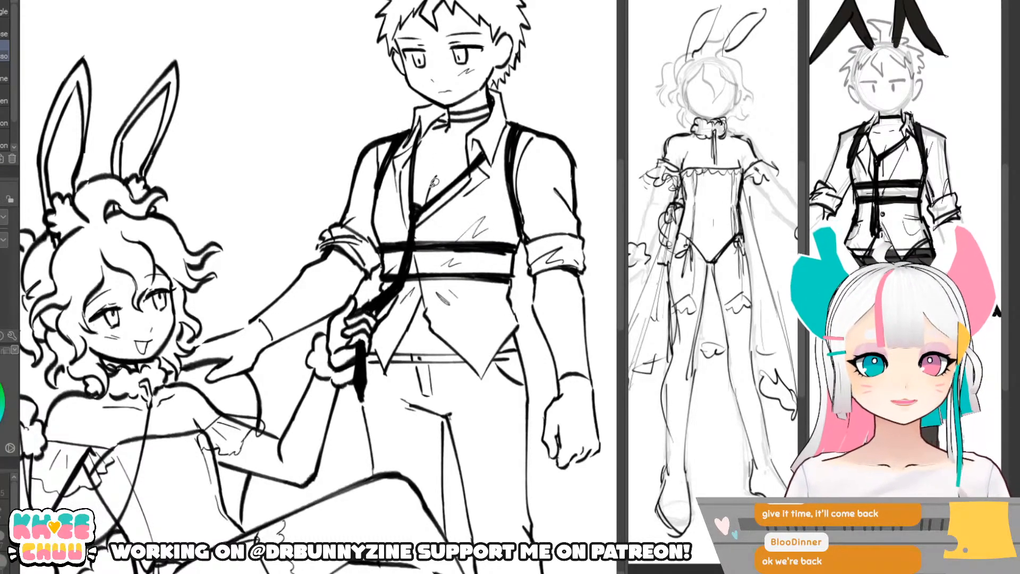
- Lasso the diagonal vest neckline and open chest area of the standing figure and transform the selected lines slightly
{"action": "mouse_move", "coordinate": [428, 211]}
{"action": "left_mouse_down"}
{"action": "mouse_move", "coordinate": [507, 158]}
{"action": "mouse_move", "coordinate": [495, 124]}
{"action": "mouse_move", "coordinate": [473, 117]}
{"action": "left_mouse_up"}
{"action": "left_click", "coordinate": [525, 239]}
{"action": "left_click", "coordinate": [436, 234]}
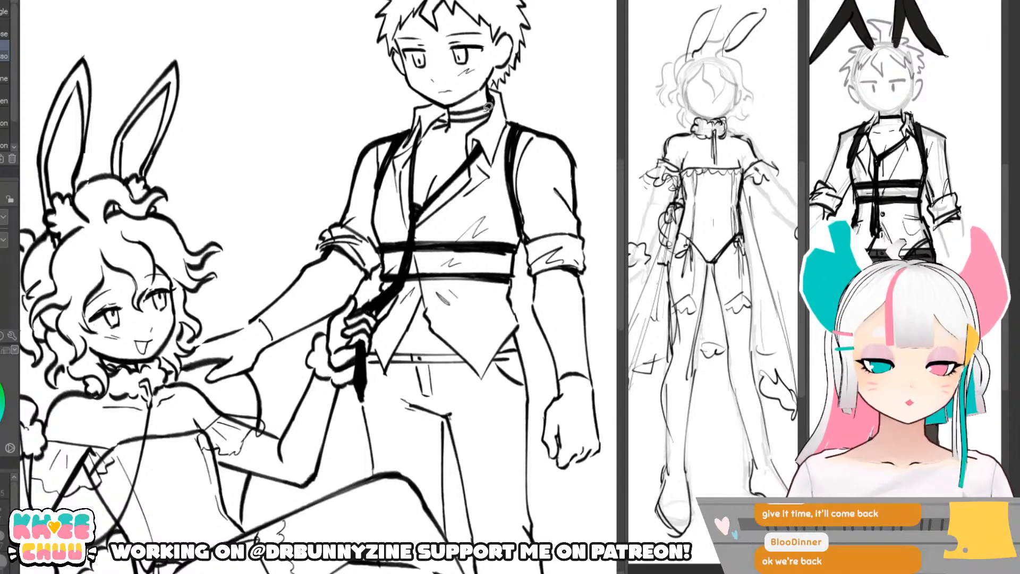
- Examine the full line art of both figures at several zoom levels, checking the pose, clothing and overall balance
{"action": "key", "text": "ctrl+minus"}
{"action": "key", "text": "ctrl+minus"}
{"action": "key", "text": "ctrl+plus"}
{"action": "key", "text": "ctrl+plus"}
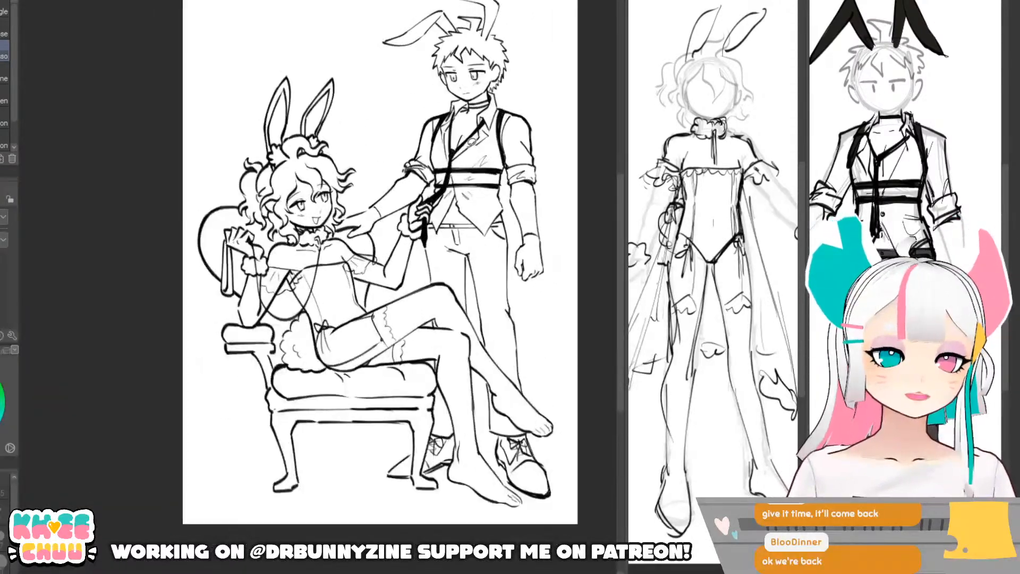
{"action": "key", "text": "e"}
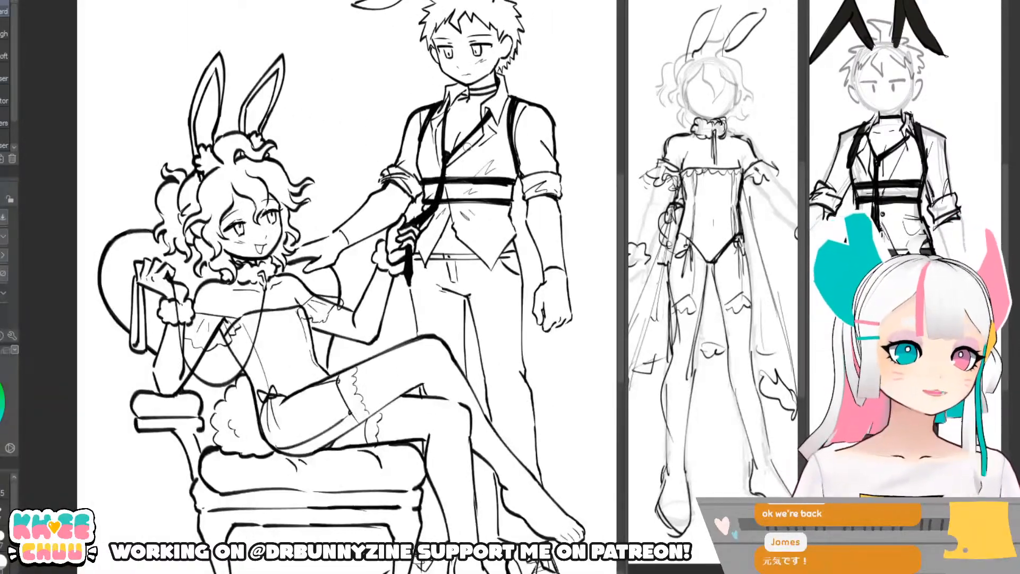
{"action": "key", "text": "p"}
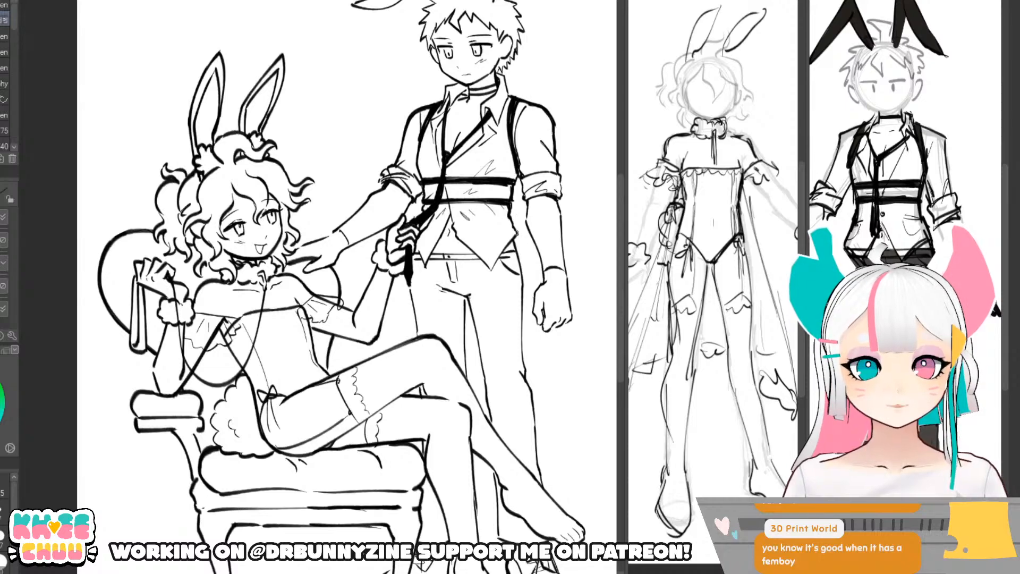
{"action": "left_click_drag", "start_coordinate": [497, 249], "coordinate": [505, 262]}
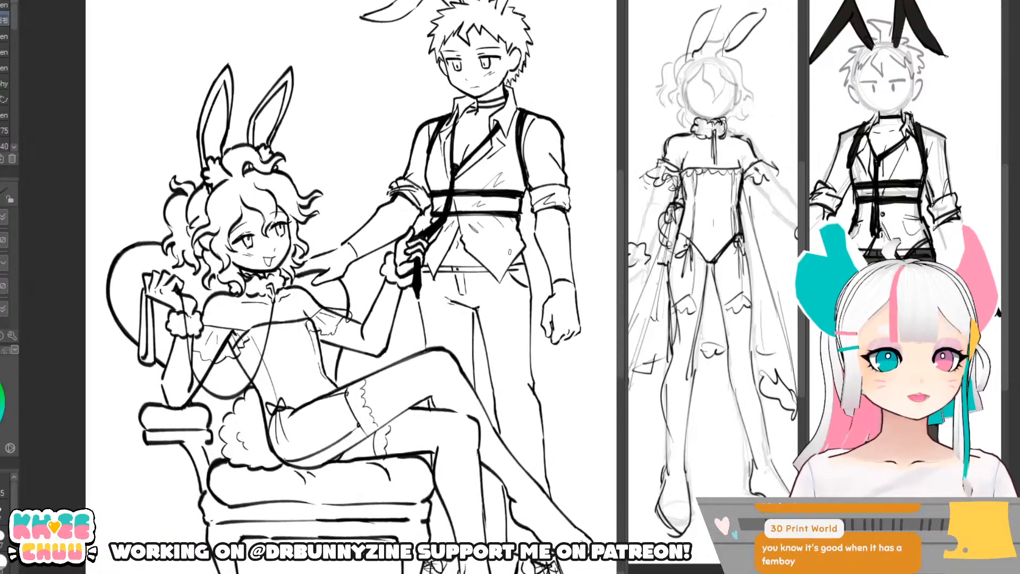
{"action": "scroll", "coordinate": [448, 218], "scroll_direction": "down", "scroll_amount": 3}
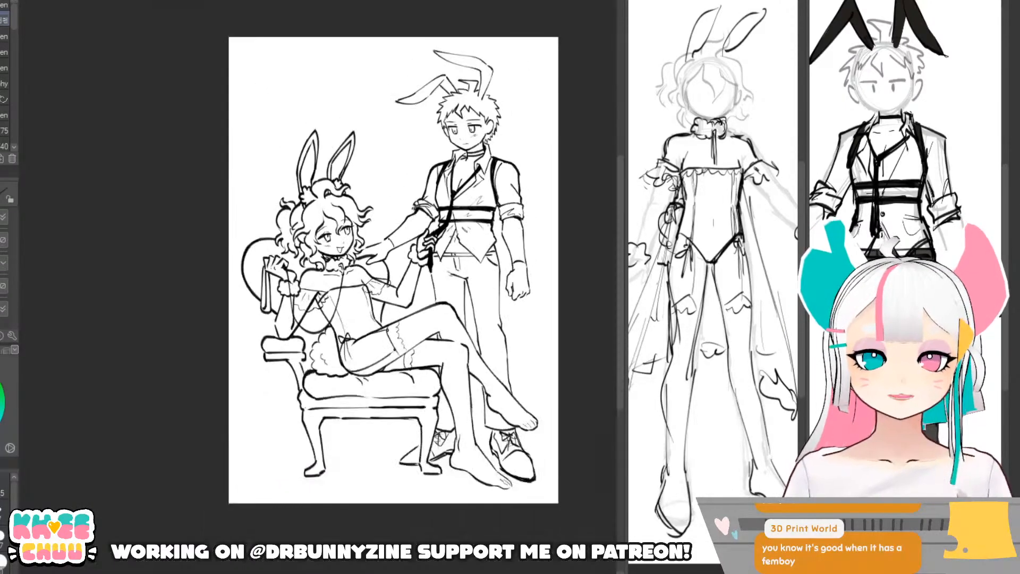
{"action": "scroll", "coordinate": [448, 217], "scroll_direction": "up", "scroll_amount": 1}
{"action": "scroll", "coordinate": [443, 247], "scroll_direction": "down", "scroll_amount": 1}
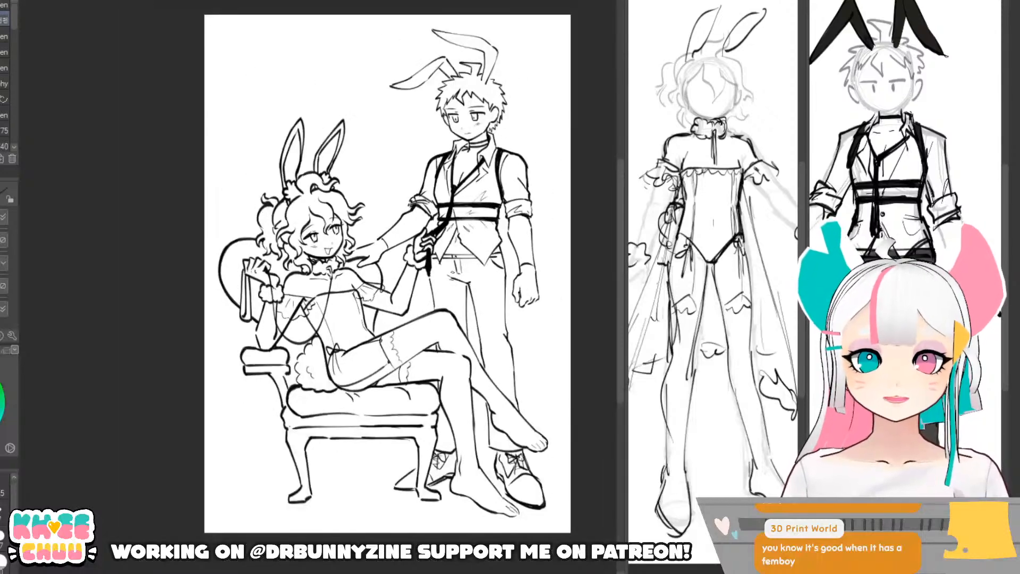
{"action": "scroll", "coordinate": [523, 335], "scroll_direction": "up", "scroll_amount": 1}
{"action": "left_click_drag", "start_coordinate": [523, 335], "coordinate": [512, 315]}
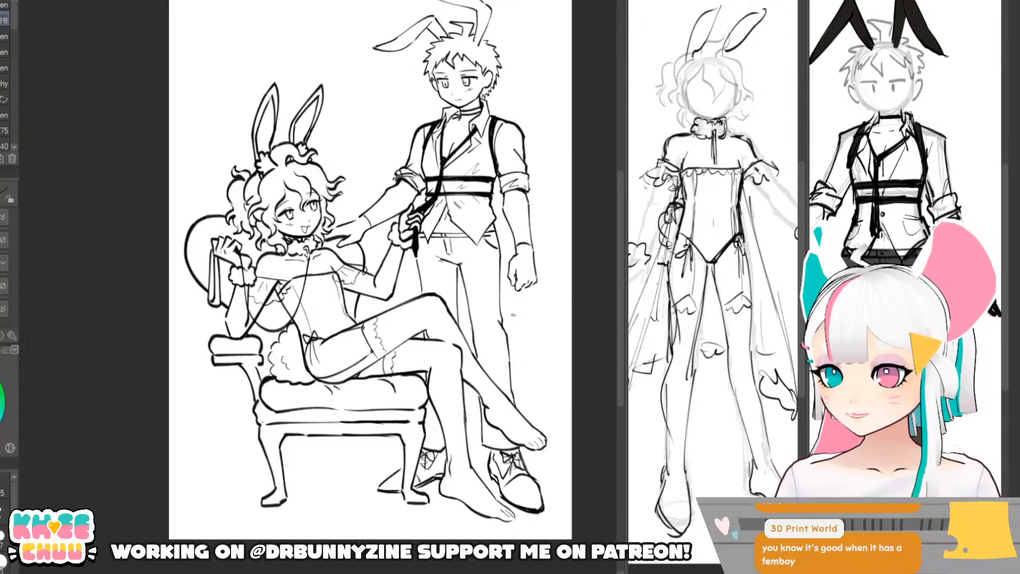
{"action": "scroll", "coordinate": [512, 315], "scroll_direction": "down", "scroll_amount": 2}
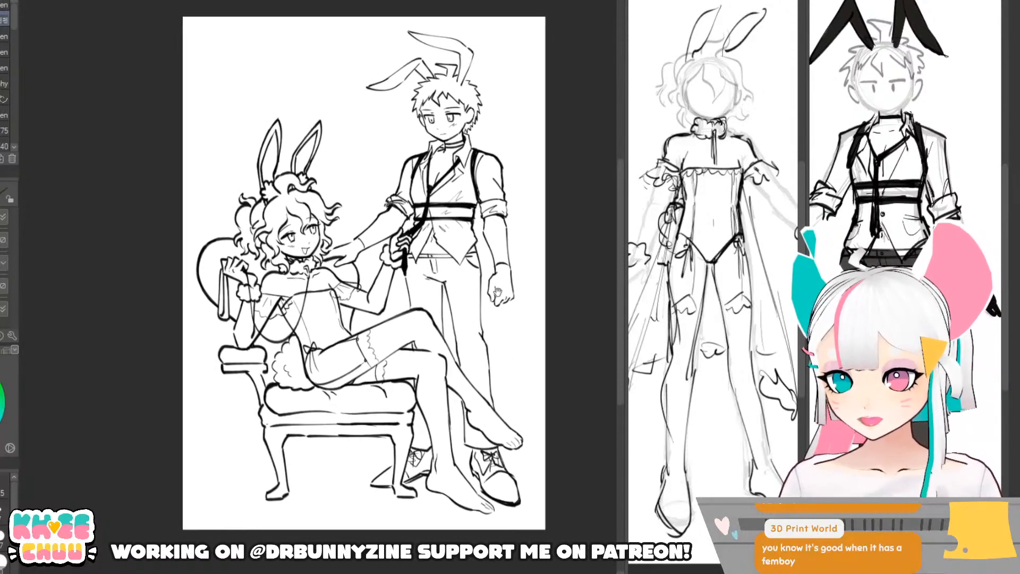
- Check the standing figure on its own by briefly hiding the seated figure and chair, comparing it with the full composition
{"action": "scroll", "coordinate": [546, 272], "scroll_direction": "down", "scroll_amount": 1}
{"action": "scroll", "coordinate": [547, 271], "scroll_direction": "up", "scroll_amount": 1}
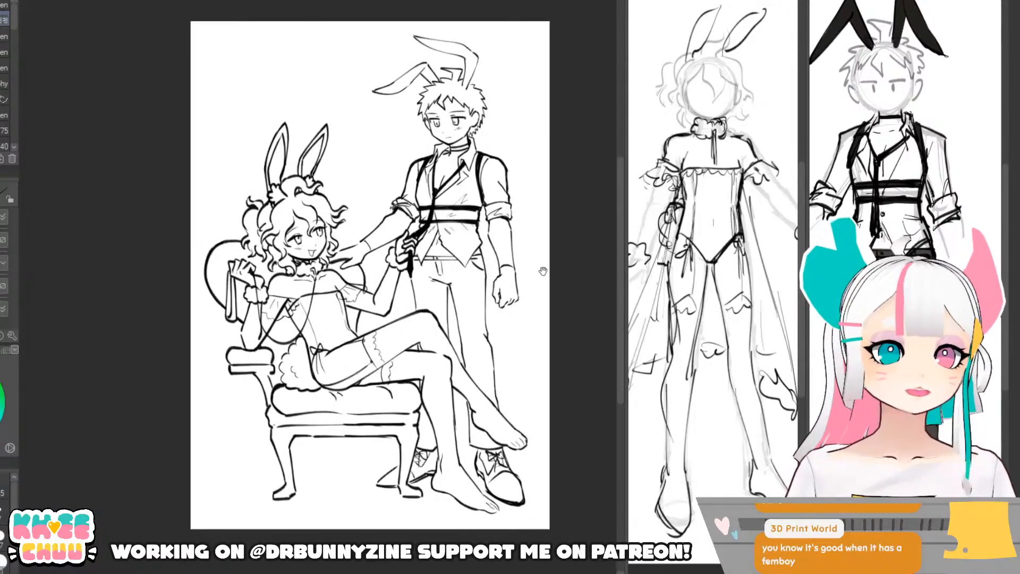
{"action": "scroll", "coordinate": [546, 272], "scroll_direction": "down", "scroll_amount": 1}
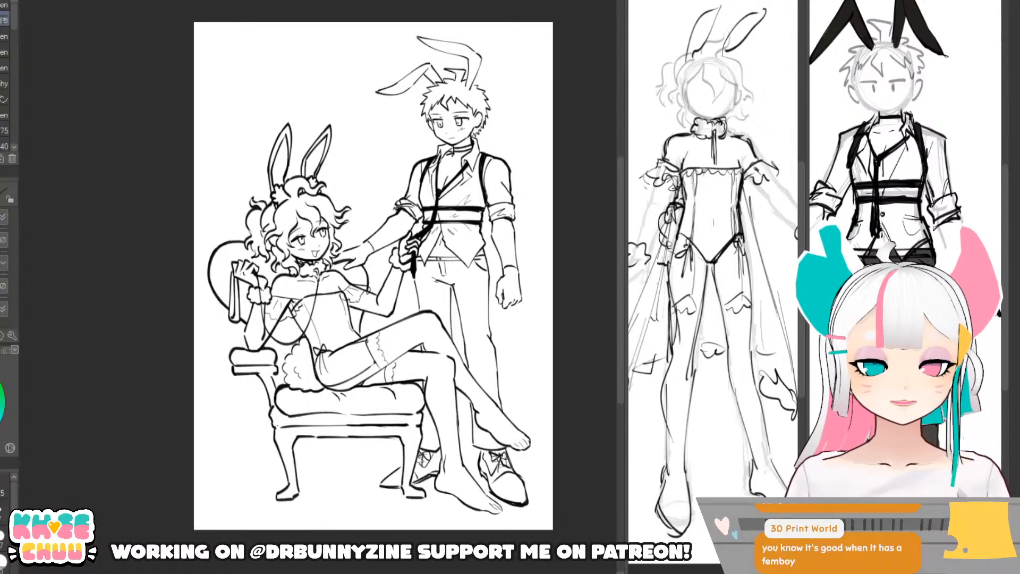
{"action": "key", "text": "ctrl+z"}
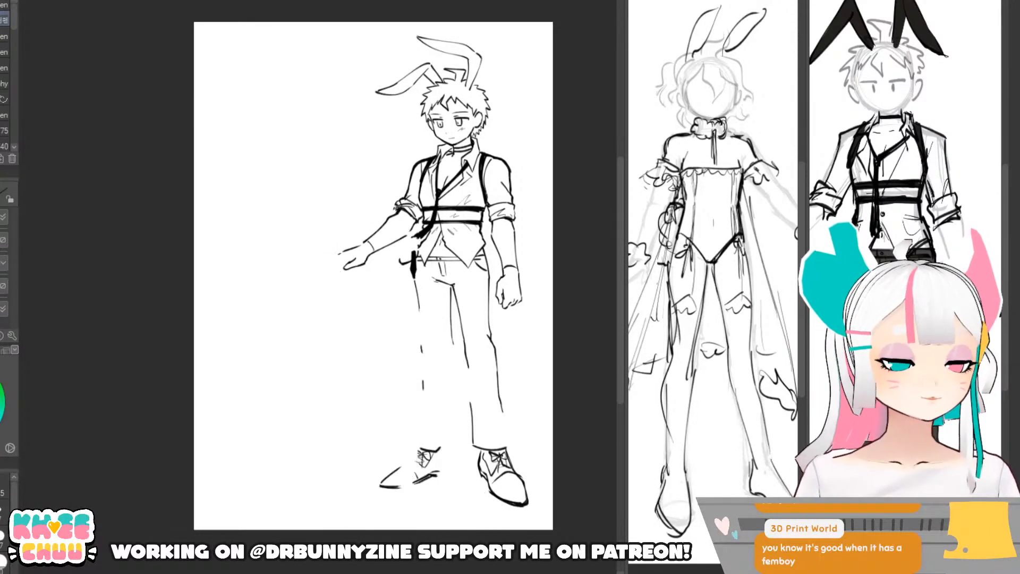
{"action": "key", "text": "ctrl+y"}
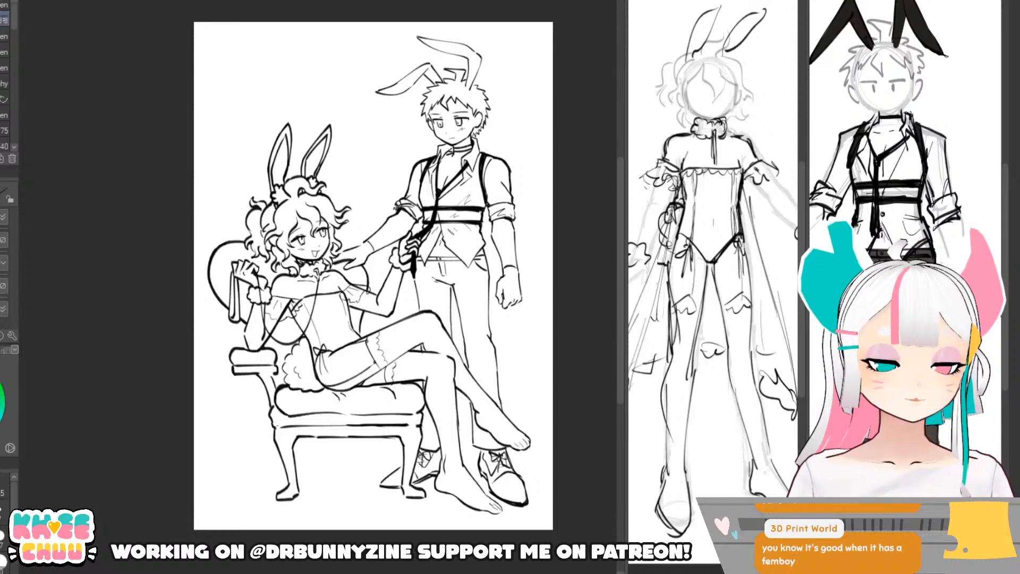
{"action": "scroll", "coordinate": [562, 291], "scroll_direction": "up", "scroll_amount": 2}
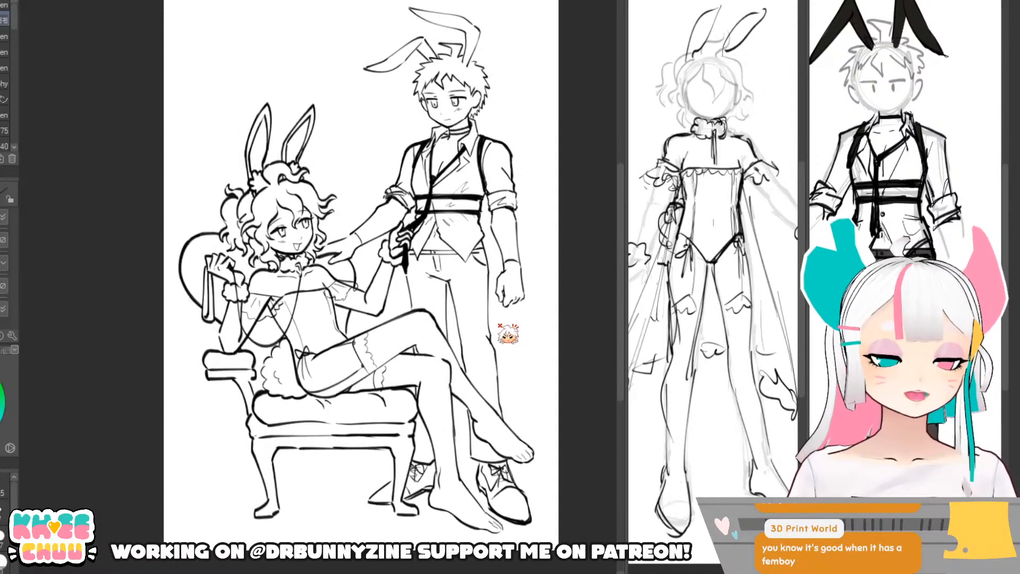
{"action": "scroll", "coordinate": [502, 338], "scroll_direction": "down", "scroll_amount": 2}
{"action": "scroll", "coordinate": [502, 338], "scroll_direction": "up", "scroll_amount": 1}
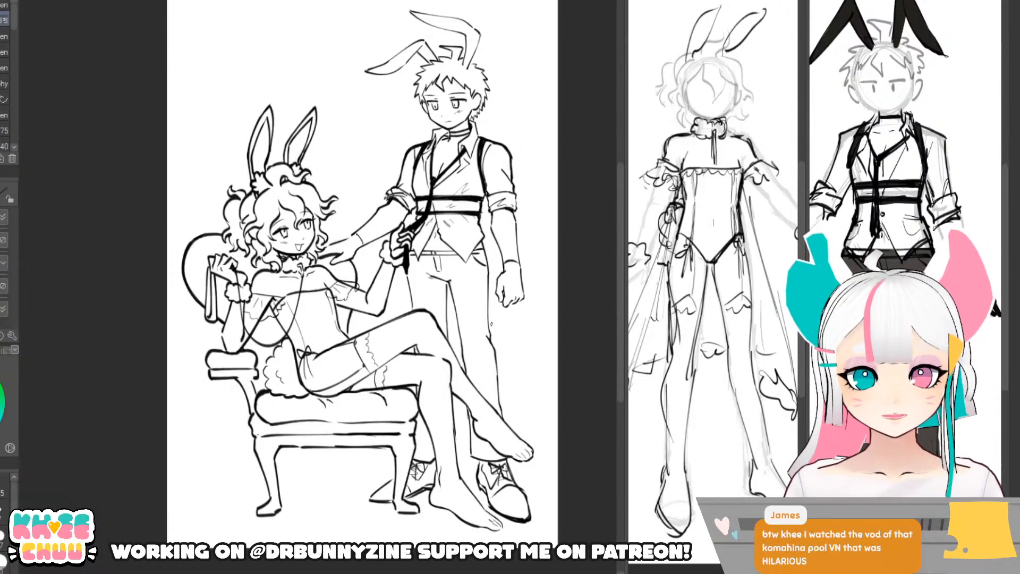
- Ink a scalloped ruffle along the seated figure's off-shoulder neckline and sleeve, erasing stray lines around it
{"action": "left_click_drag", "start_coordinate": [492, 295], "coordinate": [494, 304]}
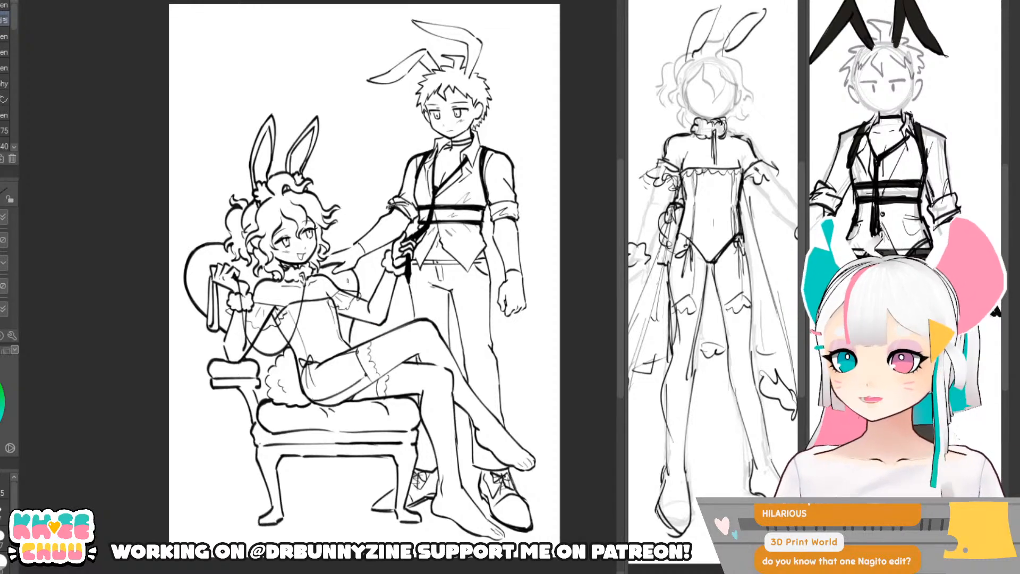
{"action": "key", "text": "e"}
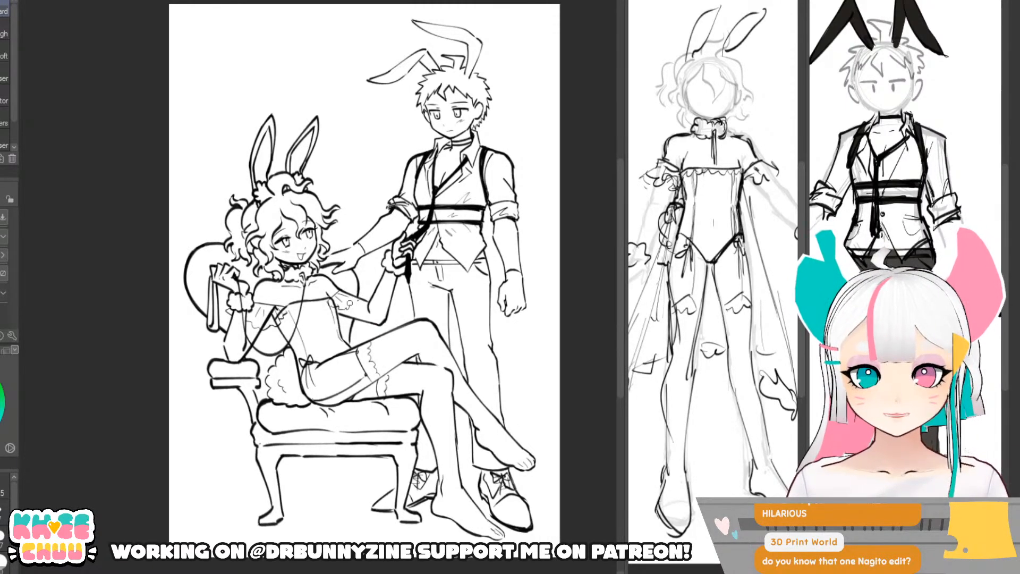
{"action": "key", "text": "p"}
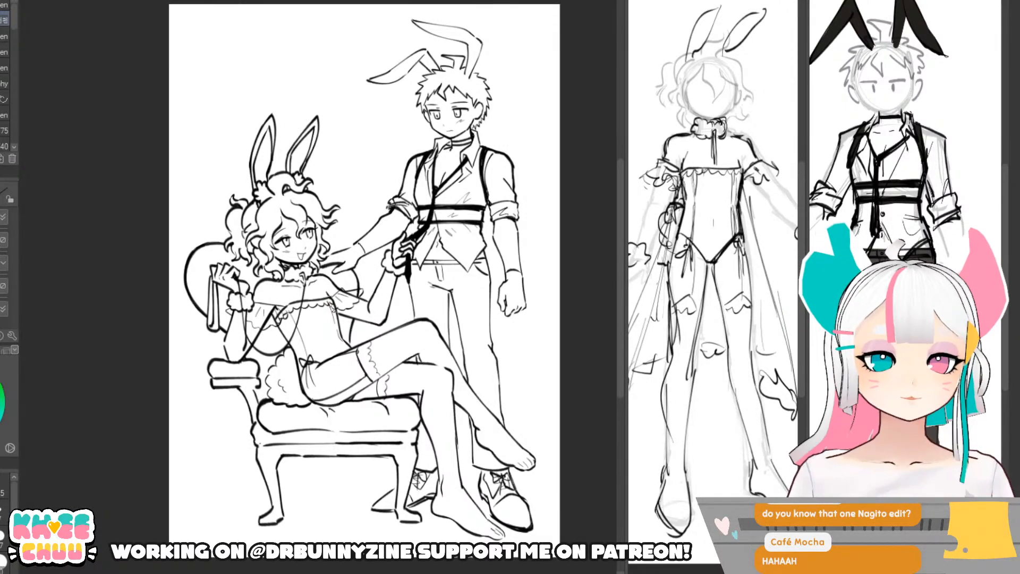
{"action": "scroll", "coordinate": [354, 287], "scroll_direction": "down", "scroll_amount": 3}
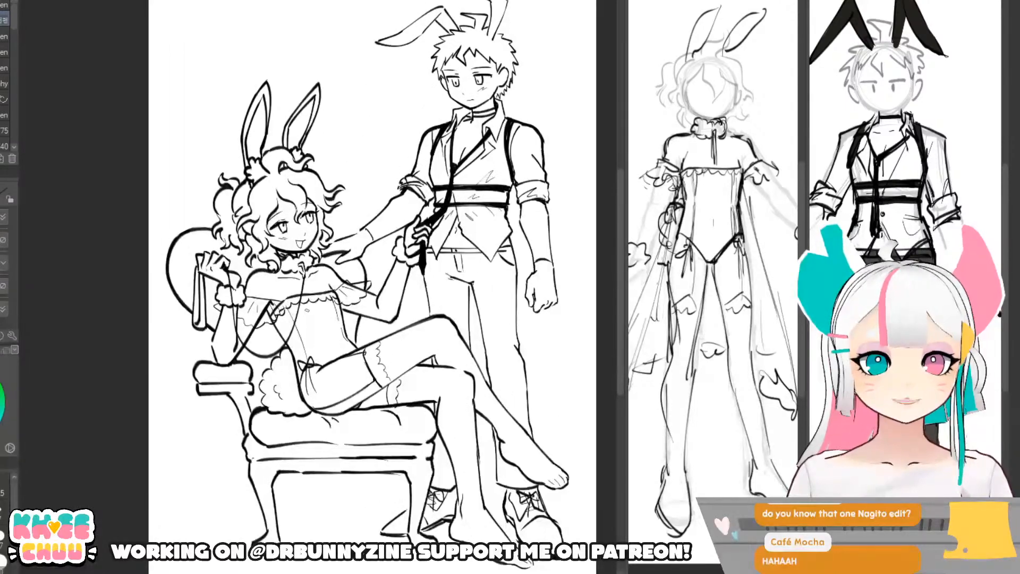
{"action": "scroll", "coordinate": [304, 319], "scroll_direction": "up", "scroll_amount": 1}
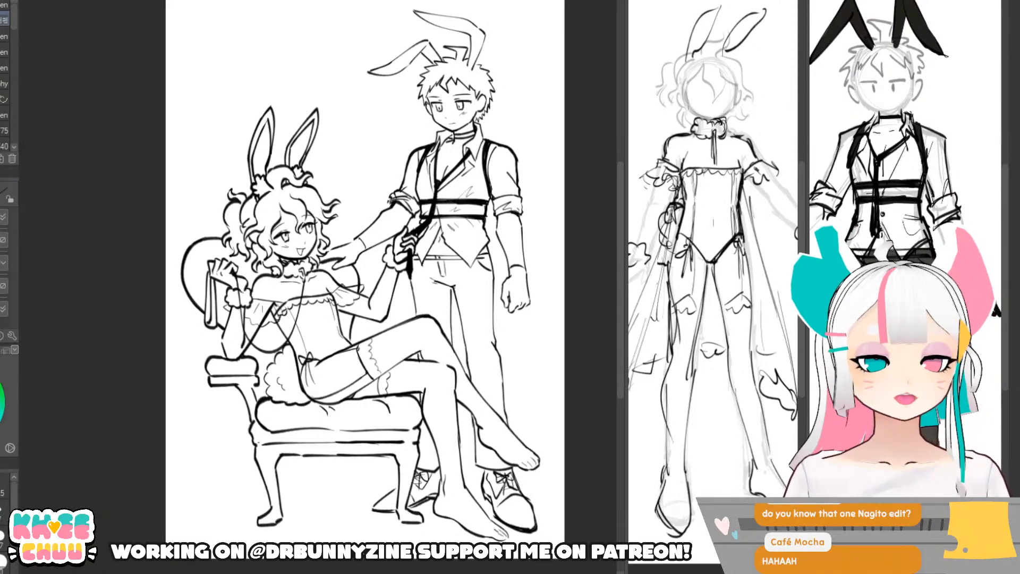
- Erase and redraw the wavy hair ends beside the seated figure's face, on the side nearest the standing figure
{"action": "scroll", "coordinate": [448, 328], "scroll_direction": "down", "scroll_amount": 1}
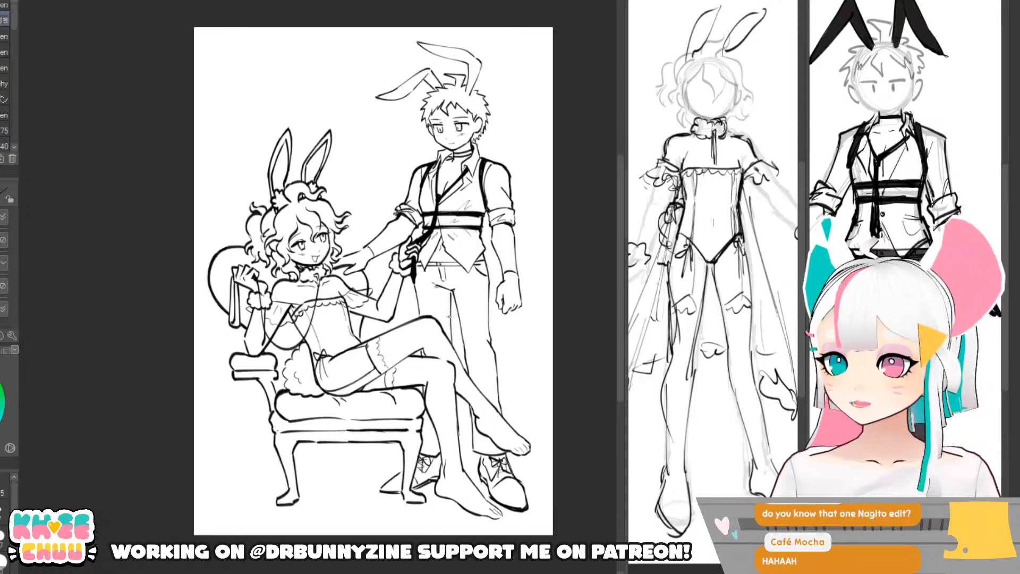
{"action": "scroll", "coordinate": [449, 317], "scroll_direction": "down", "scroll_amount": 1}
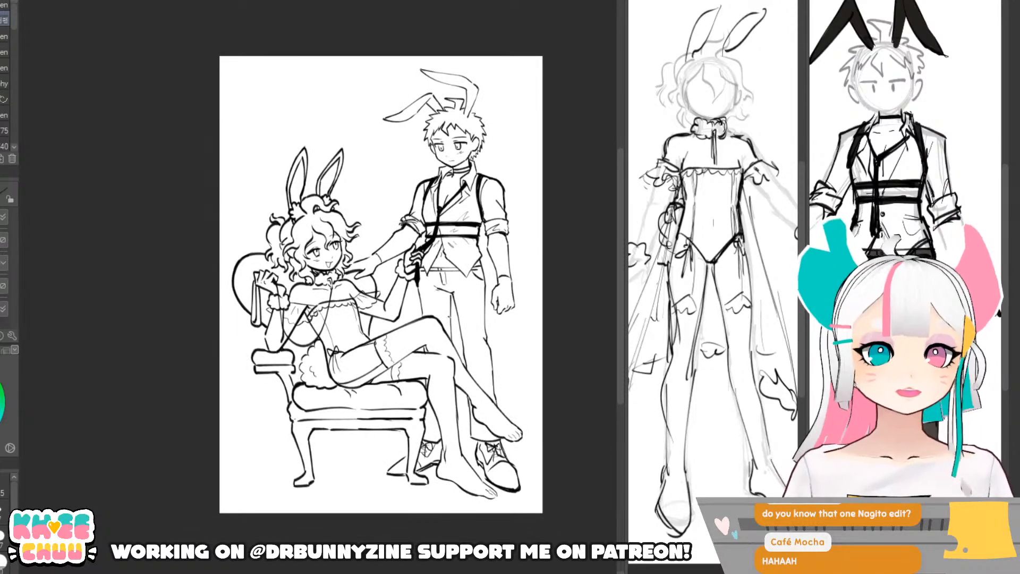
{"action": "scroll", "coordinate": [448, 317], "scroll_direction": "up", "scroll_amount": 1}
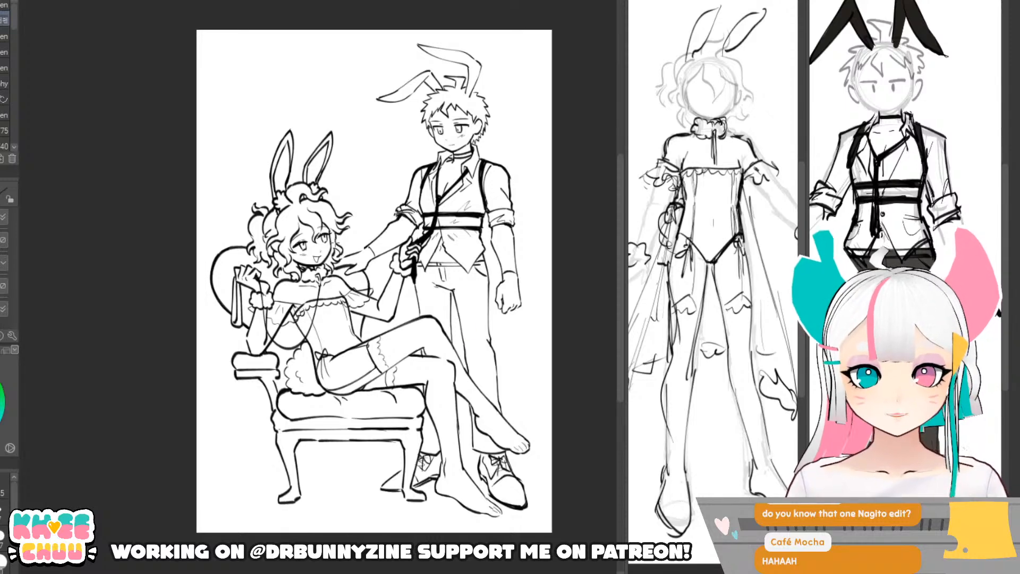
{"action": "key", "text": "e"}
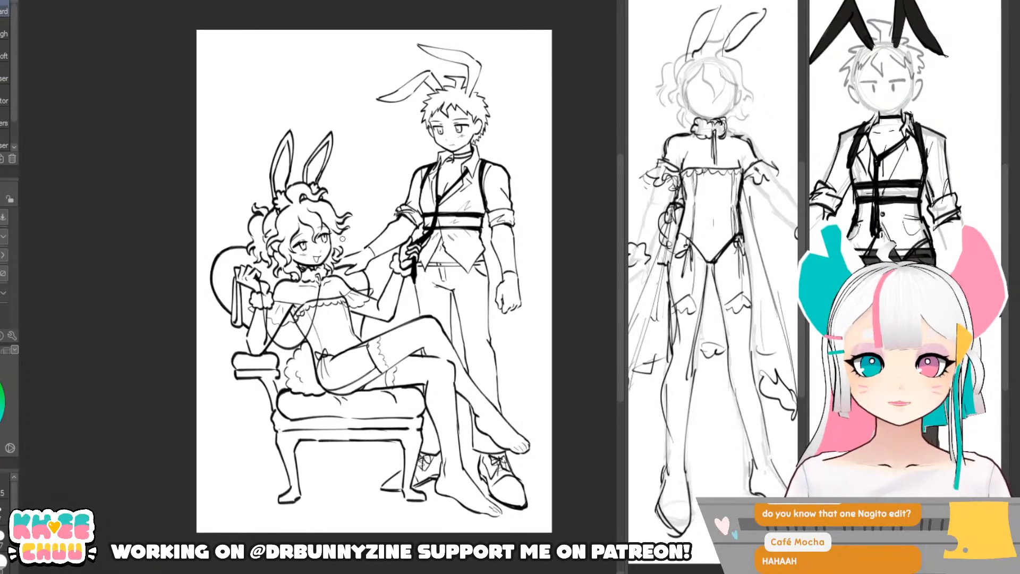
{"action": "key", "text": "p"}
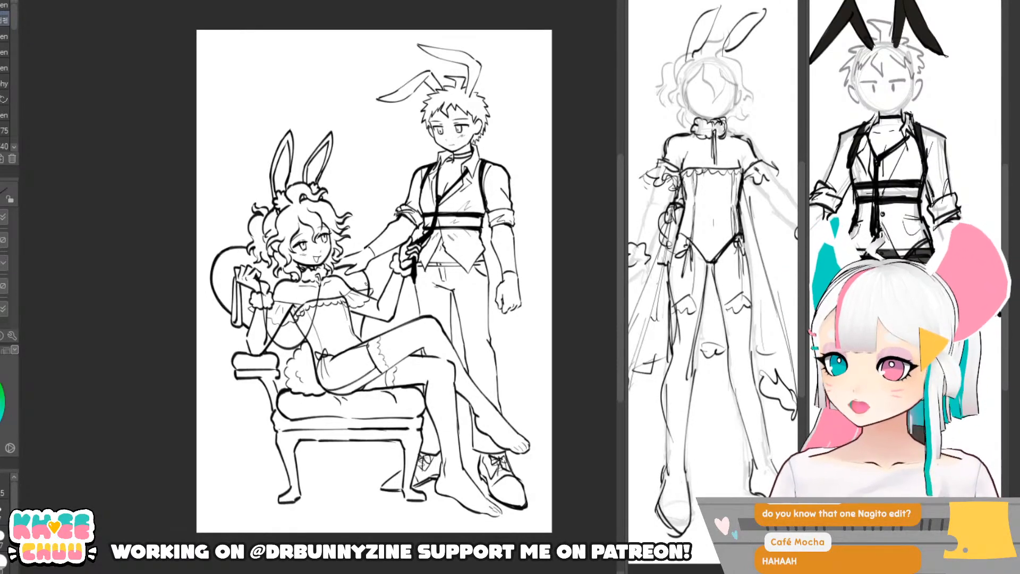
{"action": "key", "text": "e"}
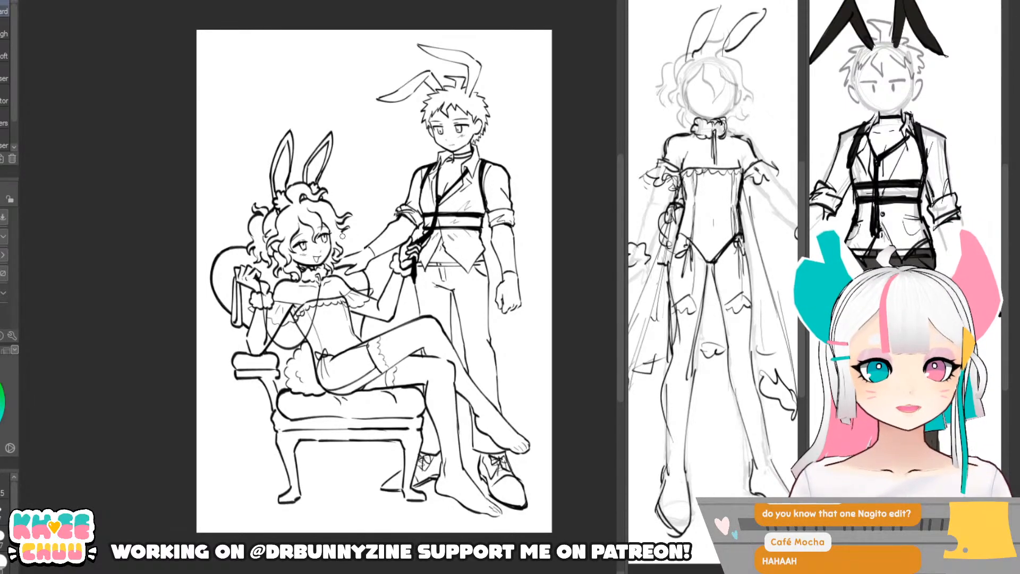
{"action": "key", "text": "p"}
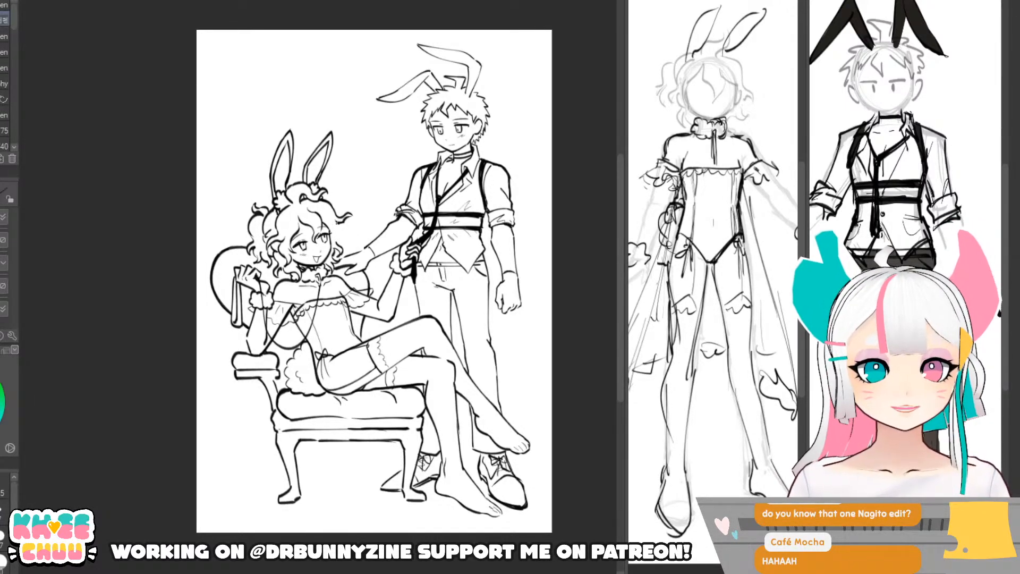
{"action": "left_click_drag", "start_coordinate": [336, 223], "coordinate": [357, 230]}
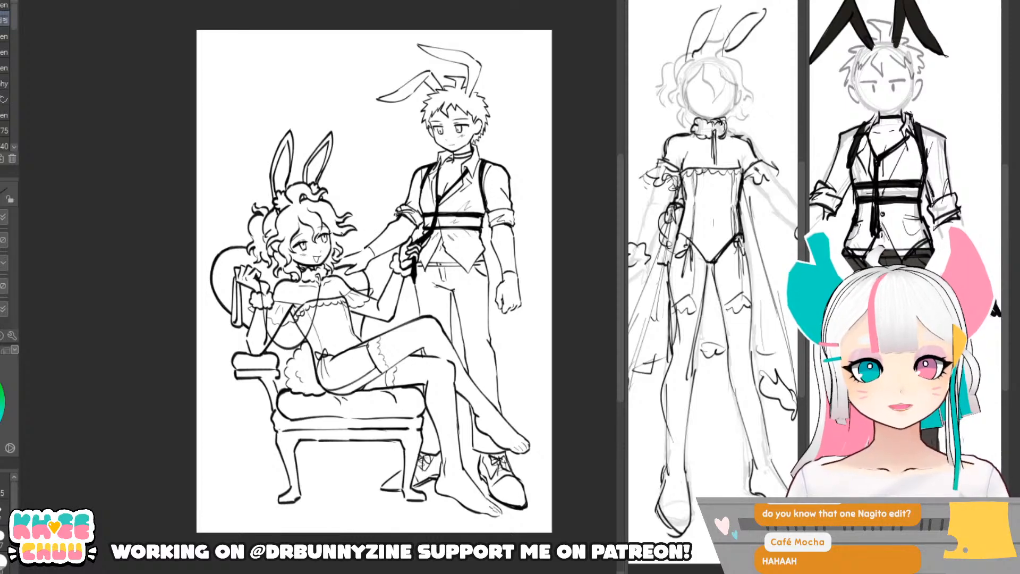
{"action": "mouse_move", "coordinate": [335, 230]}
{"action": "left_mouse_down"}
{"action": "mouse_move", "coordinate": [357, 234]}
{"action": "mouse_move", "coordinate": [345, 240]}
{"action": "mouse_move", "coordinate": [360, 255]}
{"action": "mouse_move", "coordinate": [341, 245]}
{"action": "left_mouse_up"}
{"action": "key", "text": "ctrl+z"}
{"action": "key", "text": "ctrl+z"}
{"action": "key", "text": "ctrl+z"}
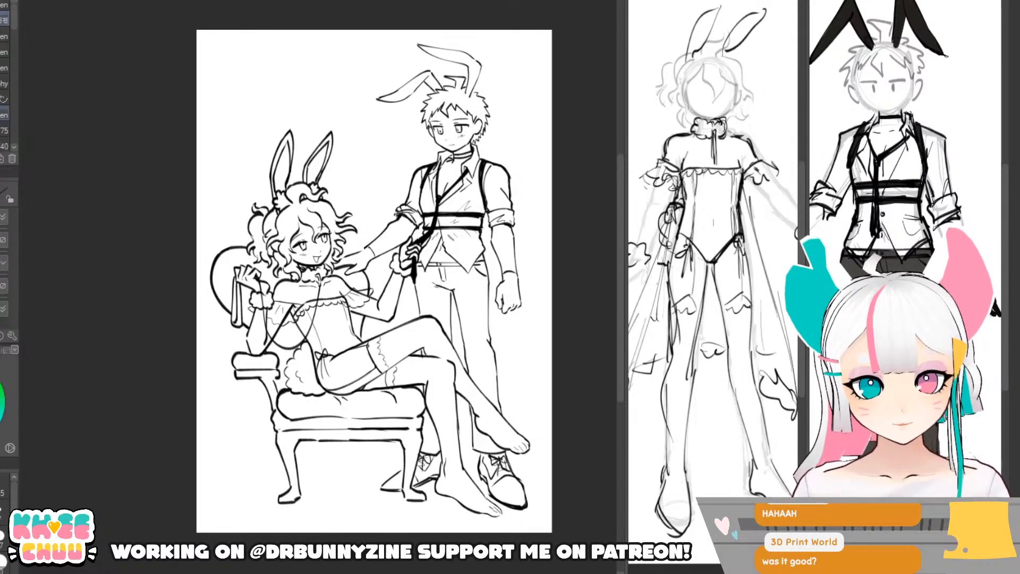
{"action": "scroll", "coordinate": [571, 339], "scroll_direction": "up", "scroll_amount": 3}
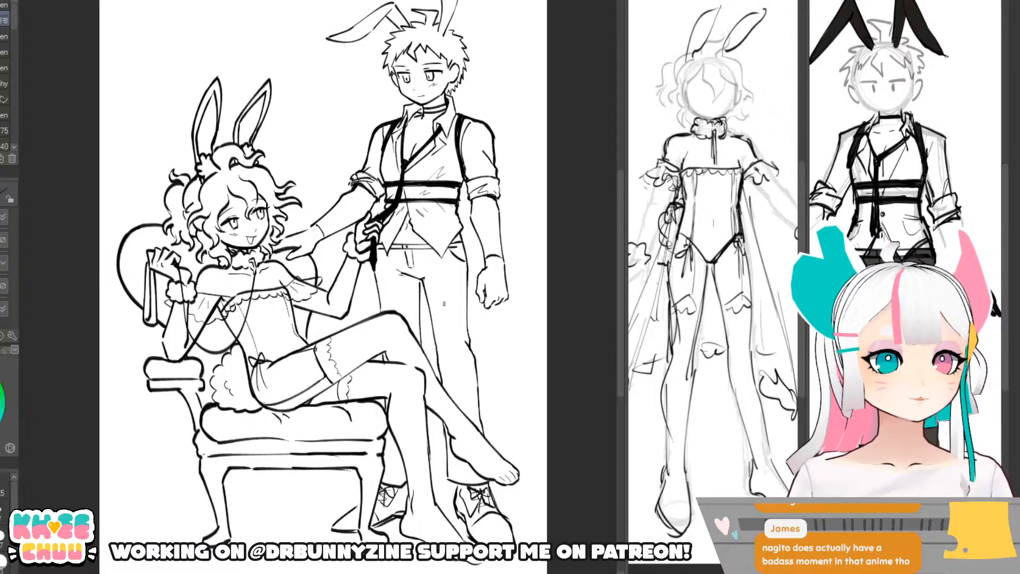
{"action": "mouse_move", "coordinate": [431, 304]}
{"action": "left_mouse_down"}
{"action": "mouse_move", "coordinate": [466, 306]}
{"action": "mouse_move", "coordinate": [436, 312]}
{"action": "mouse_move", "coordinate": [412, 288]}
{"action": "left_mouse_up"}
{"action": "key", "text": "ctrl+z"}
{"action": "key", "text": "ctrl+z"}
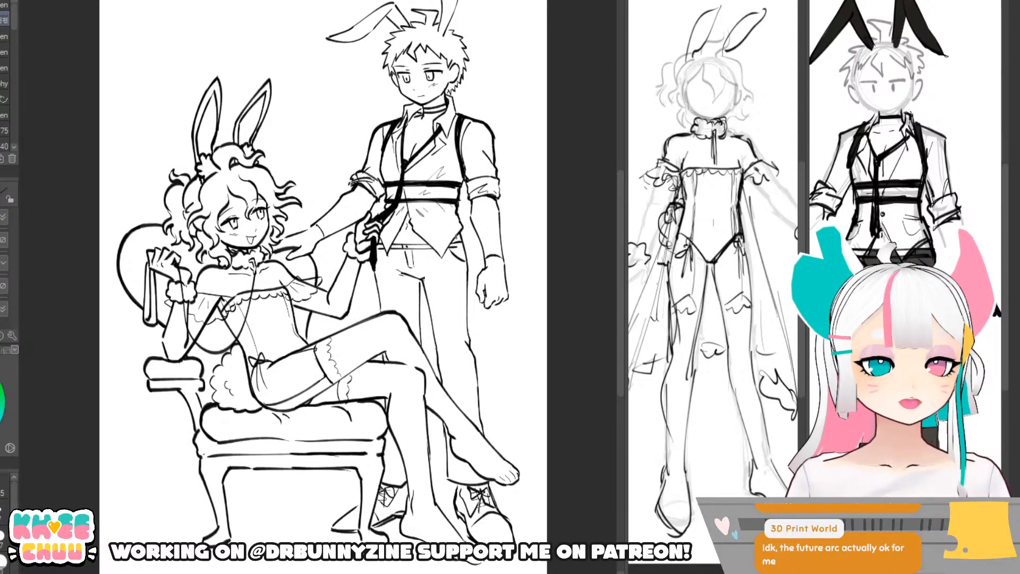
{"action": "left_click_drag", "start_coordinate": [475, 305], "coordinate": [478, 313]}
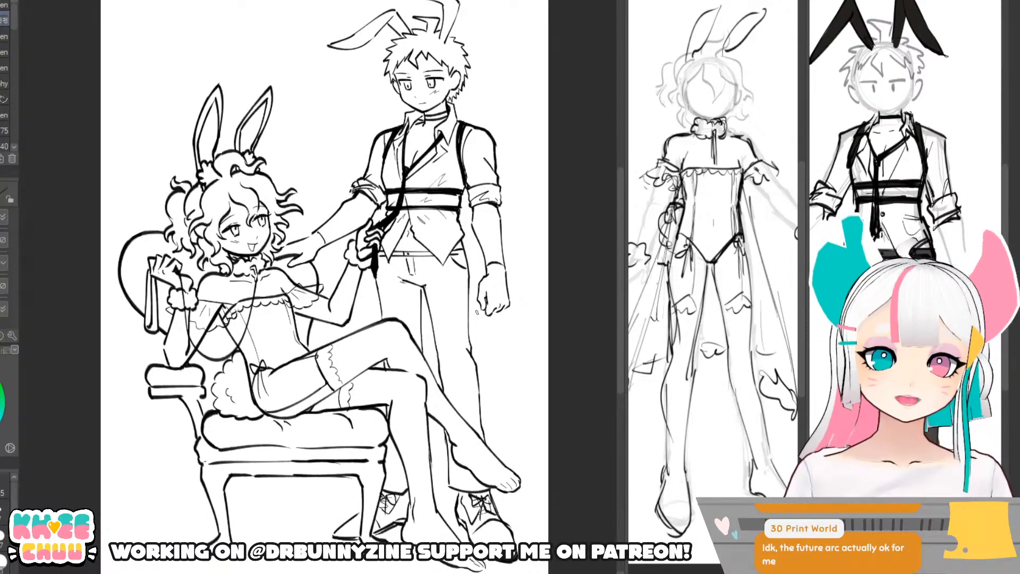
{"action": "left_click_drag", "start_coordinate": [287, 341], "coordinate": [289, 357]}
{"action": "key", "text": "ctrl+z"}
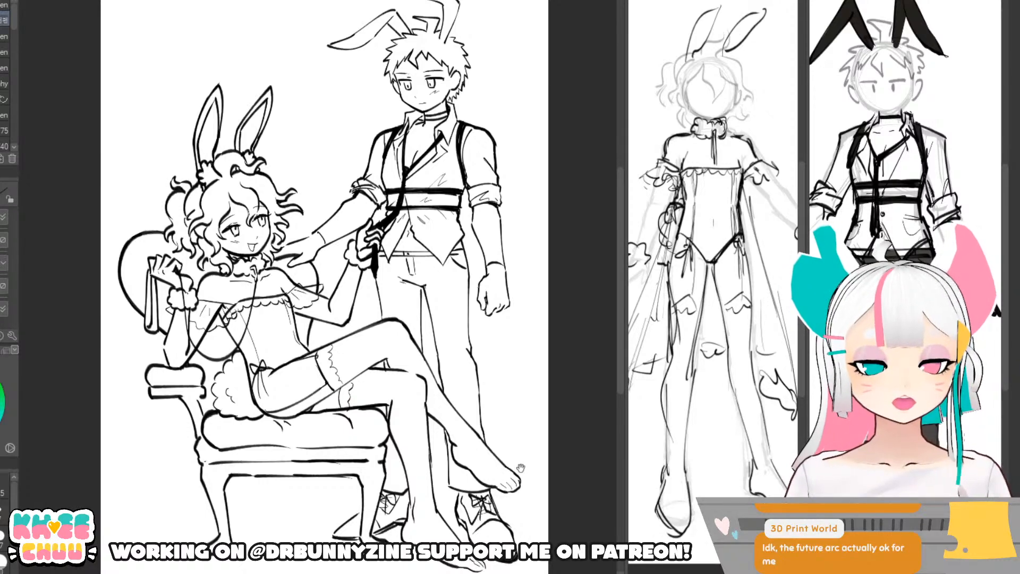
- Ink a narrow two-line strap around the standing figure's upper thigh over the trousers, redrawing strokes until they fit
{"action": "left_click_drag", "start_coordinate": [523, 484], "coordinate": [520, 504]}
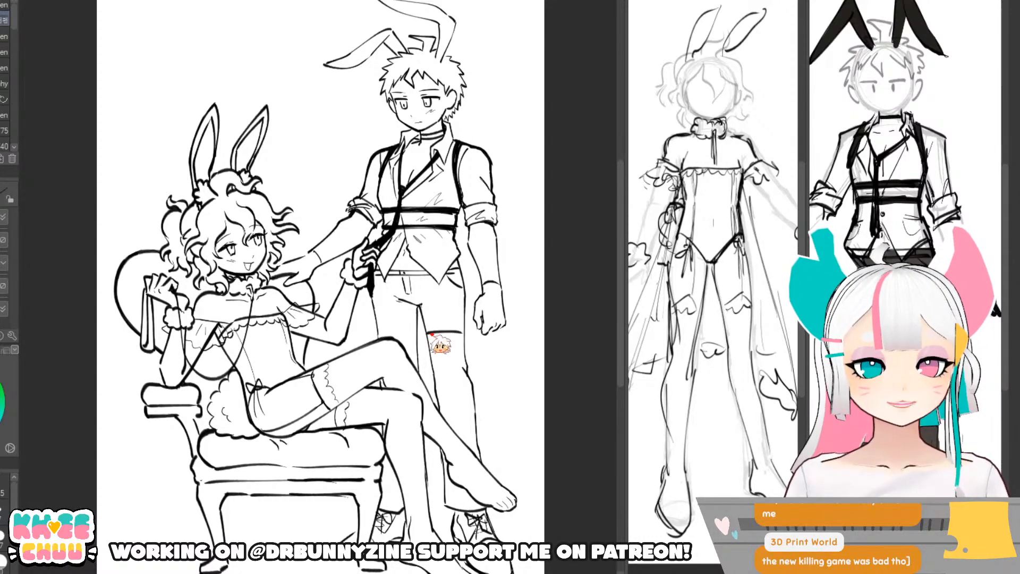
{"action": "key", "text": "ctrl+z"}
{"action": "left_click_drag", "start_coordinate": [428, 336], "coordinate": [464, 332]}
{"action": "key", "text": "ctrl+z"}
{"action": "key", "text": "ctrl+z"}
{"action": "key", "text": "ctrl+z"}
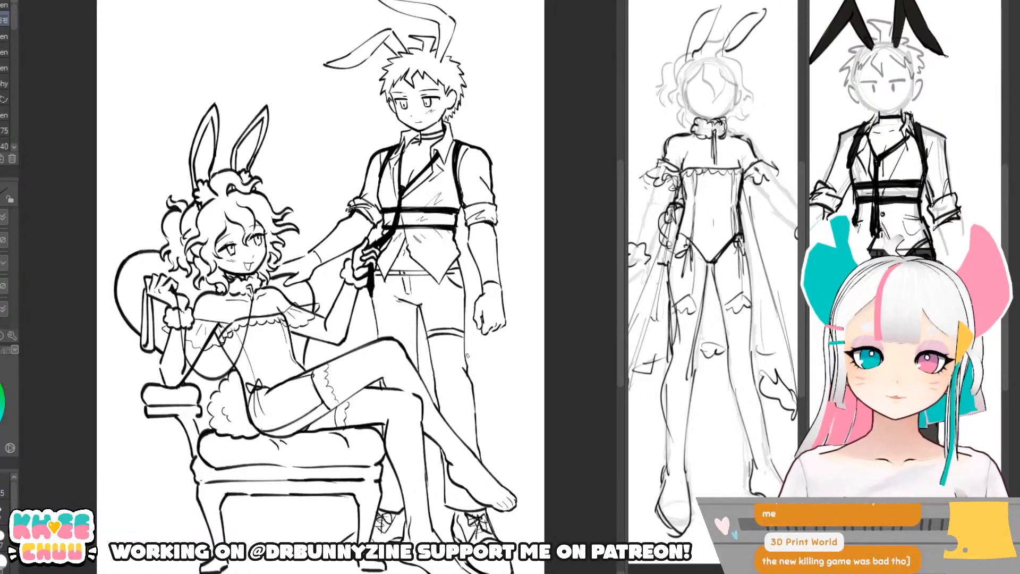
{"action": "left_click_drag", "start_coordinate": [426, 339], "coordinate": [433, 329]}
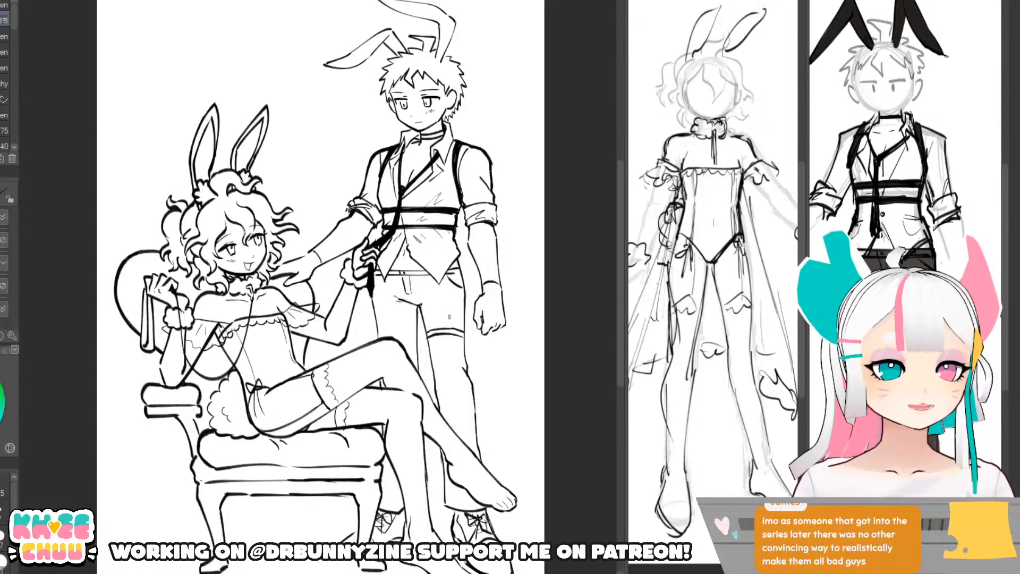
{"action": "left_click_drag", "start_coordinate": [462, 389], "coordinate": [458, 360]}
{"action": "mouse_move", "coordinate": [470, 321]}
{"action": "left_mouse_down"}
{"action": "mouse_move", "coordinate": [478, 360]}
{"action": "mouse_move", "coordinate": [445, 316]}
{"action": "left_mouse_up"}
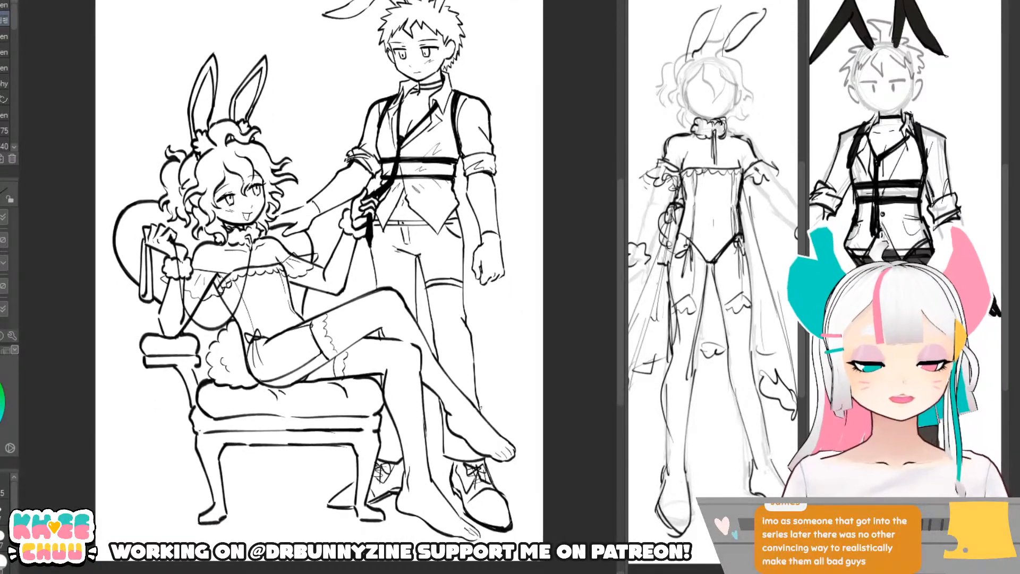
- Lasso the lower part of the chair's front legs and stretch it slightly downward with a transform to lengthen them
{"action": "left_click_drag", "start_coordinate": [547, 453], "coordinate": [556, 457]}
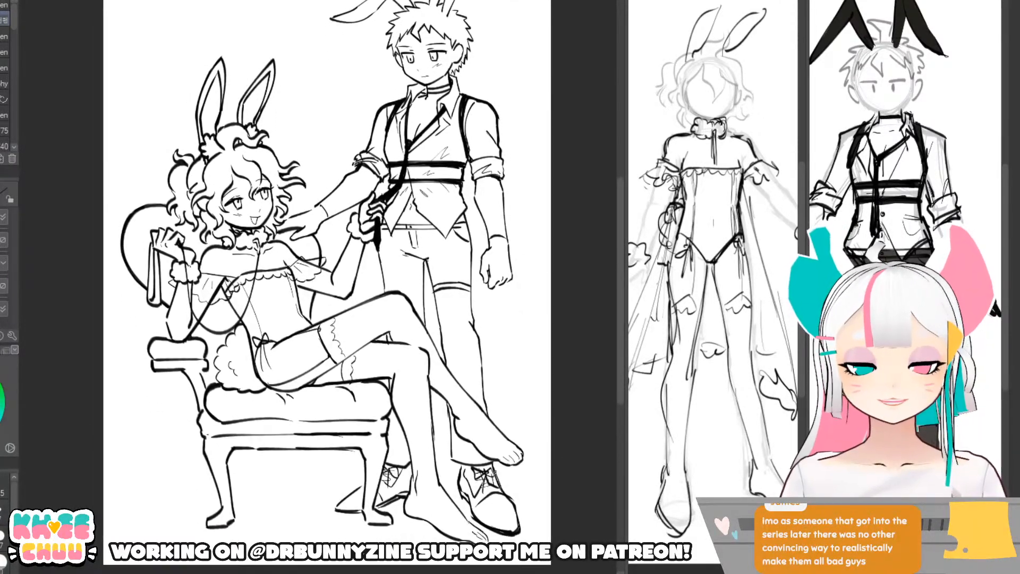
{"action": "key", "text": "m"}
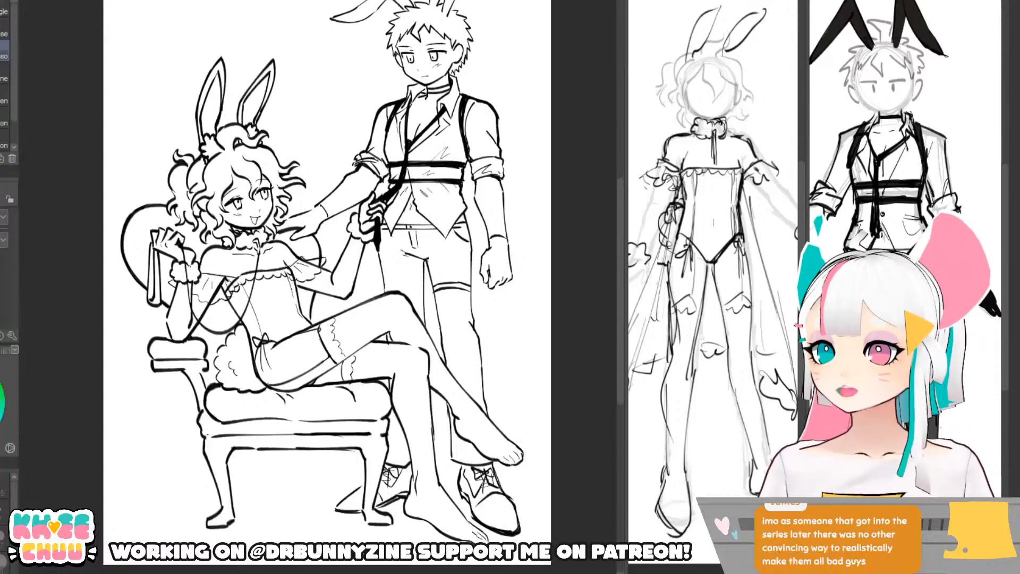
{"action": "mouse_move", "coordinate": [234, 461]}
{"action": "left_mouse_down"}
{"action": "mouse_move", "coordinate": [185, 465]}
{"action": "mouse_move", "coordinate": [197, 572]}
{"action": "mouse_move", "coordinate": [406, 486]}
{"action": "mouse_move", "coordinate": [383, 407]}
{"action": "left_mouse_up"}
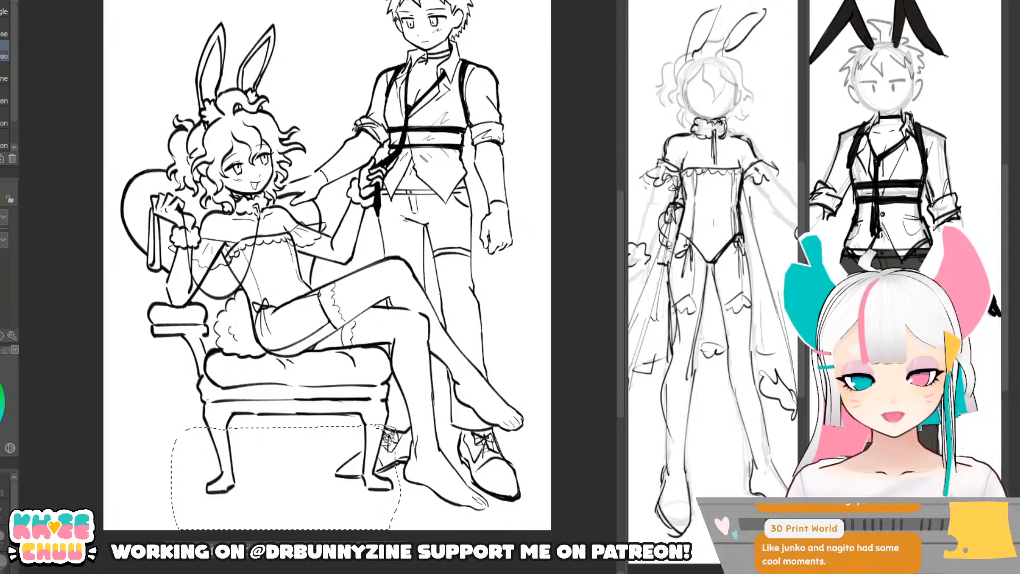
{"action": "key", "text": "ctrl+t"}
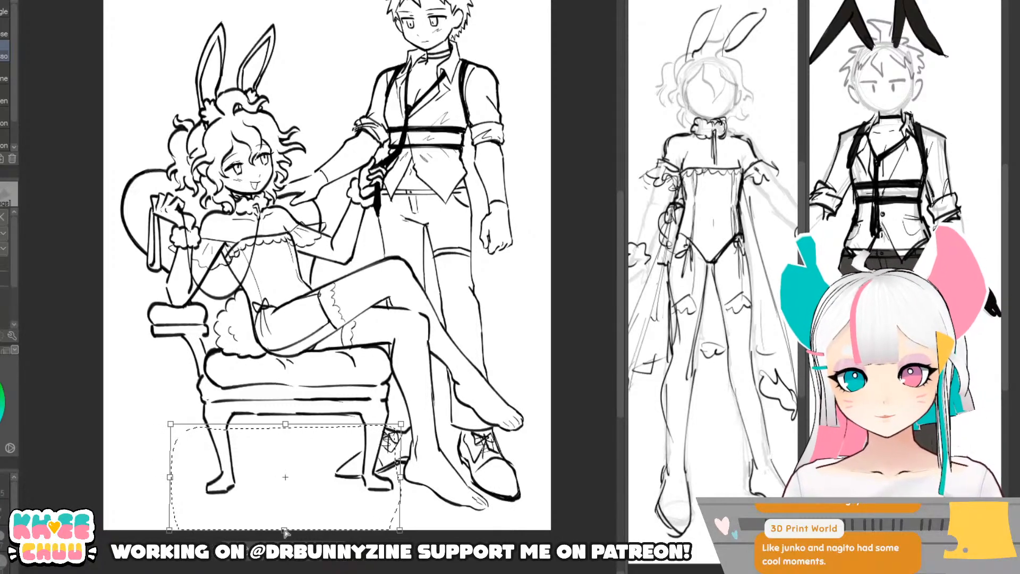
{"action": "left_click_drag", "start_coordinate": [285, 529], "coordinate": [286, 549]}
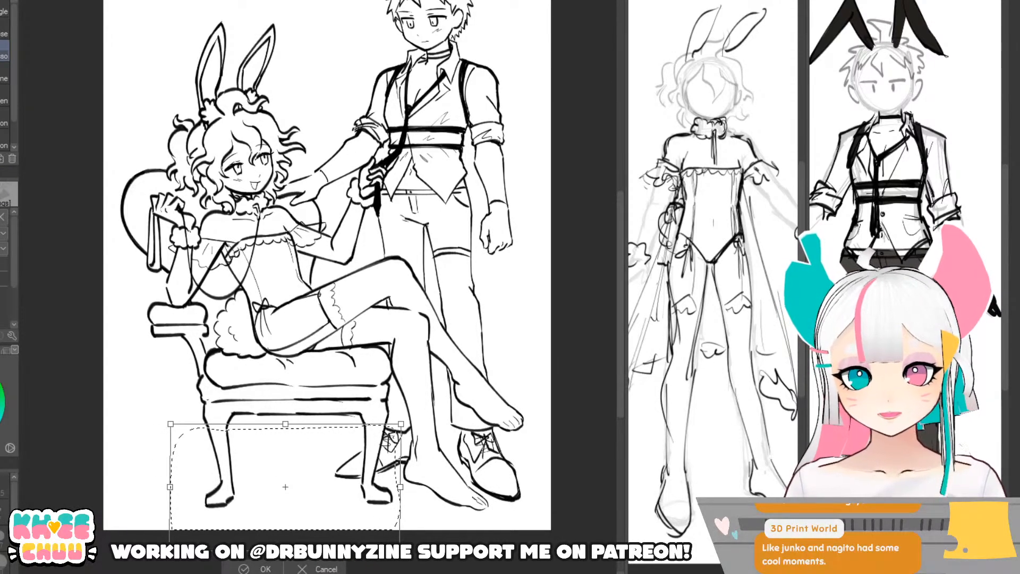
{"action": "left_click", "coordinate": [264, 569]}
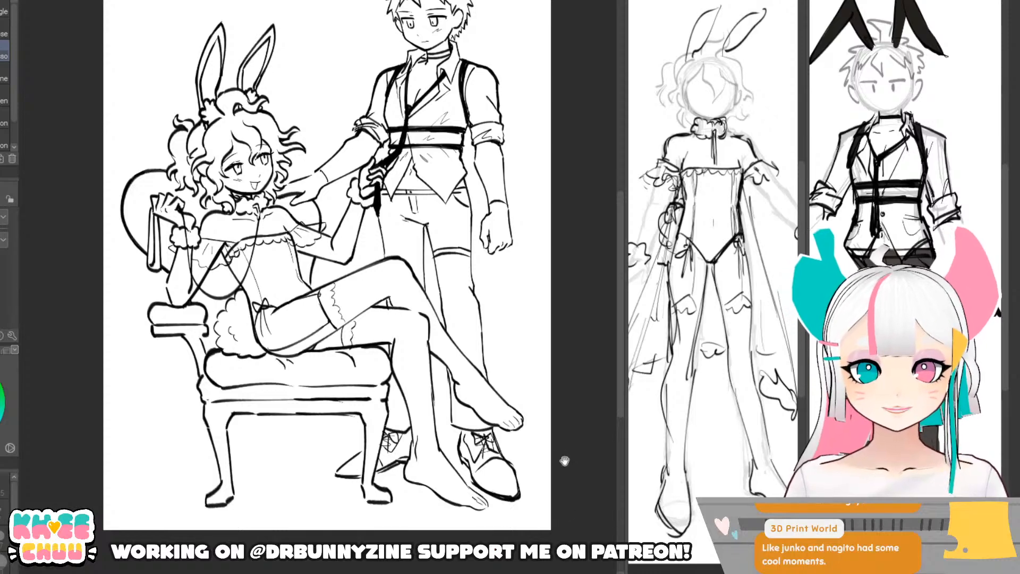
{"action": "scroll", "coordinate": [573, 476], "scroll_direction": "up", "scroll_amount": 2}
{"action": "key", "text": "p"}
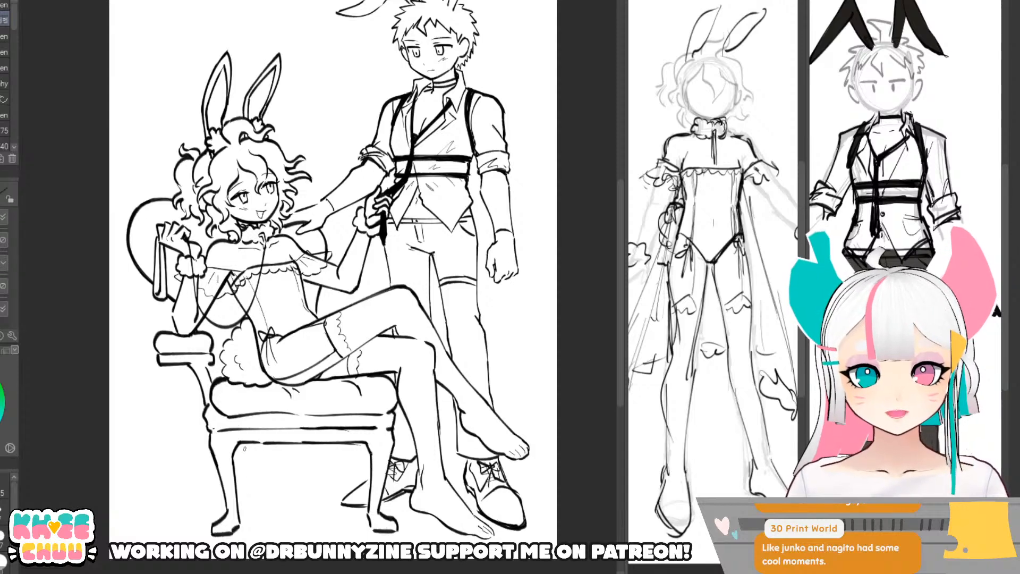
- Ink the chair's two back legs with double lines and small feet beneath the seat, redrawing strokes until they fit
{"action": "mouse_move", "coordinate": [244, 446]}
{"action": "left_mouse_down"}
{"action": "mouse_move", "coordinate": [242, 497]}
{"action": "mouse_move", "coordinate": [254, 495]}
{"action": "left_mouse_up"}
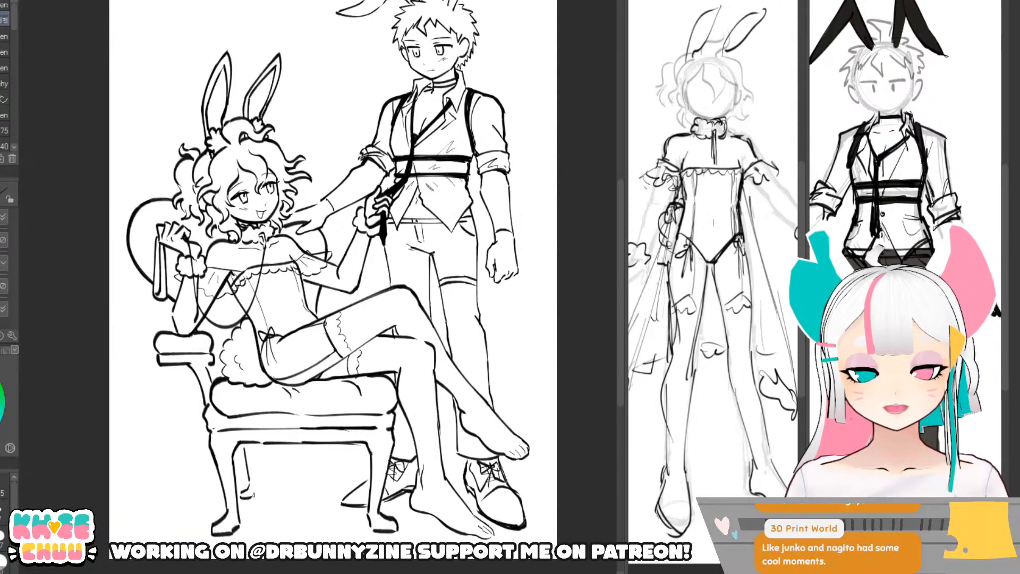
{"action": "left_click_drag", "start_coordinate": [258, 449], "coordinate": [261, 488]}
{"action": "left_click_drag", "start_coordinate": [348, 449], "coordinate": [346, 486]}
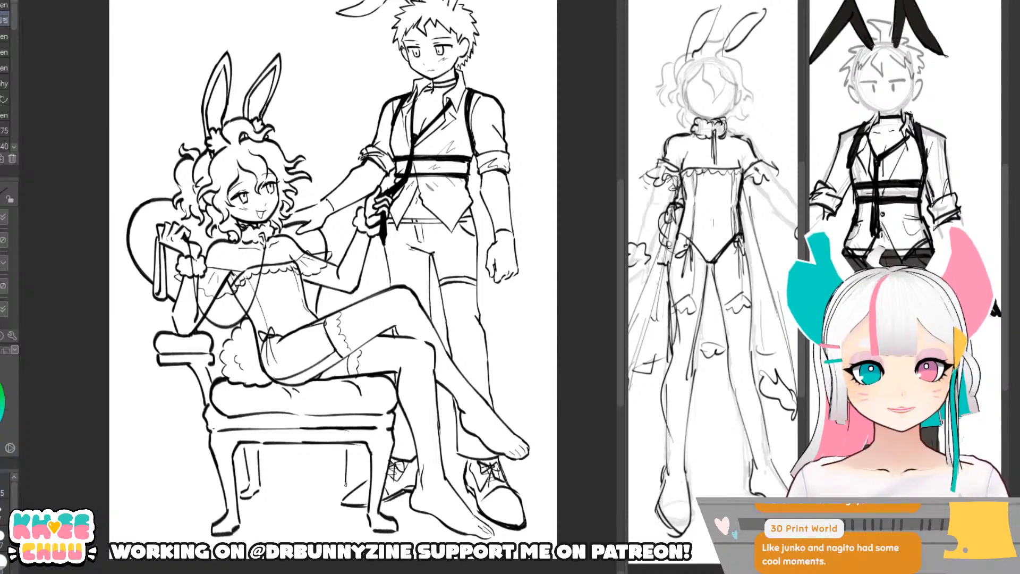
{"action": "key", "text": "ctrl+z"}
{"action": "left_click_drag", "start_coordinate": [349, 446], "coordinate": [348, 485]}
{"action": "left_click_drag", "start_coordinate": [360, 447], "coordinate": [356, 498]}
{"action": "key", "text": "ctrl+z"}
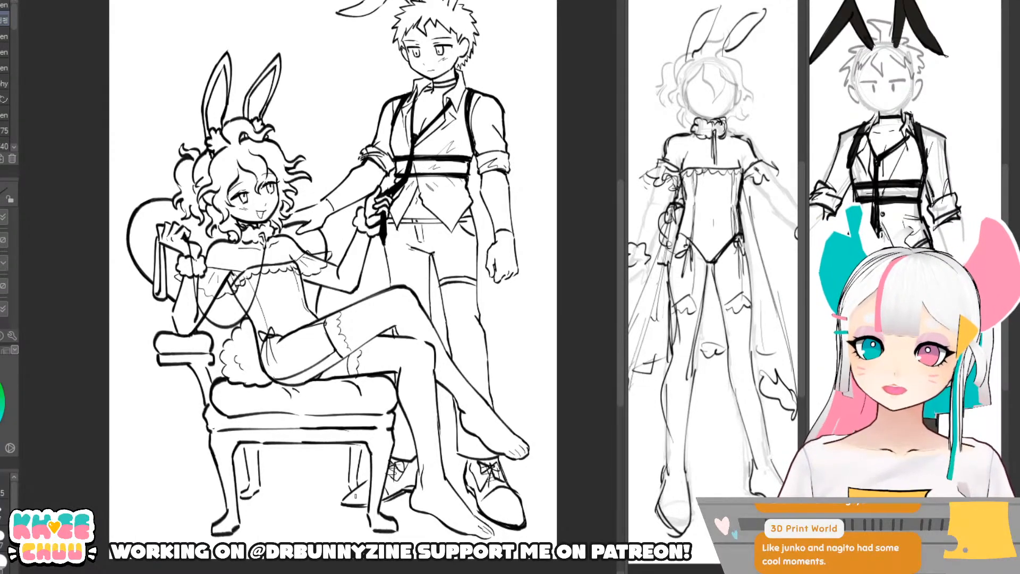
{"action": "left_click_drag", "start_coordinate": [355, 495], "coordinate": [360, 498]}
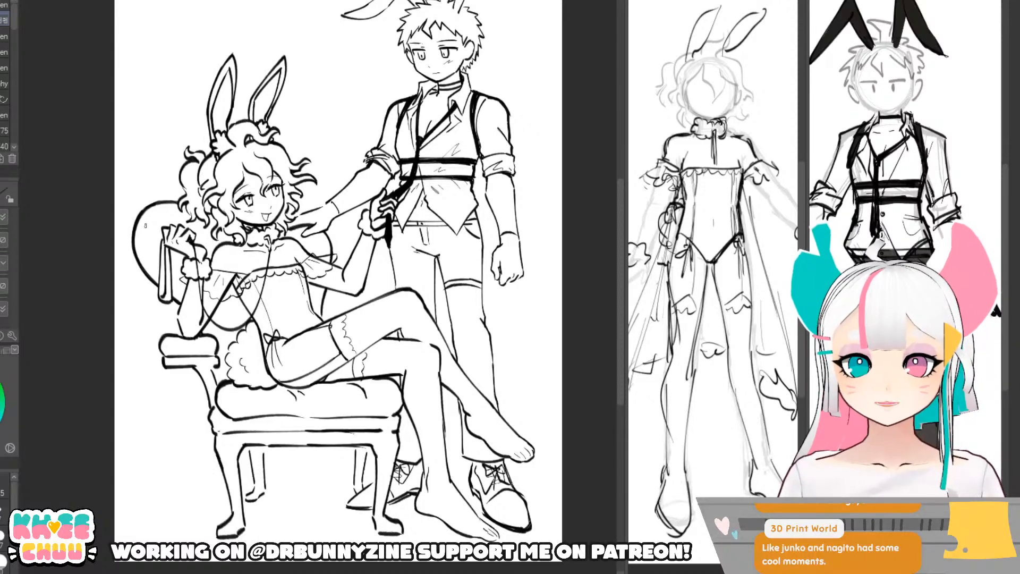
- Ink an inner contour along both visible sides of the chair's rounded backrest to form its frame, undoing misplaced strokes
{"action": "mouse_move", "coordinate": [145, 226]}
{"action": "left_mouse_down"}
{"action": "mouse_move", "coordinate": [141, 262]}
{"action": "mouse_move", "coordinate": [214, 340]}
{"action": "mouse_move", "coordinate": [221, 385]}
{"action": "left_mouse_up"}
{"action": "key", "text": "ctrl+z"}
{"action": "key", "text": "ctrl+z"}
{"action": "key", "text": "ctrl+z"}
{"action": "key", "text": "ctrl+z"}
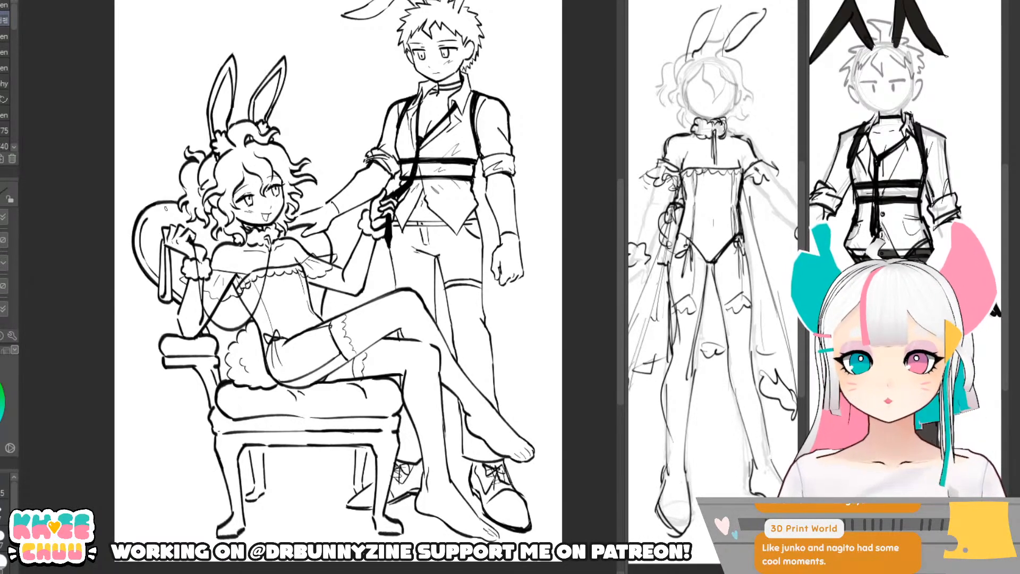
{"action": "left_click_drag", "start_coordinate": [150, 216], "coordinate": [183, 206]}
{"action": "key", "text": "ctrl+z"}
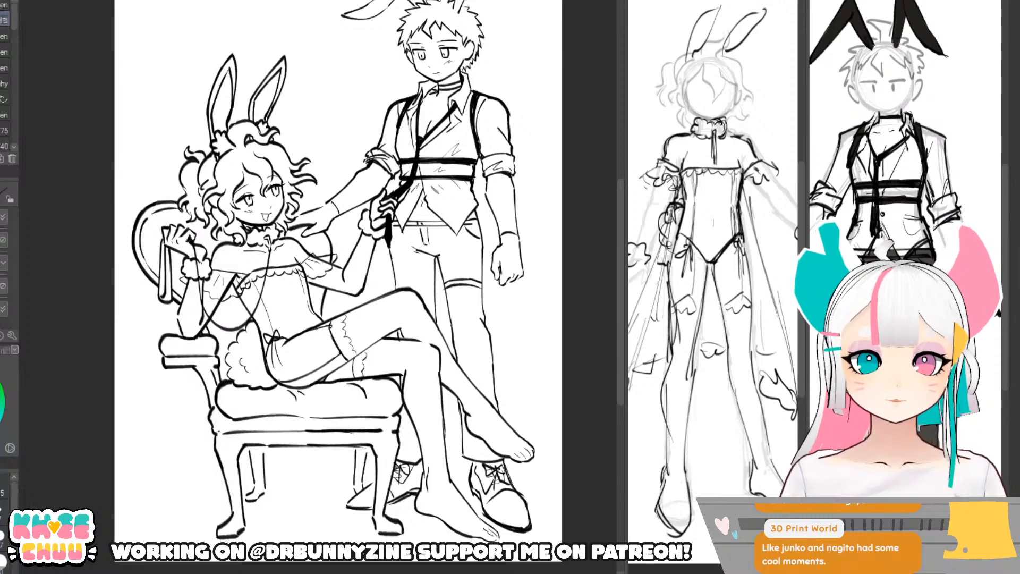
{"action": "left_click_drag", "start_coordinate": [288, 237], "coordinate": [304, 231]}
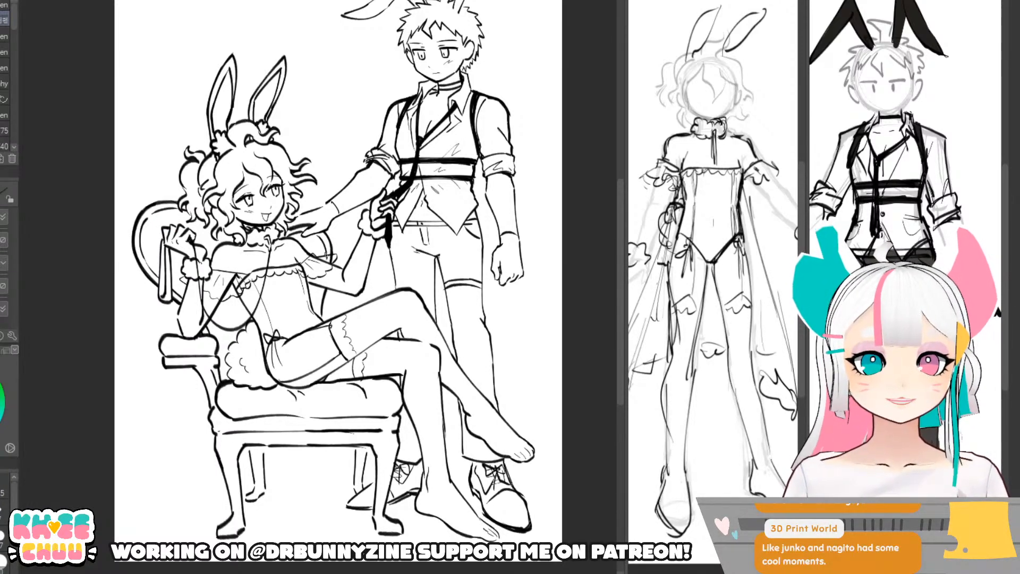
{"action": "left_click_drag", "start_coordinate": [317, 235], "coordinate": [326, 261]}
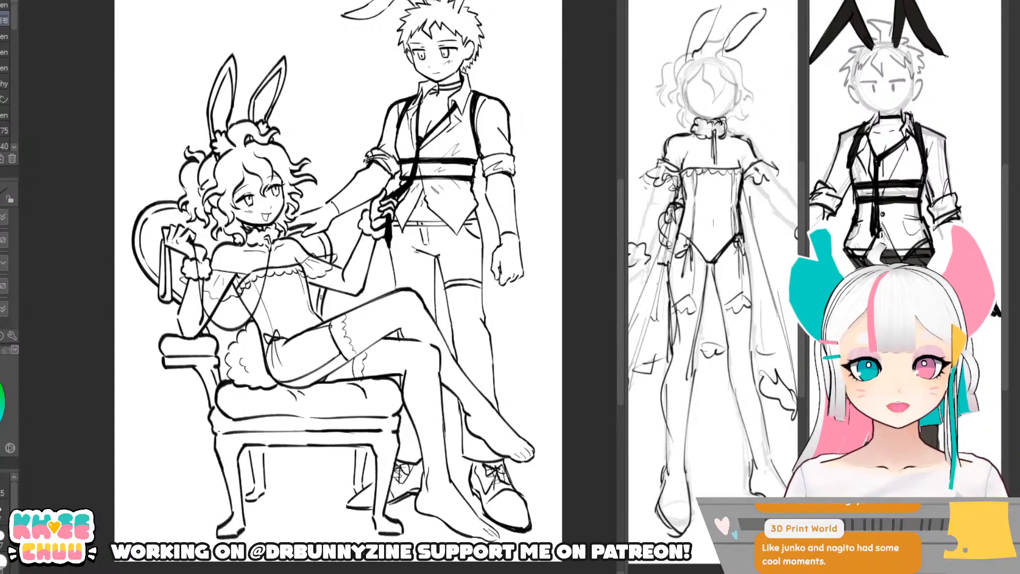
- Reshape the hanging end of the black tie below the seated figure's gripping hand, filling it to a pointed tip
{"action": "scroll", "coordinate": [338, 287], "scroll_direction": "up", "scroll_amount": 2}
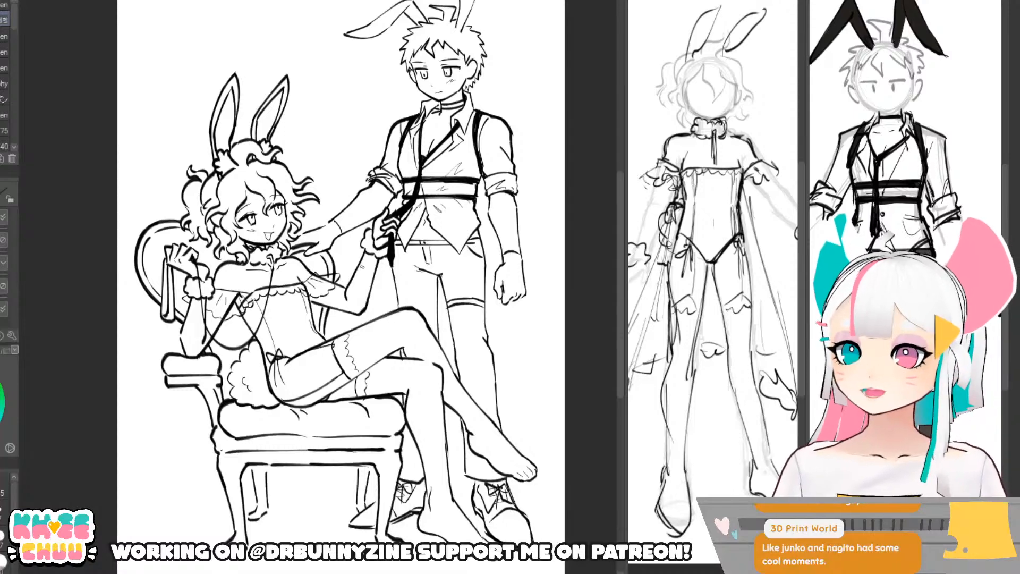
{"action": "scroll", "coordinate": [418, 252], "scroll_direction": "up", "scroll_amount": 2}
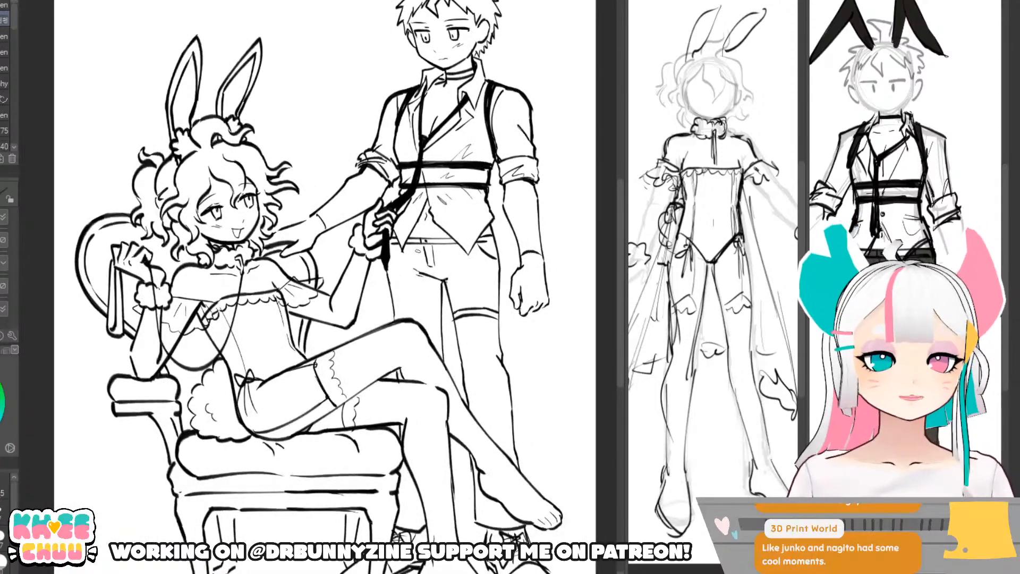
{"action": "left_click_drag", "start_coordinate": [384, 233], "coordinate": [383, 243]}
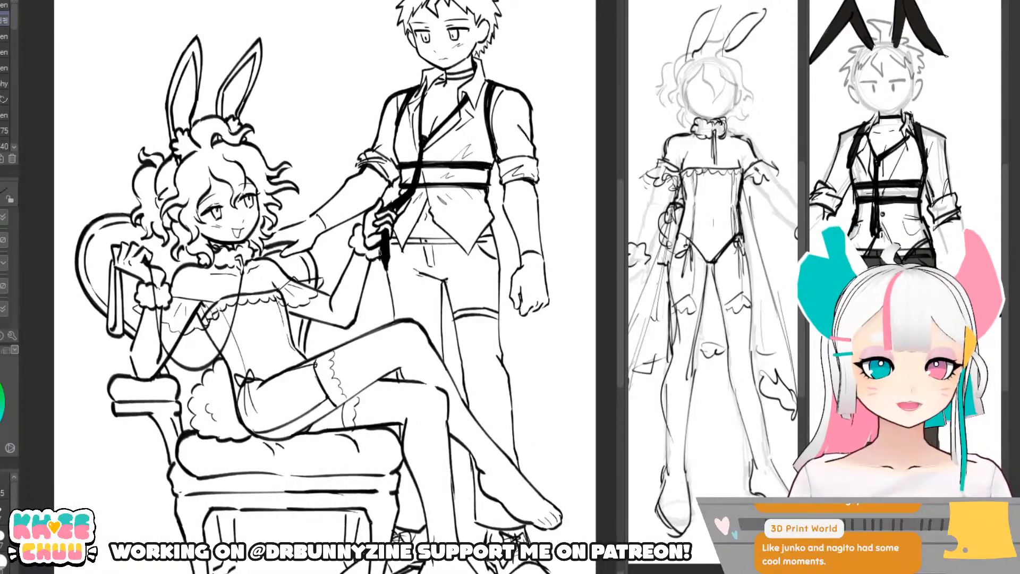
{"action": "left_click_drag", "start_coordinate": [382, 231], "coordinate": [384, 272]}
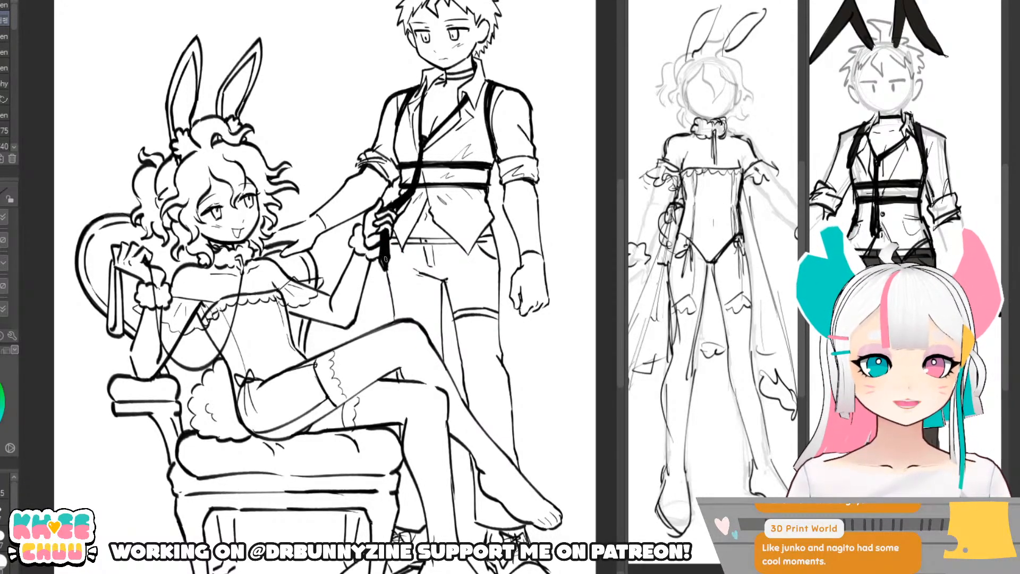
{"action": "mouse_move", "coordinate": [384, 258]}
{"action": "left_mouse_down"}
{"action": "mouse_move", "coordinate": [382, 267]}
{"action": "mouse_move", "coordinate": [390, 259]}
{"action": "left_mouse_up"}
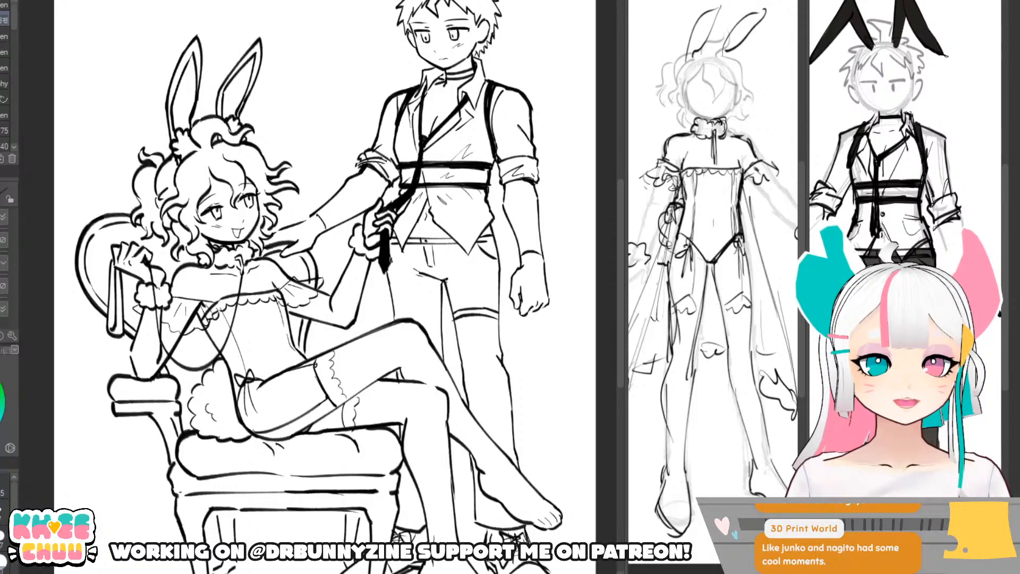
- Lasso the standing figure's lowered forearm and hand, shift them slightly downward, and reconnect the lines below the rolled sleeve
{"action": "left_click_drag", "start_coordinate": [487, 415], "coordinate": [482, 428]}
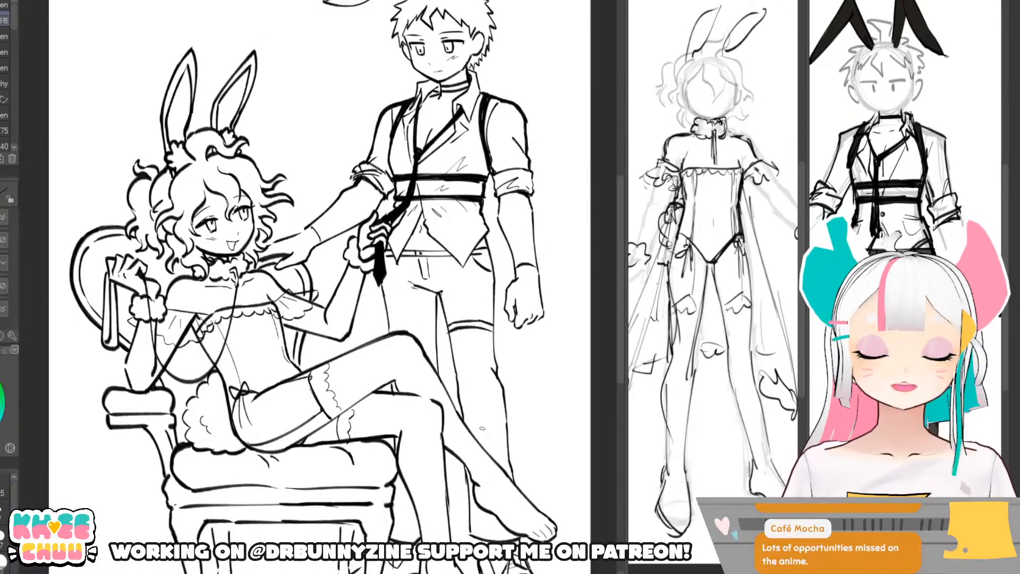
{"action": "scroll", "coordinate": [319, 287], "scroll_direction": "down", "scroll_amount": 3}
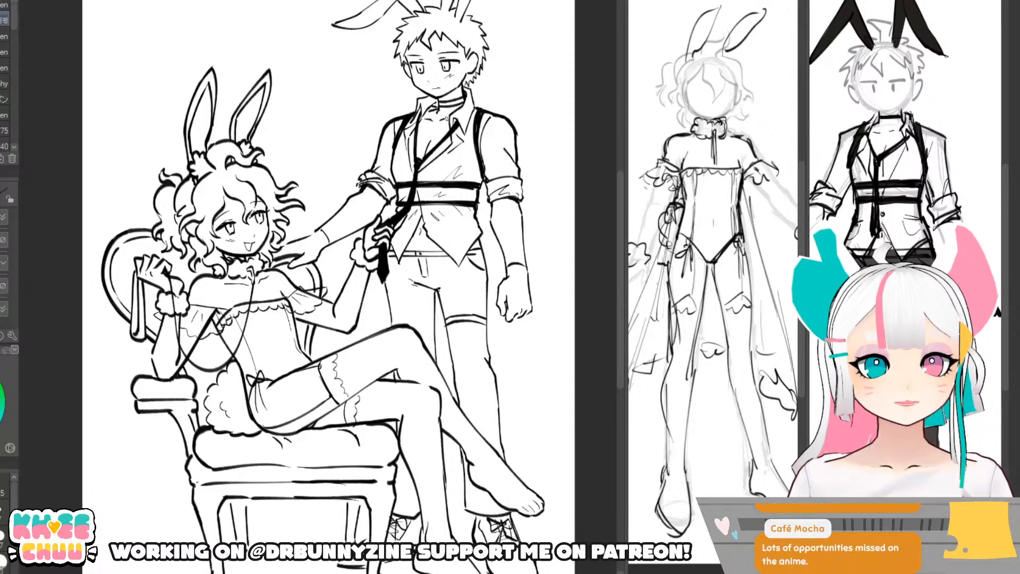
{"action": "scroll", "coordinate": [487, 86], "scroll_direction": "up", "scroll_amount": 3}
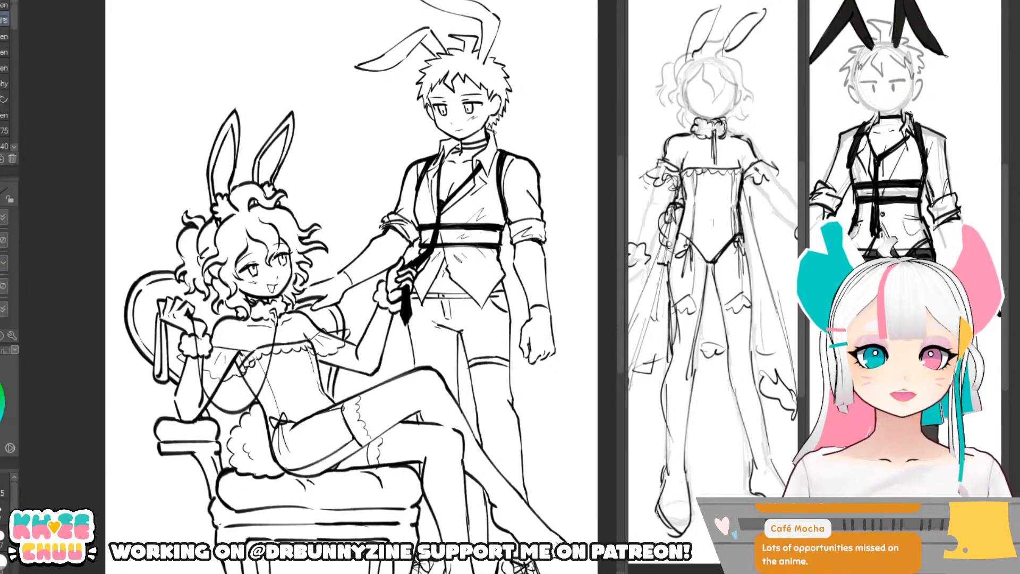
{"action": "scroll", "coordinate": [504, 126], "scroll_direction": "down", "scroll_amount": 2}
{"action": "scroll", "coordinate": [506, 125], "scroll_direction": "up", "scroll_amount": 1}
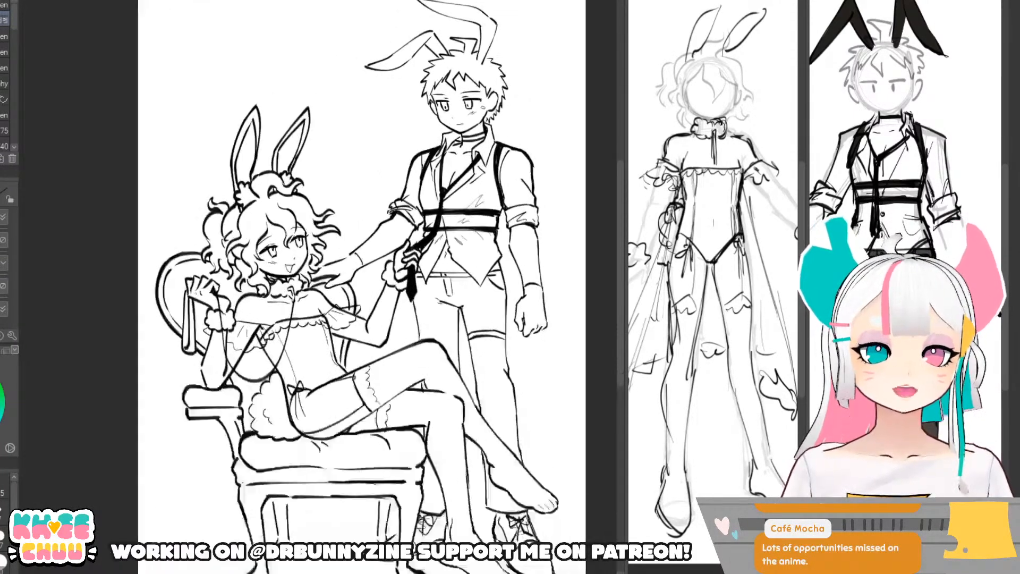
{"action": "scroll", "coordinate": [361, 287], "scroll_direction": "down", "scroll_amount": 1}
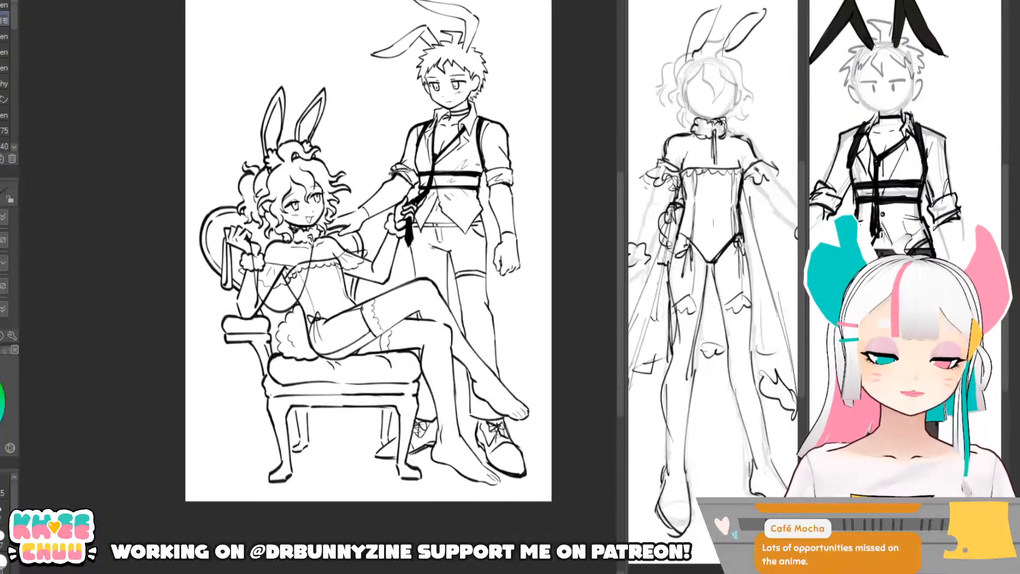
{"action": "scroll", "coordinate": [362, 287], "scroll_direction": "up", "scroll_amount": 2}
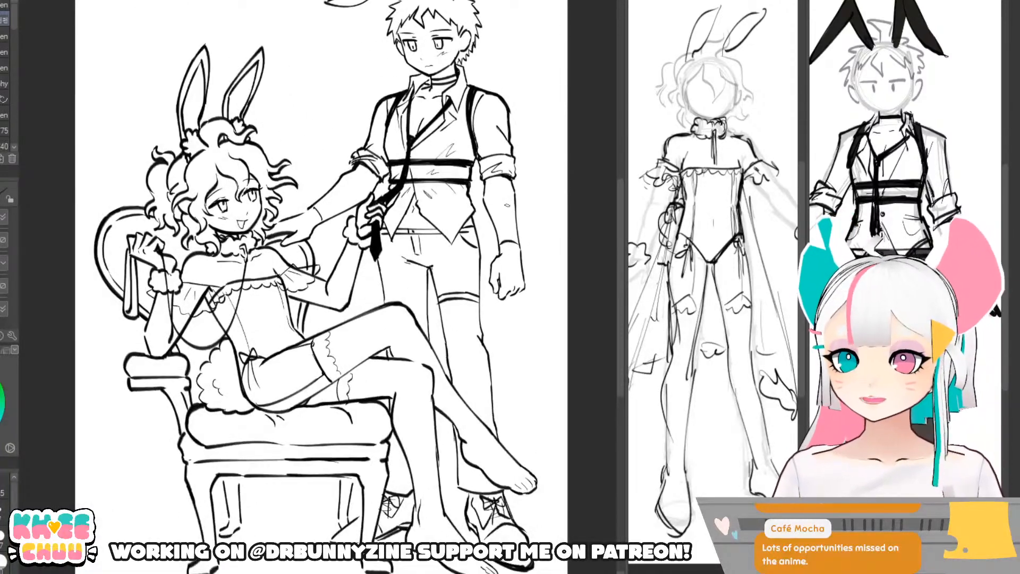
{"action": "key", "text": "m"}
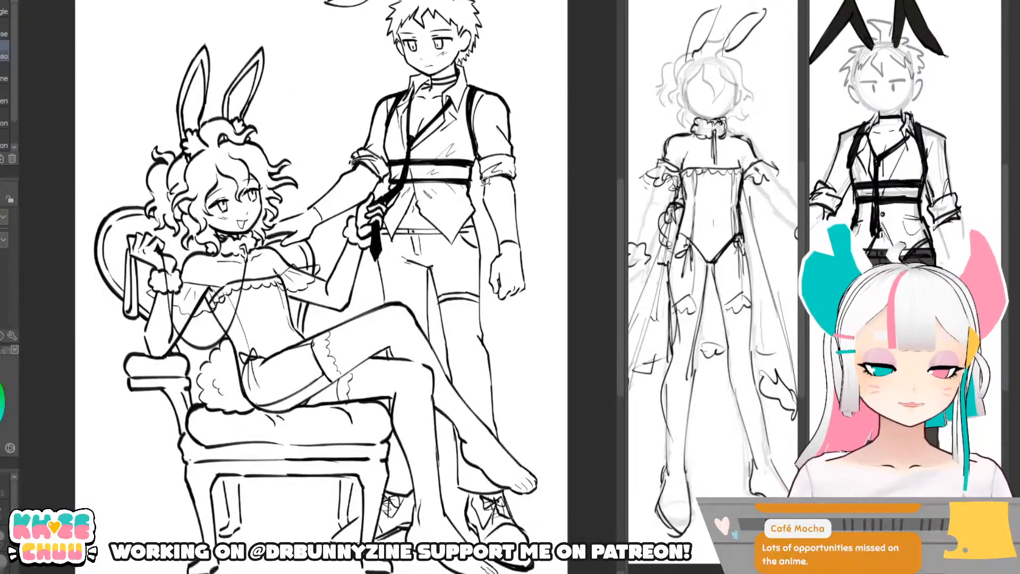
{"action": "mouse_move", "coordinate": [488, 177]}
{"action": "left_mouse_down"}
{"action": "mouse_move", "coordinate": [488, 263]}
{"action": "mouse_move", "coordinate": [527, 307]}
{"action": "mouse_move", "coordinate": [542, 179]}
{"action": "mouse_move", "coordinate": [516, 177]}
{"action": "left_mouse_up"}
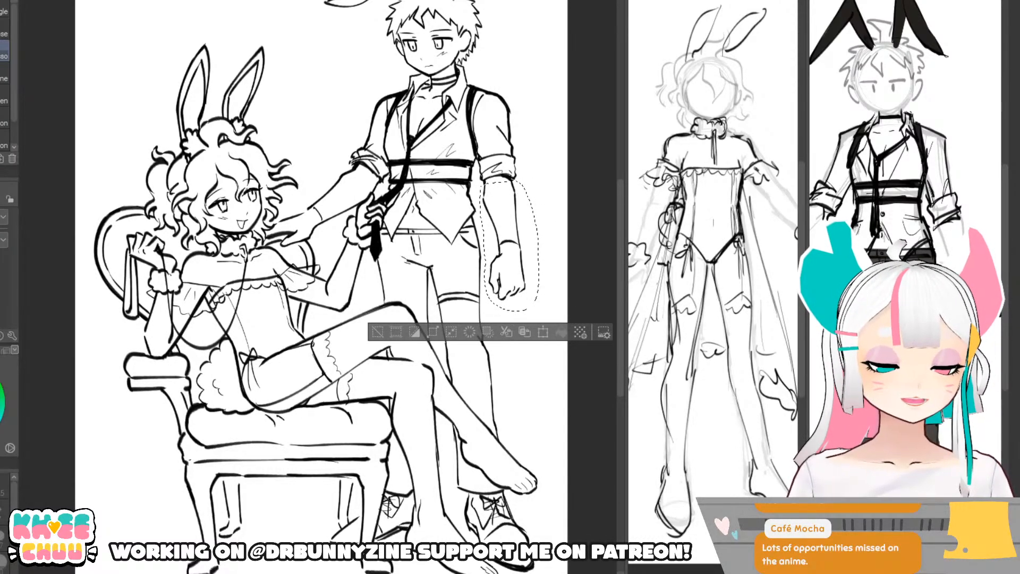
{"action": "left_click_drag", "start_coordinate": [538, 149], "coordinate": [540, 155]}
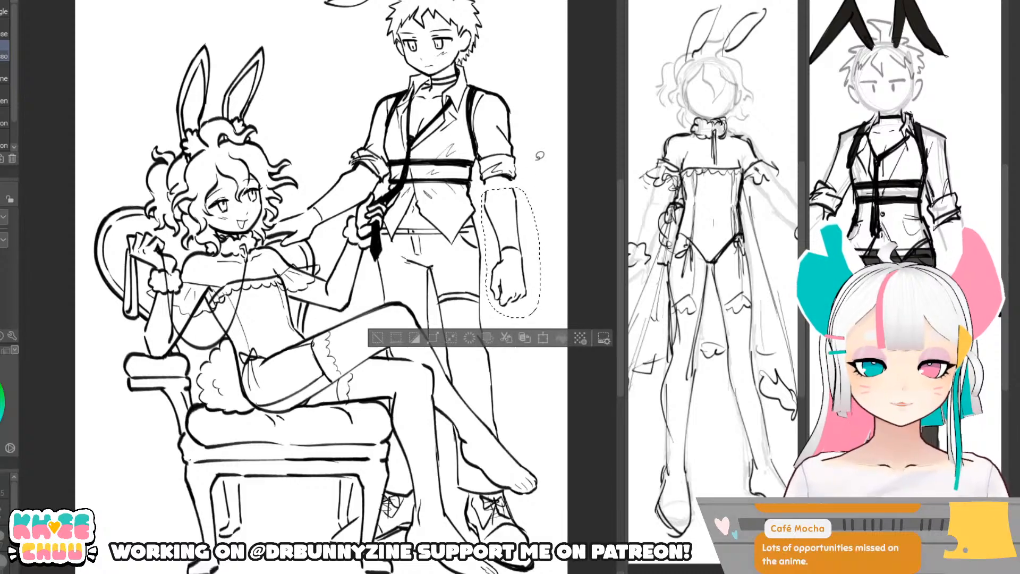
{"action": "key", "text": "ctrl+d"}
{"action": "key", "text": "p"}
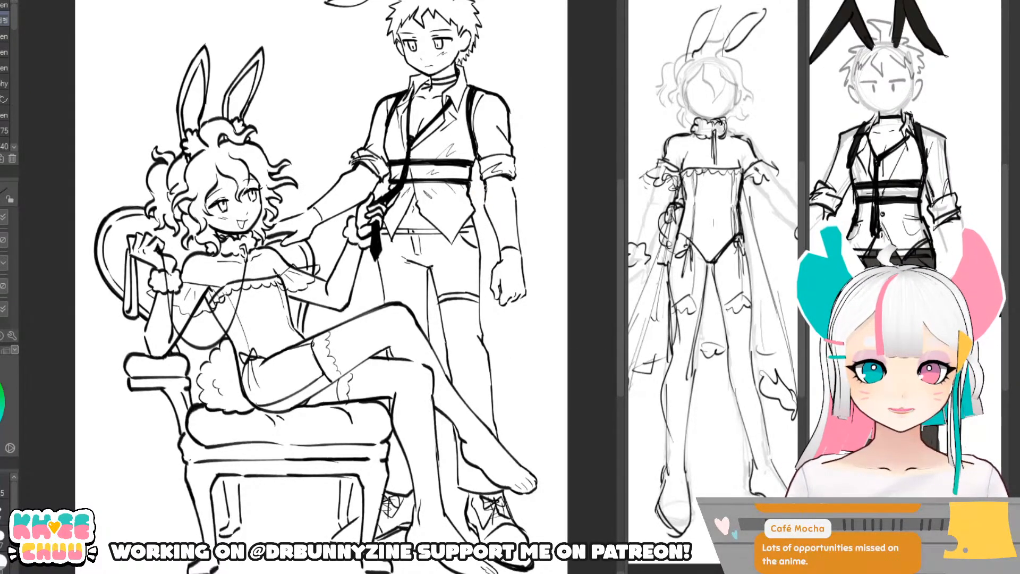
{"action": "mouse_move", "coordinate": [485, 183]}
{"action": "left_mouse_down"}
{"action": "mouse_move", "coordinate": [485, 210]}
{"action": "mouse_move", "coordinate": [514, 195]}
{"action": "left_mouse_up"}
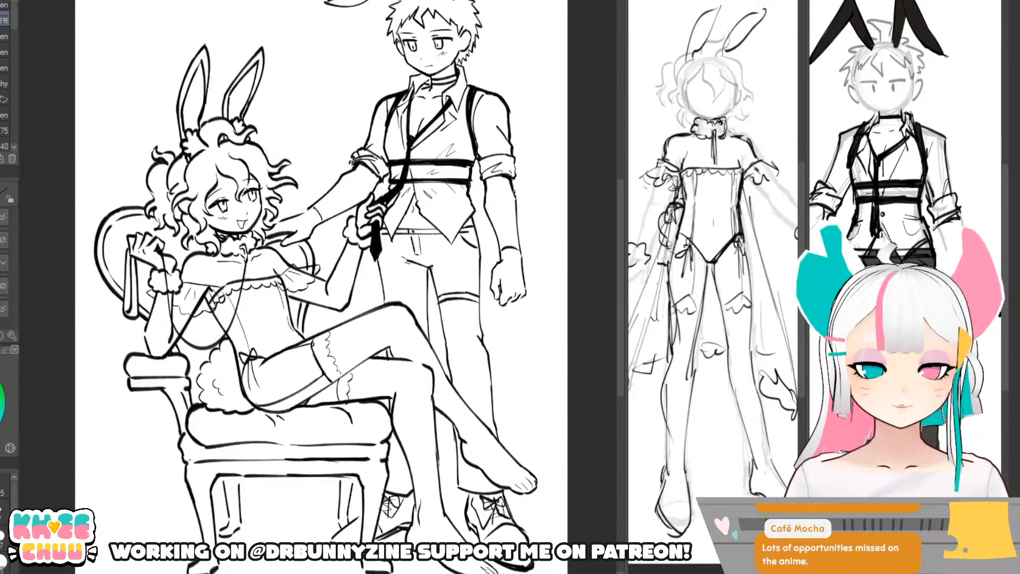
- Examine the drawing at different magnifications, checking the standing figure's arms and head against the whole composition
{"action": "left_click_drag", "start_coordinate": [526, 158], "coordinate": [530, 192]}
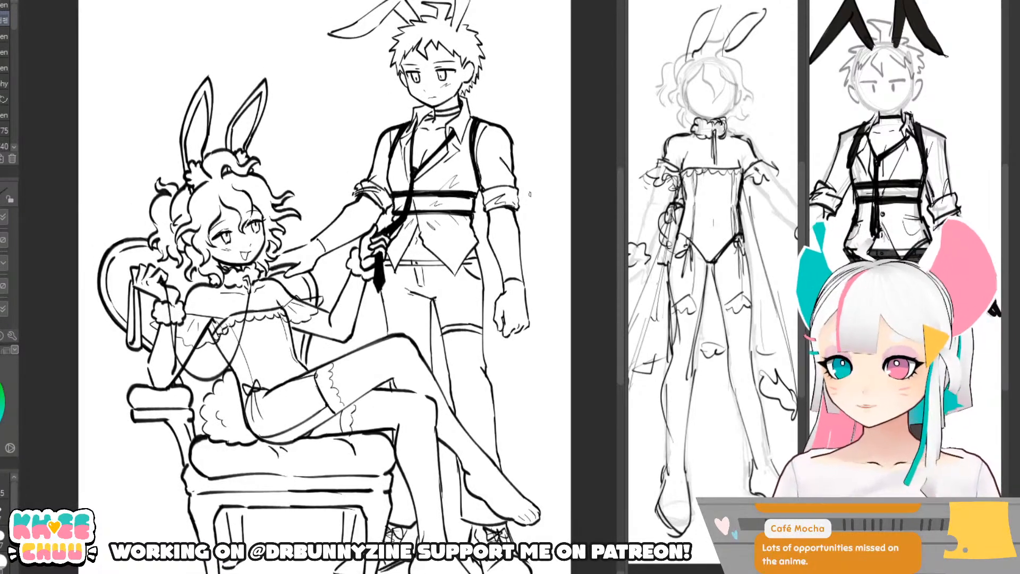
{"action": "scroll", "coordinate": [531, 142], "scroll_direction": "down", "scroll_amount": 2}
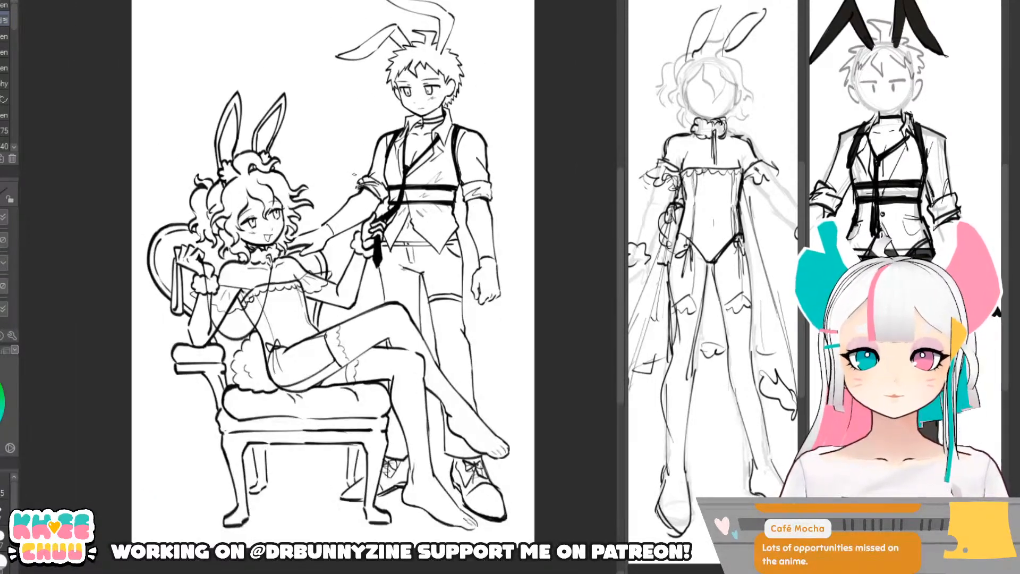
{"action": "left_click_drag", "start_coordinate": [447, 169], "coordinate": [451, 188]}
{"action": "scroll", "coordinate": [404, 319], "scroll_direction": "up", "scroll_amount": 1}
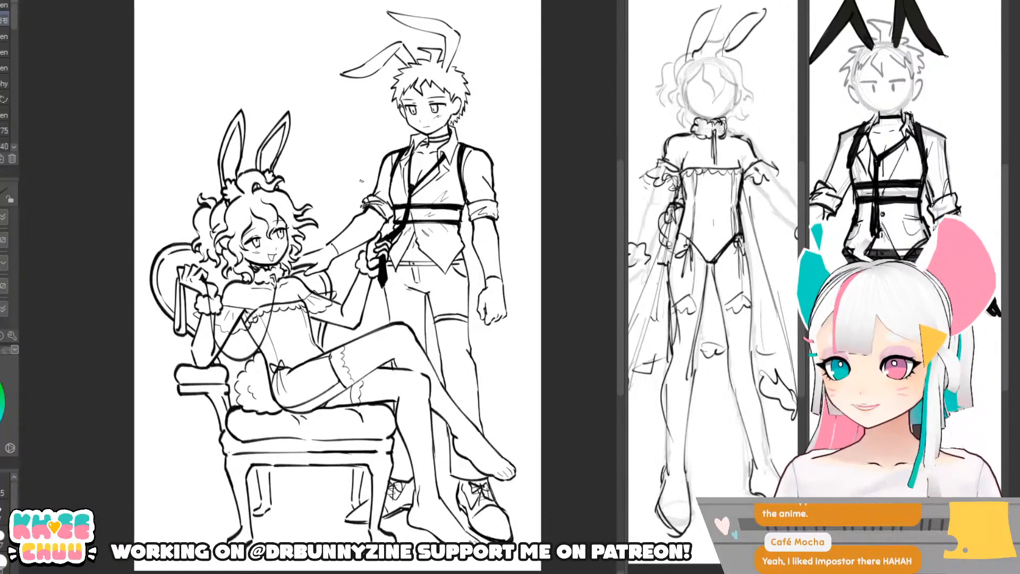
{"action": "scroll", "coordinate": [361, 181], "scroll_direction": "up", "scroll_amount": 1}
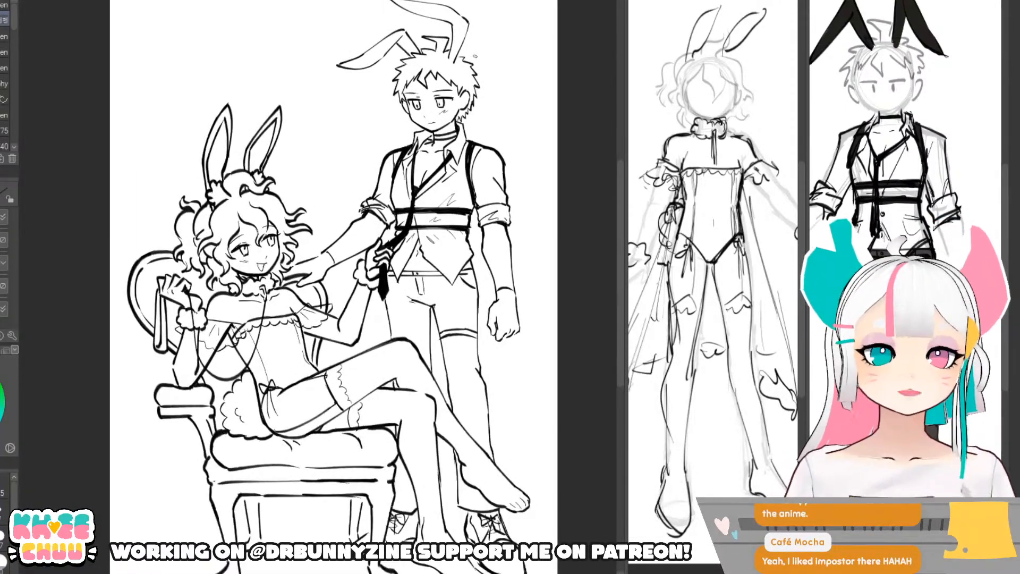
{"action": "scroll", "coordinate": [475, 56], "scroll_direction": "up", "scroll_amount": 2}
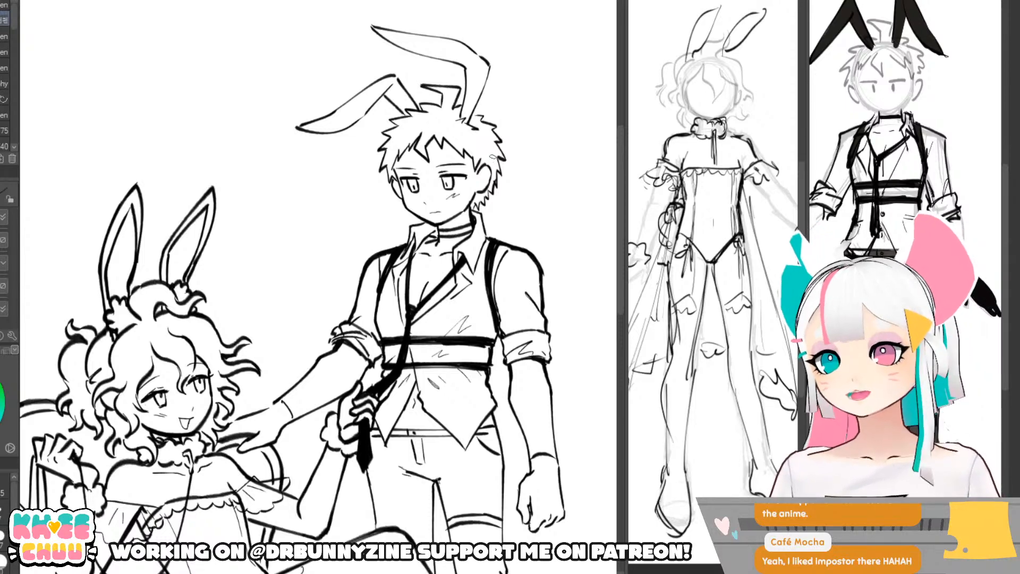
{"action": "scroll", "coordinate": [490, 158], "scroll_direction": "down", "scroll_amount": 4}
{"action": "scroll", "coordinate": [507, 186], "scroll_direction": "up", "scroll_amount": 1}
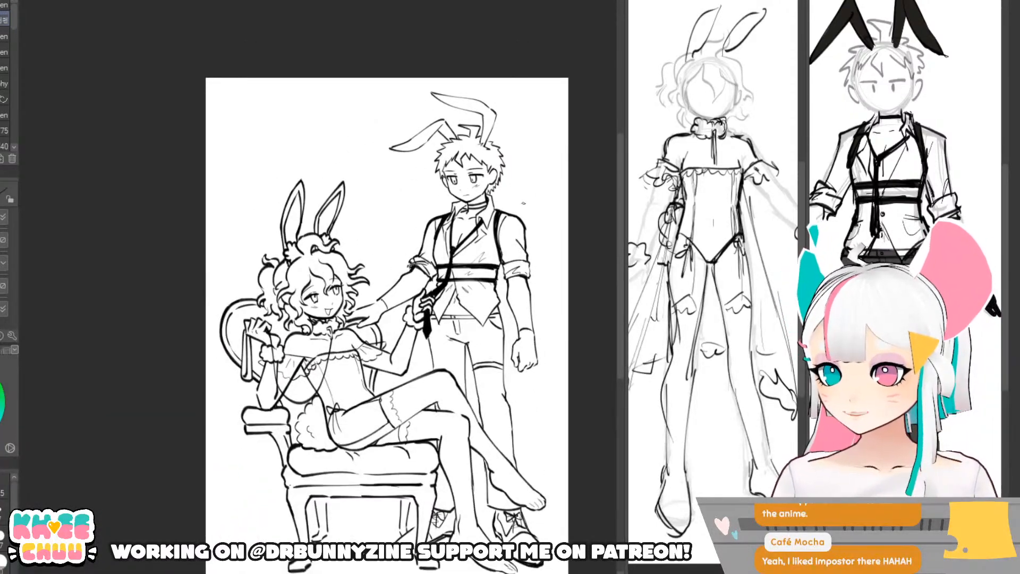
{"action": "scroll", "coordinate": [523, 203], "scroll_direction": "up", "scroll_amount": 3}
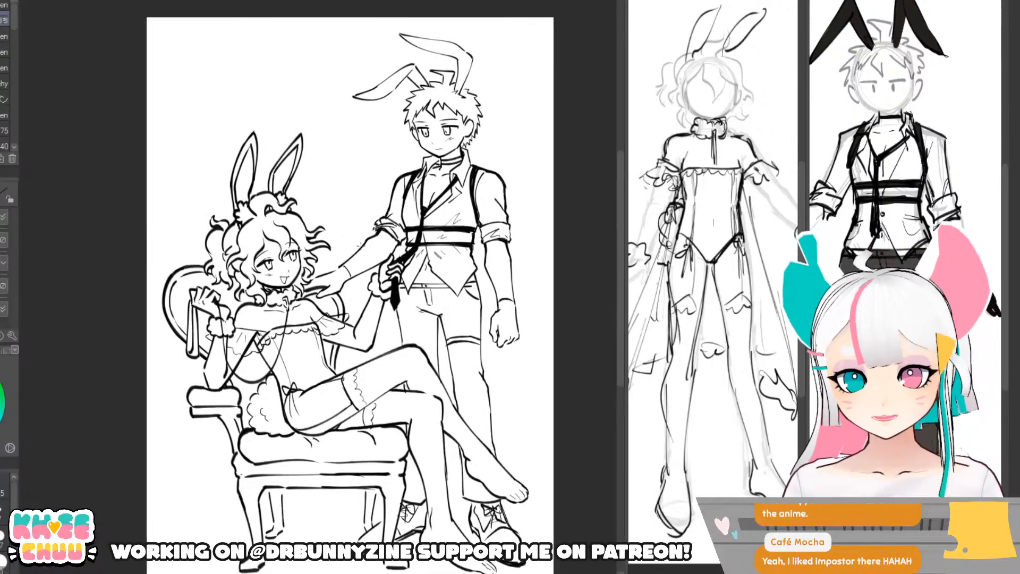
- Flip the canvas view horizontally and nudge the lassoed upper contour of the standing figure's reaching forearm slightly with a transform
{"action": "key", "text": "h"}
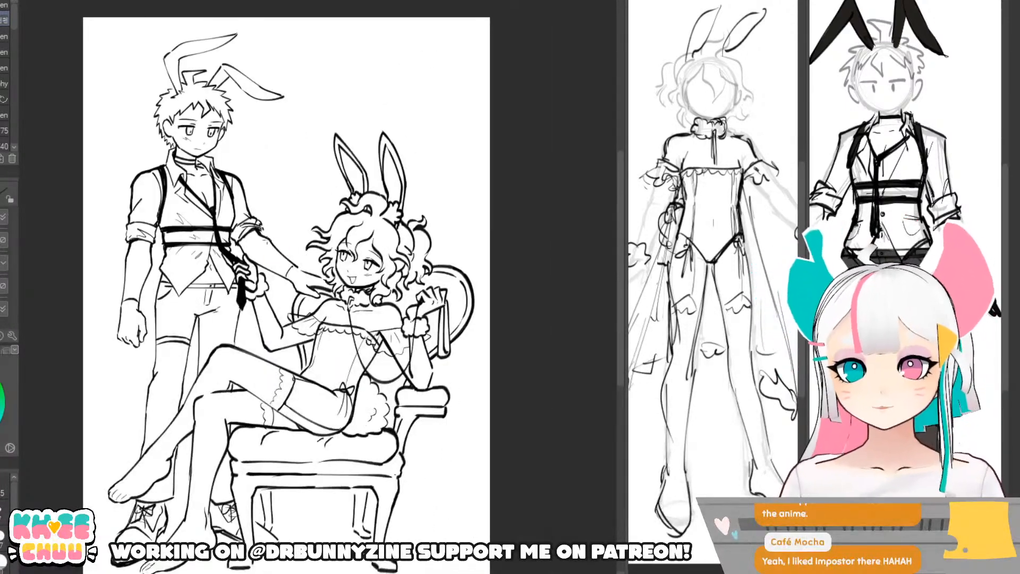
{"action": "key", "text": "m"}
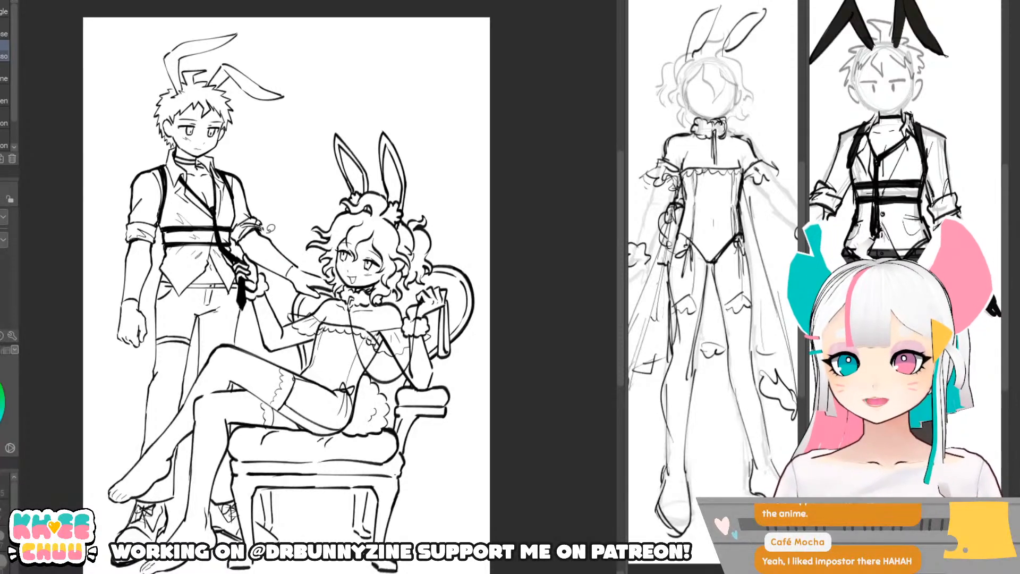
{"action": "left_click_drag", "start_coordinate": [295, 266], "coordinate": [296, 269]}
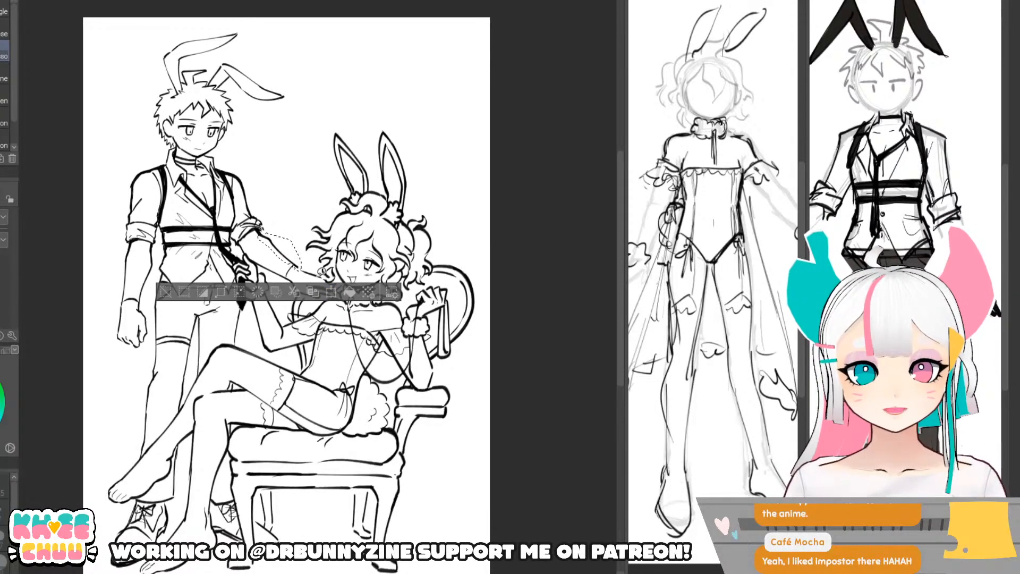
{"action": "left_click", "coordinate": [331, 291]}
{"action": "left_click_drag", "start_coordinate": [303, 257], "coordinate": [303, 250]}
{"action": "left_click", "coordinate": [272, 293]}
{"action": "key", "text": "ctrl+d"}
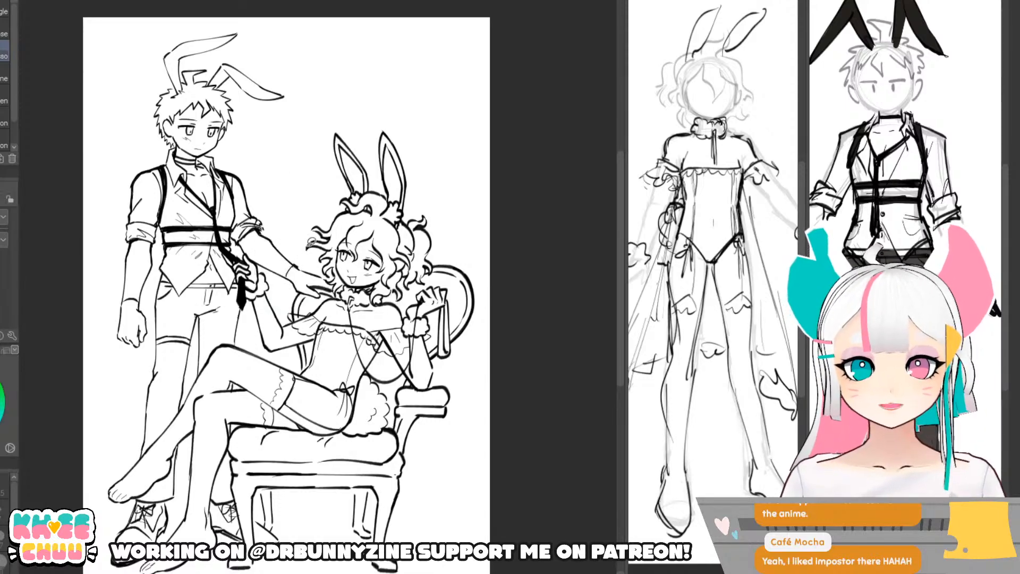
- Flip the canvas view horizontally and examine both figures' proportions at different magnifications
{"action": "key", "text": "e"}
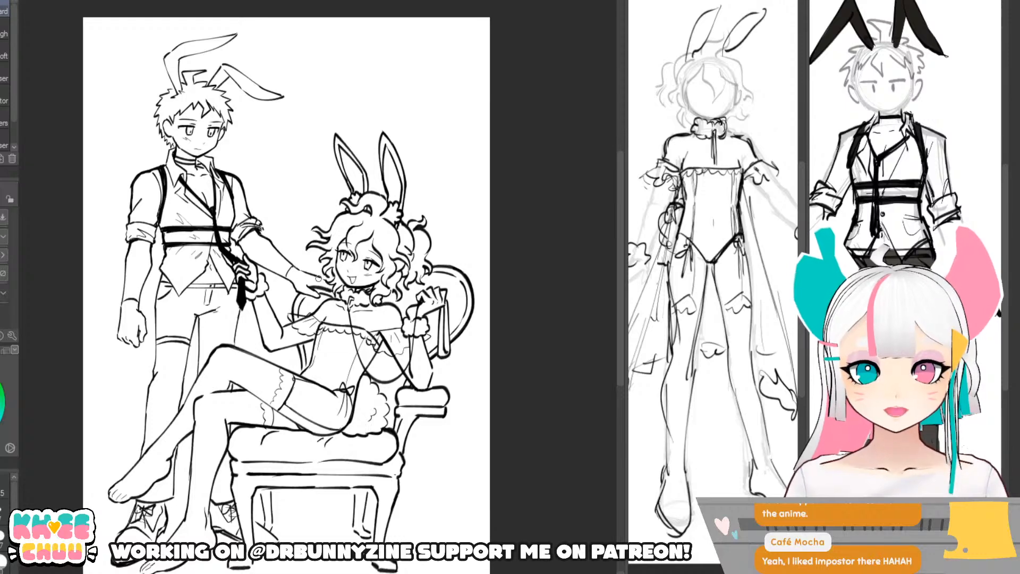
{"action": "key", "text": "p"}
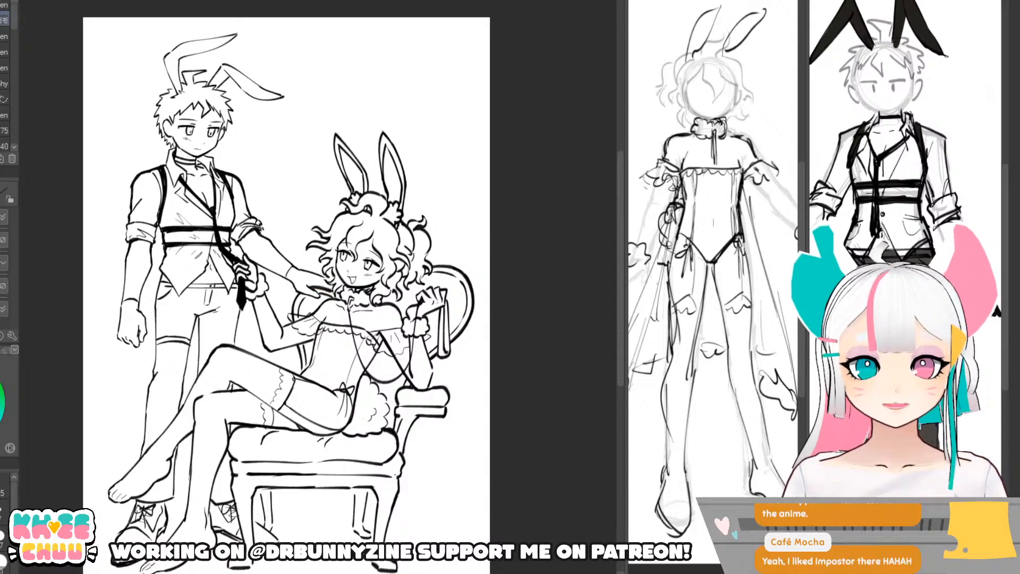
{"action": "left_click_drag", "start_coordinate": [404, 236], "coordinate": [420, 245]}
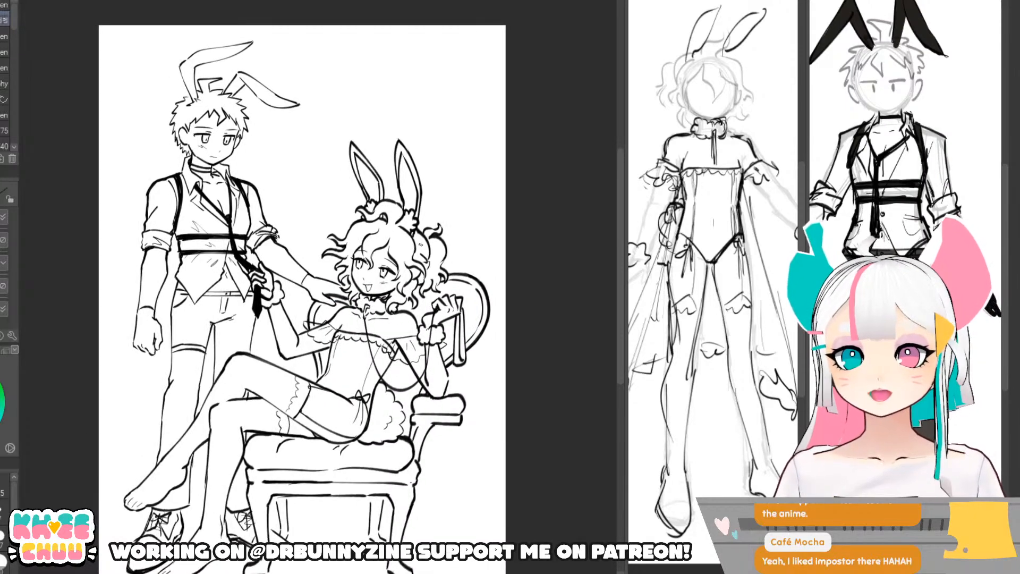
{"action": "scroll", "coordinate": [325, 204], "scroll_direction": "down", "scroll_amount": 2}
{"action": "scroll", "coordinate": [256, 223], "scroll_direction": "up", "scroll_amount": 4}
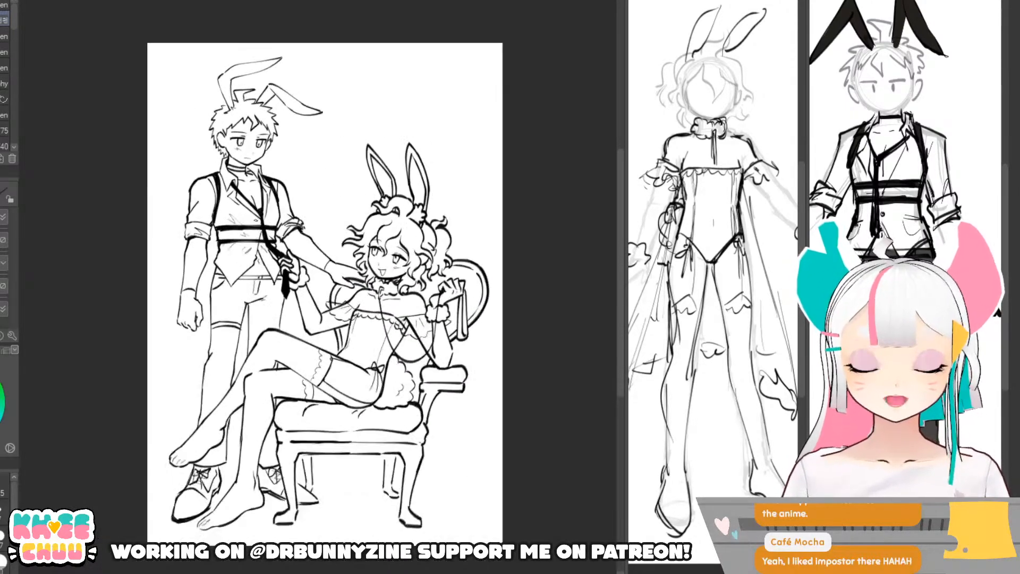
{"action": "key", "text": "h"}
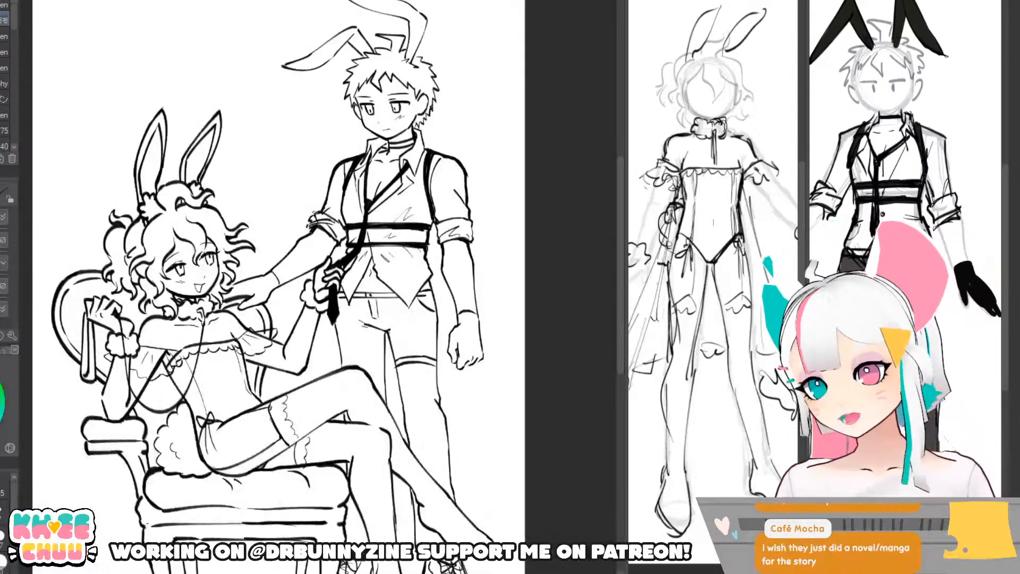
{"action": "key", "text": "e"}
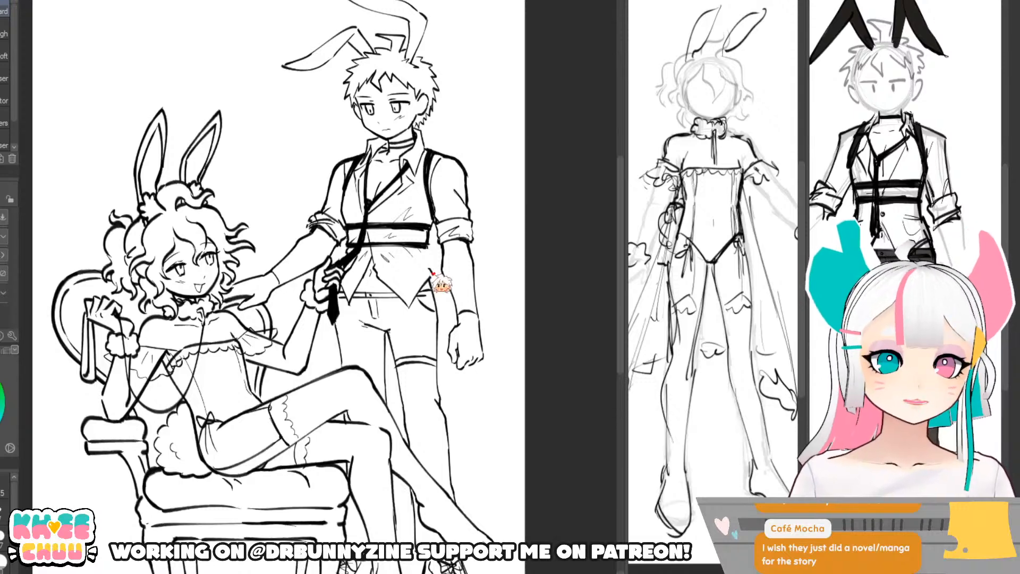
{"action": "key", "text": "p"}
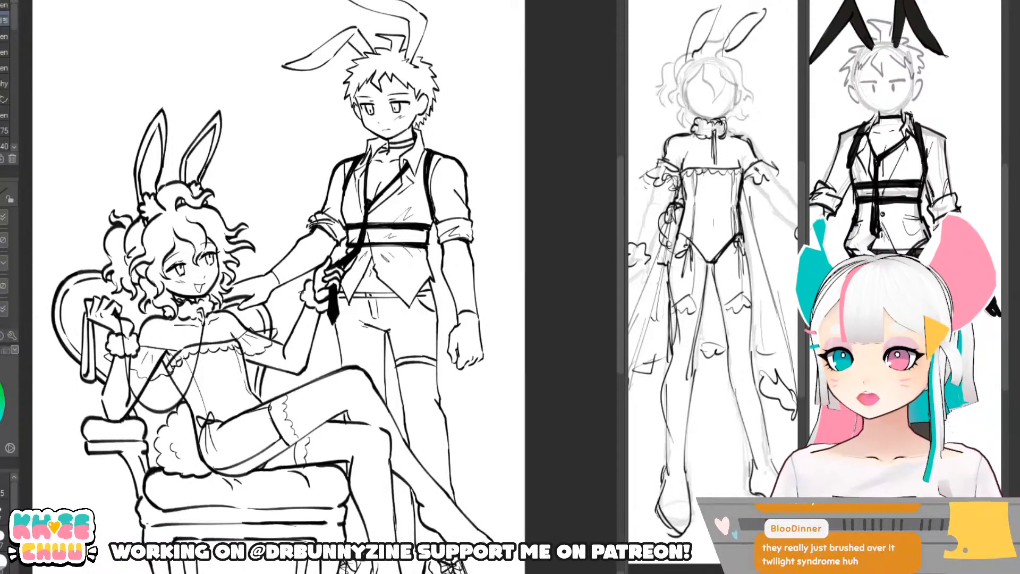
{"action": "scroll", "coordinate": [279, 287], "scroll_direction": "down", "scroll_amount": 5}
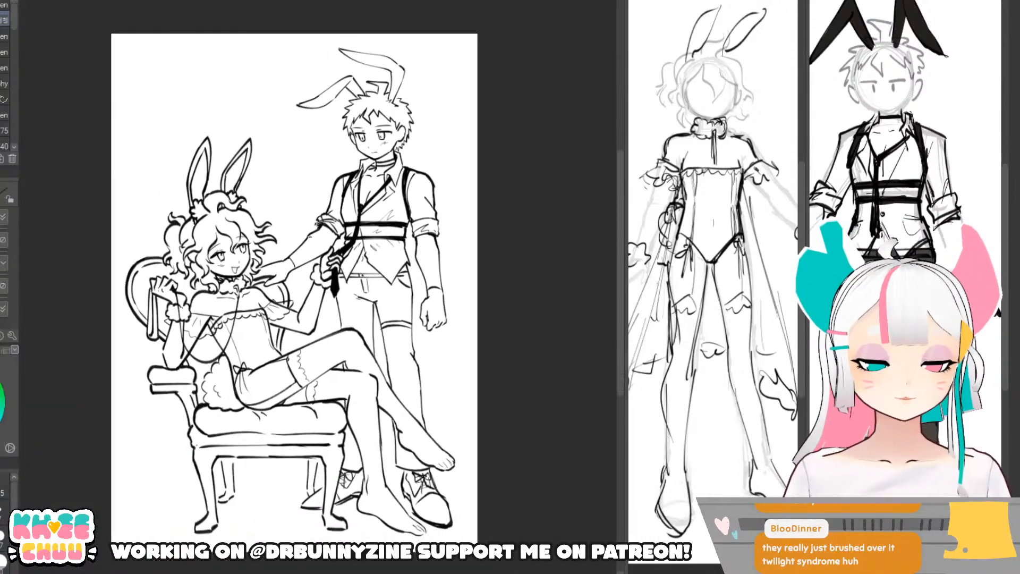
{"action": "scroll", "coordinate": [313, 287], "scroll_direction": "up", "scroll_amount": 3}
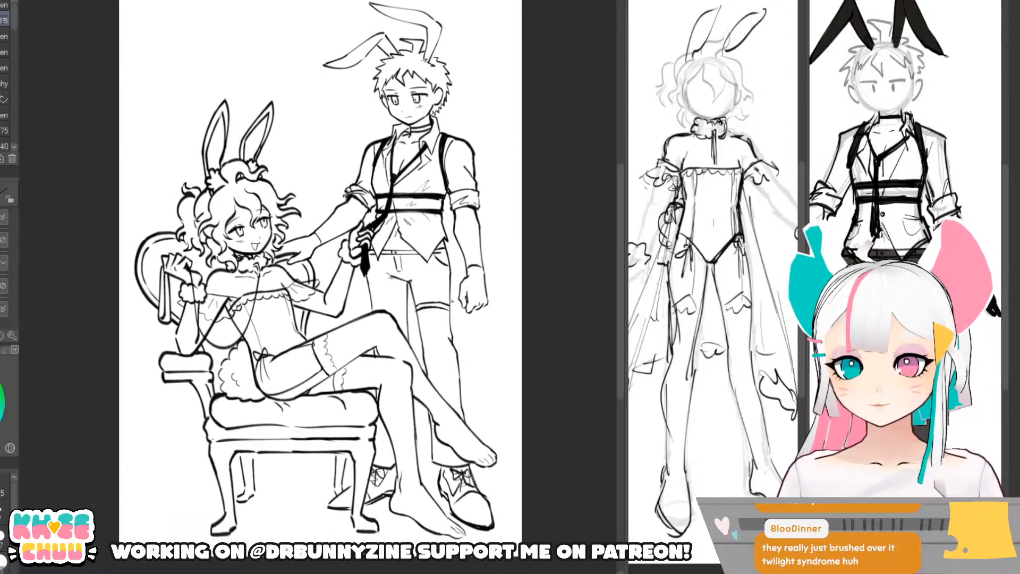
{"action": "left_click_drag", "start_coordinate": [445, 310], "coordinate": [448, 300]}
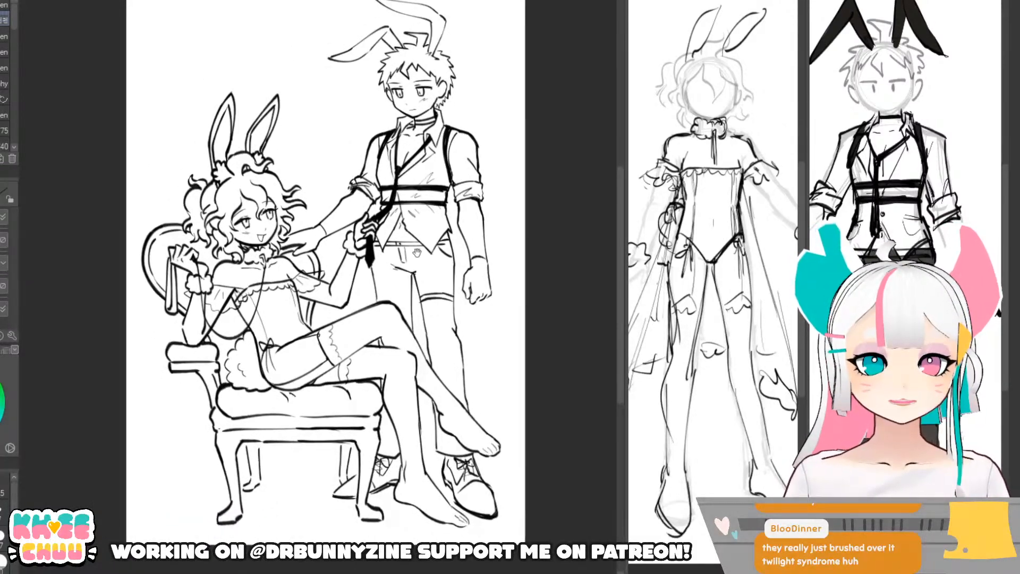
{"action": "left_click_drag", "start_coordinate": [417, 253], "coordinate": [396, 317]}
{"action": "scroll", "coordinate": [396, 317], "scroll_direction": "up", "scroll_amount": 2}
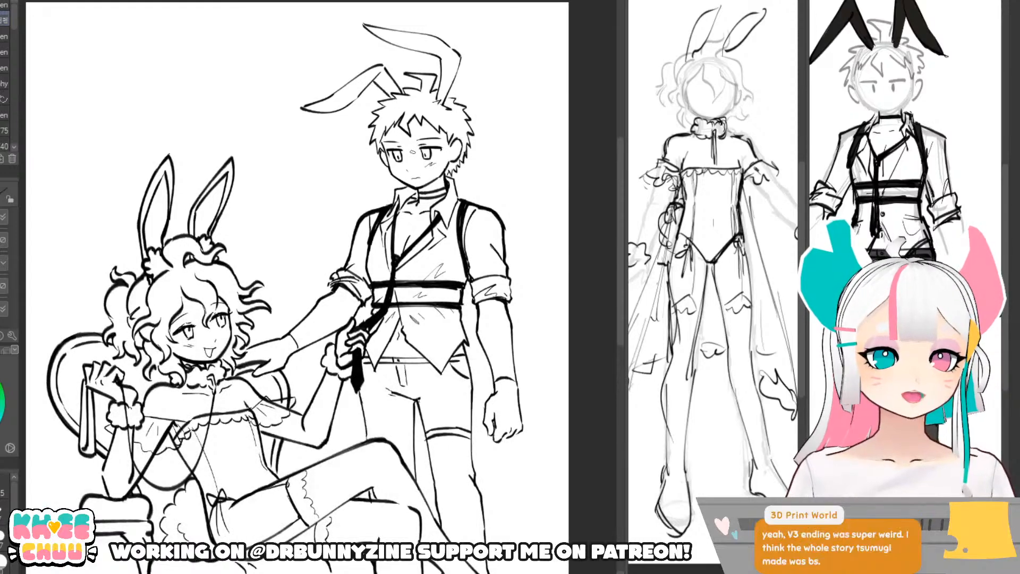
{"action": "scroll", "coordinate": [409, 170], "scroll_direction": "down", "scroll_amount": 2}
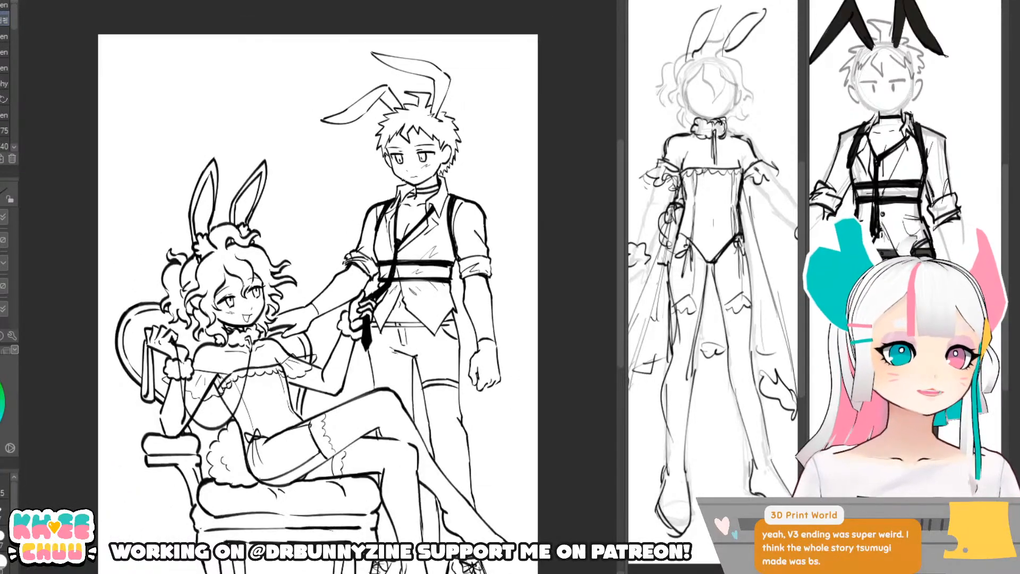
{"action": "scroll", "coordinate": [412, 178], "scroll_direction": "up", "scroll_amount": 1}
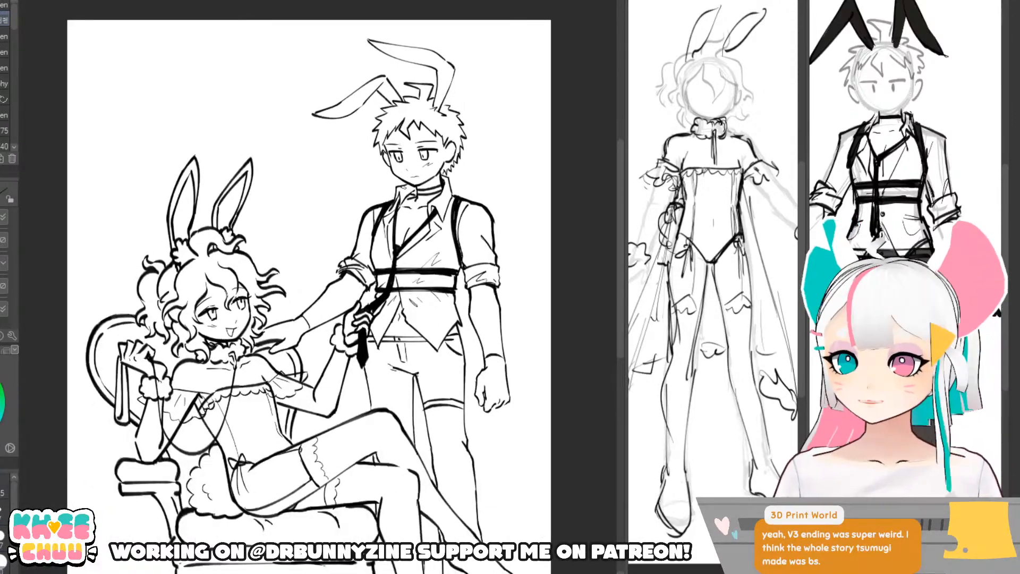
{"action": "scroll", "coordinate": [403, 191], "scroll_direction": "up", "scroll_amount": 1}
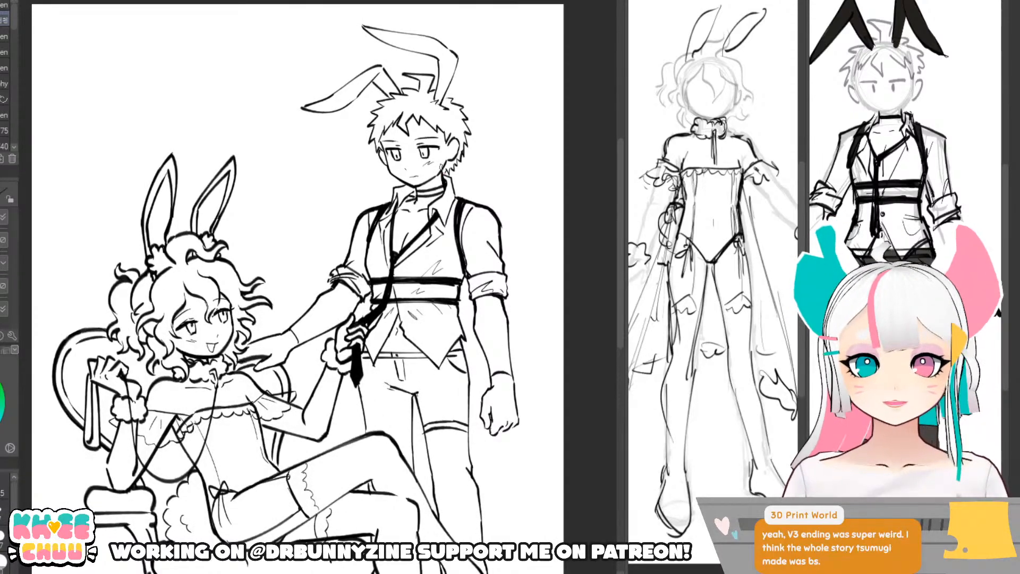
- Clean up and redraw the standing figure's jawline between the chin and the neck
{"action": "key", "text": "e"}
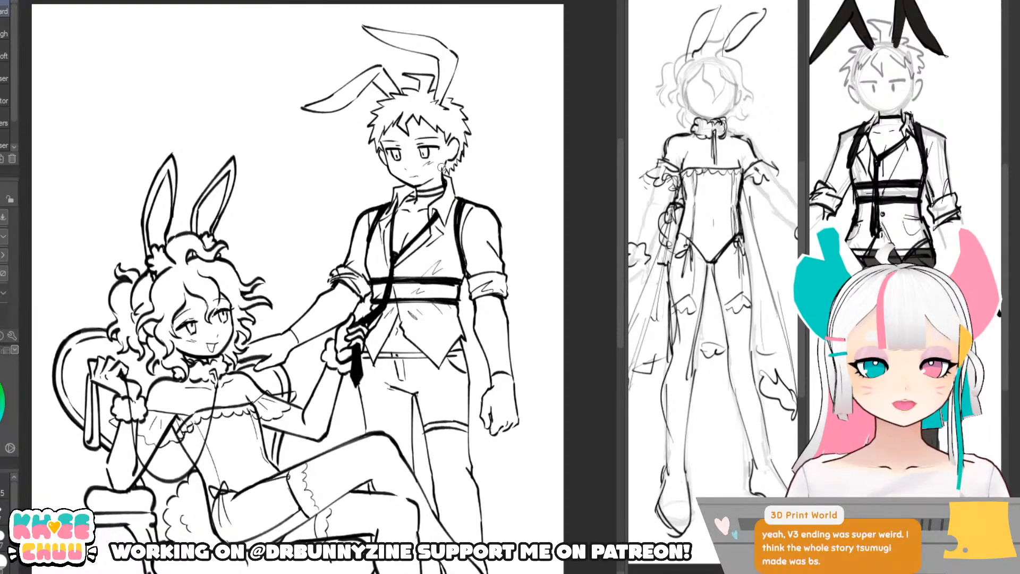
{"action": "key", "text": "p"}
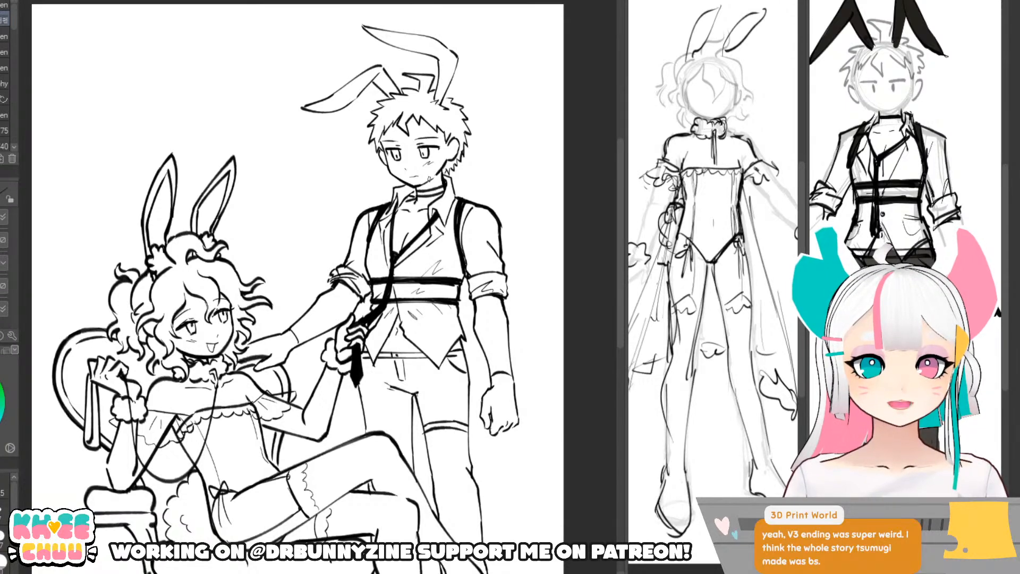
{"action": "left_click_drag", "start_coordinate": [424, 182], "coordinate": [435, 175]}
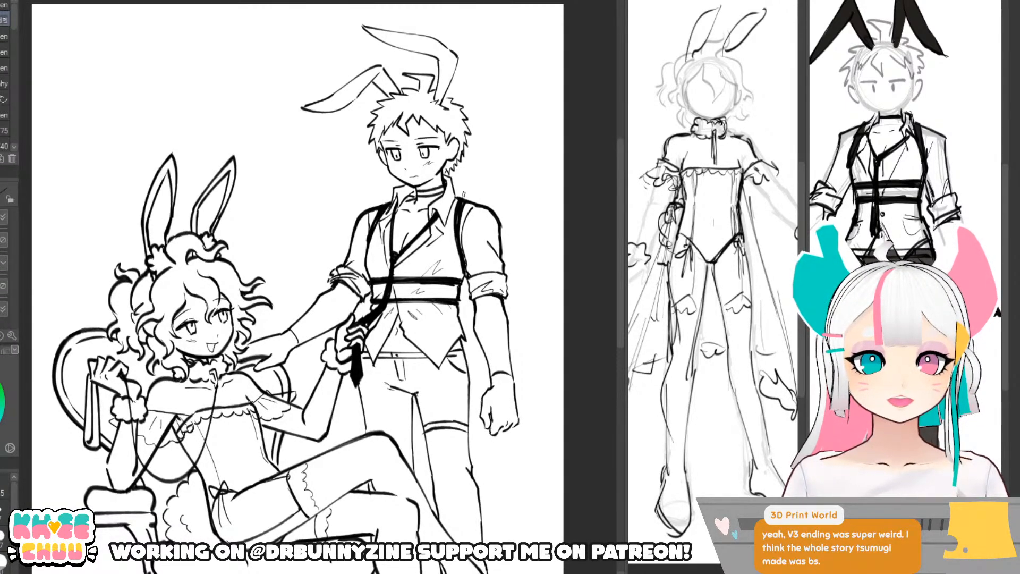
- Lasso the area around the standing figure's ear and touch up the ear line beside the hair
{"action": "key", "text": "m"}
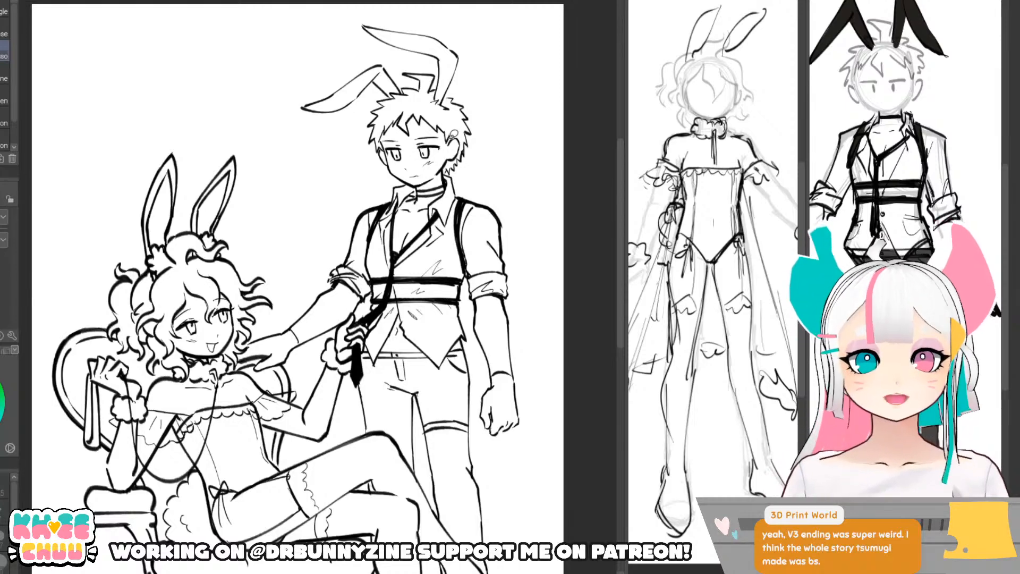
{"action": "mouse_move", "coordinate": [447, 145]}
{"action": "left_mouse_down"}
{"action": "mouse_move", "coordinate": [449, 161]}
{"action": "mouse_move", "coordinate": [464, 127]}
{"action": "mouse_move", "coordinate": [464, 145]}
{"action": "left_mouse_up"}
{"action": "key", "text": "ctrl+d"}
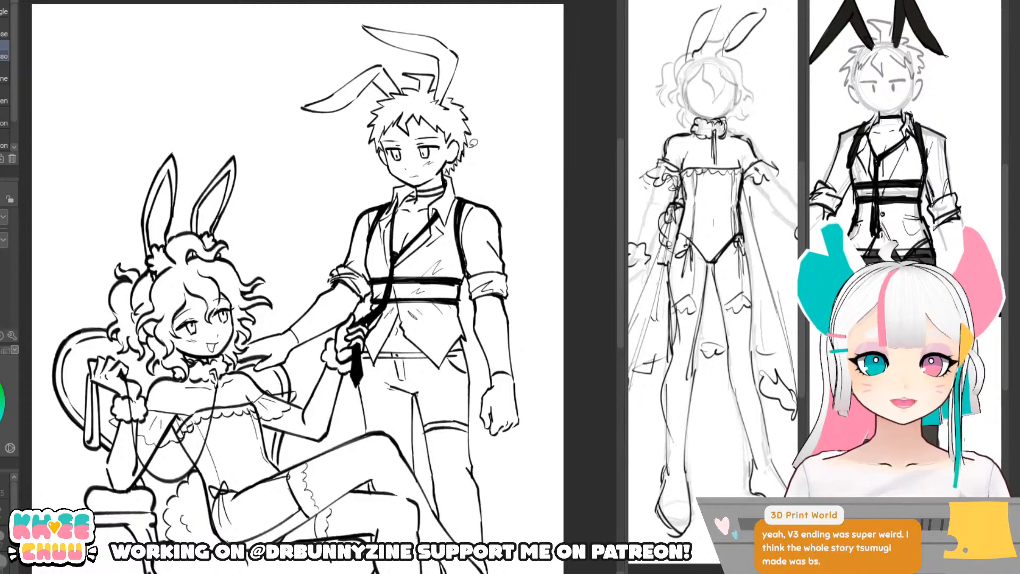
{"action": "key", "text": "p"}
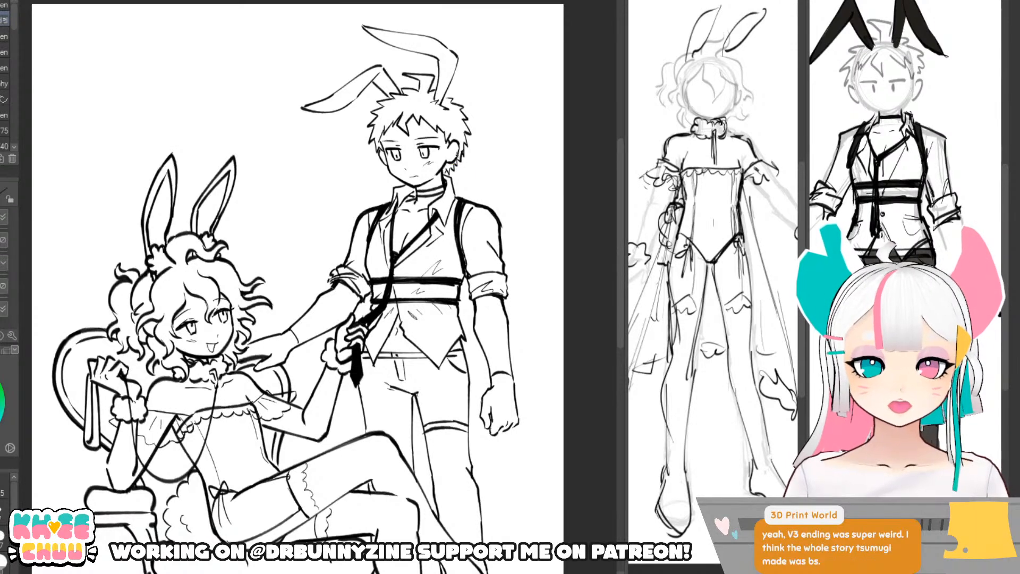
{"action": "left_click_drag", "start_coordinate": [458, 155], "coordinate": [461, 144]}
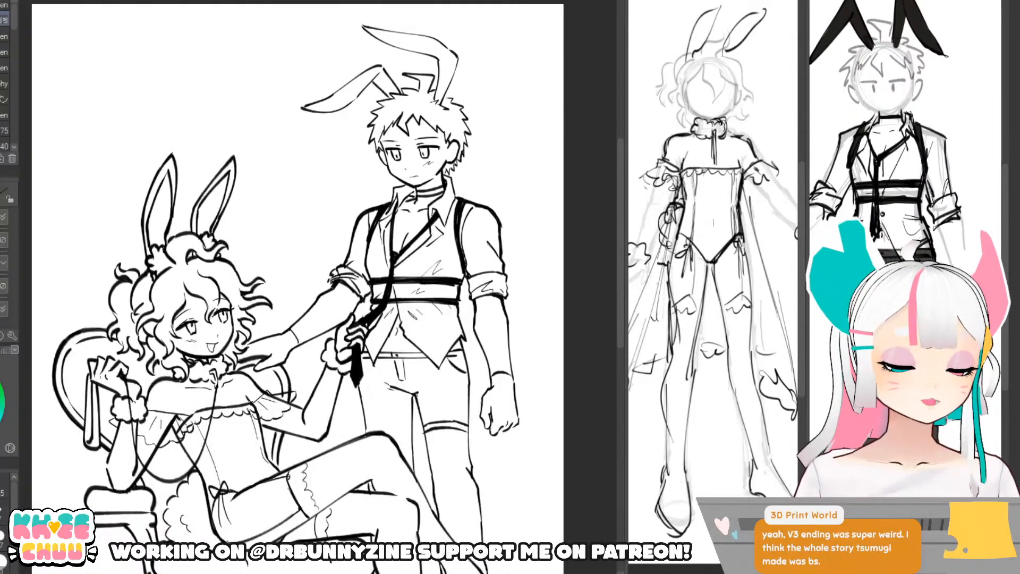
- Sketch sheer fabric folds draping from the seated figure's waist over the fluffy tail down to the seat cushion
{"action": "scroll", "coordinate": [297, 287], "scroll_direction": "down", "scroll_amount": 3}
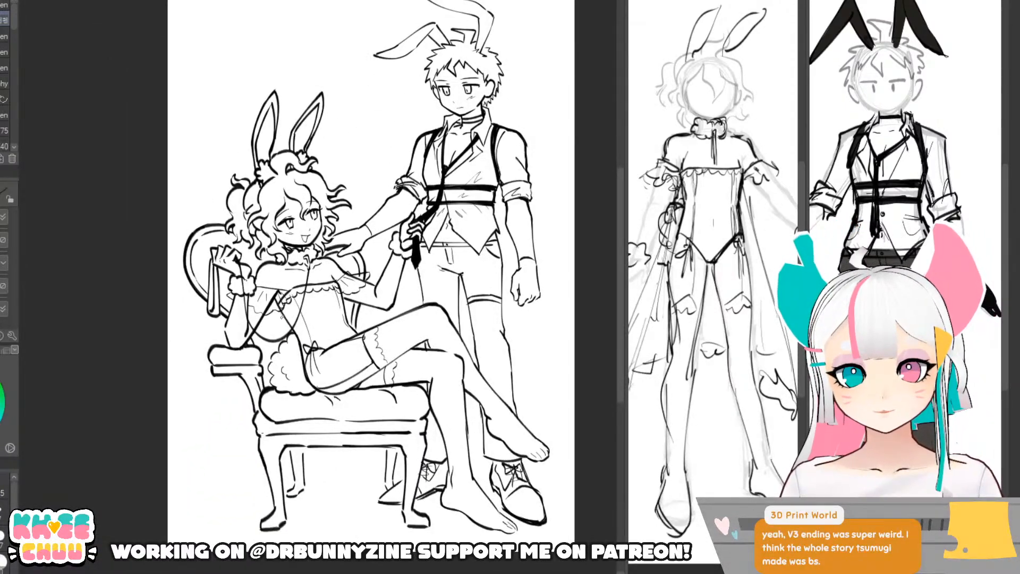
{"action": "scroll", "coordinate": [371, 276], "scroll_direction": "down", "scroll_amount": 1}
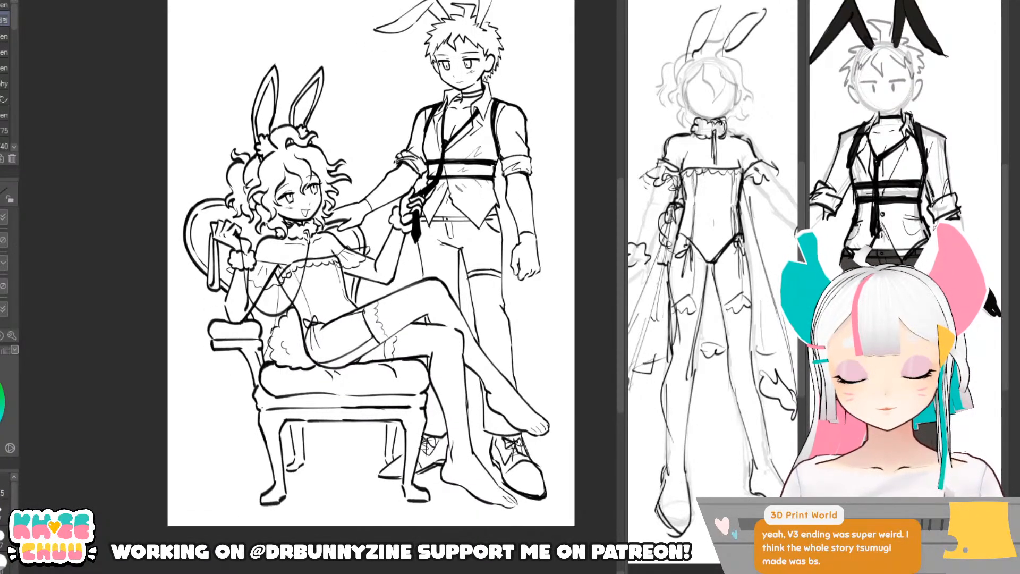
{"action": "mouse_move", "coordinate": [278, 278]}
{"action": "left_mouse_down"}
{"action": "mouse_move", "coordinate": [265, 357]}
{"action": "mouse_move", "coordinate": [284, 364]}
{"action": "left_mouse_up"}
{"action": "left_click_drag", "start_coordinate": [287, 311], "coordinate": [300, 361]}
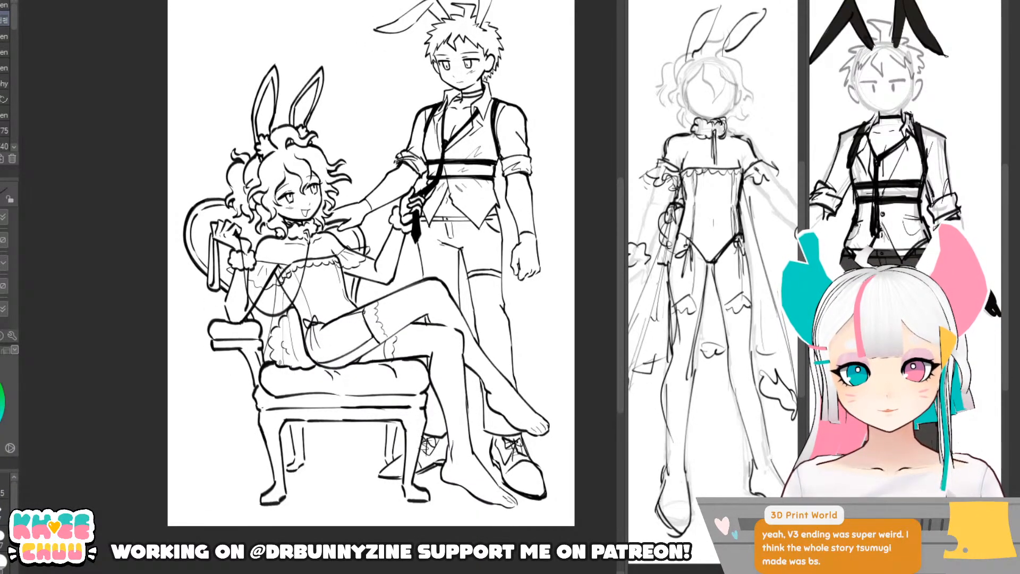
{"action": "key", "text": "ctrl+z"}
{"action": "left_click_drag", "start_coordinate": [284, 310], "coordinate": [279, 347]}
{"action": "key", "text": "ctrl+z"}
{"action": "key", "text": "ctrl+z"}
{"action": "mouse_move", "coordinate": [291, 311]}
{"action": "left_mouse_down"}
{"action": "mouse_move", "coordinate": [266, 364]}
{"action": "mouse_move", "coordinate": [291, 385]}
{"action": "mouse_move", "coordinate": [300, 478]}
{"action": "left_mouse_up"}
{"action": "left_click_drag", "start_coordinate": [289, 355], "coordinate": [309, 455]}
{"action": "key", "text": "ctrl+z"}
{"action": "key", "text": "ctrl+z"}
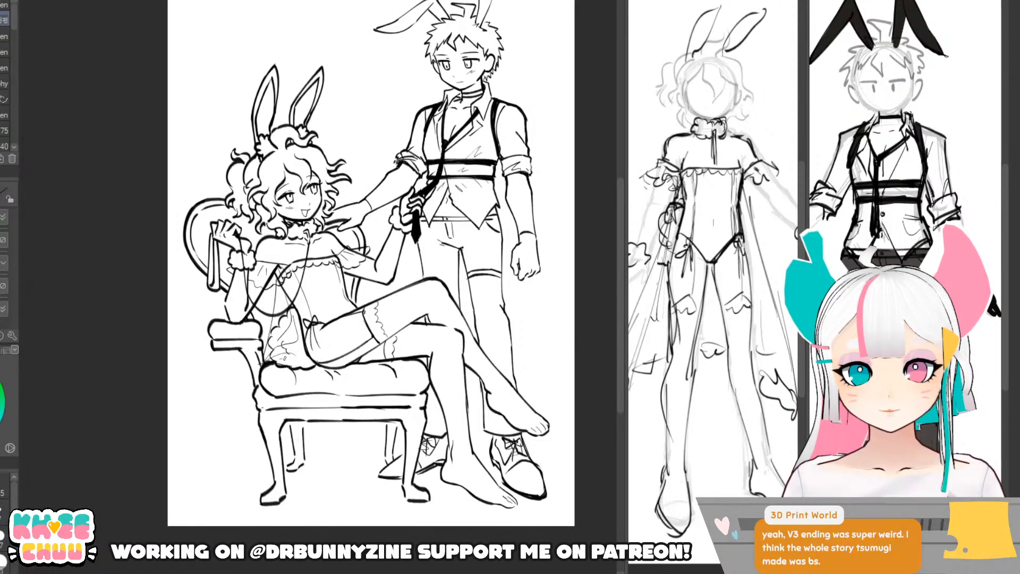
- Try several long strokes for the edge of the sheer fabric hanging from the hip over the chair seat
{"action": "left_click_drag", "start_coordinate": [287, 355], "coordinate": [305, 477]}
{"action": "key", "text": "ctrl+z"}
{"action": "left_click_drag", "start_coordinate": [287, 358], "coordinate": [311, 401]}
{"action": "key", "text": "ctrl+z"}
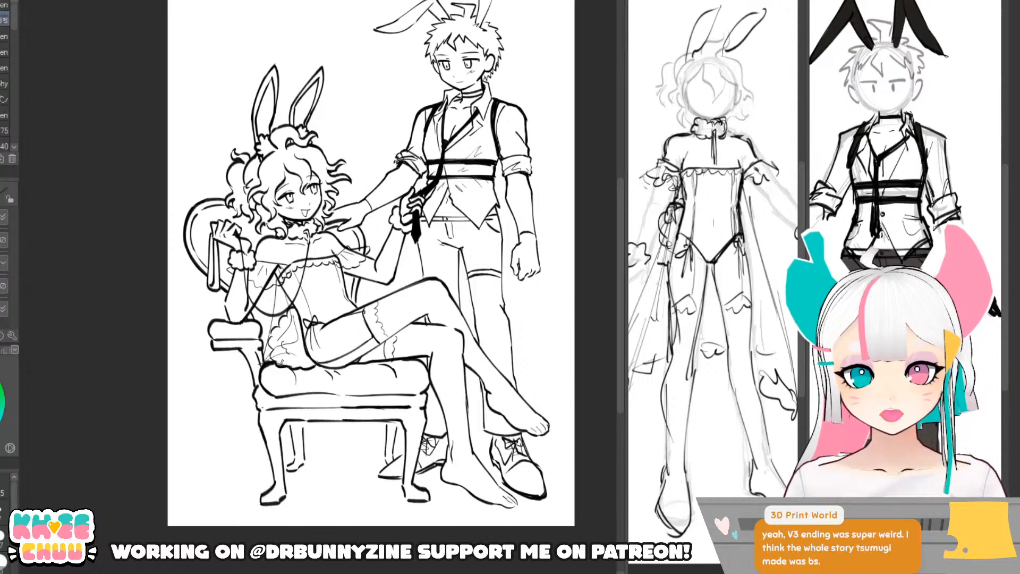
{"action": "key", "text": "ctrl+z"}
{"action": "mouse_move", "coordinate": [288, 365]}
{"action": "left_mouse_down"}
{"action": "mouse_move", "coordinate": [316, 409]}
{"action": "mouse_move", "coordinate": [317, 462]}
{"action": "left_mouse_up"}
{"action": "key", "text": "ctrl+z"}
{"action": "key", "text": "ctrl+z"}
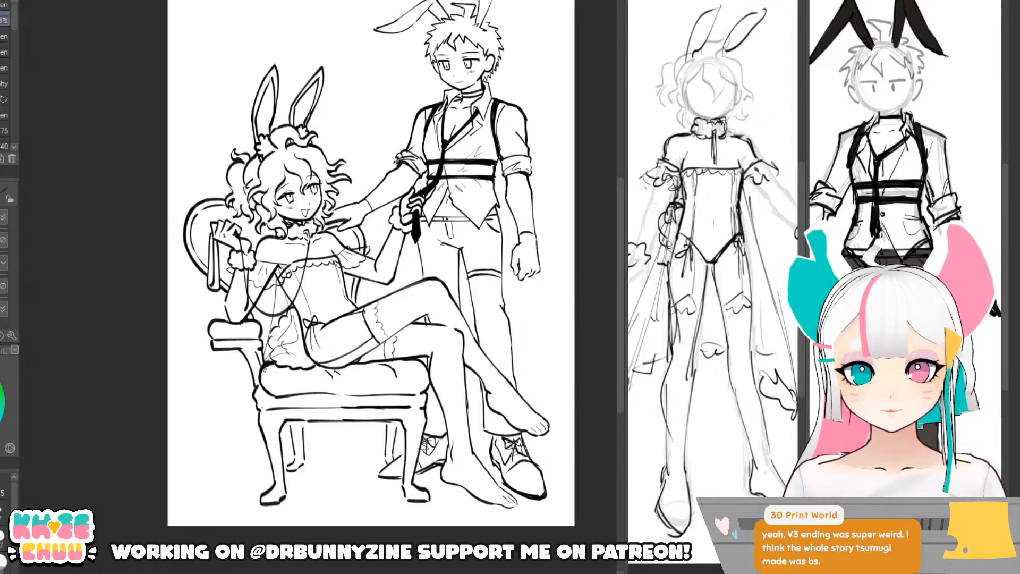
- Draw thin lines for the sheer fabric falling over the seat front, ending in an uneven hem between the chair legs
{"action": "mouse_move", "coordinate": [298, 369]}
{"action": "left_mouse_down"}
{"action": "mouse_move", "coordinate": [316, 459]}
{"action": "mouse_move", "coordinate": [300, 362]}
{"action": "mouse_move", "coordinate": [316, 379]}
{"action": "mouse_move", "coordinate": [330, 428]}
{"action": "mouse_move", "coordinate": [331, 415]}
{"action": "mouse_move", "coordinate": [314, 471]}
{"action": "mouse_move", "coordinate": [330, 442]}
{"action": "mouse_move", "coordinate": [341, 443]}
{"action": "mouse_move", "coordinate": [332, 437]}
{"action": "mouse_move", "coordinate": [344, 452]}
{"action": "mouse_move", "coordinate": [318, 459]}
{"action": "mouse_move", "coordinate": [332, 439]}
{"action": "left_mouse_up"}
{"action": "key", "text": "ctrl+z"}
{"action": "key", "text": "ctrl+z"}
{"action": "key", "text": "ctrl+z"}
{"action": "key", "text": "ctrl+z"}
{"action": "key", "text": "ctrl+z"}
{"action": "key", "text": "ctrl+z"}
{"action": "key", "text": "ctrl+z"}
{"action": "key", "text": "ctrl+z"}
{"action": "key", "text": "ctrl+z"}
{"action": "mouse_move", "coordinate": [332, 401]}
{"action": "left_mouse_down"}
{"action": "mouse_move", "coordinate": [340, 450]}
{"action": "mouse_move", "coordinate": [345, 431]}
{"action": "left_mouse_up"}
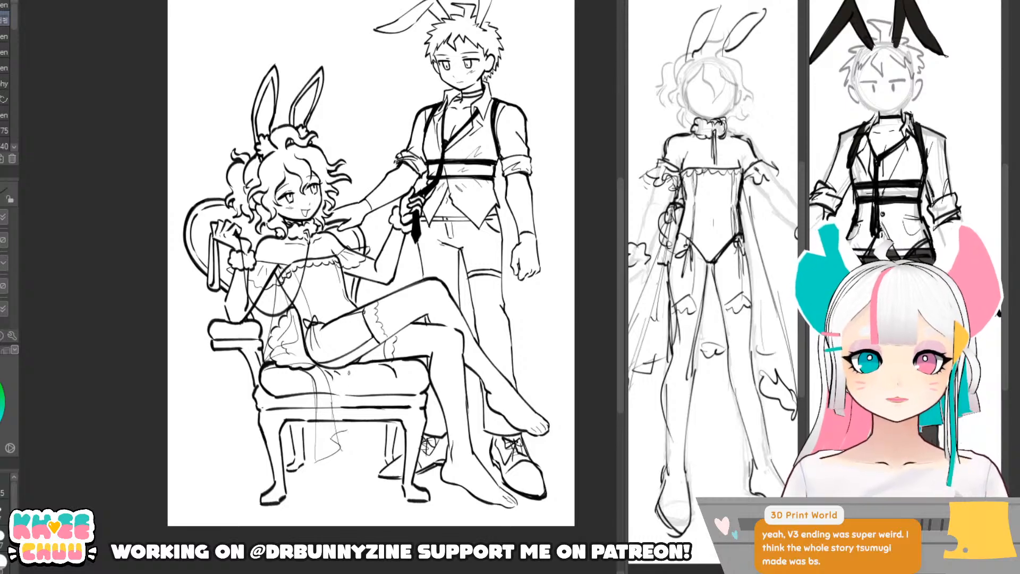
- Add more fabric fold lines across the seat cushion and continue the wavy hem beneath the chair
{"action": "left_click_drag", "start_coordinate": [367, 366], "coordinate": [370, 406]}
{"action": "key", "text": "ctrl+z"}
{"action": "mouse_move", "coordinate": [379, 367]}
{"action": "left_mouse_down"}
{"action": "mouse_move", "coordinate": [379, 433]}
{"action": "mouse_move", "coordinate": [401, 438]}
{"action": "mouse_move", "coordinate": [366, 426]}
{"action": "mouse_move", "coordinate": [345, 442]}
{"action": "mouse_move", "coordinate": [382, 423]}
{"action": "mouse_move", "coordinate": [380, 406]}
{"action": "mouse_move", "coordinate": [352, 393]}
{"action": "mouse_move", "coordinate": [365, 400]}
{"action": "mouse_move", "coordinate": [348, 404]}
{"action": "mouse_move", "coordinate": [365, 445]}
{"action": "left_mouse_up"}
{"action": "key", "text": "ctrl+z"}
{"action": "key", "text": "ctrl+z"}
{"action": "key", "text": "ctrl+z"}
{"action": "key", "text": "ctrl+z"}
{"action": "key", "text": "ctrl+z"}
{"action": "key", "text": "ctrl+z"}
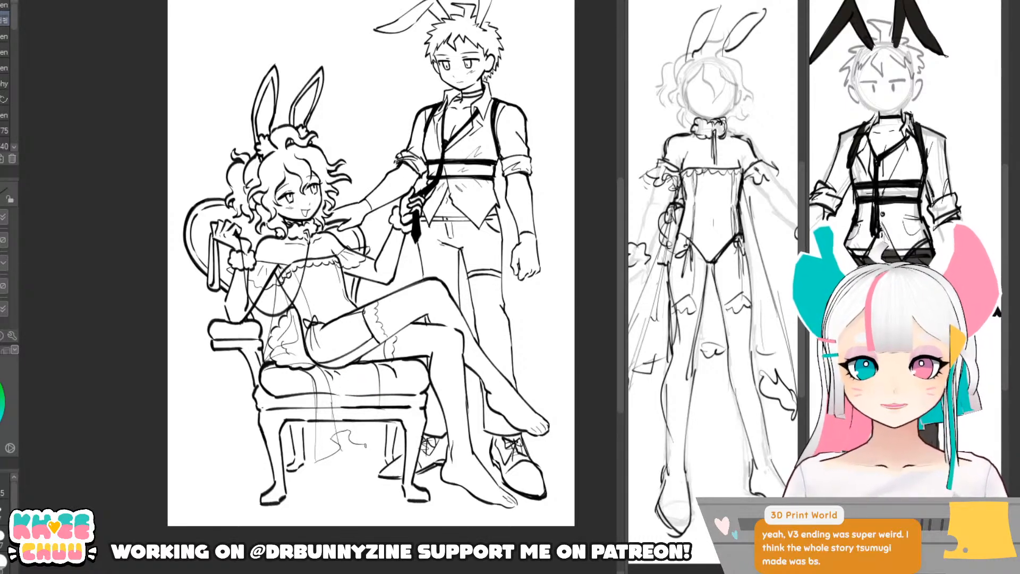
- Extend the sheer fabric's rippled hem toward the chair's front leg nearest the feet and touch up its opposite lower corner
{"action": "mouse_move", "coordinate": [354, 367]}
{"action": "left_mouse_down"}
{"action": "mouse_move", "coordinate": [362, 407]}
{"action": "mouse_move", "coordinate": [346, 405]}
{"action": "mouse_move", "coordinate": [381, 421]}
{"action": "mouse_move", "coordinate": [399, 414]}
{"action": "mouse_move", "coordinate": [364, 446]}
{"action": "left_mouse_up"}
{"action": "key", "text": "ctrl+z"}
{"action": "key", "text": "ctrl+z"}
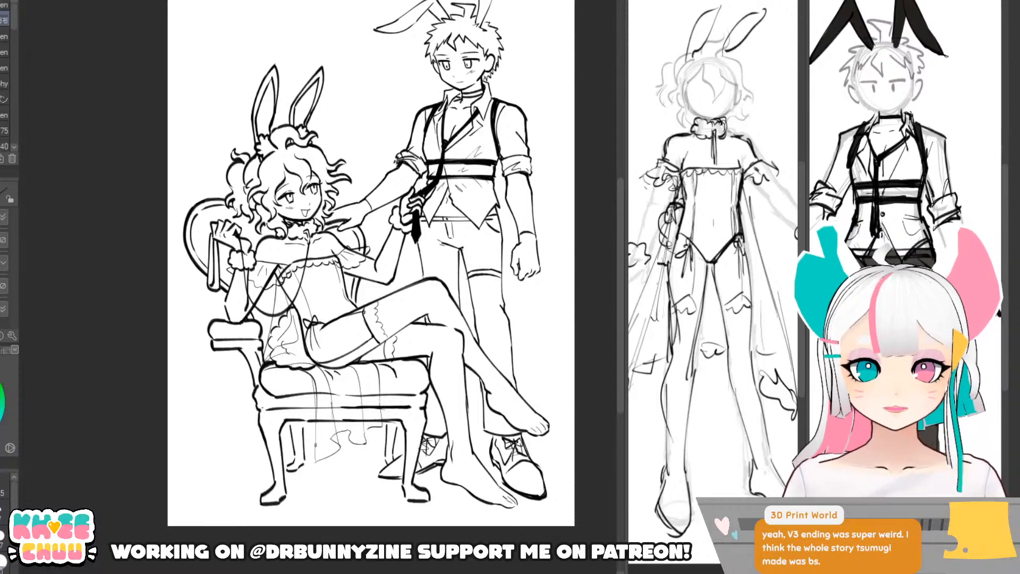
{"action": "left_click_drag", "start_coordinate": [316, 444], "coordinate": [314, 465]}
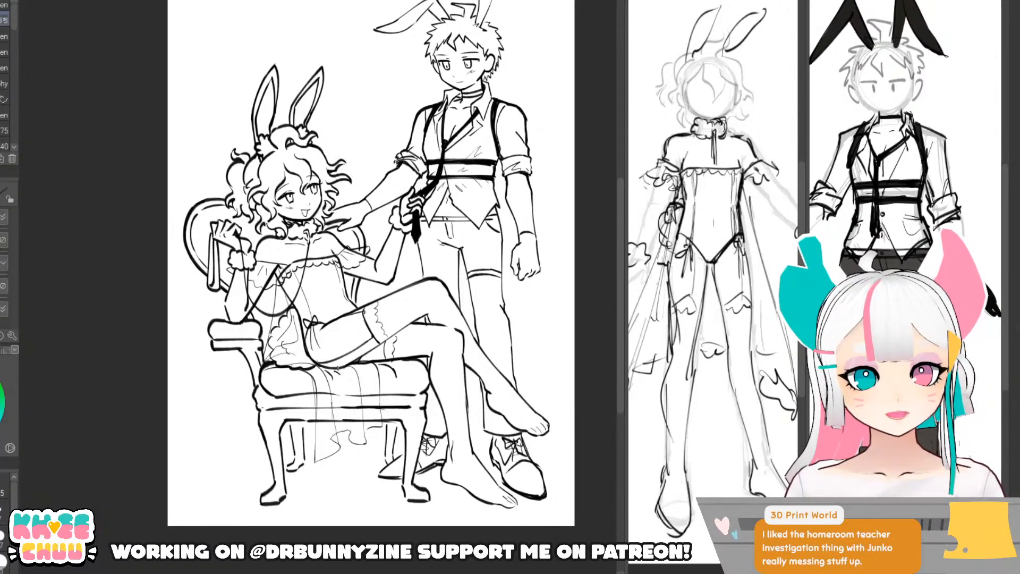
- Rework the inner vertical folds of the hanging sheer fabric so they meet the ripples of the hem
{"action": "left_click_drag", "start_coordinate": [344, 370], "coordinate": [370, 447]}
{"action": "key", "text": "ctrl+z"}
{"action": "key", "text": "ctrl+z"}
{"action": "key", "text": "ctrl+y"}
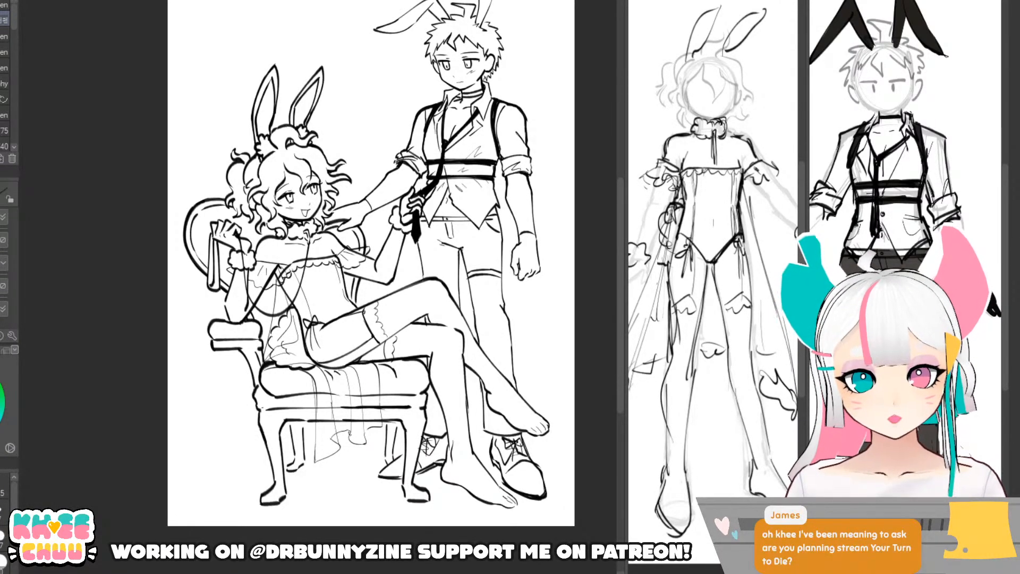
{"action": "left_click_drag", "start_coordinate": [349, 431], "coordinate": [370, 452]}
{"action": "key", "text": "ctrl+z"}
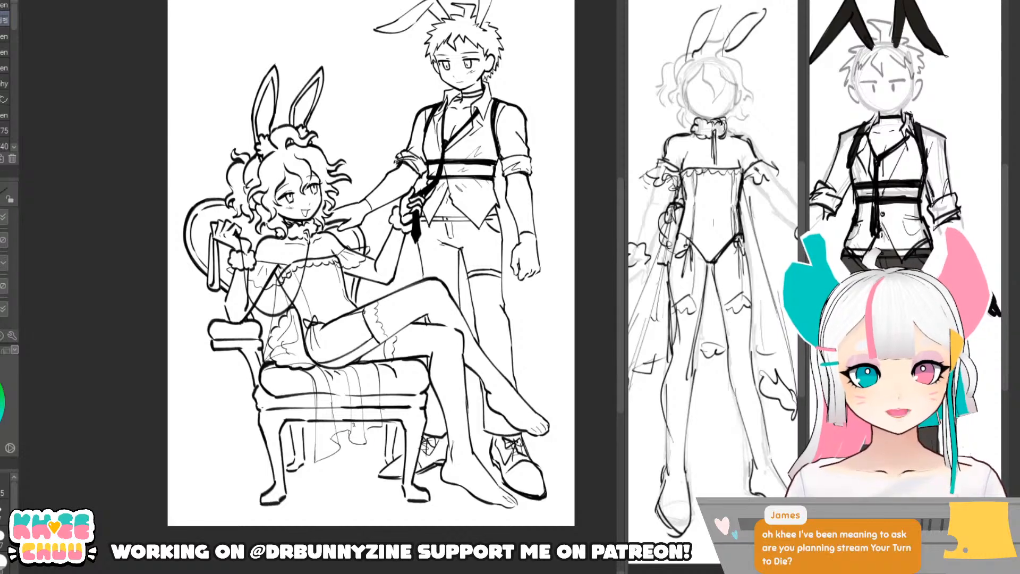
{"action": "left_click_drag", "start_coordinate": [349, 404], "coordinate": [348, 438]}
{"action": "key", "text": "ctrl+z"}
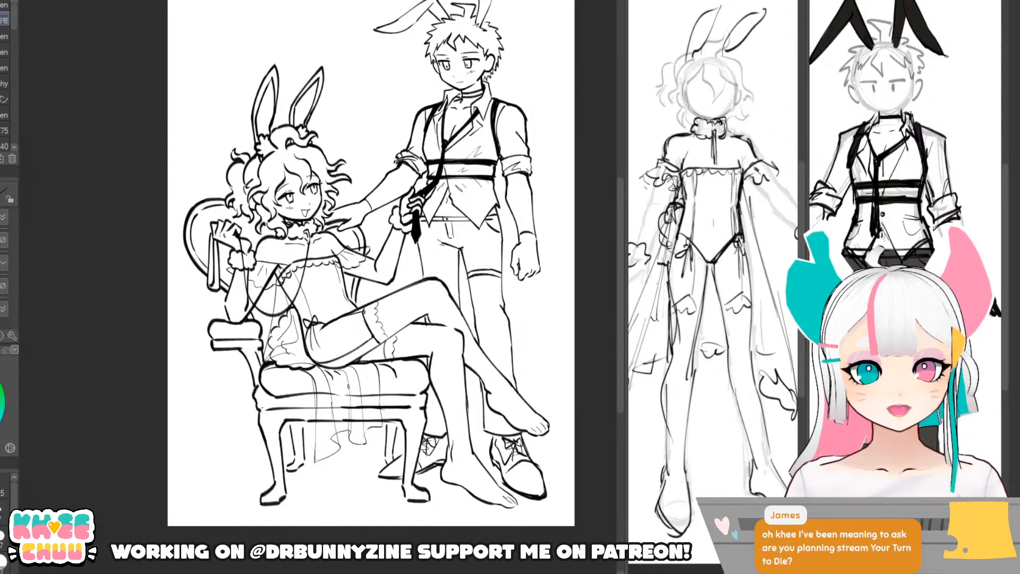
- Ink fold lines on the sheer fabric draped over the chair seat and draw its ruffled hem between the chair legs
{"action": "left_click_drag", "start_coordinate": [361, 364], "coordinate": [372, 392]}
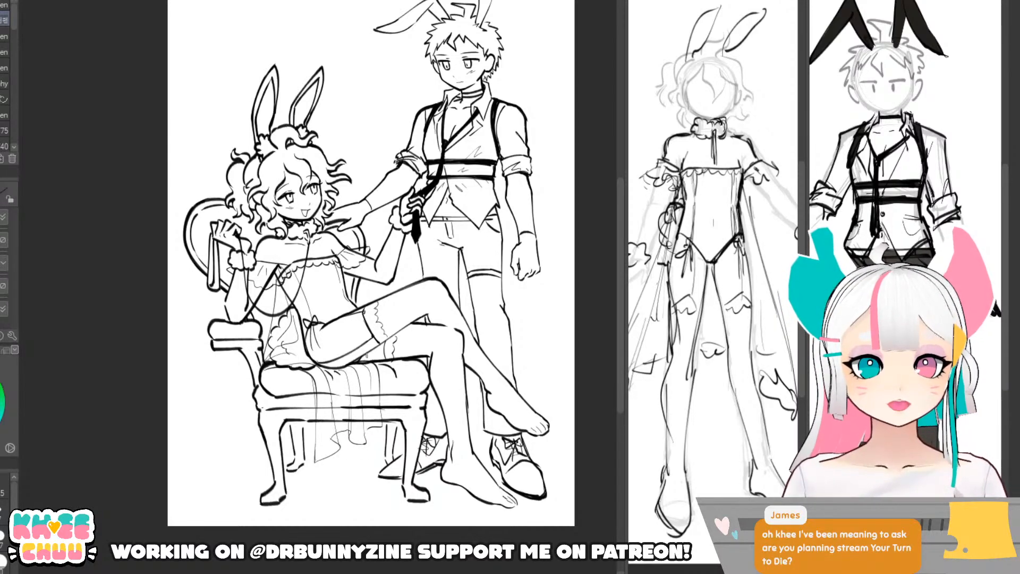
{"action": "left_click_drag", "start_coordinate": [282, 283], "coordinate": [264, 349]}
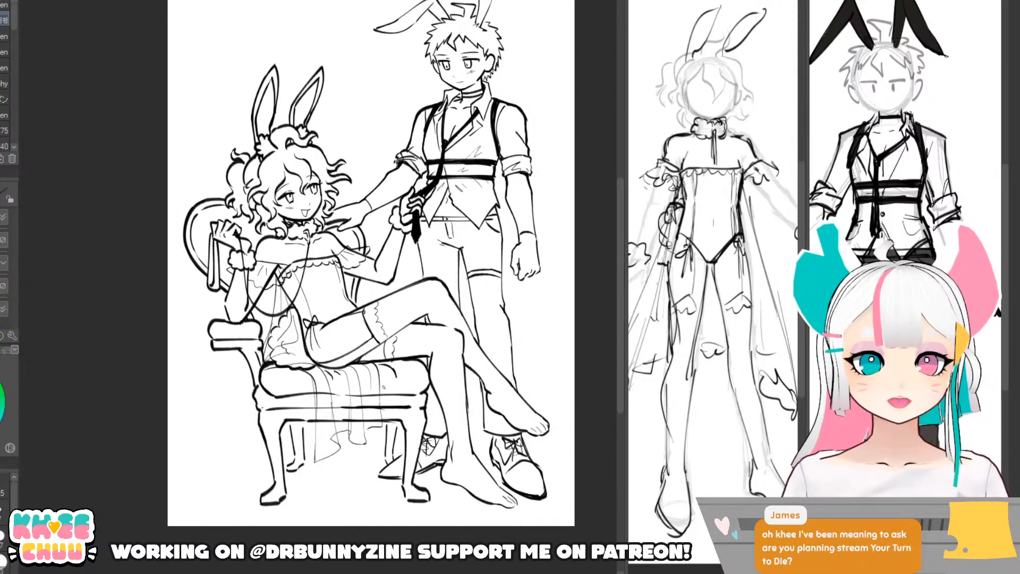
{"action": "left_click_drag", "start_coordinate": [724, 453], "coordinate": [776, 447]}
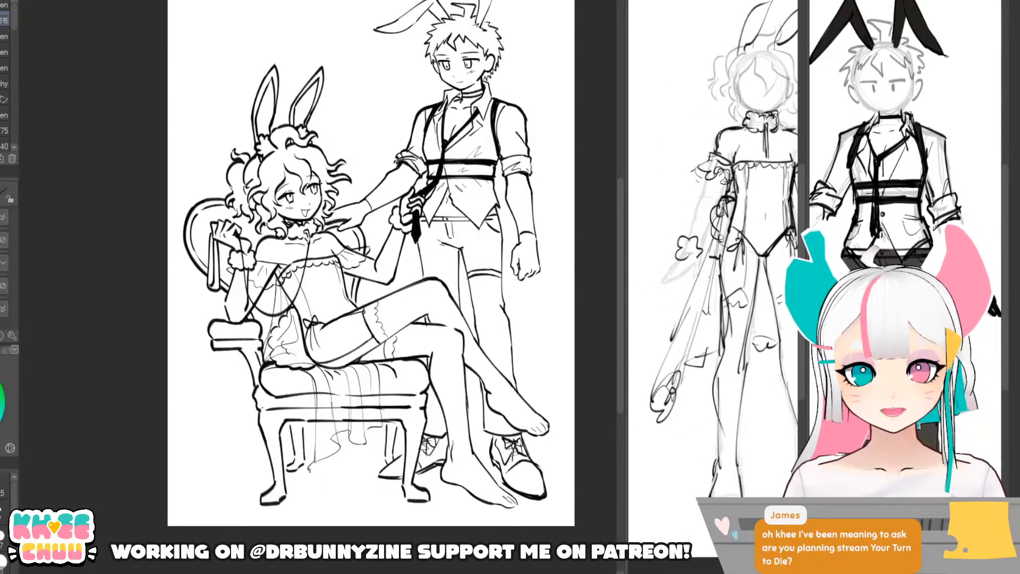
{"action": "mouse_move", "coordinate": [309, 471]}
{"action": "left_mouse_down"}
{"action": "mouse_move", "coordinate": [347, 445]}
{"action": "mouse_move", "coordinate": [358, 449]}
{"action": "mouse_move", "coordinate": [350, 442]}
{"action": "mouse_move", "coordinate": [363, 453]}
{"action": "mouse_move", "coordinate": [349, 440]}
{"action": "mouse_move", "coordinate": [377, 428]}
{"action": "left_mouse_up"}
{"action": "key", "text": "ctrl+z"}
{"action": "key", "text": "ctrl+z"}
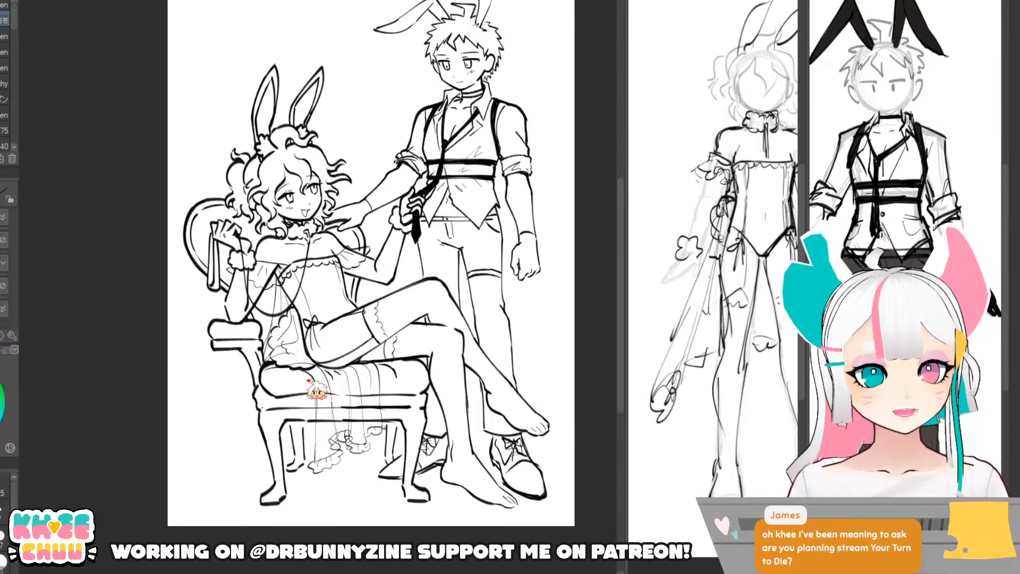
- Draw fine vertical folds down the hanging fabric from the chair cushion toward its ruffled hem
{"action": "mouse_move", "coordinate": [314, 389]}
{"action": "left_mouse_down"}
{"action": "mouse_move", "coordinate": [314, 460]}
{"action": "mouse_move", "coordinate": [316, 421]}
{"action": "mouse_move", "coordinate": [314, 458]}
{"action": "mouse_move", "coordinate": [333, 452]}
{"action": "left_mouse_up"}
{"action": "key", "text": "ctrl+z"}
{"action": "key", "text": "ctrl+z"}
{"action": "left_click_drag", "start_coordinate": [332, 367], "coordinate": [341, 414]}
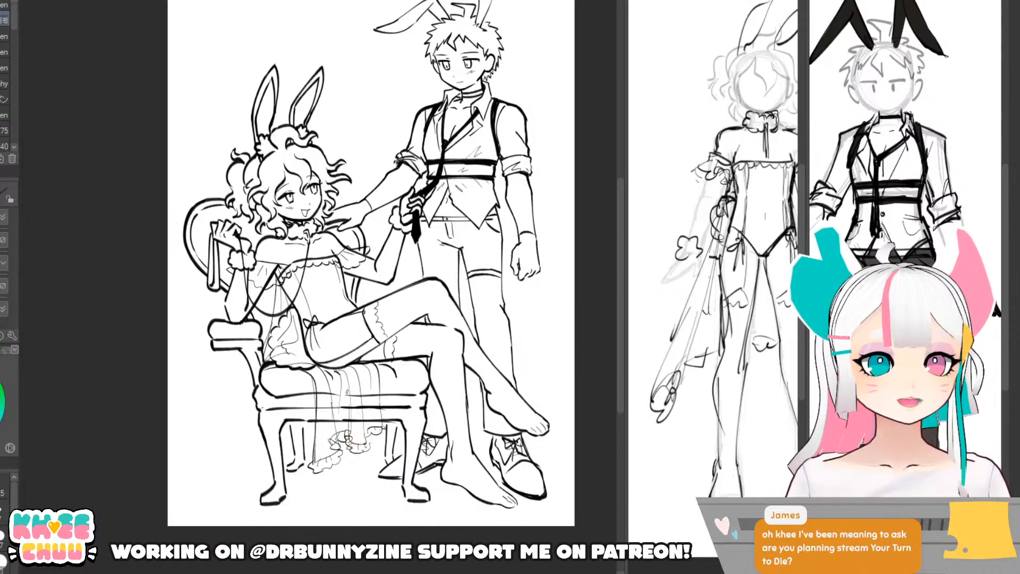
{"action": "key", "text": "ctrl+z"}
{"action": "left_click_drag", "start_coordinate": [366, 364], "coordinate": [364, 386]}
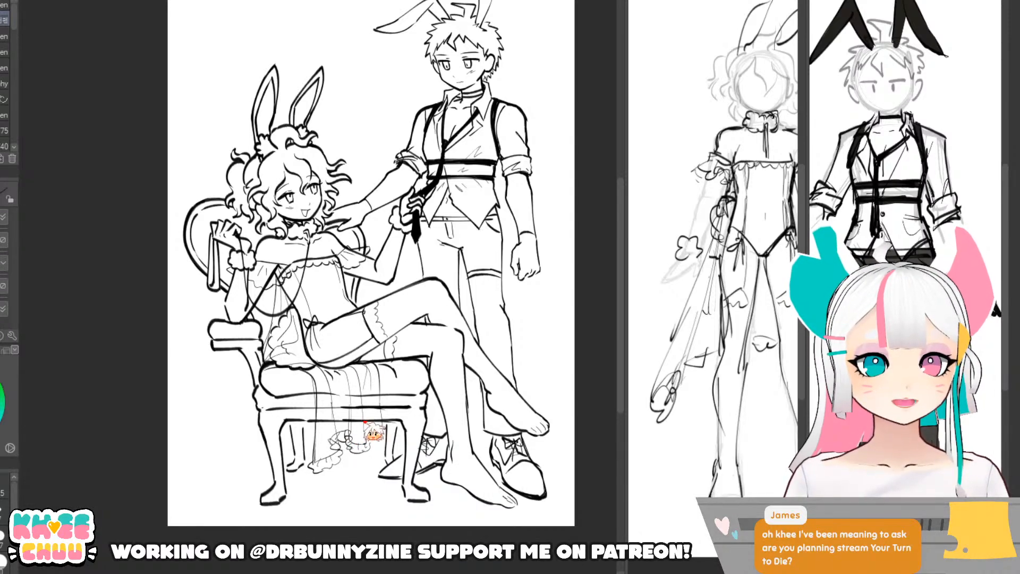
{"action": "key", "text": "ctrl+z"}
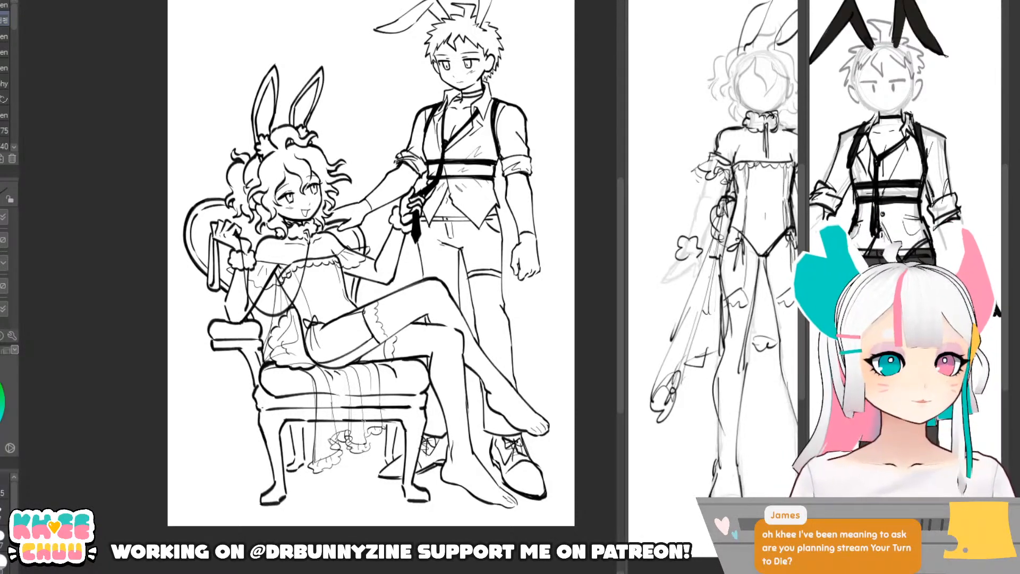
- Scale the line art of both characters and the chair down slightly within the page
{"action": "scroll", "coordinate": [363, 423], "scroll_direction": "down", "scroll_amount": 4}
{"action": "scroll", "coordinate": [363, 422], "scroll_direction": "up", "scroll_amount": 2}
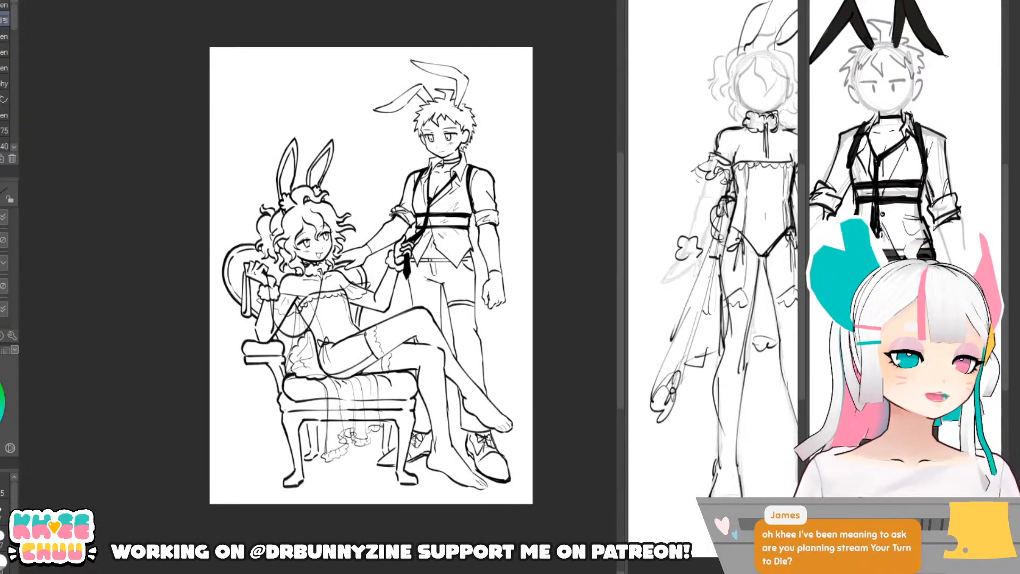
{"action": "key", "text": "ctrl+t"}
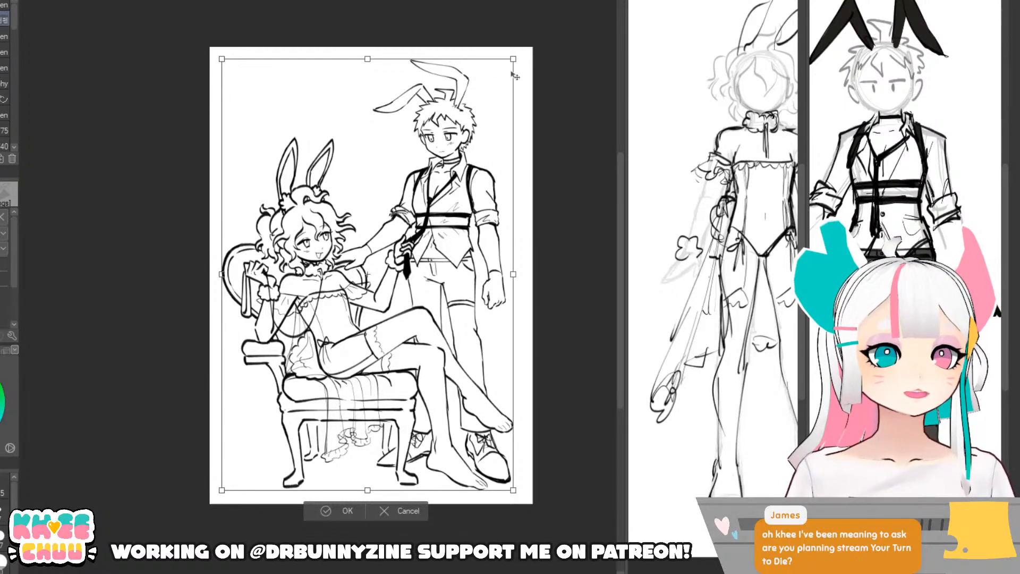
{"action": "left_click_drag", "start_coordinate": [514, 59], "coordinate": [510, 84]}
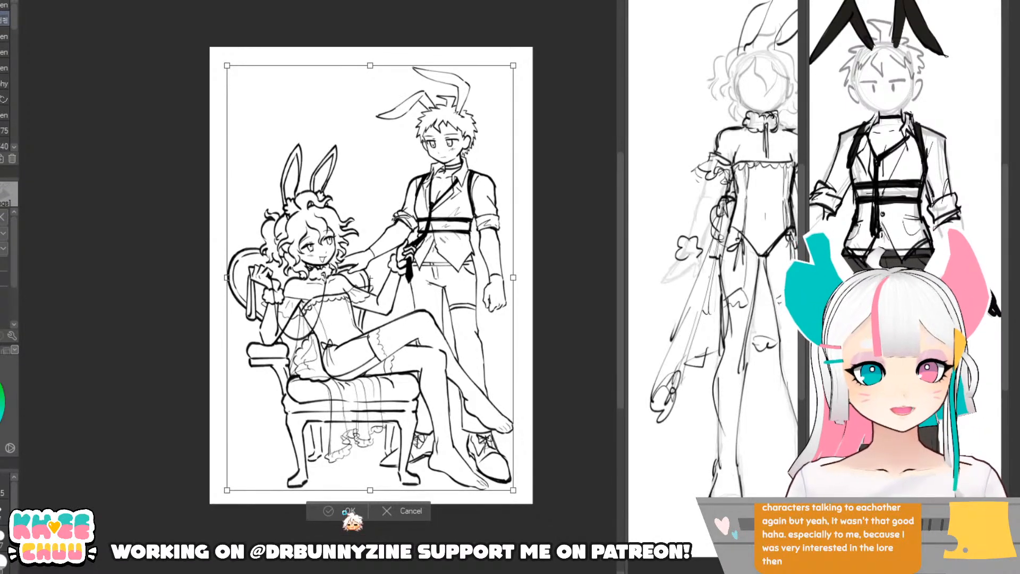
{"action": "left_click", "coordinate": [347, 512]}
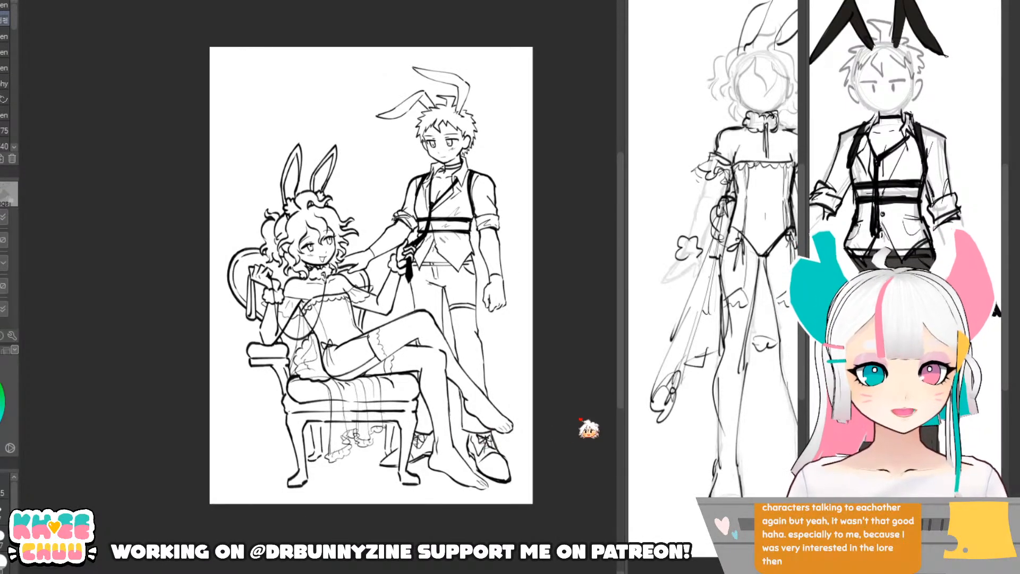
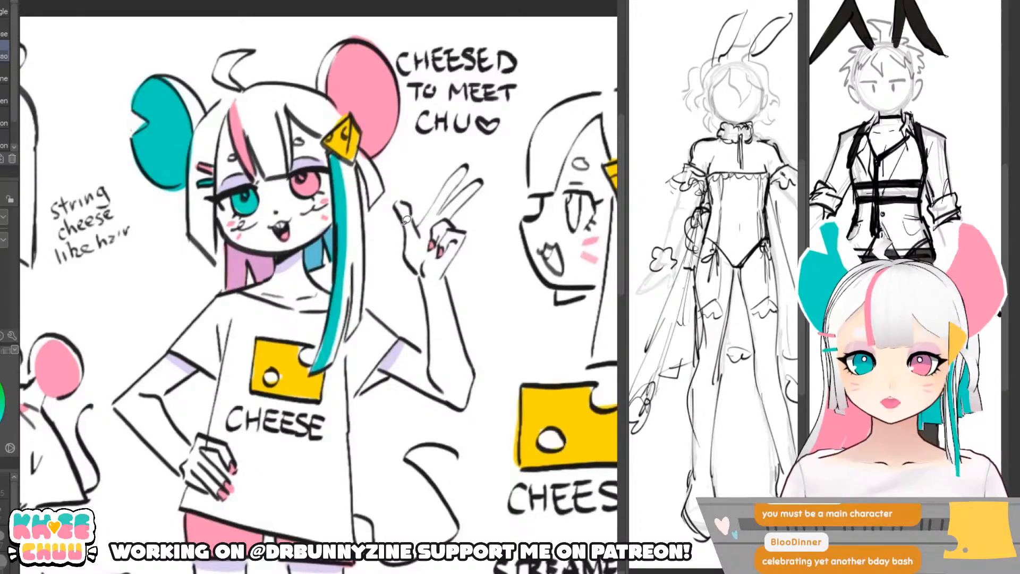
- Return to the bunny illustration and reinforce the outlines of the standing character's trouser legs with the pen
{"action": "key", "text": "ctrl+minus"}
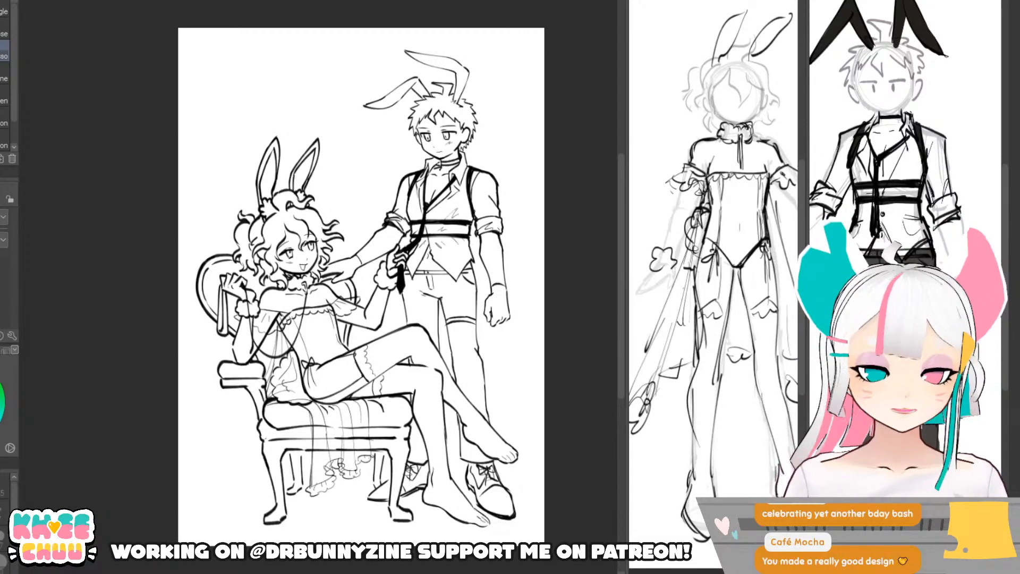
{"action": "scroll", "coordinate": [457, 194], "scroll_direction": "up", "scroll_amount": 2}
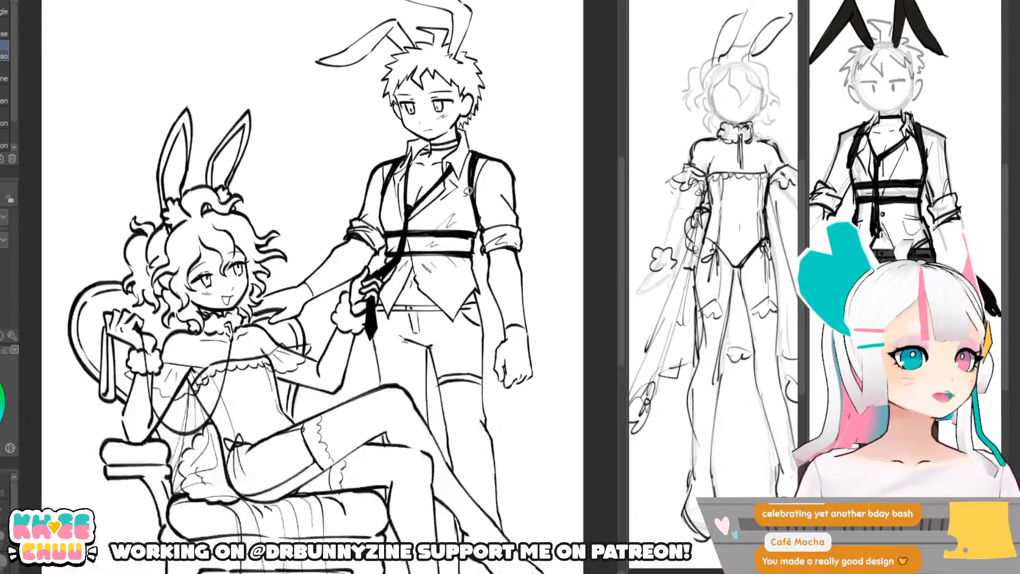
{"action": "scroll", "coordinate": [468, 193], "scroll_direction": "up", "scroll_amount": 1}
{"action": "scroll", "coordinate": [463, 237], "scroll_direction": "up", "scroll_amount": 1}
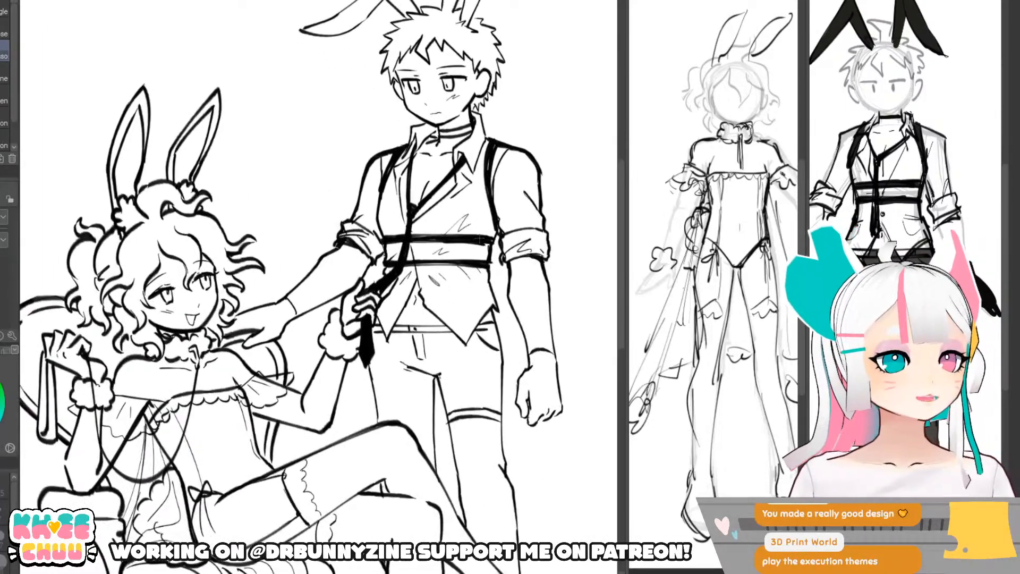
{"action": "key", "text": "p"}
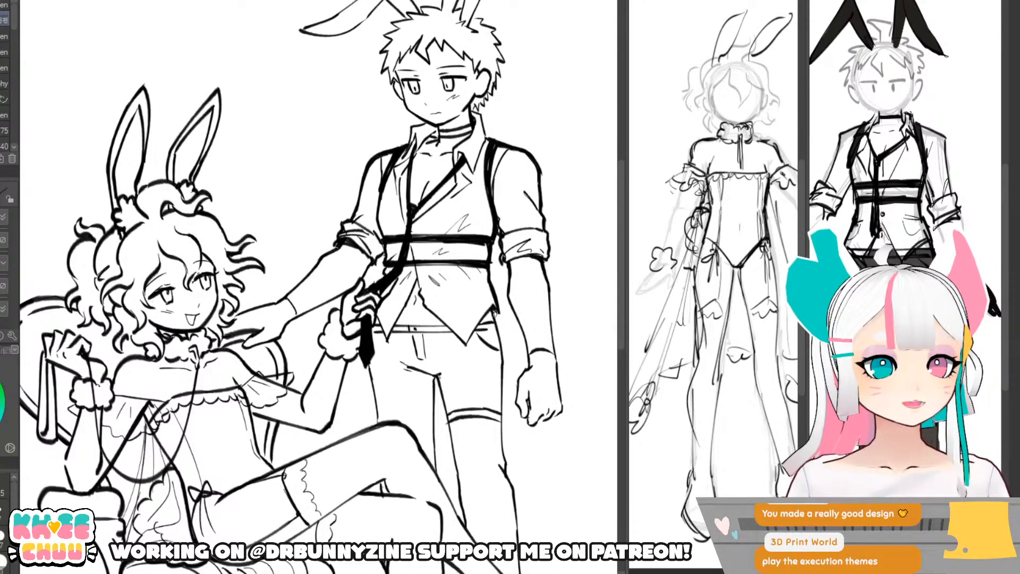
{"action": "left_click_drag", "start_coordinate": [499, 330], "coordinate": [505, 461]}
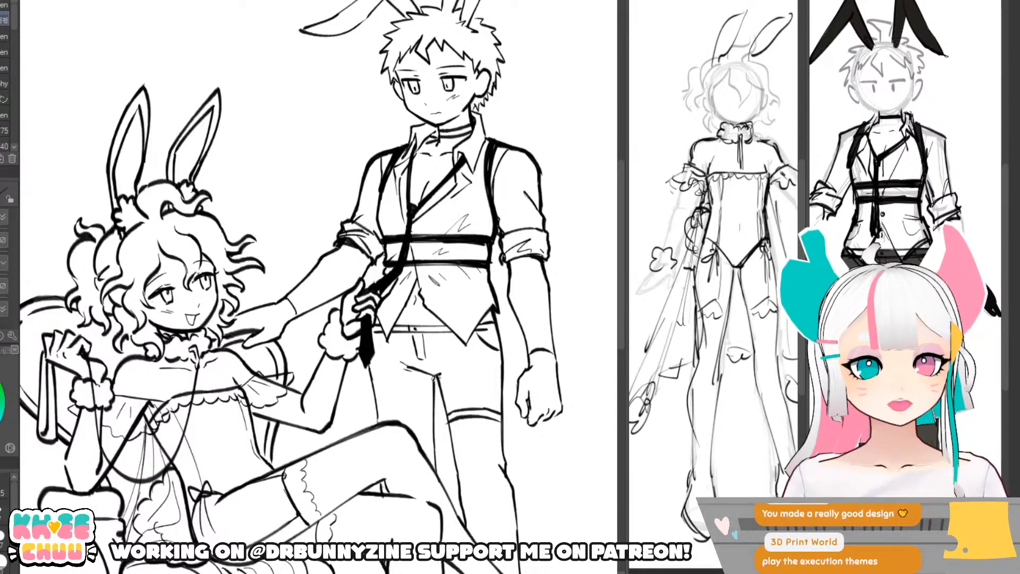
{"action": "left_click_drag", "start_coordinate": [369, 365], "coordinate": [379, 422]}
{"action": "key", "text": "ctrl+z"}
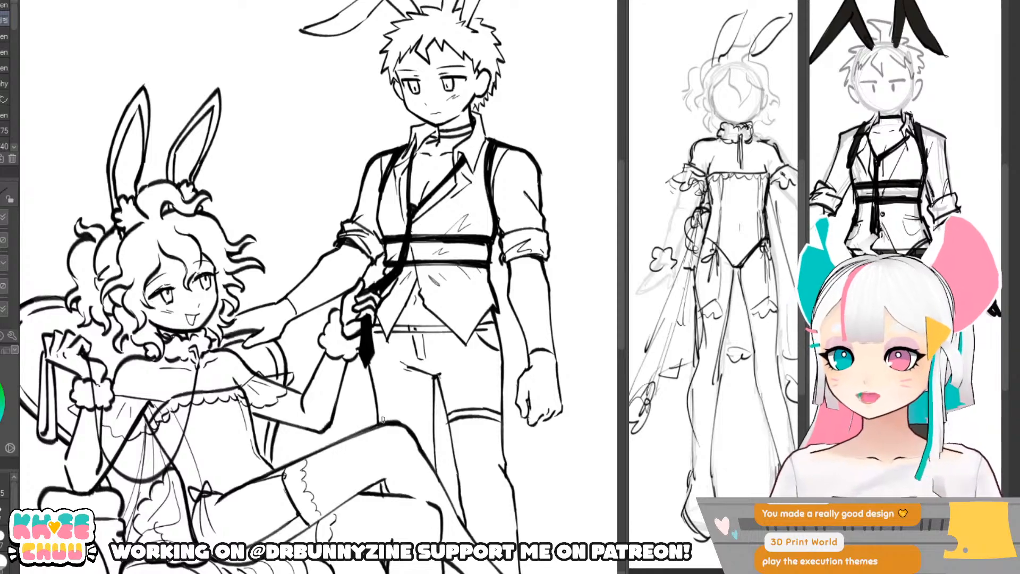
- Lasso the small ruffle detail beside the seated character's waist and adjust it with a transform
{"action": "key", "text": "ctrl+minus"}
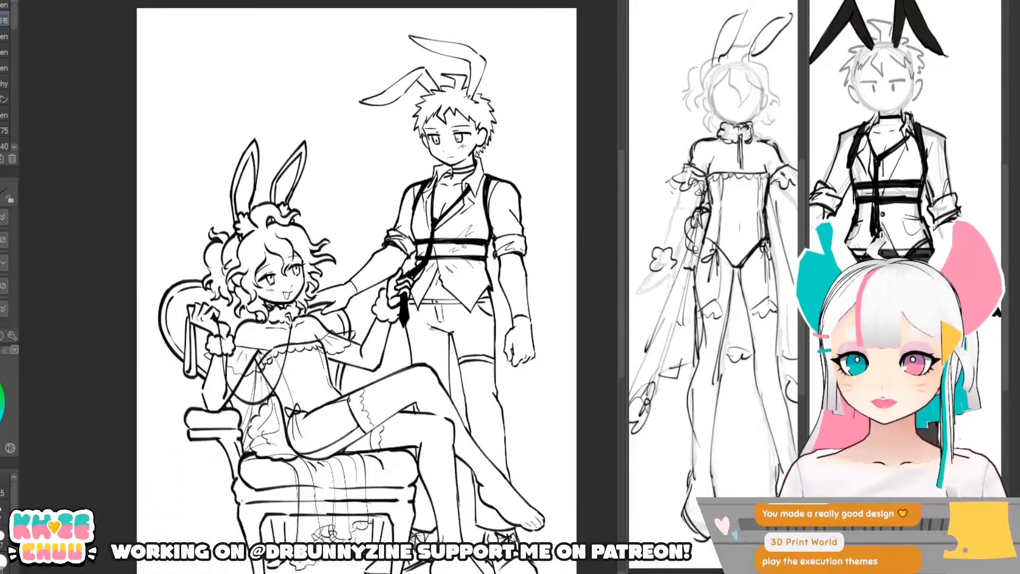
{"action": "key", "text": "ctrl+plus"}
{"action": "key", "text": "ctrl+minus"}
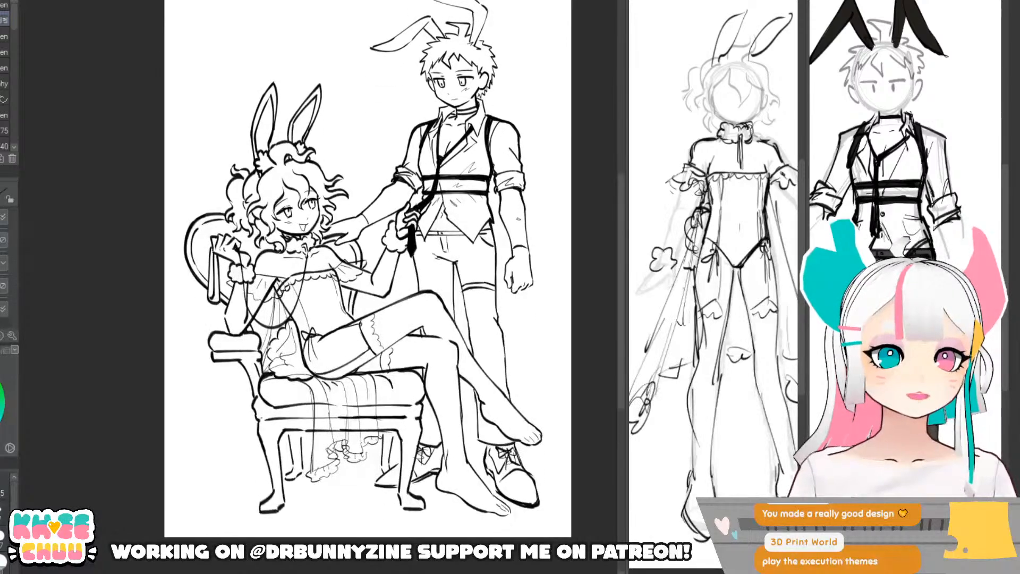
{"action": "key", "text": "ctrl+plus"}
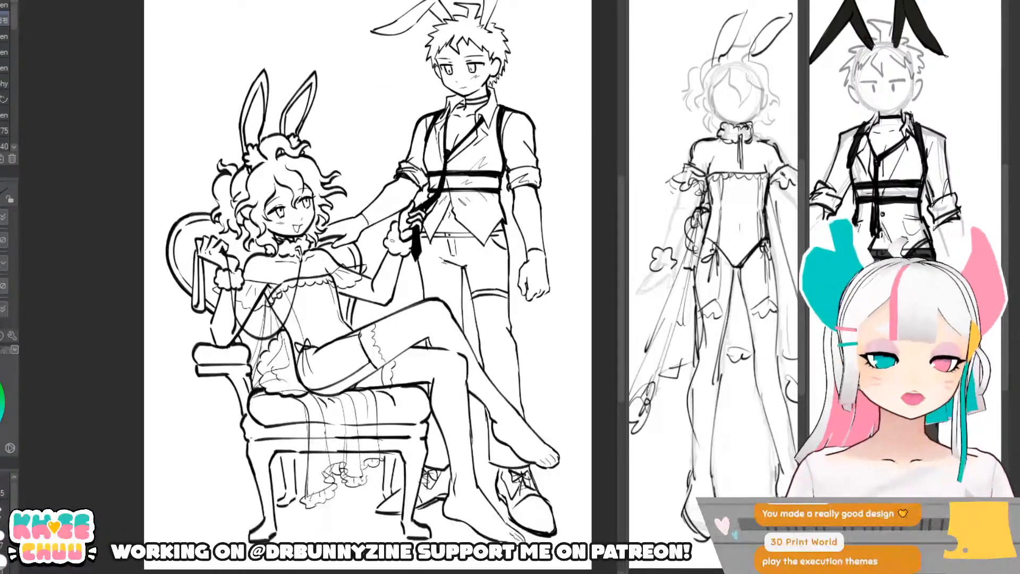
{"action": "key", "text": "ctrl+minus"}
{"action": "left_click_drag", "start_coordinate": [396, 213], "coordinate": [393, 234]}
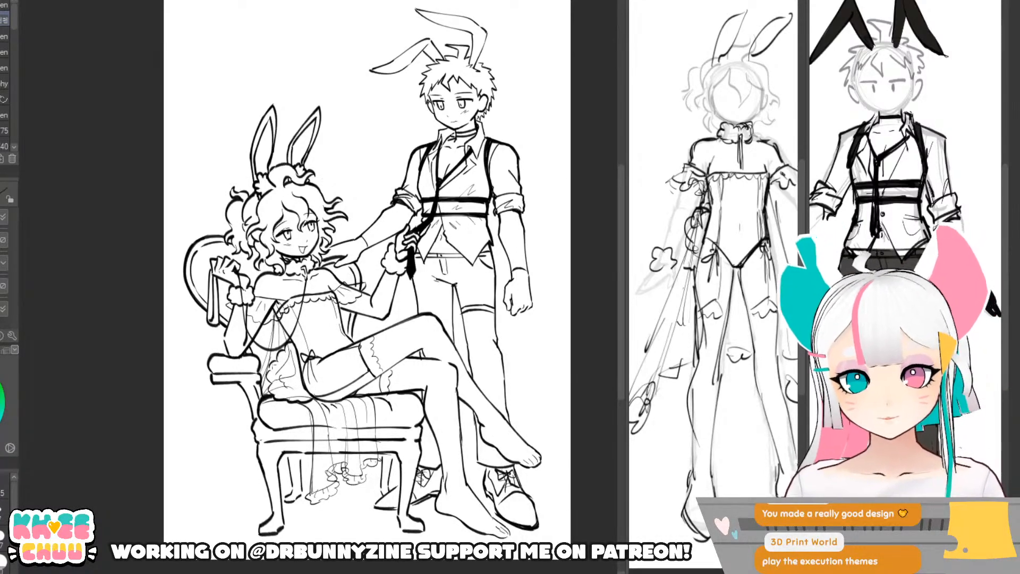
{"action": "key", "text": "m"}
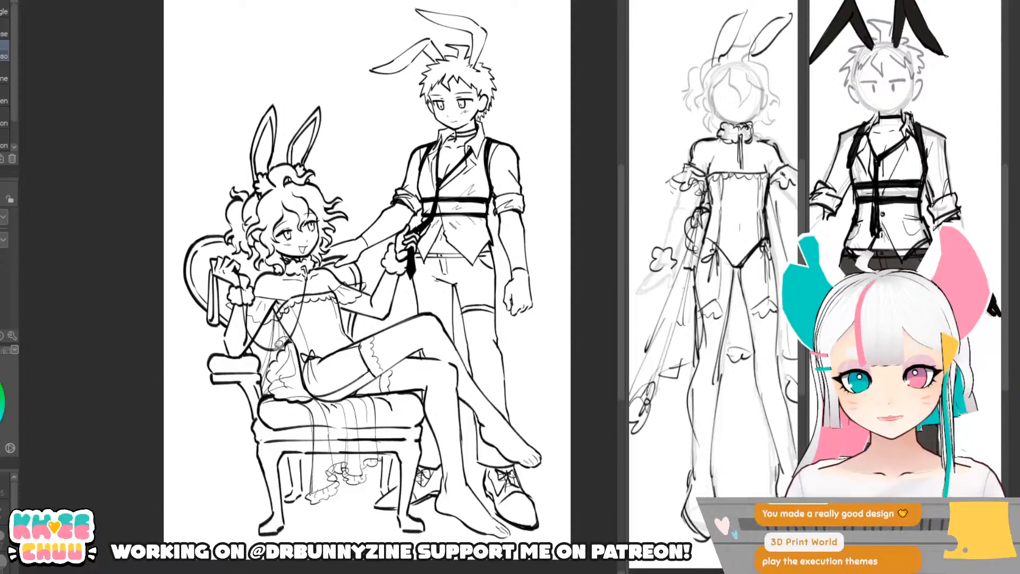
{"action": "mouse_move", "coordinate": [279, 345]}
{"action": "left_mouse_down"}
{"action": "mouse_move", "coordinate": [282, 362]}
{"action": "mouse_move", "coordinate": [298, 344]}
{"action": "left_mouse_up"}
{"action": "key", "text": "ctrl+t"}
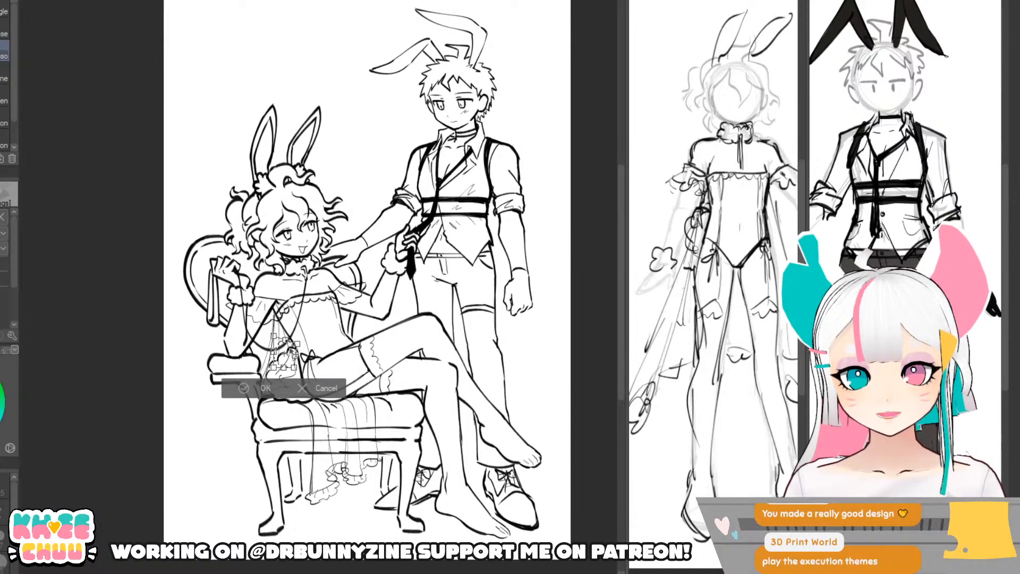
{"action": "key", "text": "Return"}
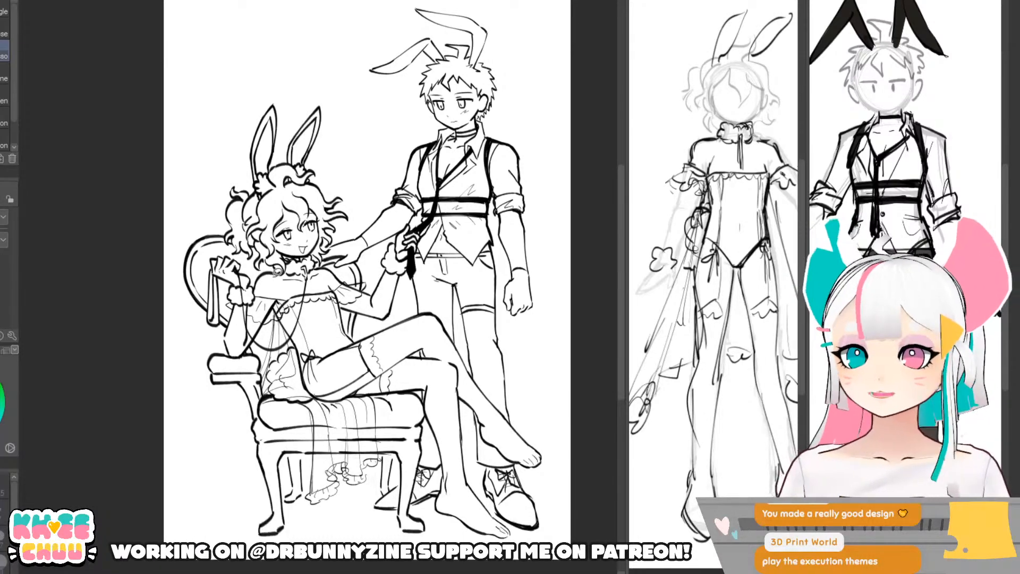
- Ink thicker outlines over the standing character's bunny ears with the pen
{"action": "left_click_drag", "start_coordinate": [396, 229], "coordinate": [398, 235]}
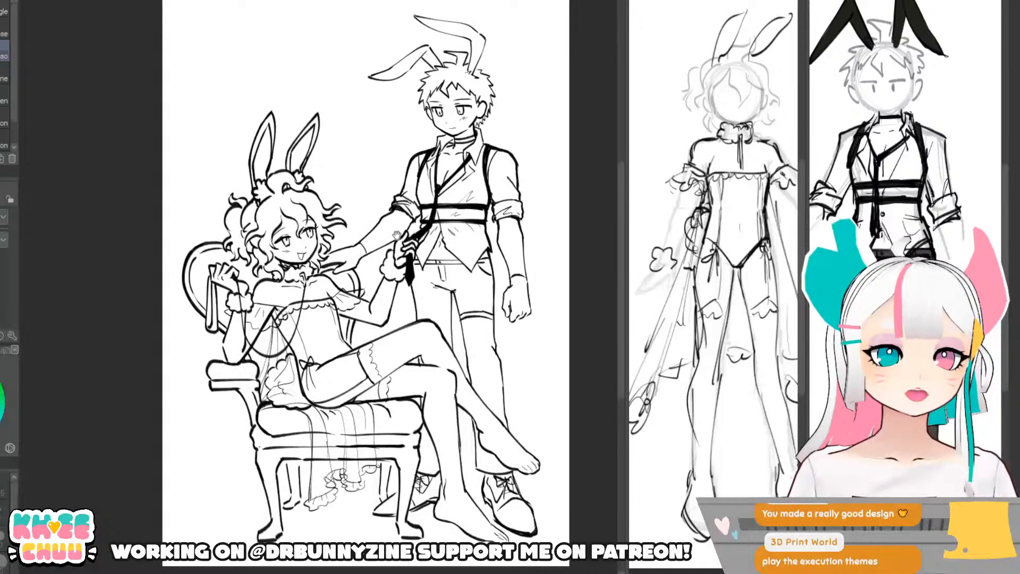
{"action": "scroll", "coordinate": [360, 238], "scroll_direction": "down", "scroll_amount": 1}
{"action": "scroll", "coordinate": [367, 233], "scroll_direction": "up", "scroll_amount": 1}
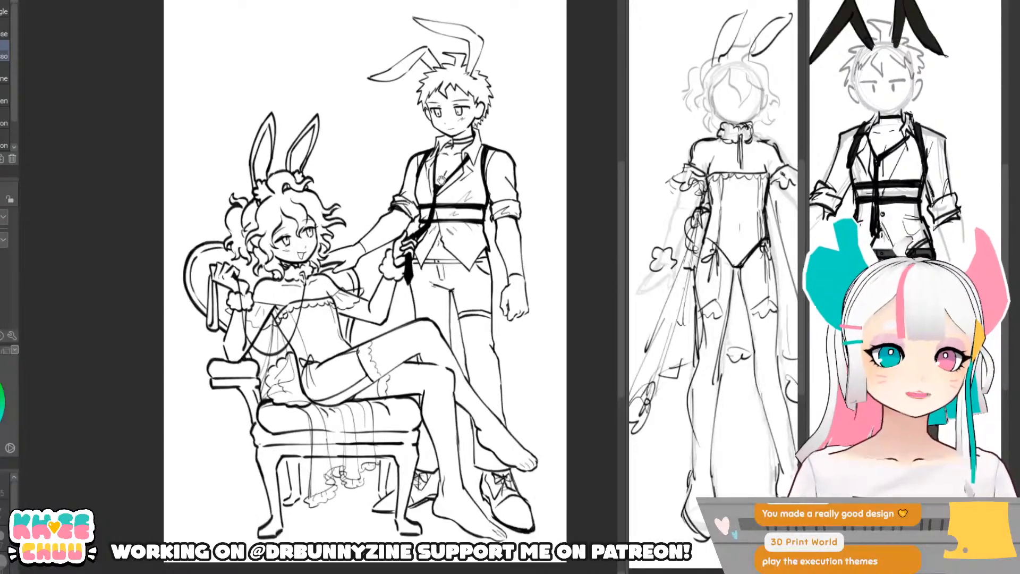
{"action": "left_click_drag", "start_coordinate": [442, 179], "coordinate": [435, 193]}
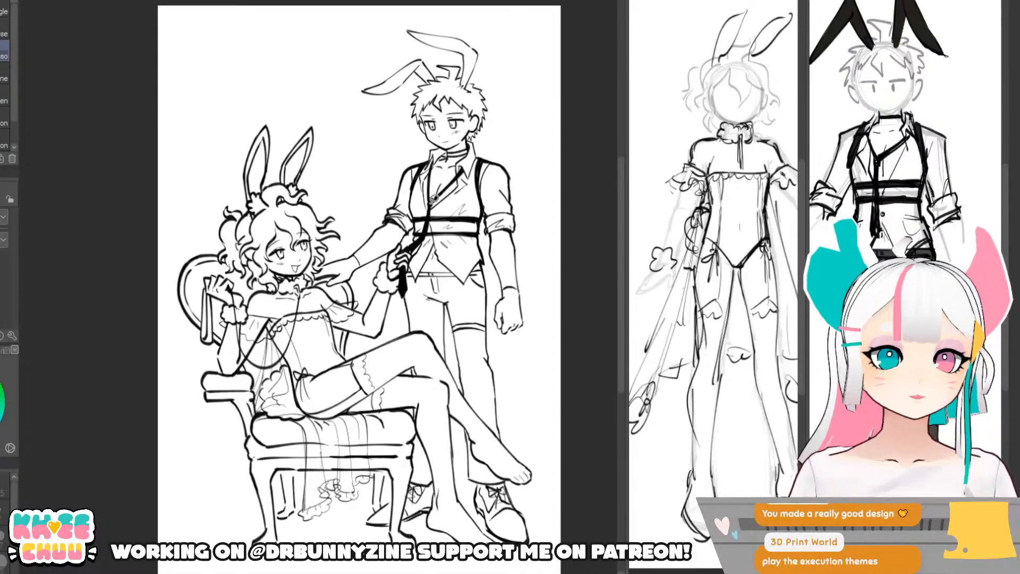
{"action": "scroll", "coordinate": [432, 198], "scroll_direction": "up", "scroll_amount": 2}
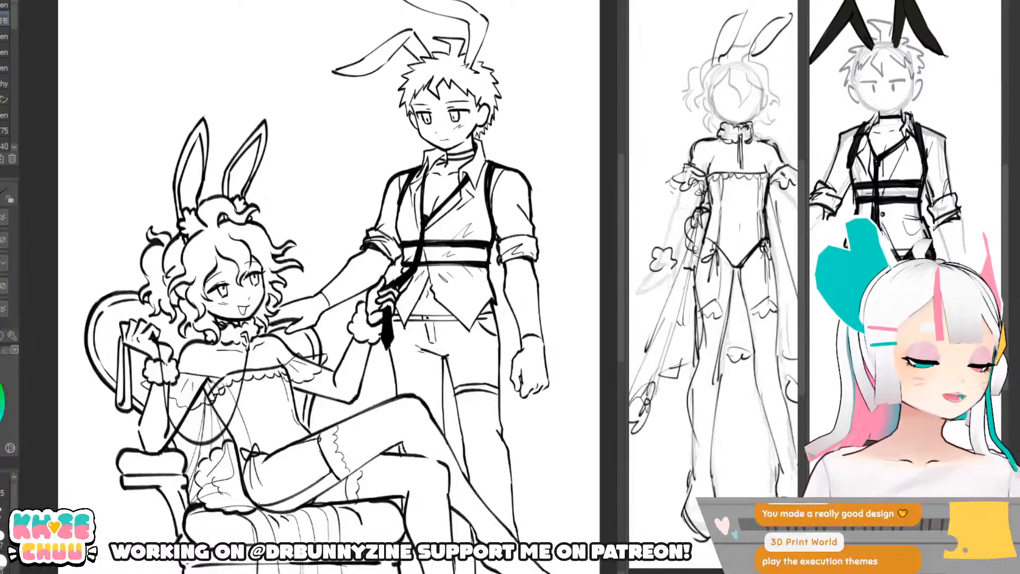
{"action": "left_click_drag", "start_coordinate": [566, 199], "coordinate": [575, 274]}
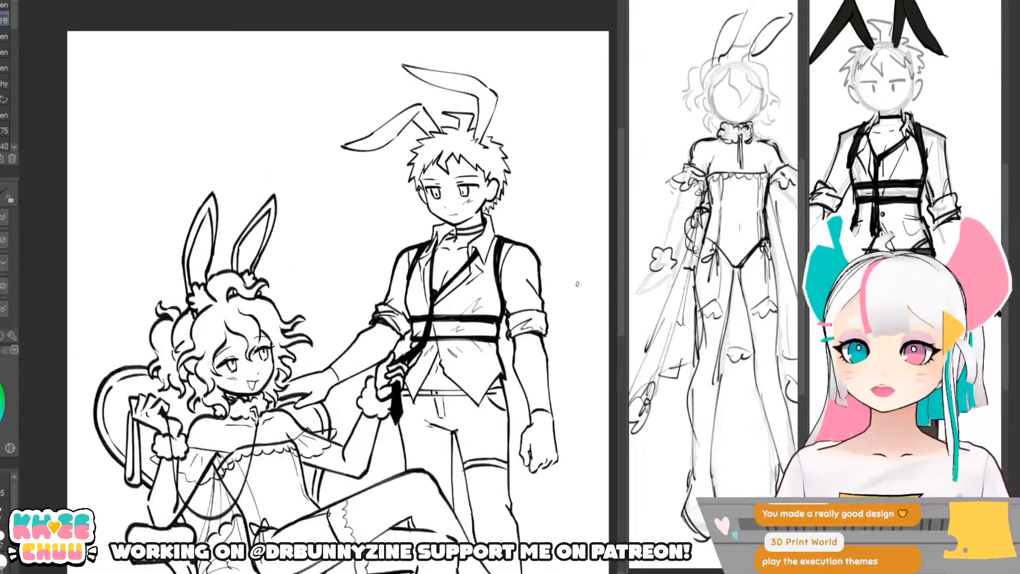
{"action": "key", "text": "p"}
{"action": "key", "text": "p"}
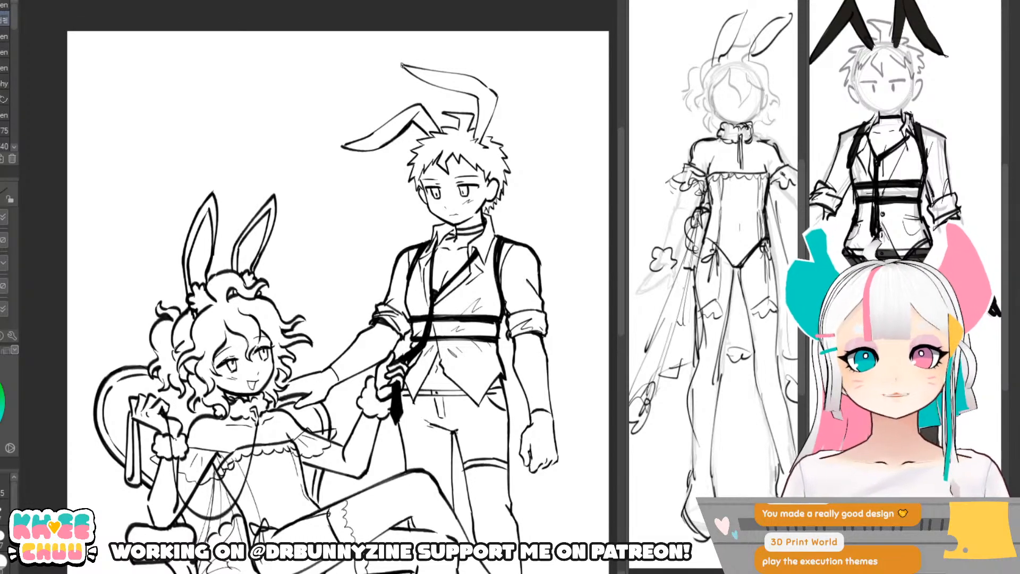
{"action": "mouse_move", "coordinate": [402, 65]}
{"action": "left_mouse_down"}
{"action": "mouse_move", "coordinate": [478, 98]}
{"action": "mouse_move", "coordinate": [477, 133]}
{"action": "mouse_move", "coordinate": [478, 103]}
{"action": "mouse_move", "coordinate": [475, 137]}
{"action": "left_mouse_up"}
{"action": "key", "text": "ctrl+z"}
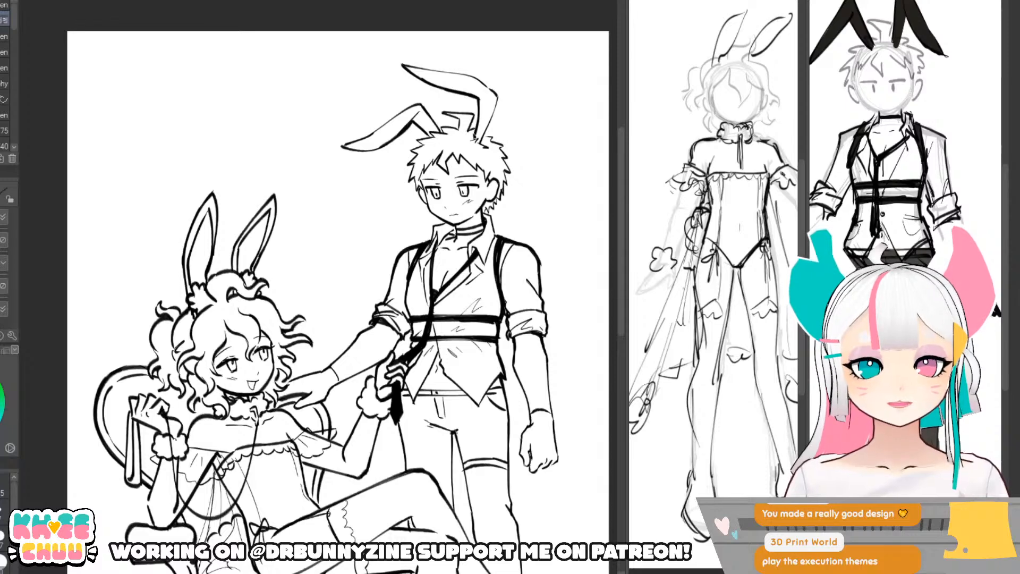
{"action": "mouse_move", "coordinate": [403, 65]}
{"action": "left_mouse_down"}
{"action": "mouse_move", "coordinate": [469, 75]}
{"action": "mouse_move", "coordinate": [497, 95]}
{"action": "mouse_move", "coordinate": [481, 142]}
{"action": "left_mouse_up"}
{"action": "key", "text": "ctrl+z"}
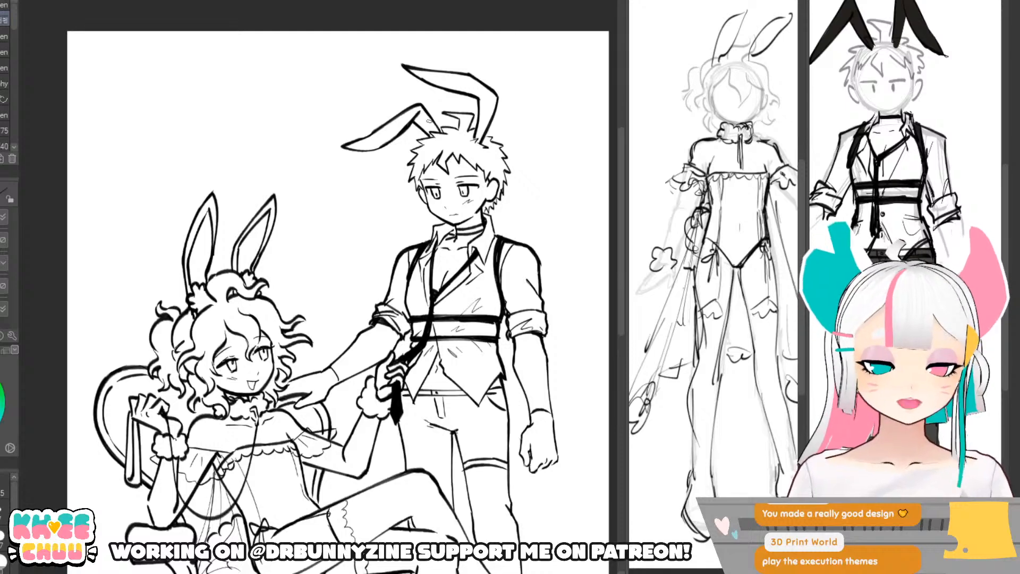
{"action": "key", "text": "ctrl+minus"}
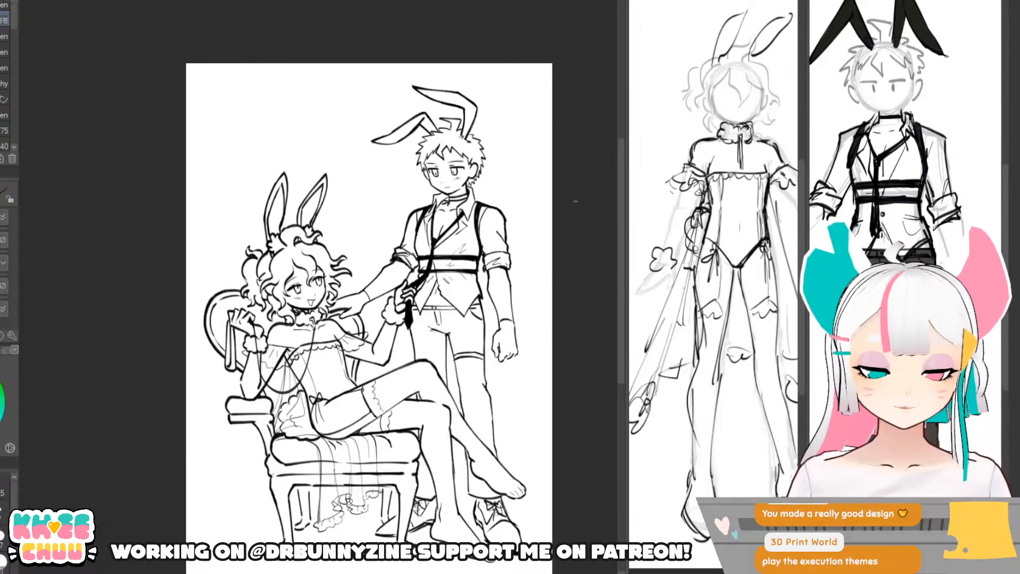
{"action": "left_click_drag", "start_coordinate": [552, 475], "coordinate": [533, 468]}
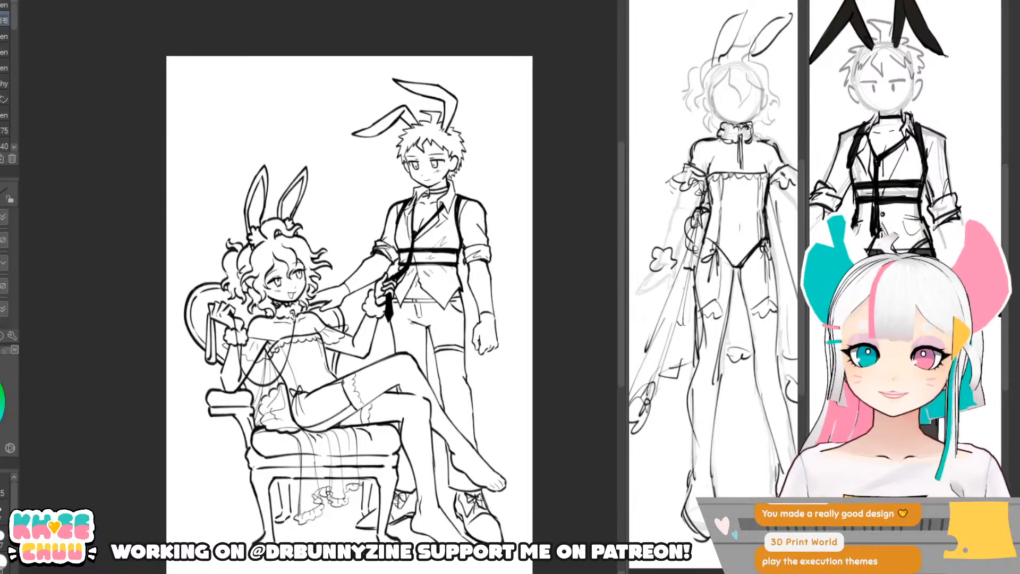
- Examine the line art of both characters up close and as a whole page
{"action": "scroll", "coordinate": [185, 277], "scroll_direction": "up", "scroll_amount": 2}
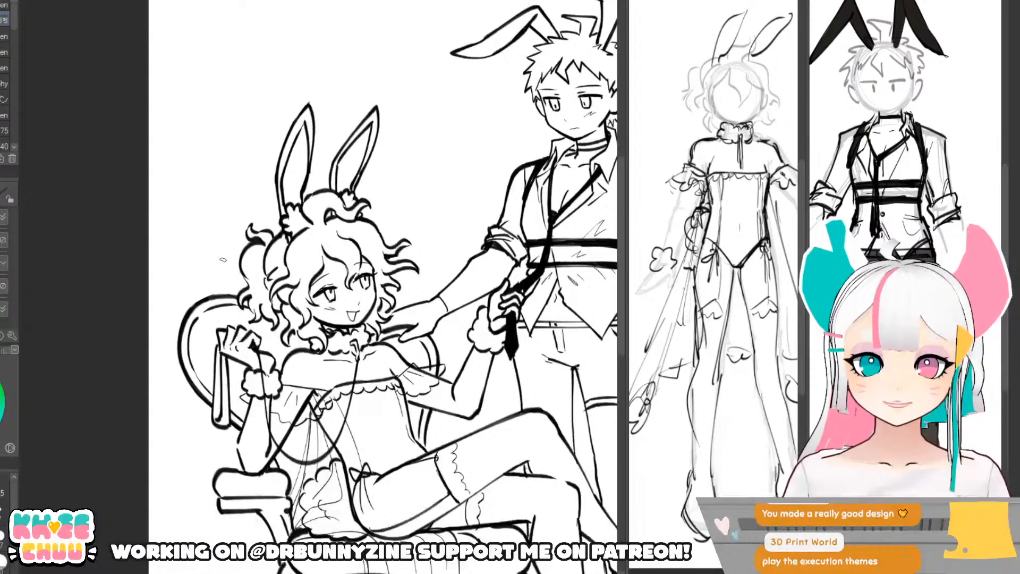
{"action": "key", "text": "e"}
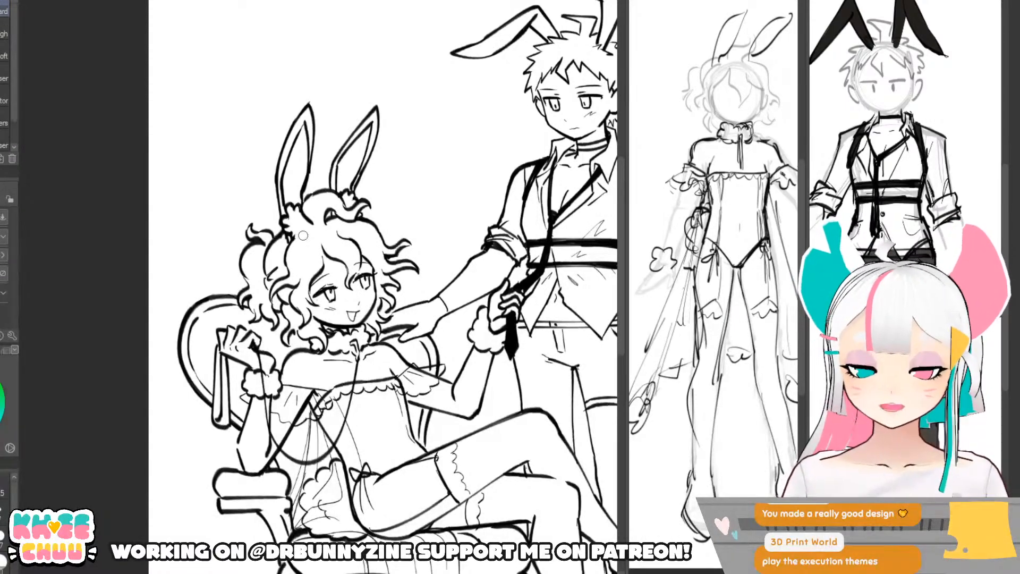
{"action": "key", "text": "p"}
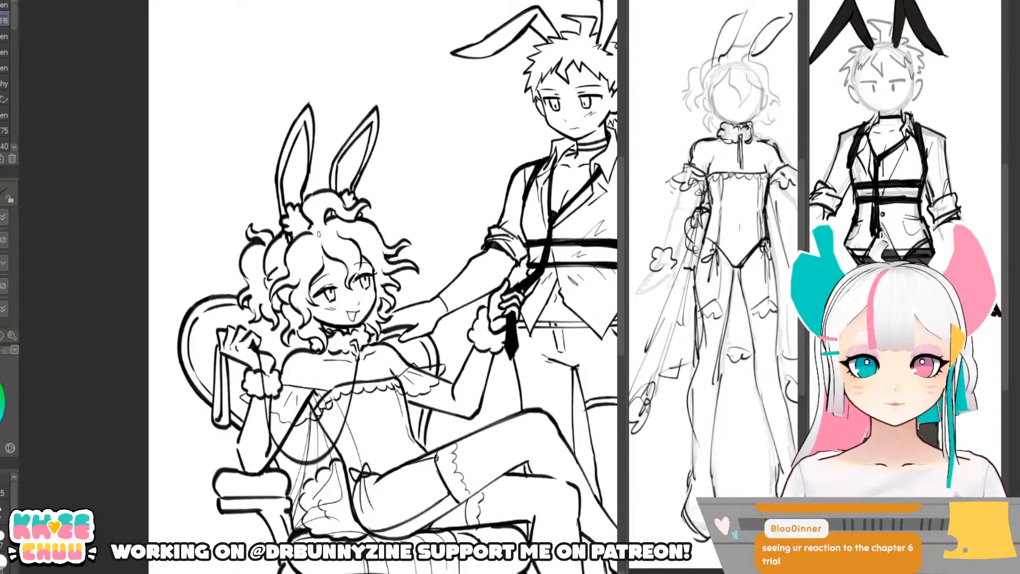
{"action": "key", "text": "ctrl+0"}
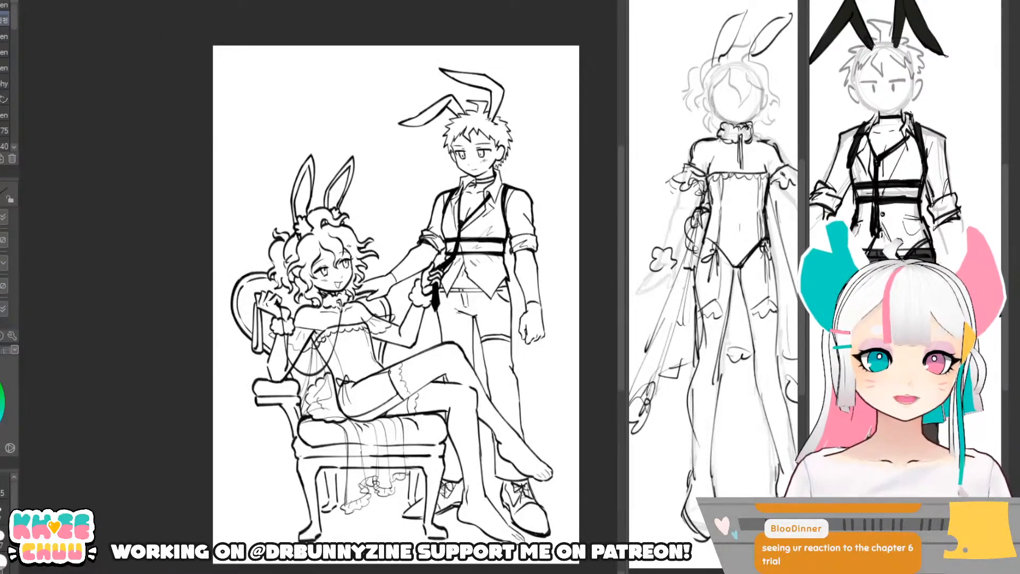
{"action": "key", "text": "ctrl+minus"}
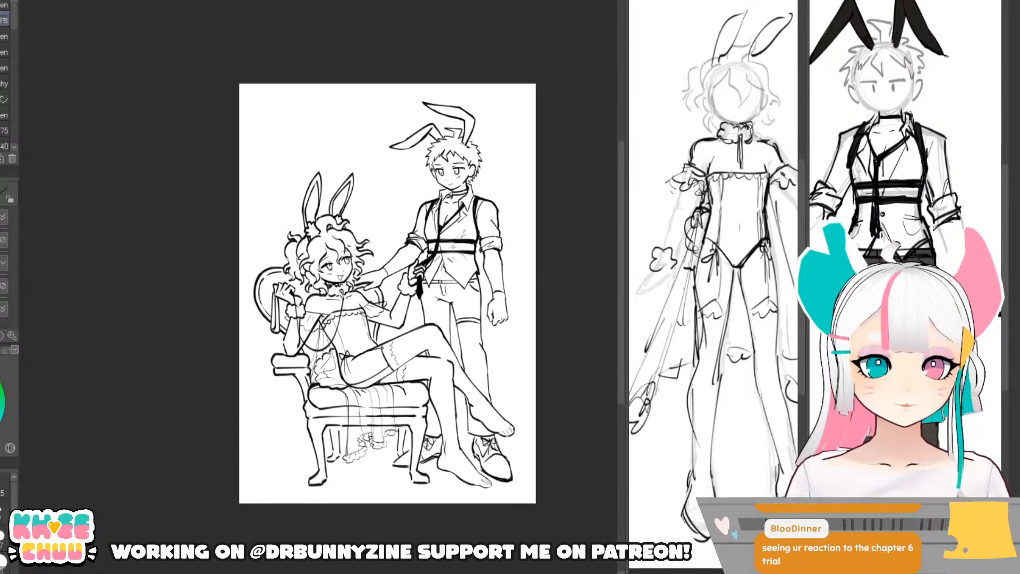
{"action": "key", "text": "ctrl+plus"}
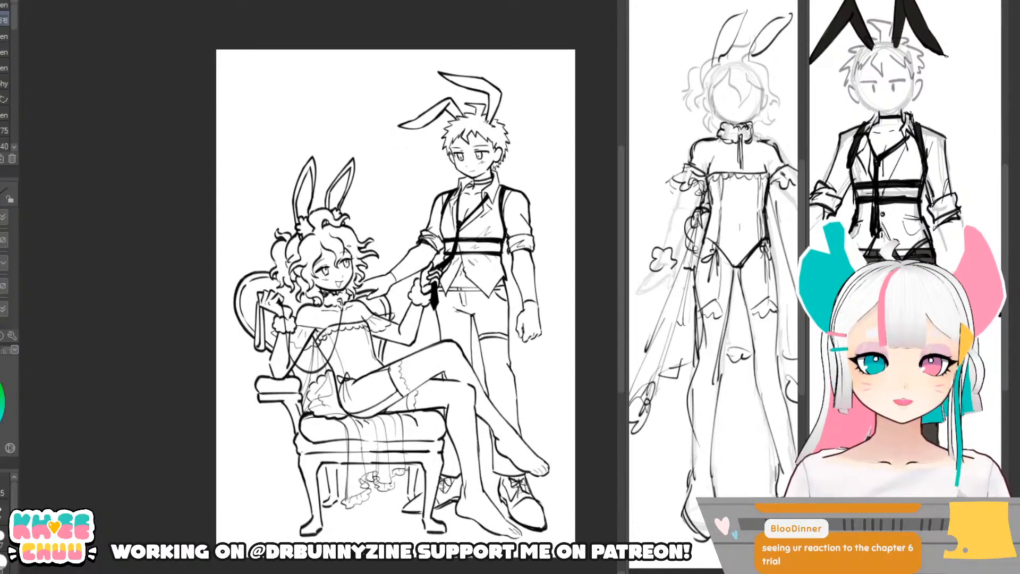
{"action": "key", "text": "ctrl+plus"}
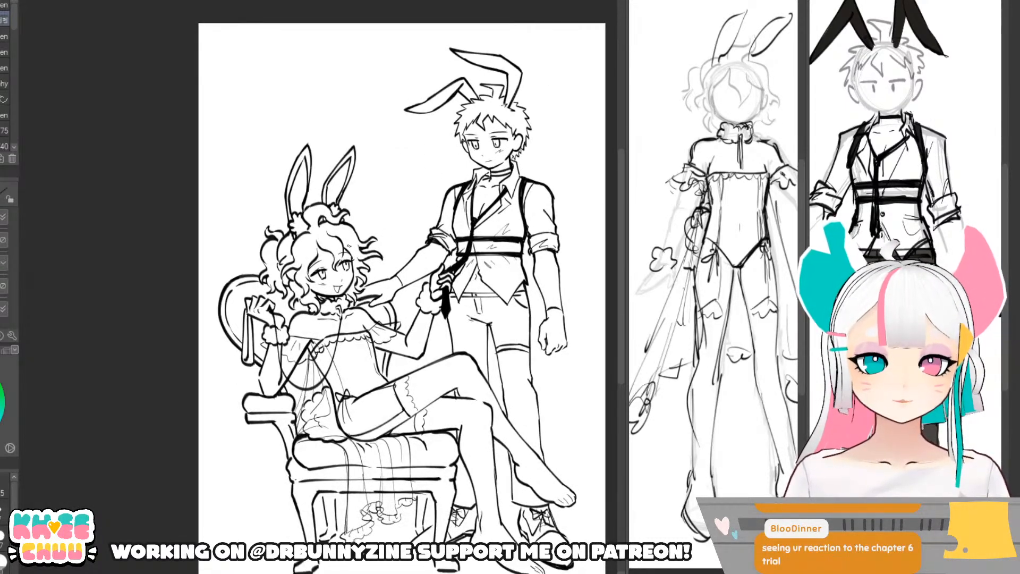
{"action": "key", "text": "ctrl+minus"}
{"action": "key", "text": "ctrl+minus"}
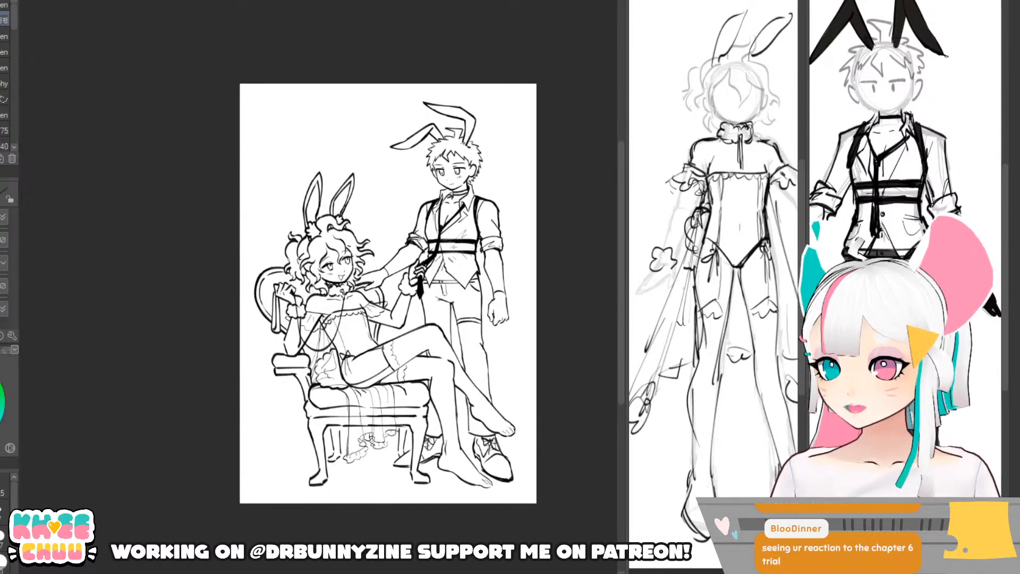
{"action": "key", "text": "ctrl+plus"}
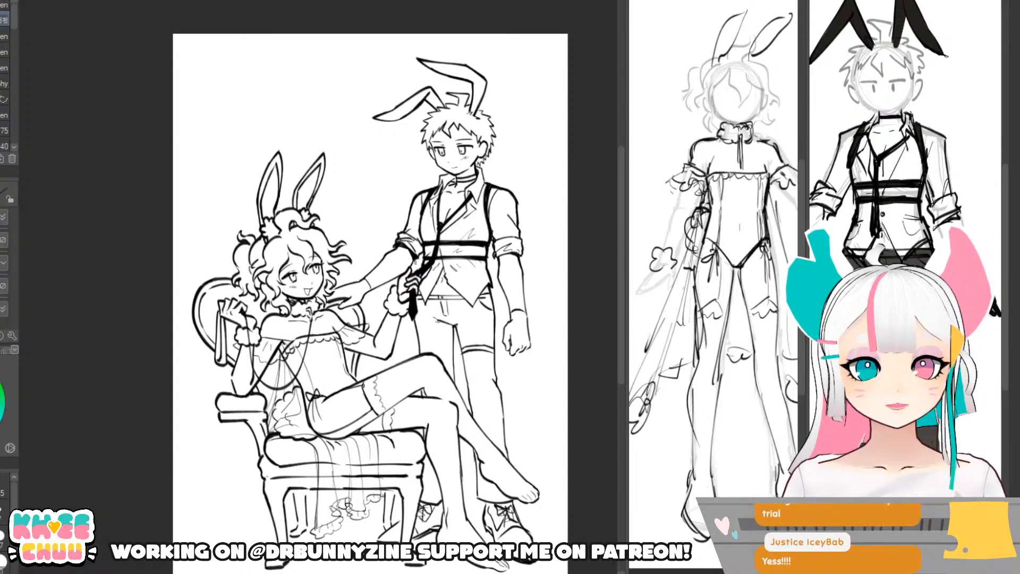
- Touch up the outlines of the standing character's lowered forearm and fist with the pen
{"action": "key", "text": "e"}
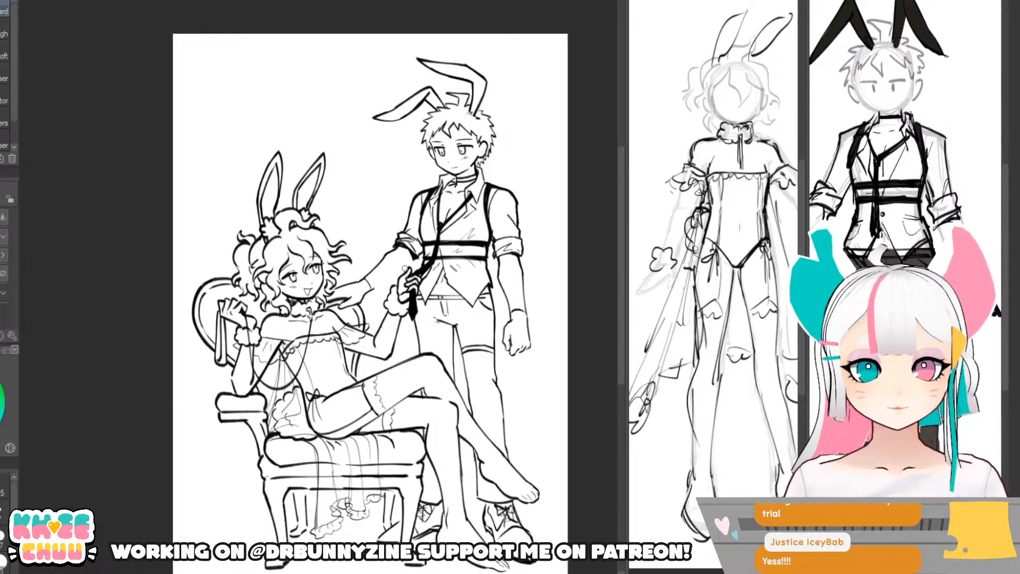
{"action": "key", "text": "p"}
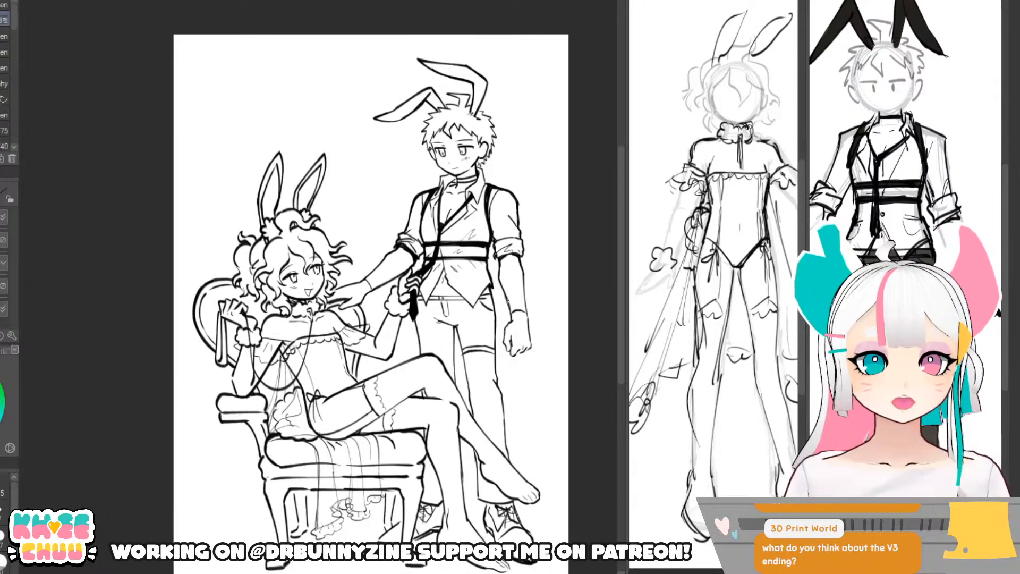
{"action": "mouse_move", "coordinate": [523, 275]}
{"action": "left_mouse_down"}
{"action": "mouse_move", "coordinate": [531, 352]}
{"action": "mouse_move", "coordinate": [512, 348]}
{"action": "mouse_move", "coordinate": [507, 329]}
{"action": "mouse_move", "coordinate": [508, 349]}
{"action": "left_mouse_up"}
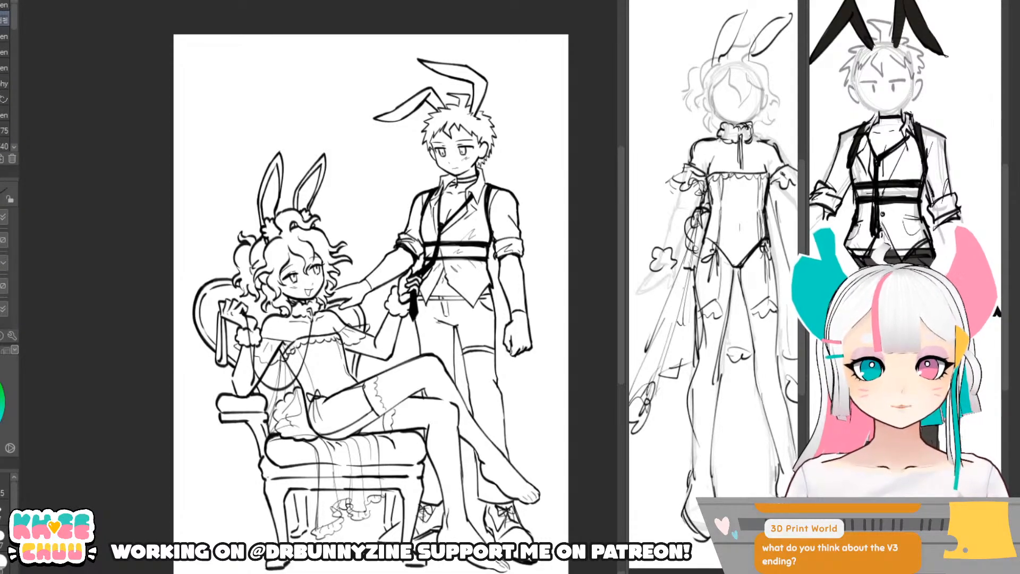
{"action": "mouse_move", "coordinate": [515, 347]}
{"action": "left_mouse_down"}
{"action": "mouse_move", "coordinate": [515, 358]}
{"action": "mouse_move", "coordinate": [522, 349]}
{"action": "left_mouse_up"}
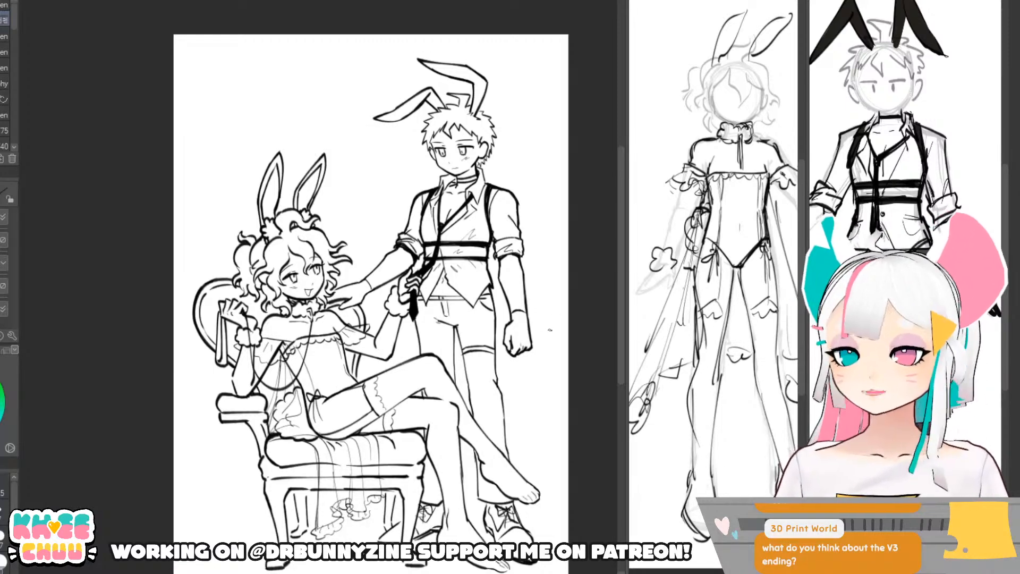
- Refine the inked lines on the standing character's trouser legs with short pen strokes
{"action": "scroll", "coordinate": [425, 334], "scroll_direction": "up", "scroll_amount": 1}
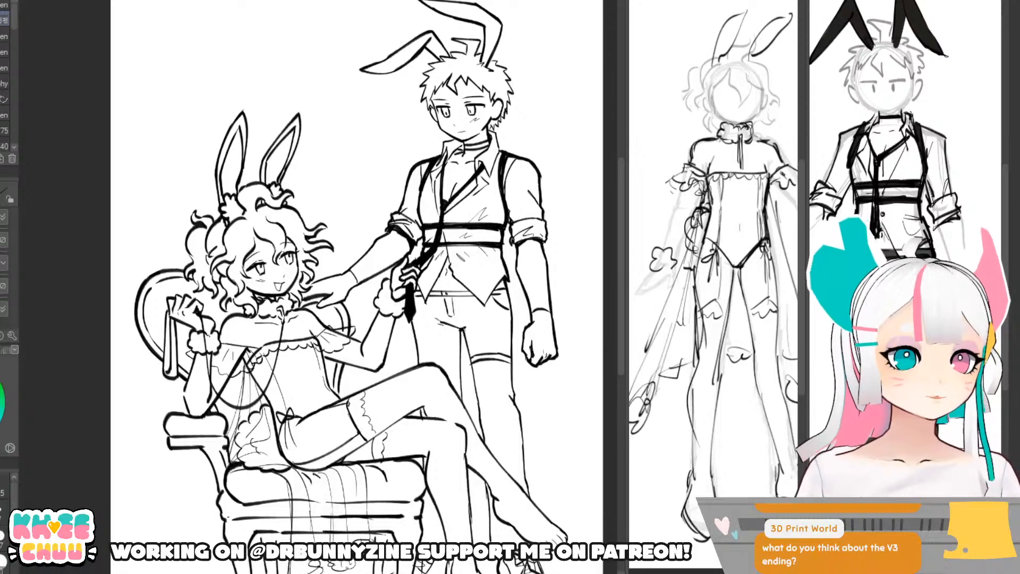
{"action": "scroll", "coordinate": [491, 329], "scroll_direction": "down", "scroll_amount": 1}
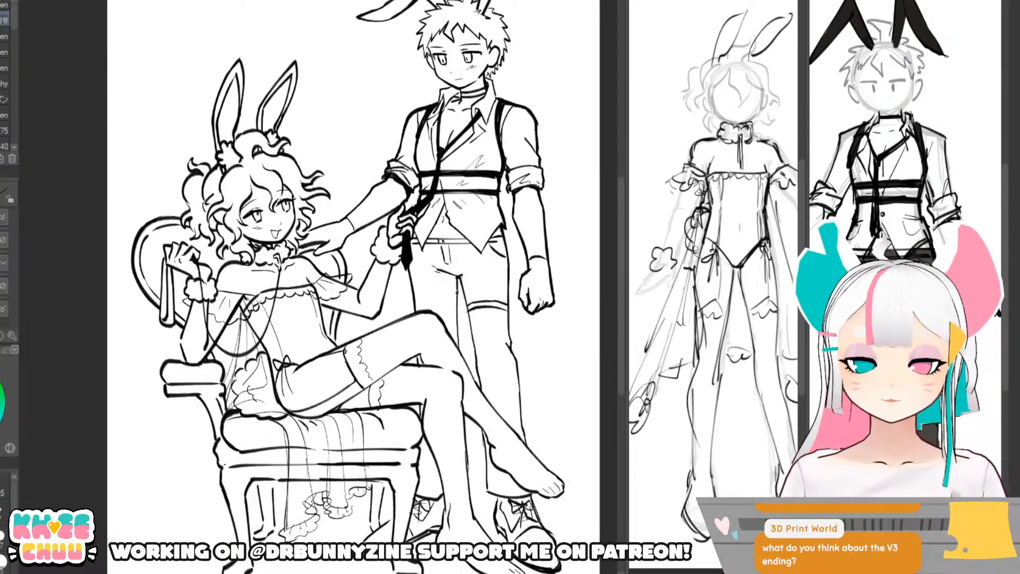
{"action": "left_click_drag", "start_coordinate": [458, 276], "coordinate": [460, 356]}
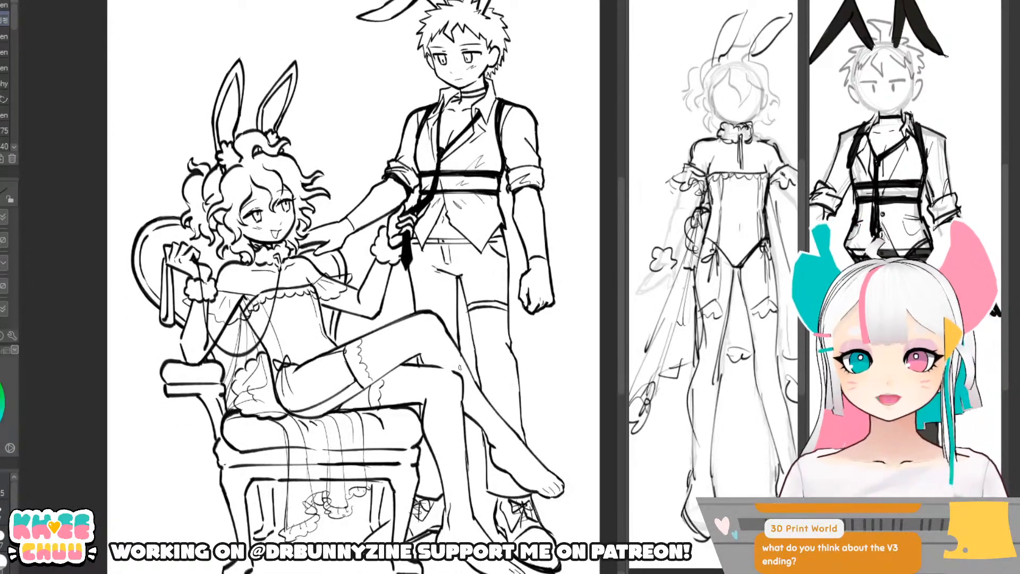
{"action": "scroll", "coordinate": [449, 289], "scroll_direction": "down", "scroll_amount": 4}
{"action": "scroll", "coordinate": [417, 294], "scroll_direction": "up", "scroll_amount": 3}
{"action": "scroll", "coordinate": [438, 300], "scroll_direction": "down", "scroll_amount": 2}
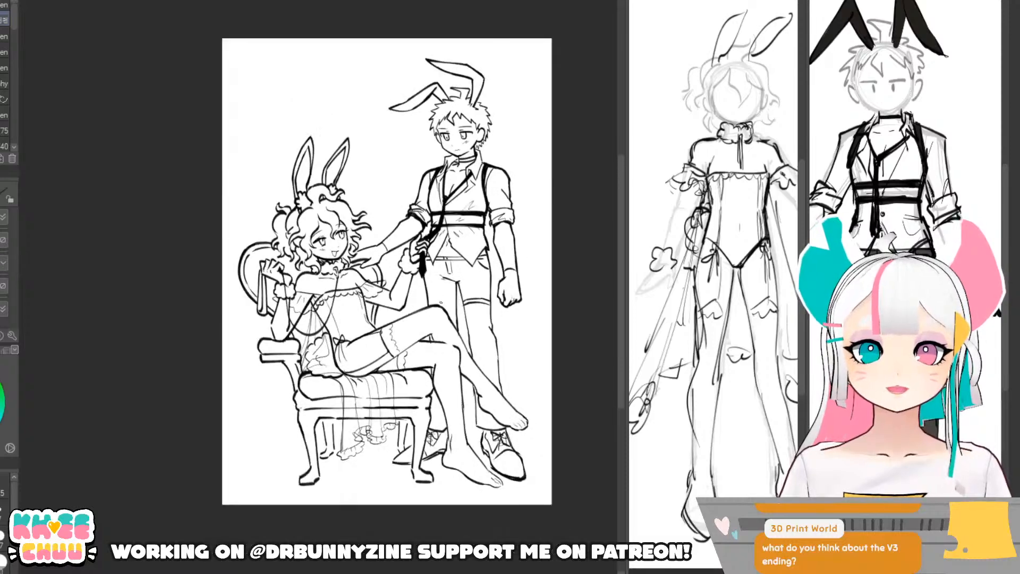
{"action": "scroll", "coordinate": [440, 303], "scroll_direction": "up", "scroll_amount": 1}
{"action": "mouse_move", "coordinate": [440, 303]}
{"action": "left_mouse_down"}
{"action": "mouse_move", "coordinate": [445, 312]}
{"action": "mouse_move", "coordinate": [426, 312]}
{"action": "left_mouse_up"}
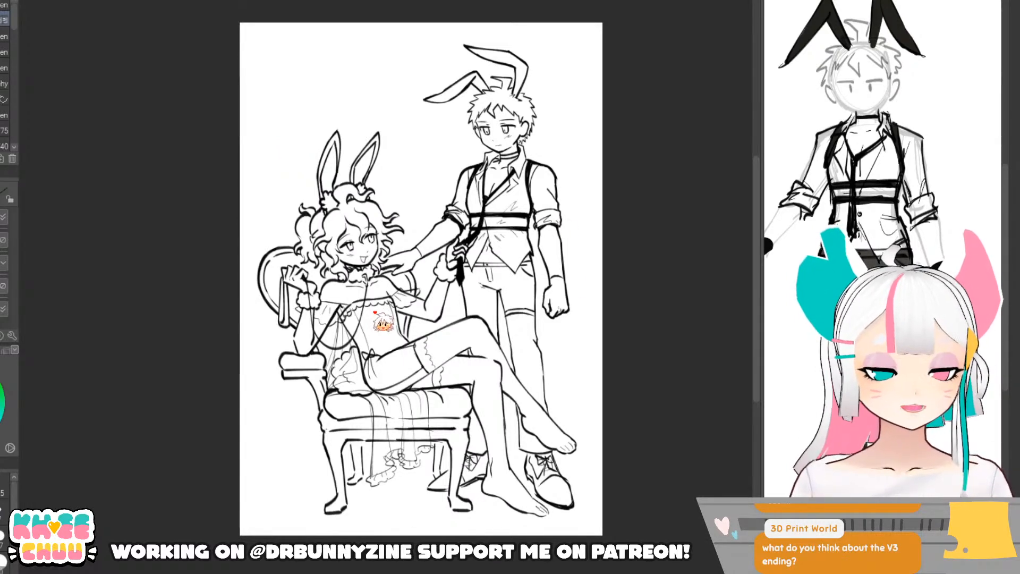
- View the other, coloured two-character illustration for reference and return to the bunny line art
{"action": "key", "text": "ctrl+Tab"}
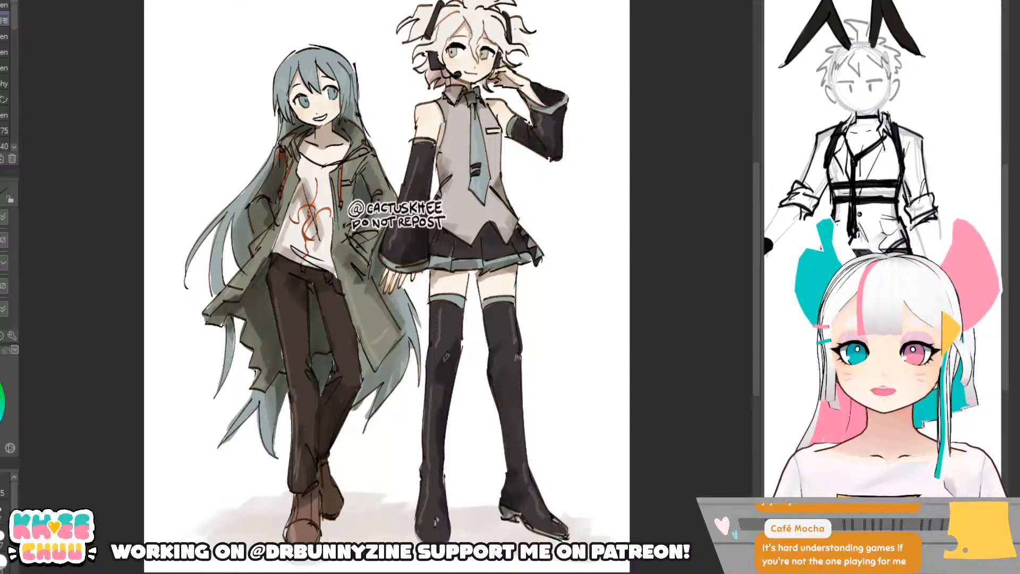
{"action": "key", "text": "ctrl+Tab"}
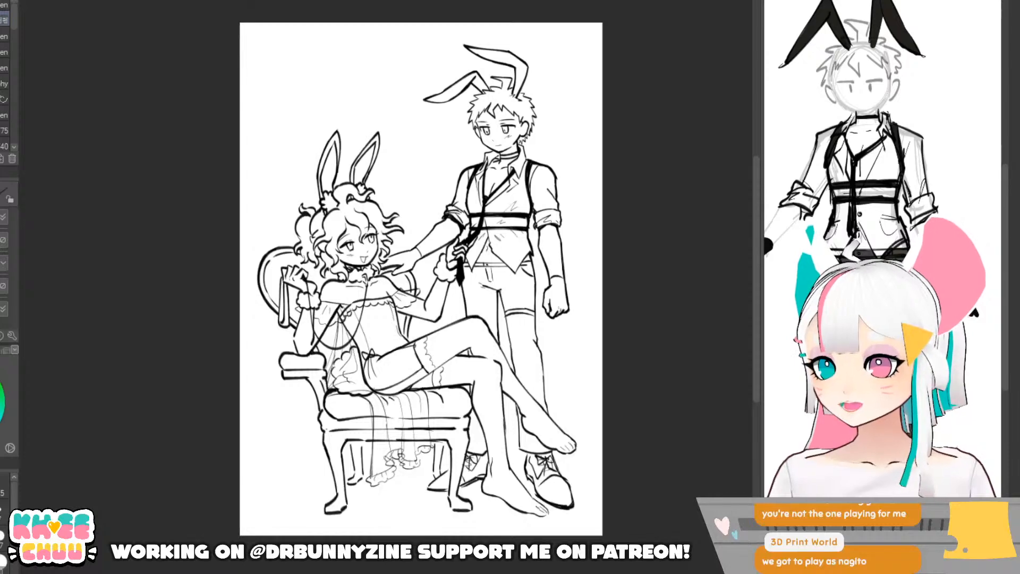
{"action": "scroll", "coordinate": [360, 265], "scroll_direction": "up", "scroll_amount": 2}
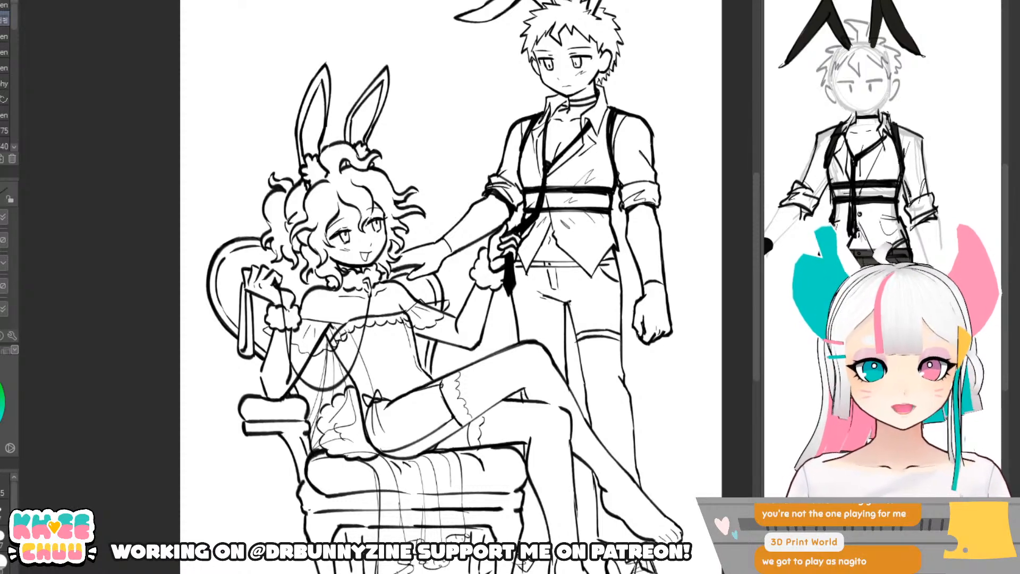
{"action": "scroll", "coordinate": [248, 289], "scroll_direction": "down", "scroll_amount": 2}
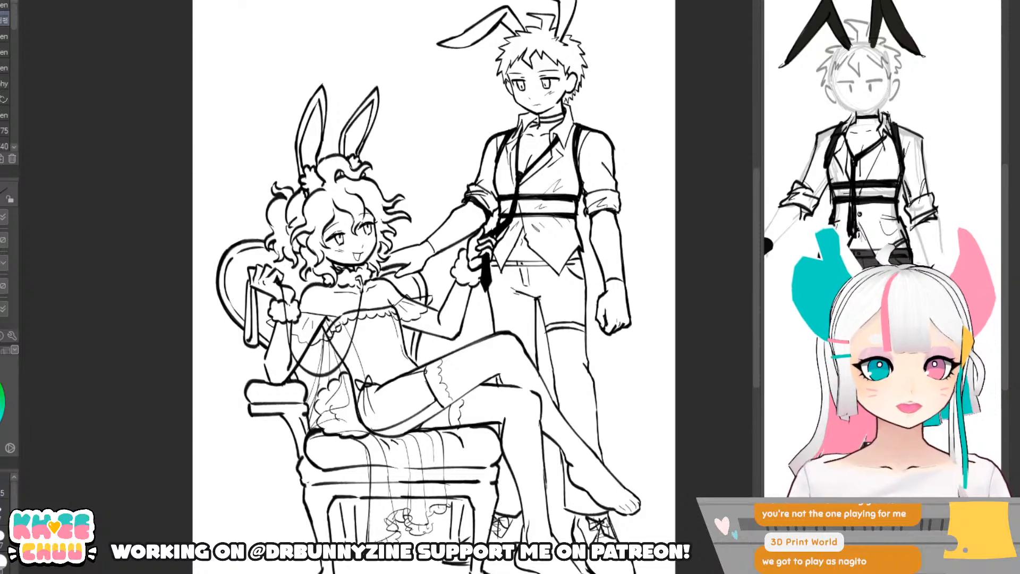
- Paint a light skin tone over the seated character's hands, arms, face and shoulders
{"action": "left_click_drag", "start_coordinate": [364, 188], "coordinate": [347, 191]}
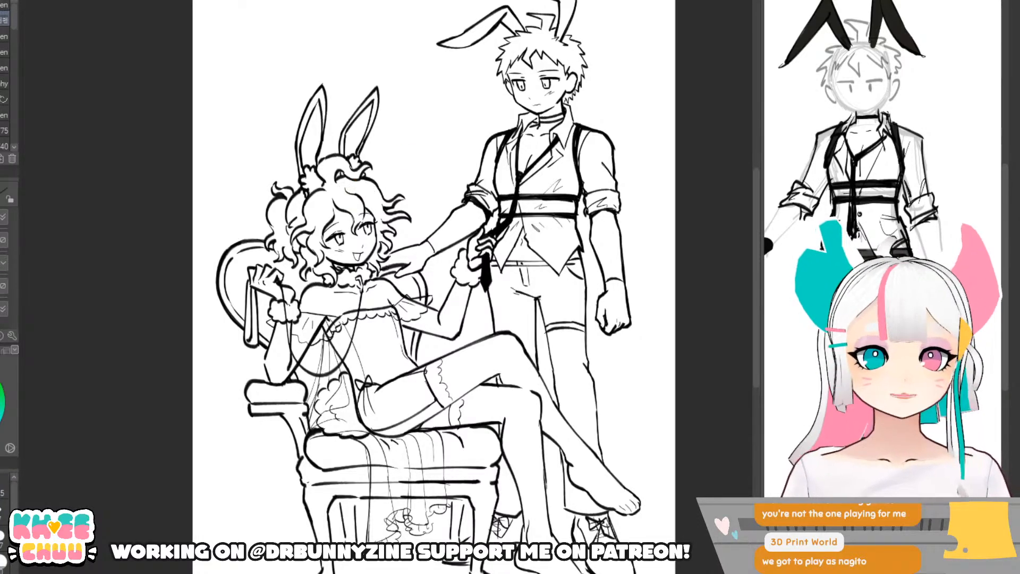
{"action": "left_click", "coordinate": [4, 5]}
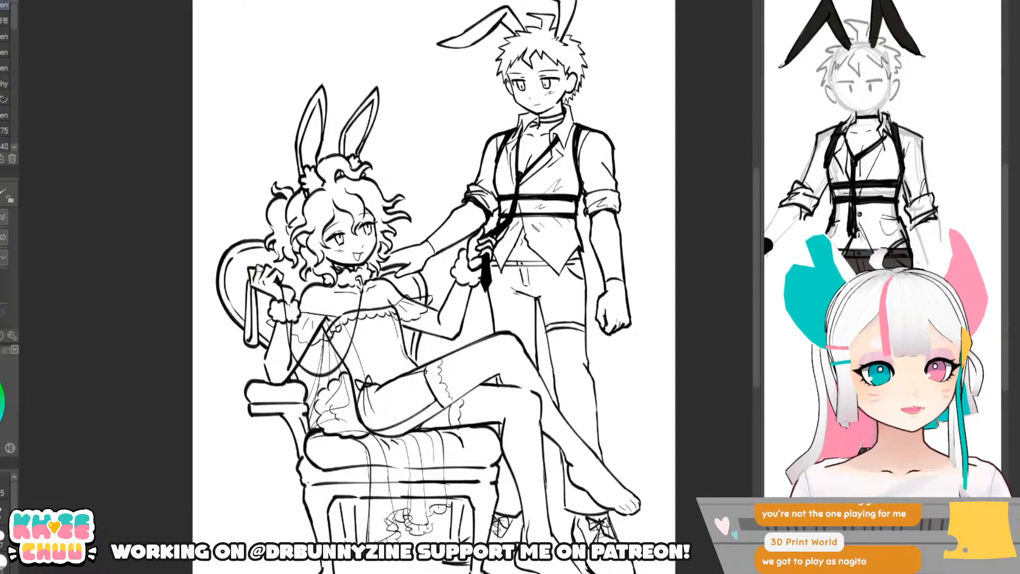
{"action": "mouse_move", "coordinate": [260, 269]}
{"action": "left_mouse_down"}
{"action": "mouse_move", "coordinate": [280, 279]}
{"action": "mouse_move", "coordinate": [263, 285]}
{"action": "mouse_move", "coordinate": [291, 295]}
{"action": "left_mouse_up"}
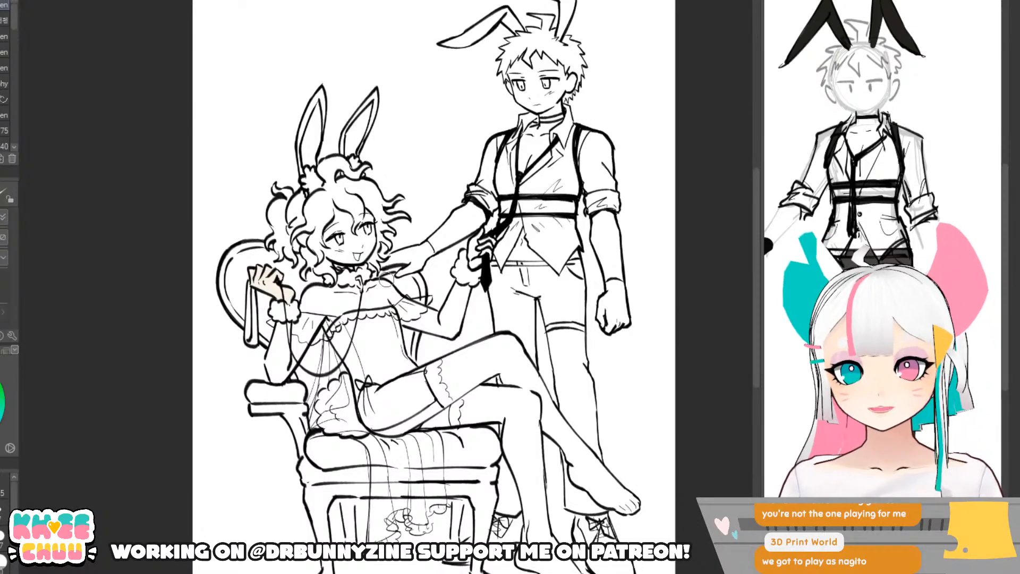
{"action": "mouse_move", "coordinate": [286, 279]}
{"action": "left_mouse_down"}
{"action": "mouse_move", "coordinate": [278, 375]}
{"action": "mouse_move", "coordinate": [320, 315]}
{"action": "mouse_move", "coordinate": [307, 306]}
{"action": "mouse_move", "coordinate": [318, 292]}
{"action": "mouse_move", "coordinate": [342, 294]}
{"action": "mouse_move", "coordinate": [333, 317]}
{"action": "mouse_move", "coordinate": [326, 306]}
{"action": "mouse_move", "coordinate": [367, 309]}
{"action": "mouse_move", "coordinate": [343, 295]}
{"action": "mouse_move", "coordinate": [340, 255]}
{"action": "mouse_move", "coordinate": [353, 246]}
{"action": "mouse_move", "coordinate": [334, 251]}
{"action": "mouse_move", "coordinate": [367, 245]}
{"action": "mouse_move", "coordinate": [368, 231]}
{"action": "mouse_move", "coordinate": [352, 202]}
{"action": "mouse_move", "coordinate": [330, 208]}
{"action": "mouse_move", "coordinate": [323, 212]}
{"action": "mouse_move", "coordinate": [359, 294]}
{"action": "mouse_move", "coordinate": [377, 301]}
{"action": "mouse_move", "coordinate": [357, 307]}
{"action": "mouse_move", "coordinate": [388, 305]}
{"action": "mouse_move", "coordinate": [362, 314]}
{"action": "mouse_move", "coordinate": [393, 309]}
{"action": "mouse_move", "coordinate": [374, 287]}
{"action": "mouse_move", "coordinate": [431, 326]}
{"action": "mouse_move", "coordinate": [397, 303]}
{"action": "mouse_move", "coordinate": [432, 315]}
{"action": "mouse_move", "coordinate": [461, 290]}
{"action": "mouse_move", "coordinate": [453, 333]}
{"action": "mouse_move", "coordinate": [474, 245]}
{"action": "mouse_move", "coordinate": [485, 230]}
{"action": "mouse_move", "coordinate": [505, 231]}
{"action": "mouse_move", "coordinate": [485, 257]}
{"action": "left_mouse_up"}
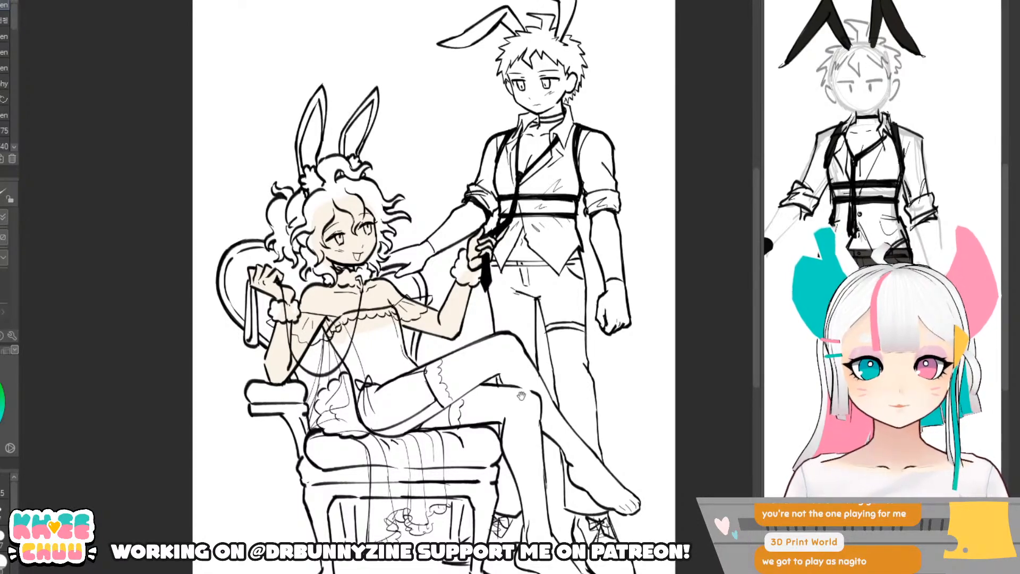
- Extend the light skin tone over the seated character's thighs up to the lace stocking tops
{"action": "left_click_drag", "start_coordinate": [482, 337], "coordinate": [475, 276]}
{"action": "mouse_move", "coordinate": [357, 343]}
{"action": "left_mouse_down"}
{"action": "mouse_move", "coordinate": [371, 365]}
{"action": "mouse_move", "coordinate": [390, 365]}
{"action": "mouse_move", "coordinate": [408, 345]}
{"action": "left_mouse_up"}
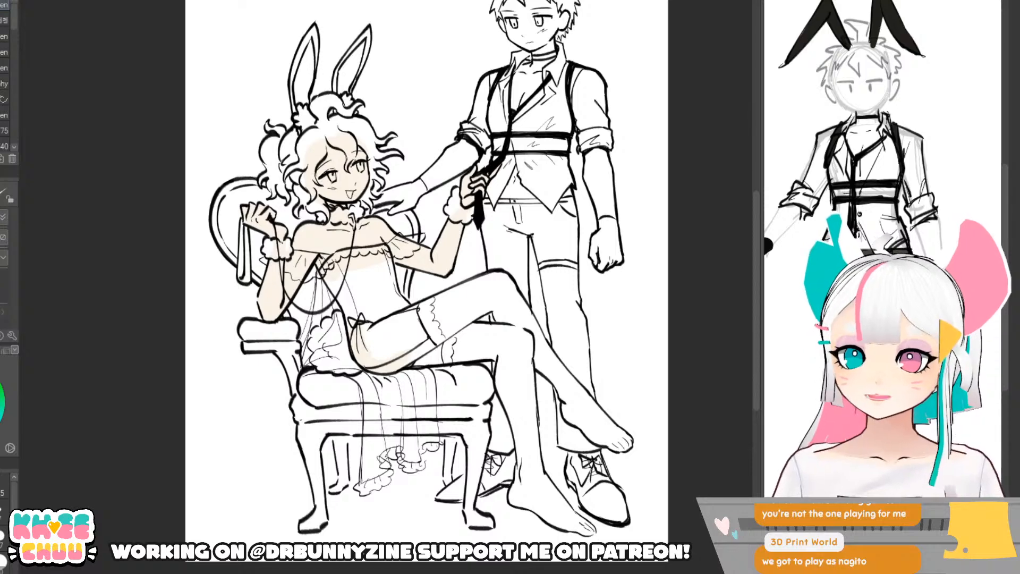
{"action": "mouse_move", "coordinate": [398, 364]}
{"action": "left_mouse_down"}
{"action": "mouse_move", "coordinate": [453, 353]}
{"action": "mouse_move", "coordinate": [443, 355]}
{"action": "mouse_move", "coordinate": [452, 342]}
{"action": "mouse_move", "coordinate": [421, 321]}
{"action": "mouse_move", "coordinate": [422, 309]}
{"action": "mouse_move", "coordinate": [366, 323]}
{"action": "mouse_move", "coordinate": [383, 358]}
{"action": "mouse_move", "coordinate": [414, 340]}
{"action": "mouse_move", "coordinate": [398, 315]}
{"action": "left_mouse_up"}
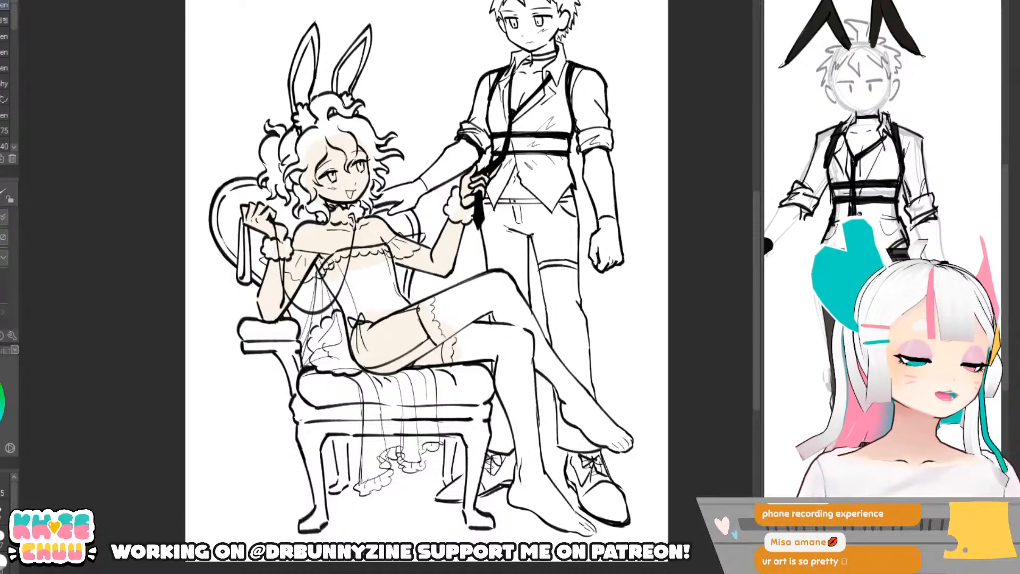
- Block in a pale skin base on the standing character's forearms, midriff, chest, neck and face
{"action": "left_click_drag", "start_coordinate": [659, 402], "coordinate": [661, 444]}
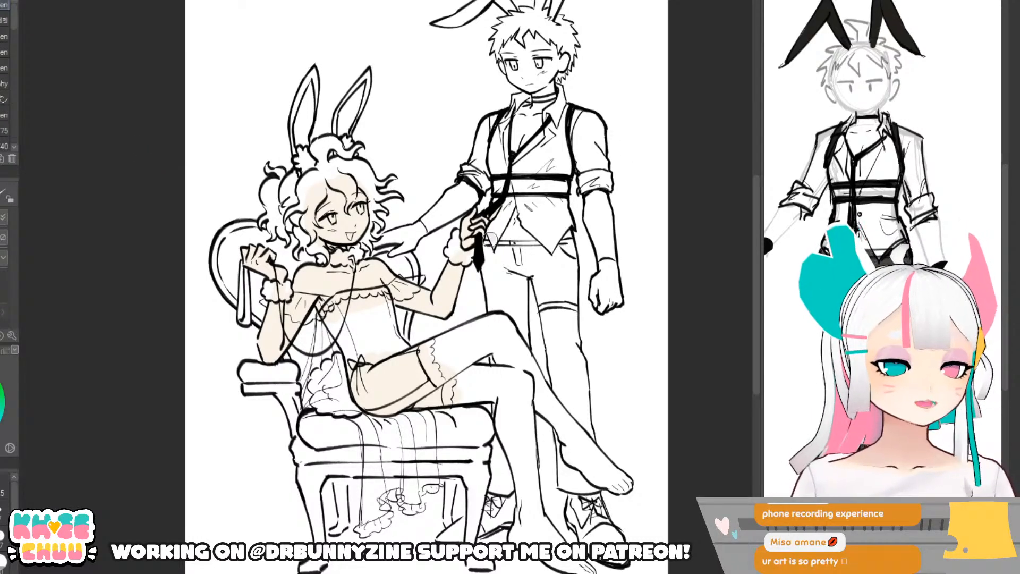
{"action": "mouse_move", "coordinate": [492, 242]}
{"action": "left_mouse_down"}
{"action": "mouse_move", "coordinate": [537, 223]}
{"action": "mouse_move", "coordinate": [561, 231]}
{"action": "mouse_move", "coordinate": [571, 207]}
{"action": "mouse_move", "coordinate": [596, 207]}
{"action": "mouse_move", "coordinate": [607, 265]}
{"action": "mouse_move", "coordinate": [606, 189]}
{"action": "left_mouse_up"}
{"action": "mouse_move", "coordinate": [489, 204]}
{"action": "left_mouse_down"}
{"action": "mouse_move", "coordinate": [425, 225]}
{"action": "mouse_move", "coordinate": [458, 192]}
{"action": "left_mouse_up"}
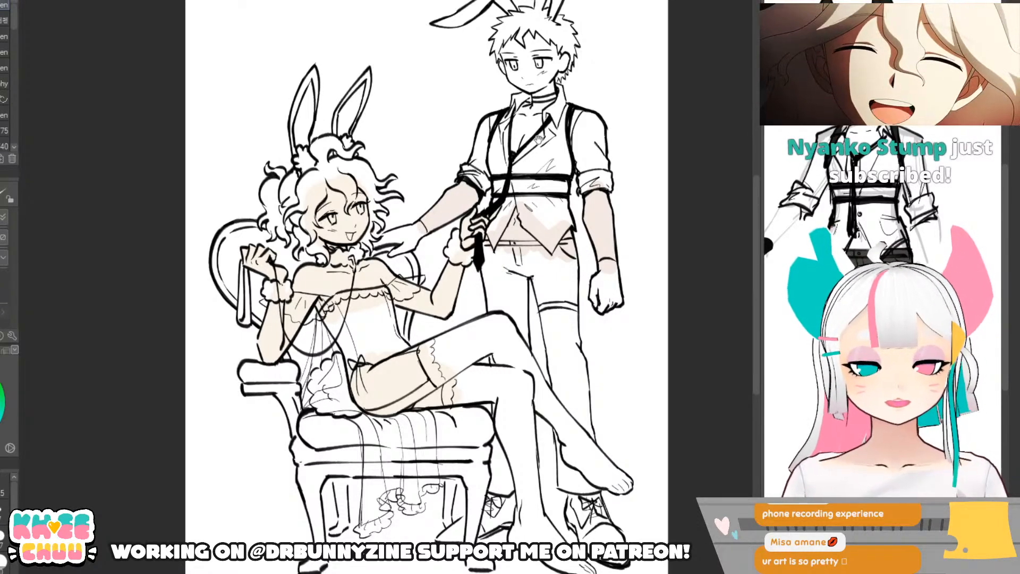
{"action": "scroll", "coordinate": [505, 191], "scroll_direction": "up", "scroll_amount": 3}
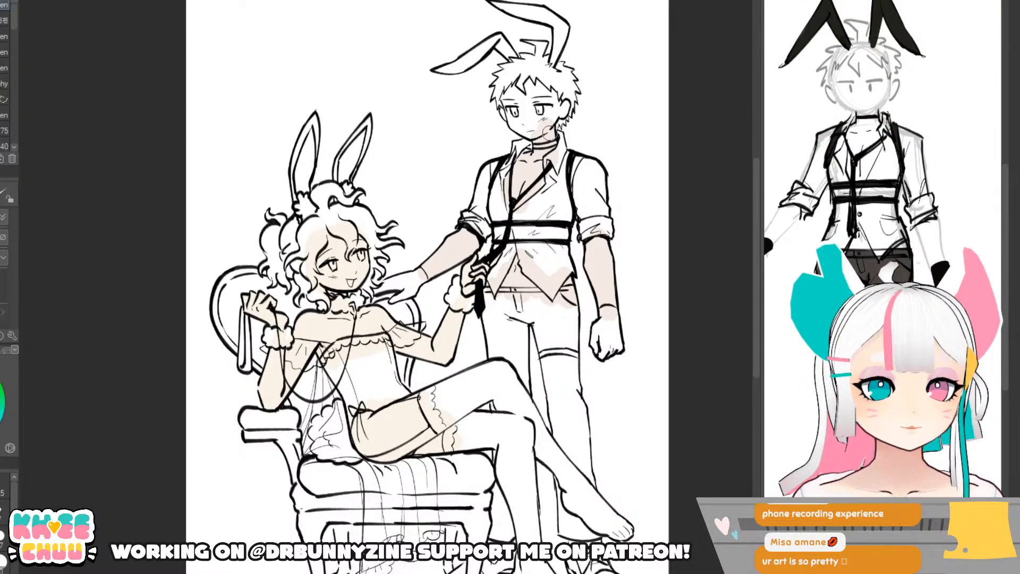
{"action": "mouse_move", "coordinate": [550, 164]}
{"action": "left_mouse_down"}
{"action": "mouse_move", "coordinate": [541, 185]}
{"action": "mouse_move", "coordinate": [520, 193]}
{"action": "mouse_move", "coordinate": [513, 163]}
{"action": "mouse_move", "coordinate": [539, 150]}
{"action": "mouse_move", "coordinate": [505, 199]}
{"action": "mouse_move", "coordinate": [518, 206]}
{"action": "mouse_move", "coordinate": [547, 173]}
{"action": "left_mouse_up"}
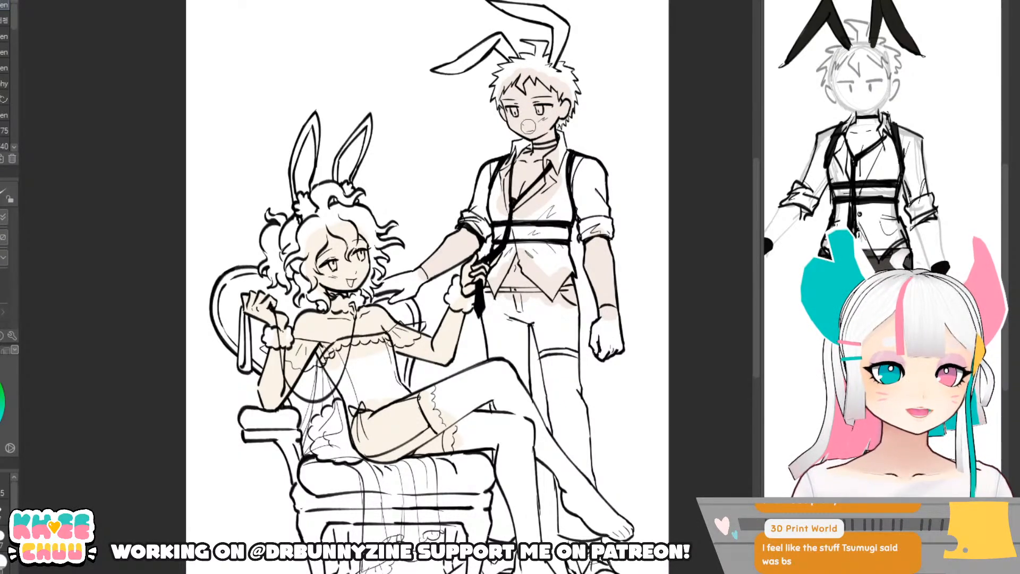
{"action": "left_click_drag", "start_coordinate": [535, 111], "coordinate": [549, 112]}
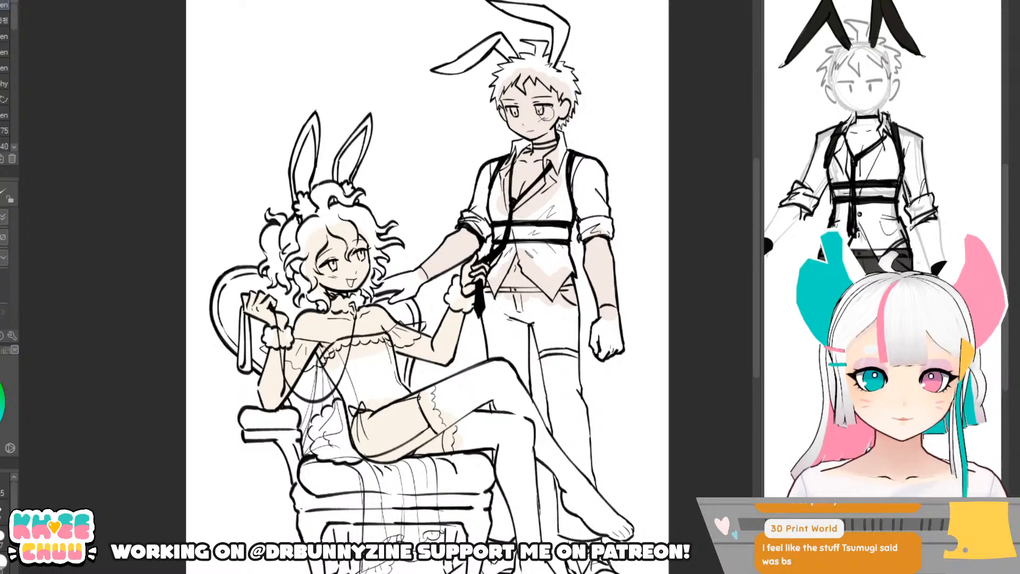
- Recolour the standing character's skin base in a darker tan using a large brush
{"action": "scroll", "coordinate": [566, 189], "scroll_direction": "down", "scroll_amount": 3}
{"action": "left_click_drag", "start_coordinate": [640, 197], "coordinate": [574, 174]}
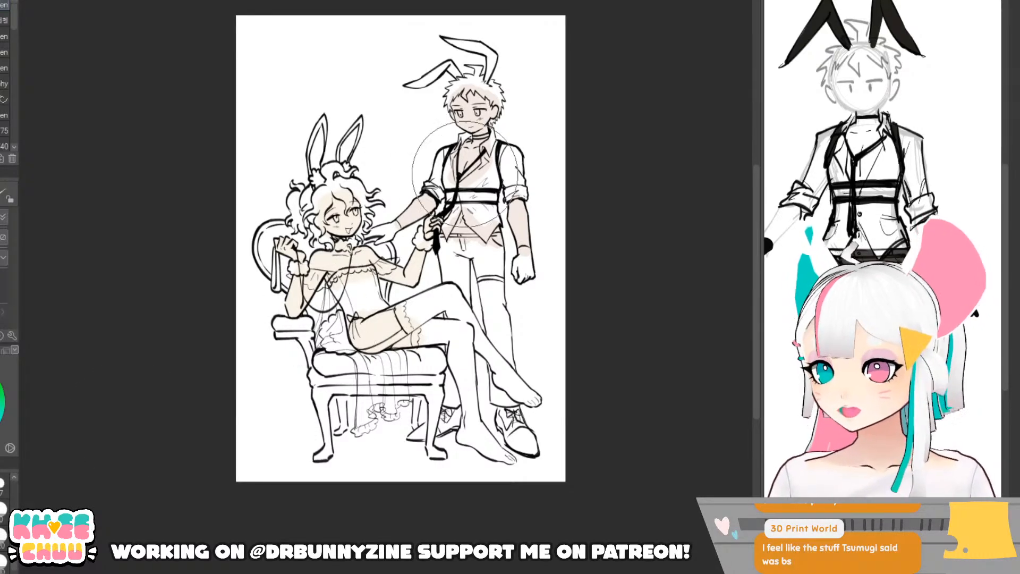
{"action": "mouse_move", "coordinate": [472, 178]}
{"action": "left_mouse_down"}
{"action": "mouse_move", "coordinate": [480, 137]}
{"action": "mouse_move", "coordinate": [518, 229]}
{"action": "left_mouse_up"}
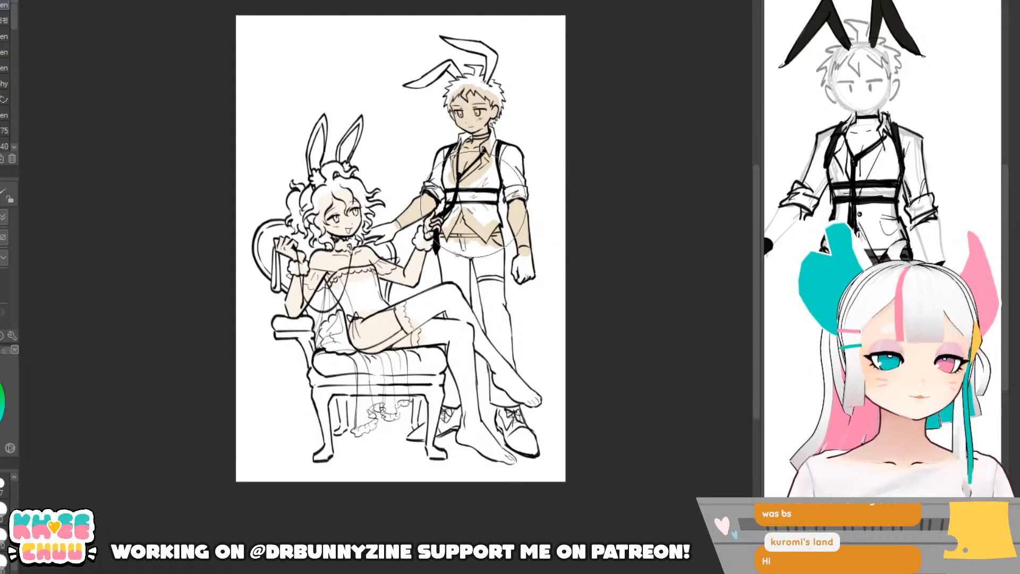
- Shift the standing character's skin base to a lighter peach and compare it with the seated character's skin tone
{"action": "scroll", "coordinate": [394, 103], "scroll_direction": "up", "scroll_amount": 1}
{"action": "scroll", "coordinate": [394, 103], "scroll_direction": "up", "scroll_amount": 2}
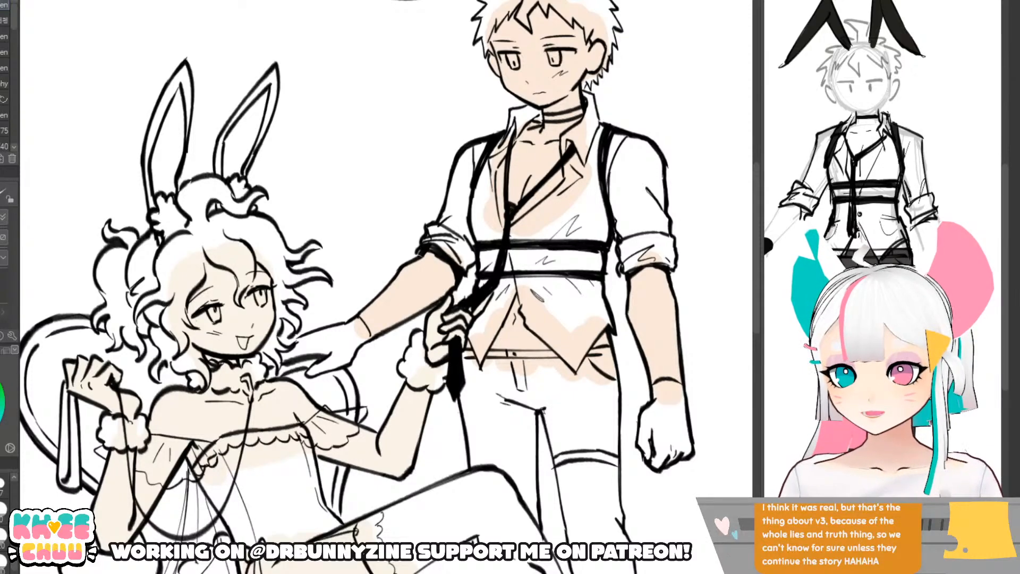
{"action": "scroll", "coordinate": [396, 155], "scroll_direction": "down", "scroll_amount": 2}
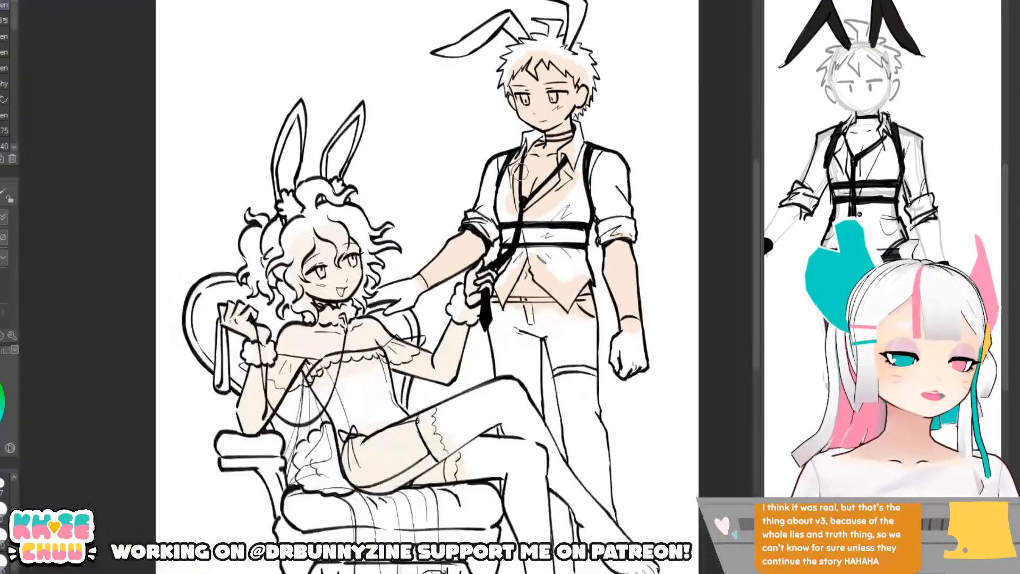
{"action": "scroll", "coordinate": [520, 171], "scroll_direction": "up", "scroll_amount": 1}
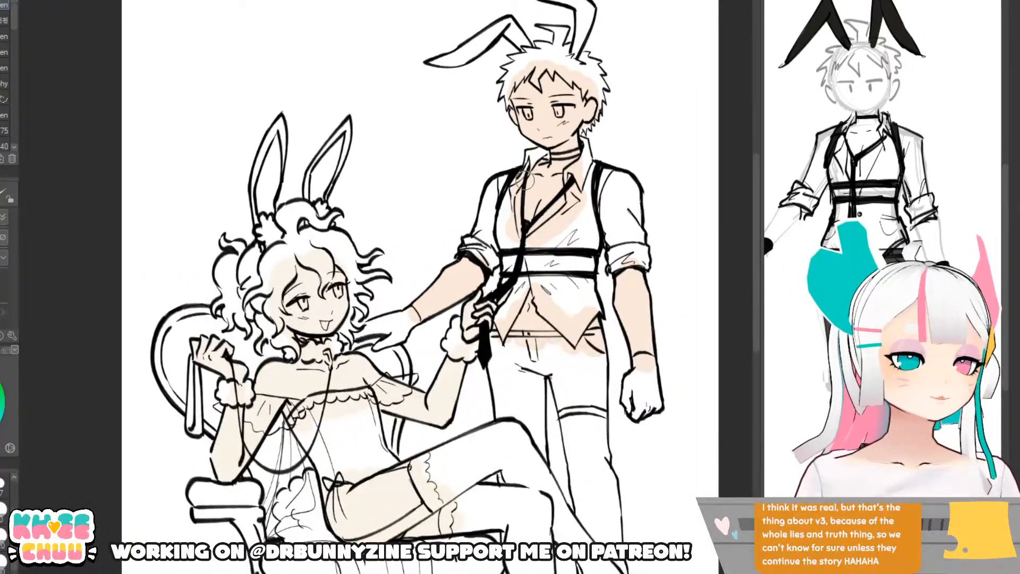
{"action": "scroll", "coordinate": [567, 210], "scroll_direction": "down", "scroll_amount": 3}
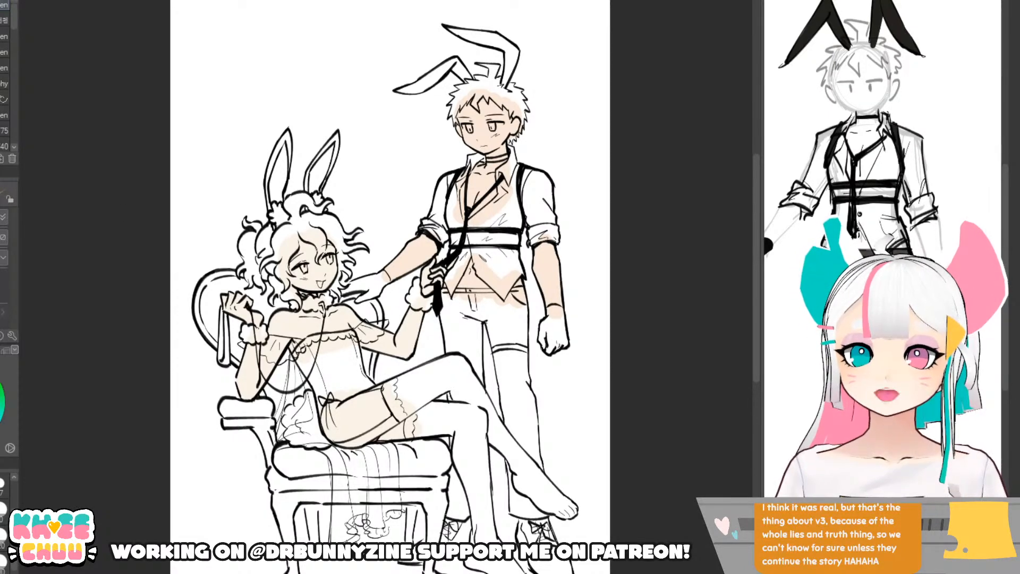
- Fill the standing character's hair with a flat medium brown
{"action": "key", "text": "g"}
{"action": "left_click_drag", "start_coordinate": [562, 90], "coordinate": [548, 148]}
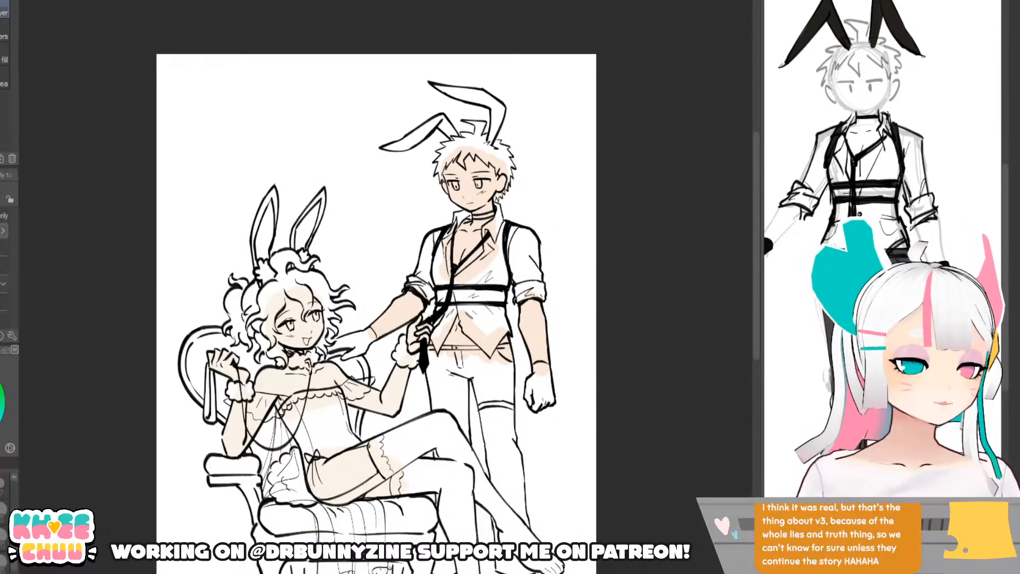
{"action": "key", "text": "ctrl+z"}
{"action": "key", "text": "ctrl+z"}
{"action": "scroll", "coordinate": [478, 141], "scroll_direction": "up", "scroll_amount": 3}
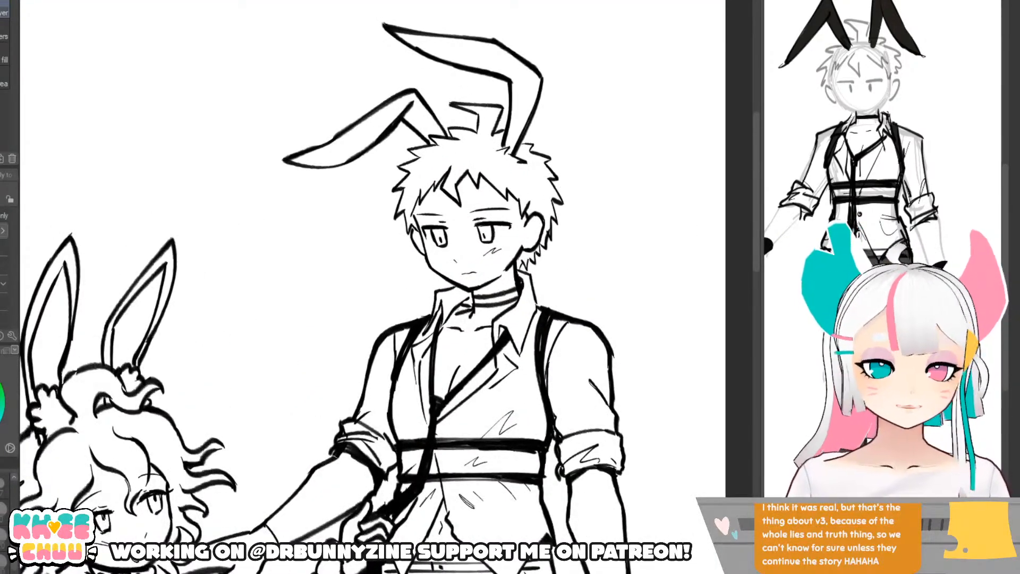
{"action": "left_click", "coordinate": [4, 32]}
{"action": "left_click", "coordinate": [468, 148]}
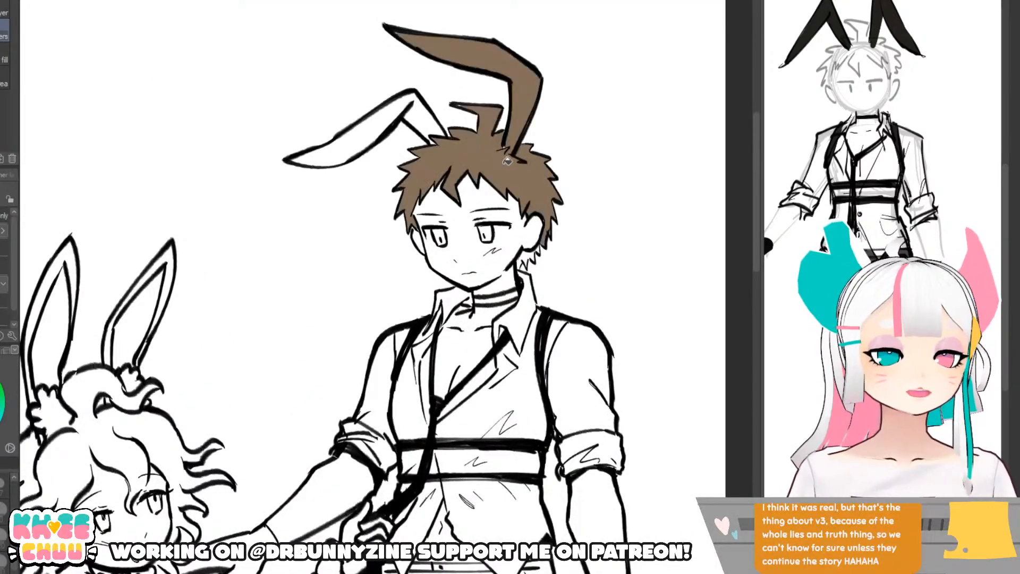
- Erase the brown spill from the standing character's bunny ear and paint the unfilled hair at the nape brown
{"action": "key", "text": "p"}
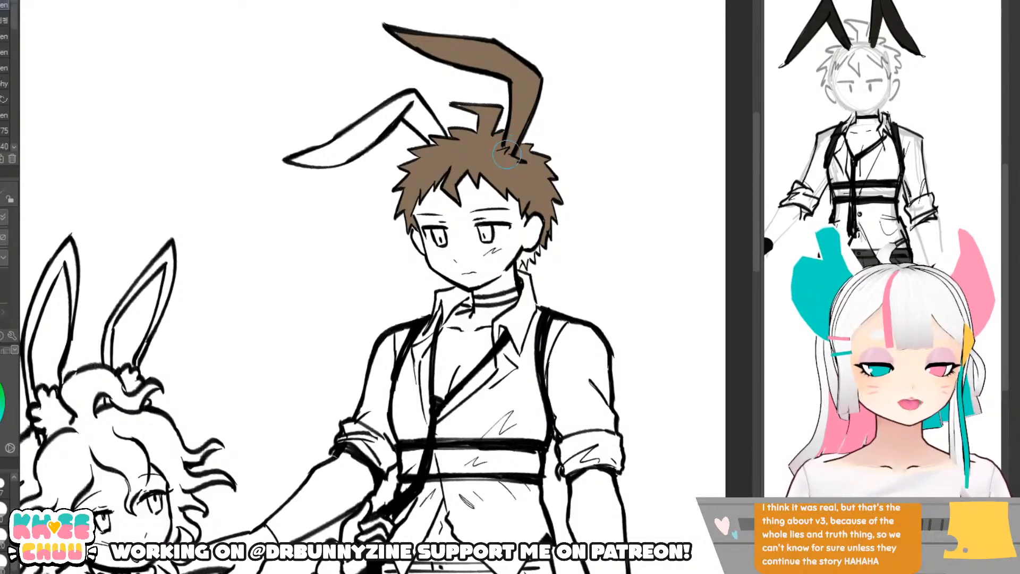
{"action": "key", "text": "e"}
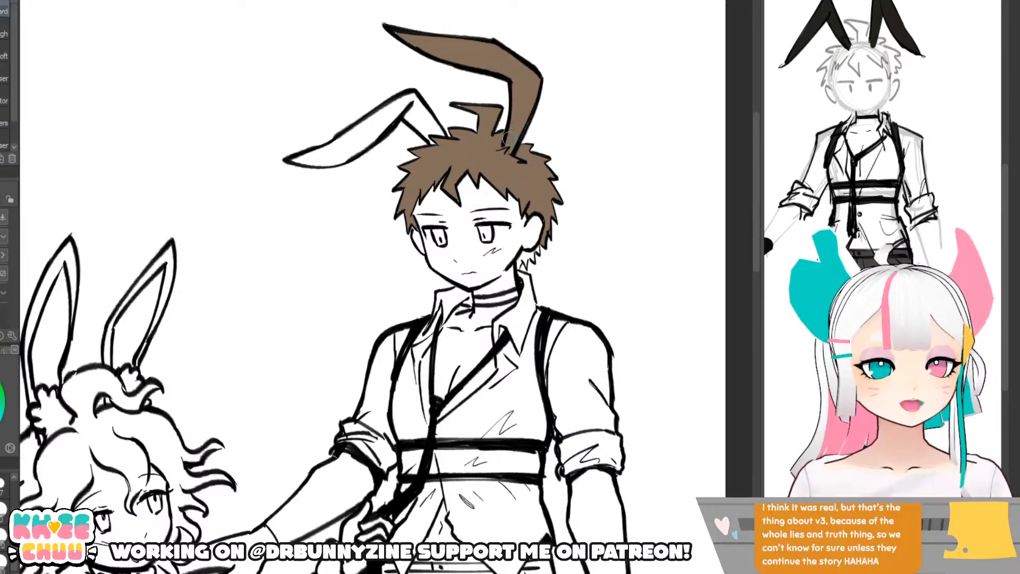
{"action": "mouse_move", "coordinate": [511, 142]}
{"action": "left_mouse_down"}
{"action": "mouse_move", "coordinate": [523, 80]}
{"action": "mouse_move", "coordinate": [534, 115]}
{"action": "mouse_move", "coordinate": [513, 53]}
{"action": "mouse_move", "coordinate": [517, 64]}
{"action": "mouse_move", "coordinate": [409, 40]}
{"action": "mouse_move", "coordinate": [463, 51]}
{"action": "mouse_move", "coordinate": [386, 51]}
{"action": "left_mouse_up"}
{"action": "key", "text": "p"}
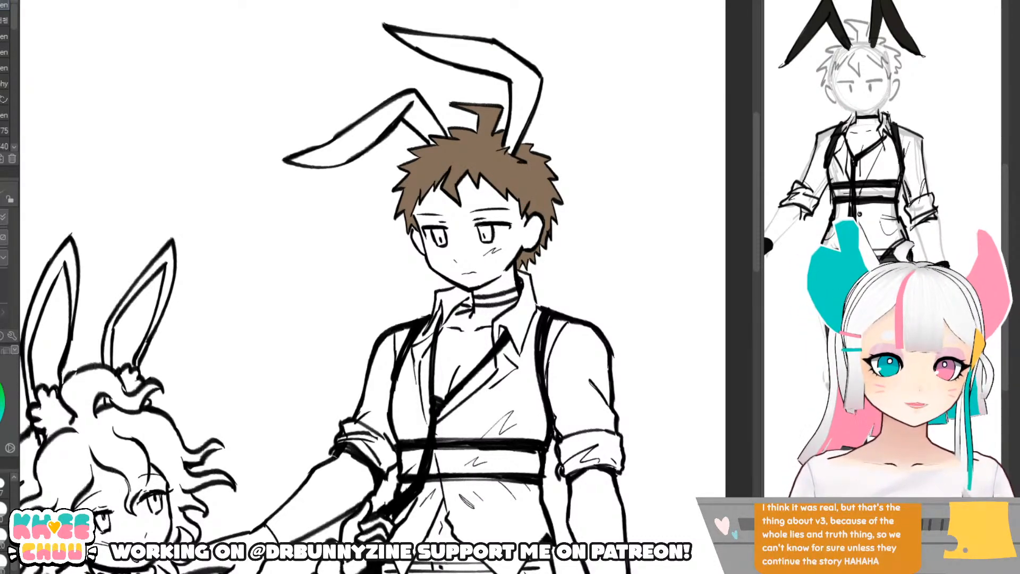
- Paint the whites of the standing character's eyes and clean up the edges around the eye and cheek
{"action": "scroll", "coordinate": [576, 275], "scroll_direction": "down", "scroll_amount": 2}
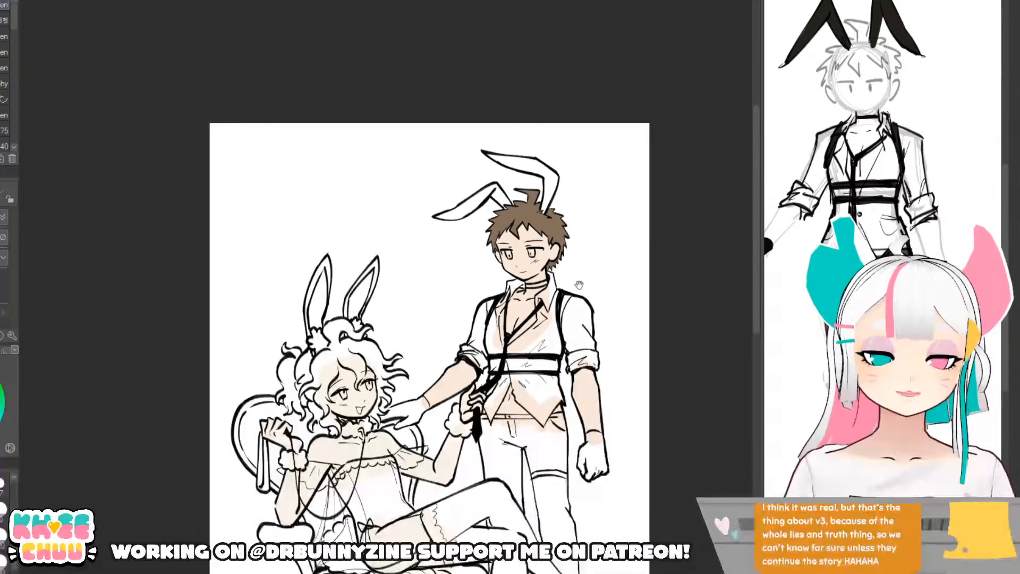
{"action": "left_click_drag", "start_coordinate": [579, 282], "coordinate": [589, 222]}
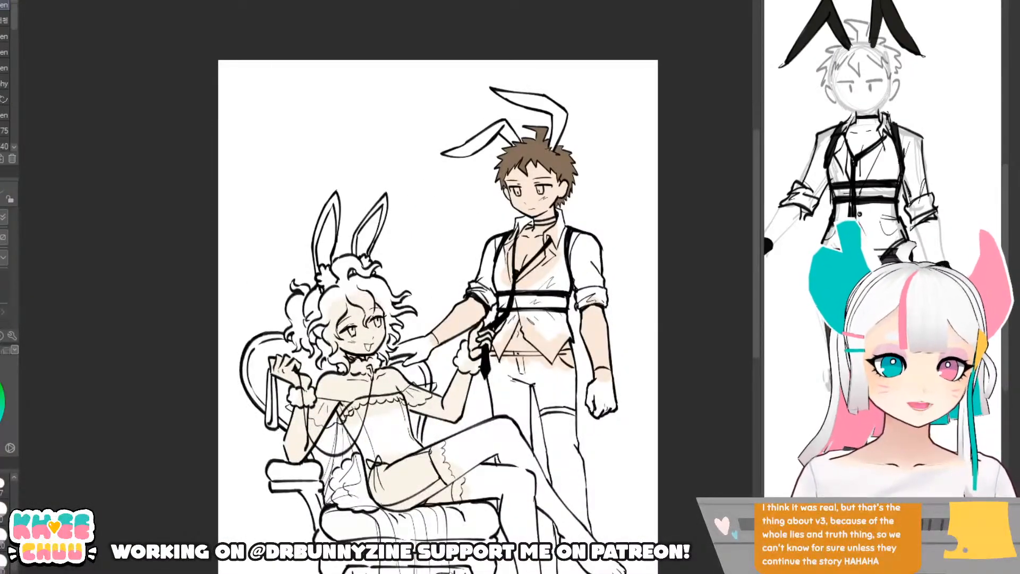
{"action": "scroll", "coordinate": [627, 177], "scroll_direction": "up", "scroll_amount": 1}
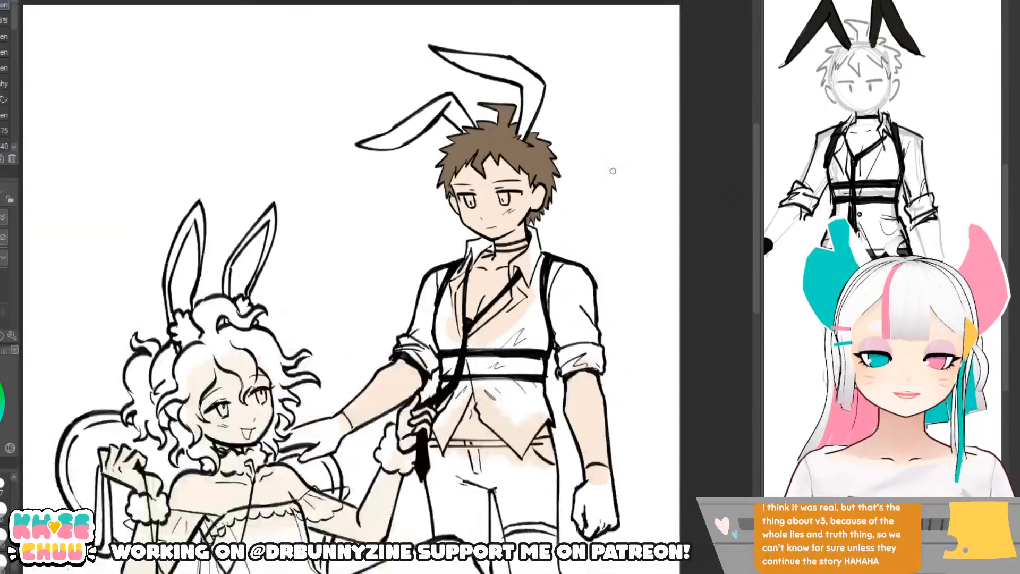
{"action": "scroll", "coordinate": [617, 171], "scroll_direction": "up", "scroll_amount": 1}
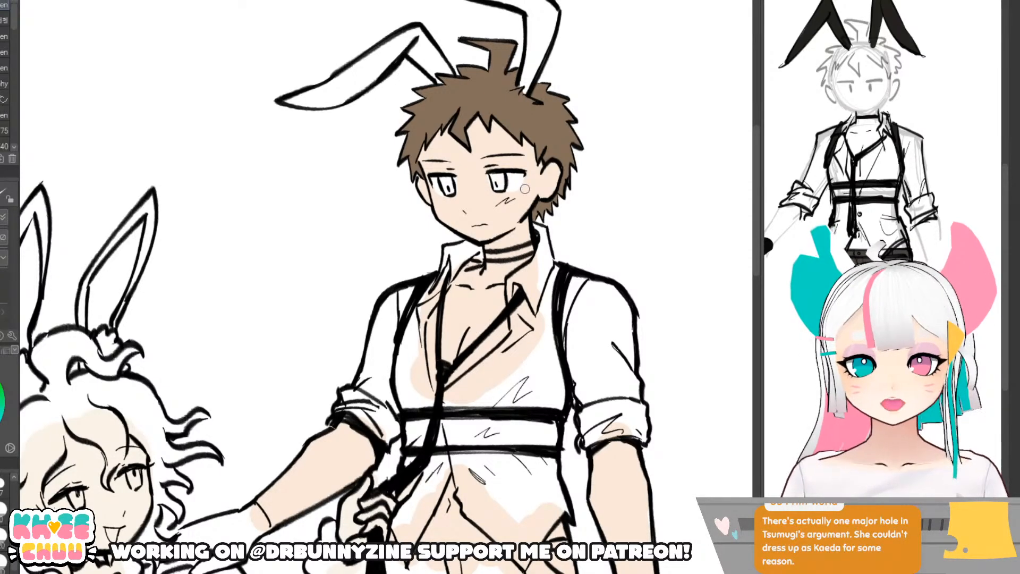
{"action": "key", "text": "e"}
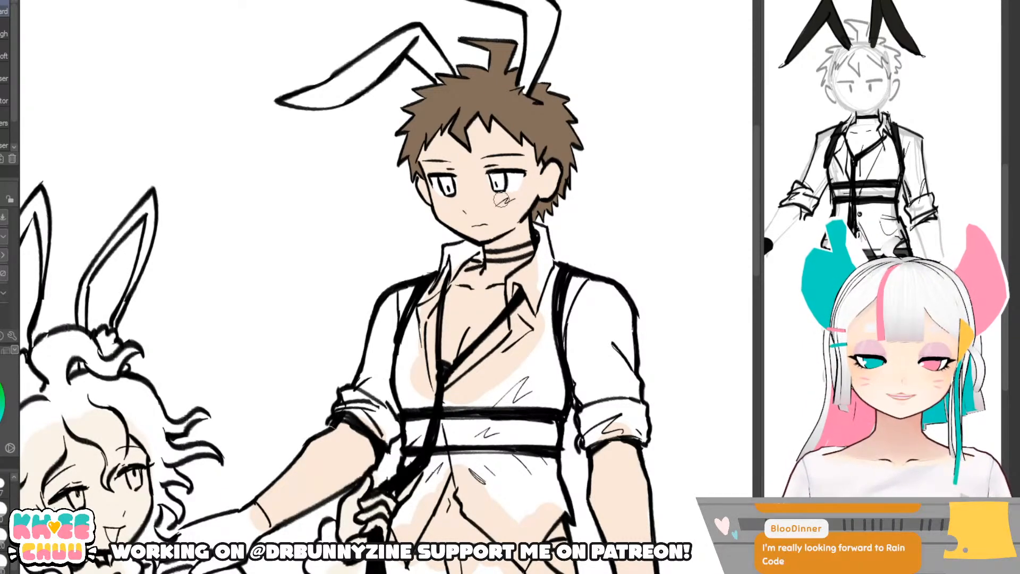
{"action": "key", "text": "p"}
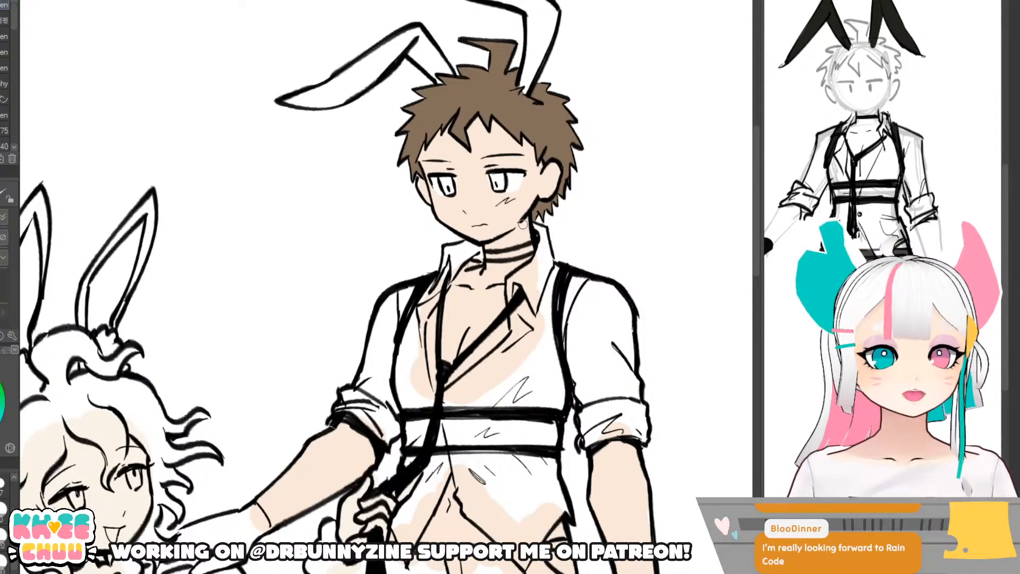
- Colour the standing character's irises, one olive brown and the other muted red
{"action": "key", "text": "ctrl+0"}
{"action": "scroll", "coordinate": [523, 225], "scroll_direction": "up", "scroll_amount": 3}
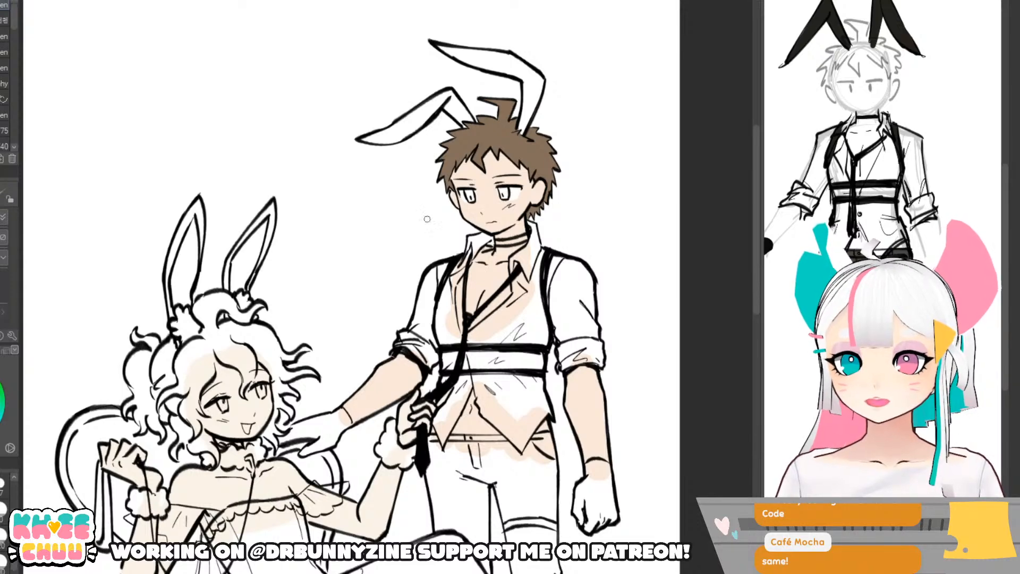
{"action": "scroll", "coordinate": [427, 219], "scroll_direction": "up", "scroll_amount": 2}
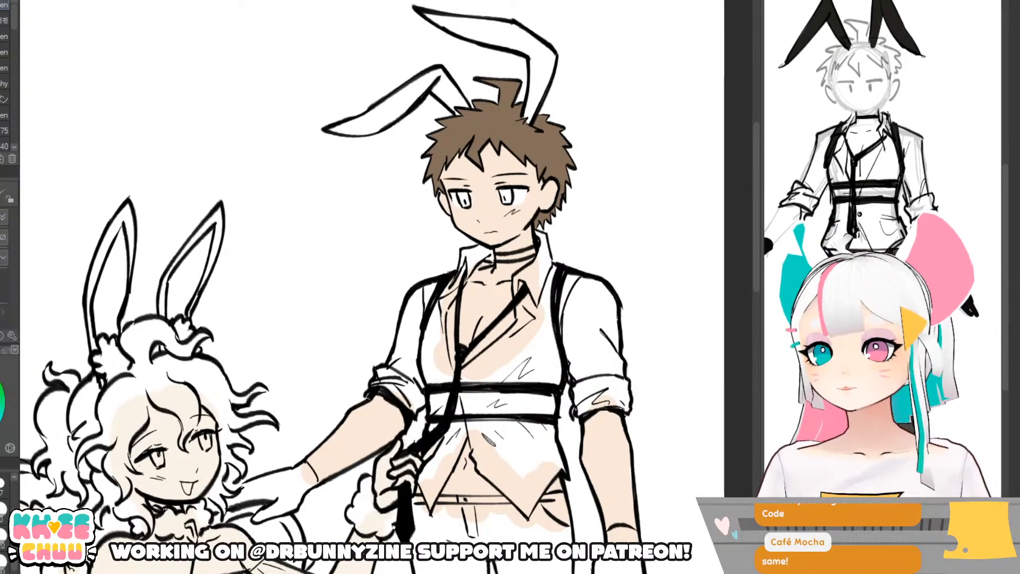
{"action": "left_click", "coordinate": [463, 201]}
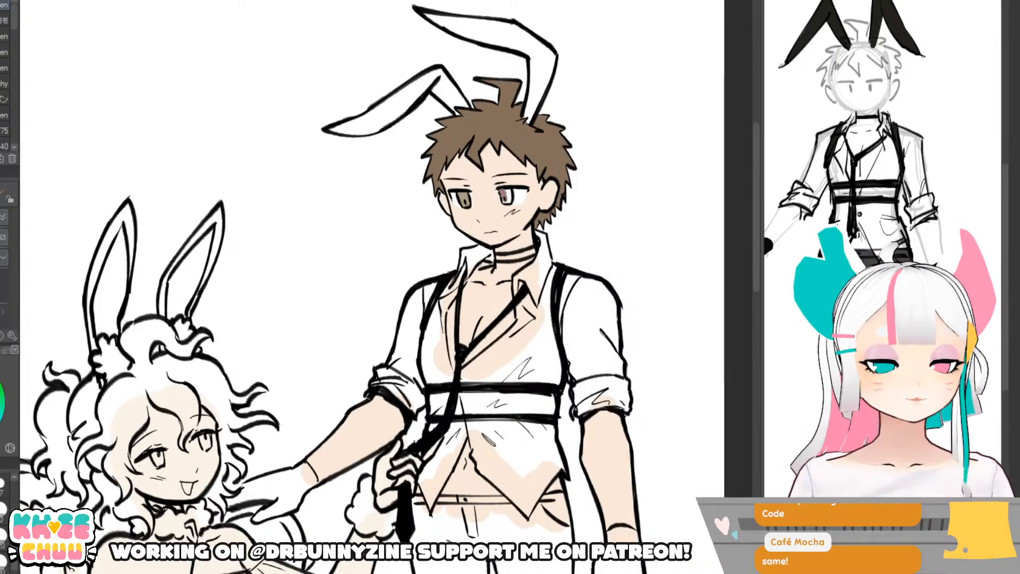
{"action": "left_click_drag", "start_coordinate": [502, 198], "coordinate": [509, 205]}
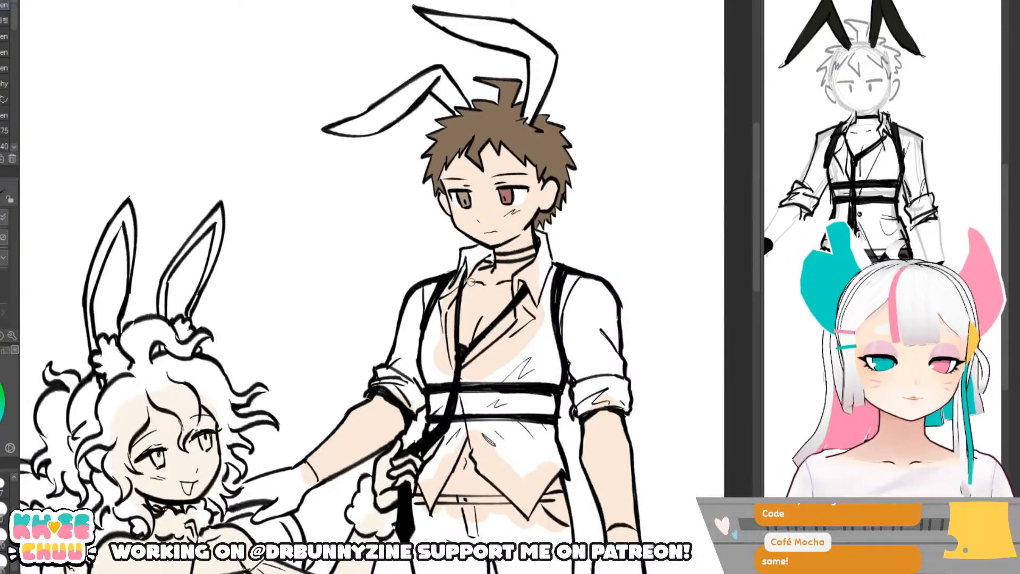
- Fill both of the standing character's bunny ears and the choker with dark grey
{"action": "key", "text": "g"}
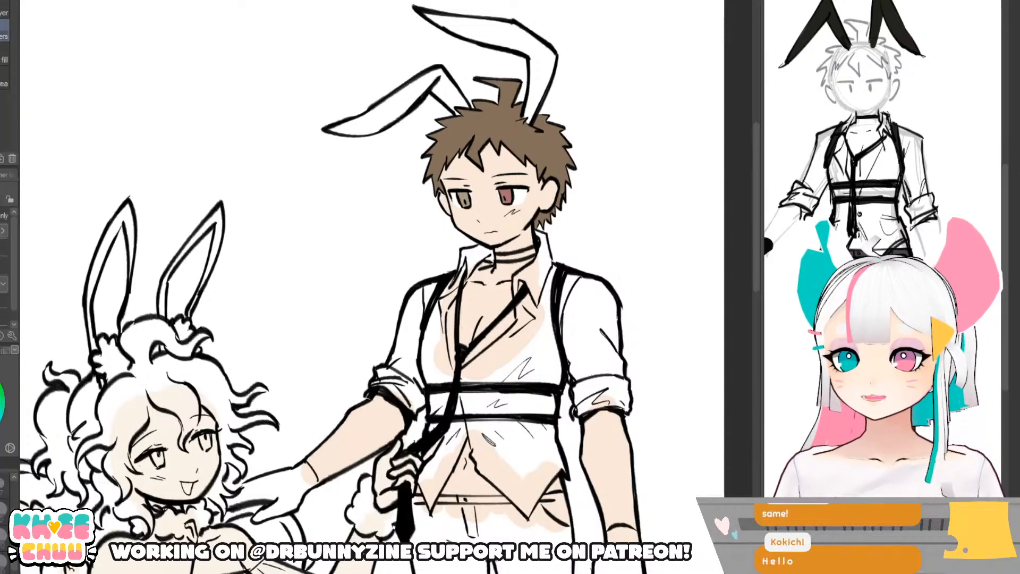
{"action": "left_click", "coordinate": [401, 97]}
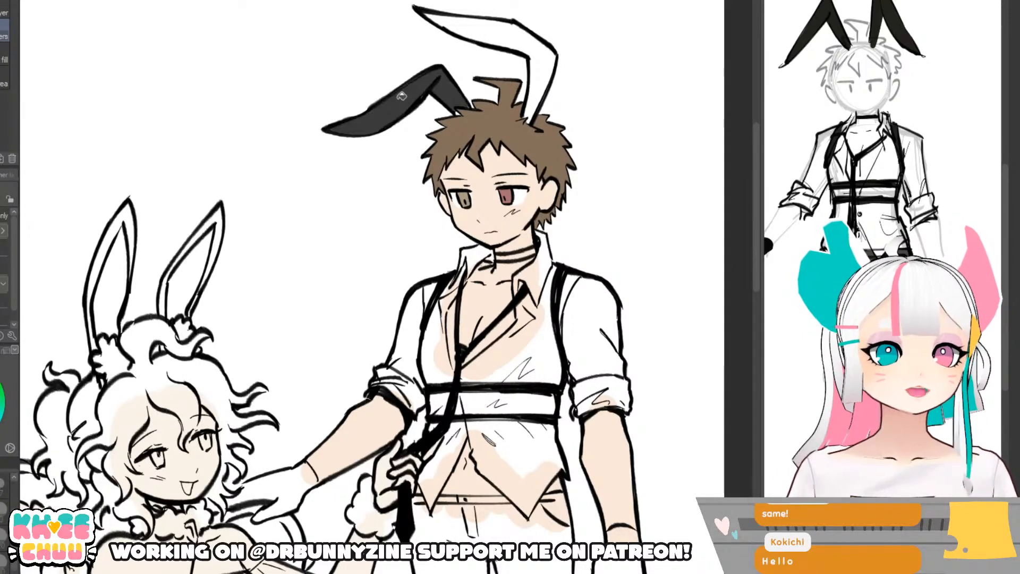
{"action": "left_click", "coordinate": [538, 90]}
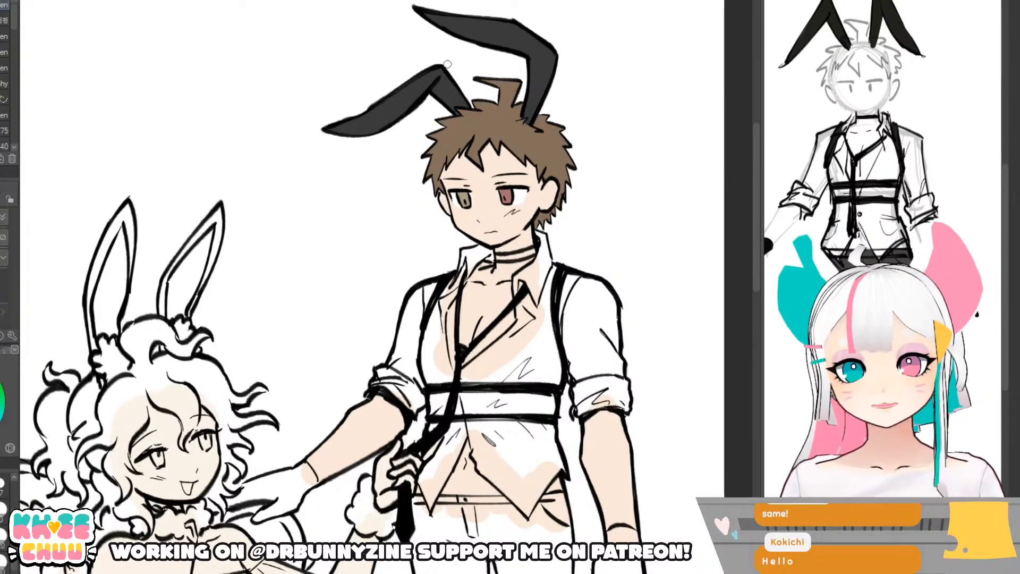
{"action": "scroll", "coordinate": [448, 65], "scroll_direction": "down", "scroll_amount": 3}
{"action": "scroll", "coordinate": [511, 176], "scroll_direction": "up", "scroll_amount": 3}
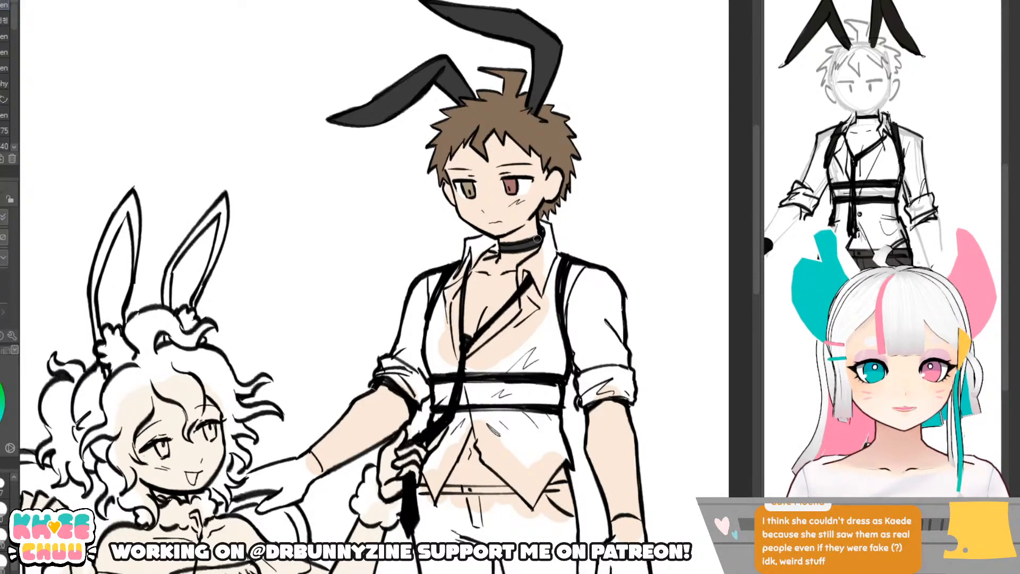
{"action": "scroll", "coordinate": [537, 239], "scroll_direction": "down", "scroll_amount": 3}
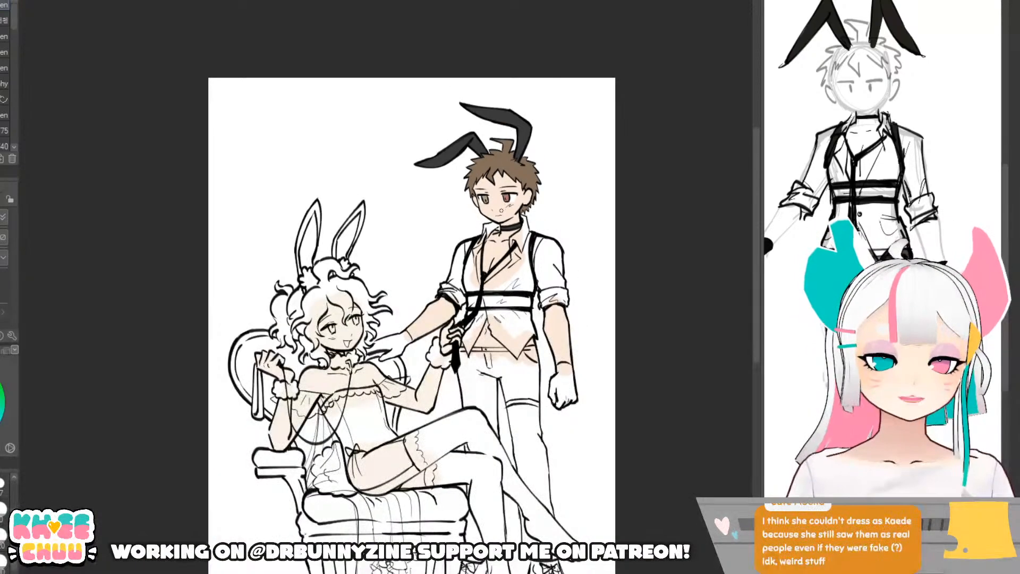
- Paint light grey over the standing character's shirt collar, chest panel and sleeve edges
{"action": "scroll", "coordinate": [449, 228], "scroll_direction": "up", "scroll_amount": 1}
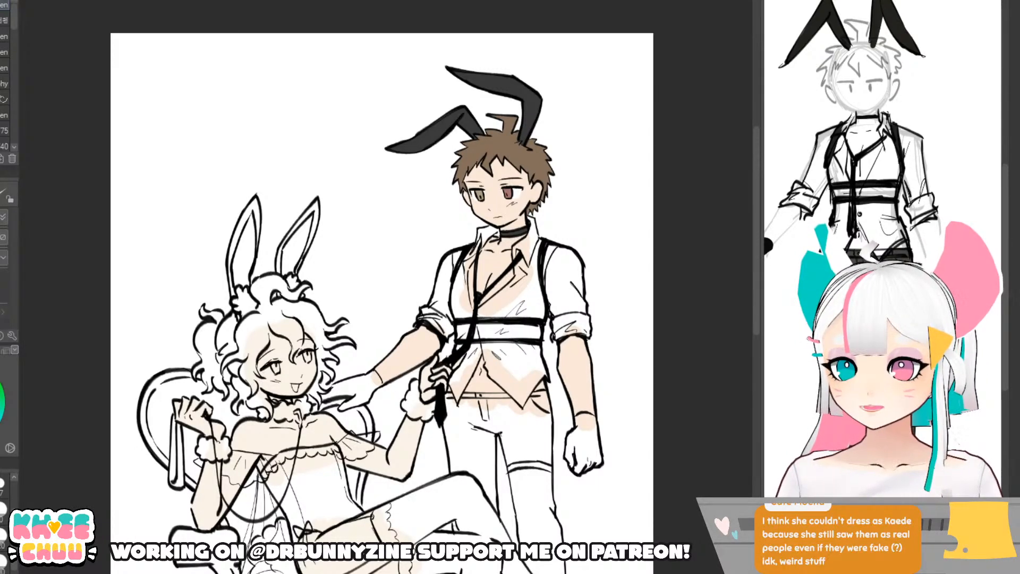
{"action": "scroll", "coordinate": [460, 294], "scroll_direction": "up", "scroll_amount": 1}
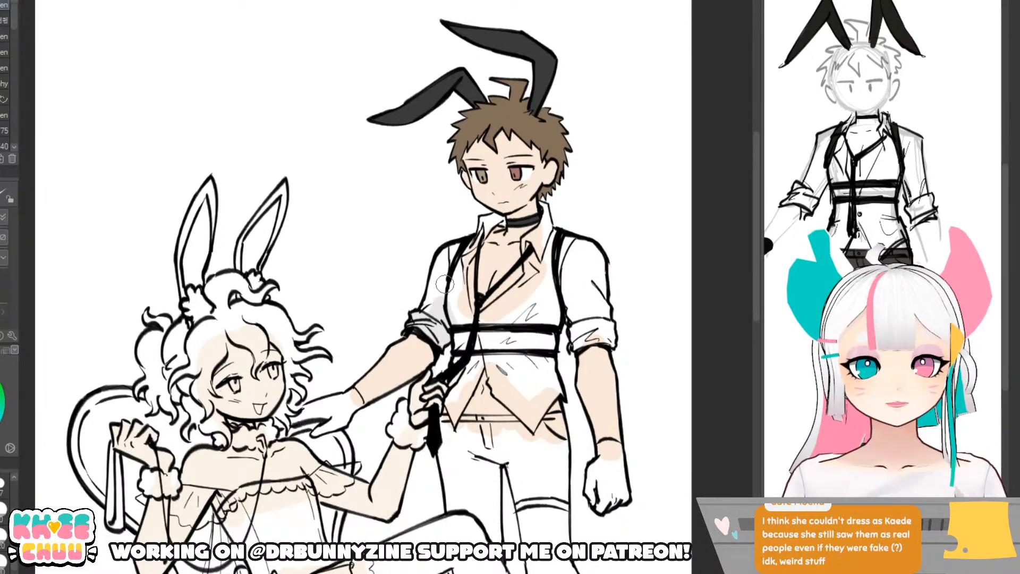
{"action": "mouse_move", "coordinate": [443, 290]}
{"action": "left_mouse_down"}
{"action": "mouse_move", "coordinate": [427, 317]}
{"action": "mouse_move", "coordinate": [440, 263]}
{"action": "mouse_move", "coordinate": [453, 277]}
{"action": "mouse_move", "coordinate": [433, 301]}
{"action": "mouse_move", "coordinate": [448, 256]}
{"action": "left_mouse_up"}
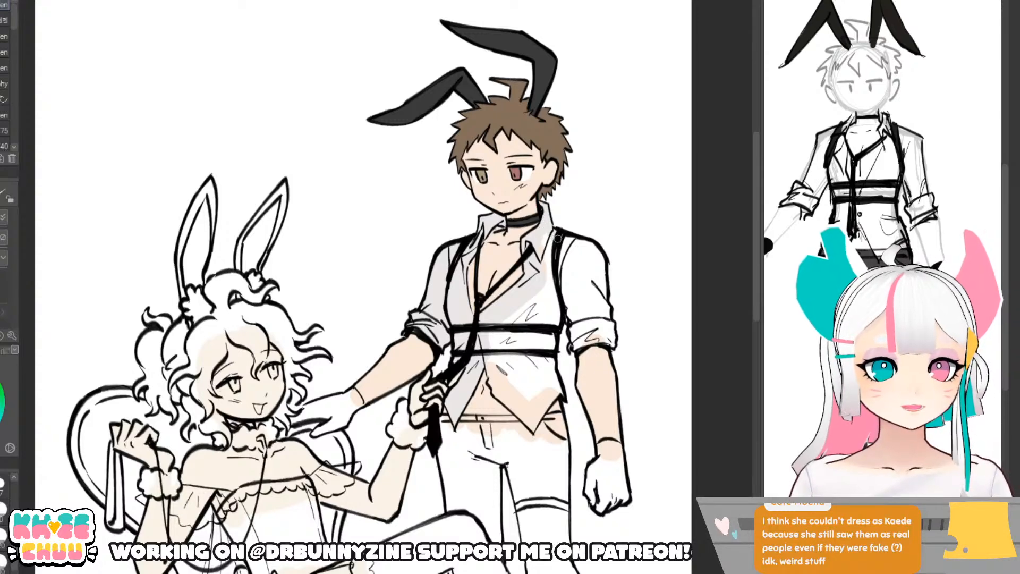
{"action": "mouse_move", "coordinate": [583, 244]}
{"action": "left_mouse_down"}
{"action": "mouse_move", "coordinate": [600, 263]}
{"action": "mouse_move", "coordinate": [593, 255]}
{"action": "mouse_move", "coordinate": [612, 339]}
{"action": "left_mouse_up"}
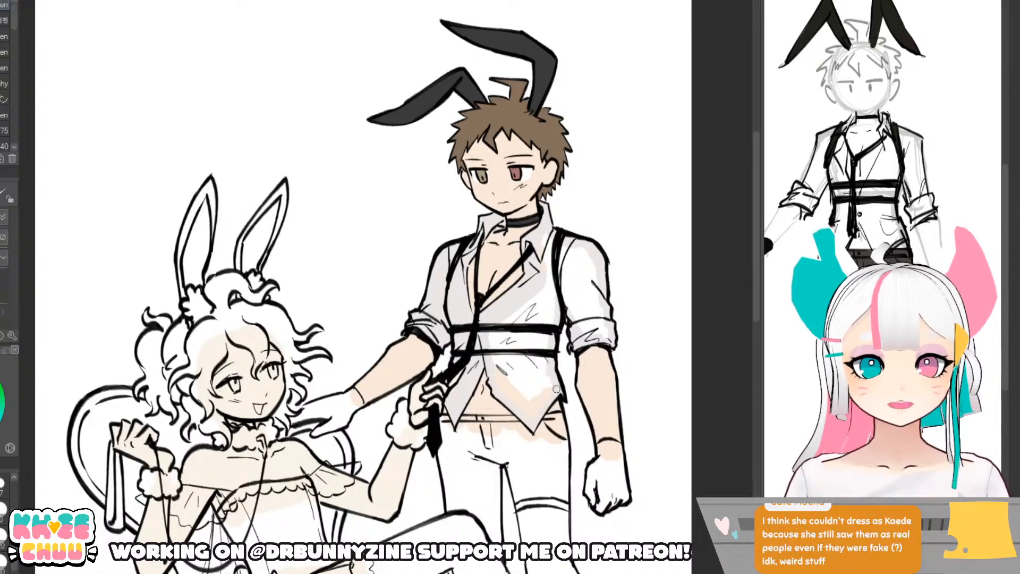
- Fill the remaining white areas of the standing character's shirt and sleeves with the same light grey
{"action": "key", "text": "g"}
{"action": "left_click", "coordinate": [590, 292]}
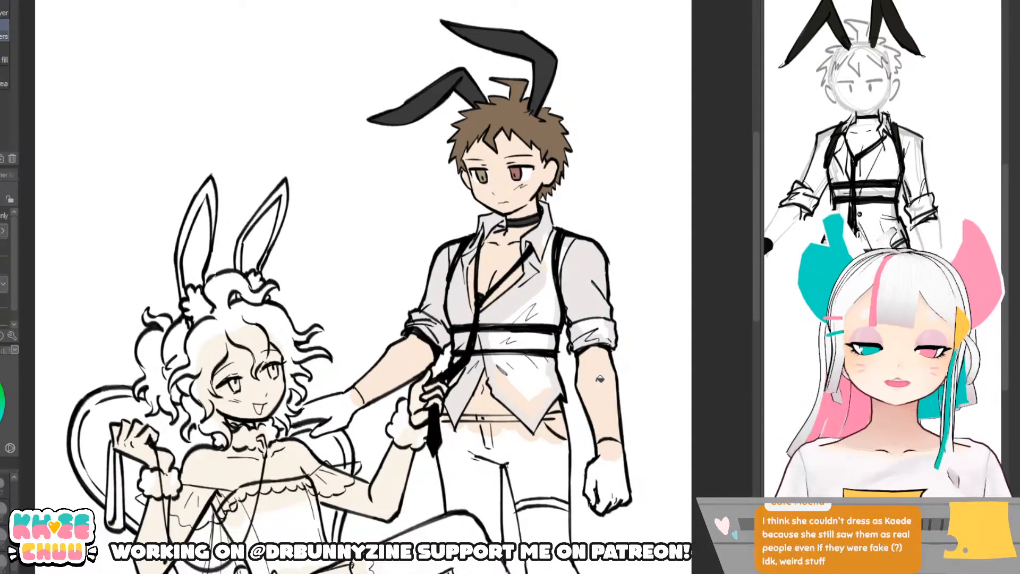
{"action": "left_click", "coordinate": [460, 261]}
{"action": "key", "text": "ctrl+z"}
{"action": "key", "text": "ctrl+z"}
{"action": "left_click", "coordinate": [585, 294]}
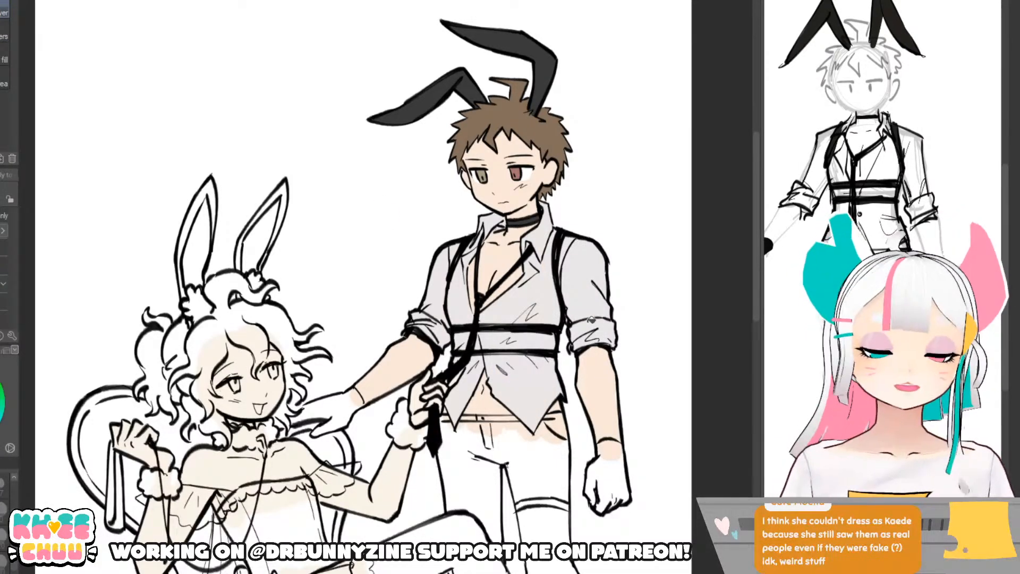
{"action": "key", "text": "p"}
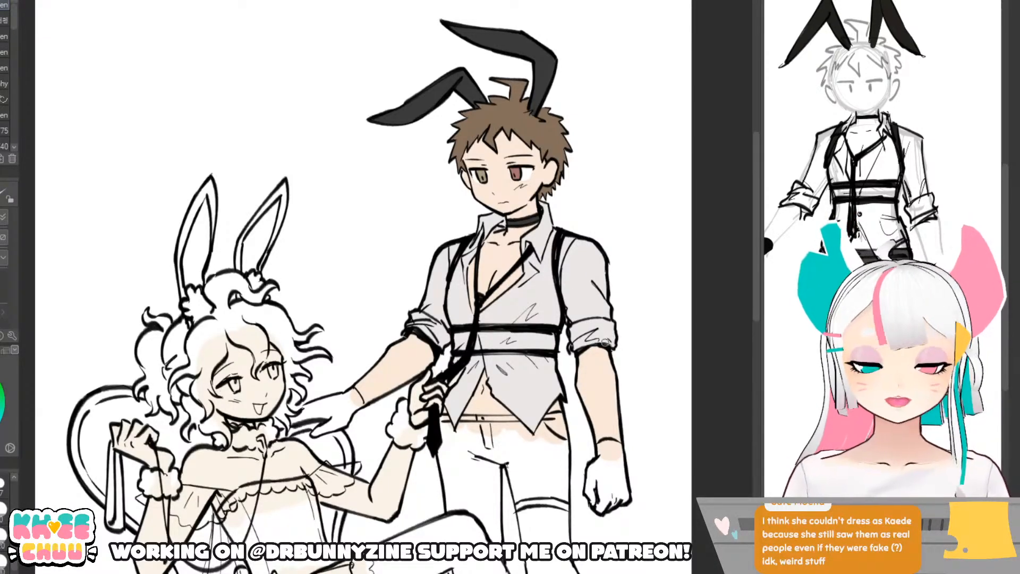
{"action": "scroll", "coordinate": [542, 321], "scroll_direction": "down", "scroll_amount": 2}
{"action": "scroll", "coordinate": [532, 319], "scroll_direction": "up", "scroll_amount": 3}
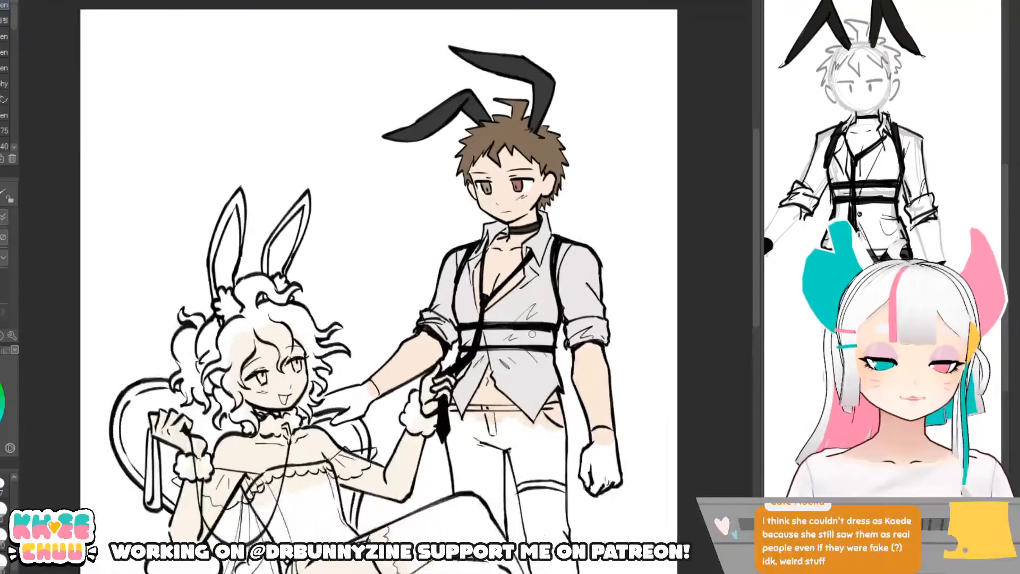
{"action": "key", "text": "e"}
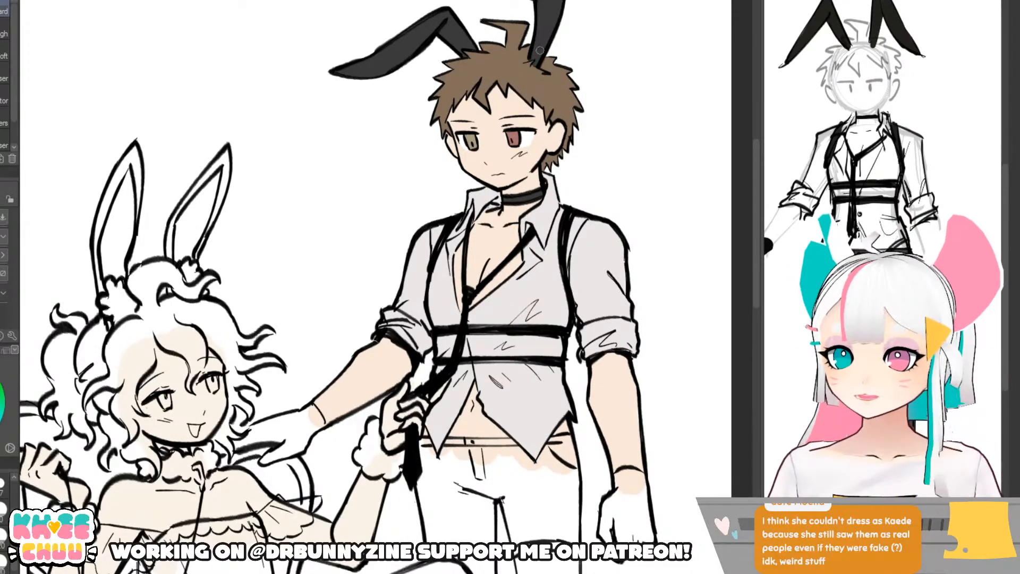
{"action": "scroll", "coordinate": [539, 50], "scroll_direction": "down", "scroll_amount": 2}
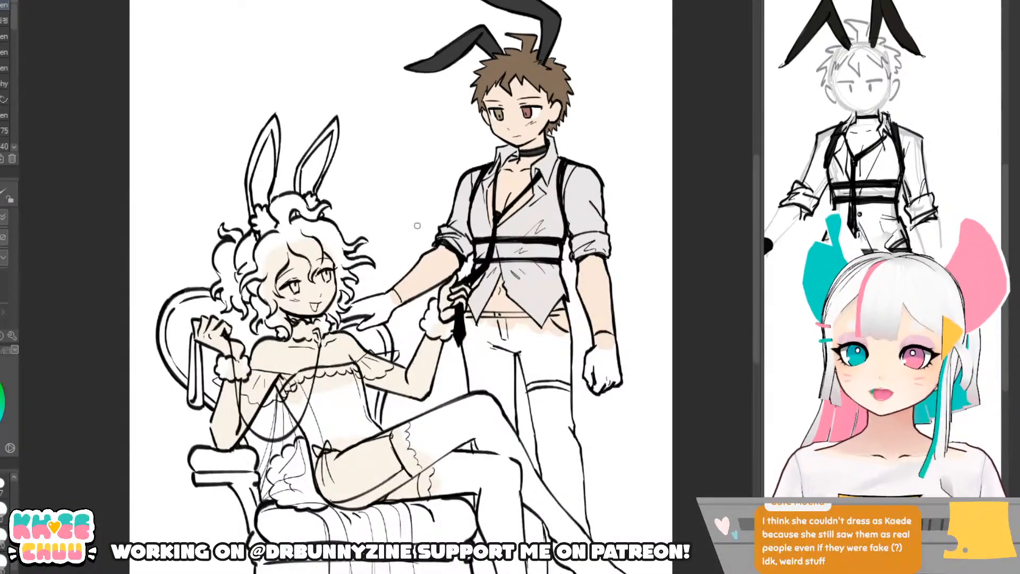
- Paint both of the standing character's gloves very dark grey up to the wrist lines
{"action": "scroll", "coordinate": [484, 221], "scroll_direction": "up", "scroll_amount": 1}
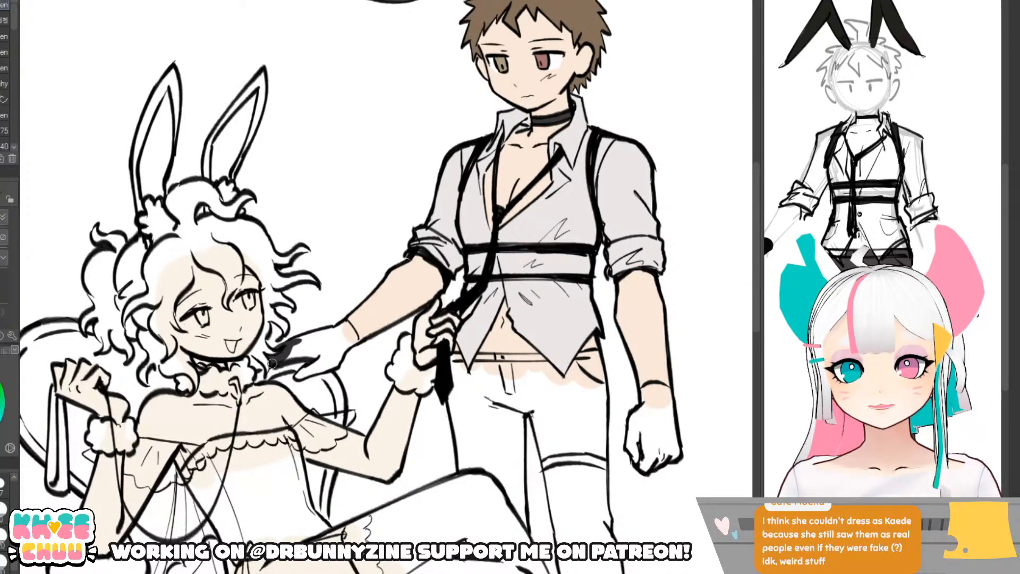
{"action": "mouse_move", "coordinate": [285, 354]}
{"action": "left_mouse_down"}
{"action": "mouse_move", "coordinate": [324, 352]}
{"action": "mouse_move", "coordinate": [298, 375]}
{"action": "mouse_move", "coordinate": [335, 363]}
{"action": "mouse_move", "coordinate": [330, 331]}
{"action": "mouse_move", "coordinate": [297, 349]}
{"action": "mouse_move", "coordinate": [326, 345]}
{"action": "mouse_move", "coordinate": [330, 335]}
{"action": "mouse_move", "coordinate": [298, 340]}
{"action": "mouse_move", "coordinate": [351, 334]}
{"action": "left_mouse_up"}
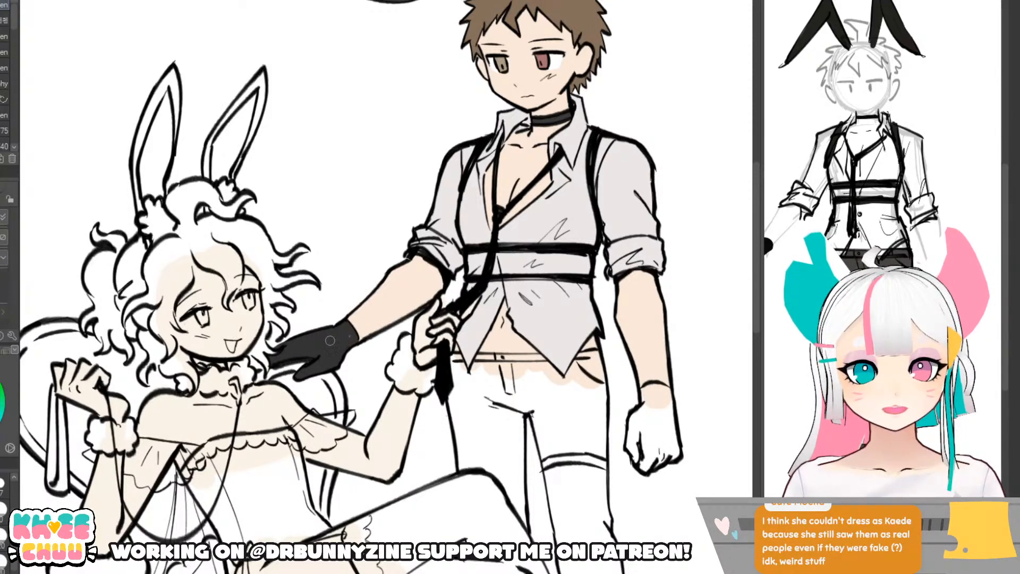
{"action": "left_click_drag", "start_coordinate": [344, 325], "coordinate": [299, 263]}
{"action": "left_click_drag", "start_coordinate": [552, 374], "coordinate": [548, 349]}
{"action": "mouse_move", "coordinate": [601, 295]}
{"action": "left_mouse_down"}
{"action": "mouse_move", "coordinate": [580, 359]}
{"action": "mouse_move", "coordinate": [588, 370]}
{"action": "mouse_move", "coordinate": [621, 367]}
{"action": "mouse_move", "coordinate": [627, 346]}
{"action": "mouse_move", "coordinate": [613, 302]}
{"action": "mouse_move", "coordinate": [620, 317]}
{"action": "mouse_move", "coordinate": [620, 304]}
{"action": "mouse_move", "coordinate": [603, 349]}
{"action": "mouse_move", "coordinate": [590, 343]}
{"action": "mouse_move", "coordinate": [601, 339]}
{"action": "mouse_move", "coordinate": [617, 355]}
{"action": "left_mouse_up"}
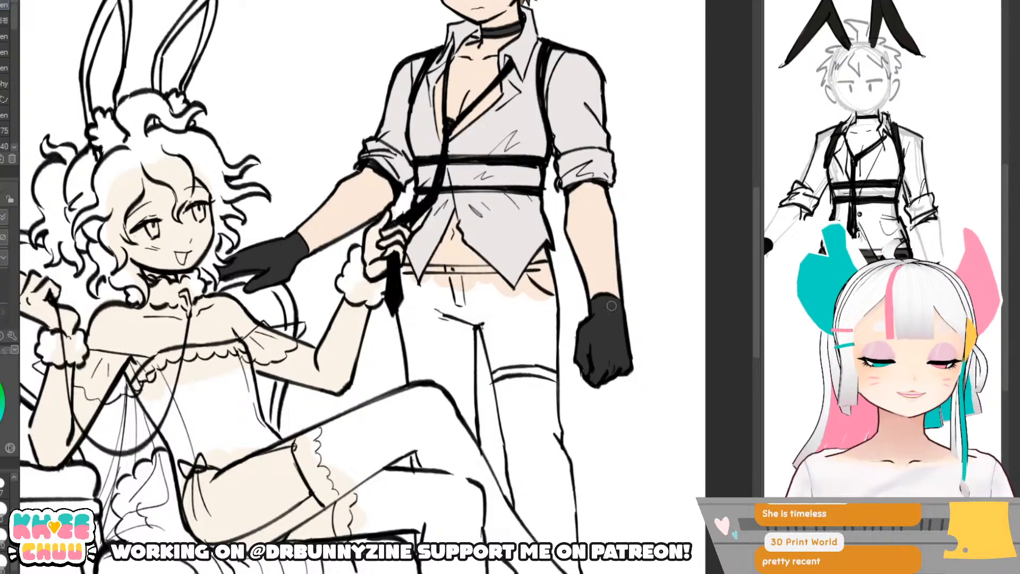
- Paint dark grey along the waistband and upper leg edges of the standing character's trousers
{"action": "scroll", "coordinate": [611, 331], "scroll_direction": "down", "scroll_amount": 3}
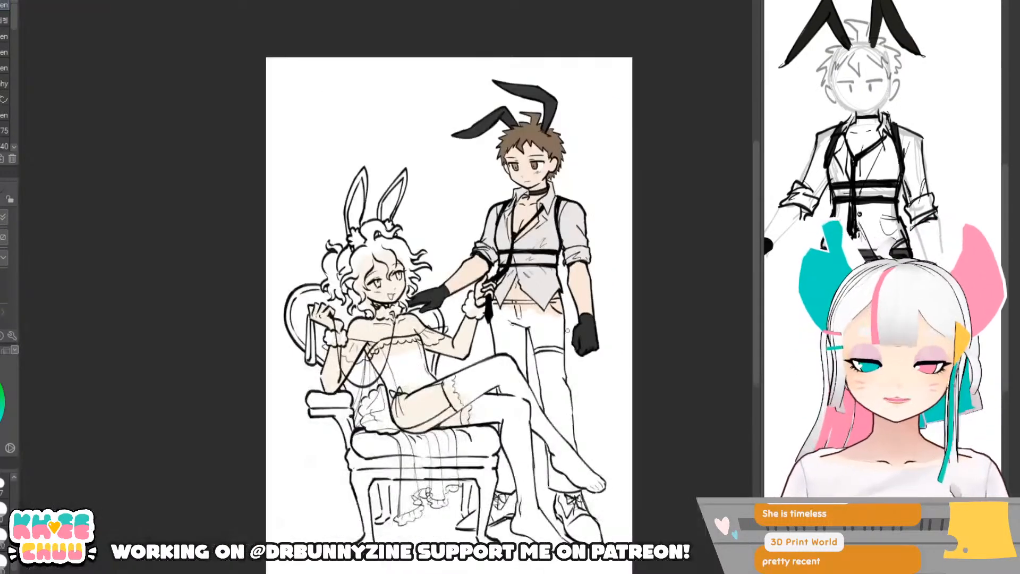
{"action": "scroll", "coordinate": [566, 330], "scroll_direction": "up", "scroll_amount": 1}
{"action": "scroll", "coordinate": [566, 331], "scroll_direction": "down", "scroll_amount": 2}
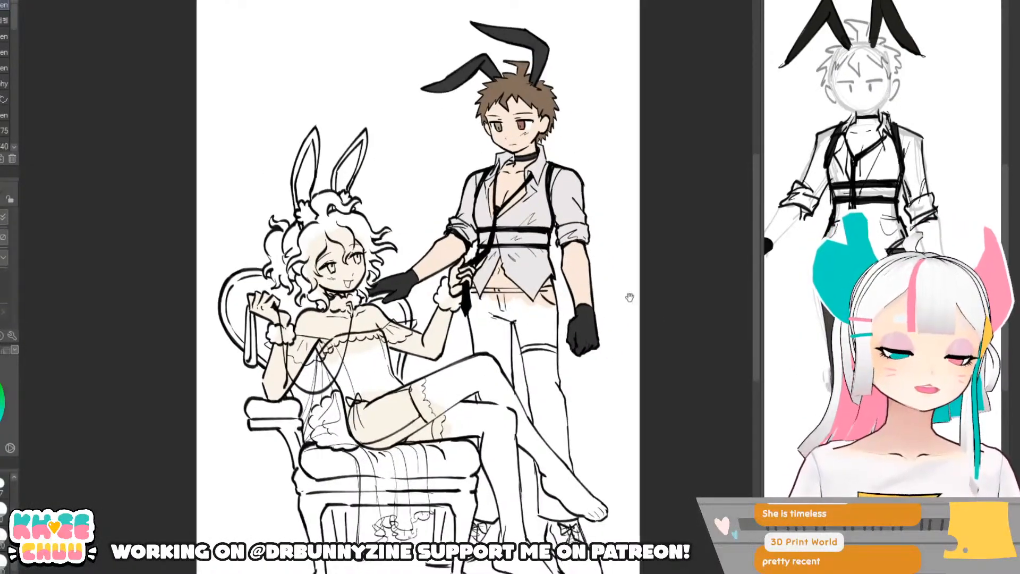
{"action": "scroll", "coordinate": [621, 291], "scroll_direction": "up", "scroll_amount": 1}
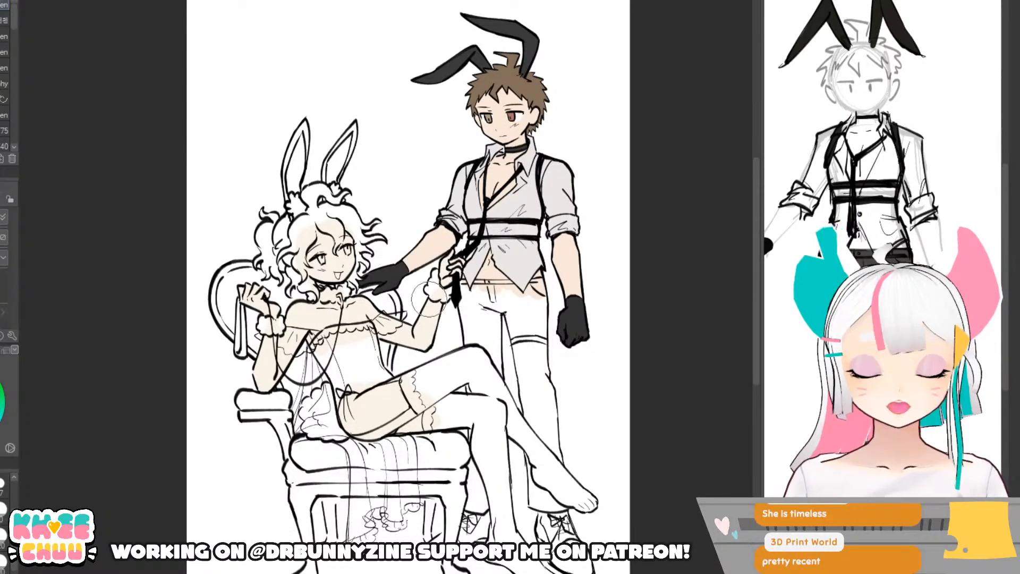
{"action": "scroll", "coordinate": [386, 279], "scroll_direction": "up", "scroll_amount": 2}
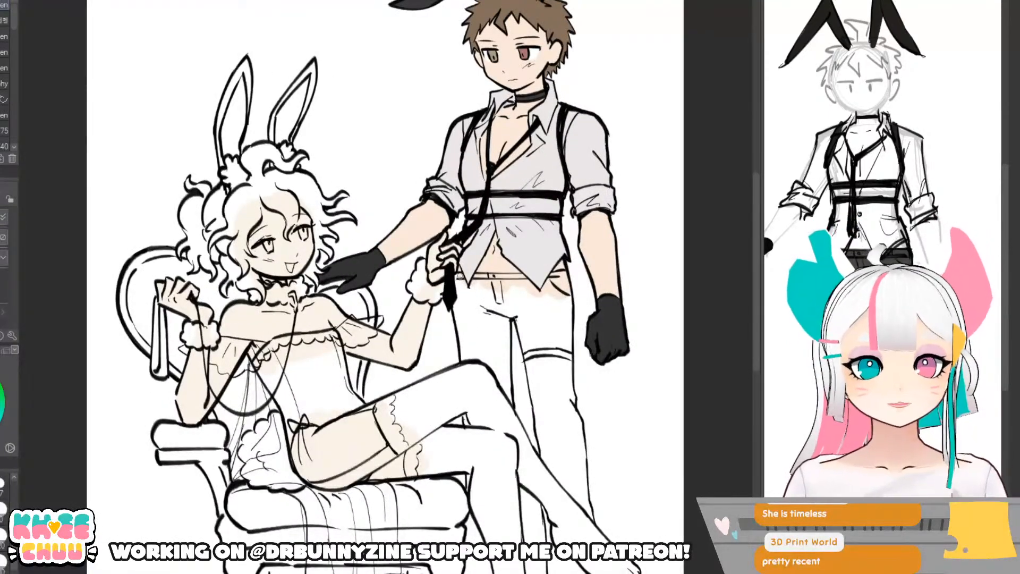
{"action": "left_click_drag", "start_coordinate": [461, 278], "coordinate": [463, 352]}
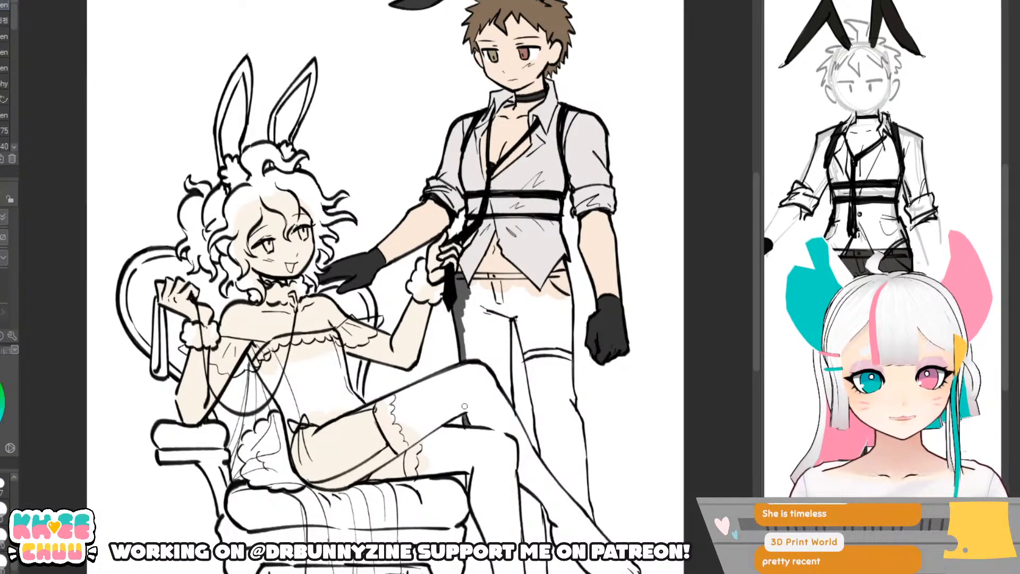
{"action": "mouse_move", "coordinate": [470, 354]}
{"action": "left_mouse_down"}
{"action": "mouse_move", "coordinate": [491, 362]}
{"action": "mouse_move", "coordinate": [511, 403]}
{"action": "mouse_move", "coordinate": [505, 320]}
{"action": "mouse_move", "coordinate": [508, 361]}
{"action": "mouse_move", "coordinate": [517, 317]}
{"action": "left_mouse_up"}
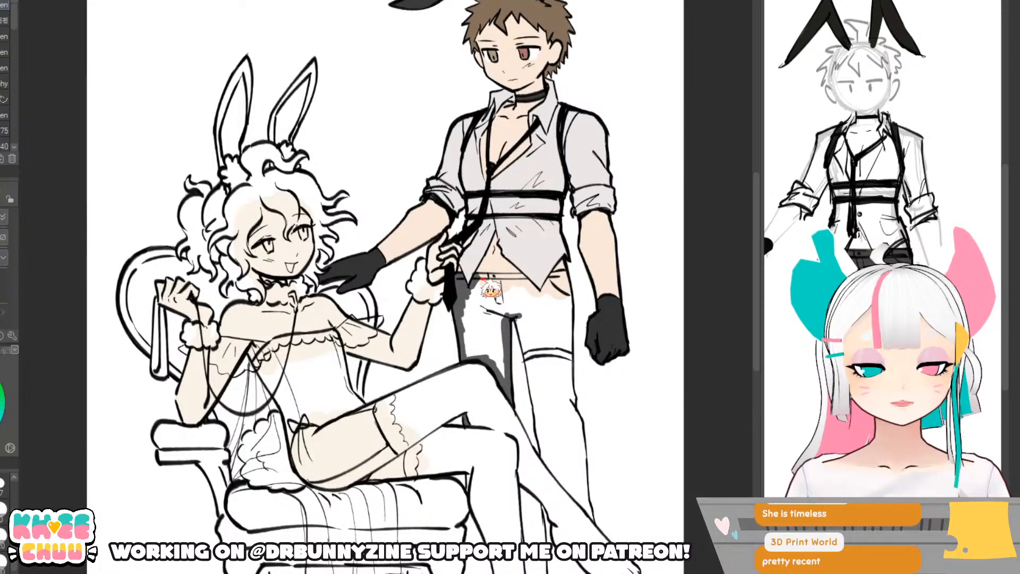
{"action": "mouse_move", "coordinate": [474, 276]}
{"action": "left_mouse_down"}
{"action": "mouse_move", "coordinate": [524, 277]}
{"action": "mouse_move", "coordinate": [516, 276]}
{"action": "mouse_move", "coordinate": [537, 291]}
{"action": "mouse_move", "coordinate": [562, 273]}
{"action": "mouse_move", "coordinate": [568, 374]}
{"action": "left_mouse_up"}
{"action": "key", "text": "ctrl+z"}
{"action": "left_click_drag", "start_coordinate": [517, 321], "coordinate": [533, 396]}
- Line the lower edges of the standing character's trouser leg with dark grey and fill the enclosed white areas of the trousers
{"action": "key", "text": "g"}
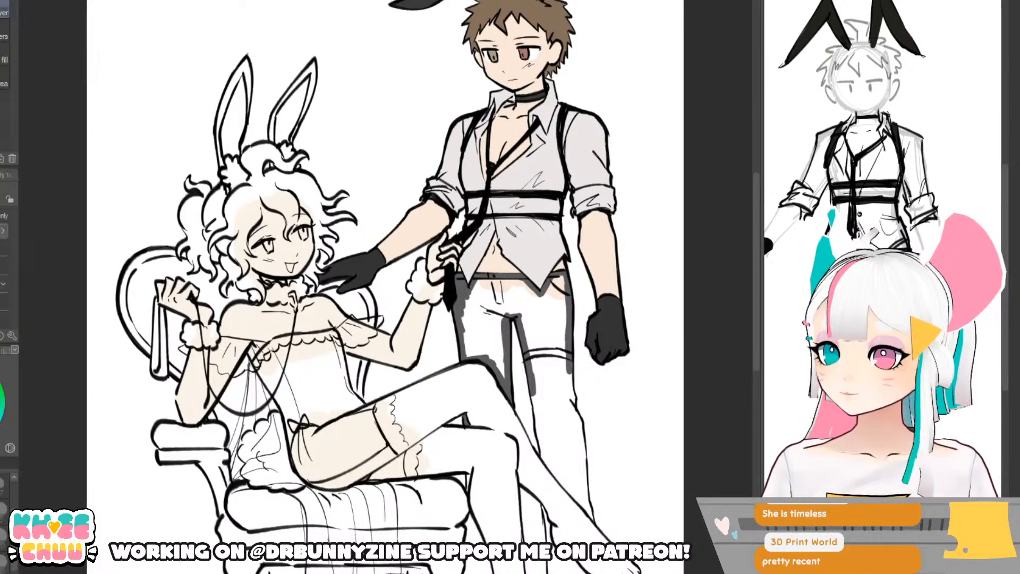
{"action": "key", "text": "p"}
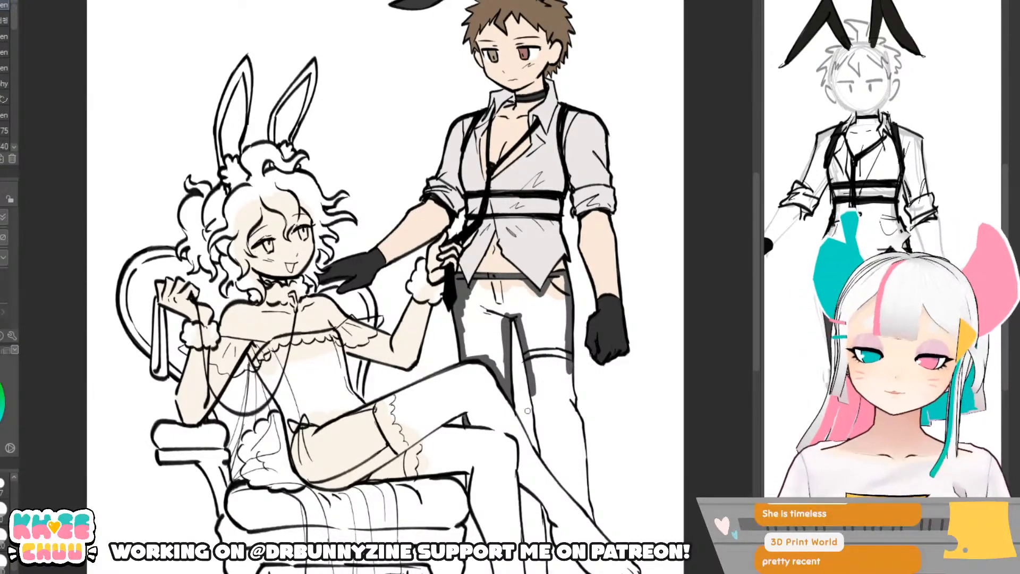
{"action": "mouse_move", "coordinate": [532, 387]}
{"action": "left_mouse_down"}
{"action": "mouse_move", "coordinate": [545, 460]}
{"action": "mouse_move", "coordinate": [592, 519]}
{"action": "mouse_move", "coordinate": [584, 488]}
{"action": "left_mouse_up"}
{"action": "left_click_drag", "start_coordinate": [569, 353], "coordinate": [584, 463]}
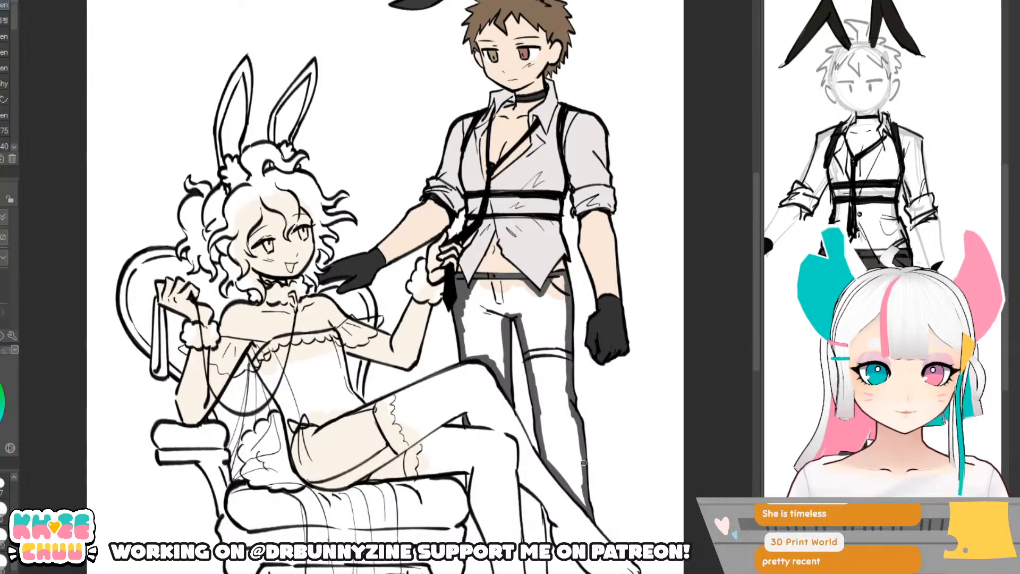
{"action": "key", "text": "g"}
{"action": "left_click", "coordinate": [550, 403]}
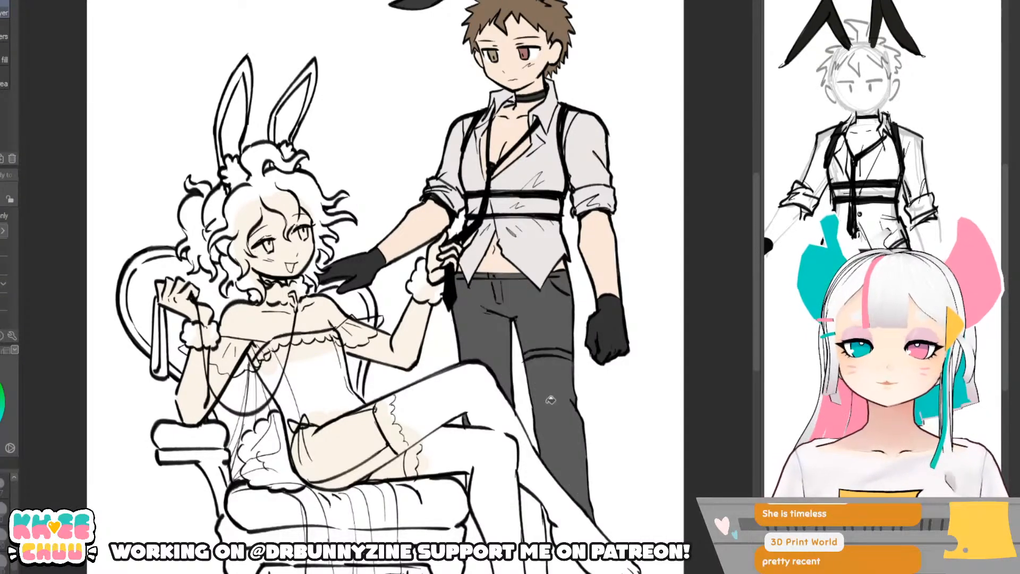
- Paint the lower trouser sections showing behind and between the seated character's legs in the same dark grey
{"action": "left_click_drag", "start_coordinate": [624, 492], "coordinate": [618, 405]}
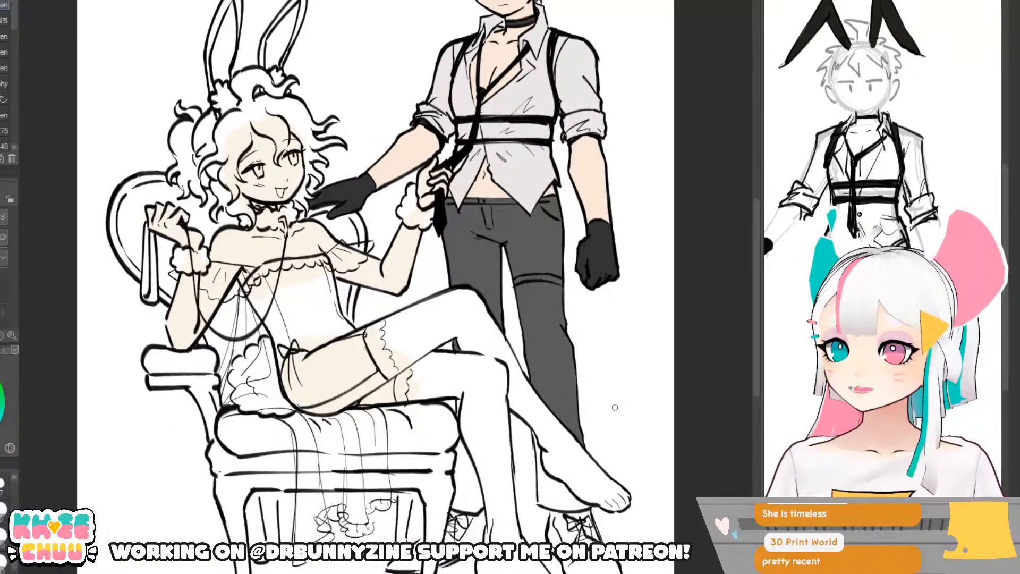
{"action": "left_click_drag", "start_coordinate": [481, 466], "coordinate": [471, 441]}
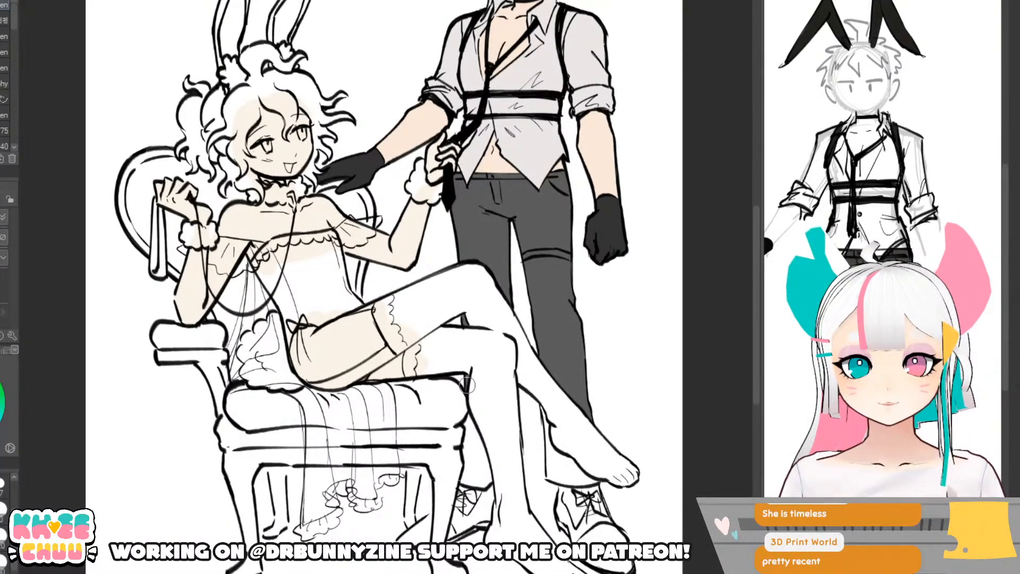
{"action": "mouse_move", "coordinate": [467, 417]}
{"action": "left_mouse_down"}
{"action": "mouse_move", "coordinate": [463, 481]}
{"action": "mouse_move", "coordinate": [487, 481]}
{"action": "mouse_move", "coordinate": [473, 424]}
{"action": "mouse_move", "coordinate": [475, 470]}
{"action": "left_mouse_up"}
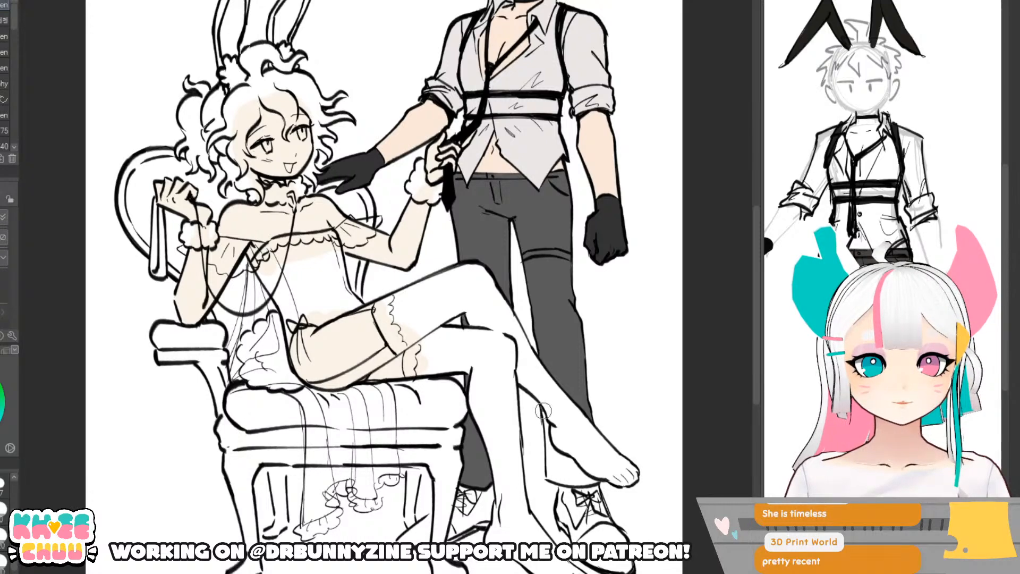
{"action": "left_click_drag", "start_coordinate": [543, 409], "coordinate": [553, 479]}
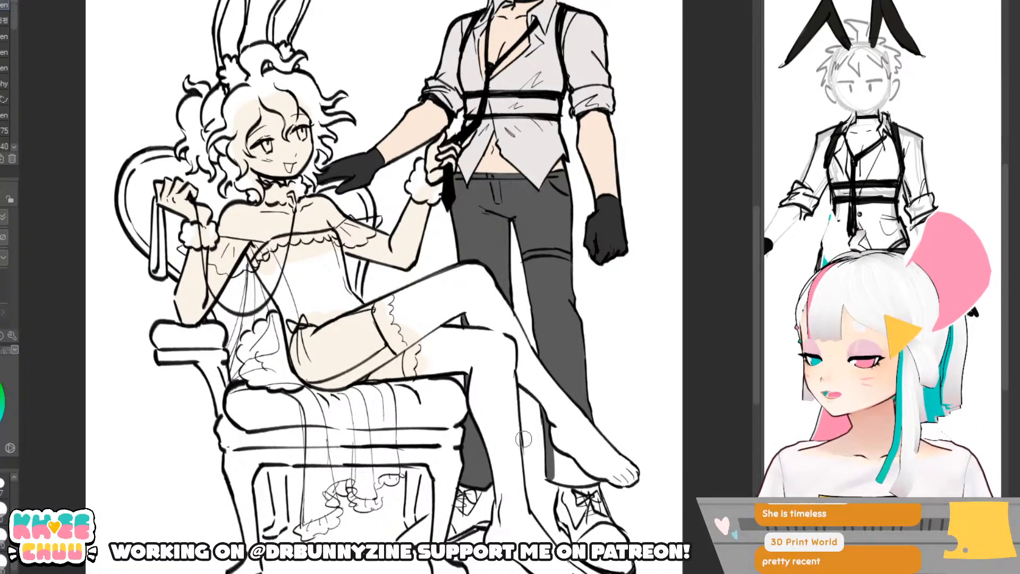
{"action": "mouse_move", "coordinate": [553, 453]}
{"action": "left_mouse_down"}
{"action": "mouse_move", "coordinate": [599, 481]}
{"action": "mouse_move", "coordinate": [558, 472]}
{"action": "mouse_move", "coordinate": [572, 476]}
{"action": "mouse_move", "coordinate": [558, 464]}
{"action": "mouse_move", "coordinate": [565, 458]}
{"action": "left_mouse_up"}
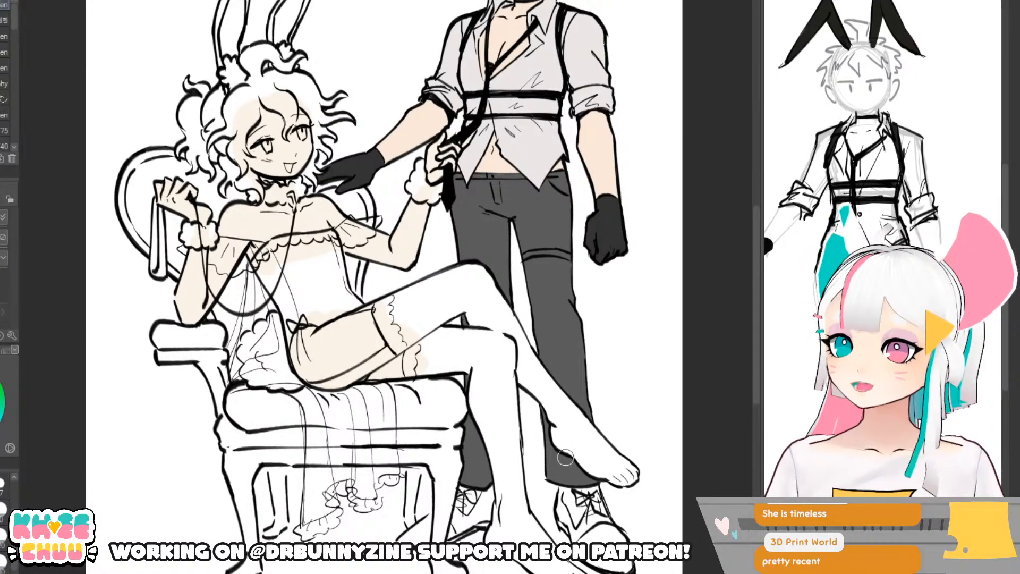
- Compare the picture with and without the trouser colour, keep the colour, and paint the thigh strap near-black
{"action": "scroll", "coordinate": [566, 458], "scroll_direction": "down", "scroll_amount": 3}
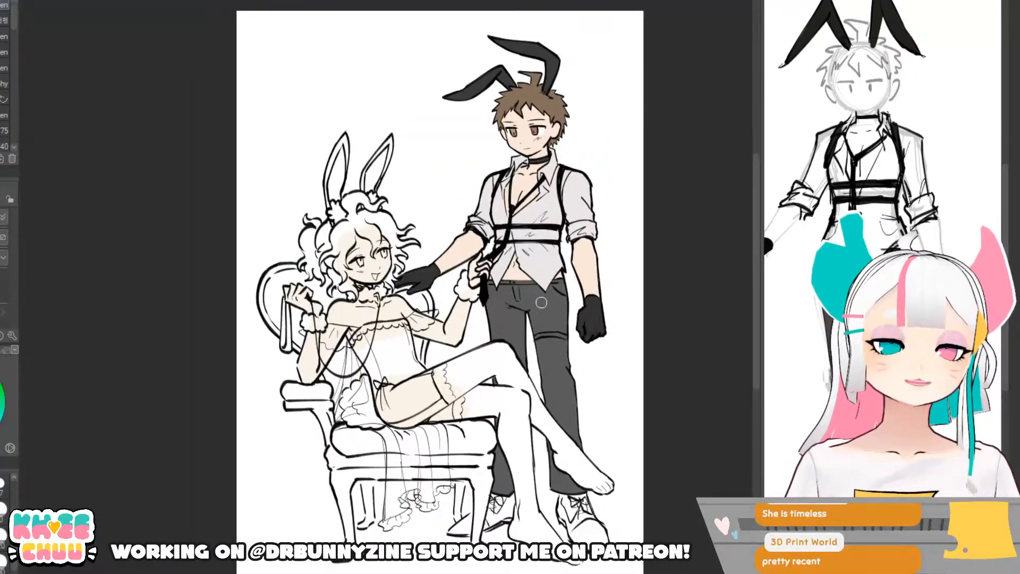
{"action": "scroll", "coordinate": [542, 303], "scroll_direction": "up", "scroll_amount": 2}
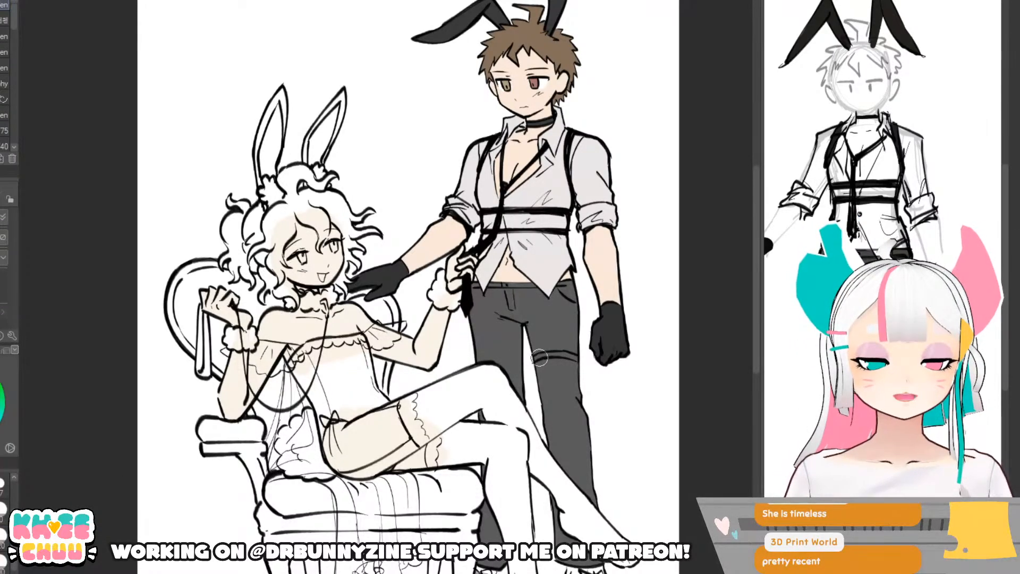
{"action": "key", "text": "ctrl+z"}
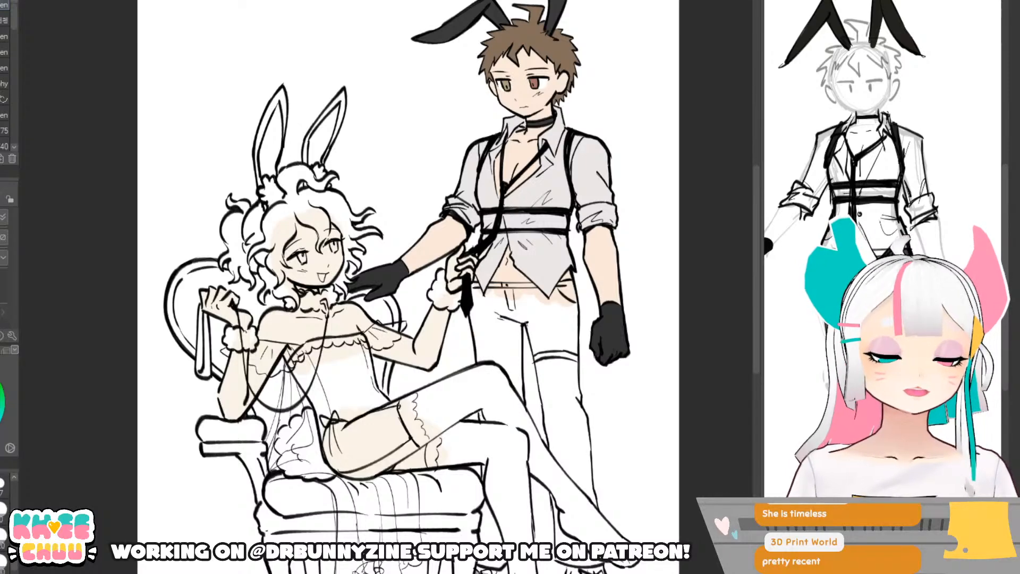
{"action": "key", "text": "ctrl+y"}
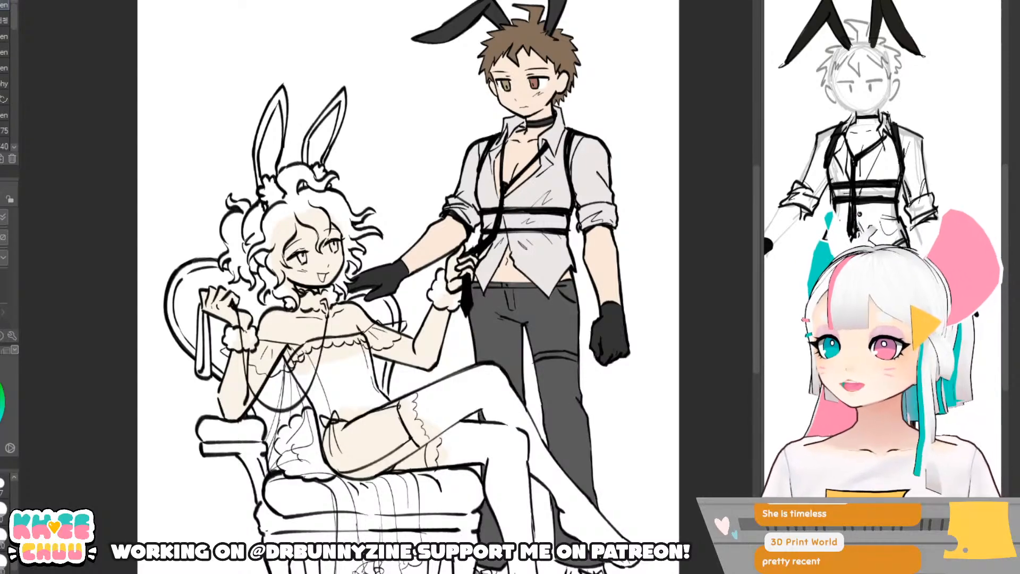
{"action": "key", "text": "p"}
{"action": "key", "text": "p"}
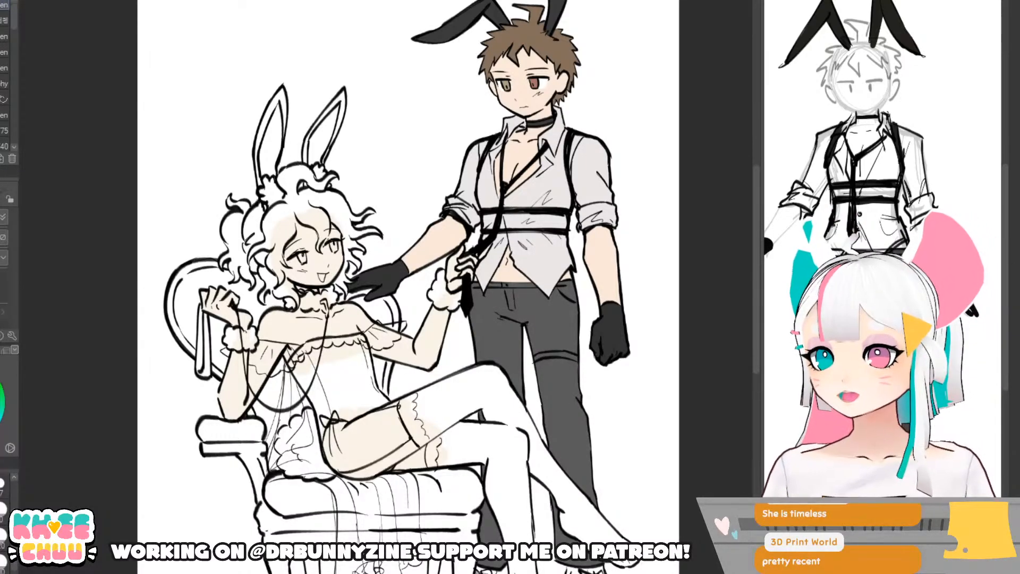
{"action": "left_click_drag", "start_coordinate": [536, 358], "coordinate": [575, 362]}
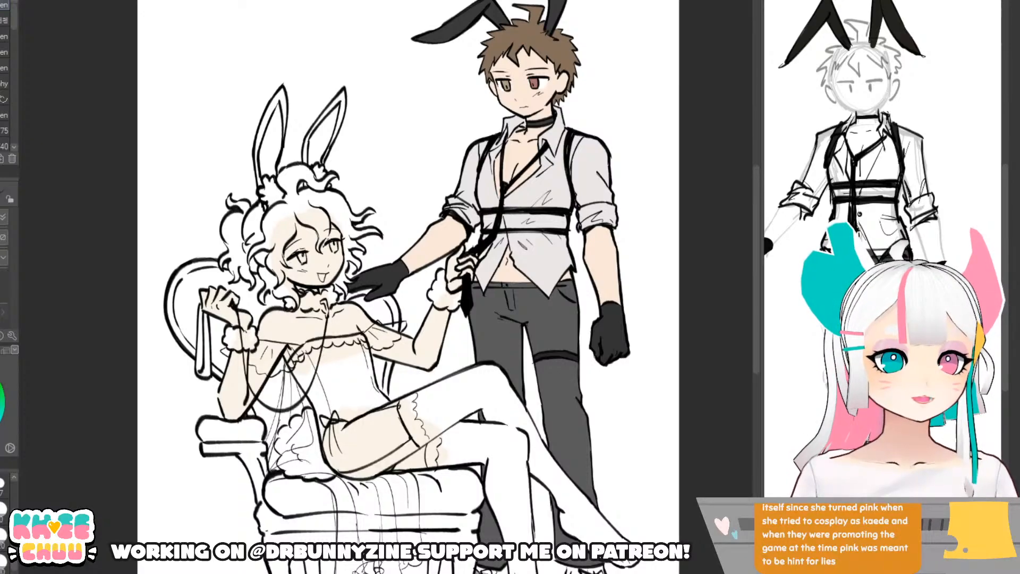
- Switch to the Process of Elimination key art and examine its characters up close
{"action": "left_click", "coordinate": [319, 1]}
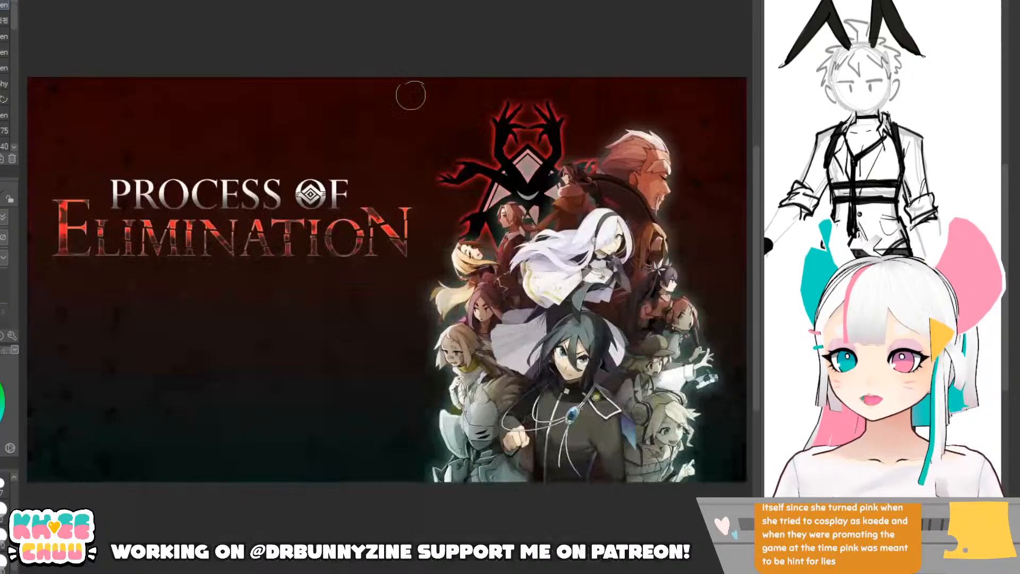
{"action": "scroll", "coordinate": [616, 398], "scroll_direction": "up", "scroll_amount": 8}
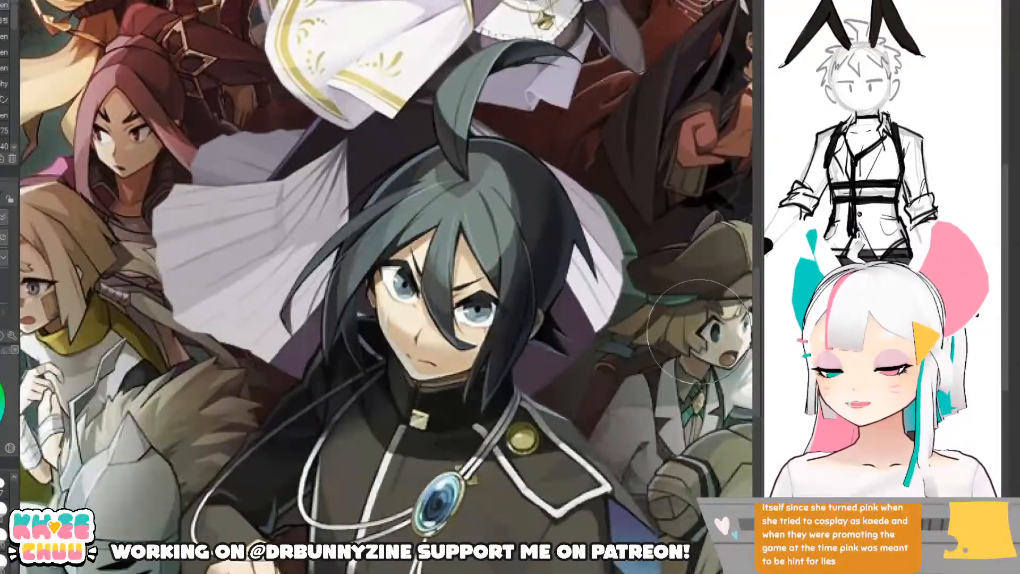
{"action": "scroll", "coordinate": [579, 290], "scroll_direction": "down", "scroll_amount": 5}
{"action": "scroll", "coordinate": [583, 287], "scroll_direction": "down", "scroll_amount": 3}
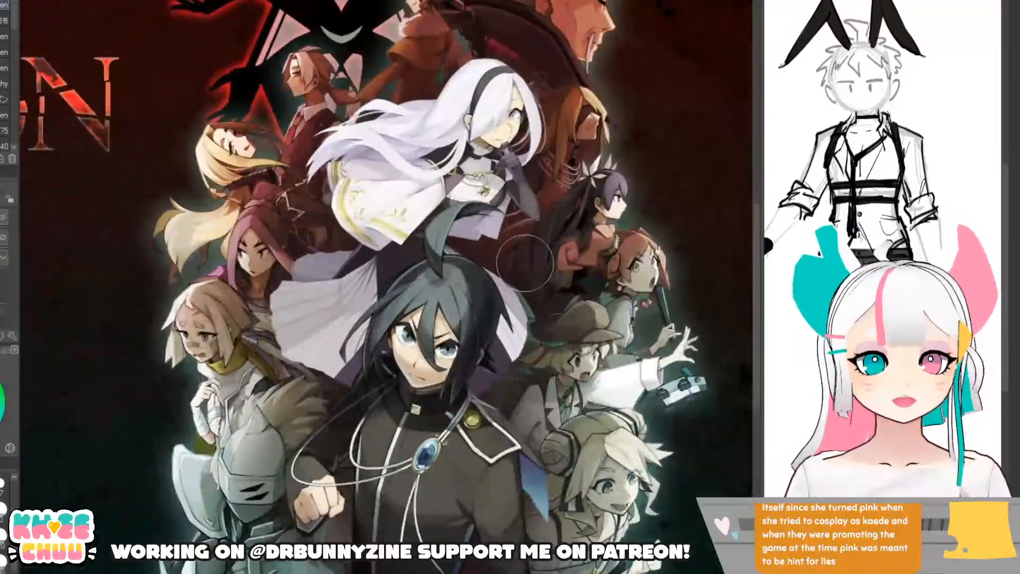
{"action": "scroll", "coordinate": [518, 249], "scroll_direction": "up", "scroll_amount": 2}
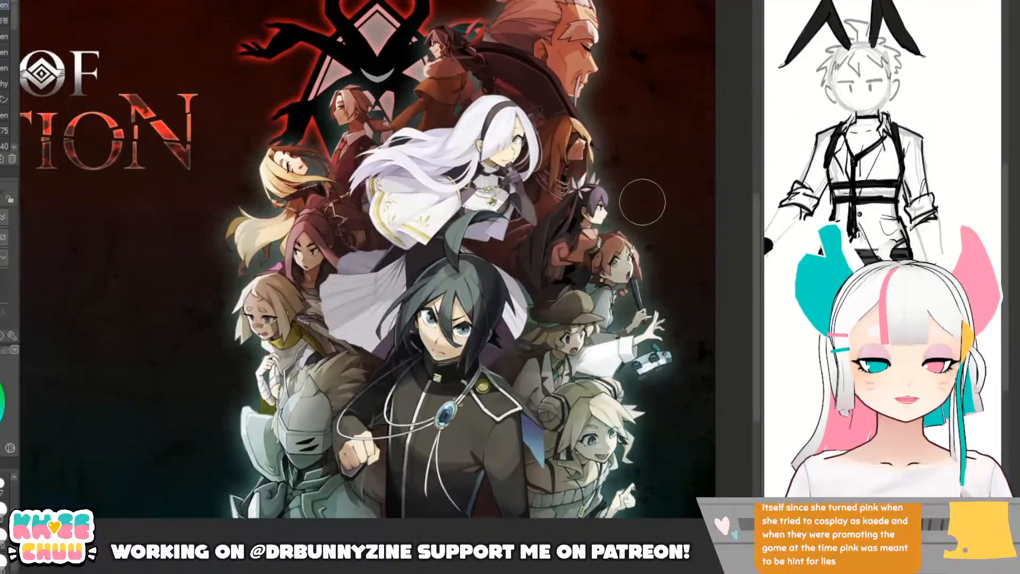
{"action": "scroll", "coordinate": [662, 193], "scroll_direction": "up", "scroll_amount": 1}
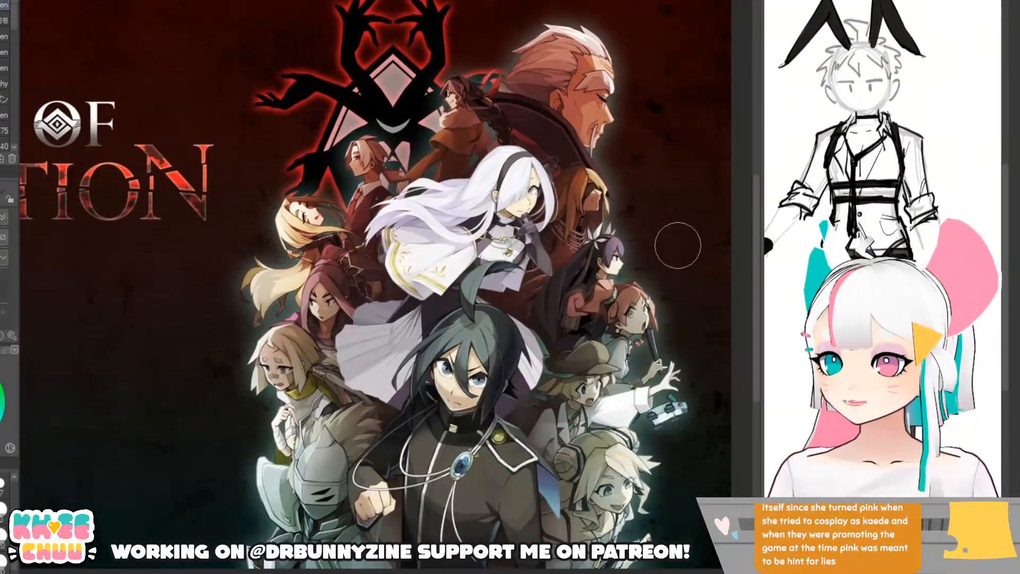
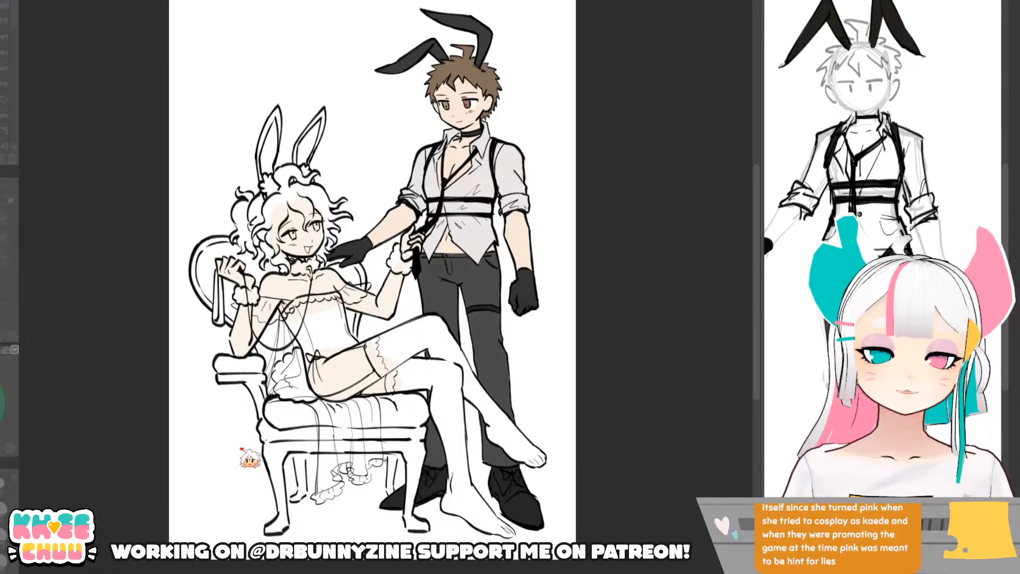
{"action": "key", "text": "ctrl+z"}
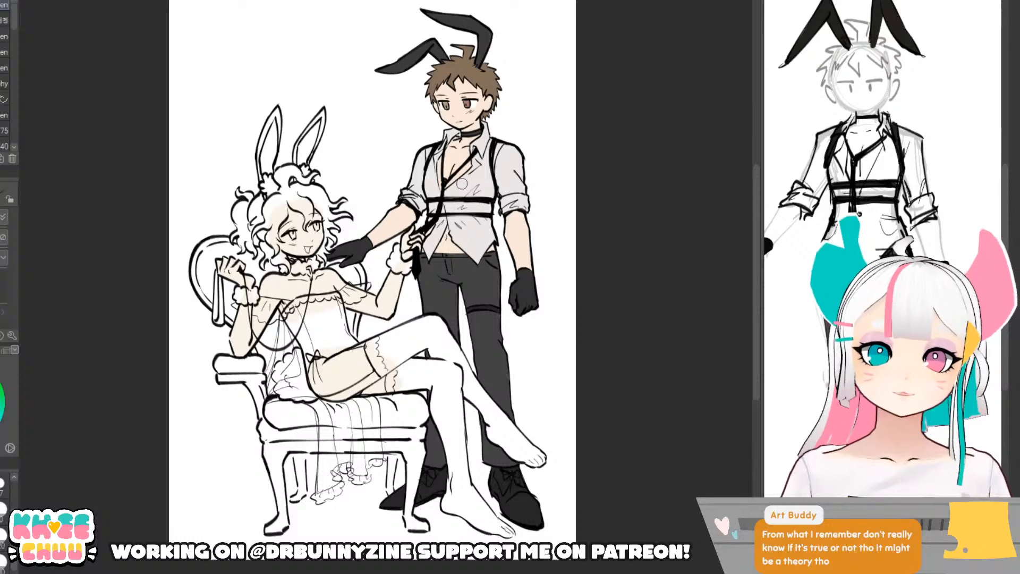
{"action": "scroll", "coordinate": [461, 180], "scroll_direction": "up", "scroll_amount": 1}
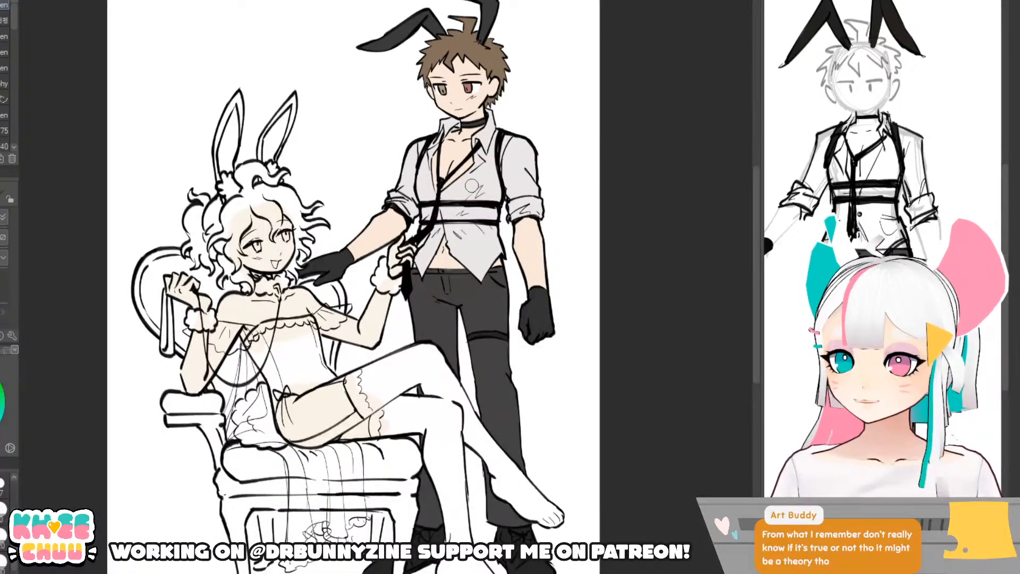
{"action": "left_click_drag", "start_coordinate": [438, 197], "coordinate": [487, 225]}
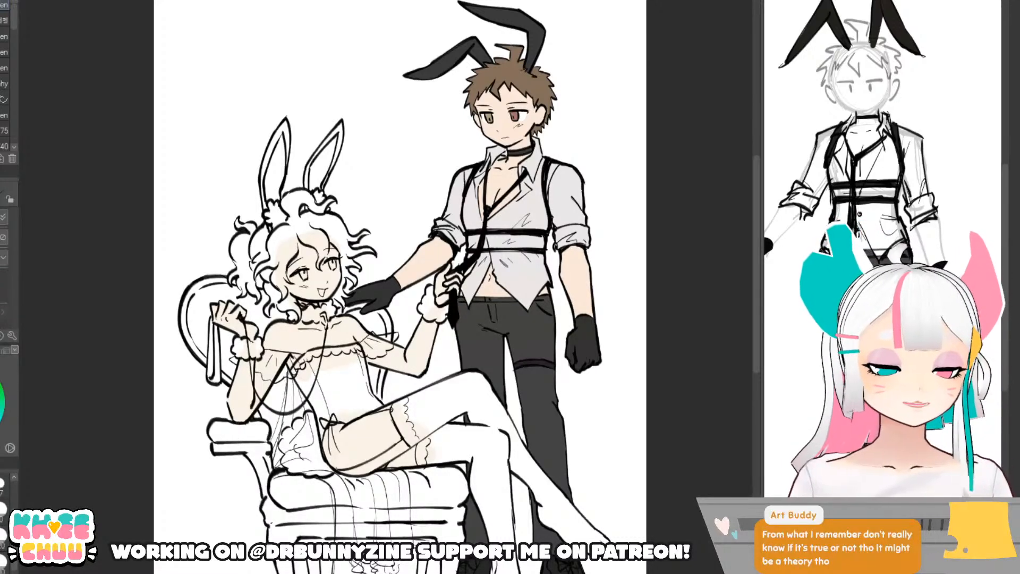
{"action": "scroll", "coordinate": [585, 273], "scroll_direction": "up", "scroll_amount": 1}
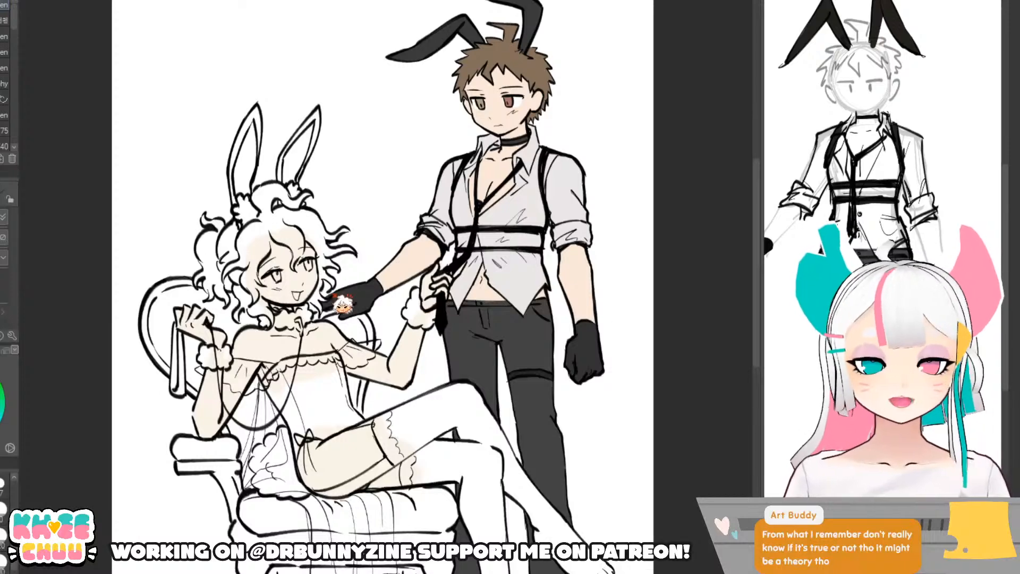
{"action": "scroll", "coordinate": [340, 295], "scroll_direction": "down", "scroll_amount": 2}
{"action": "left_click_drag", "start_coordinate": [395, 280], "coordinate": [447, 228]}
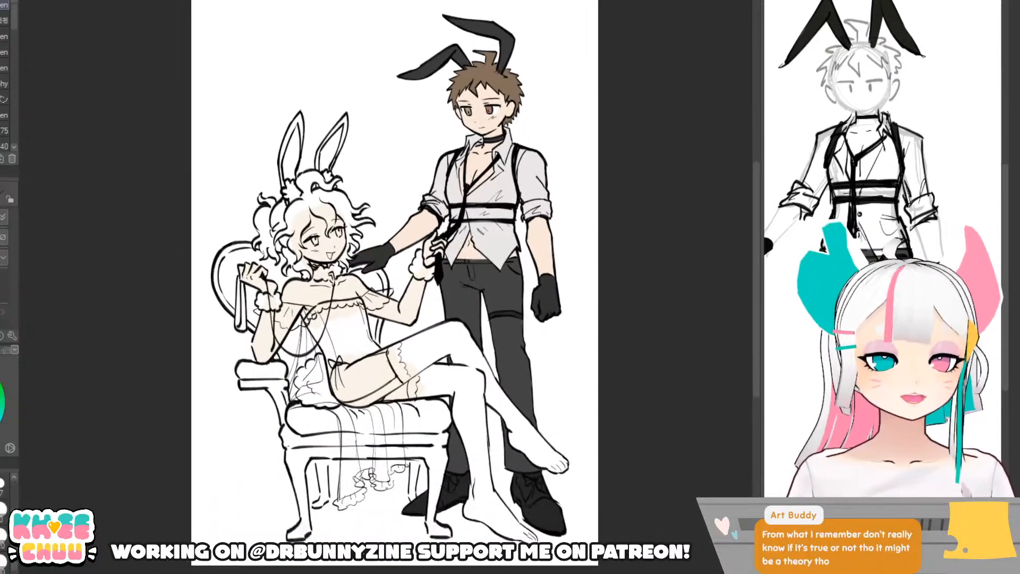
- Paint the seated character's side locks, back hair and top tuft light grey
{"action": "key", "text": "ctrl+z"}
{"action": "key", "text": "ctrl+y"}
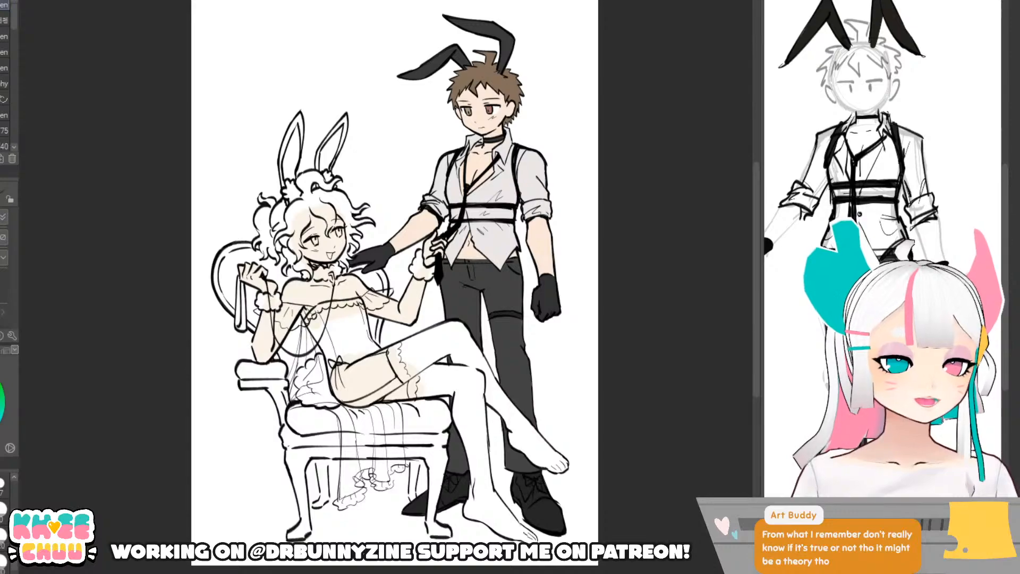
{"action": "scroll", "coordinate": [380, 283], "scroll_direction": "up", "scroll_amount": 3}
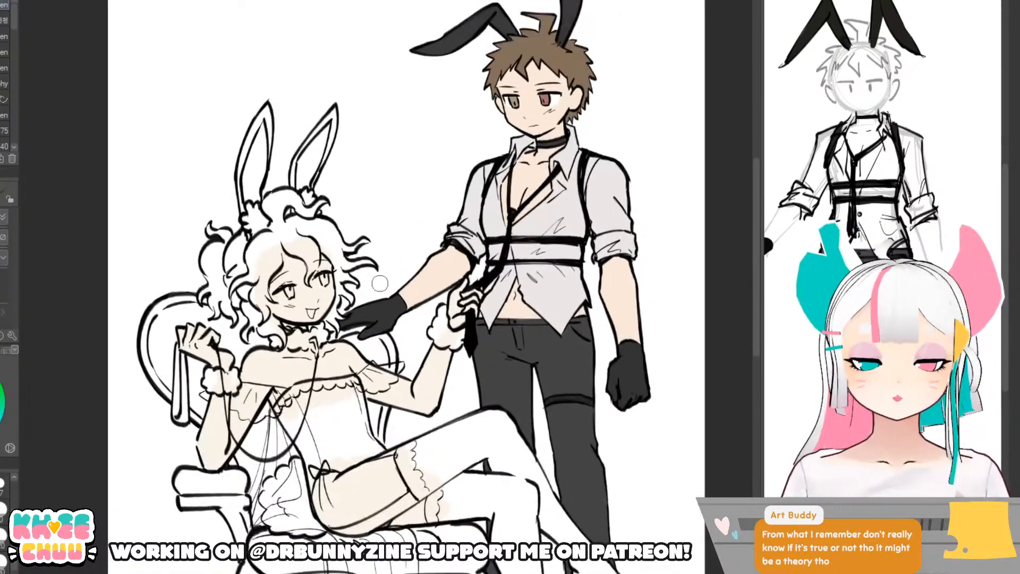
{"action": "scroll", "coordinate": [281, 304], "scroll_direction": "up", "scroll_amount": 1}
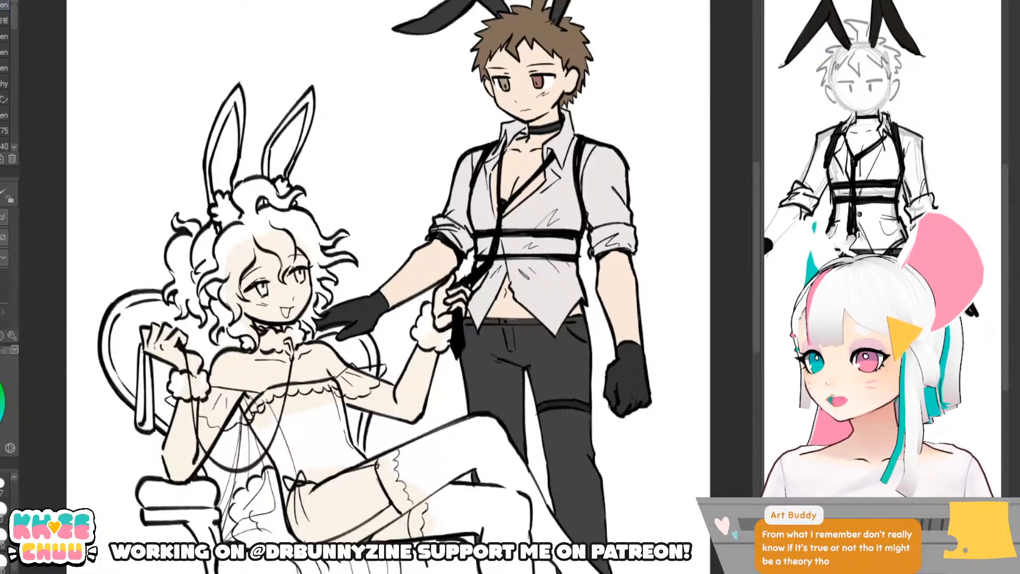
{"action": "scroll", "coordinate": [277, 234], "scroll_direction": "up", "scroll_amount": 1}
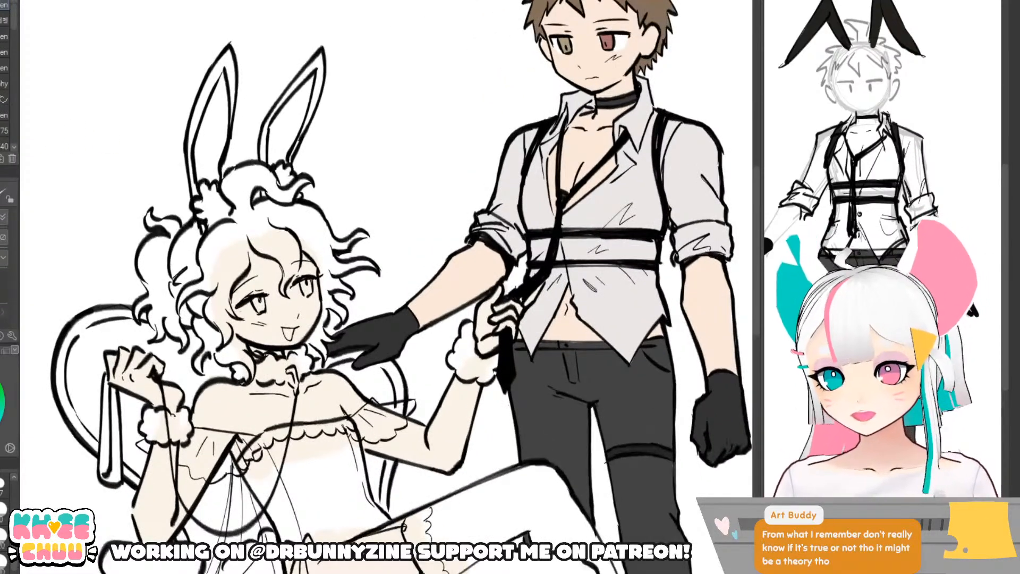
{"action": "left_click_drag", "start_coordinate": [386, 279], "coordinate": [449, 301]}
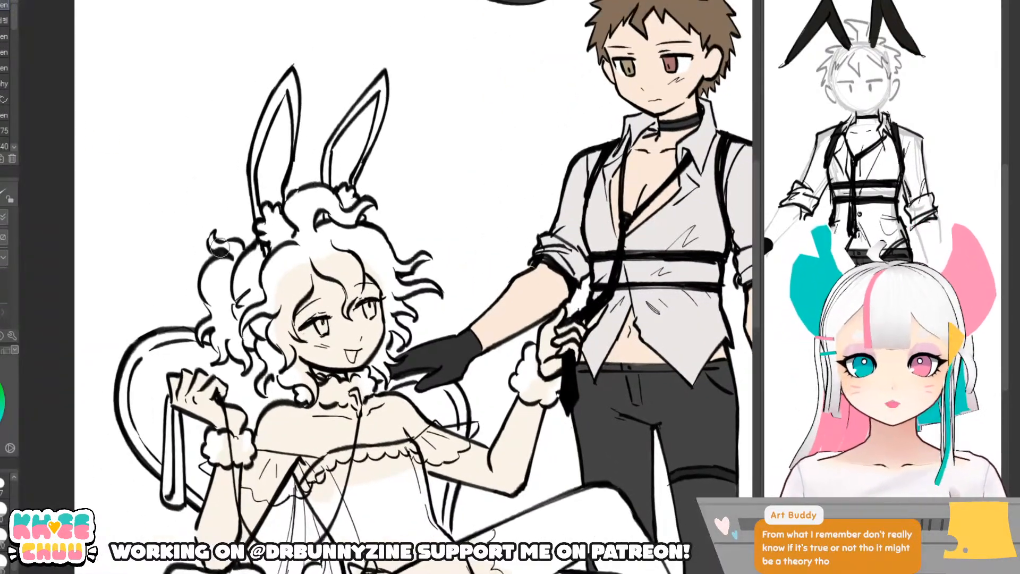
{"action": "mouse_move", "coordinate": [221, 248]}
{"action": "left_mouse_down"}
{"action": "mouse_move", "coordinate": [217, 298]}
{"action": "mouse_move", "coordinate": [210, 288]}
{"action": "mouse_move", "coordinate": [217, 301]}
{"action": "mouse_move", "coordinate": [201, 343]}
{"action": "mouse_move", "coordinate": [224, 315]}
{"action": "mouse_move", "coordinate": [220, 349]}
{"action": "mouse_move", "coordinate": [228, 353]}
{"action": "mouse_move", "coordinate": [220, 333]}
{"action": "mouse_move", "coordinate": [224, 358]}
{"action": "mouse_move", "coordinate": [228, 338]}
{"action": "mouse_move", "coordinate": [247, 369]}
{"action": "mouse_move", "coordinate": [233, 332]}
{"action": "mouse_move", "coordinate": [234, 344]}
{"action": "mouse_move", "coordinate": [244, 333]}
{"action": "mouse_move", "coordinate": [254, 339]}
{"action": "mouse_move", "coordinate": [229, 310]}
{"action": "mouse_move", "coordinate": [230, 293]}
{"action": "mouse_move", "coordinate": [264, 238]}
{"action": "mouse_move", "coordinate": [269, 247]}
{"action": "mouse_move", "coordinate": [252, 257]}
{"action": "mouse_move", "coordinate": [227, 249]}
{"action": "mouse_move", "coordinate": [266, 352]}
{"action": "mouse_move", "coordinate": [264, 396]}
{"action": "mouse_move", "coordinate": [286, 373]}
{"action": "mouse_move", "coordinate": [306, 380]}
{"action": "mouse_move", "coordinate": [312, 398]}
{"action": "mouse_move", "coordinate": [306, 372]}
{"action": "mouse_move", "coordinate": [290, 354]}
{"action": "left_mouse_up"}
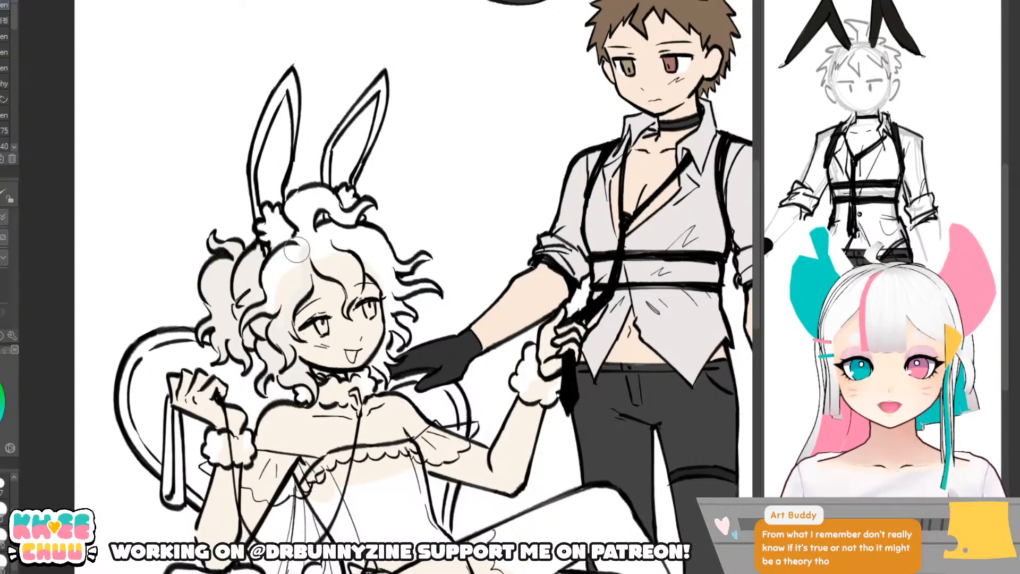
{"action": "left_click_drag", "start_coordinate": [300, 249], "coordinate": [273, 289]}
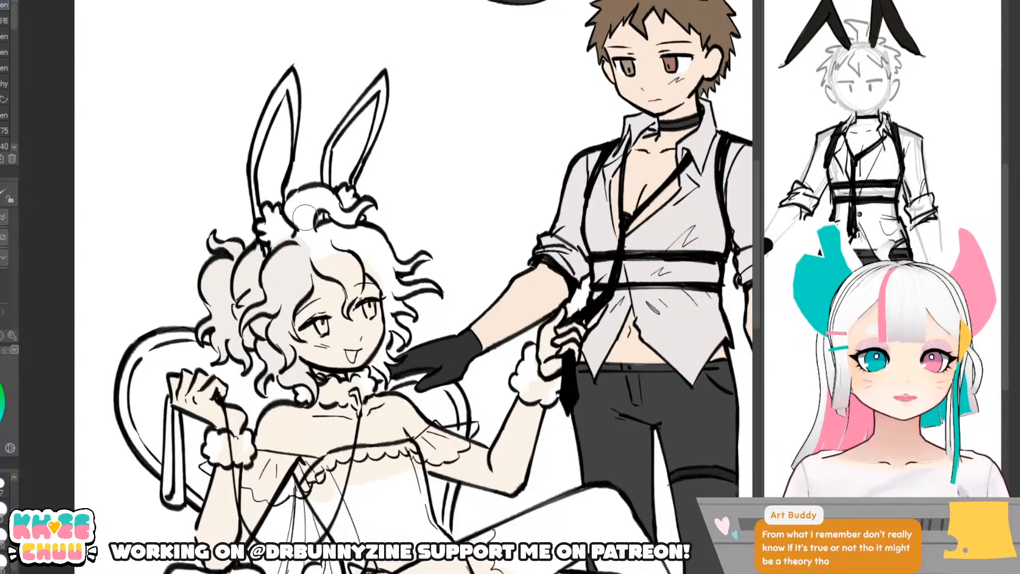
{"action": "mouse_move", "coordinate": [303, 237]}
{"action": "left_mouse_down"}
{"action": "mouse_move", "coordinate": [299, 200]}
{"action": "mouse_move", "coordinate": [337, 213]}
{"action": "mouse_move", "coordinate": [327, 228]}
{"action": "mouse_move", "coordinate": [340, 224]}
{"action": "mouse_move", "coordinate": [323, 220]}
{"action": "mouse_move", "coordinate": [329, 229]}
{"action": "mouse_move", "coordinate": [325, 215]}
{"action": "left_mouse_up"}
{"action": "key", "text": "e"}
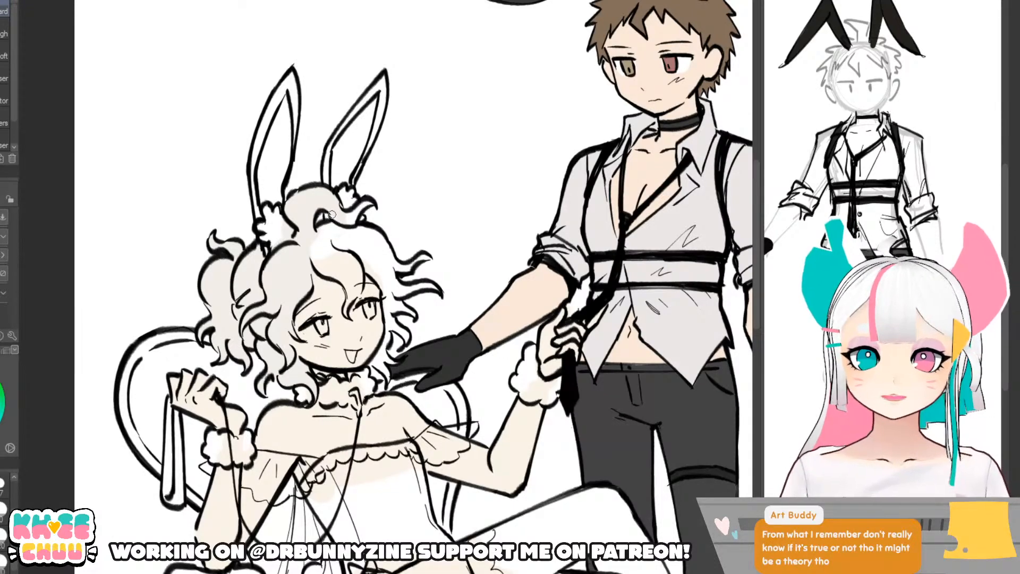
{"action": "key", "text": "p"}
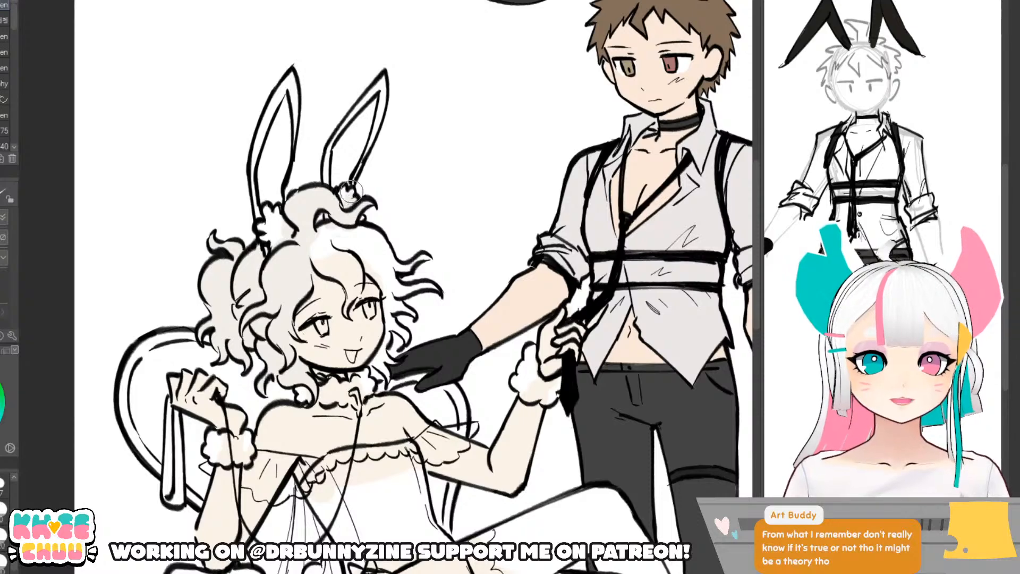
- Paint both of the seated character's bunny ears in the same light grey as the hair
{"action": "left_click_drag", "start_coordinate": [360, 172], "coordinate": [377, 229]}
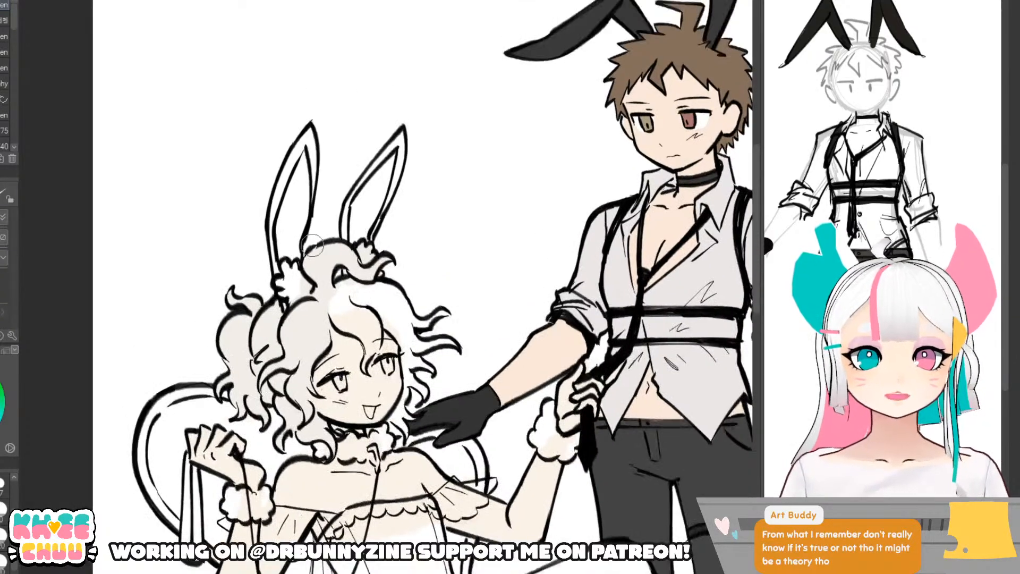
{"action": "left_click_drag", "start_coordinate": [289, 282], "coordinate": [294, 273]}
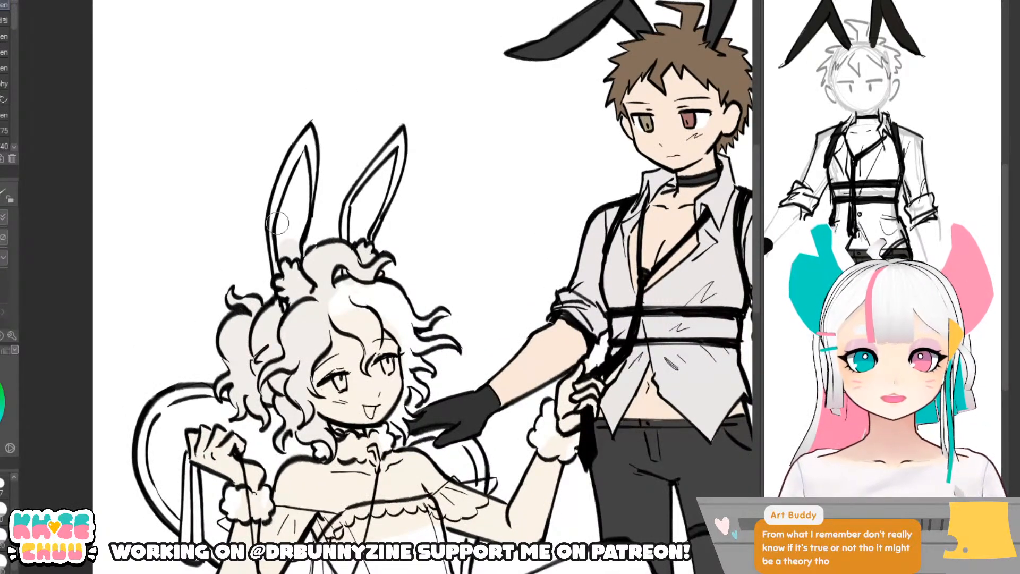
{"action": "mouse_move", "coordinate": [277, 224]}
{"action": "left_mouse_down"}
{"action": "mouse_move", "coordinate": [312, 128]}
{"action": "mouse_move", "coordinate": [296, 210]}
{"action": "left_mouse_up"}
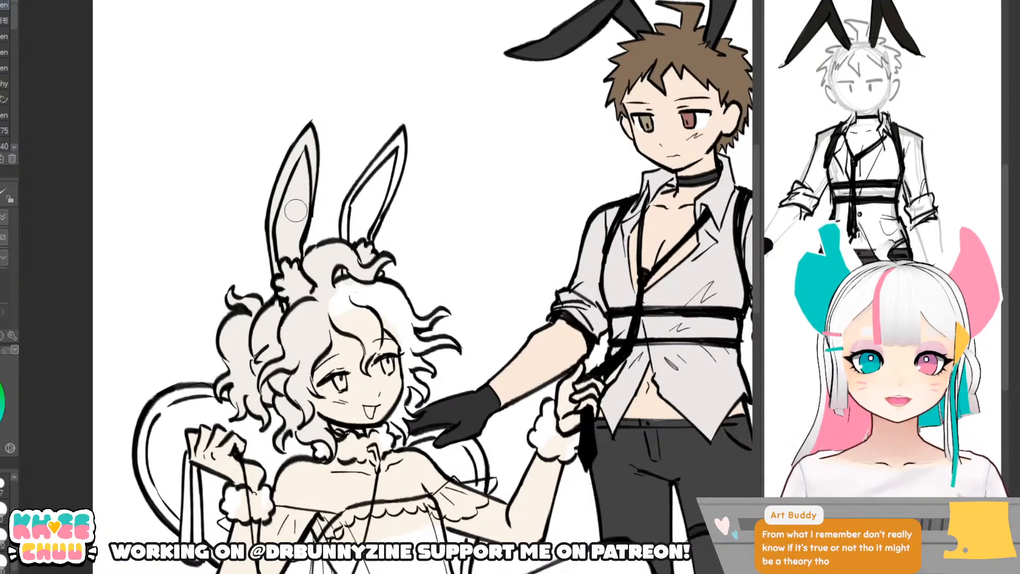
{"action": "mouse_move", "coordinate": [367, 212]}
{"action": "left_mouse_down"}
{"action": "mouse_move", "coordinate": [351, 227]}
{"action": "mouse_move", "coordinate": [402, 135]}
{"action": "mouse_move", "coordinate": [367, 233]}
{"action": "mouse_move", "coordinate": [376, 202]}
{"action": "left_mouse_up"}
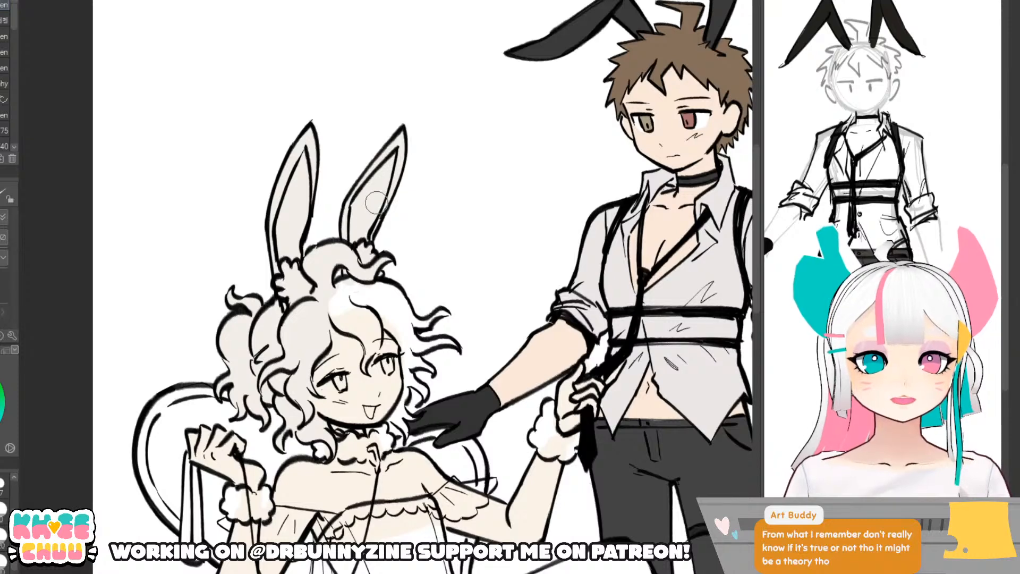
- Fill the remaining white parts of the seated character's hair with light grey, and colour the eyes grey and the mouth pink
{"action": "left_click_drag", "start_coordinate": [391, 324], "coordinate": [366, 252]}
{"action": "mouse_move", "coordinate": [314, 228]}
{"action": "left_mouse_down"}
{"action": "mouse_move", "coordinate": [315, 239]}
{"action": "mouse_move", "coordinate": [321, 227]}
{"action": "left_mouse_up"}
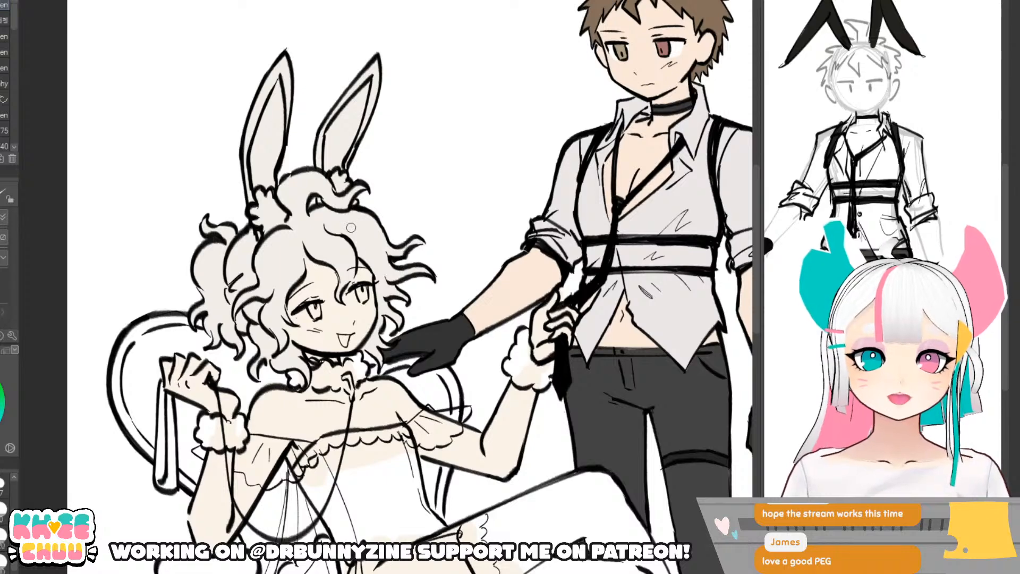
{"action": "scroll", "coordinate": [468, 357], "scroll_direction": "down", "scroll_amount": 1}
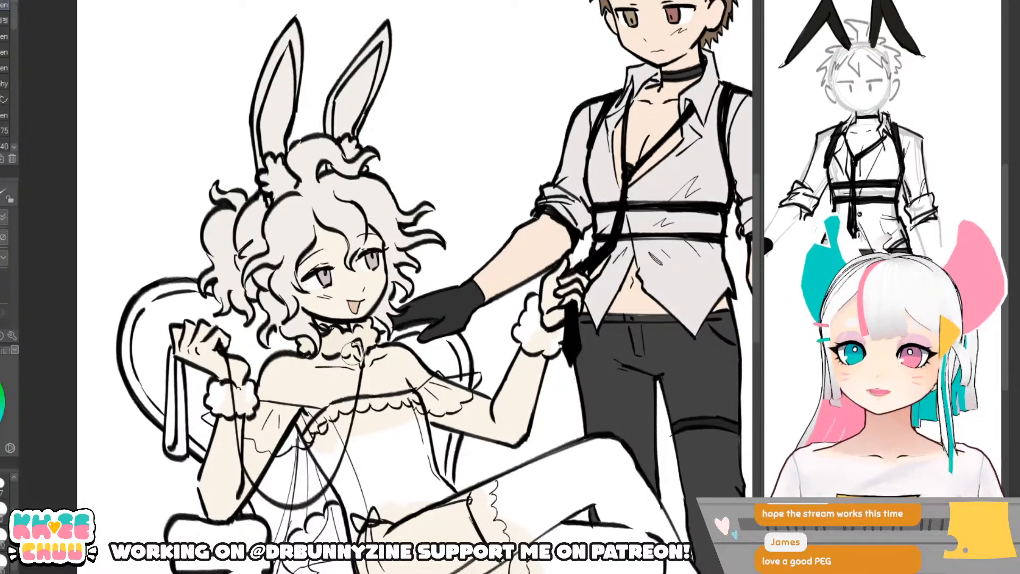
- Paint the fluffy cuffs on both of the seated character's wrists medium grey
{"action": "scroll", "coordinate": [353, 355], "scroll_direction": "down", "scroll_amount": 3}
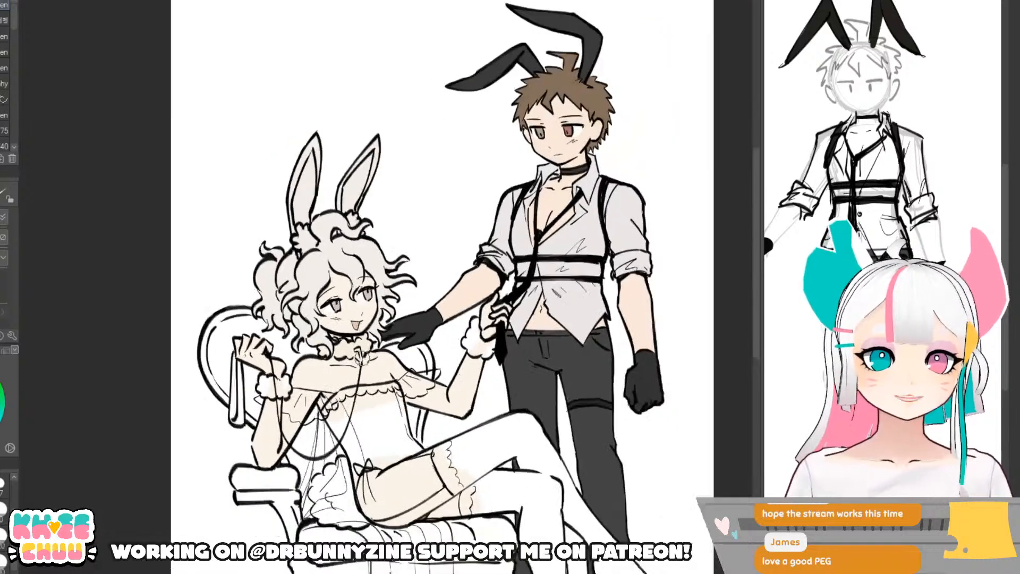
{"action": "scroll", "coordinate": [361, 355], "scroll_direction": "up", "scroll_amount": 1}
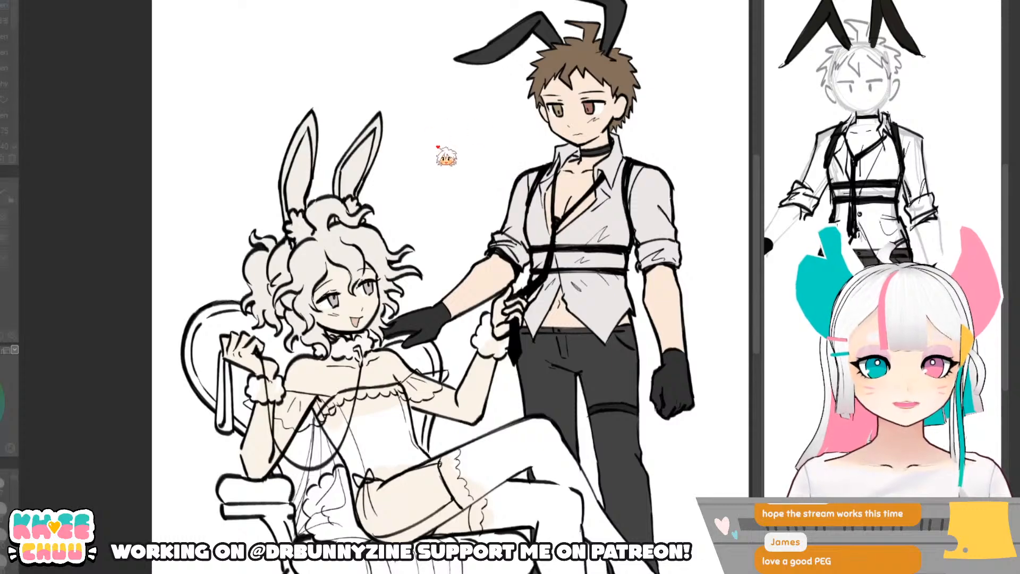
{"action": "scroll", "coordinate": [355, 340], "scroll_direction": "up", "scroll_amount": 2}
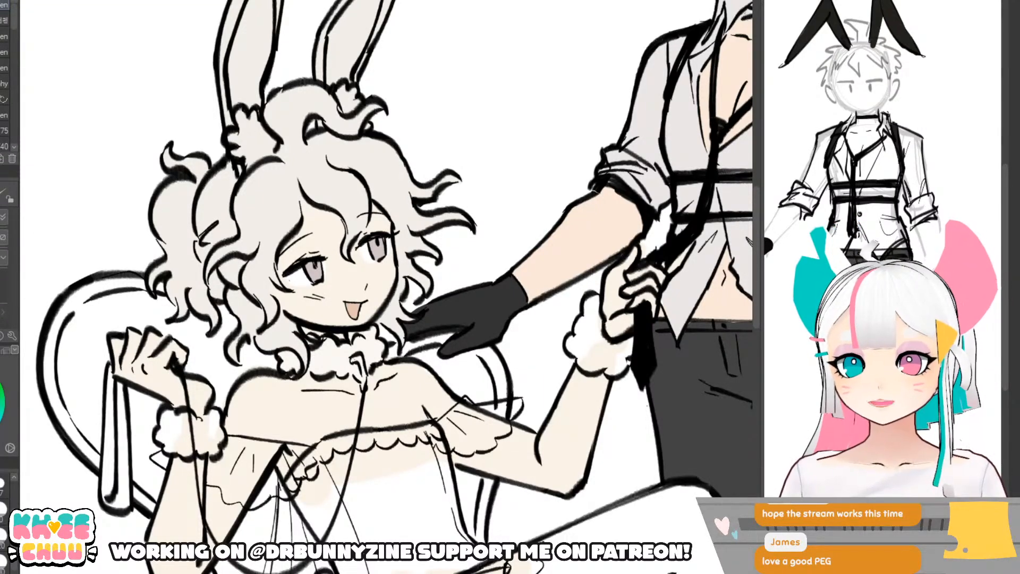
{"action": "scroll", "coordinate": [30, 412], "scroll_direction": "down", "scroll_amount": 5}
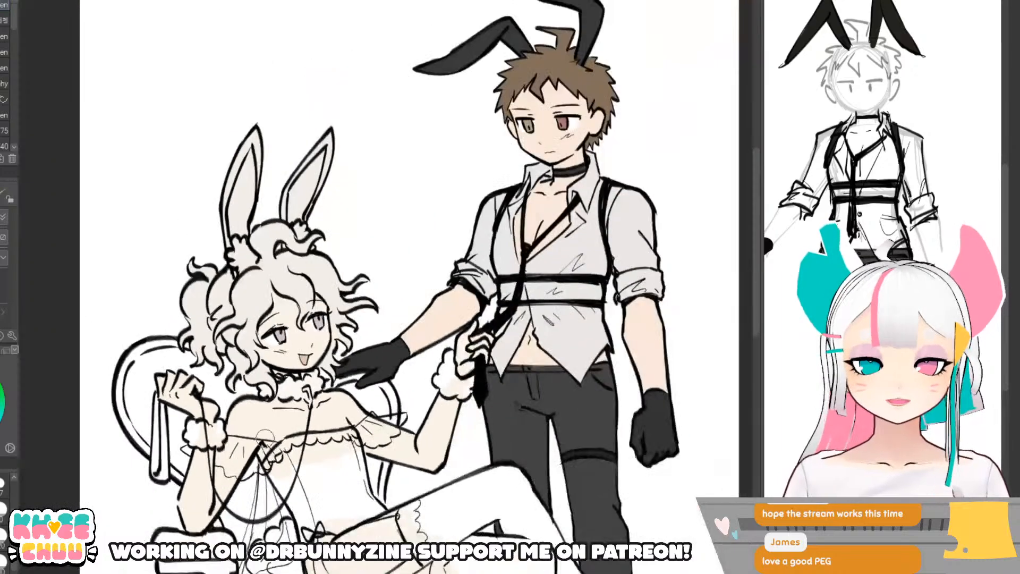
{"action": "scroll", "coordinate": [294, 361], "scroll_direction": "up", "scroll_amount": 2}
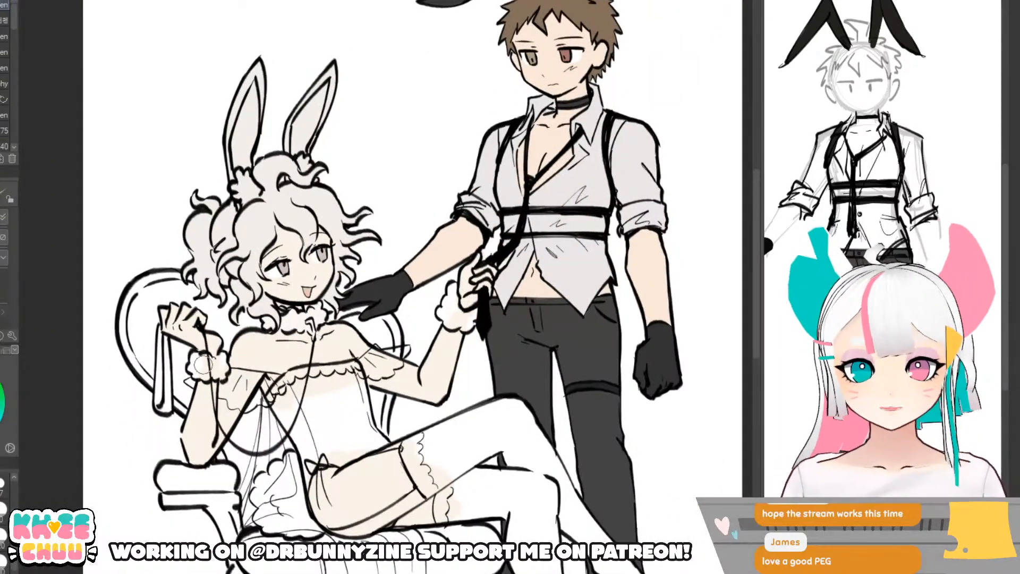
{"action": "mouse_move", "coordinate": [196, 366]}
{"action": "left_mouse_down"}
{"action": "mouse_move", "coordinate": [223, 373]}
{"action": "mouse_move", "coordinate": [223, 358]}
{"action": "mouse_move", "coordinate": [200, 360]}
{"action": "mouse_move", "coordinate": [215, 365]}
{"action": "mouse_move", "coordinate": [224, 316]}
{"action": "left_mouse_up"}
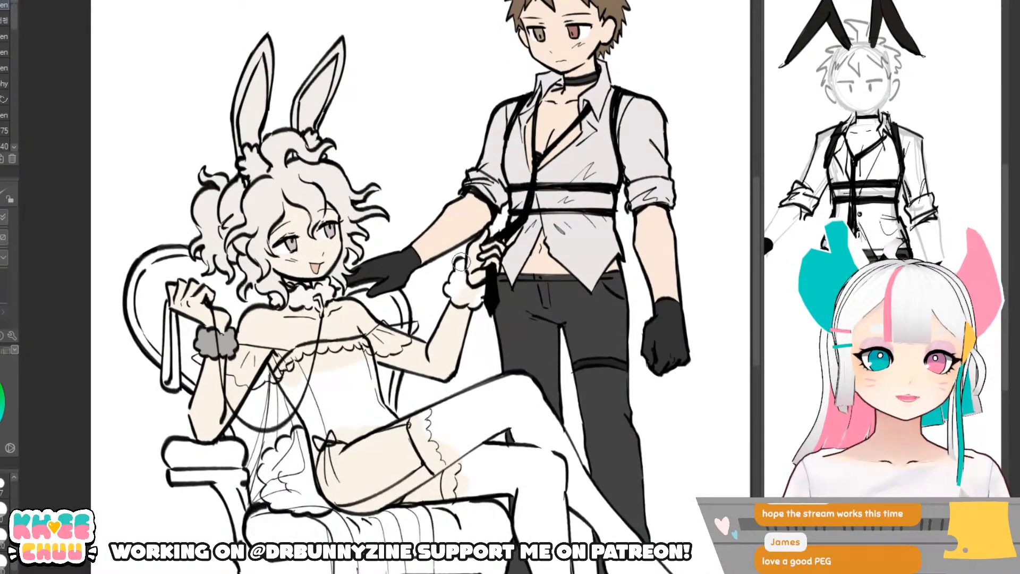
{"action": "mouse_move", "coordinate": [461, 264]}
{"action": "left_mouse_down"}
{"action": "mouse_move", "coordinate": [450, 291]}
{"action": "mouse_move", "coordinate": [483, 293]}
{"action": "left_mouse_up"}
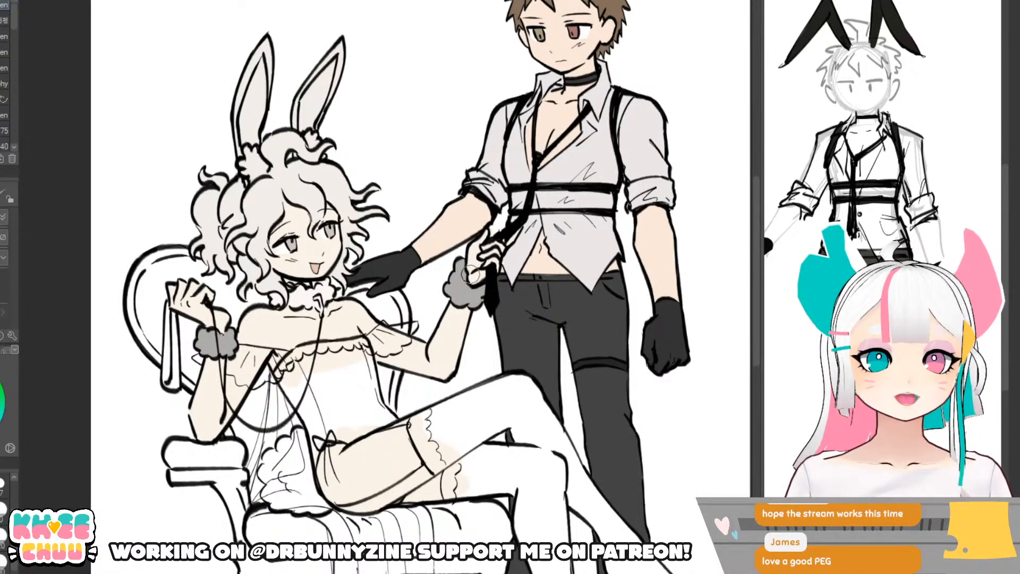
- Paint the seated character's bodice and its scalloped upper trim medium grey, edges first and then the interior
{"action": "scroll", "coordinate": [524, 391], "scroll_direction": "down", "scroll_amount": 1}
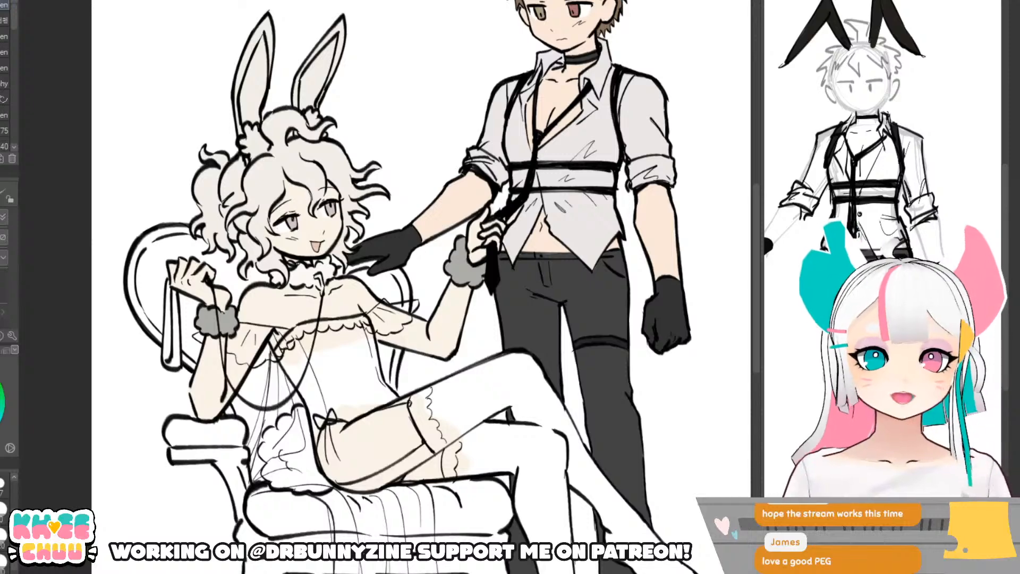
{"action": "left_click_drag", "start_coordinate": [322, 365], "coordinate": [331, 322]}
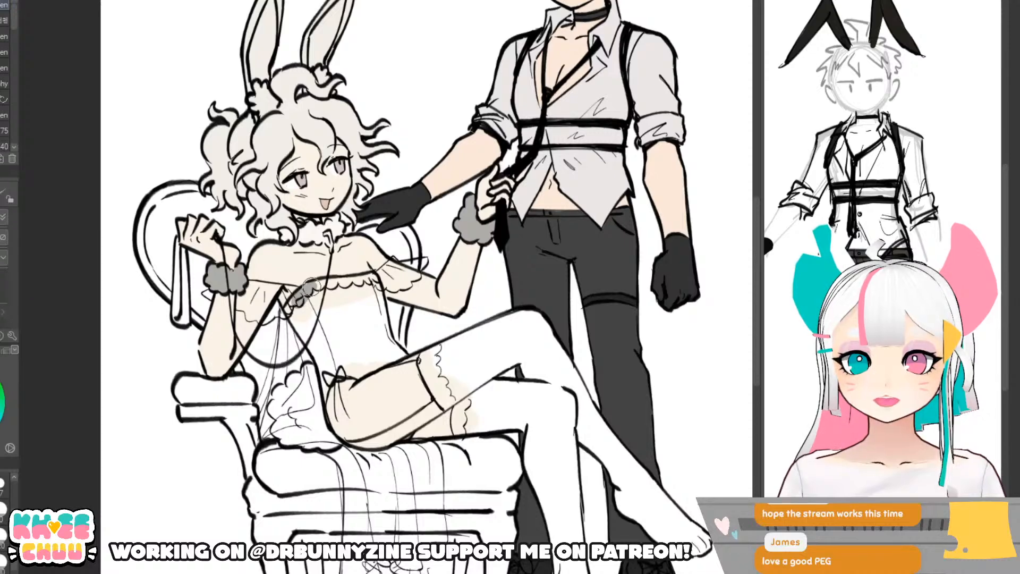
{"action": "mouse_move", "coordinate": [300, 299]}
{"action": "left_mouse_down"}
{"action": "mouse_move", "coordinate": [295, 318]}
{"action": "mouse_move", "coordinate": [324, 374]}
{"action": "mouse_move", "coordinate": [325, 404]}
{"action": "mouse_move", "coordinate": [335, 372]}
{"action": "mouse_move", "coordinate": [401, 355]}
{"action": "left_mouse_up"}
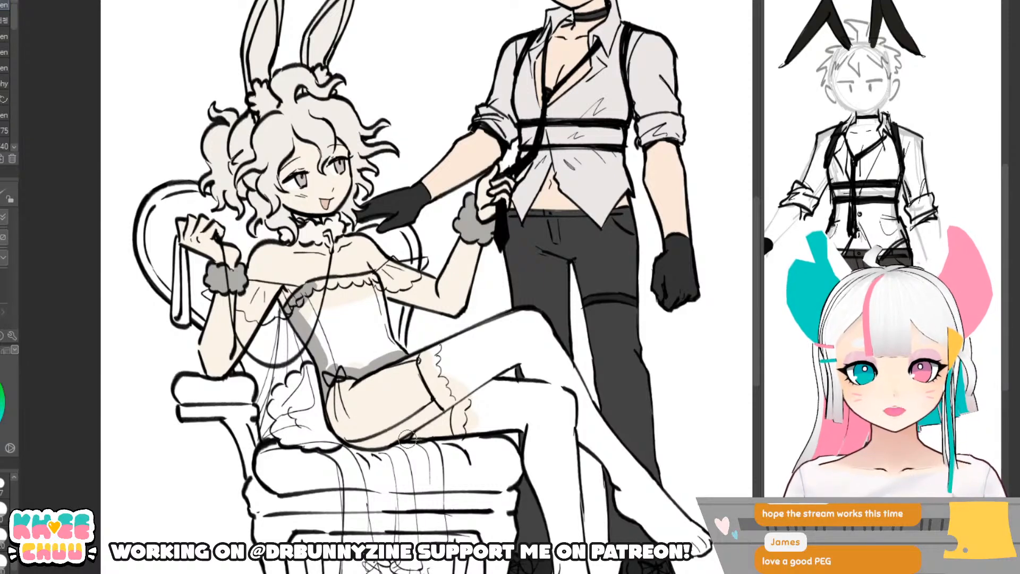
{"action": "left_click_drag", "start_coordinate": [383, 340], "coordinate": [373, 314]}
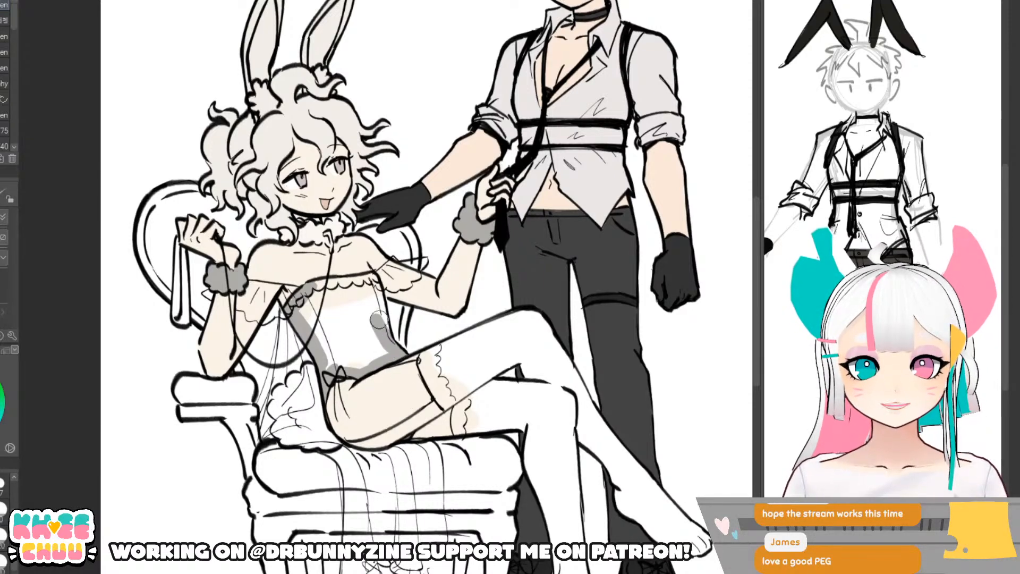
{"action": "mouse_move", "coordinate": [353, 277]}
{"action": "left_mouse_down"}
{"action": "mouse_move", "coordinate": [345, 284]}
{"action": "mouse_move", "coordinate": [378, 280]}
{"action": "mouse_move", "coordinate": [381, 319]}
{"action": "left_mouse_up"}
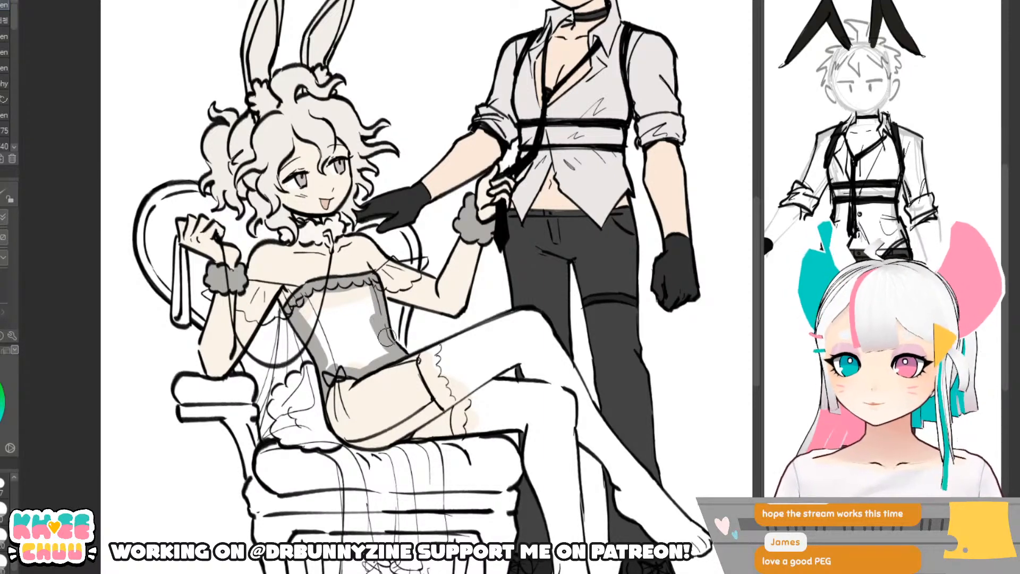
{"action": "mouse_move", "coordinate": [328, 367]}
{"action": "left_mouse_down"}
{"action": "mouse_move", "coordinate": [304, 301]}
{"action": "mouse_move", "coordinate": [364, 286]}
{"action": "mouse_move", "coordinate": [380, 354]}
{"action": "mouse_move", "coordinate": [346, 353]}
{"action": "mouse_move", "coordinate": [313, 302]}
{"action": "mouse_move", "coordinate": [346, 319]}
{"action": "mouse_move", "coordinate": [345, 296]}
{"action": "mouse_move", "coordinate": [368, 333]}
{"action": "left_mouse_up"}
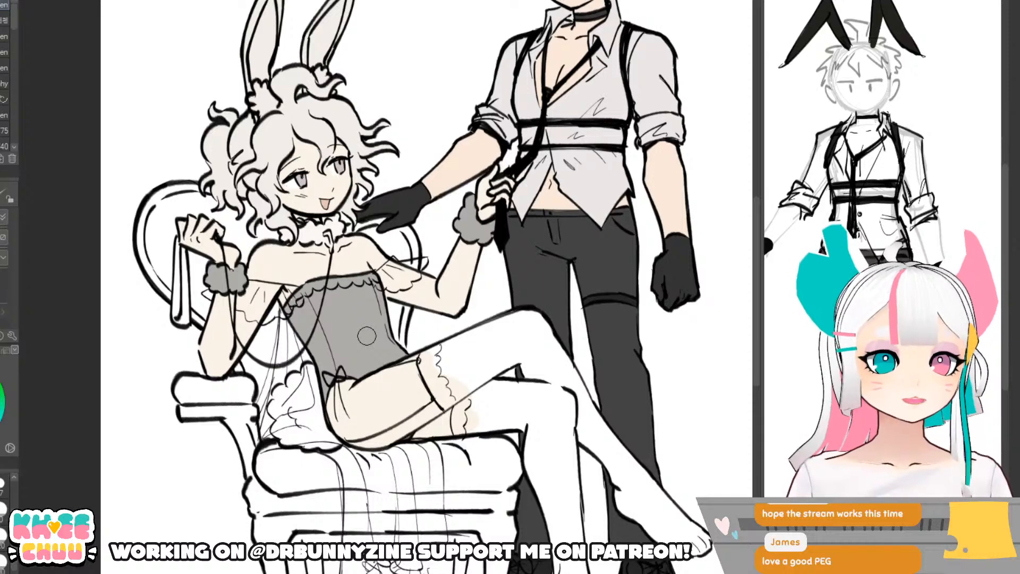
- Paint the seated character's fluffy neck collar in the same medium grey as the cuffs
{"action": "key", "text": "ctrl+minus"}
{"action": "key", "text": "ctrl+minus"}
{"action": "key", "text": "ctrl+plus"}
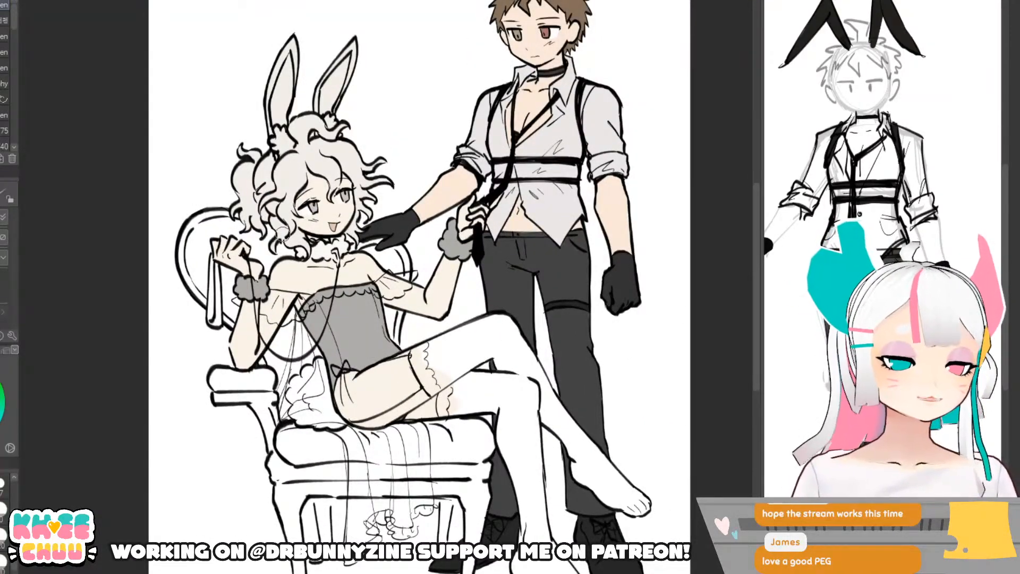
{"action": "mouse_move", "coordinate": [293, 241]}
{"action": "left_mouse_down"}
{"action": "mouse_move", "coordinate": [283, 265]}
{"action": "mouse_move", "coordinate": [325, 268]}
{"action": "left_mouse_up"}
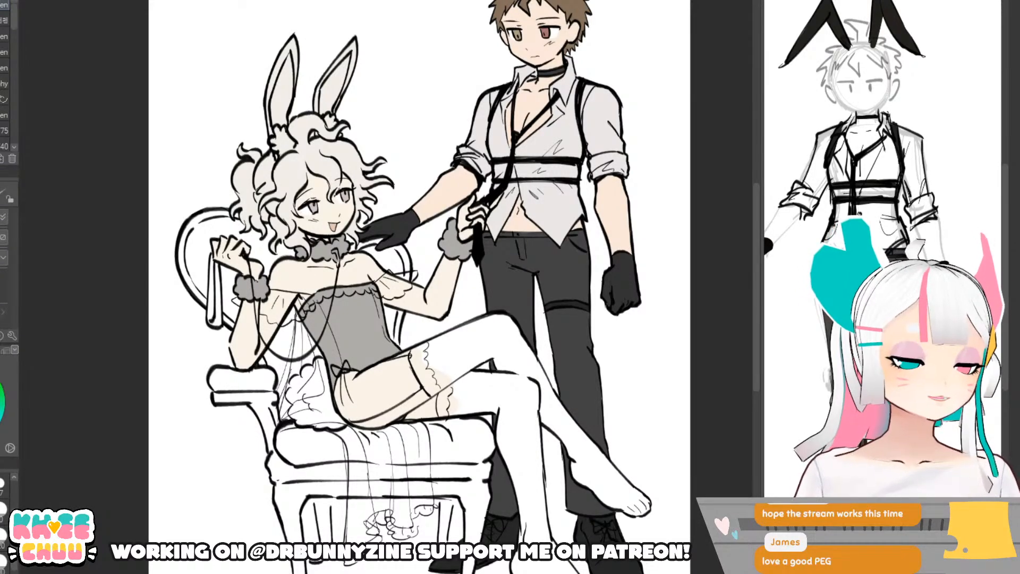
- Paint medium grey along the thigh and knee edges of both of the seated character's stockings
{"action": "scroll", "coordinate": [445, 333], "scroll_direction": "down", "scroll_amount": 1}
{"action": "left_click_drag", "start_coordinate": [472, 327], "coordinate": [414, 317]}
{"action": "scroll", "coordinate": [415, 317], "scroll_direction": "up", "scroll_amount": 1}
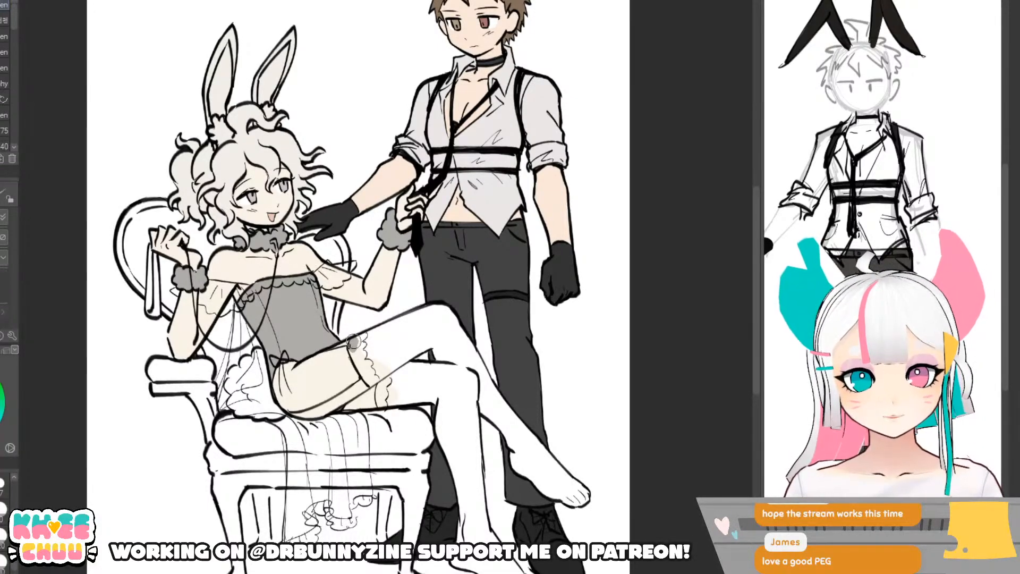
{"action": "mouse_move", "coordinate": [354, 340]}
{"action": "left_mouse_down"}
{"action": "mouse_move", "coordinate": [373, 380]}
{"action": "mouse_move", "coordinate": [360, 346]}
{"action": "mouse_move", "coordinate": [368, 384]}
{"action": "mouse_move", "coordinate": [384, 375]}
{"action": "mouse_move", "coordinate": [382, 396]}
{"action": "mouse_move", "coordinate": [447, 399]}
{"action": "left_mouse_up"}
{"action": "left_click_drag", "start_coordinate": [384, 372], "coordinate": [433, 343]}
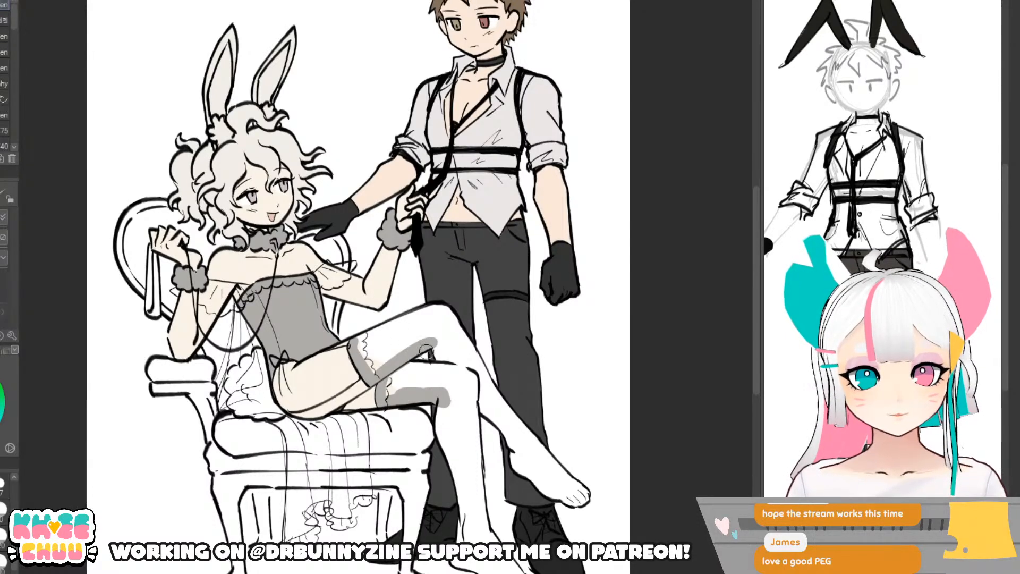
{"action": "key", "text": "ctrl+z"}
{"action": "mouse_move", "coordinate": [387, 366]}
{"action": "left_mouse_down"}
{"action": "mouse_move", "coordinate": [436, 338]}
{"action": "mouse_move", "coordinate": [427, 342]}
{"action": "mouse_move", "coordinate": [443, 361]}
{"action": "left_mouse_up"}
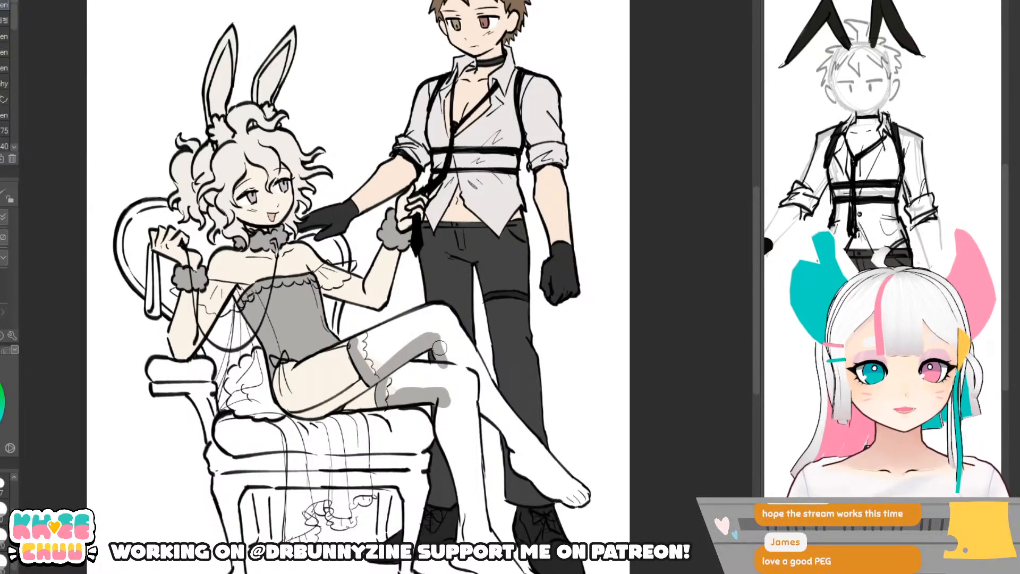
{"action": "mouse_move", "coordinate": [364, 340]}
{"action": "left_mouse_down"}
{"action": "mouse_move", "coordinate": [421, 318]}
{"action": "mouse_move", "coordinate": [422, 308]}
{"action": "mouse_move", "coordinate": [403, 321]}
{"action": "mouse_move", "coordinate": [440, 308]}
{"action": "mouse_move", "coordinate": [461, 339]}
{"action": "left_mouse_up"}
- Fill both of the seated character's stockings and their scalloped lace tops with medium grey, cleaning up the edges
{"action": "key", "text": "g"}
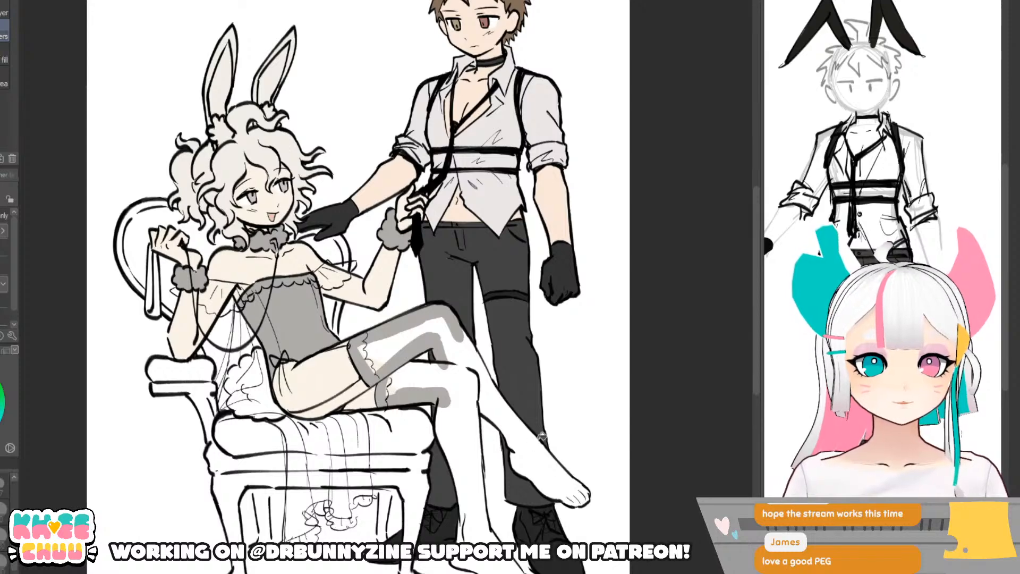
{"action": "left_click_drag", "start_coordinate": [542, 436], "coordinate": [528, 408]}
{"action": "key", "text": "p"}
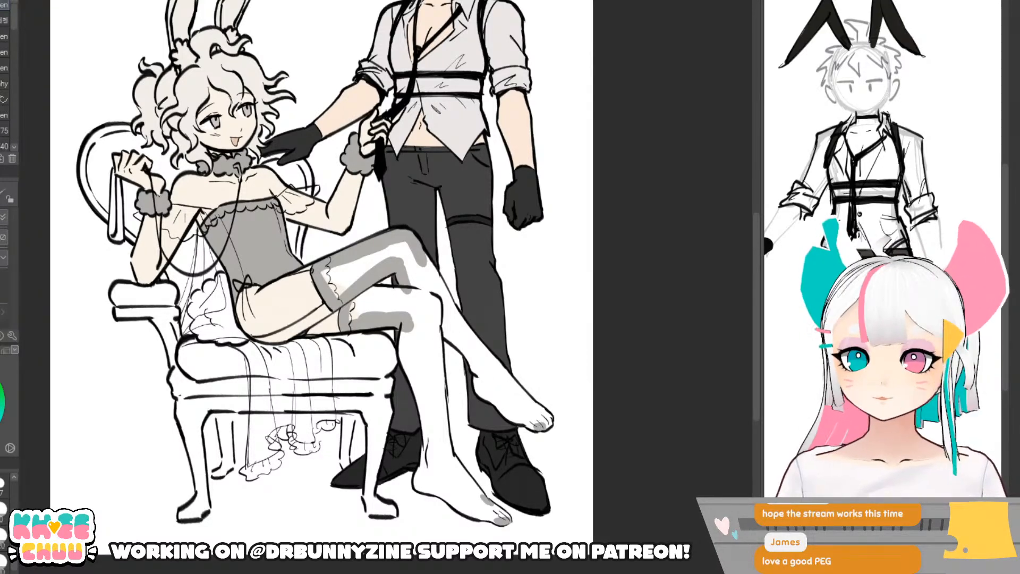
{"action": "key", "text": "g"}
{"action": "left_click", "coordinate": [455, 376]}
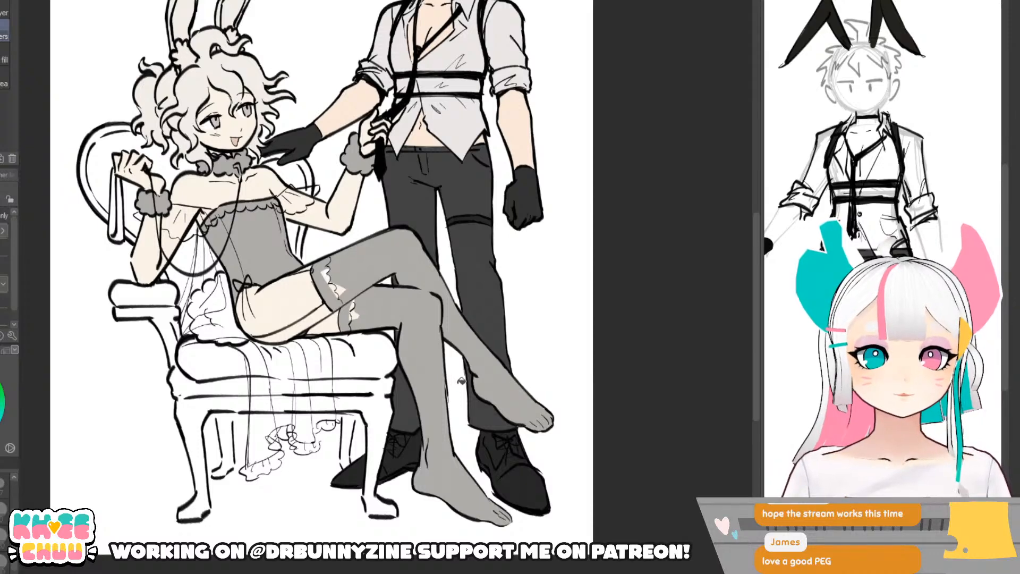
{"action": "key", "text": "p"}
{"action": "mouse_move", "coordinate": [339, 289]}
{"action": "left_mouse_down"}
{"action": "mouse_move", "coordinate": [326, 272]}
{"action": "mouse_move", "coordinate": [359, 310]}
{"action": "left_mouse_up"}
{"action": "left_click_drag", "start_coordinate": [462, 341], "coordinate": [552, 380]}
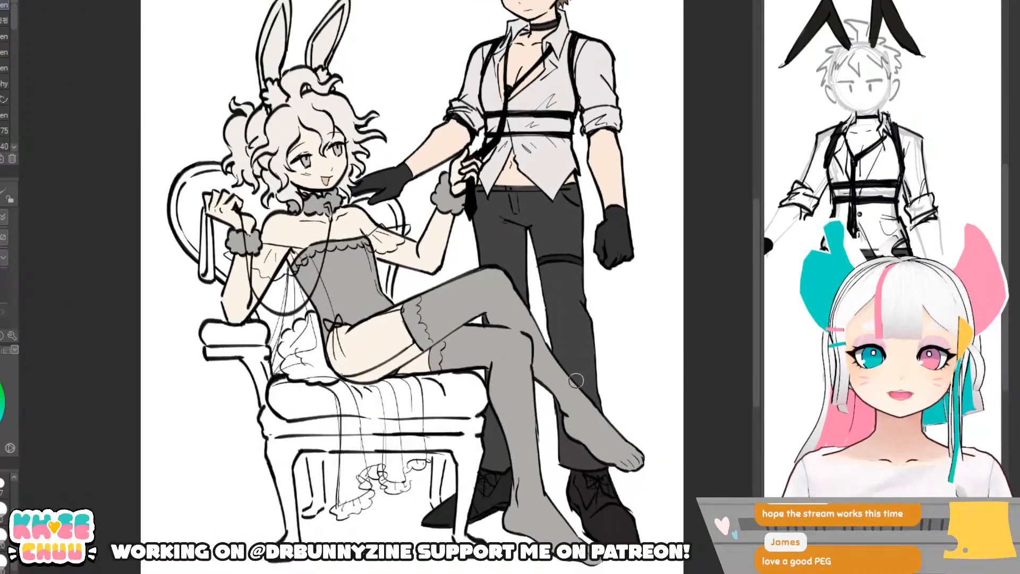
{"action": "key", "text": "e"}
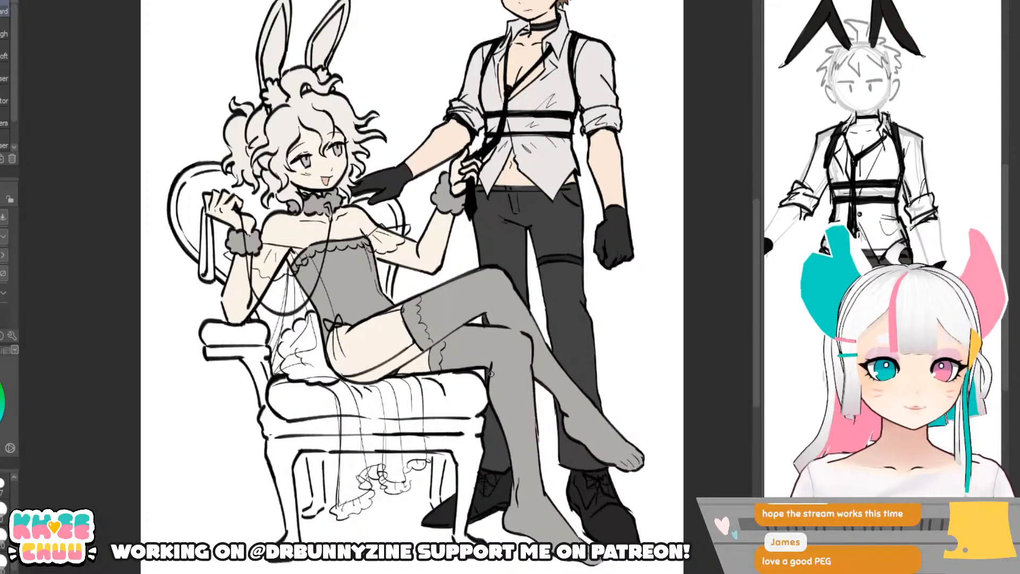
{"action": "left_click_drag", "start_coordinate": [491, 374], "coordinate": [458, 324]}
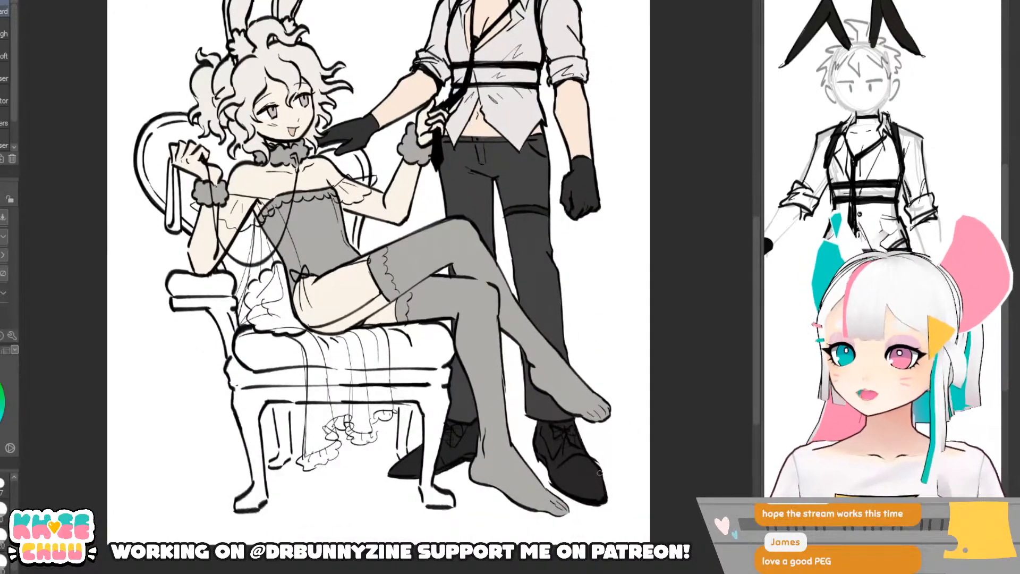
- Colour the fluffy ruffled shape behind the seated character's hip light grey
{"action": "scroll", "coordinate": [372, 266], "scroll_direction": "down", "scroll_amount": 3}
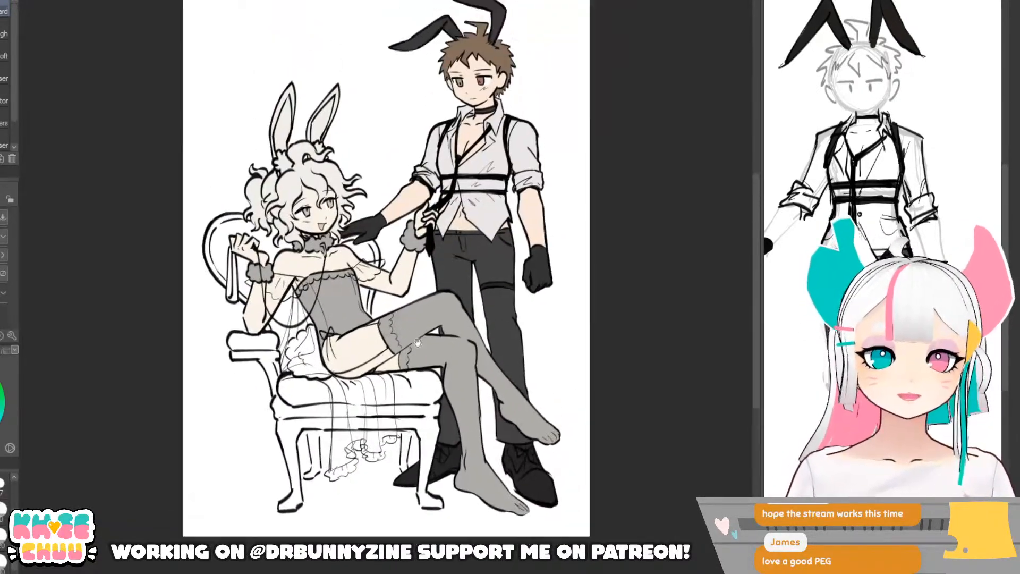
{"action": "scroll", "coordinate": [289, 192], "scroll_direction": "up", "scroll_amount": 2}
{"action": "scroll", "coordinate": [290, 200], "scroll_direction": "up", "scroll_amount": 1}
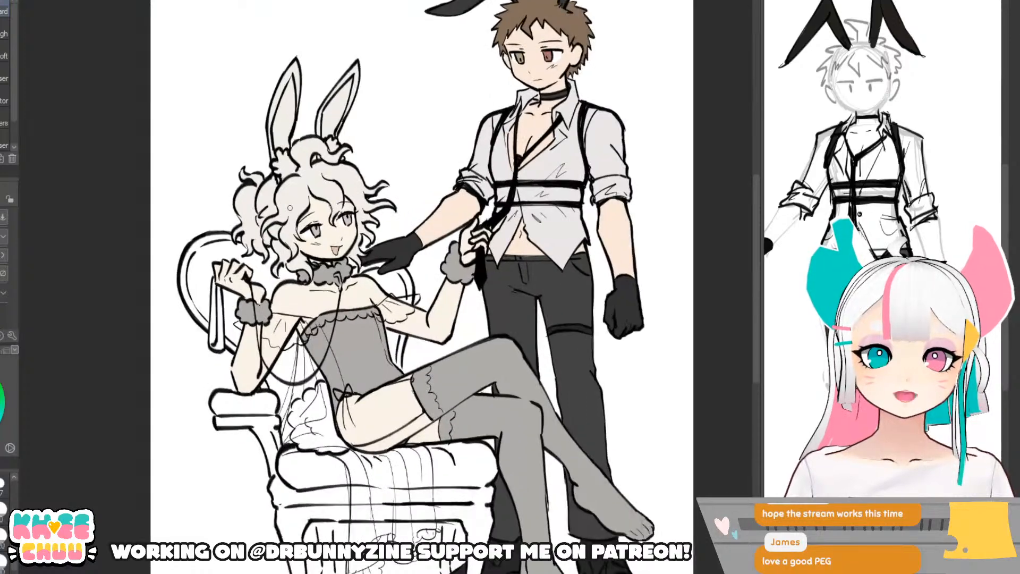
{"action": "scroll", "coordinate": [291, 209], "scroll_direction": "up", "scroll_amount": 2}
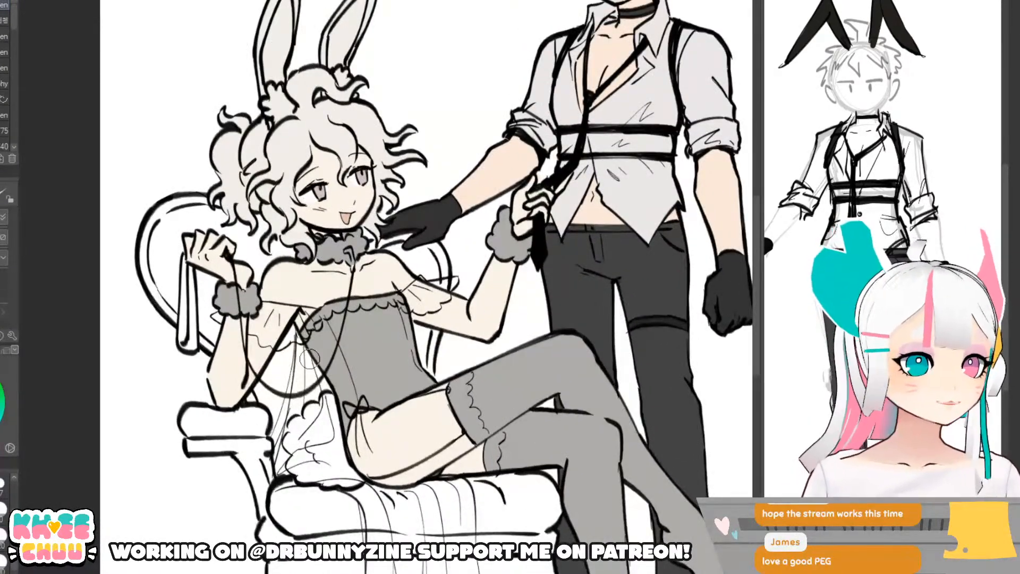
{"action": "mouse_move", "coordinate": [361, 398]}
{"action": "left_mouse_down"}
{"action": "mouse_move", "coordinate": [371, 373]}
{"action": "mouse_move", "coordinate": [306, 400]}
{"action": "mouse_move", "coordinate": [307, 439]}
{"action": "mouse_move", "coordinate": [318, 450]}
{"action": "mouse_move", "coordinate": [367, 454]}
{"action": "mouse_move", "coordinate": [343, 405]}
{"action": "mouse_move", "coordinate": [331, 412]}
{"action": "mouse_move", "coordinate": [343, 382]}
{"action": "mouse_move", "coordinate": [346, 410]}
{"action": "mouse_move", "coordinate": [341, 397]}
{"action": "left_mouse_up"}
{"action": "scroll", "coordinate": [340, 396], "scroll_direction": "down", "scroll_amount": 5}
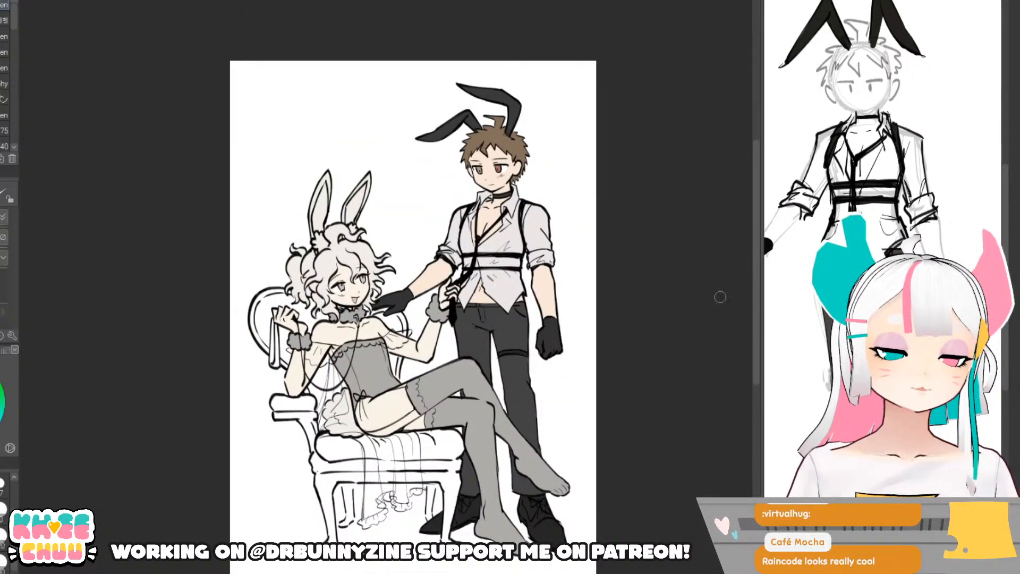
- Paint both of the seated character's off-shoulder ruffled sleeves light pink
{"action": "scroll", "coordinate": [540, 372], "scroll_direction": "up", "scroll_amount": 5}
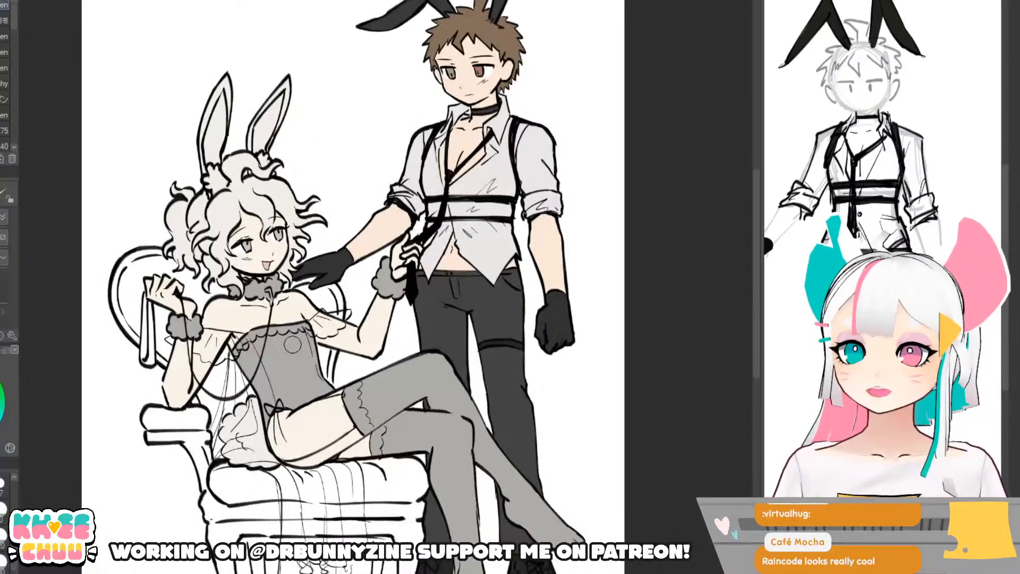
{"action": "scroll", "coordinate": [239, 330], "scroll_direction": "up", "scroll_amount": 1}
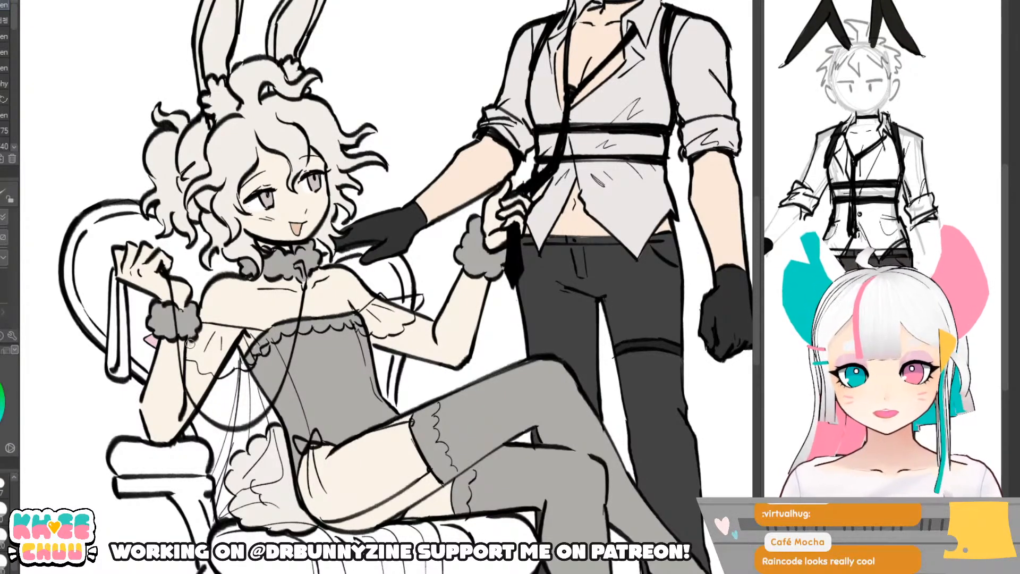
{"action": "mouse_move", "coordinate": [191, 356]}
{"action": "left_mouse_down"}
{"action": "mouse_move", "coordinate": [205, 325]}
{"action": "mouse_move", "coordinate": [224, 342]}
{"action": "mouse_move", "coordinate": [208, 326]}
{"action": "mouse_move", "coordinate": [257, 337]}
{"action": "left_mouse_up"}
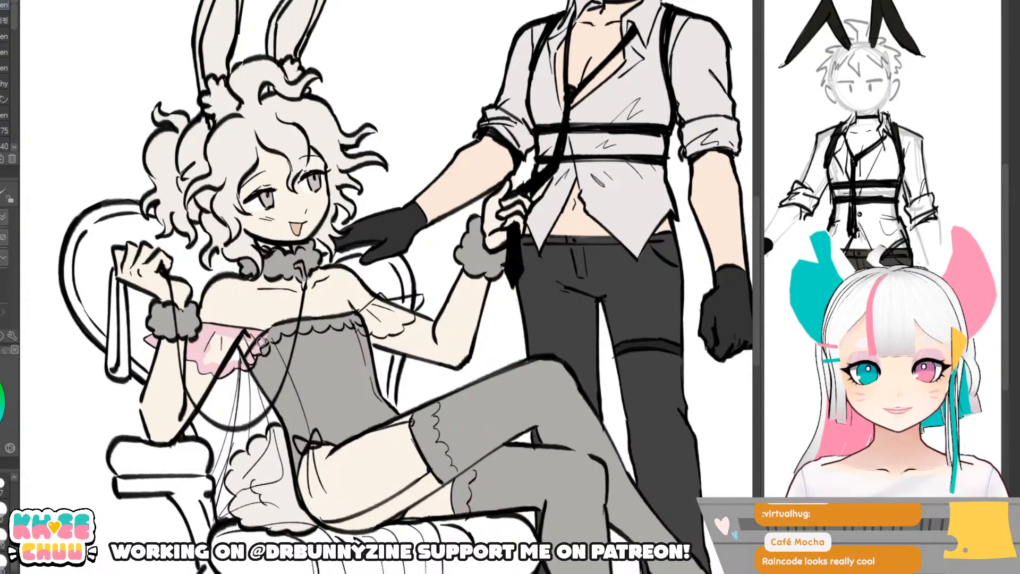
{"action": "mouse_move", "coordinate": [257, 340]}
{"action": "left_mouse_down"}
{"action": "mouse_move", "coordinate": [226, 343]}
{"action": "mouse_move", "coordinate": [207, 360]}
{"action": "left_mouse_up"}
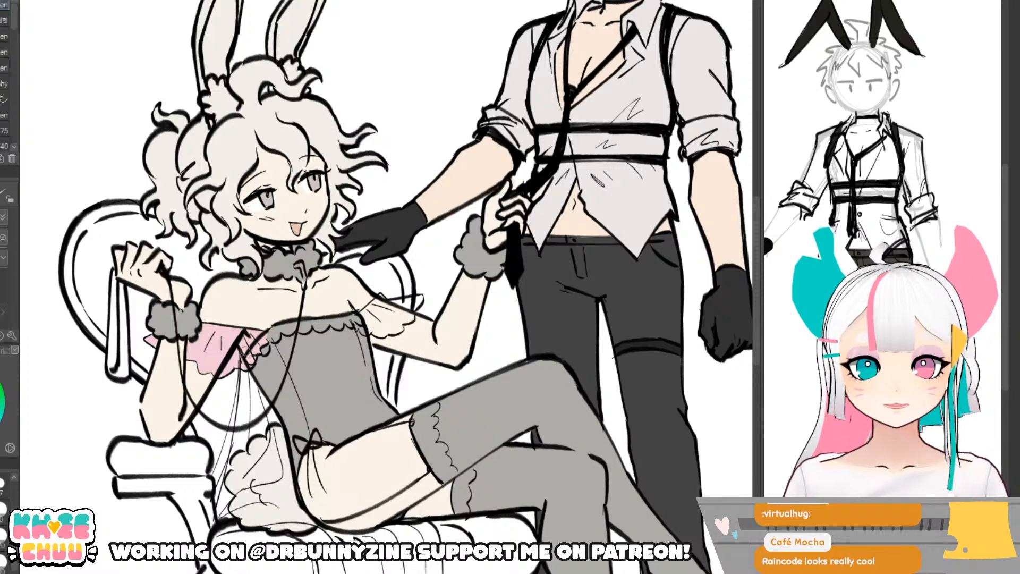
{"action": "mouse_move", "coordinate": [260, 309]}
{"action": "left_mouse_down"}
{"action": "mouse_move", "coordinate": [346, 297]}
{"action": "mouse_move", "coordinate": [363, 319]}
{"action": "left_mouse_up"}
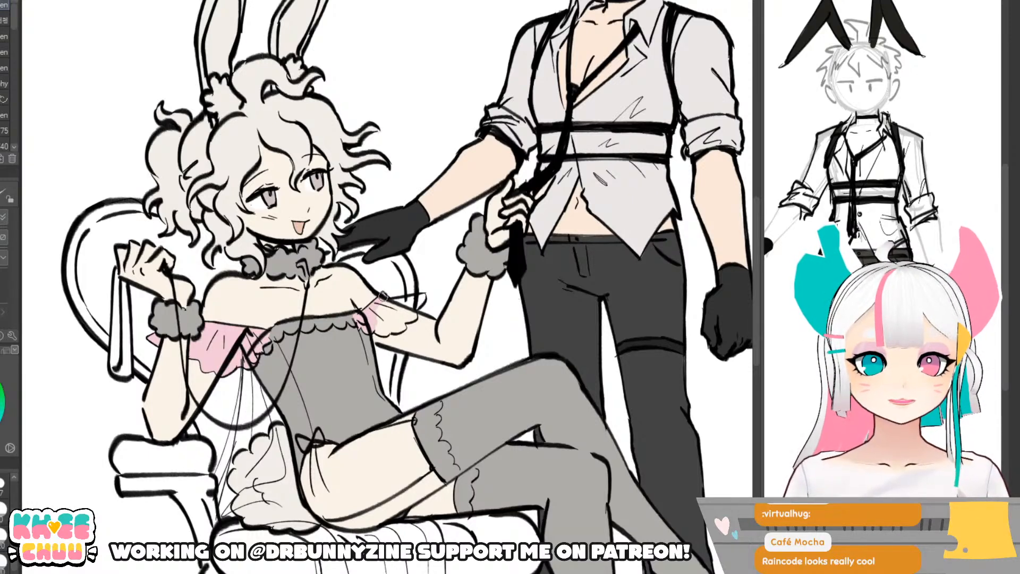
{"action": "mouse_move", "coordinate": [384, 295]}
{"action": "left_mouse_down"}
{"action": "mouse_move", "coordinate": [392, 307]}
{"action": "mouse_move", "coordinate": [375, 328]}
{"action": "mouse_move", "coordinate": [392, 329]}
{"action": "left_mouse_up"}
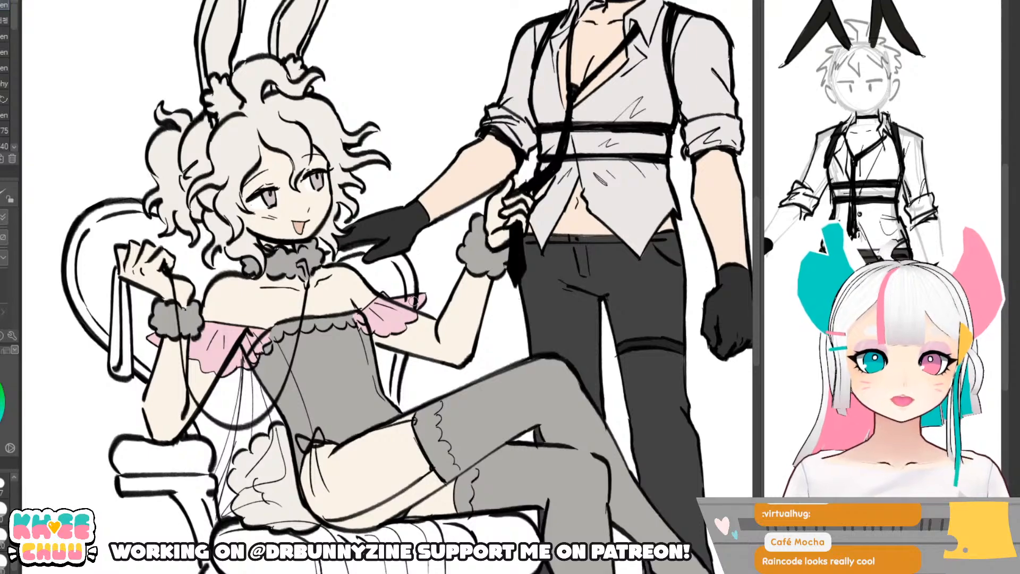
- Recolour the grey stockings light pink with a large soft airbrush, blending the legs toward skin tone for a sheer look
{"action": "key", "text": "ctrl+0"}
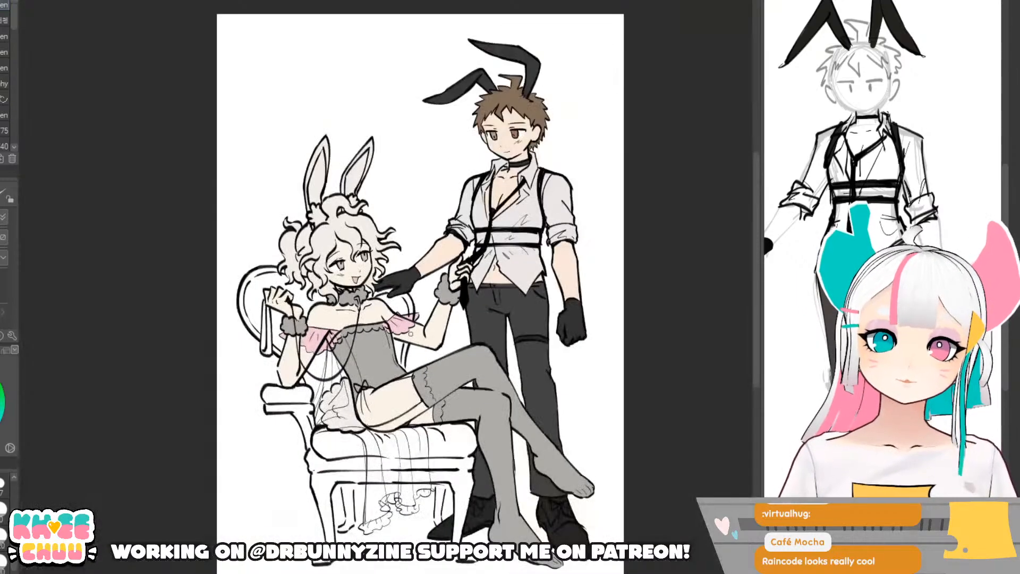
{"action": "key", "text": "ctrl+plus"}
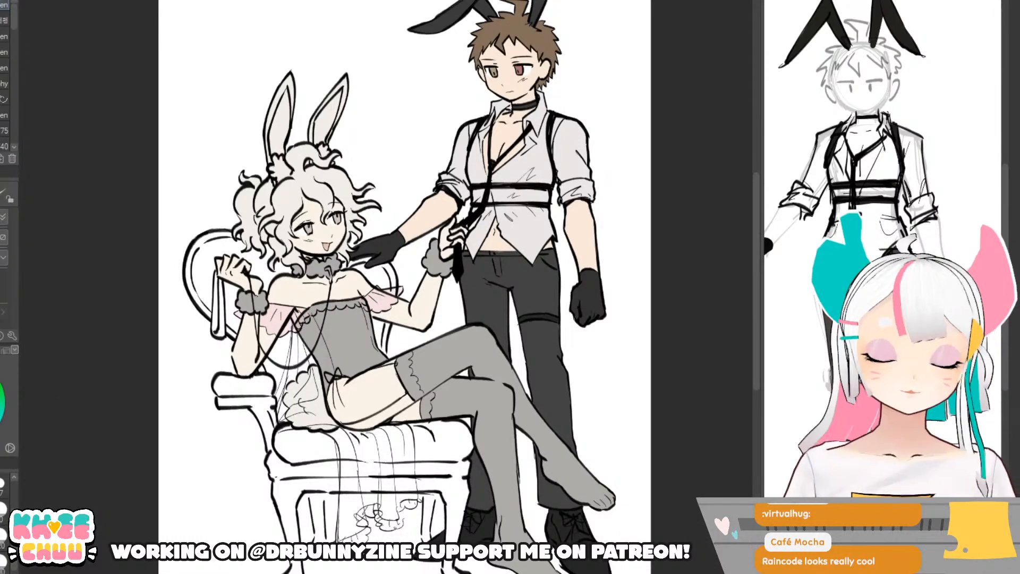
{"action": "key", "text": "b"}
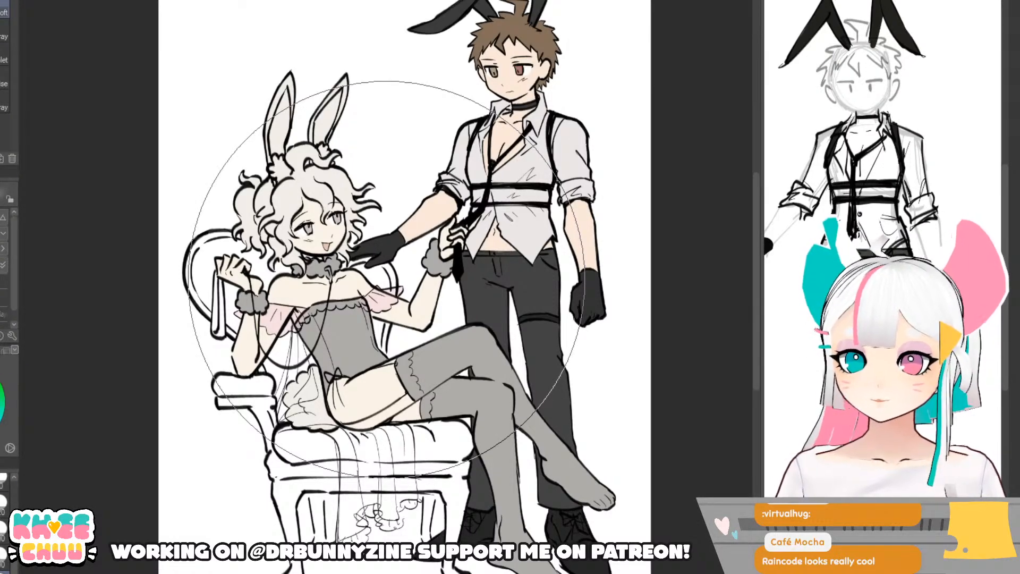
{"action": "mouse_move", "coordinate": [386, 278]}
{"action": "left_mouse_down"}
{"action": "mouse_move", "coordinate": [404, 372]}
{"action": "mouse_move", "coordinate": [366, 349]}
{"action": "mouse_move", "coordinate": [436, 394]}
{"action": "mouse_move", "coordinate": [531, 297]}
{"action": "mouse_move", "coordinate": [537, 409]}
{"action": "mouse_move", "coordinate": [569, 452]}
{"action": "mouse_move", "coordinate": [625, 433]}
{"action": "mouse_move", "coordinate": [605, 375]}
{"action": "left_mouse_up"}
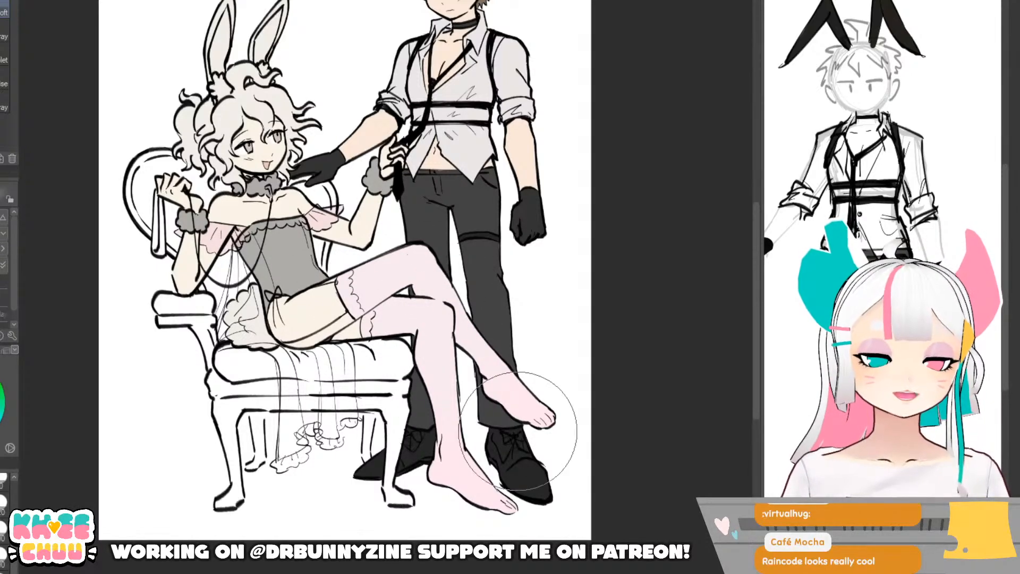
{"action": "left_click_drag", "start_coordinate": [522, 226], "coordinate": [535, 250]}
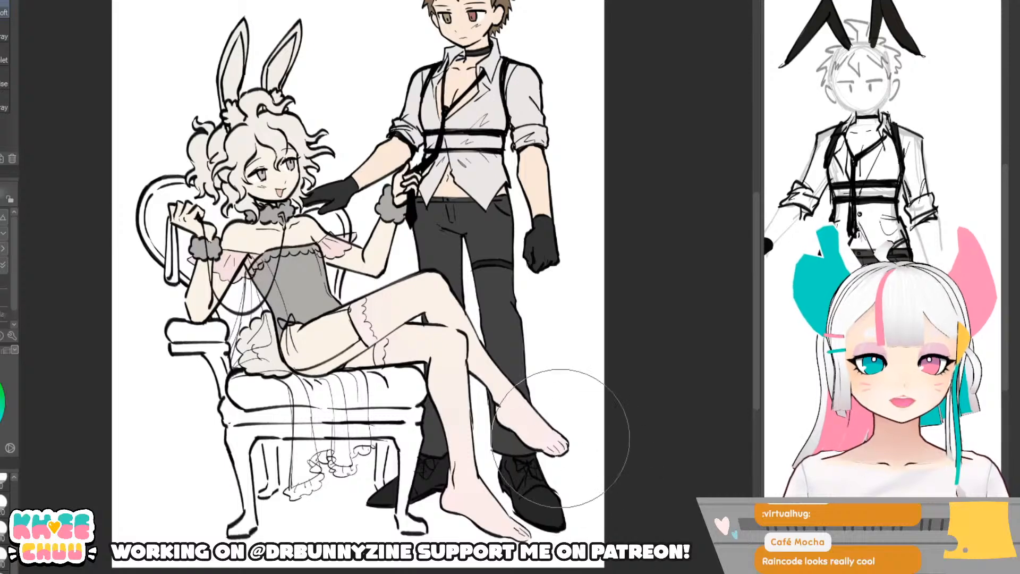
{"action": "left_click_drag", "start_coordinate": [581, 444], "coordinate": [596, 458]}
{"action": "left_click_drag", "start_coordinate": [653, 474], "coordinate": [571, 433]}
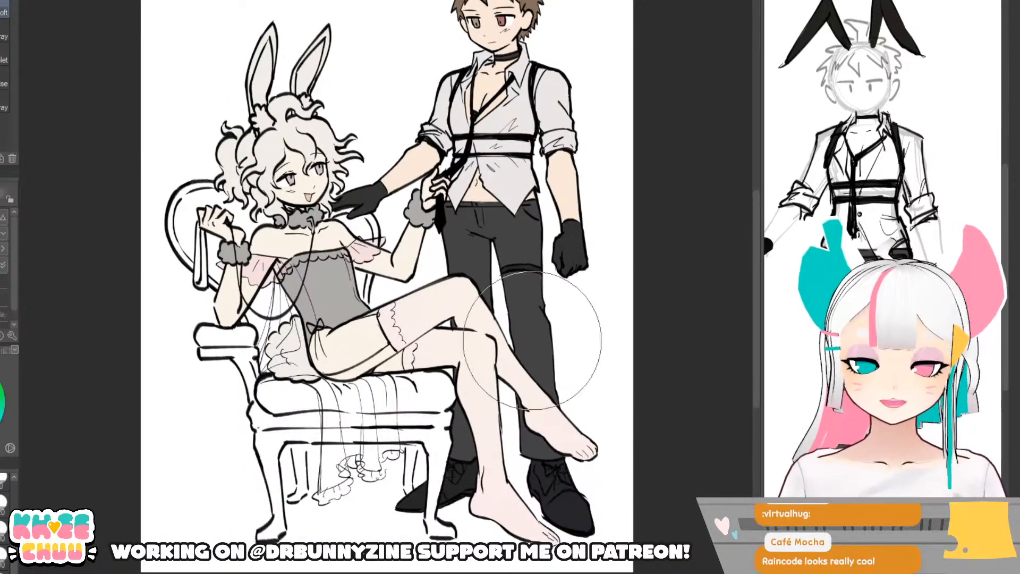
{"action": "scroll", "coordinate": [429, 341], "scroll_direction": "down", "scroll_amount": 2}
{"action": "scroll", "coordinate": [431, 341], "scroll_direction": "up", "scroll_amount": 1}
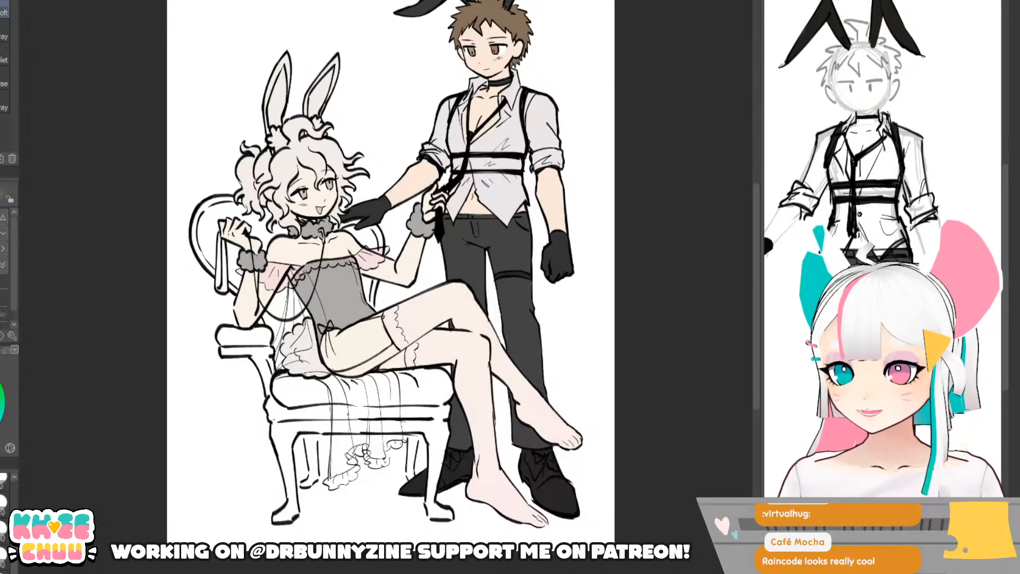
- Outline the outer edge of the seated character's sheer train in orange, from the bodice back down to the chair seat
{"action": "key", "text": "p"}
{"action": "scroll", "coordinate": [214, 339], "scroll_direction": "up", "scroll_amount": 1}
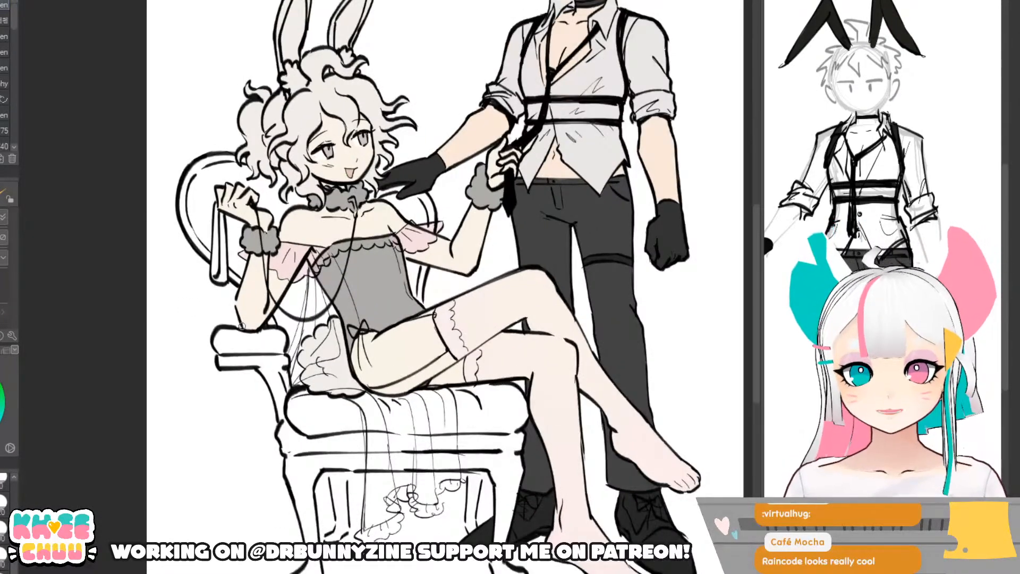
{"action": "left_click_drag", "start_coordinate": [308, 287], "coordinate": [293, 344]}
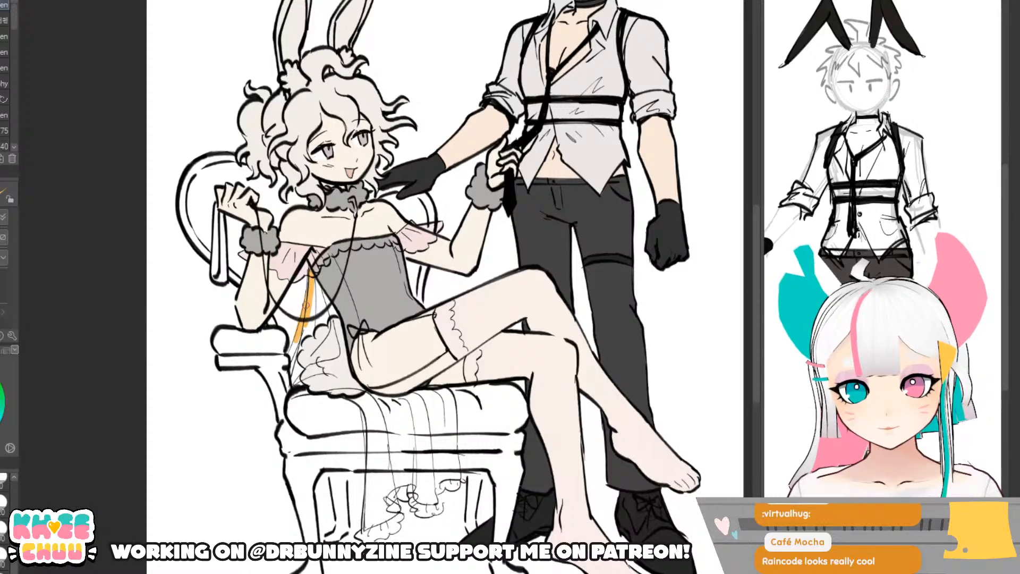
{"action": "left_click_drag", "start_coordinate": [327, 313], "coordinate": [319, 279]}
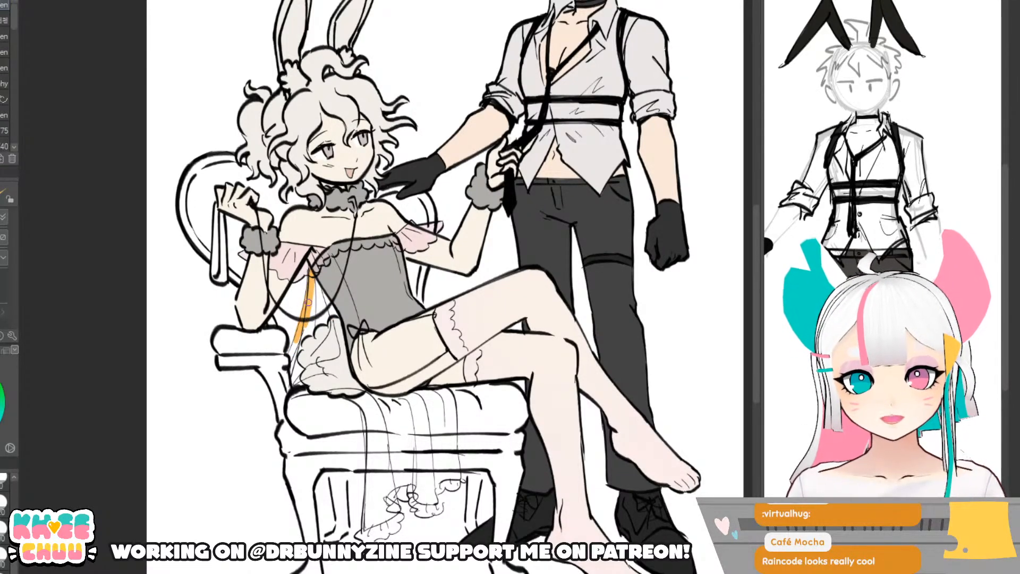
{"action": "mouse_move", "coordinate": [304, 313]}
{"action": "left_mouse_down"}
{"action": "mouse_move", "coordinate": [291, 355]}
{"action": "mouse_move", "coordinate": [318, 390]}
{"action": "left_mouse_up"}
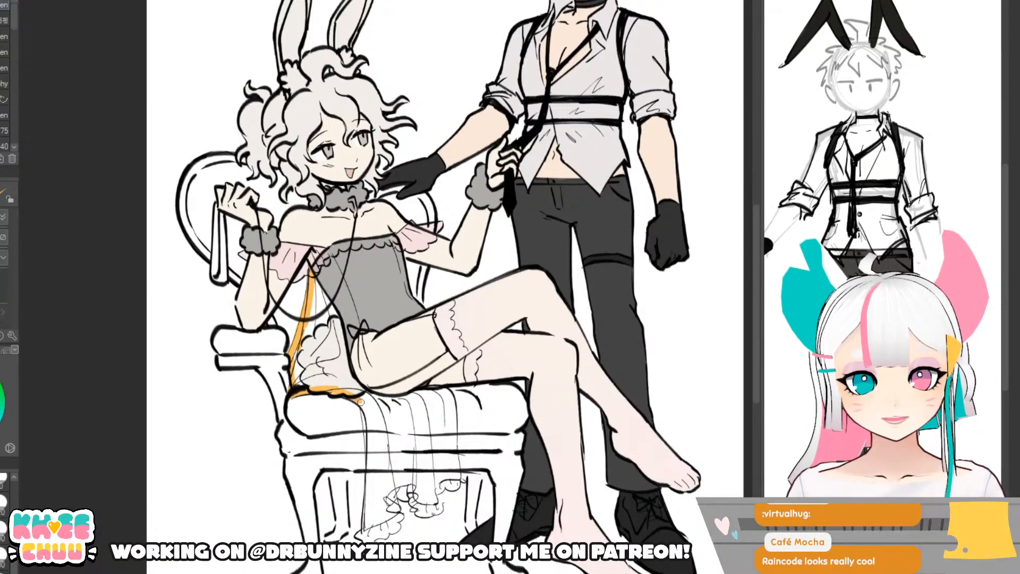
- Continue the orange outline around the train hanging over the seat, including its ruffled hem, and along its inner edge beside the bodice
{"action": "mouse_move", "coordinate": [294, 392]}
{"action": "left_mouse_down"}
{"action": "mouse_move", "coordinate": [369, 410]}
{"action": "mouse_move", "coordinate": [370, 458]}
{"action": "left_mouse_up"}
{"action": "left_click_drag", "start_coordinate": [363, 405], "coordinate": [365, 497]}
{"action": "left_click_drag", "start_coordinate": [370, 455], "coordinate": [363, 533]}
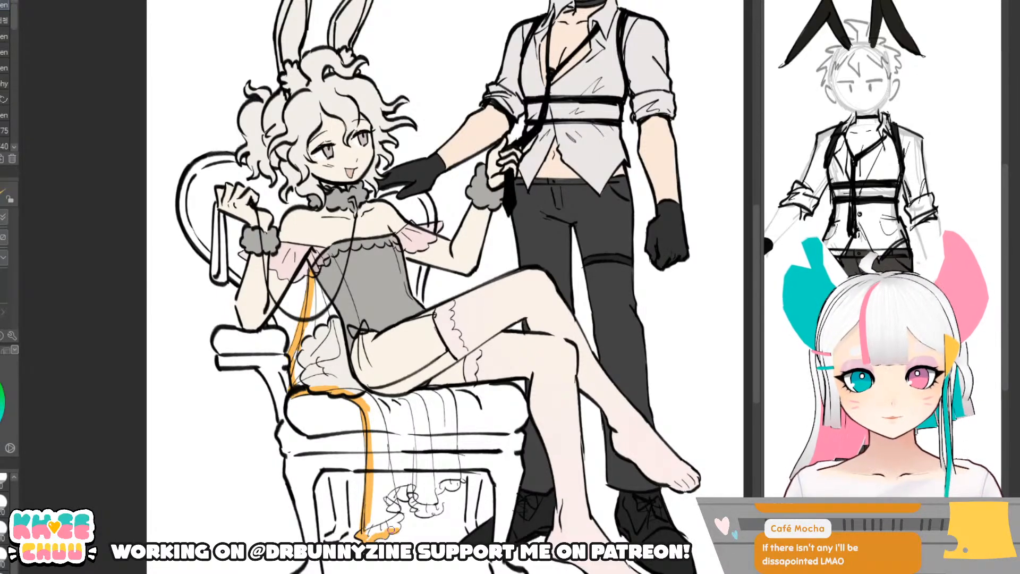
{"action": "left_click_drag", "start_coordinate": [398, 513], "coordinate": [393, 486]}
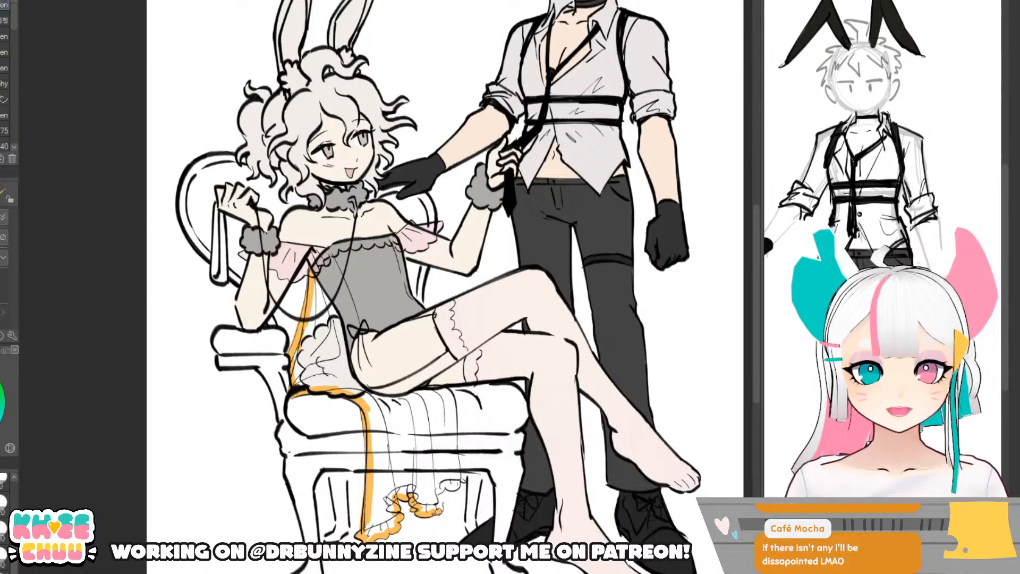
{"action": "mouse_move", "coordinate": [439, 490]}
{"action": "left_mouse_down"}
{"action": "mouse_move", "coordinate": [461, 478]}
{"action": "mouse_move", "coordinate": [456, 461]}
{"action": "left_mouse_up"}
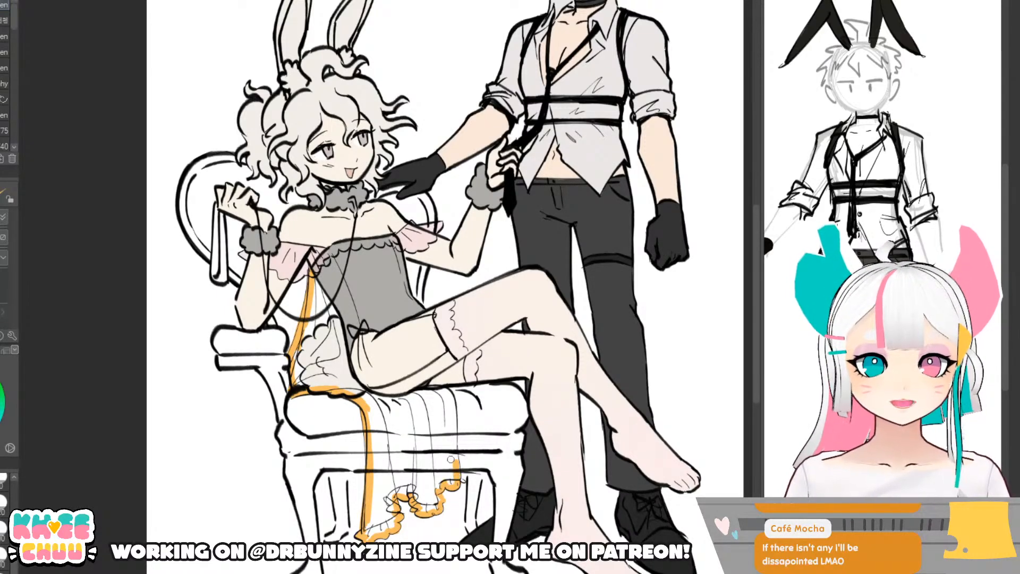
{"action": "mouse_move", "coordinate": [361, 392]}
{"action": "left_mouse_down"}
{"action": "mouse_move", "coordinate": [407, 398]}
{"action": "mouse_move", "coordinate": [432, 388]}
{"action": "mouse_move", "coordinate": [422, 394]}
{"action": "mouse_move", "coordinate": [446, 391]}
{"action": "mouse_move", "coordinate": [454, 405]}
{"action": "mouse_move", "coordinate": [446, 389]}
{"action": "mouse_move", "coordinate": [456, 467]}
{"action": "left_mouse_up"}
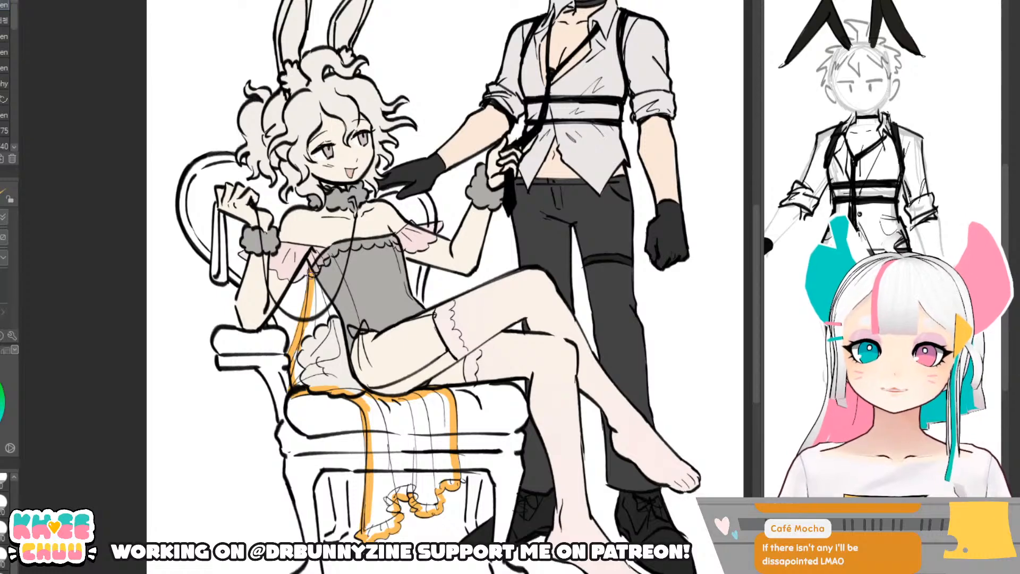
{"action": "left_click_drag", "start_coordinate": [310, 273], "coordinate": [343, 350]}
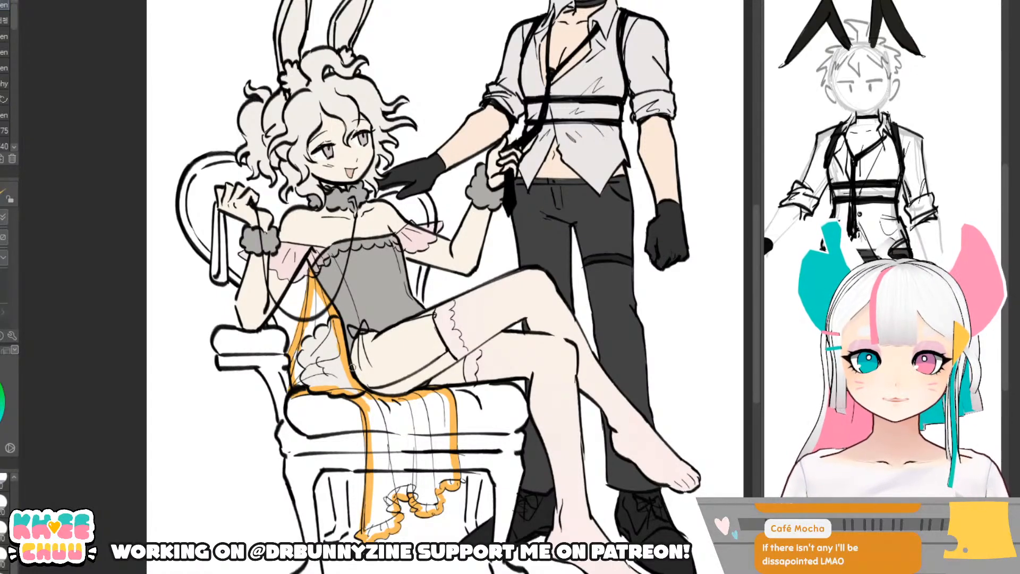
- Fill the orange-outlined train with orange, both behind the bodice and where it hangs over the chair seat
{"action": "key", "text": "g"}
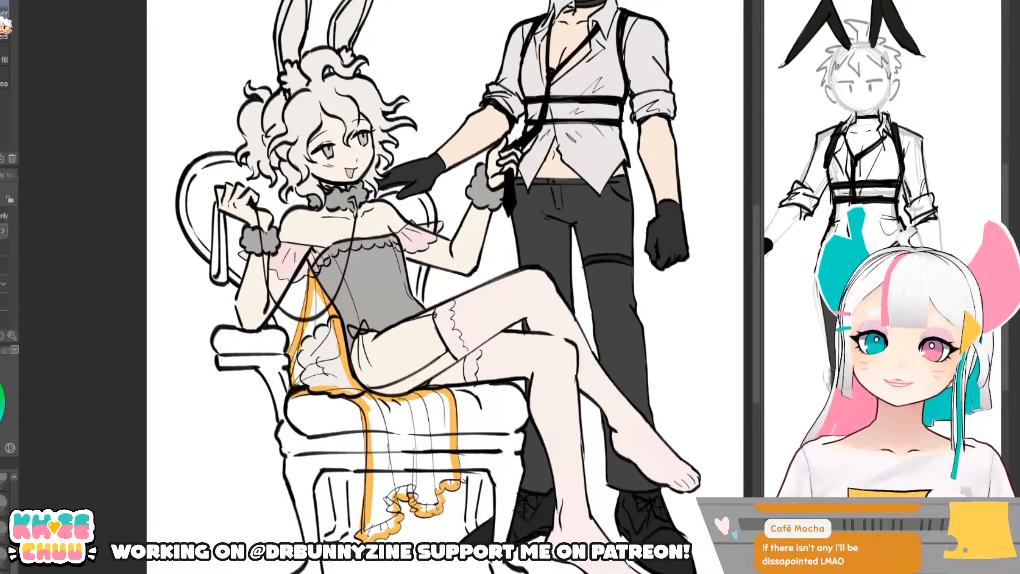
{"action": "left_click", "coordinate": [425, 448]}
{"action": "left_click", "coordinate": [342, 352]}
{"action": "key", "text": "p"}
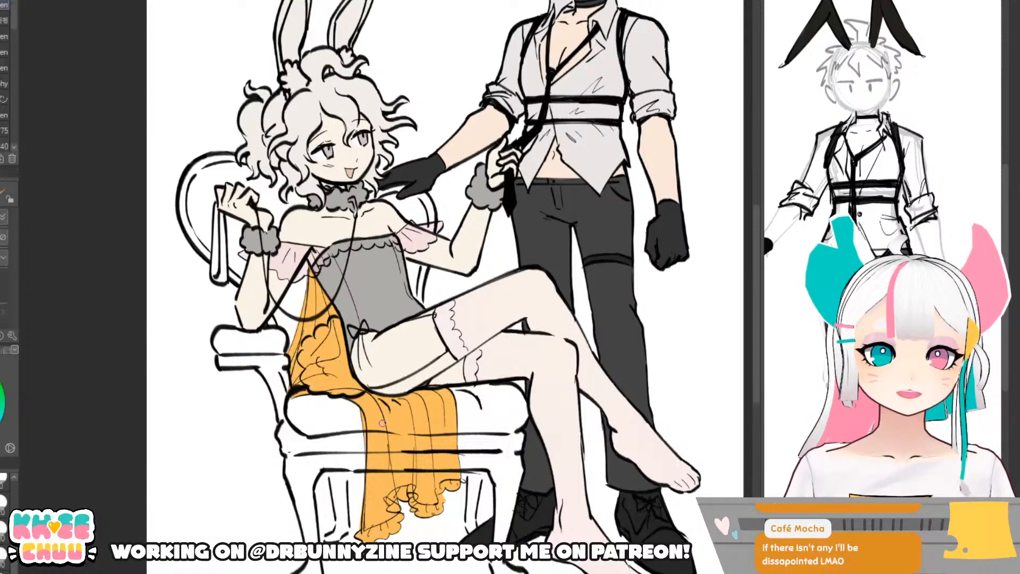
{"action": "scroll", "coordinate": [407, 309], "scroll_direction": "down", "scroll_amount": 5}
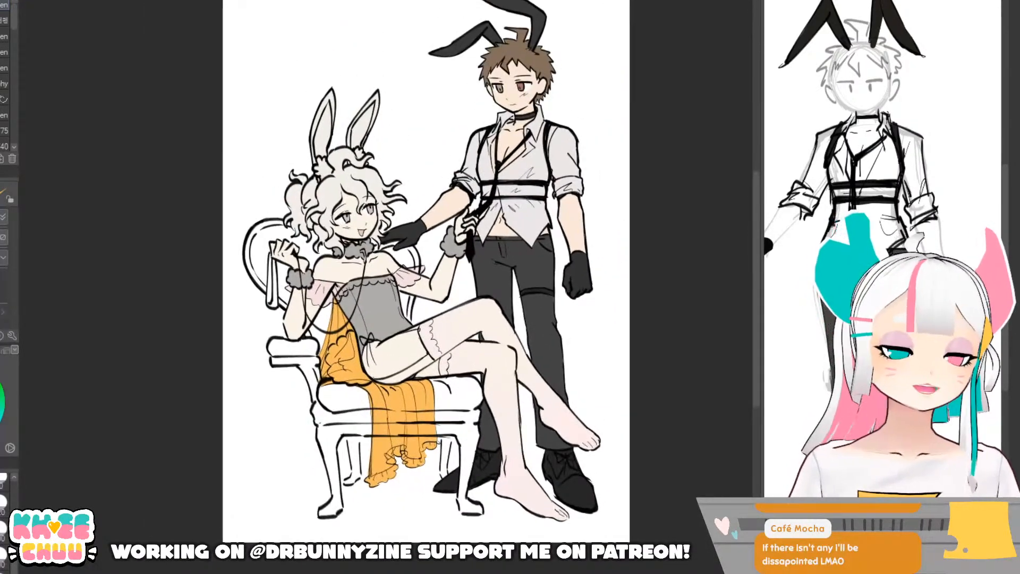
- Shift the seated character's orange train to a soft pink with a hue and saturation adjustment
{"action": "key", "text": "ctrl+z"}
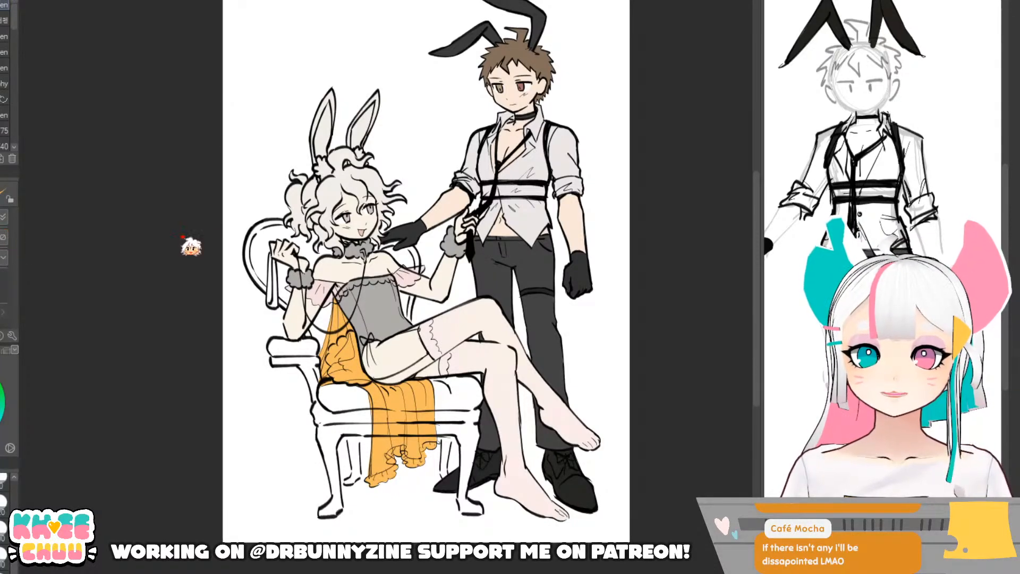
{"action": "key", "text": "ctrl+u"}
{"action": "left_click", "coordinate": [389, 230]}
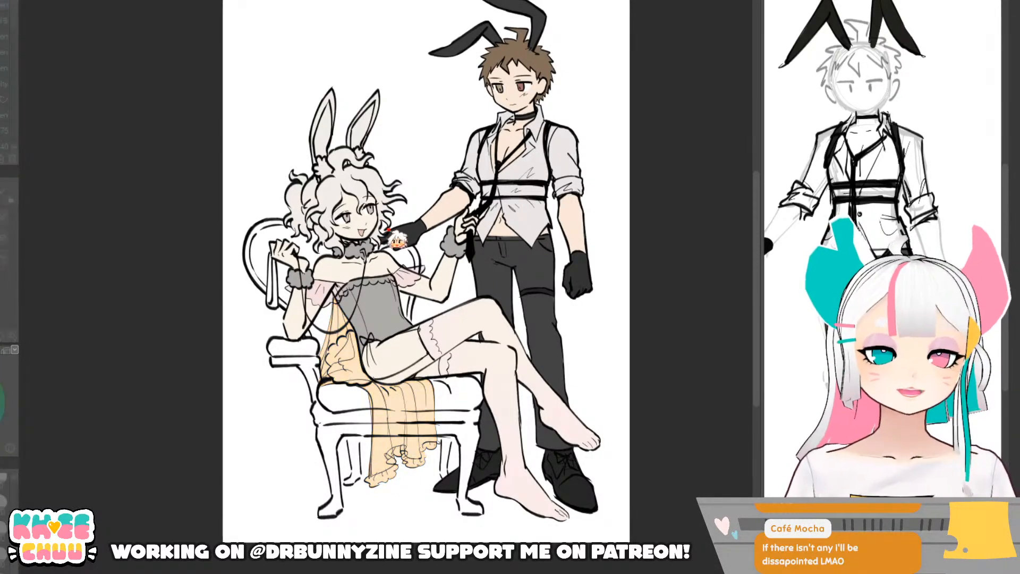
{"action": "left_click", "coordinate": [273, 161]}
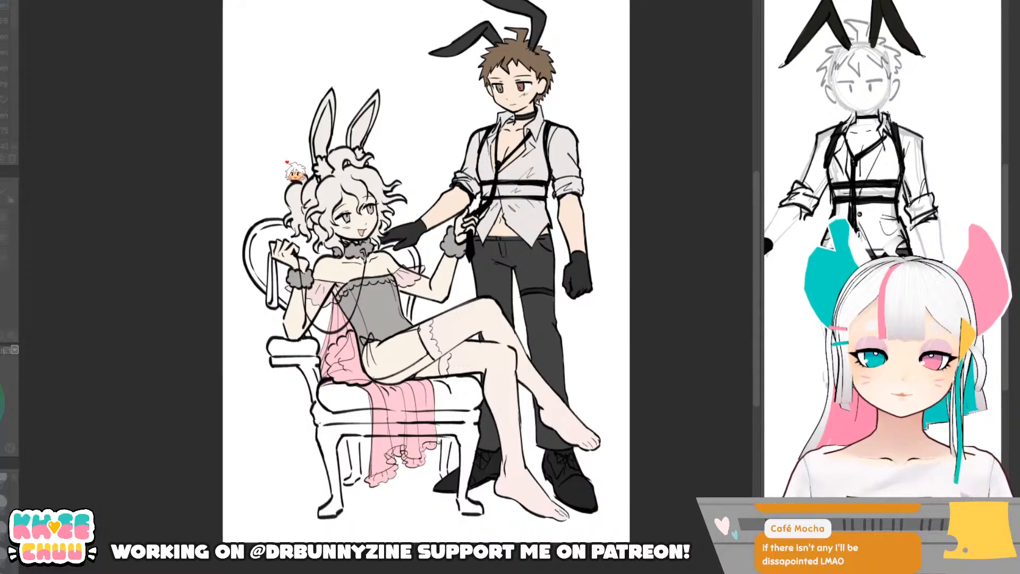
{"action": "key", "text": "Return"}
- Paint the insides of both of the seated character's bunny ears pink
{"action": "scroll", "coordinate": [313, 316], "scroll_direction": "up", "scroll_amount": 2}
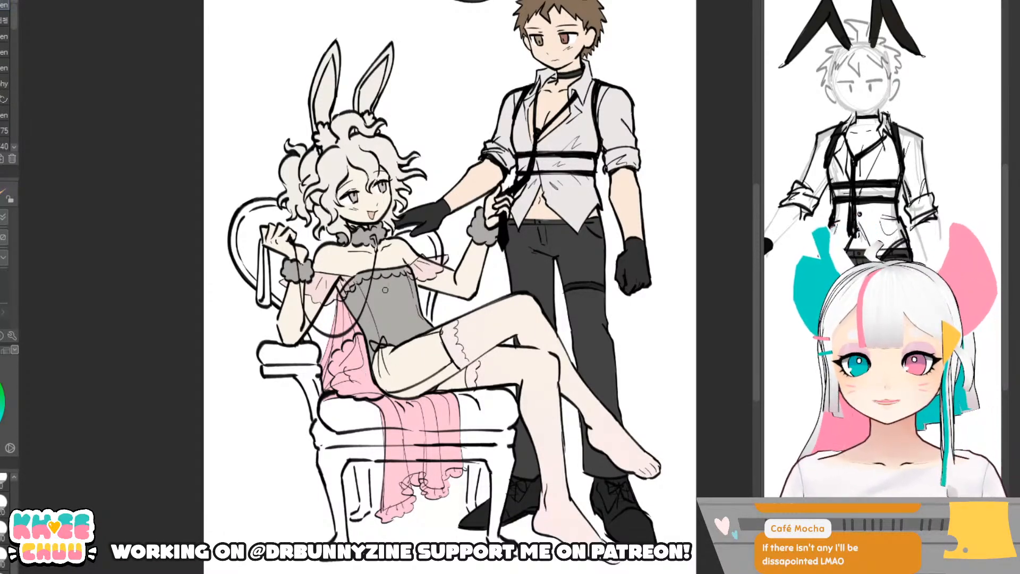
{"action": "scroll", "coordinate": [385, 290], "scroll_direction": "up", "scroll_amount": 2}
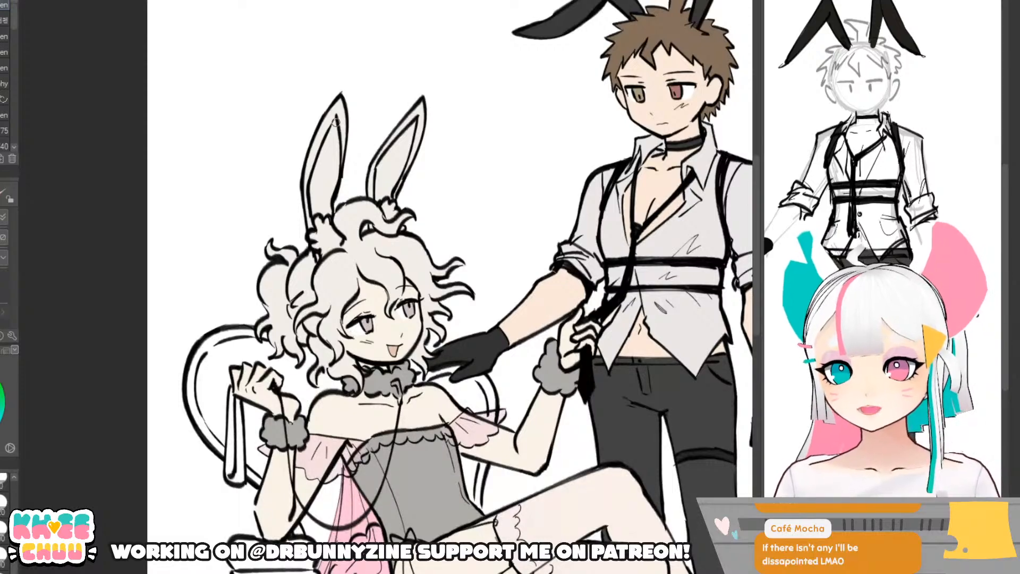
{"action": "mouse_move", "coordinate": [336, 119]}
{"action": "left_mouse_down"}
{"action": "mouse_move", "coordinate": [315, 183]}
{"action": "mouse_move", "coordinate": [316, 174]}
{"action": "mouse_move", "coordinate": [313, 208]}
{"action": "mouse_move", "coordinate": [324, 215]}
{"action": "mouse_move", "coordinate": [335, 125]}
{"action": "mouse_move", "coordinate": [324, 207]}
{"action": "left_mouse_up"}
{"action": "mouse_move", "coordinate": [416, 118]}
{"action": "left_mouse_down"}
{"action": "mouse_move", "coordinate": [380, 172]}
{"action": "mouse_move", "coordinate": [378, 197]}
{"action": "mouse_move", "coordinate": [391, 199]}
{"action": "mouse_move", "coordinate": [411, 129]}
{"action": "mouse_move", "coordinate": [385, 169]}
{"action": "left_mouse_up"}
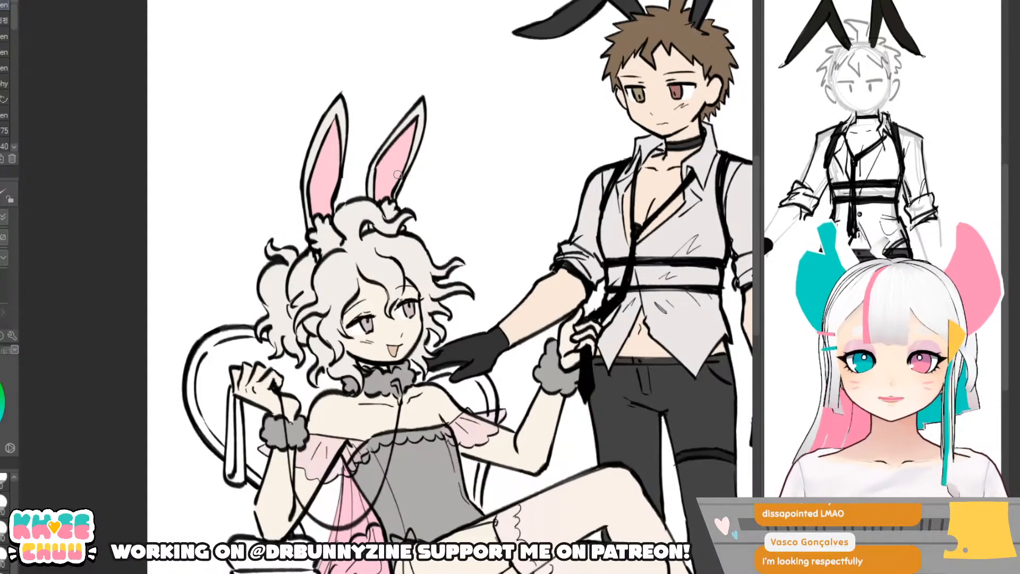
{"action": "scroll", "coordinate": [381, 261], "scroll_direction": "down", "scroll_amount": 3}
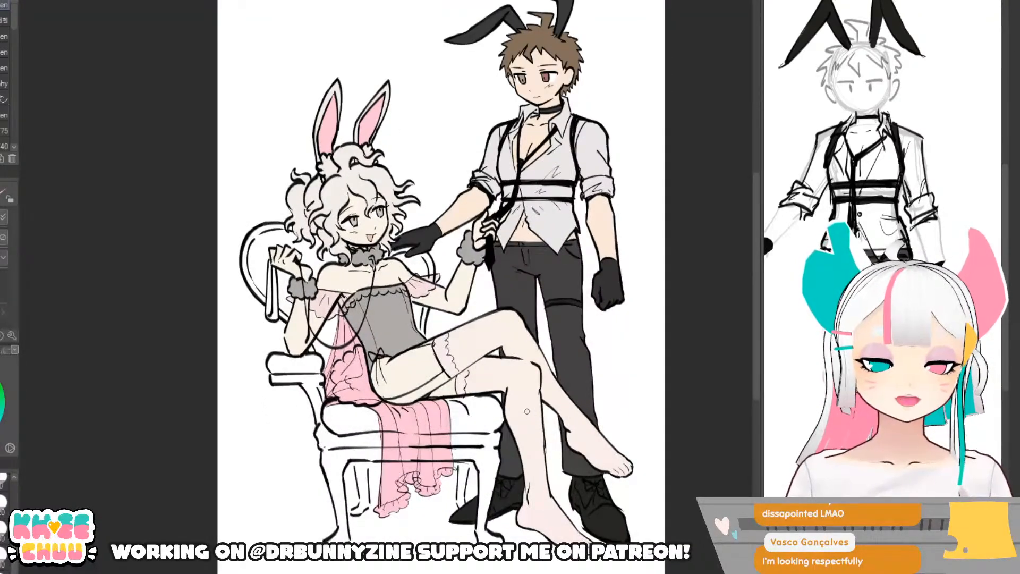
- Colour the looped end of the leash hanging from the seated character's raised hand pink
{"action": "scroll", "coordinate": [372, 277], "scroll_direction": "up", "scroll_amount": 1}
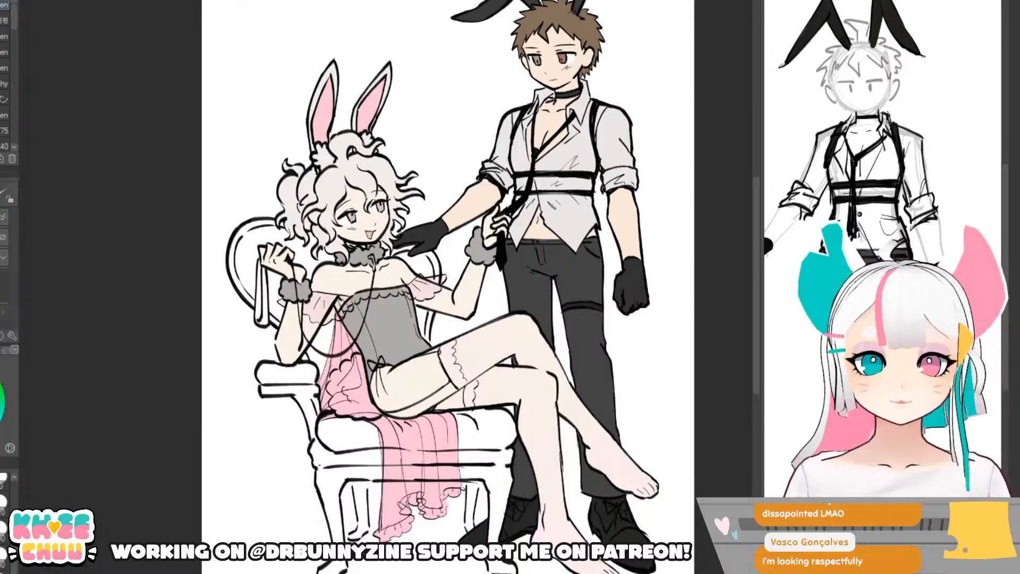
{"action": "scroll", "coordinate": [359, 370], "scroll_direction": "up", "scroll_amount": 1}
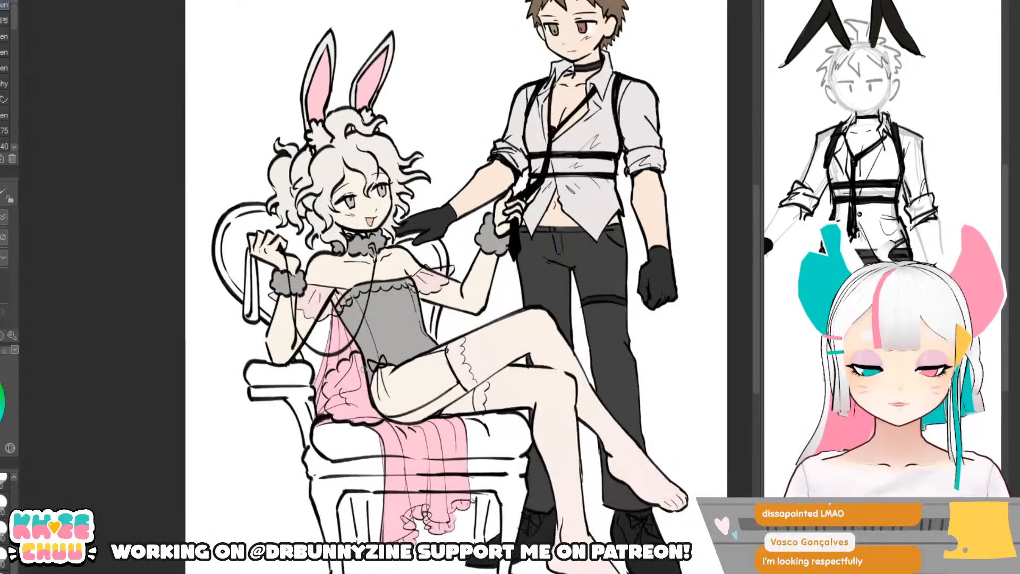
{"action": "left_click_drag", "start_coordinate": [502, 439], "coordinate": [553, 478]}
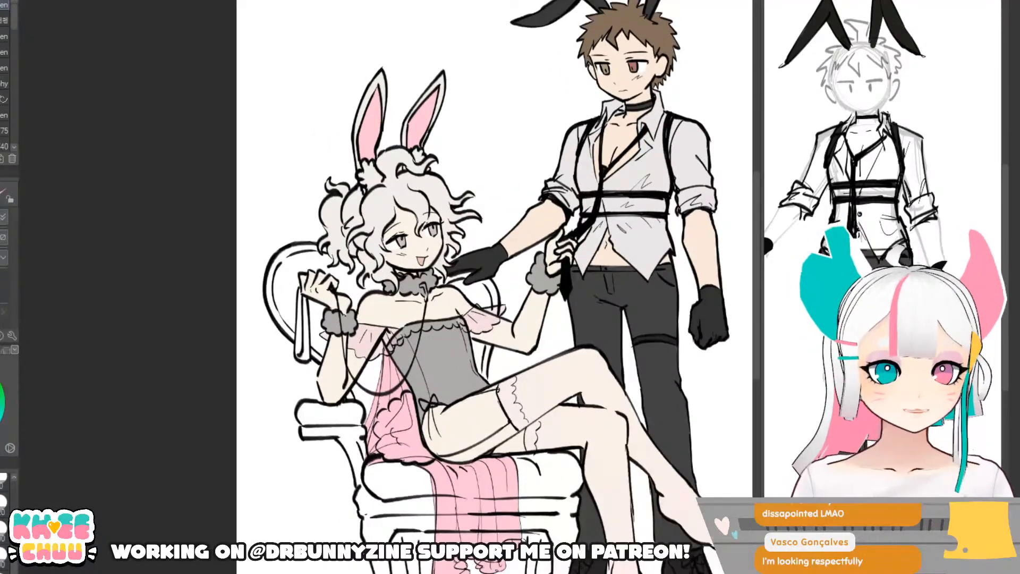
{"action": "mouse_move", "coordinate": [300, 287]}
{"action": "left_mouse_down"}
{"action": "mouse_move", "coordinate": [301, 355]}
{"action": "mouse_move", "coordinate": [305, 323]}
{"action": "left_mouse_up"}
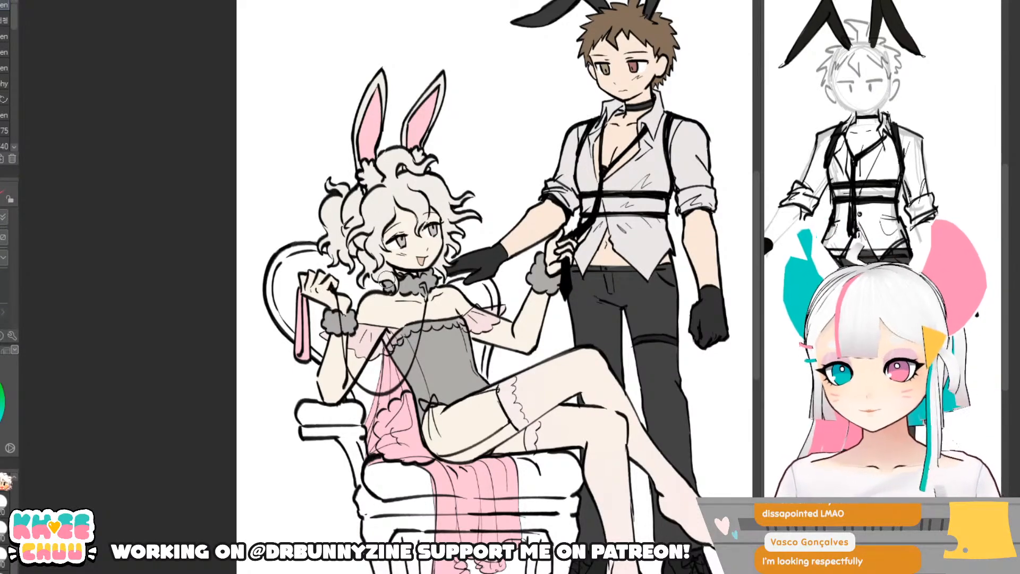
- Paint the chair's backrest cushion red around the seated character's raised hand, hair and shoulder
{"action": "mouse_move", "coordinate": [281, 268]}
{"action": "left_mouse_down"}
{"action": "mouse_move", "coordinate": [290, 319]}
{"action": "mouse_move", "coordinate": [323, 348]}
{"action": "mouse_move", "coordinate": [319, 332]}
{"action": "left_mouse_up"}
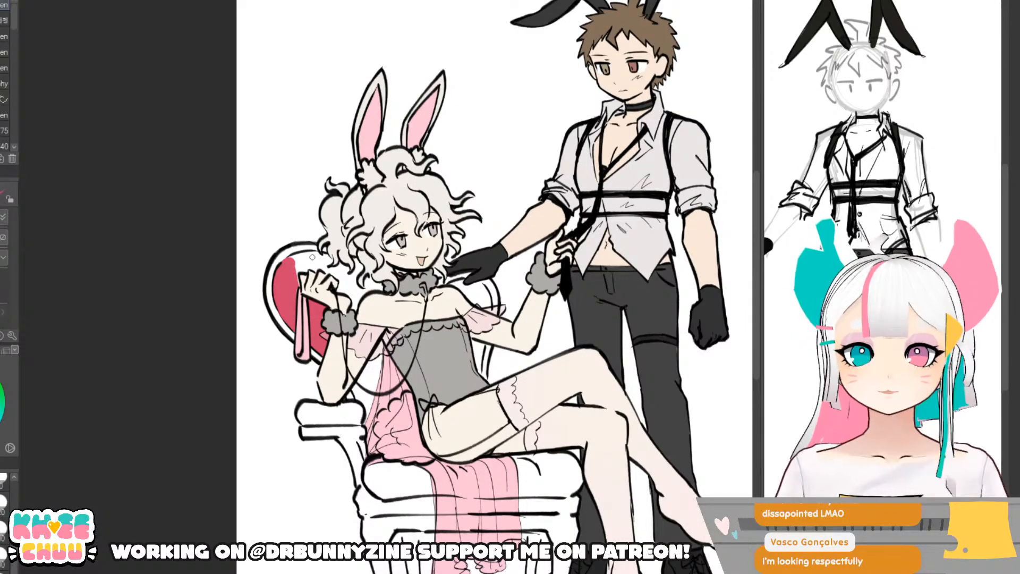
{"action": "mouse_move", "coordinate": [296, 270]}
{"action": "left_mouse_down"}
{"action": "mouse_move", "coordinate": [341, 280]}
{"action": "mouse_move", "coordinate": [353, 304]}
{"action": "mouse_move", "coordinate": [384, 286]}
{"action": "left_mouse_up"}
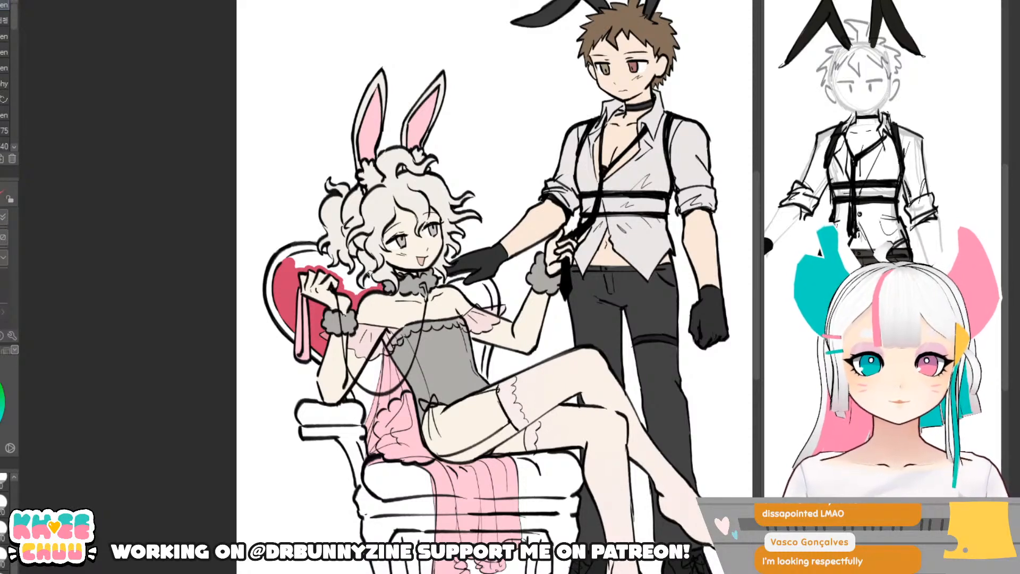
{"action": "left_click_drag", "start_coordinate": [367, 279], "coordinate": [371, 285]}
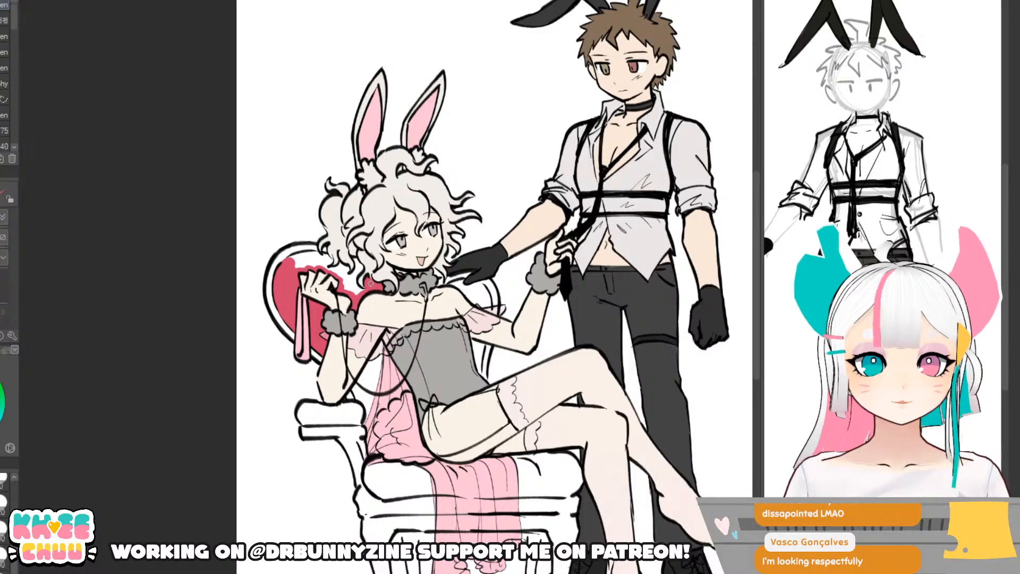
{"action": "key", "text": "Delete"}
{"action": "key", "text": "ctrl+z"}
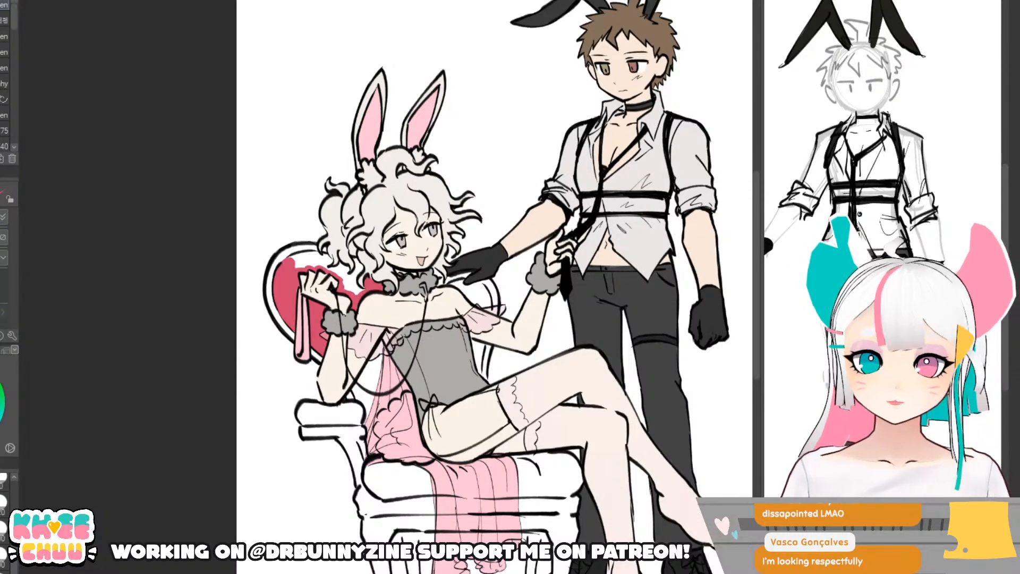
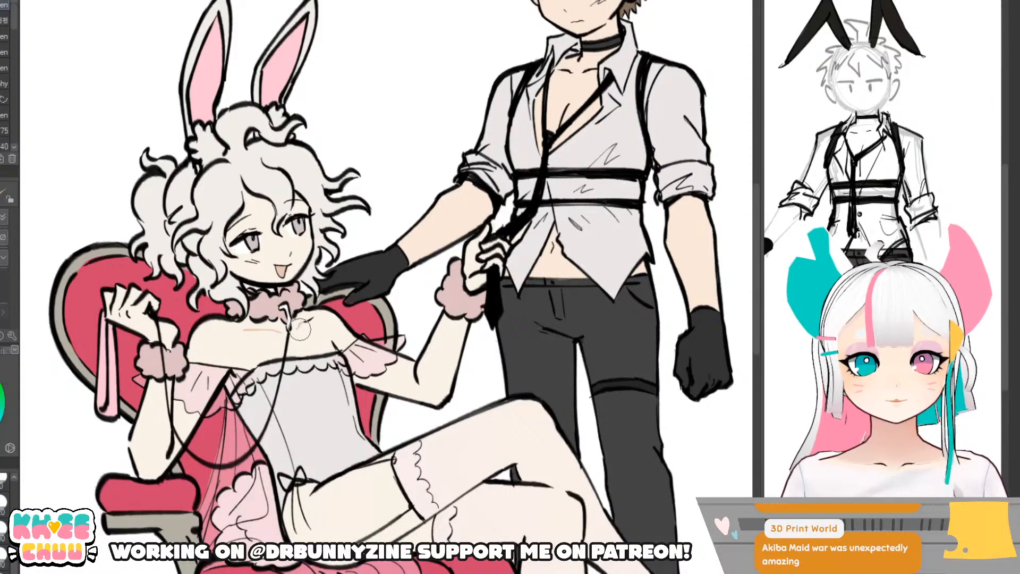
- Recolour the seated character's inner skin lines brown at the collarbone, fingers and elbows
{"action": "left_click_drag", "start_coordinate": [242, 330], "coordinate": [314, 318]}
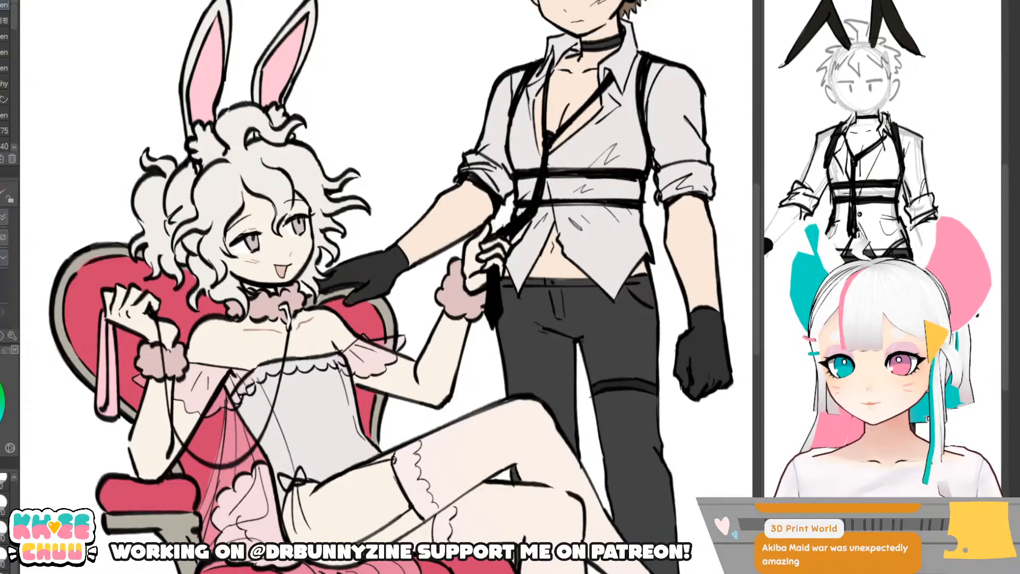
{"action": "scroll", "coordinate": [382, 287], "scroll_direction": "down", "scroll_amount": 2}
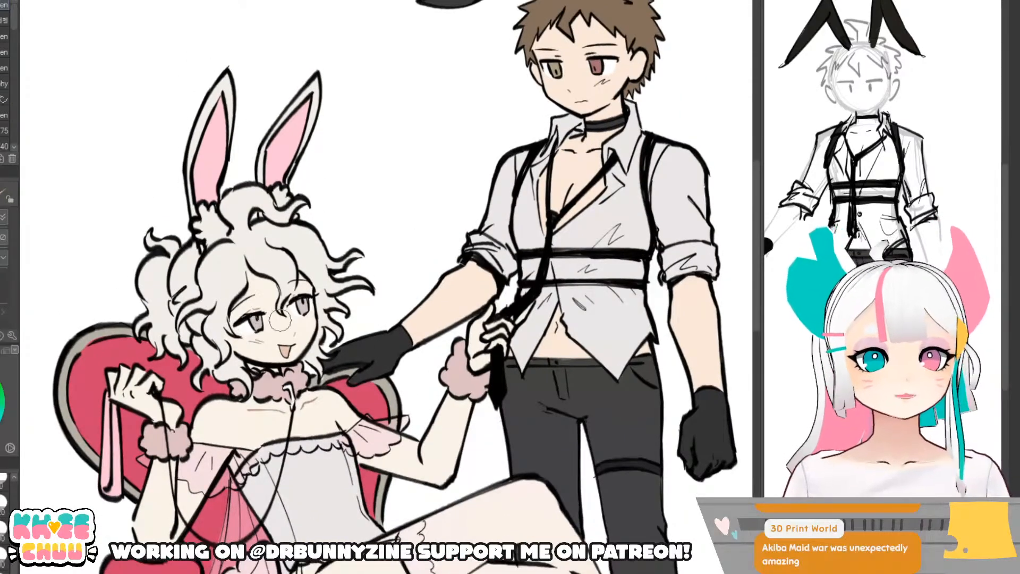
{"action": "scroll", "coordinate": [382, 287], "scroll_direction": "up", "scroll_amount": 2}
{"action": "left_click_drag", "start_coordinate": [382, 287], "coordinate": [384, 261]}
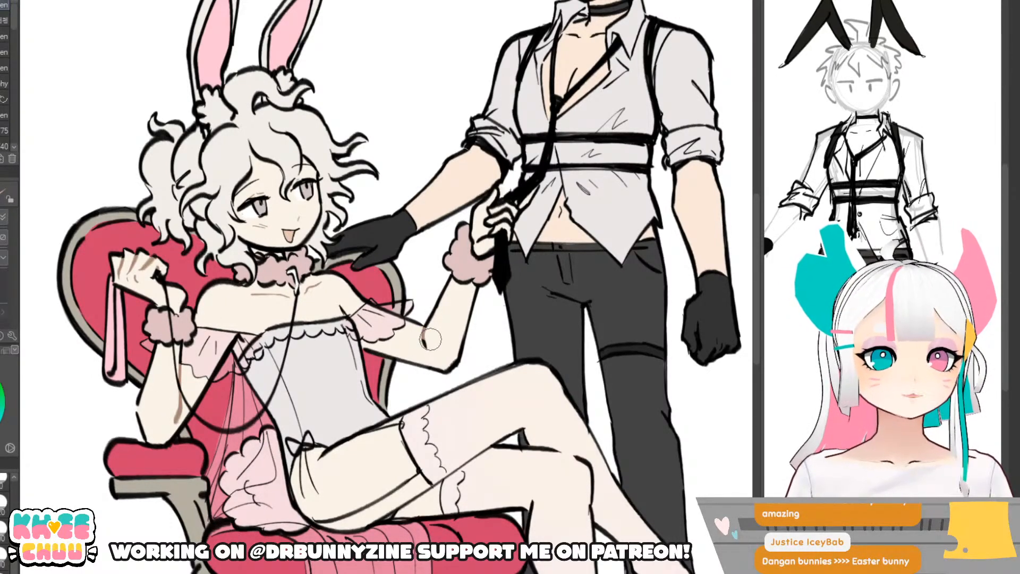
{"action": "scroll", "coordinate": [509, 242], "scroll_direction": "up", "scroll_amount": 1}
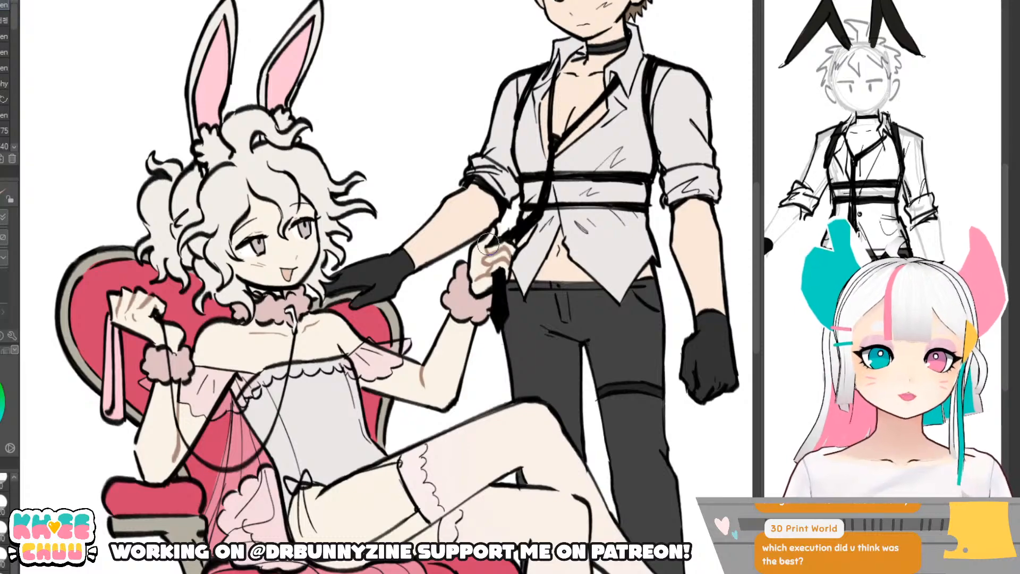
- Recolour the black lines of the stockings' lace trim and the thigh crease to a softer brownish tone
{"action": "scroll", "coordinate": [478, 255], "scroll_direction": "down", "scroll_amount": 5}
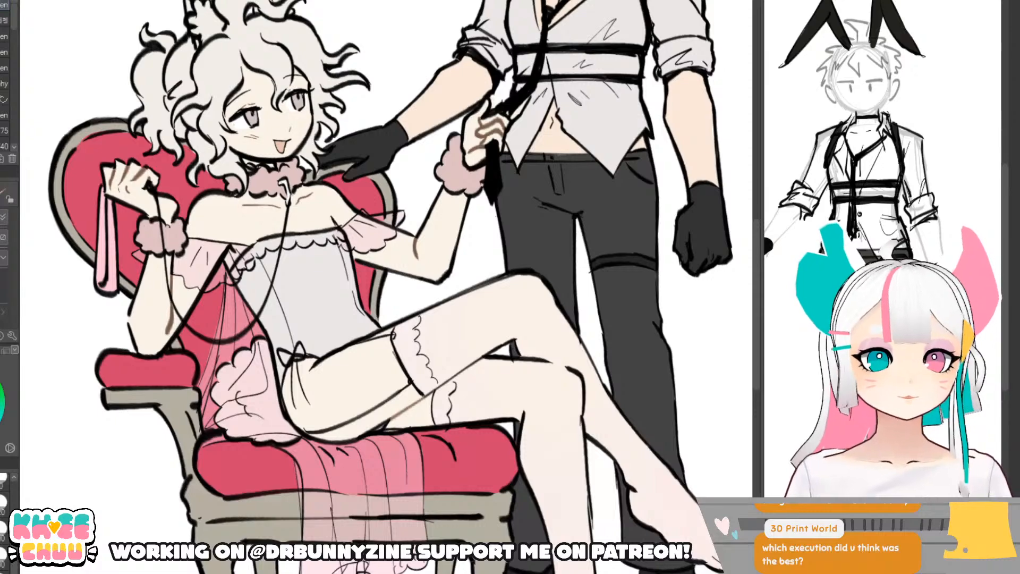
{"action": "left_click_drag", "start_coordinate": [633, 468], "coordinate": [625, 462]}
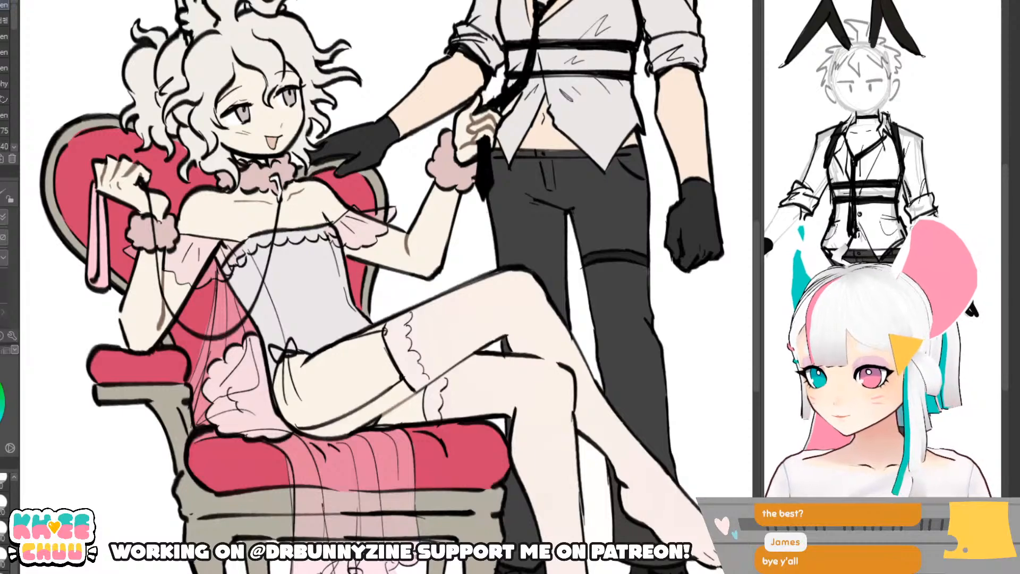
{"action": "left_click_drag", "start_coordinate": [465, 344], "coordinate": [461, 365]}
{"action": "mouse_move", "coordinate": [404, 340]}
{"action": "left_mouse_down"}
{"action": "mouse_move", "coordinate": [416, 383]}
{"action": "mouse_move", "coordinate": [439, 396]}
{"action": "left_mouse_up"}
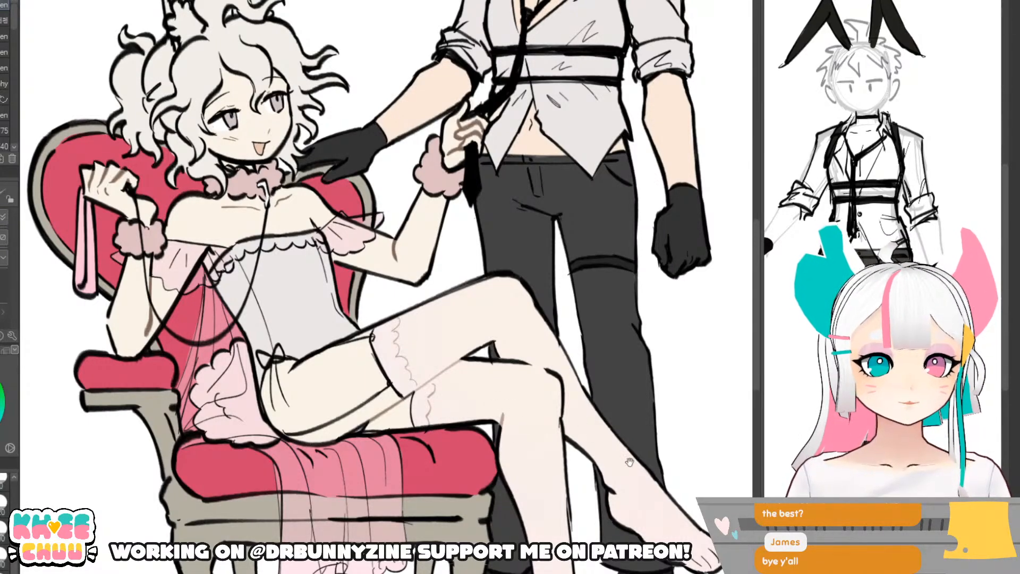
- Recolour the toe lines on both of the seated character's feet to a softer tone
{"action": "left_click_drag", "start_coordinate": [629, 462], "coordinate": [581, 365]}
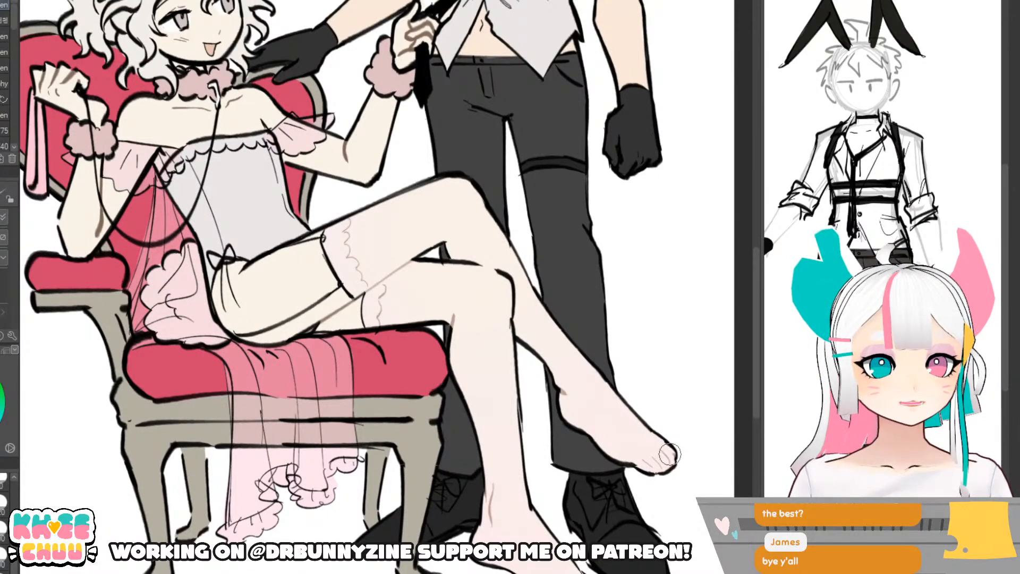
{"action": "left_click_drag", "start_coordinate": [673, 460], "coordinate": [618, 302]}
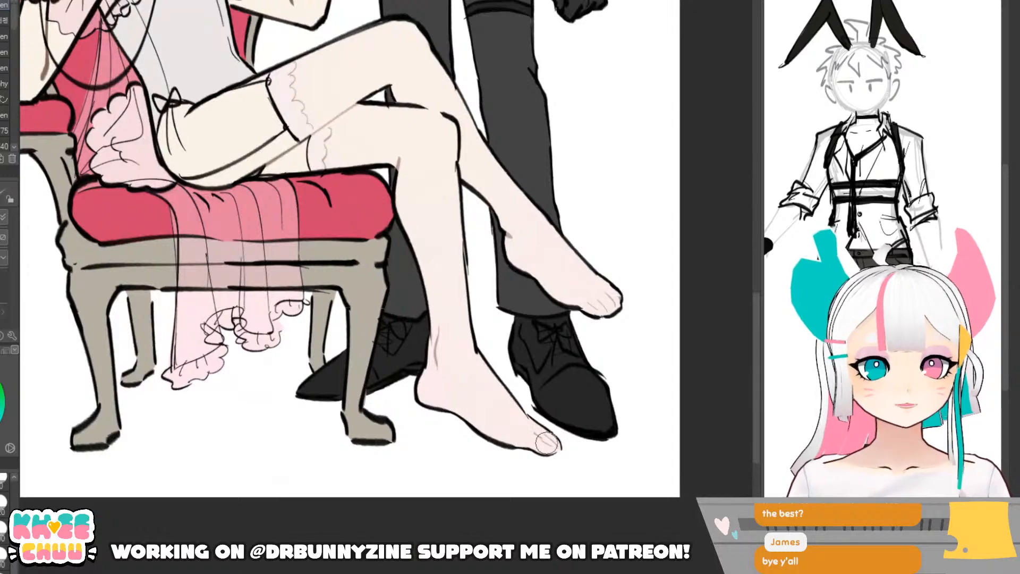
{"action": "mouse_move", "coordinate": [511, 341]}
{"action": "left_mouse_down"}
{"action": "mouse_move", "coordinate": [547, 431]}
{"action": "mouse_move", "coordinate": [635, 526]}
{"action": "left_mouse_up"}
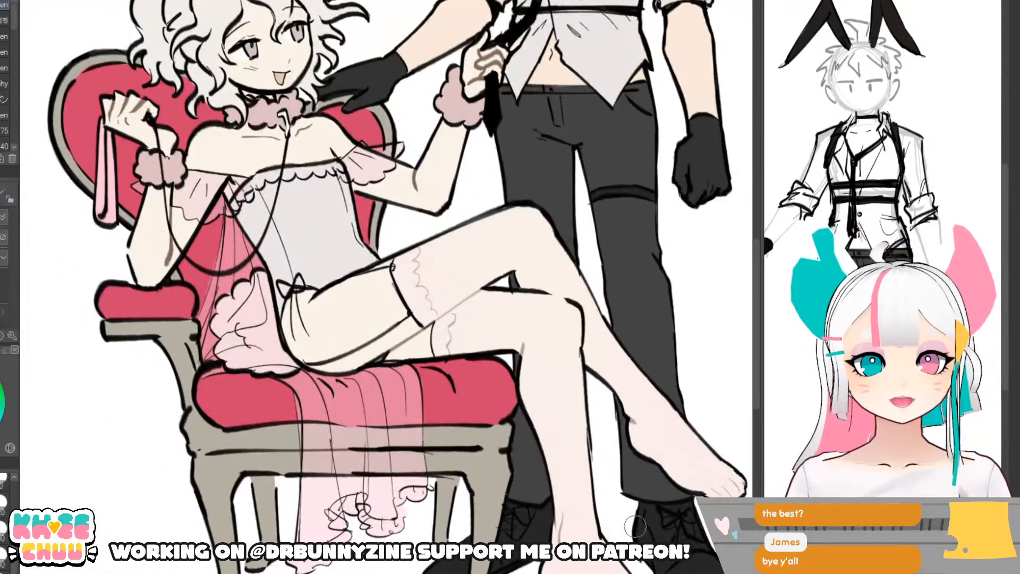
- Recolour the black lines around the seated character's lower knee, under the crossed leg, to a softer brownish tone
{"action": "scroll", "coordinate": [635, 526], "scroll_direction": "down", "scroll_amount": 4}
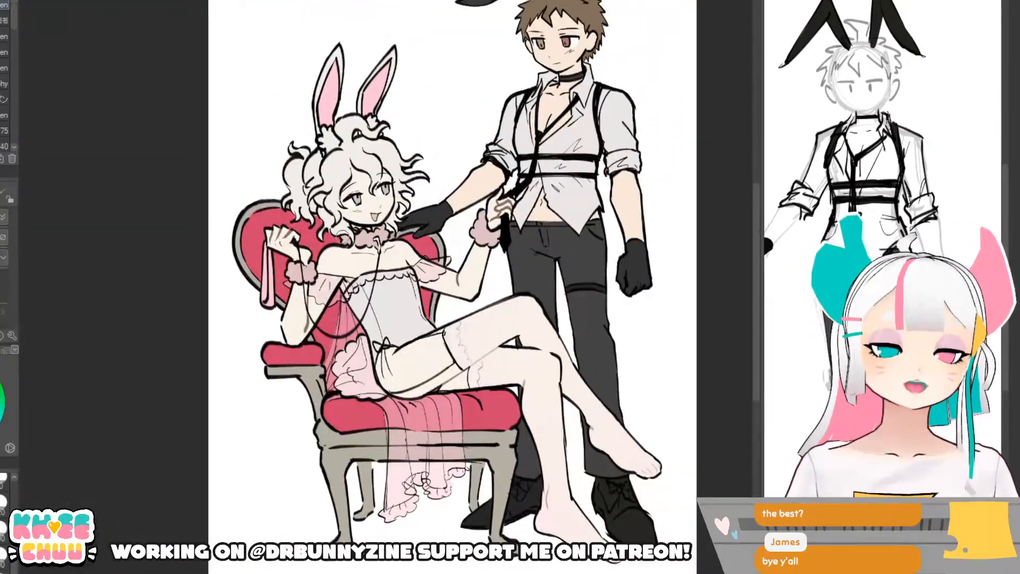
{"action": "scroll", "coordinate": [437, 197], "scroll_direction": "up", "scroll_amount": 2}
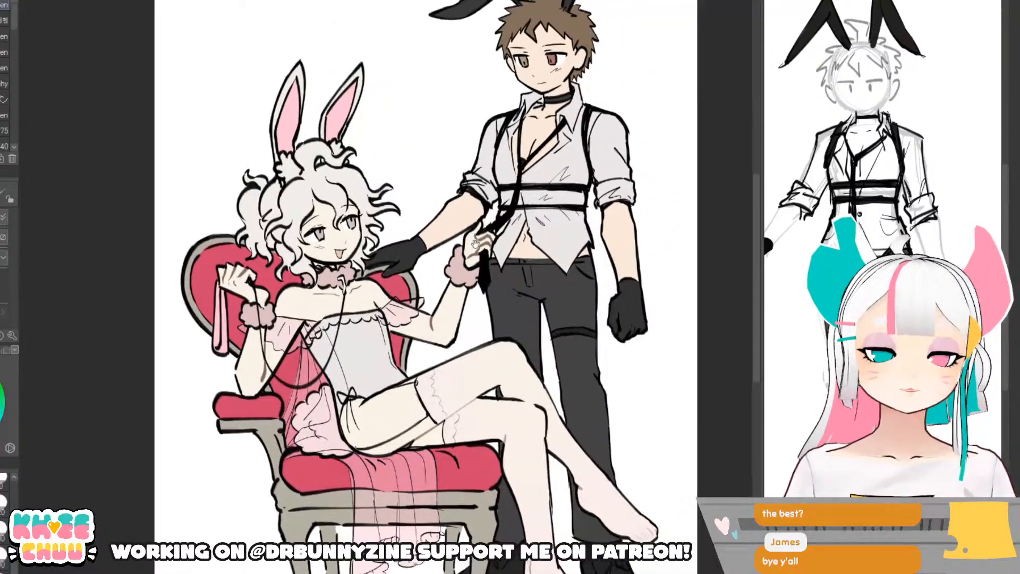
{"action": "scroll", "coordinate": [519, 218], "scroll_direction": "up", "scroll_amount": 1}
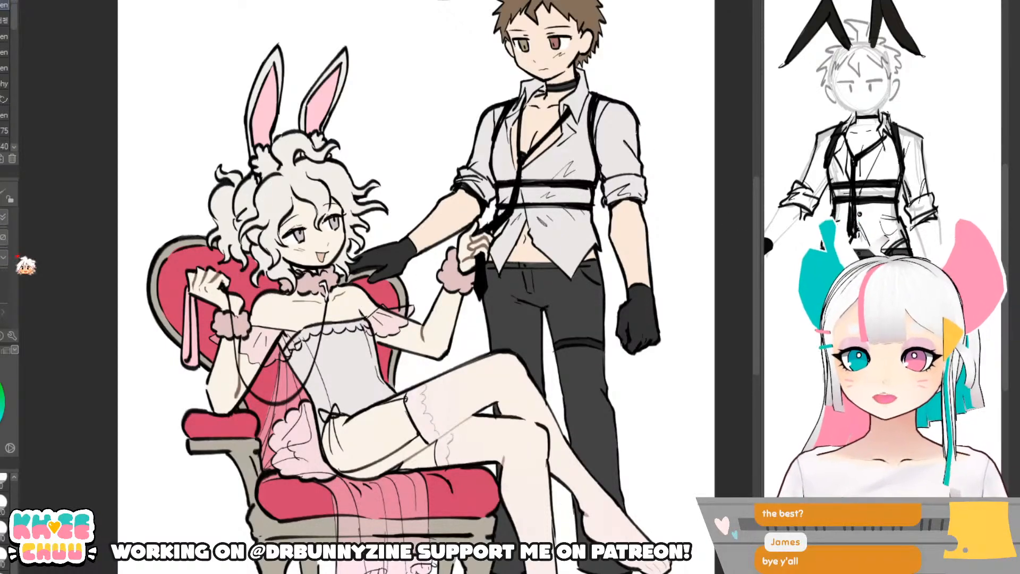
{"action": "key", "text": "ctrl+plus"}
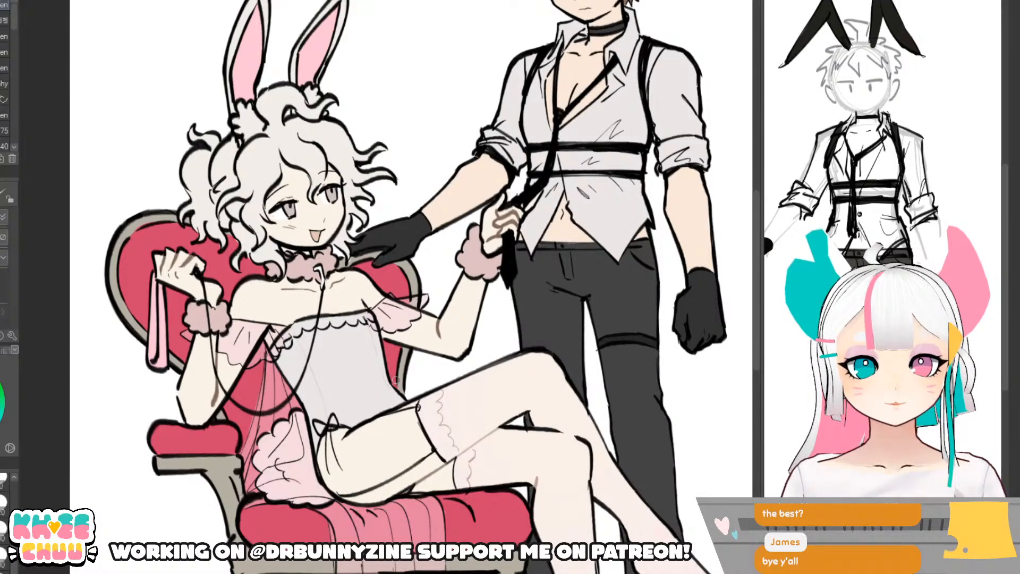
{"action": "scroll", "coordinate": [395, 380], "scroll_direction": "up", "scroll_amount": 2}
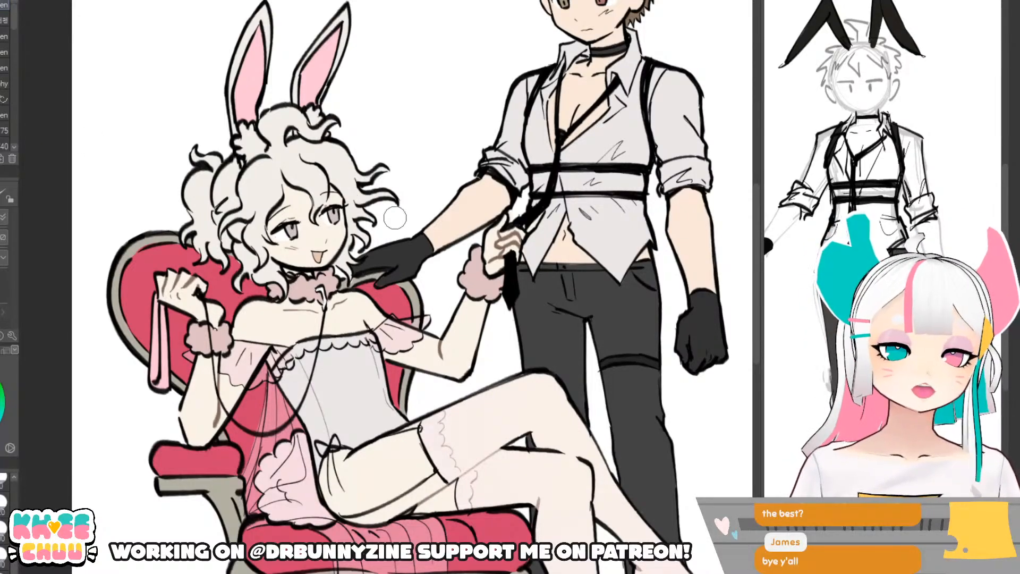
{"action": "scroll", "coordinate": [395, 219], "scroll_direction": "down", "scroll_amount": 1}
{"action": "left_click_drag", "start_coordinate": [608, 242], "coordinate": [595, 261]}
{"action": "scroll", "coordinate": [576, 318], "scroll_direction": "up", "scroll_amount": 1}
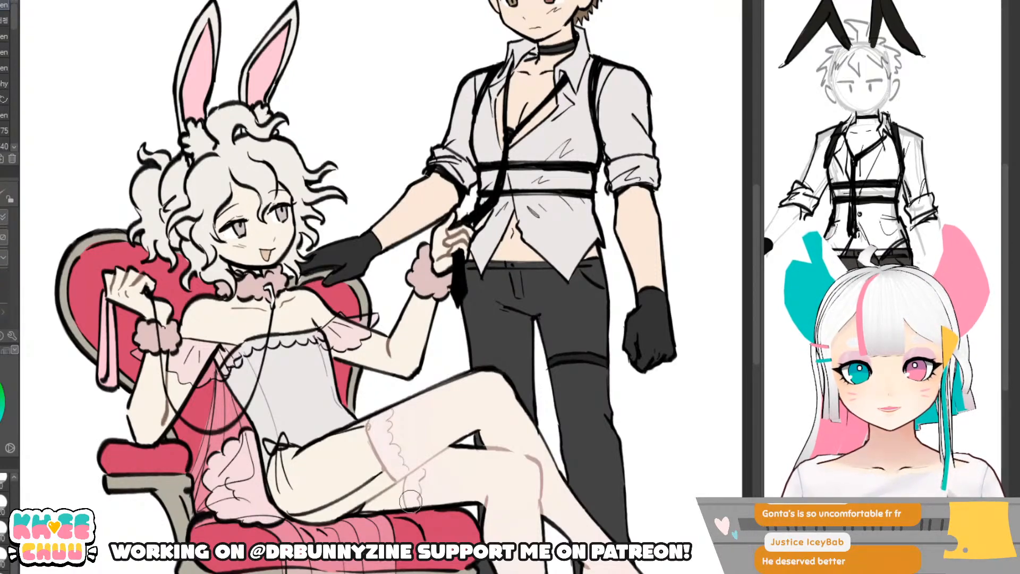
- Recolour the black scalloped lace trim along the top of the seated character's bodice to a soft mauve-pink
{"action": "scroll", "coordinate": [578, 336], "scroll_direction": "down", "scroll_amount": 1}
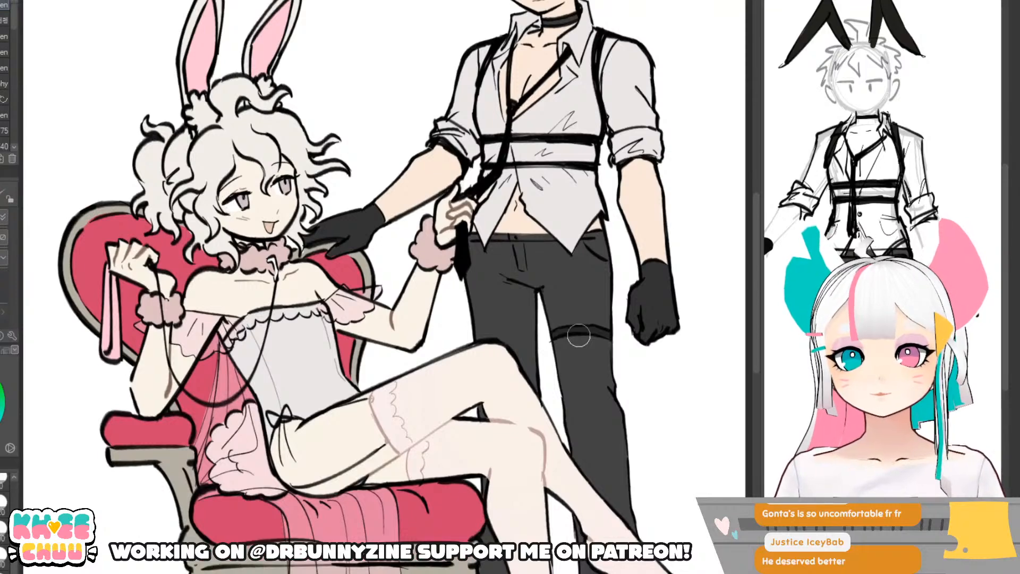
{"action": "scroll", "coordinate": [287, 303], "scroll_direction": "up", "scroll_amount": 1}
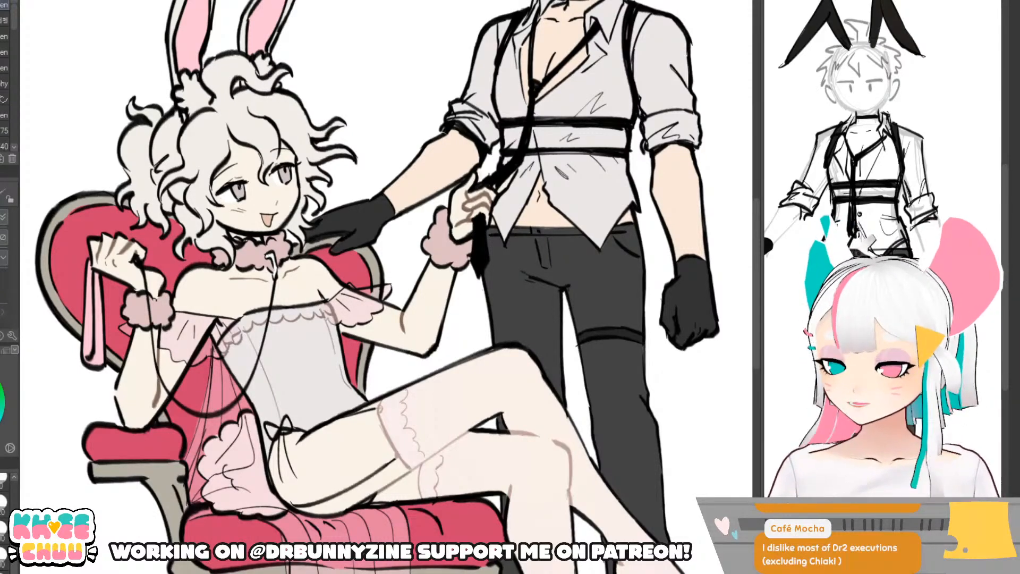
{"action": "scroll", "coordinate": [369, 239], "scroll_direction": "down", "scroll_amount": 5}
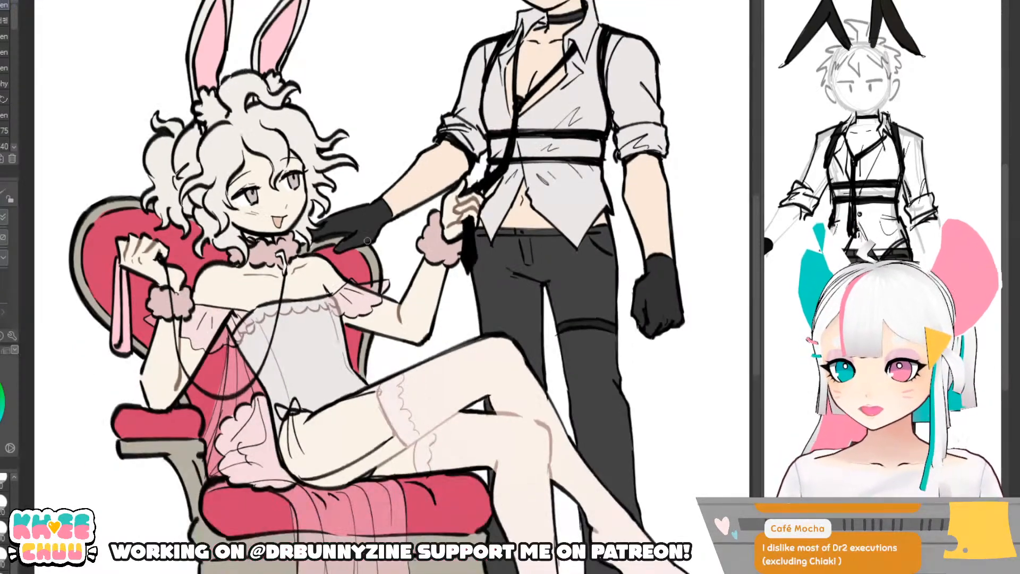
{"action": "left_click_drag", "start_coordinate": [404, 238], "coordinate": [401, 261]}
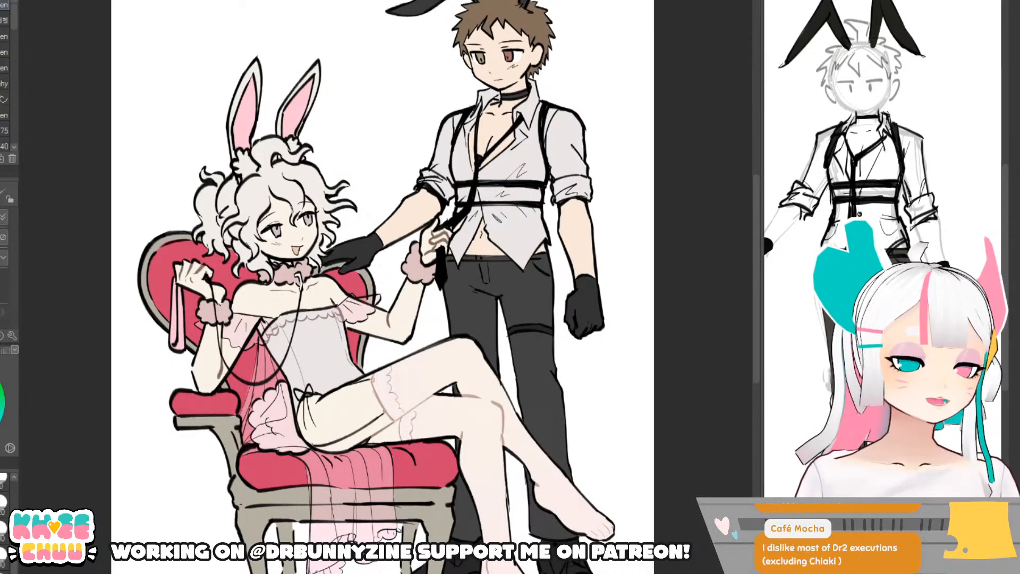
- Recolour the inner strand lines of the seated character's white hair to a light grey
{"action": "scroll", "coordinate": [427, 207], "scroll_direction": "up", "scroll_amount": 2}
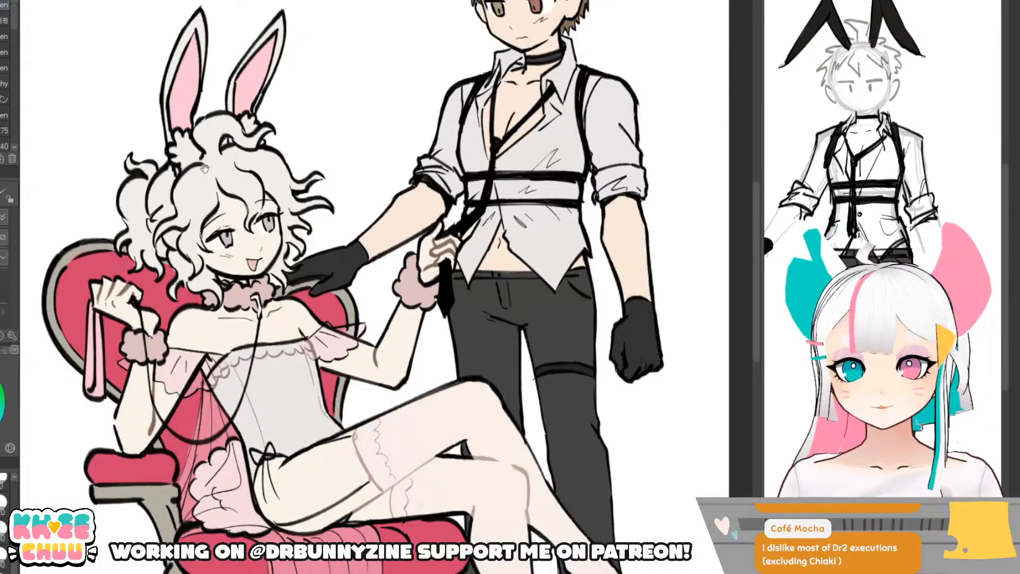
{"action": "left_click_drag", "start_coordinate": [205, 168], "coordinate": [227, 211]}
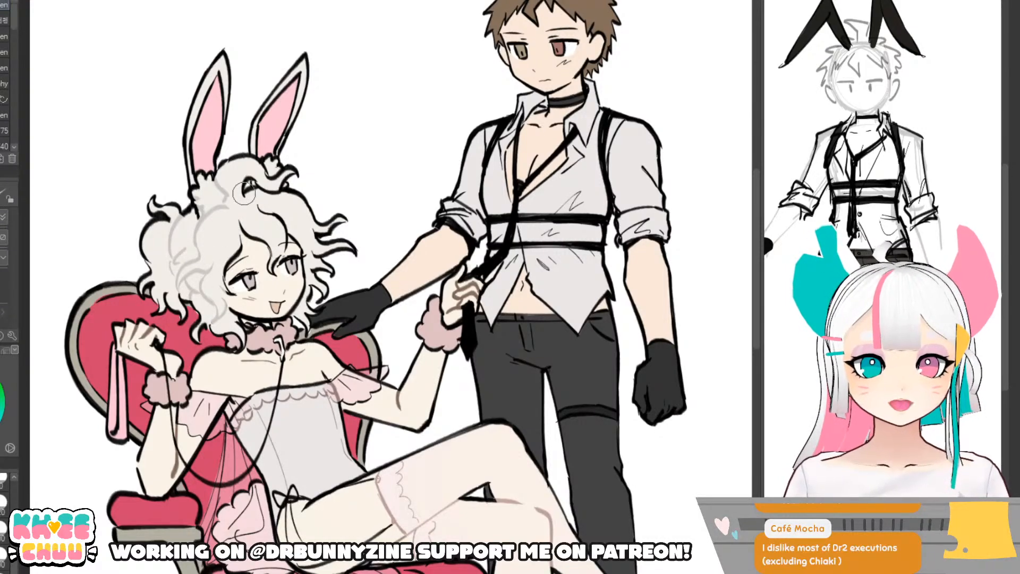
{"action": "mouse_move", "coordinate": [265, 170]}
{"action": "left_mouse_down"}
{"action": "mouse_move", "coordinate": [265, 198]}
{"action": "mouse_move", "coordinate": [284, 198]}
{"action": "mouse_move", "coordinate": [281, 182]}
{"action": "mouse_move", "coordinate": [274, 220]}
{"action": "mouse_move", "coordinate": [252, 207]}
{"action": "mouse_move", "coordinate": [287, 218]}
{"action": "left_mouse_up"}
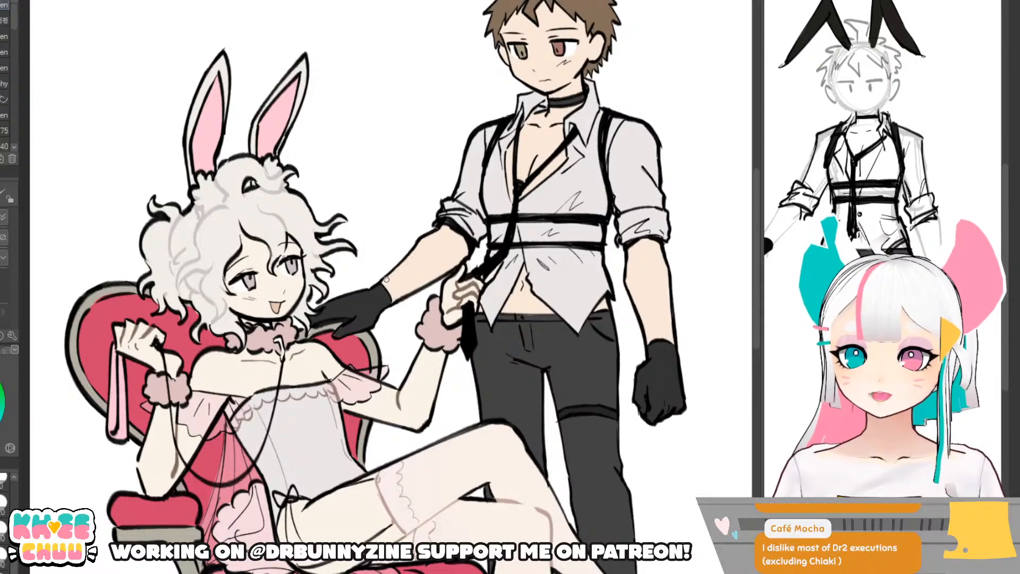
{"action": "key", "text": "b"}
{"action": "key", "text": "e"}
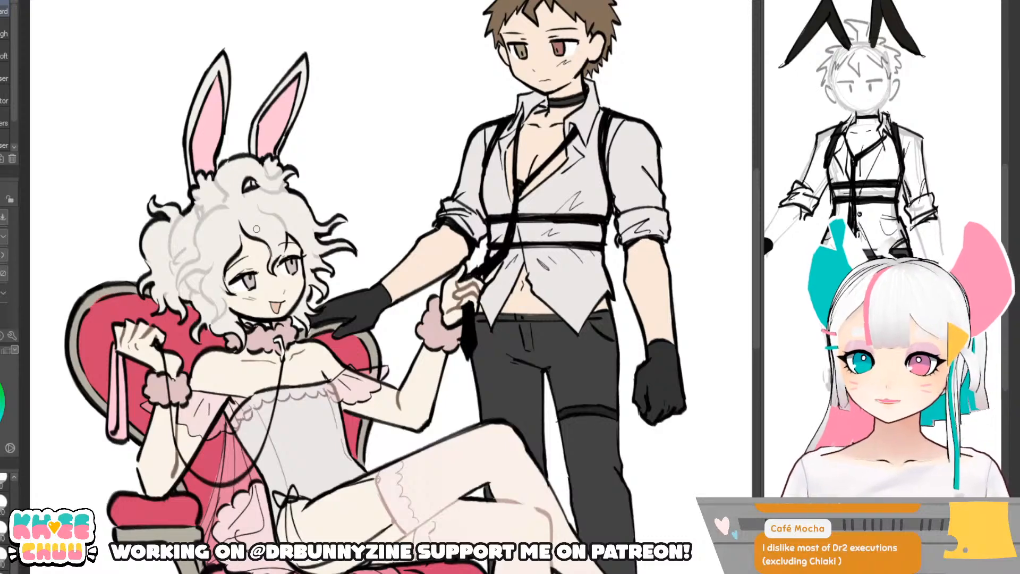
{"action": "scroll", "coordinate": [256, 228], "scroll_direction": "down", "scroll_amount": 2}
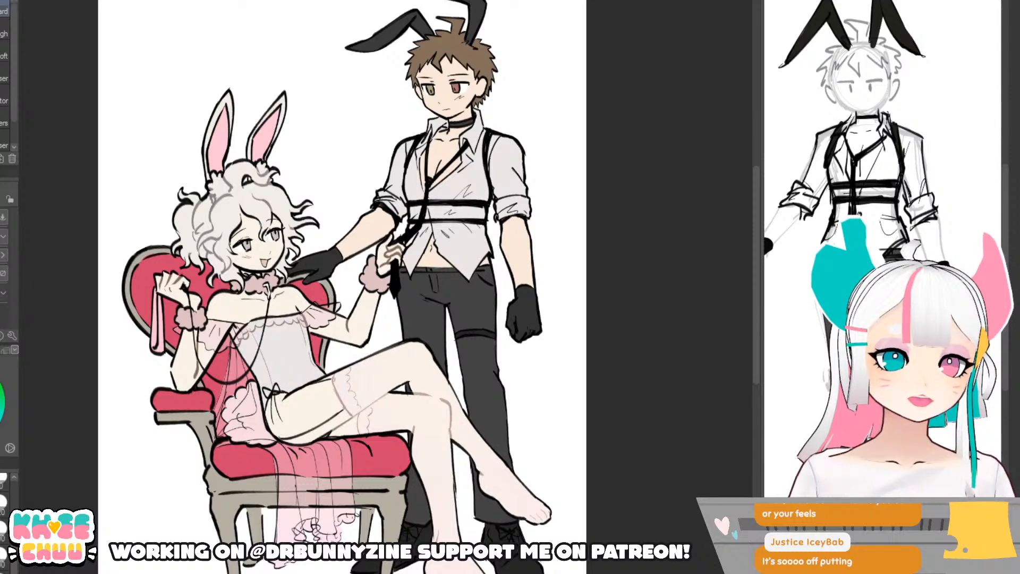
- Recolour the black inner outlines of the seated character's bunny ears to a darker pink
{"action": "scroll", "coordinate": [509, 147], "scroll_direction": "up", "scroll_amount": 5}
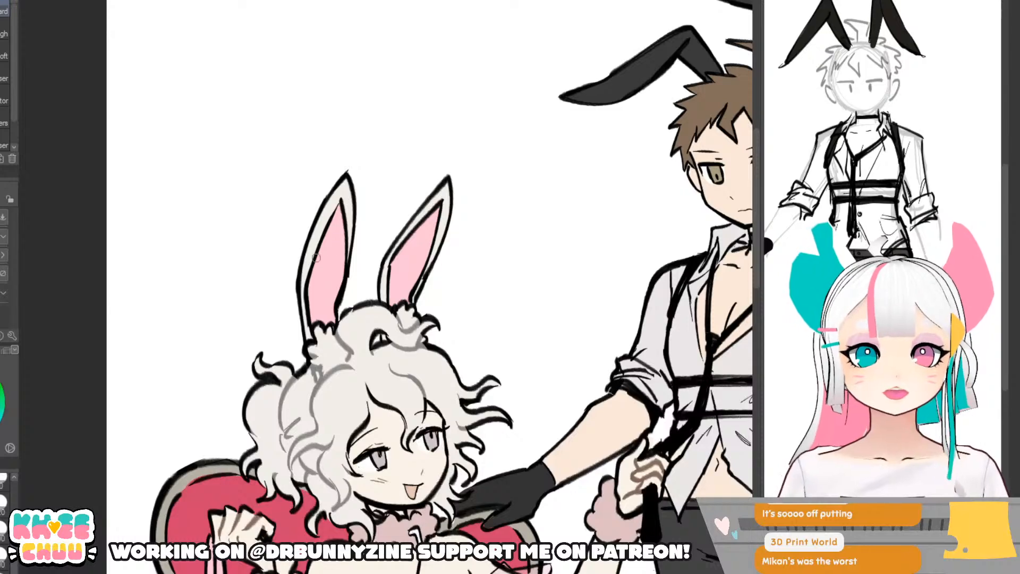
{"action": "key", "text": "p"}
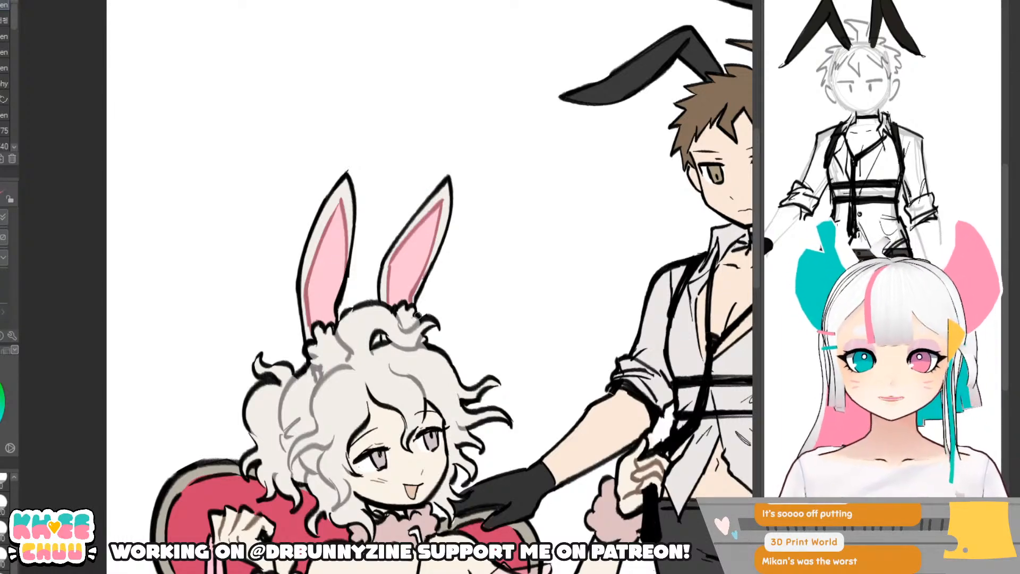
{"action": "scroll", "coordinate": [491, 199], "scroll_direction": "down", "scroll_amount": 5}
{"action": "scroll", "coordinate": [406, 239], "scroll_direction": "up", "scroll_amount": 5}
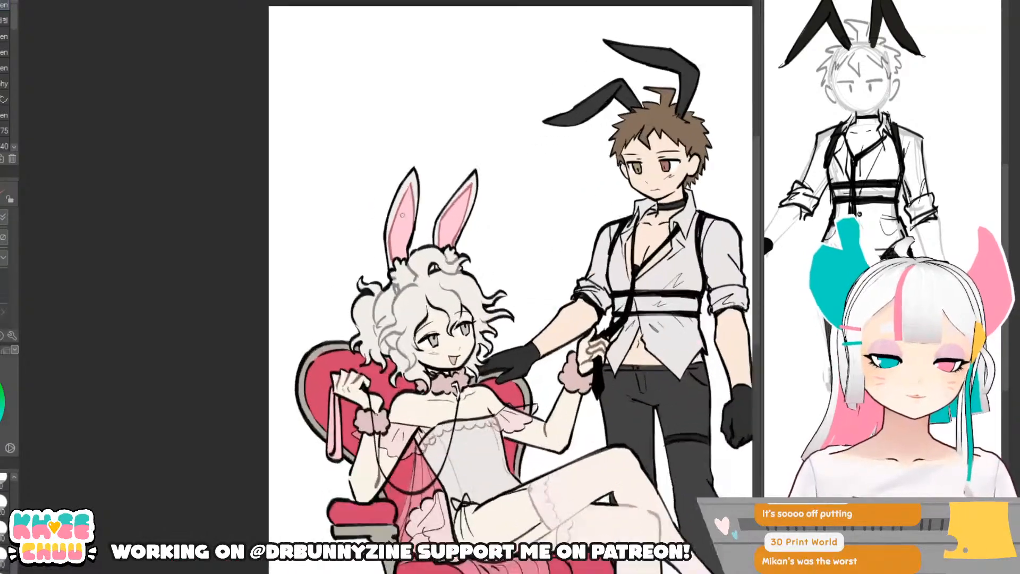
{"action": "scroll", "coordinate": [409, 239], "scroll_direction": "up", "scroll_amount": 1}
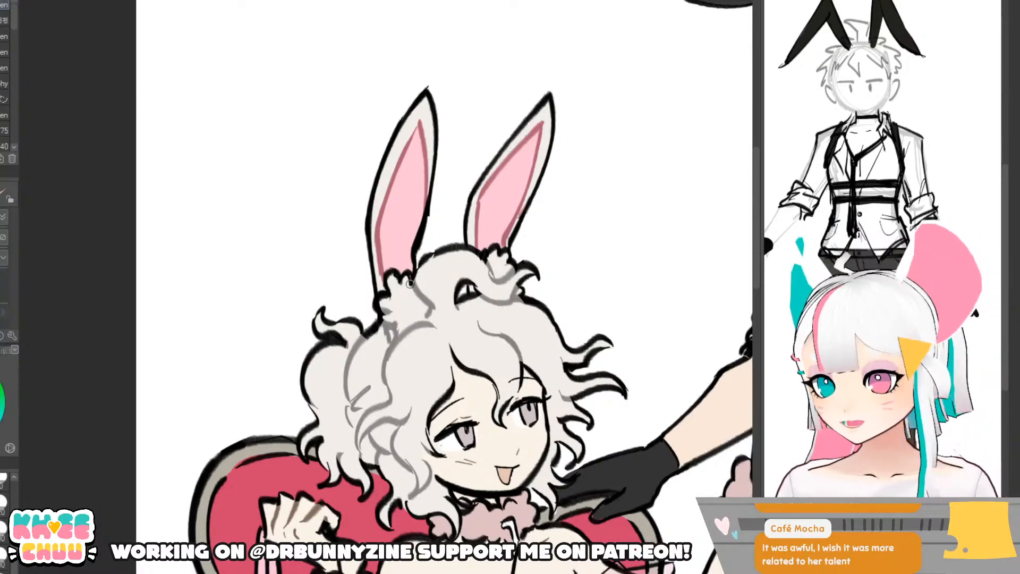
- Recolour the standing character's eyes with a brighter red iris and an olive-green iris
{"action": "scroll", "coordinate": [291, 279], "scroll_direction": "down", "scroll_amount": 5}
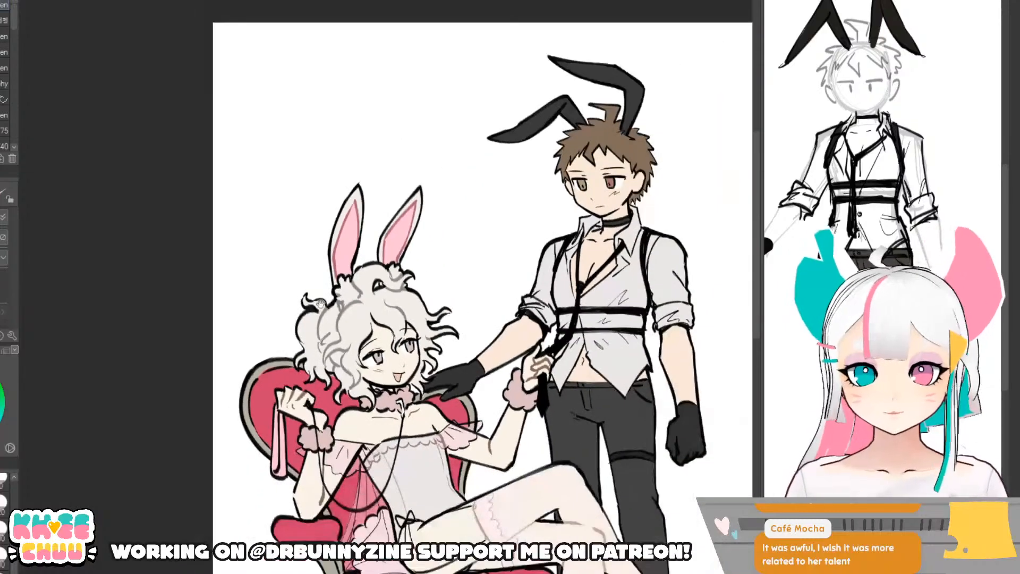
{"action": "left_click_drag", "start_coordinate": [367, 330], "coordinate": [311, 289]}
{"action": "scroll", "coordinate": [311, 289], "scroll_direction": "down", "scroll_amount": 1}
{"action": "left_click_drag", "start_coordinate": [350, 324], "coordinate": [300, 251]}
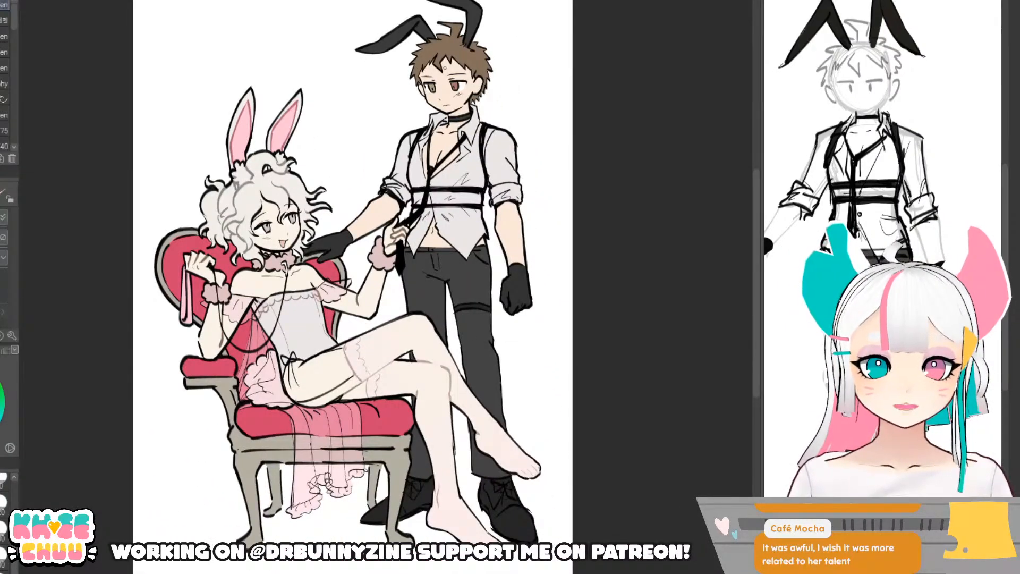
{"action": "scroll", "coordinate": [441, 87], "scroll_direction": "up", "scroll_amount": 4}
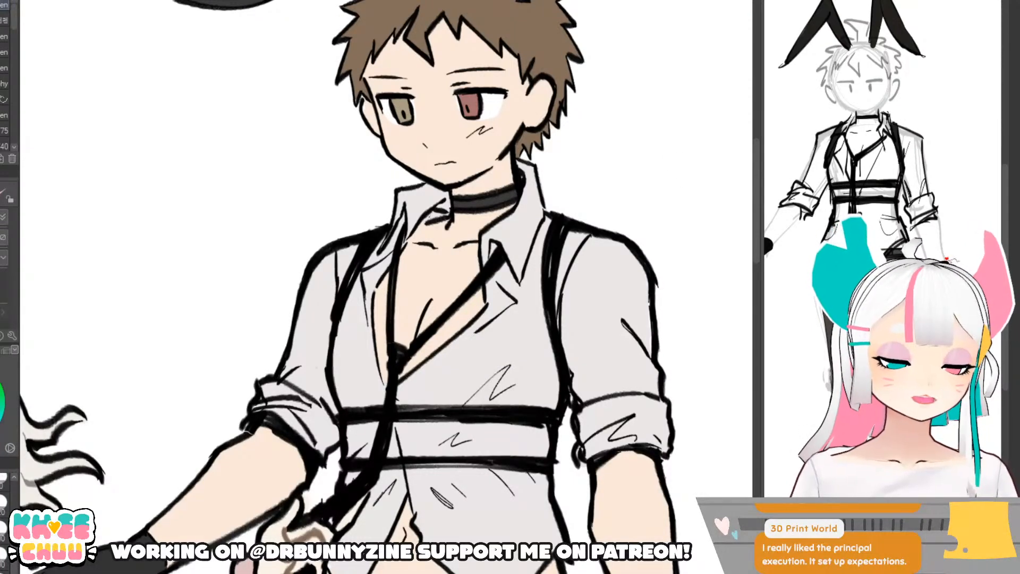
{"action": "left_click_drag", "start_coordinate": [674, 223], "coordinate": [693, 313]}
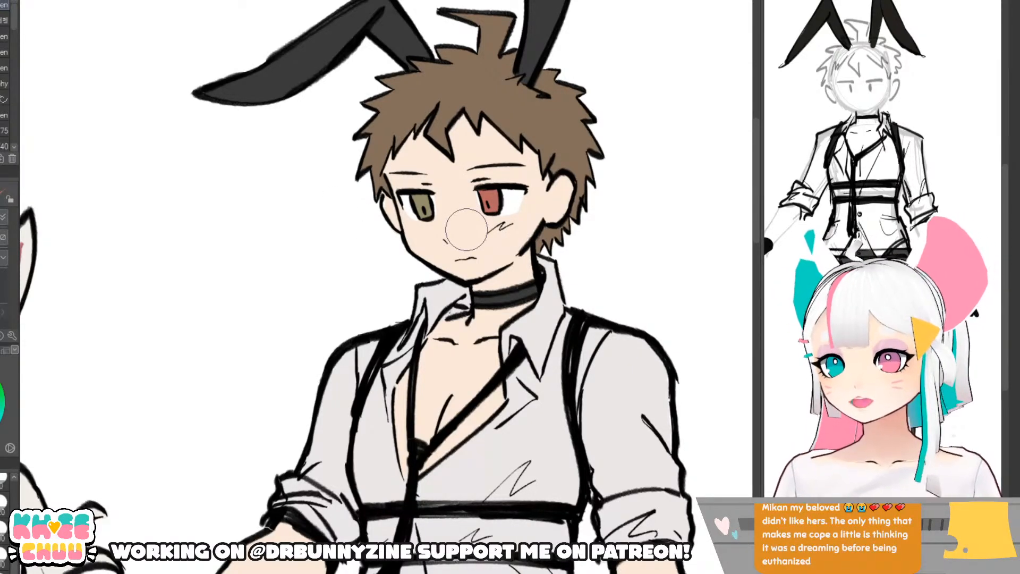
{"action": "scroll", "coordinate": [466, 229], "scroll_direction": "down", "scroll_amount": 2}
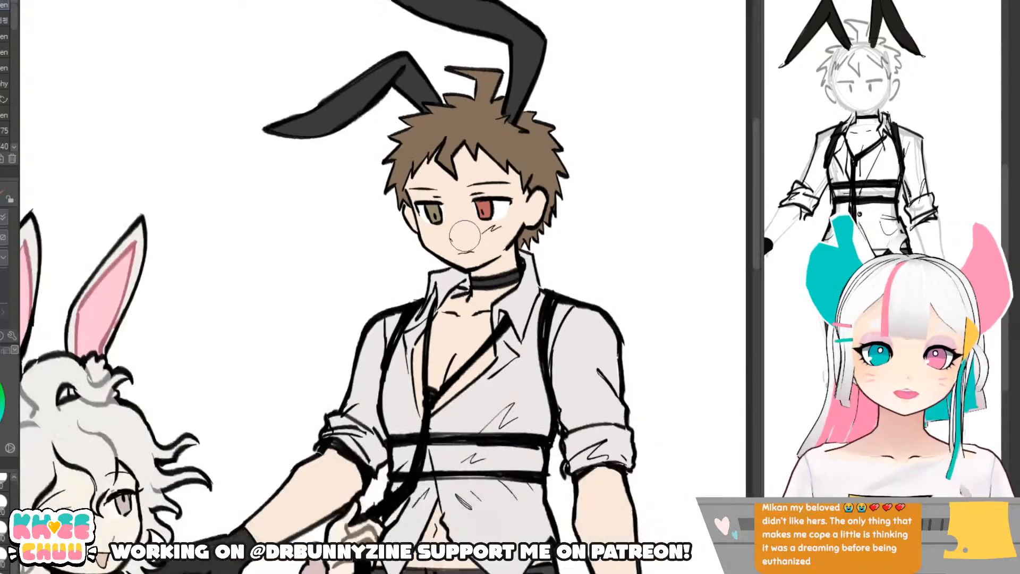
{"action": "scroll", "coordinate": [466, 234], "scroll_direction": "down", "scroll_amount": 4}
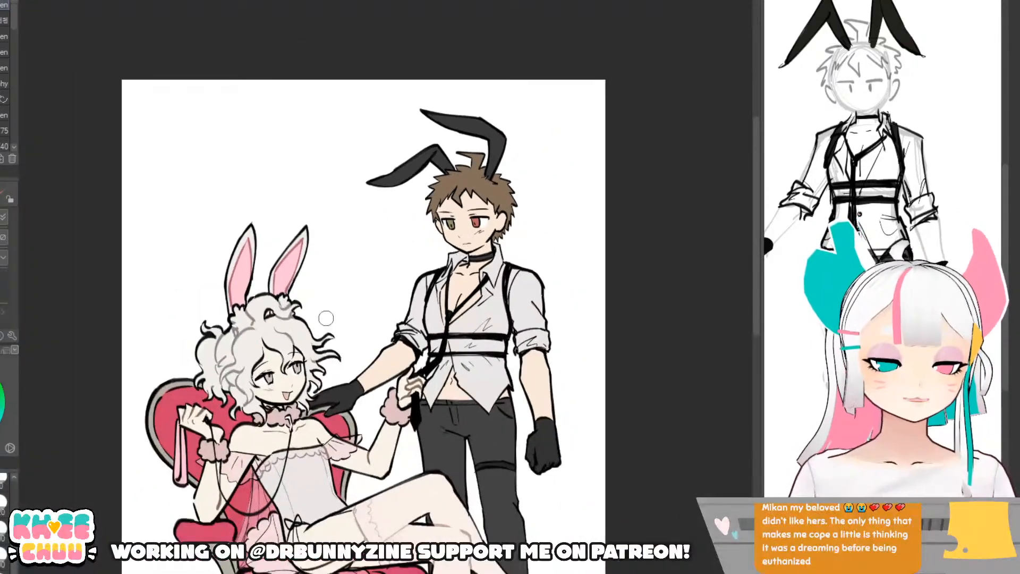
{"action": "scroll", "coordinate": [252, 348], "scroll_direction": "up", "scroll_amount": 2}
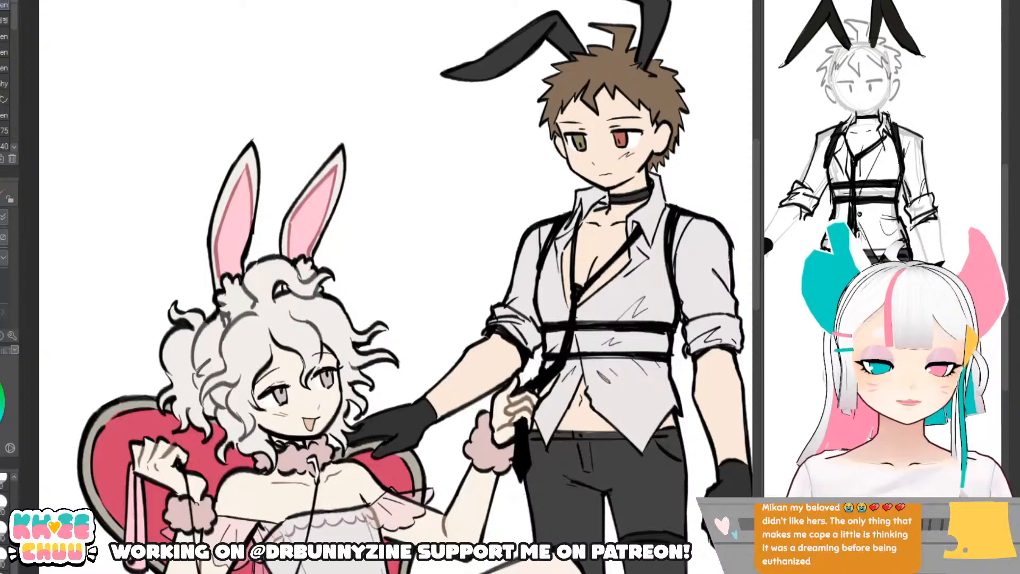
- Recolour the black crease lines inside the standing character's white shirt and rolled sleeves to a soft grey
{"action": "scroll", "coordinate": [486, 262], "scroll_direction": "down", "scroll_amount": 2}
{"action": "left_click_drag", "start_coordinate": [563, 262], "coordinate": [443, 206]}
{"action": "scroll", "coordinate": [468, 211], "scroll_direction": "down", "scroll_amount": 2}
{"action": "scroll", "coordinate": [468, 210], "scroll_direction": "up", "scroll_amount": 2}
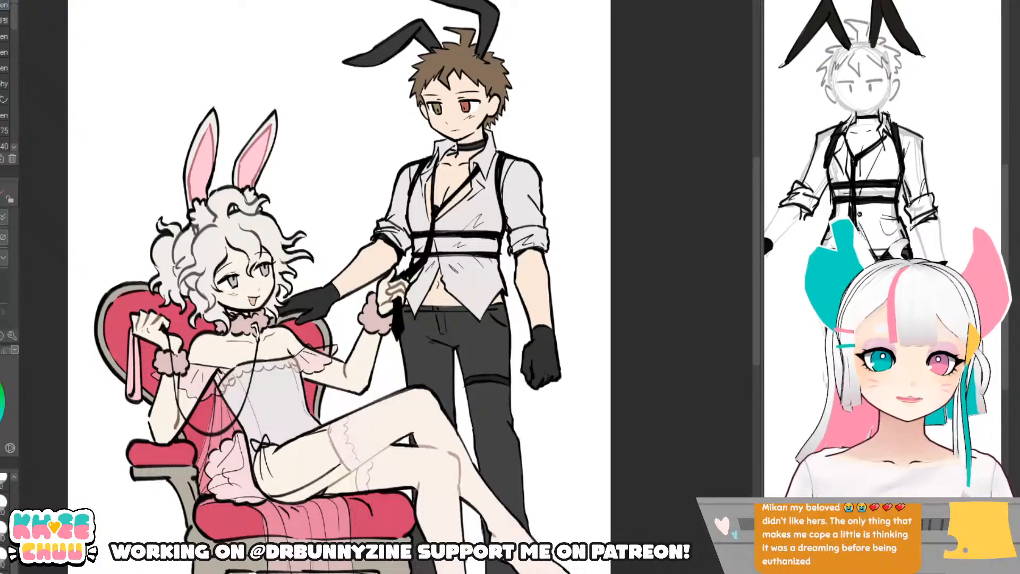
{"action": "scroll", "coordinate": [581, 207], "scroll_direction": "up", "scroll_amount": 1}
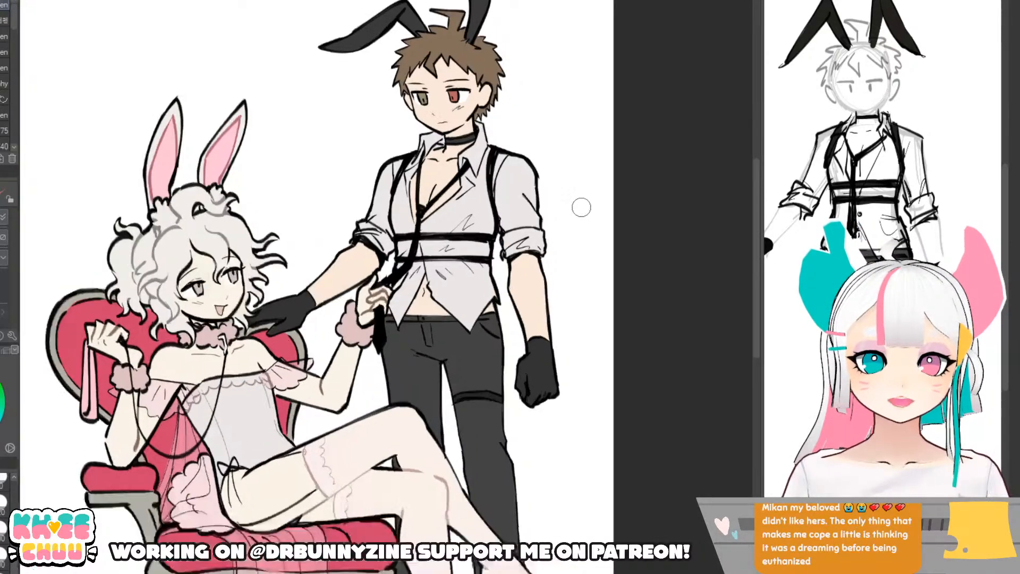
{"action": "scroll", "coordinate": [581, 208], "scroll_direction": "up", "scroll_amount": 2}
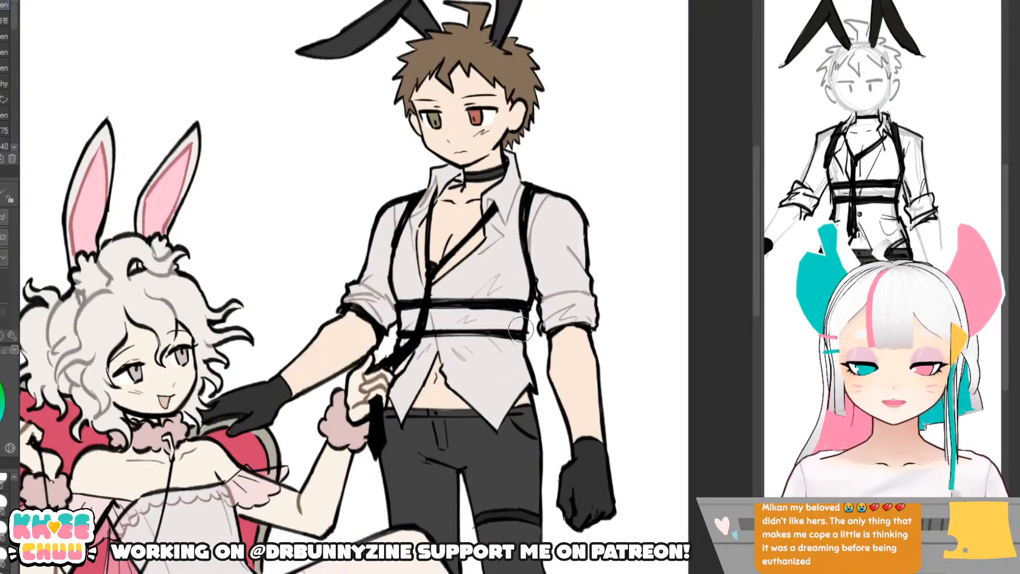
- Recolour the standing character's inner skin lines on the face, collarbone and chest to a warm brown
{"action": "scroll", "coordinate": [520, 329], "scroll_direction": "down", "scroll_amount": 2}
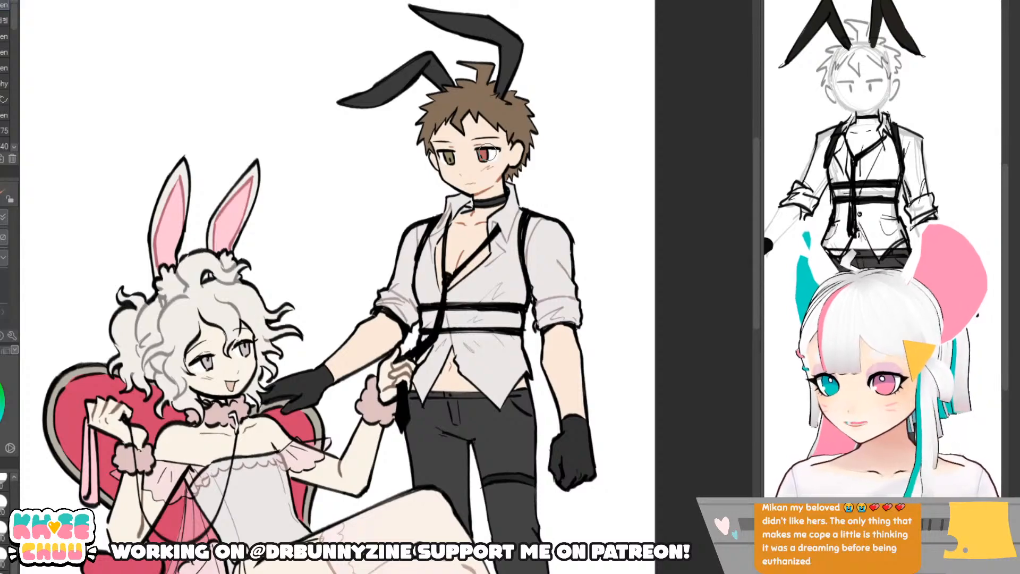
{"action": "scroll", "coordinate": [462, 186], "scroll_direction": "down", "scroll_amount": 5}
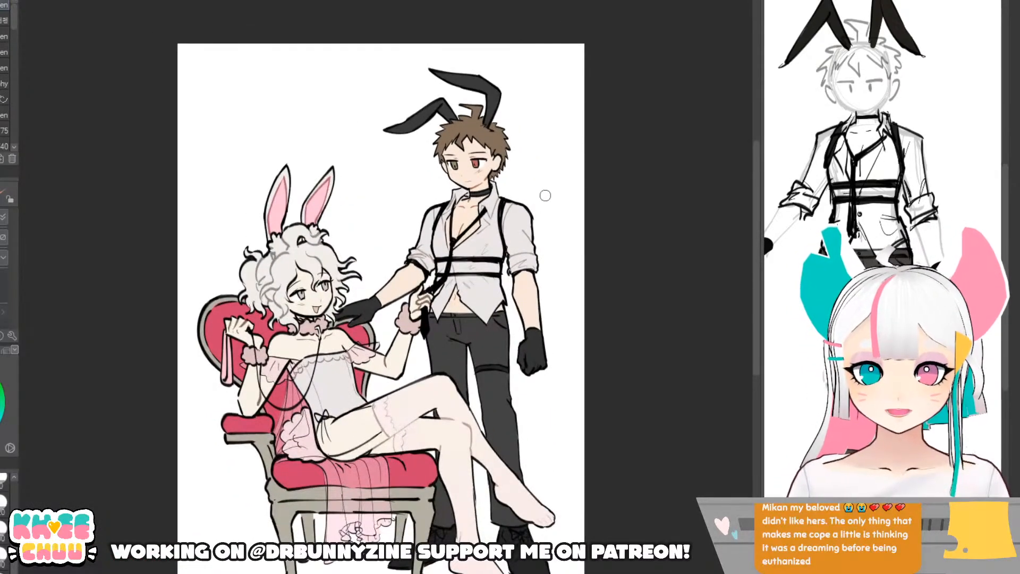
{"action": "scroll", "coordinate": [282, 258], "scroll_direction": "up", "scroll_amount": 2}
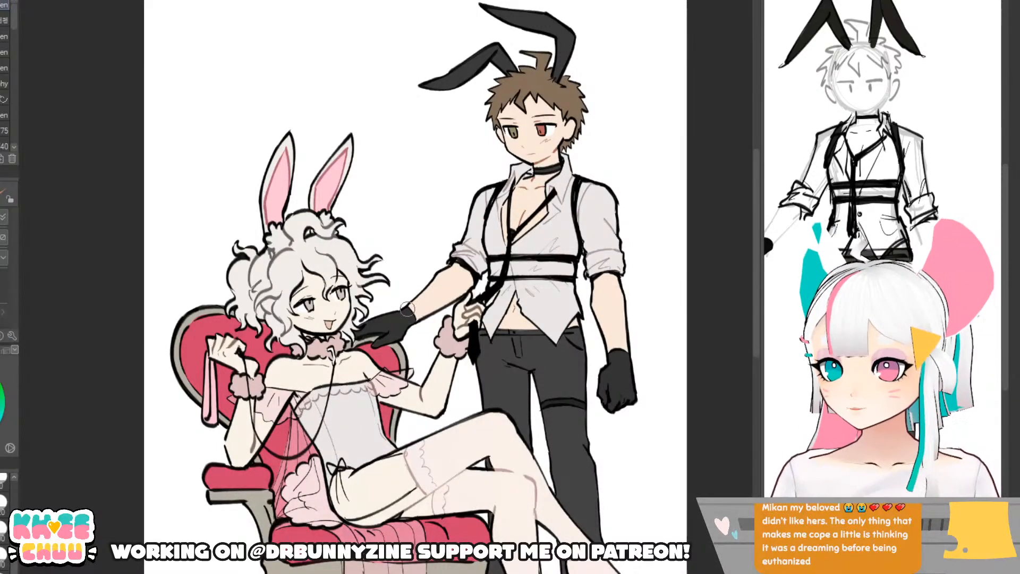
{"action": "scroll", "coordinate": [557, 332], "scroll_direction": "down", "scroll_amount": 4}
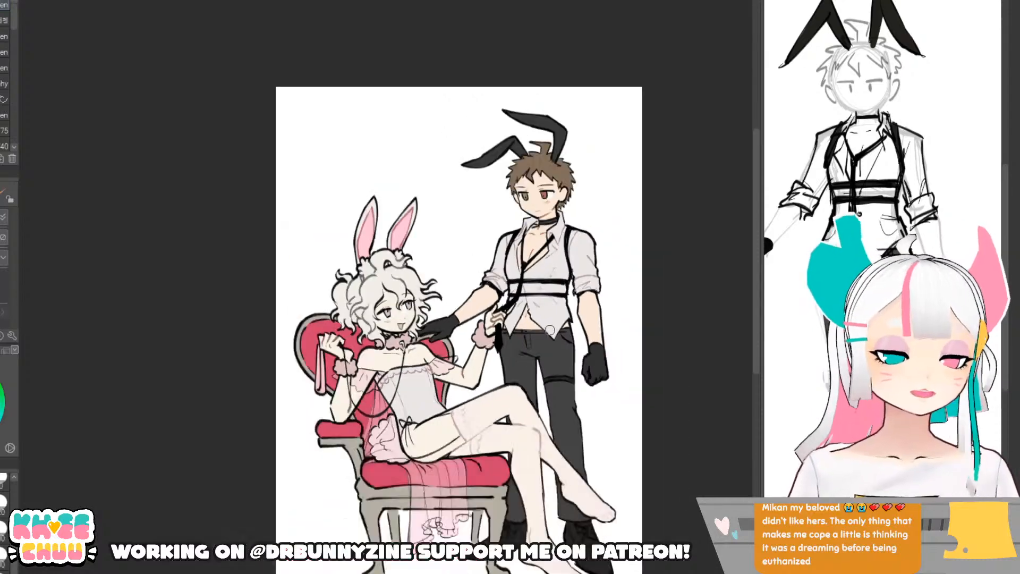
{"action": "scroll", "coordinate": [558, 335], "scroll_direction": "up", "scroll_amount": 1}
{"action": "left_click_drag", "start_coordinate": [471, 290], "coordinate": [422, 225]}
{"action": "scroll", "coordinate": [421, 225], "scroll_direction": "down", "scroll_amount": 1}
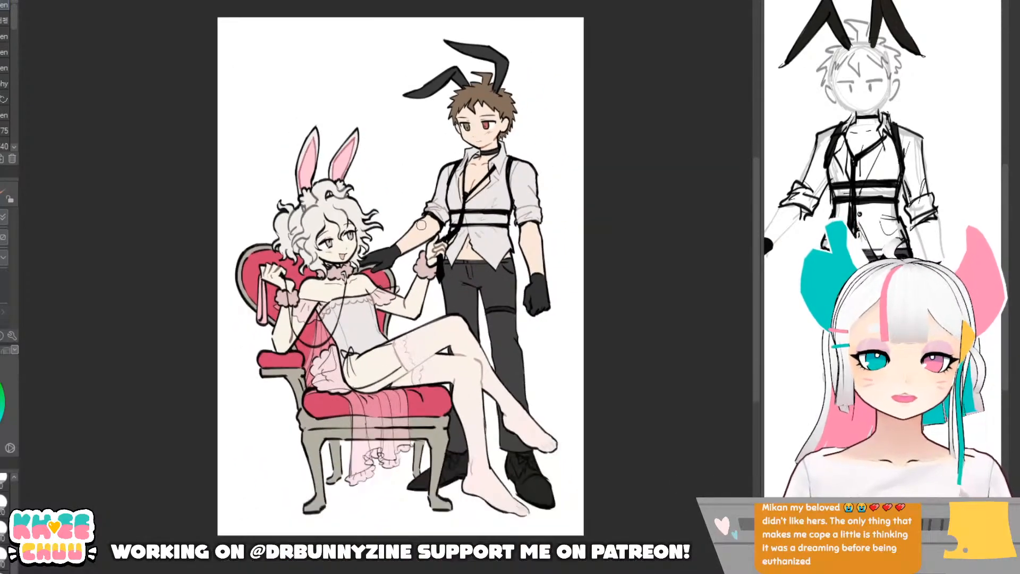
{"action": "scroll", "coordinate": [421, 225], "scroll_direction": "up", "scroll_amount": 1}
{"action": "scroll", "coordinate": [488, 274], "scroll_direction": "up", "scroll_amount": 1}
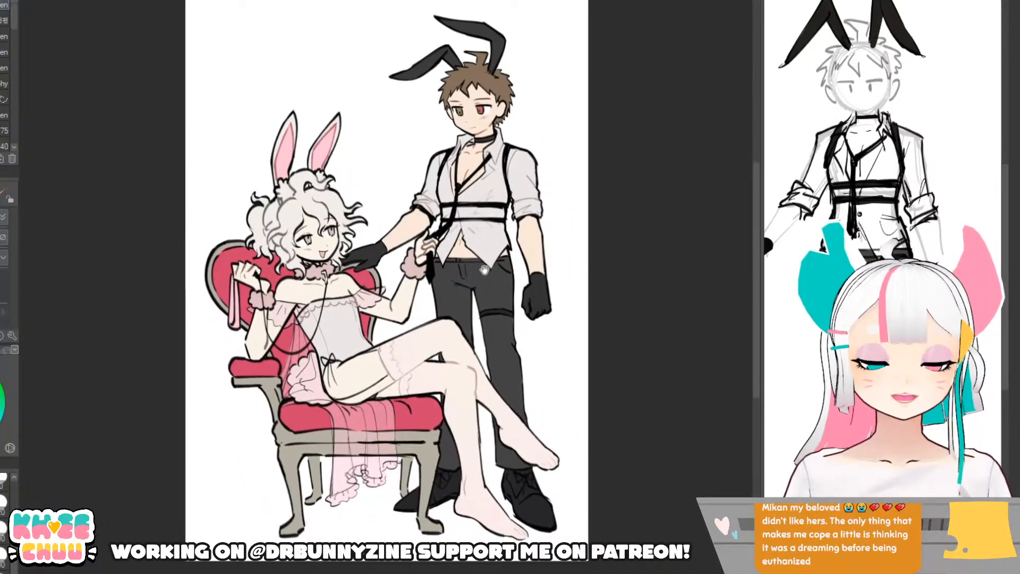